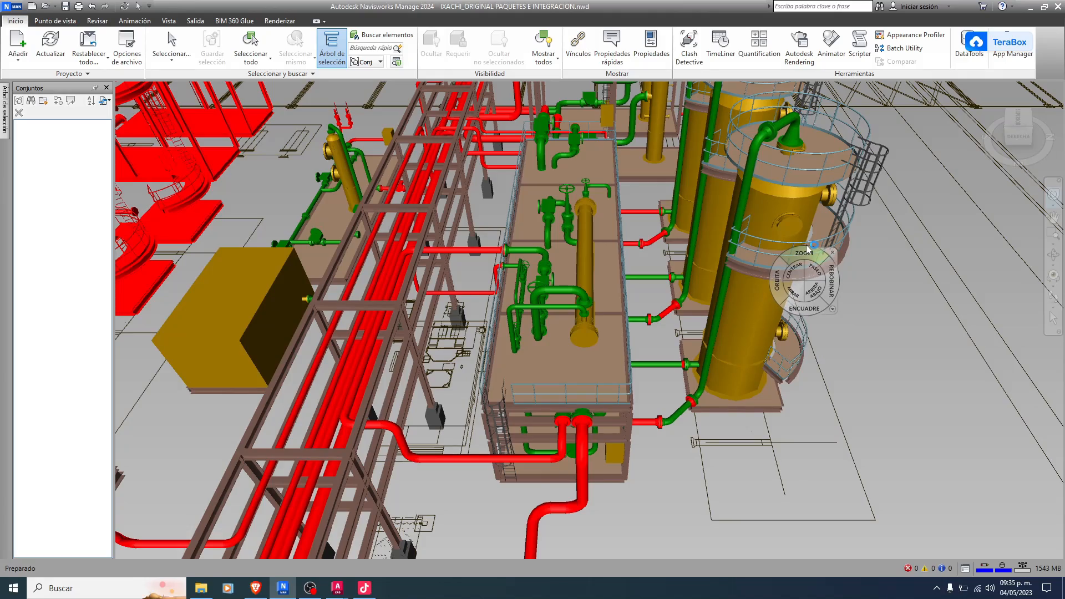
# Examine the 3D plant model around the pipe rack, the equipment platform piping and the tall vertical vessels
pyautogui.moveTo(549, 297); pyautogui.dragTo(541, 285)
pyautogui.scroll(5, 540, 286)
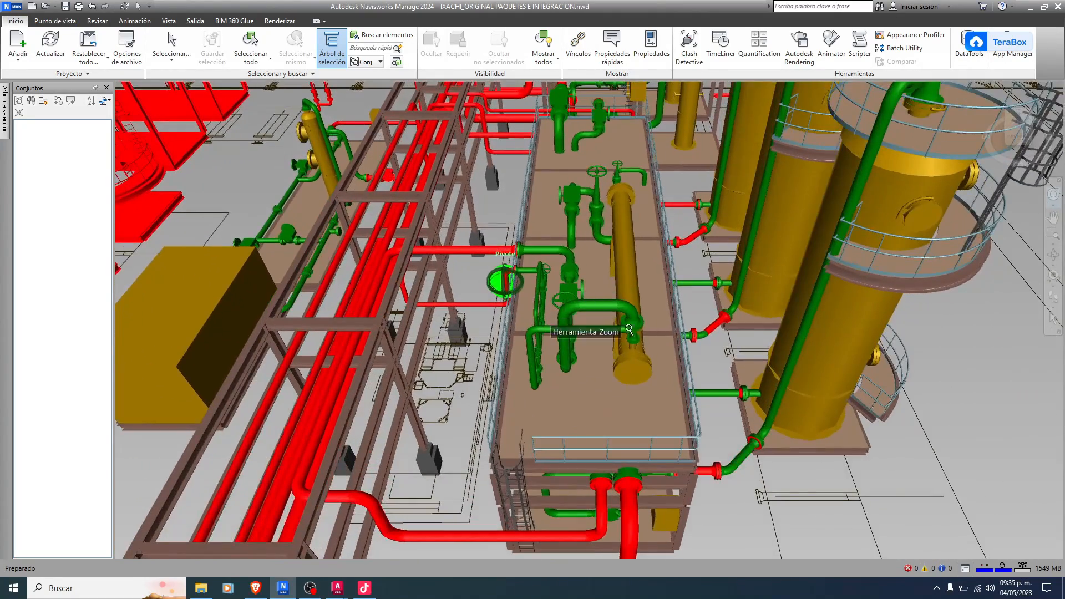
pyautogui.moveTo(706, 318); pyautogui.dragTo(584, 336, button='middle')
pyautogui.scroll(-2, 487, 309)
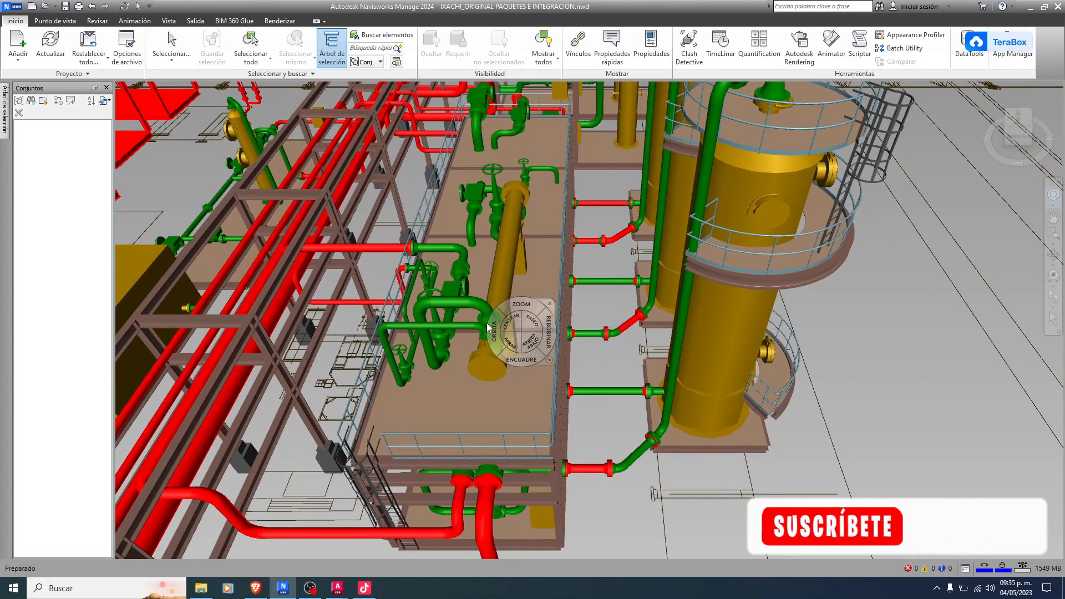
pyautogui.scroll(3, 438, 310)
pyautogui.scroll(-4, 441, 373)
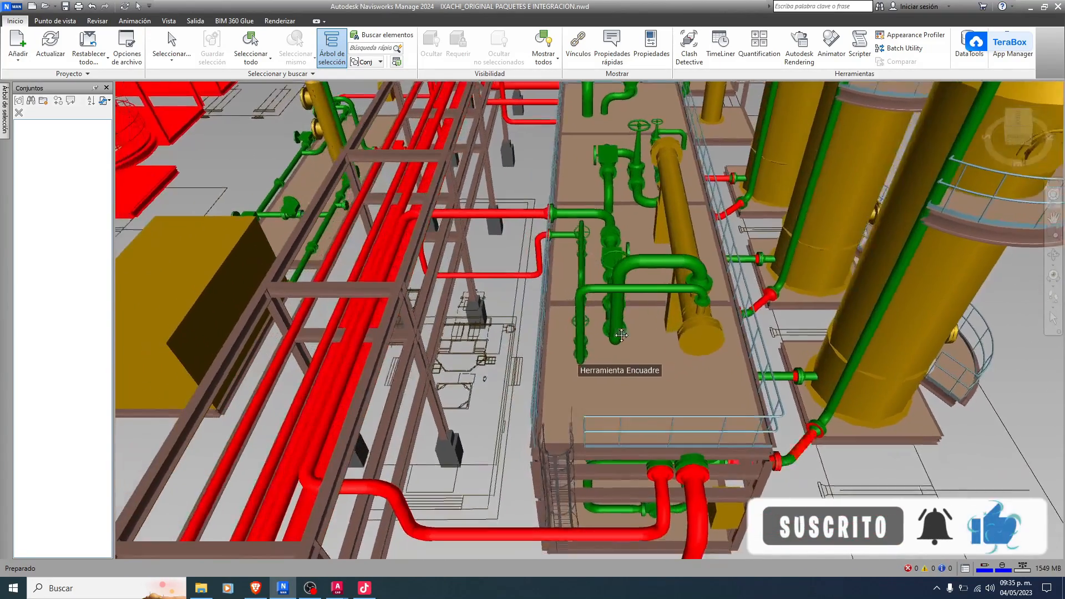
pyautogui.scroll(-4, 548, 340)
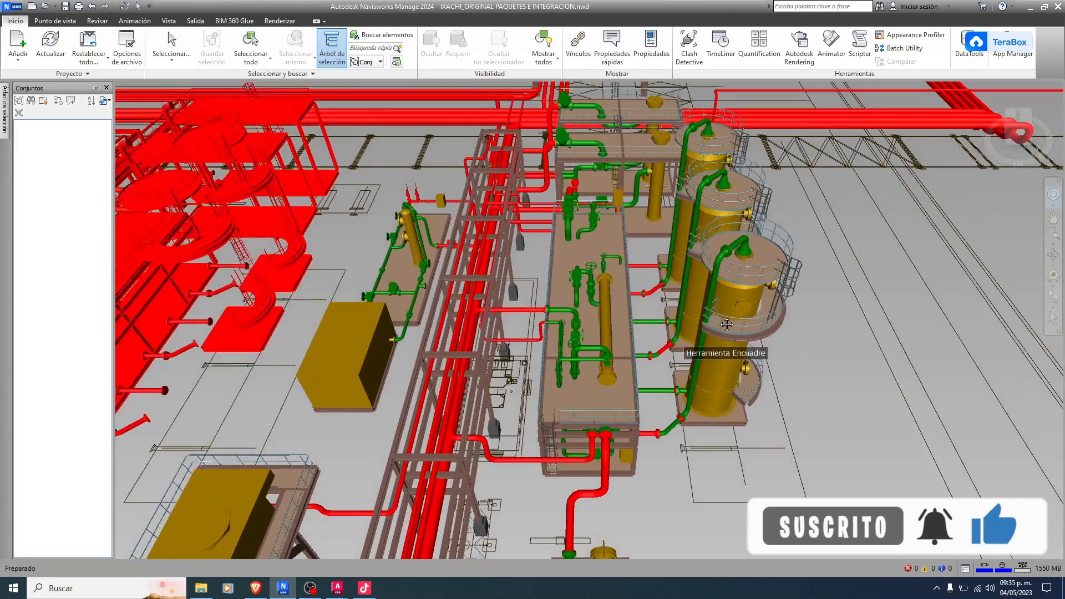
pyautogui.scroll(5, 760, 244)
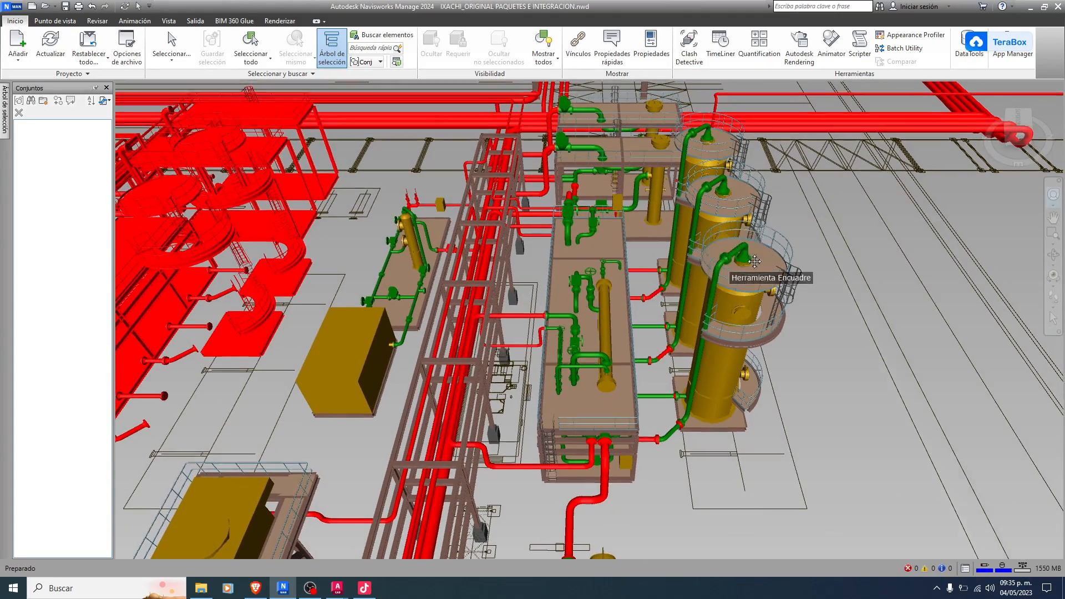
pyautogui.scroll(5, 586, 226)
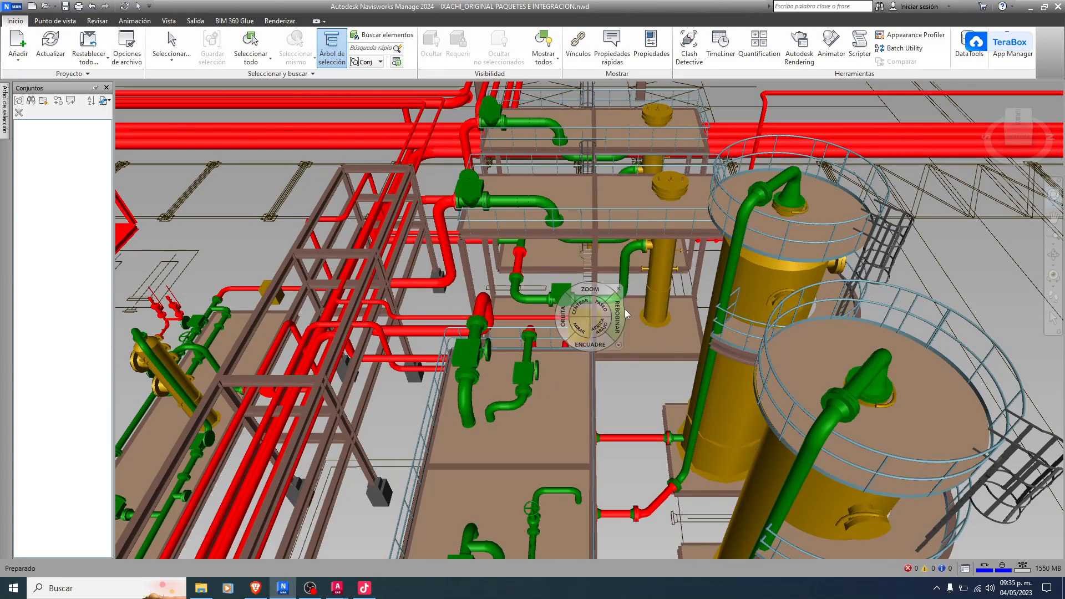
pyautogui.scroll(-4, 576, 272)
pyautogui.scroll(3, 577, 272)
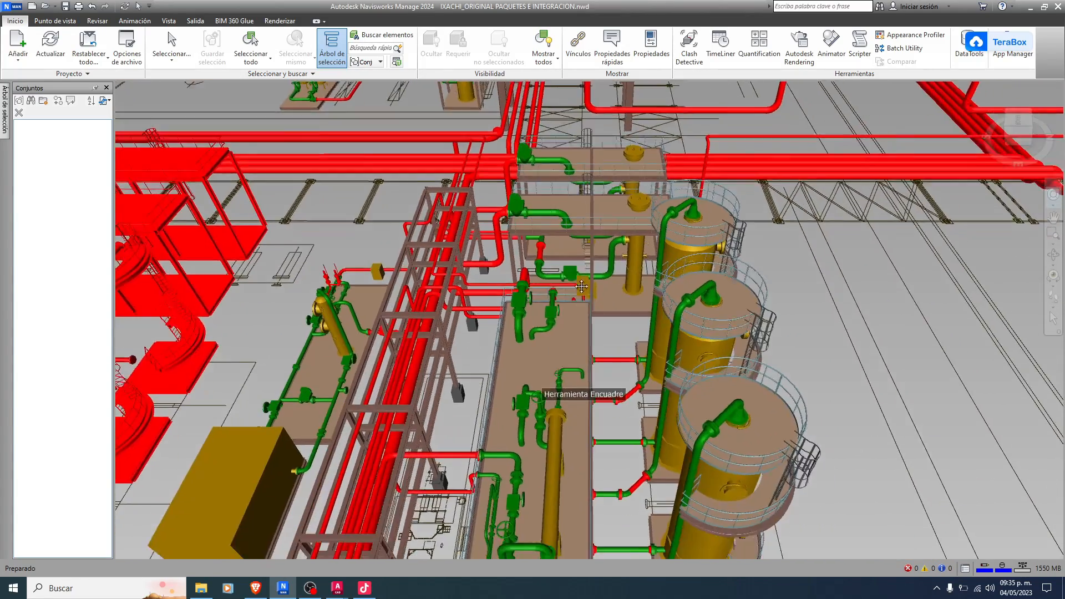
pyautogui.scroll(3, 489, 381)
pyautogui.scroll(-2, 489, 382)
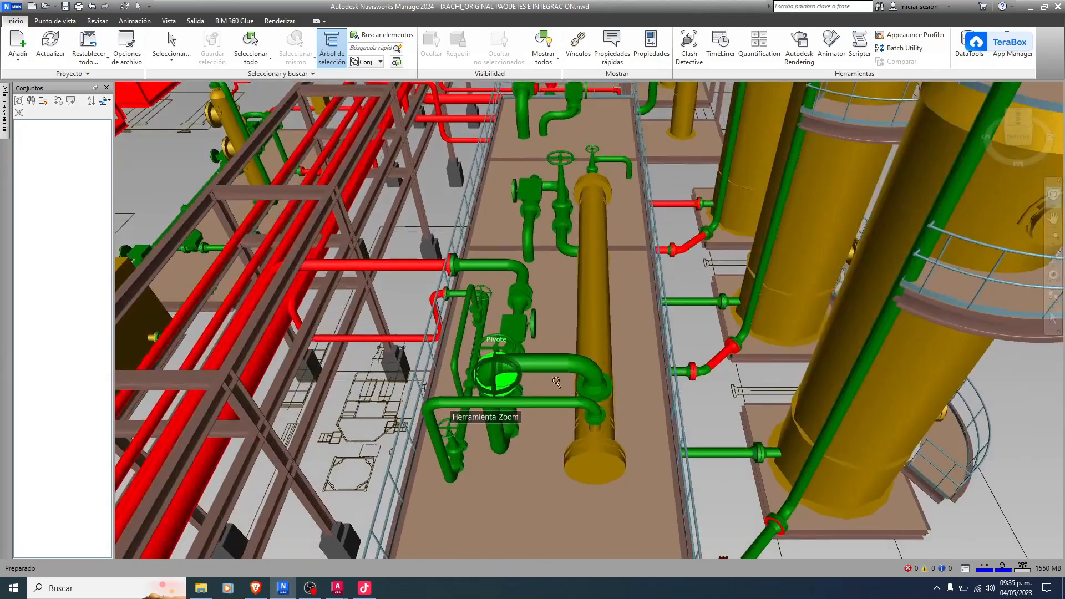
pyautogui.scroll(3, 610, 333)
pyautogui.moveTo(610, 333); pyautogui.dragTo(674, 285, button='middle')
pyautogui.scroll(3, 622, 305)
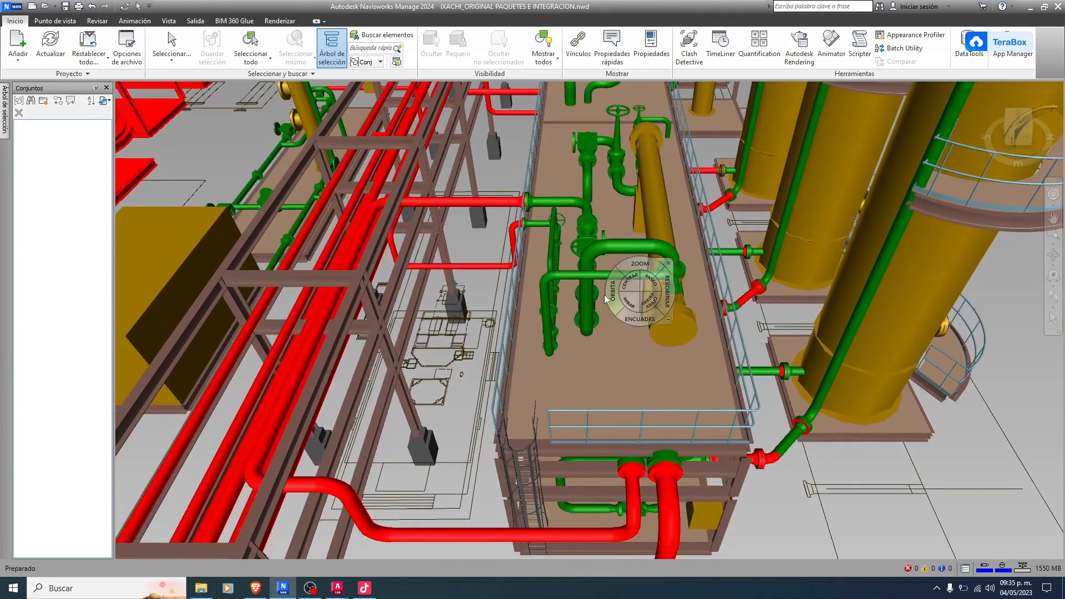
pyautogui.scroll(1, 570, 435)
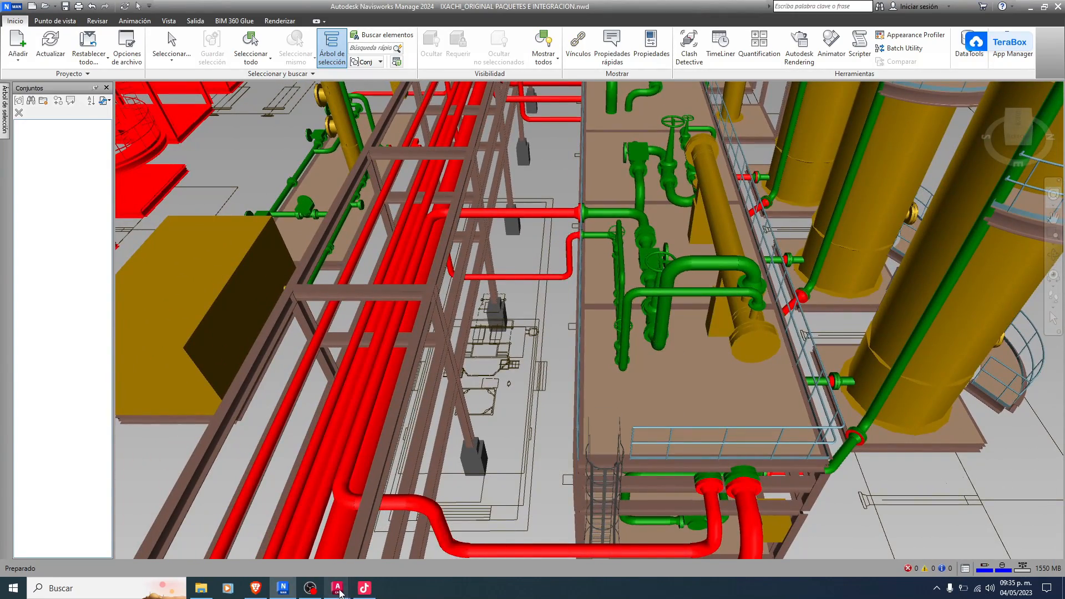
# Switch to AutoCAD and examine the piping isometric and its element list in the 03 AKJ3-GS-050 drawing
pyautogui.click(326, 559)
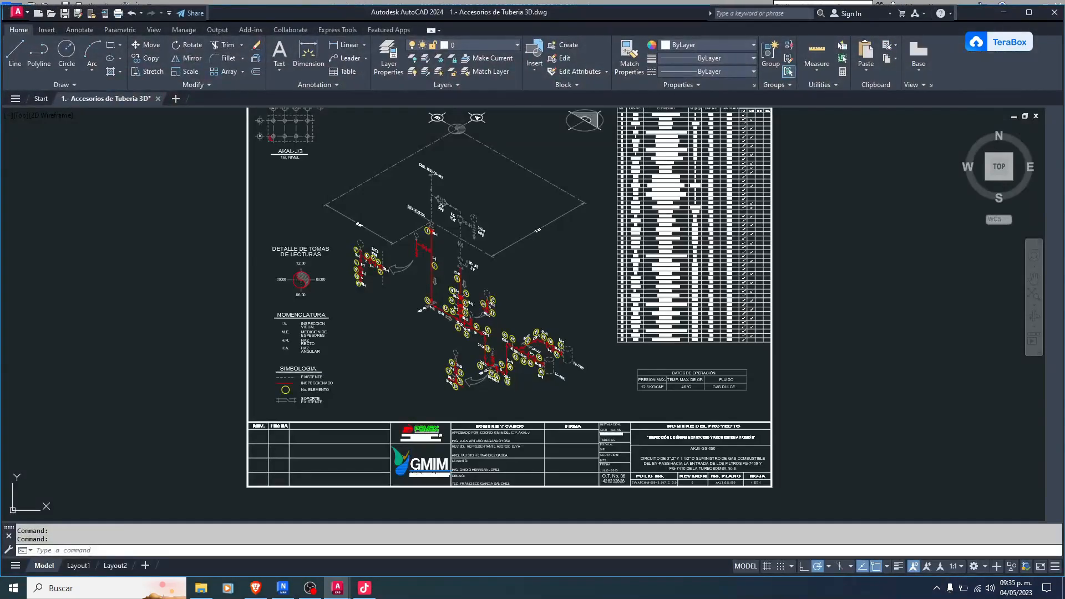
pyautogui.scroll(5, 388, 189)
pyautogui.scroll(-2, 418, 213)
pyautogui.scroll(2, 373, 304)
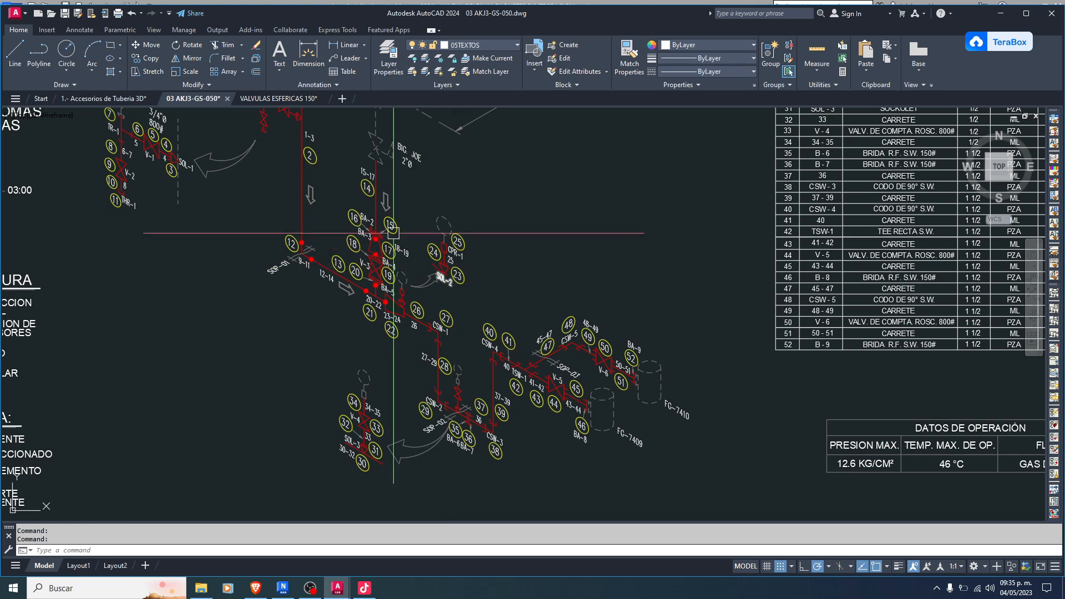
# Examine the library of 3D flanges, elbows, tees, reducers and socket-weld fittings in the 1.- Accesorios de Tuberia 3D drawing
pyautogui.click(131, 100)
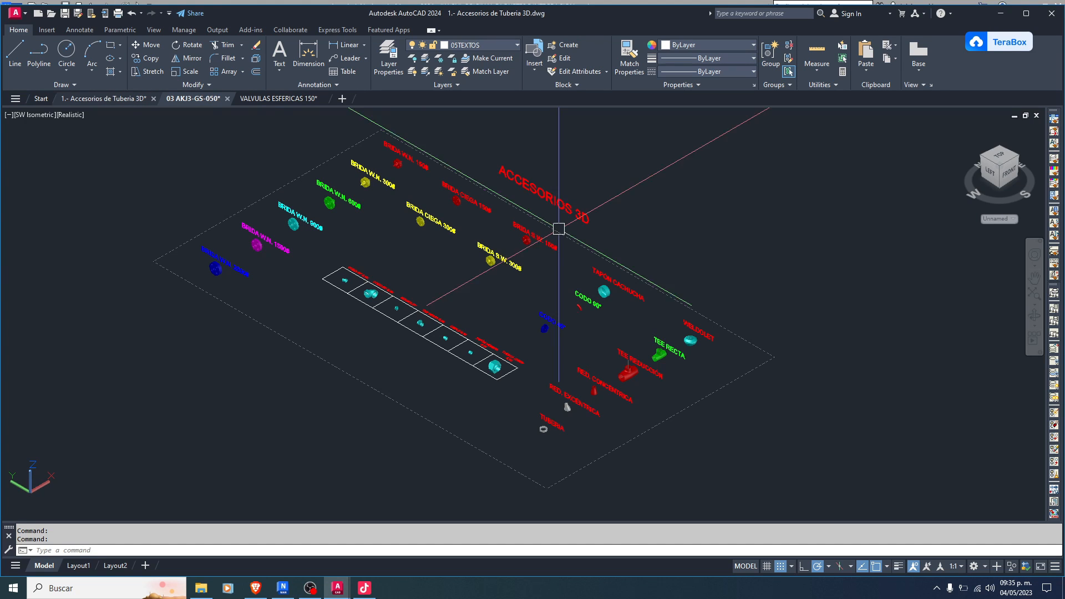
pyautogui.scroll(2, 638, 392)
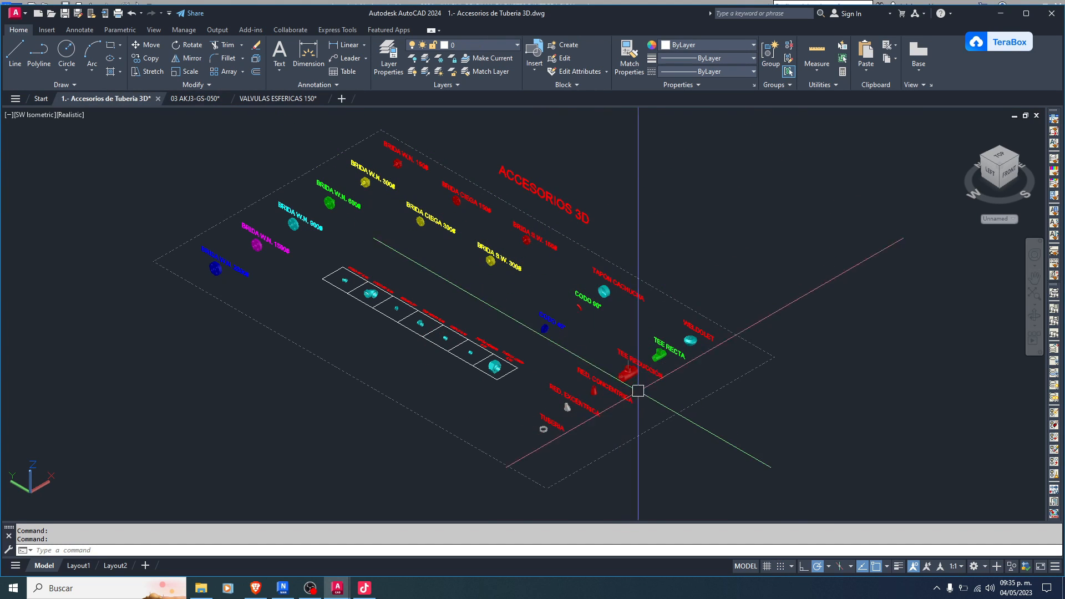
pyautogui.click(202, 102)
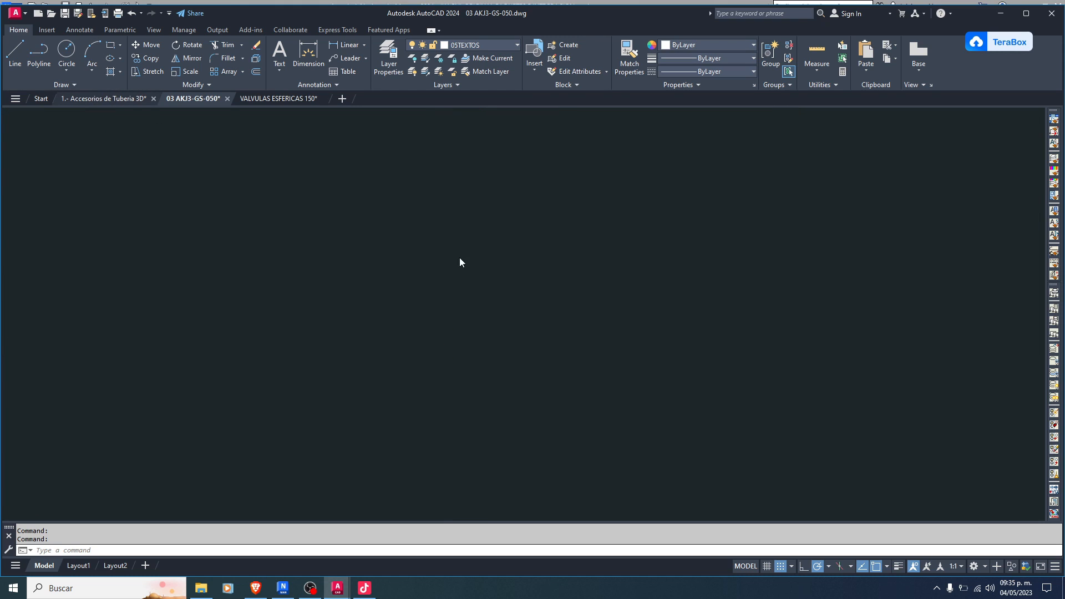
pyautogui.hotkey('ctrl', 'Tab')
pyautogui.scroll(3, 415, 347)
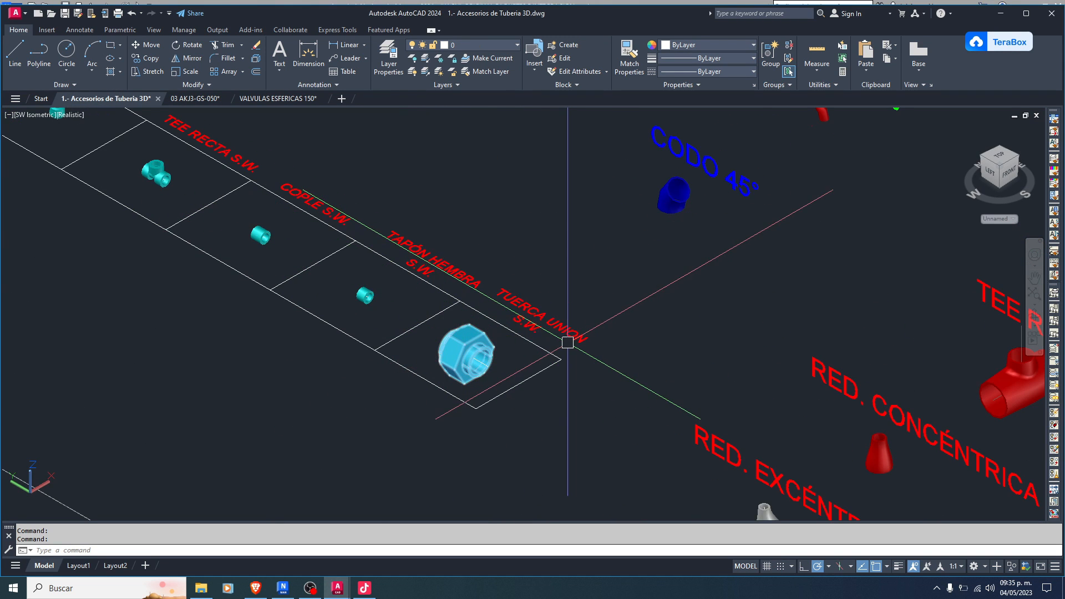
pyautogui.scroll(-5, 568, 342)
pyautogui.moveTo(430, 285); pyautogui.dragTo(503, 311, button='middle')
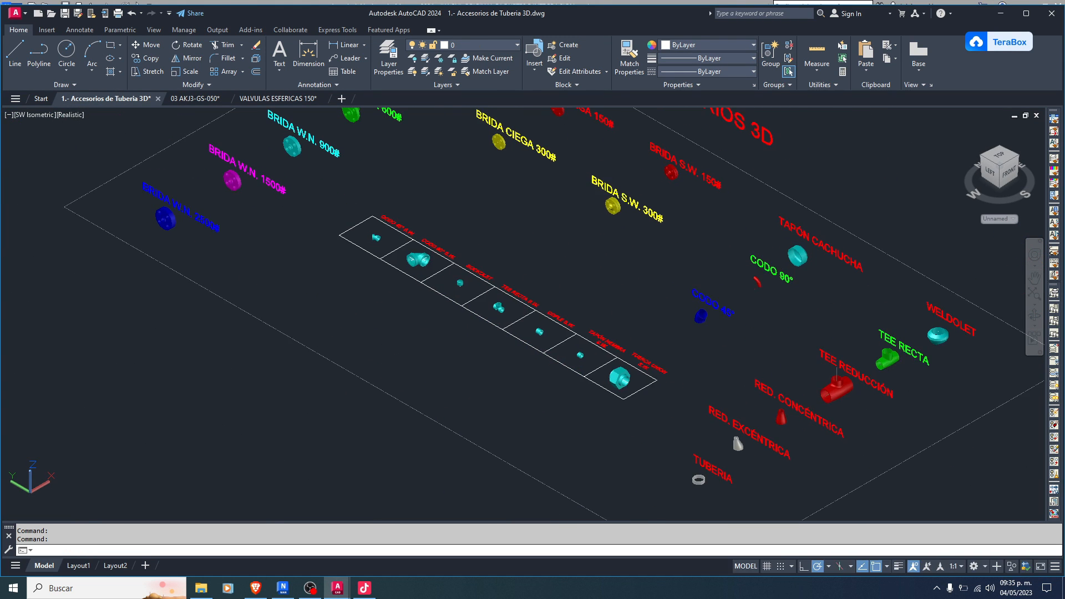
pyautogui.scroll(-1, 622, 290)
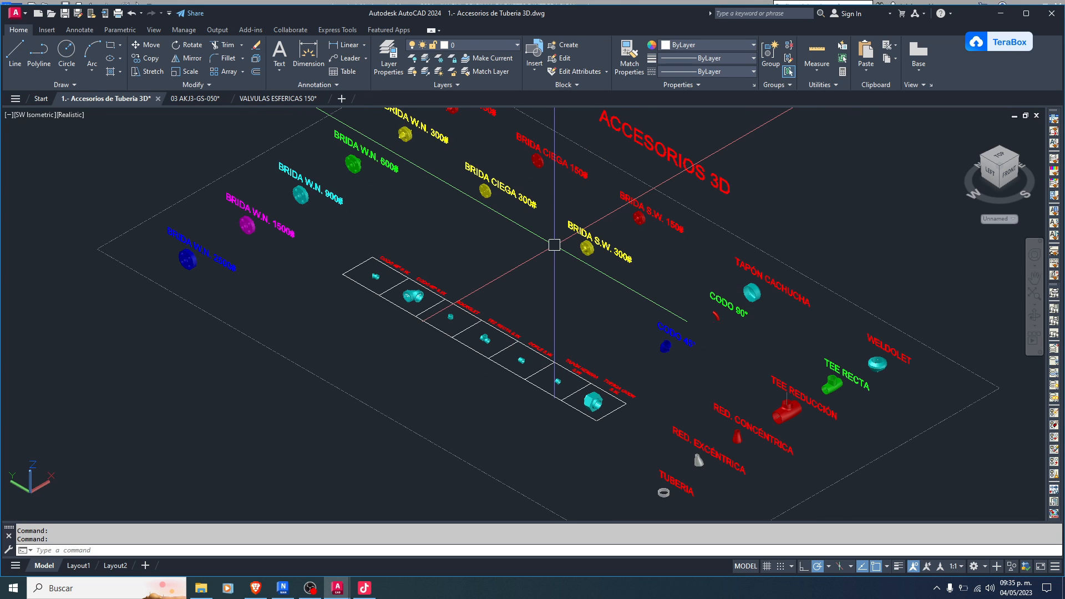
pyautogui.scroll(-4, 554, 244)
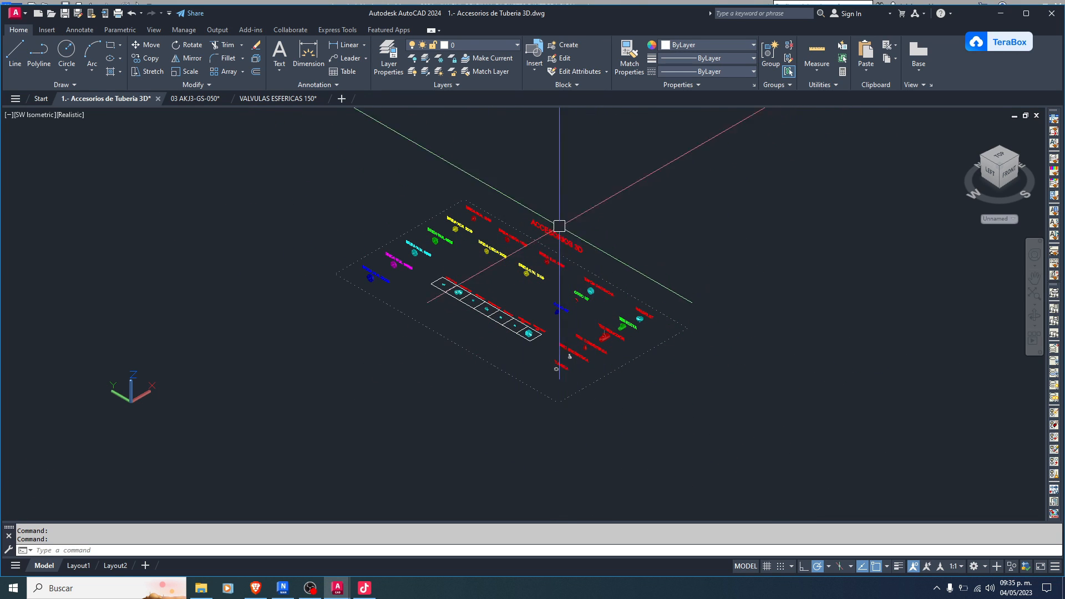
pyautogui.scroll(5, 486, 308)
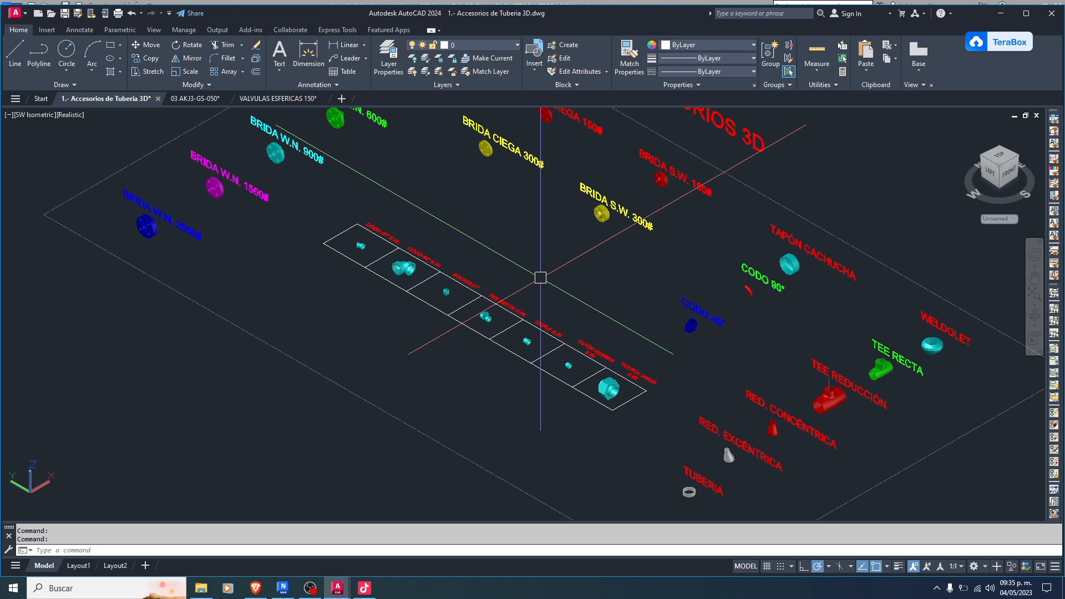
pyautogui.scroll(-4, 540, 277)
pyautogui.scroll(3, 555, 279)
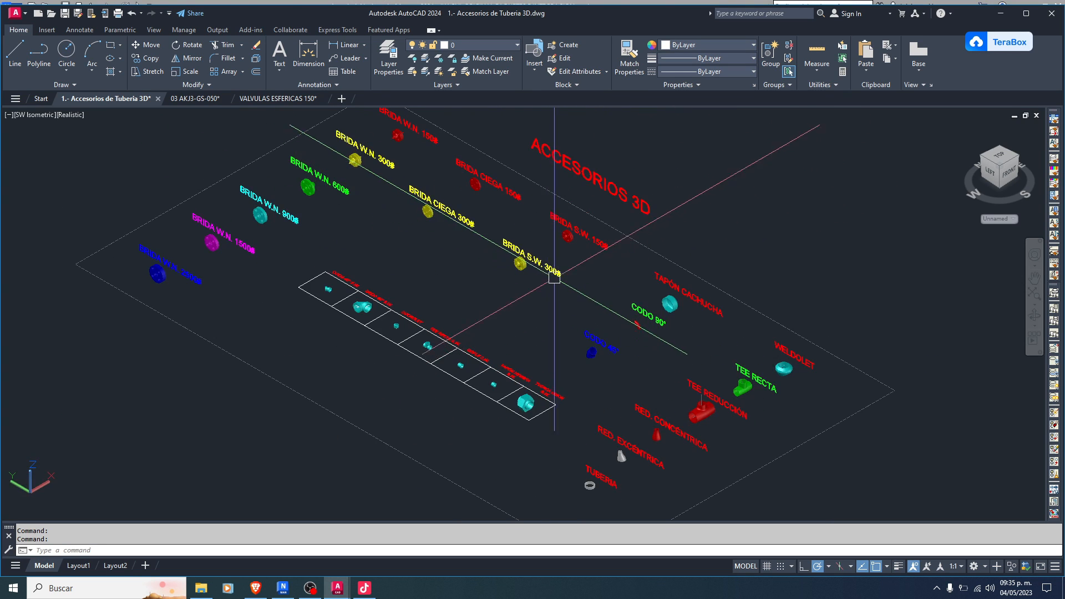
pyautogui.moveTo(349, 340); pyautogui.dragTo(359, 292, button='middle')
pyautogui.scroll(3, 458, 304)
pyautogui.scroll(-3, 473, 278)
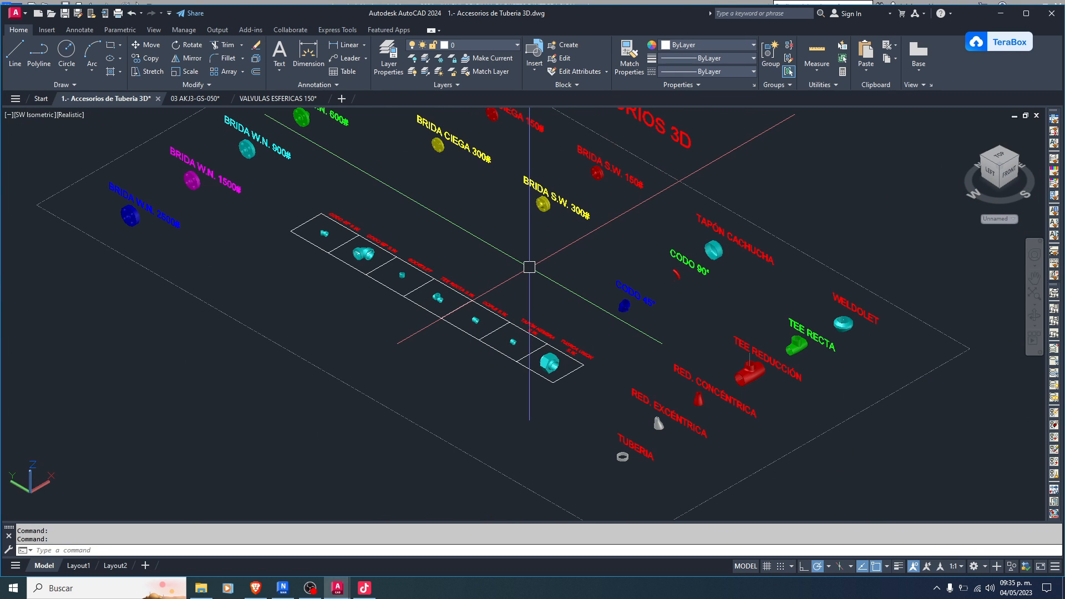
pyautogui.write('W')
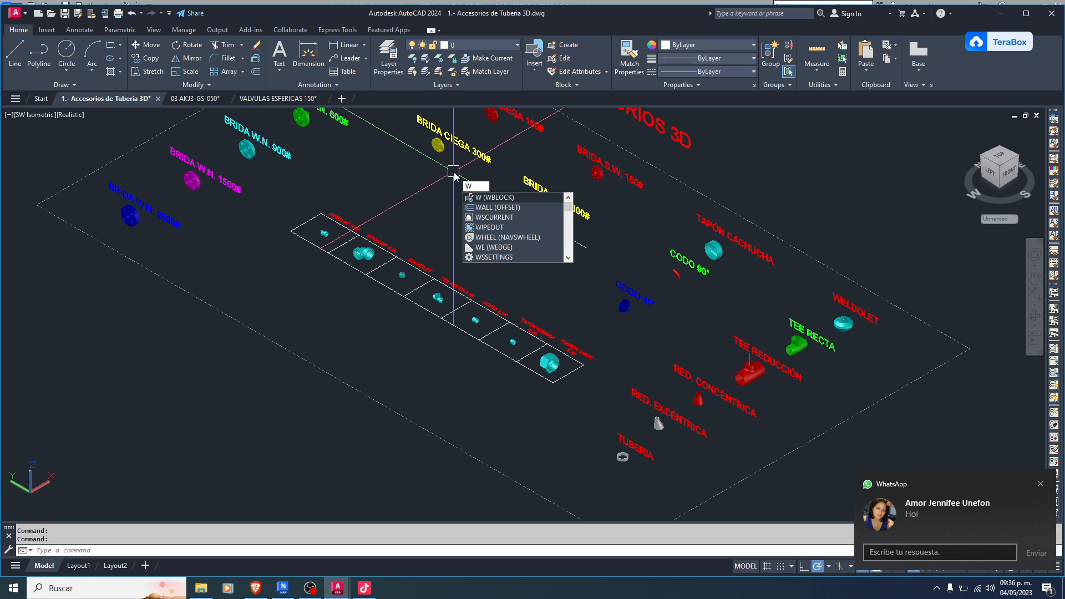
pyautogui.press('Escape')
pyautogui.scroll(-3, 453, 176)
# Compare the 03 AKJ3-GS-050 isometric with the socket-weld elbows, sockolet and tee in the 3D accessories drawing
pyautogui.click(205, 102)
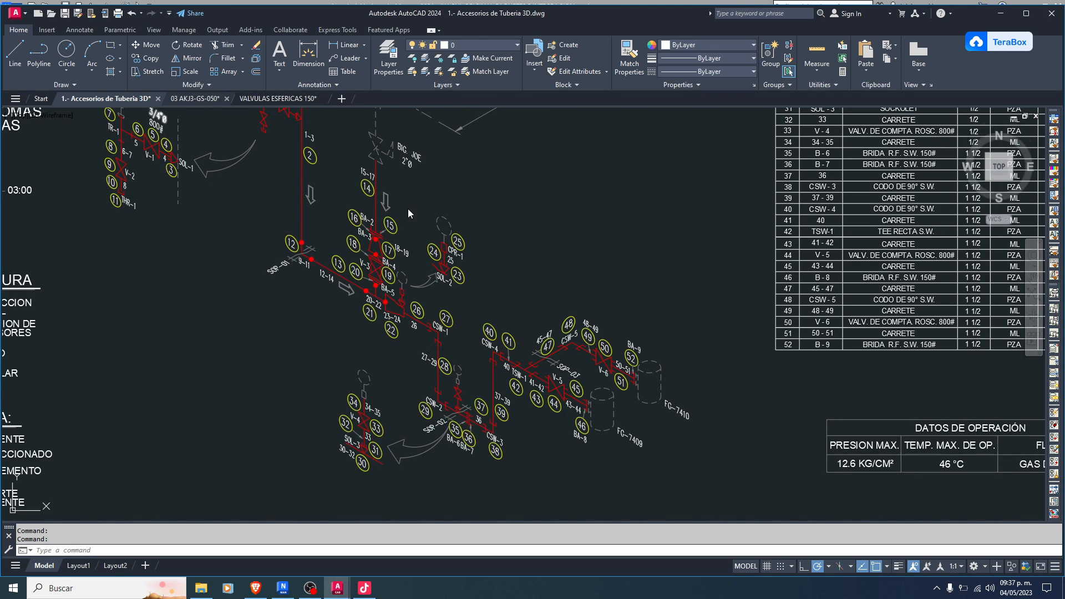
pyautogui.click(104, 99)
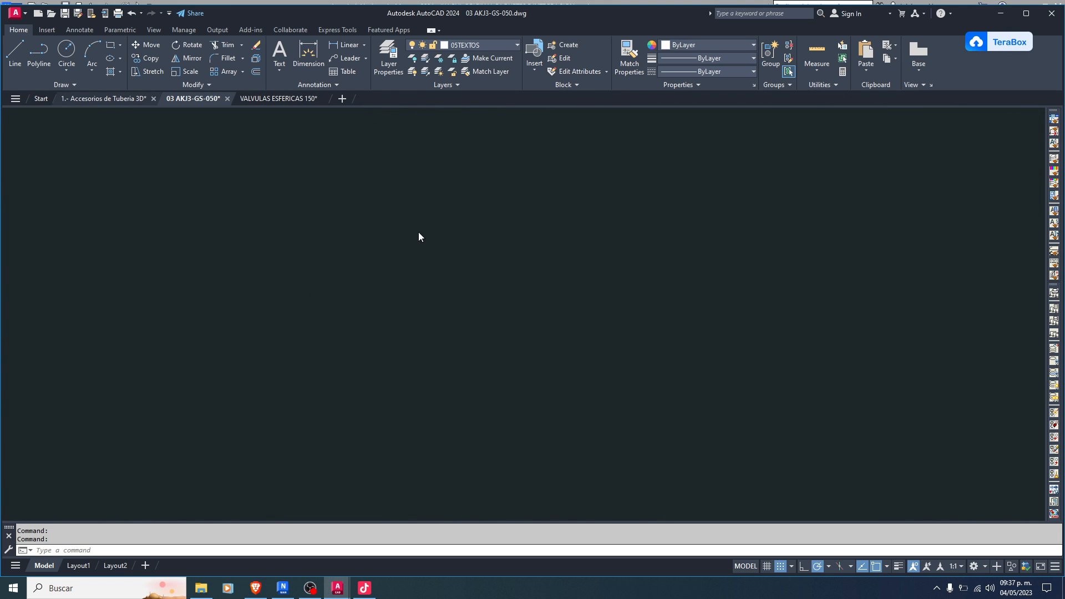
pyautogui.scroll(5, 368, 257)
pyautogui.scroll(3, 322, 233)
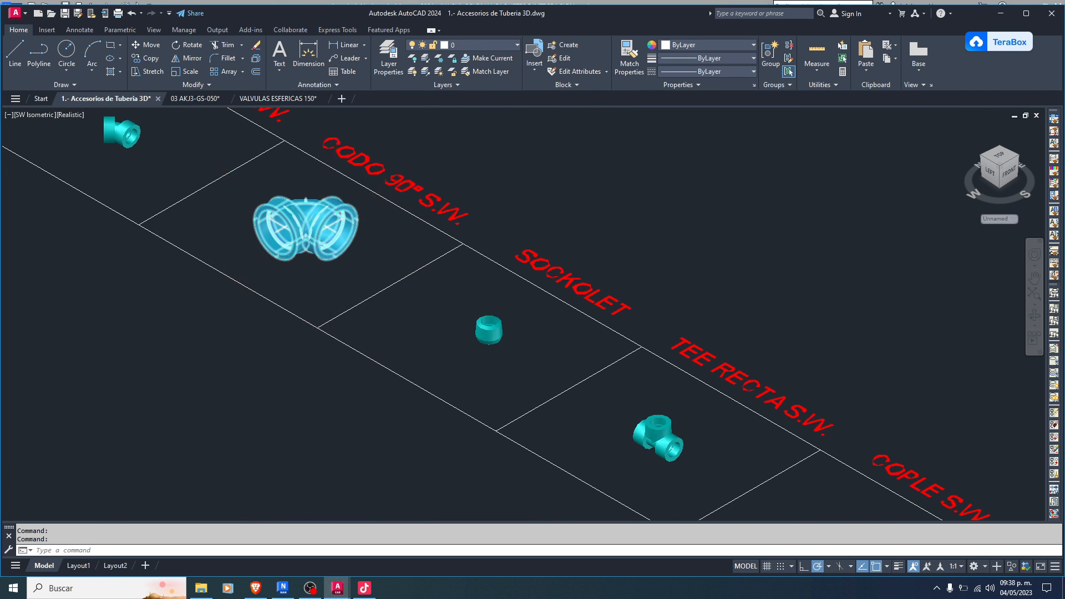
pyautogui.scroll(-5, 384, 278)
pyautogui.scroll(-3, 356, 269)
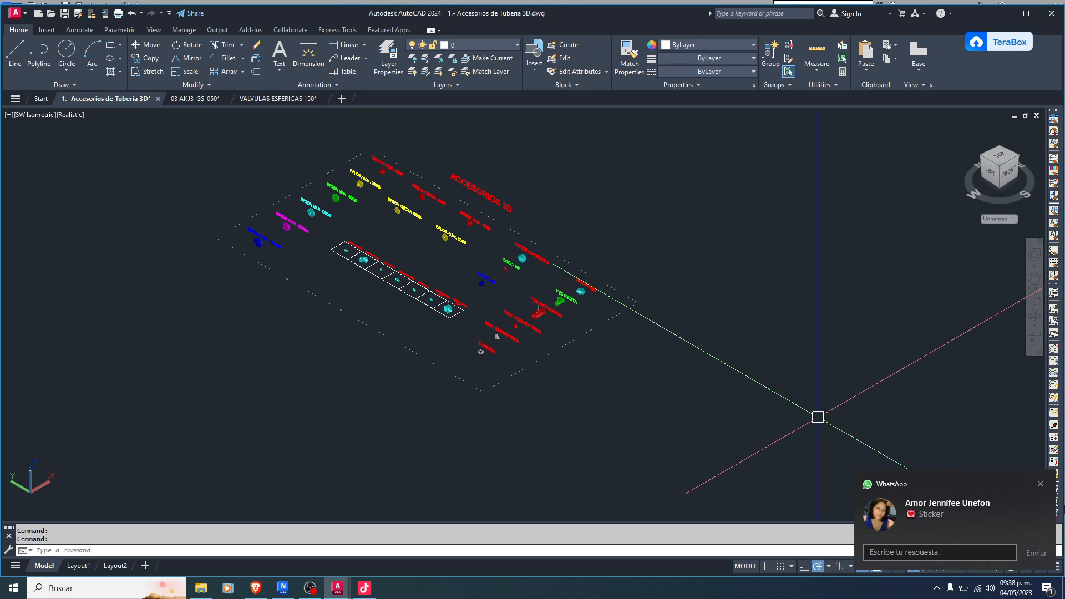
pyautogui.click(1040, 483)
pyautogui.scroll(6, 366, 250)
pyautogui.scroll(-3, 366, 249)
pyautogui.scroll(-2, 366, 267)
pyautogui.click(208, 100)
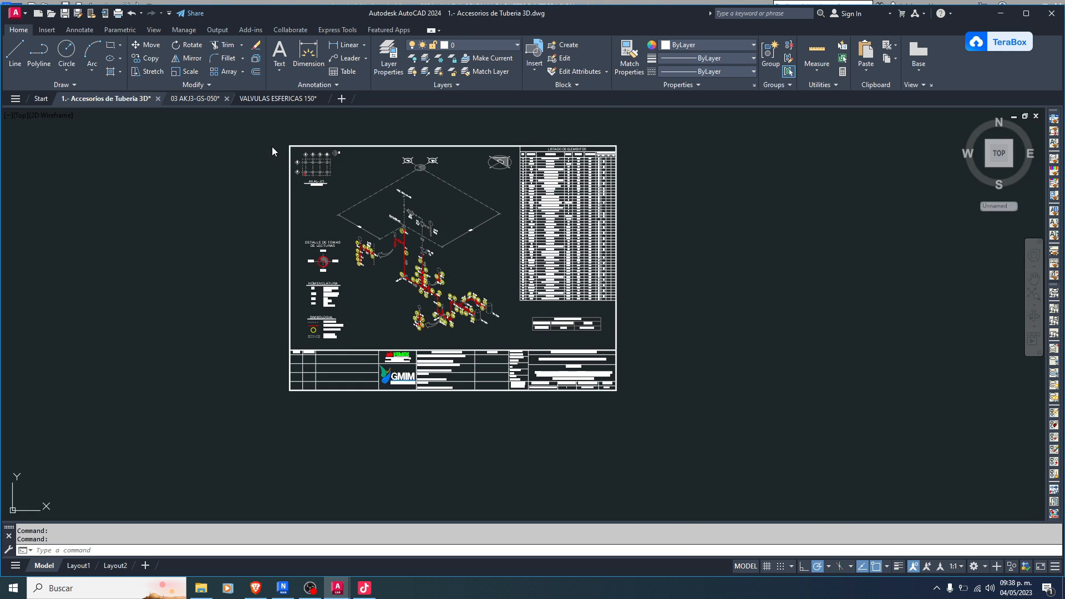
pyautogui.click(136, 104)
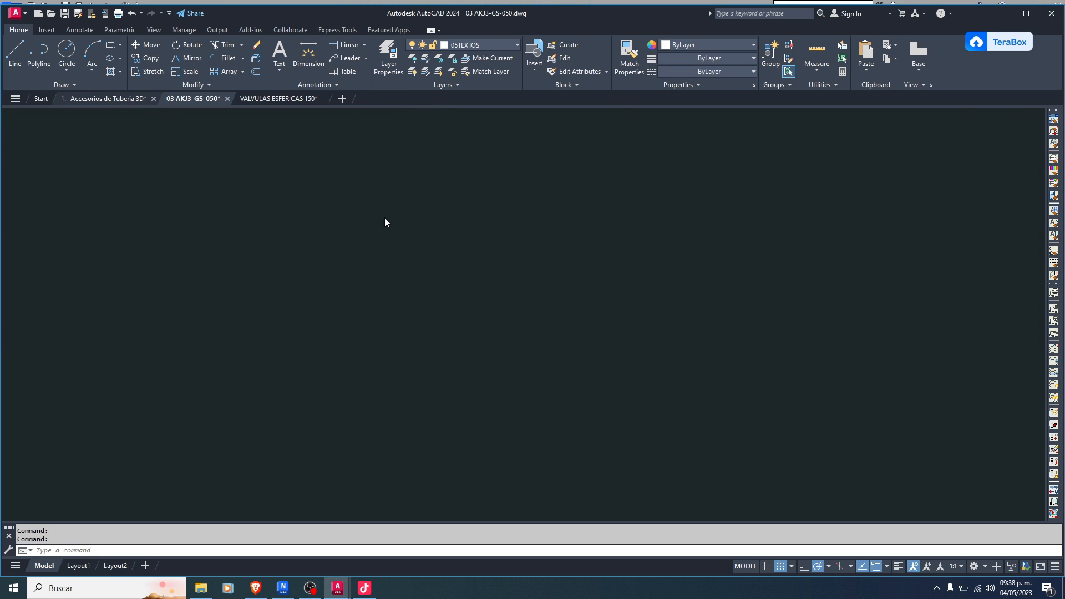
# Split the model space of the 3D accessories drawing into viewports with the standard Three: Left configuration
pyautogui.moveTo(382, 175); pyautogui.dragTo(543, 291, button='middle')
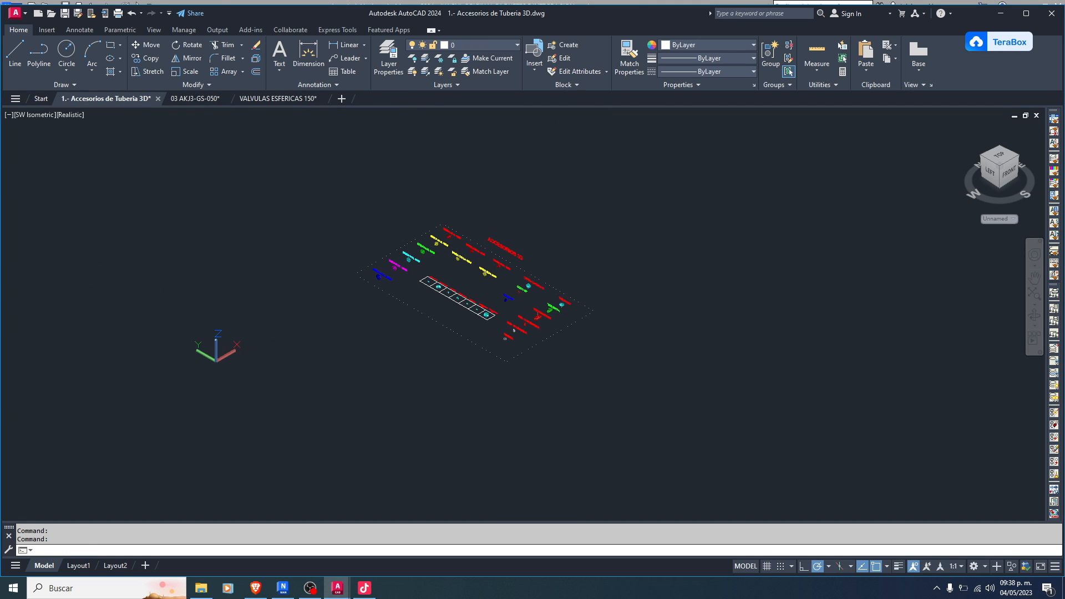
pyautogui.moveTo(601, 309); pyautogui.dragTo(688, 312, button='middle')
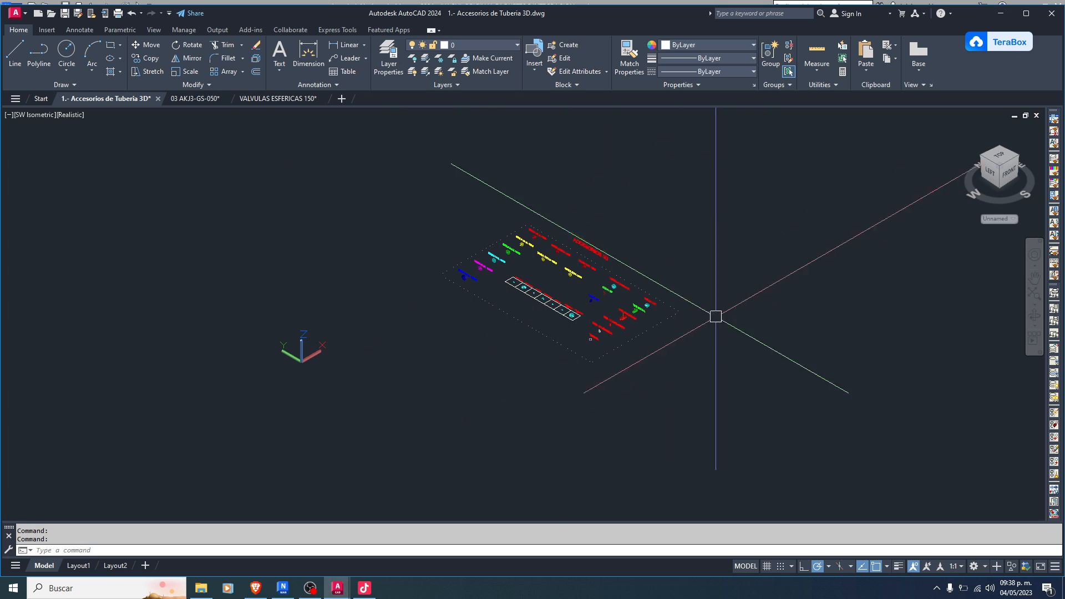
pyautogui.moveTo(526, 278)
pyautogui.mouseDown(button='middle')
pyautogui.moveTo(474, 261)
pyautogui.moveTo(524, 290)
pyautogui.mouseUp(button='middle')
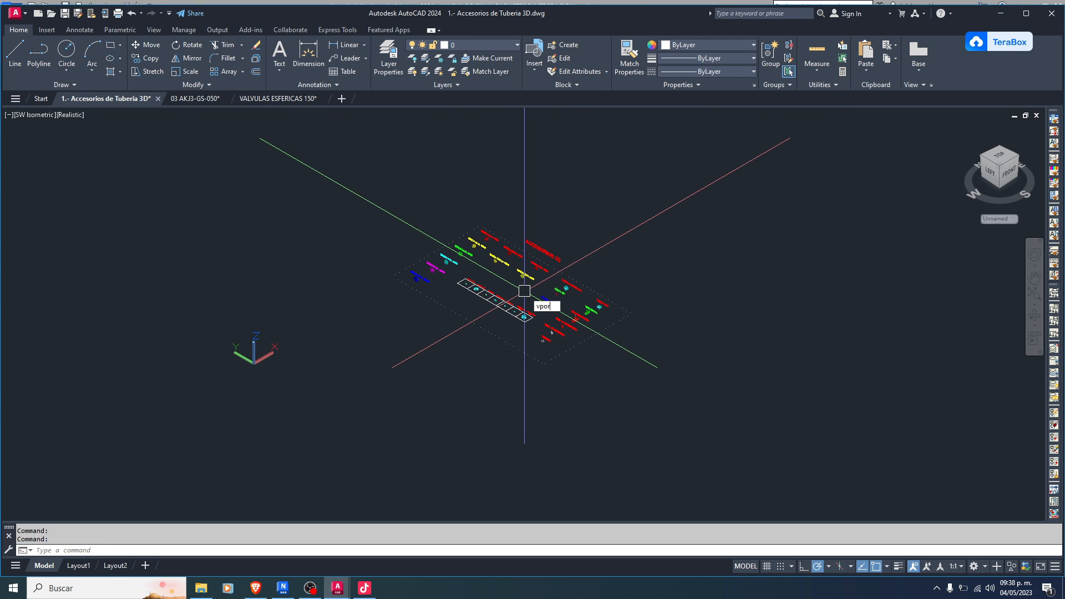
pyautogui.press('Return')
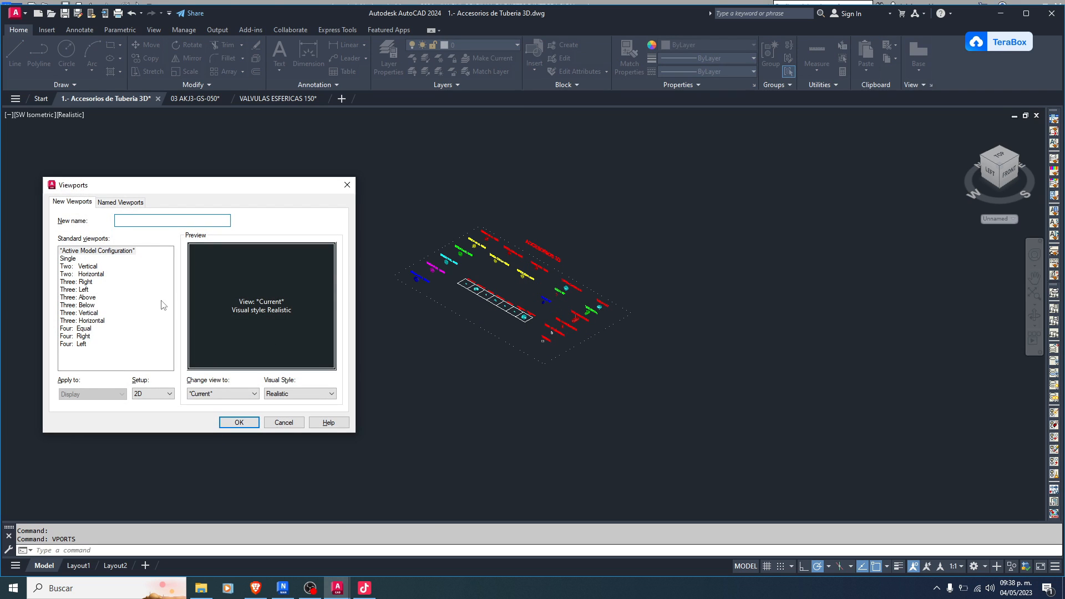
pyautogui.click(89, 274)
pyautogui.click(85, 289)
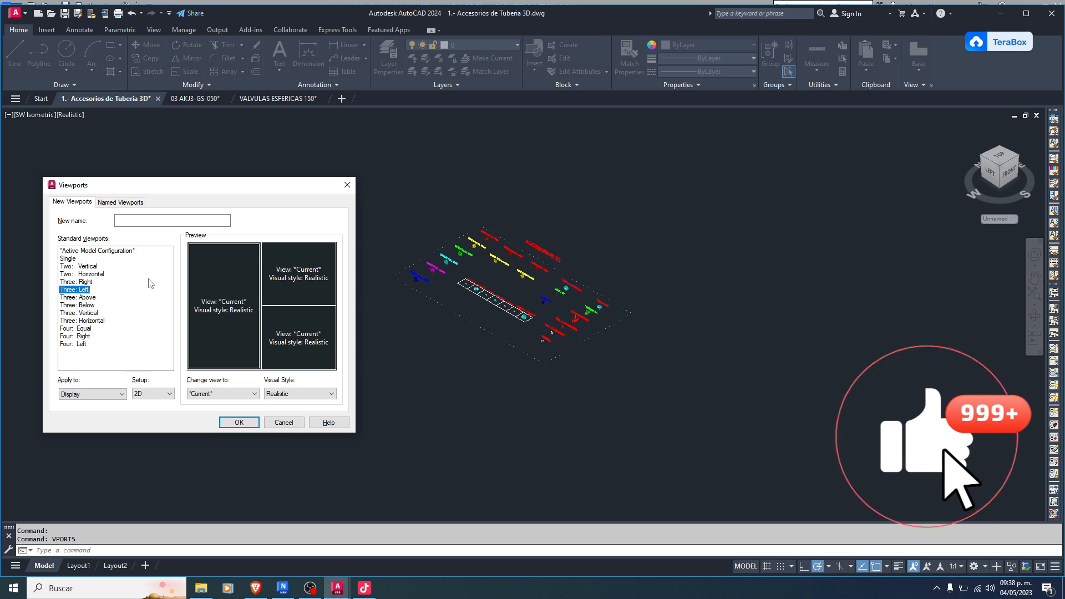
pyautogui.press('Return')
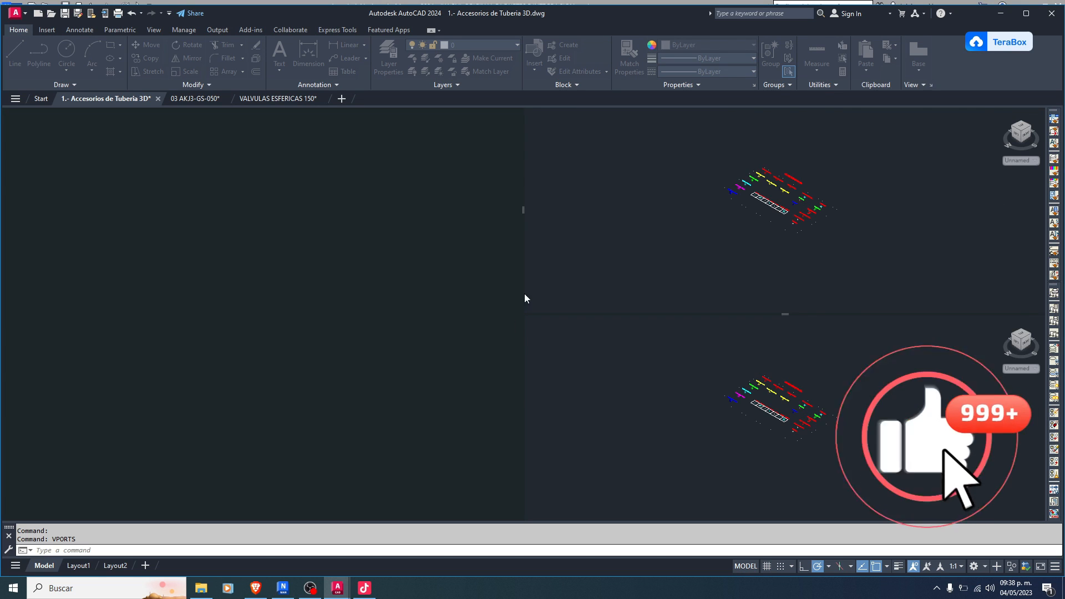
# Recentre the fittings library in the large viewport and set the lower small viewport to the Top view
pyautogui.click(366, 273)
pyautogui.click(367, 273)
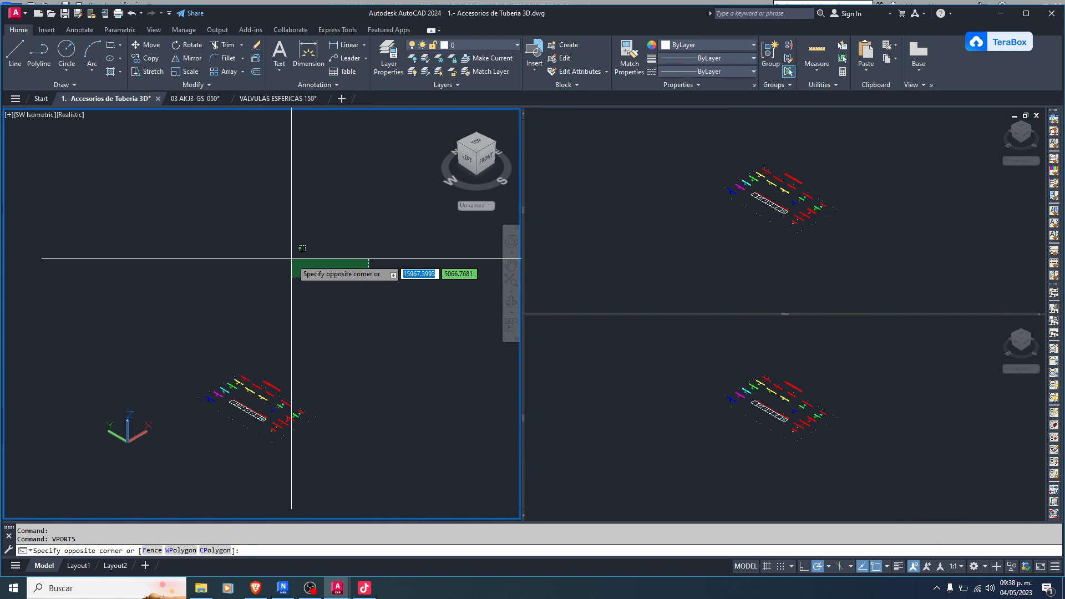
pyautogui.click(318, 285)
pyautogui.moveTo(318, 285); pyautogui.dragTo(318, 238, button='middle')
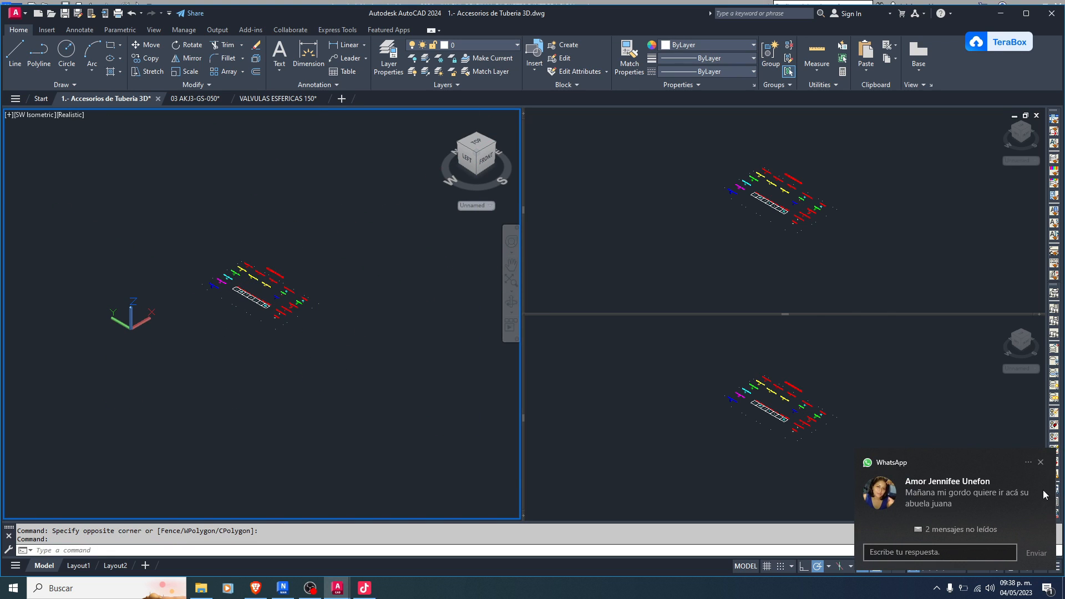
pyautogui.click(693, 241)
pyautogui.click(750, 367)
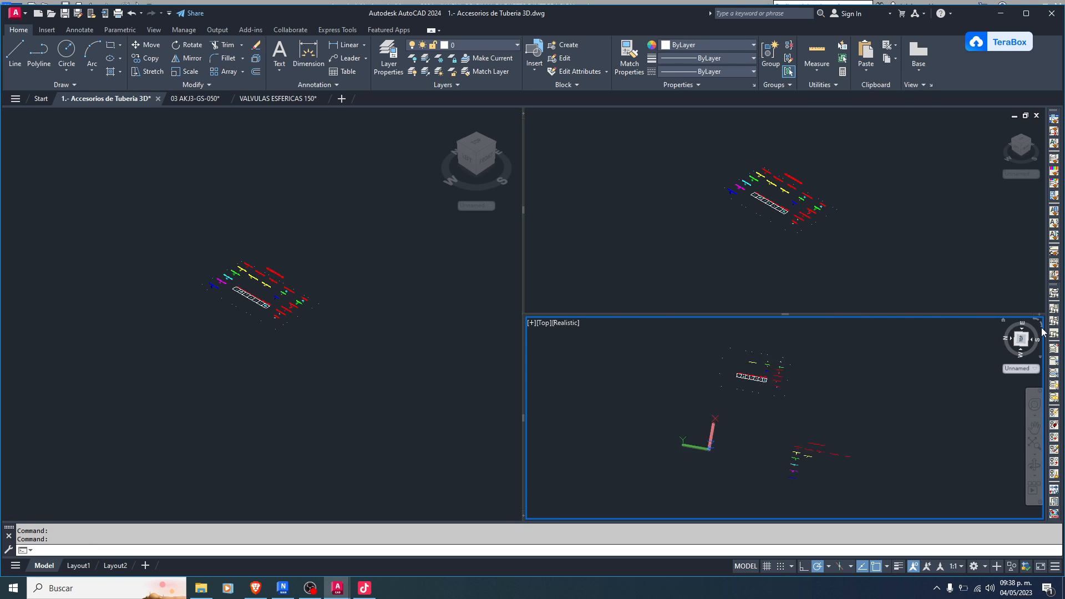
# Copy the entire isometric sheet with its element list from the 03 AKJ3-GS-050 drawing
pyautogui.click(289, 99)
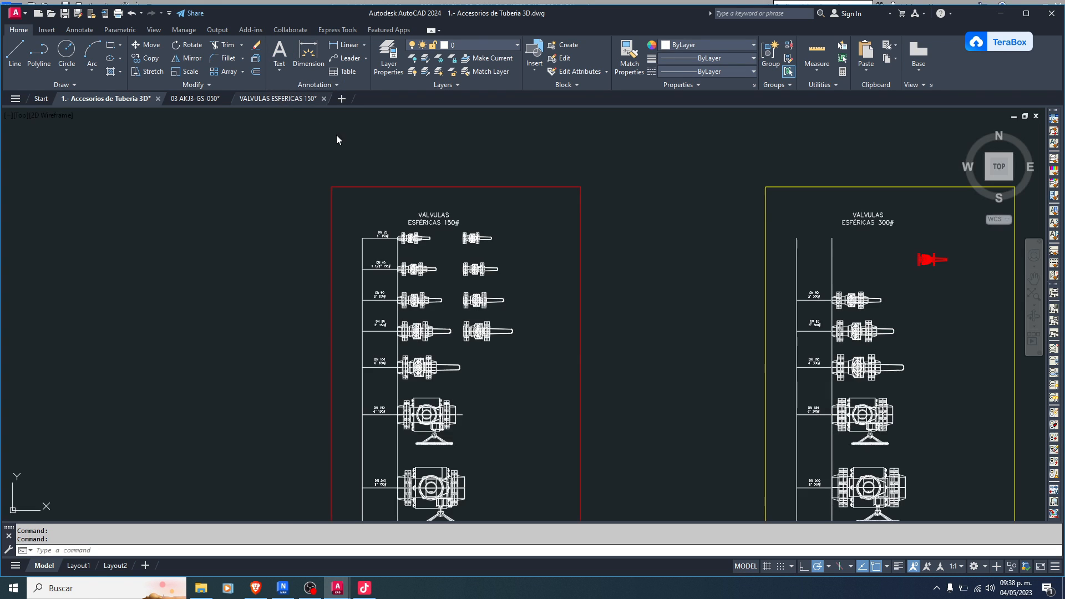
pyautogui.click(195, 99)
pyautogui.click(627, 392)
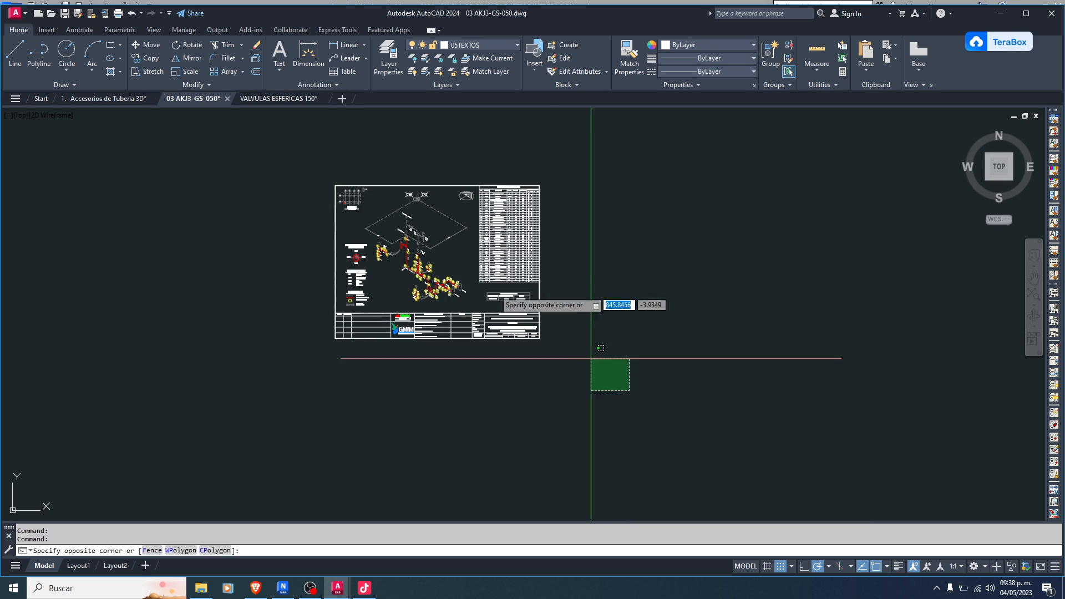
pyautogui.click(268, 111)
pyautogui.hotkey('ctrl', 'c')
# Paste the isometric sheet into an empty area of the Top-view viewport in the 1.- Accesorios de Tuberia 3D drawing
pyautogui.click(101, 99)
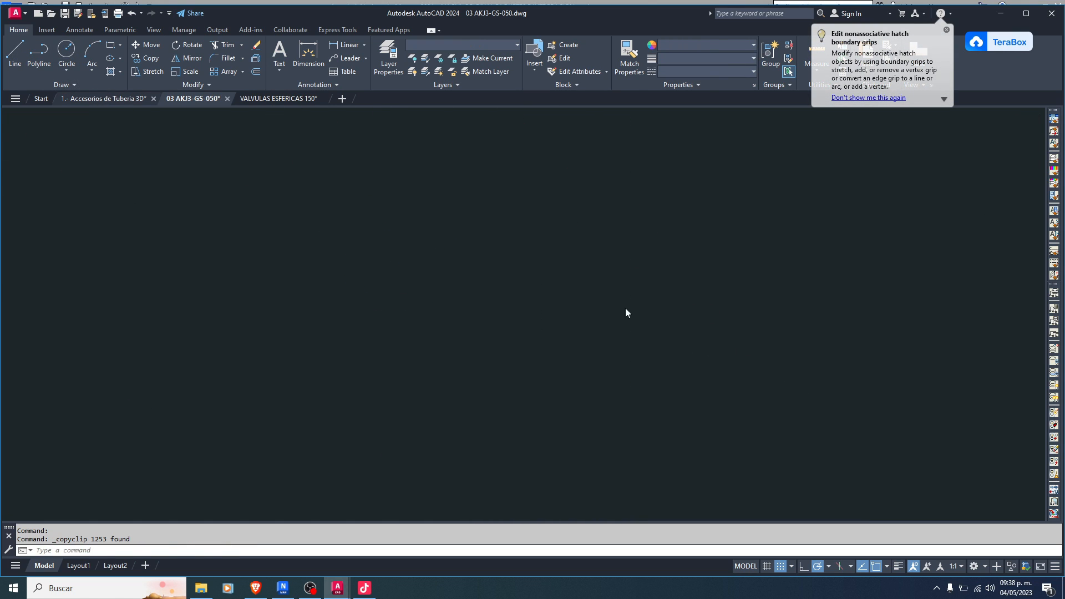
pyautogui.click(724, 400)
pyautogui.click(734, 386)
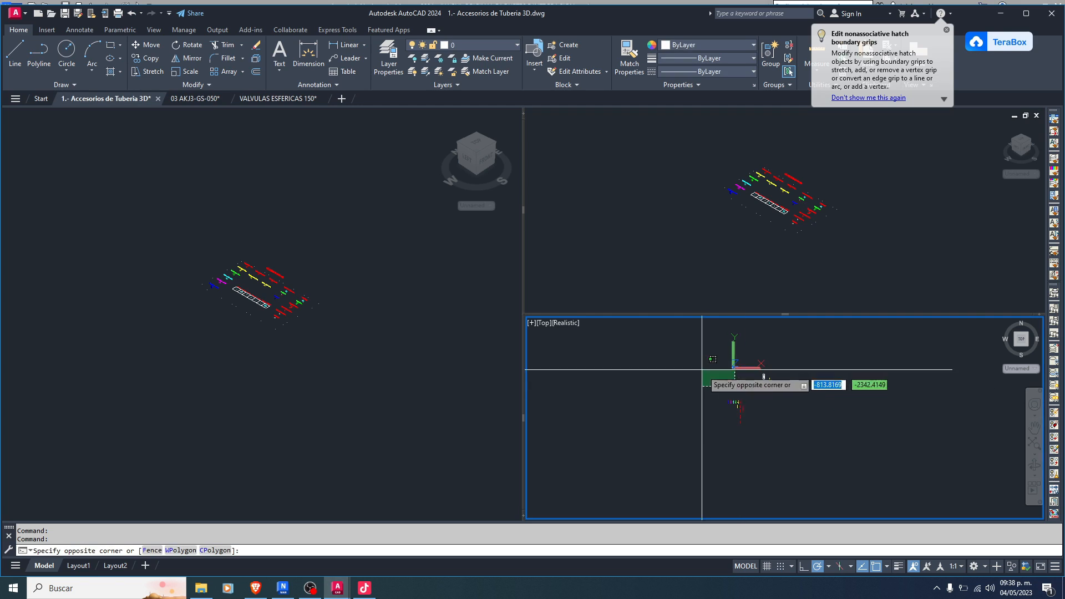
pyautogui.click(703, 422)
pyautogui.scroll(3, 717, 433)
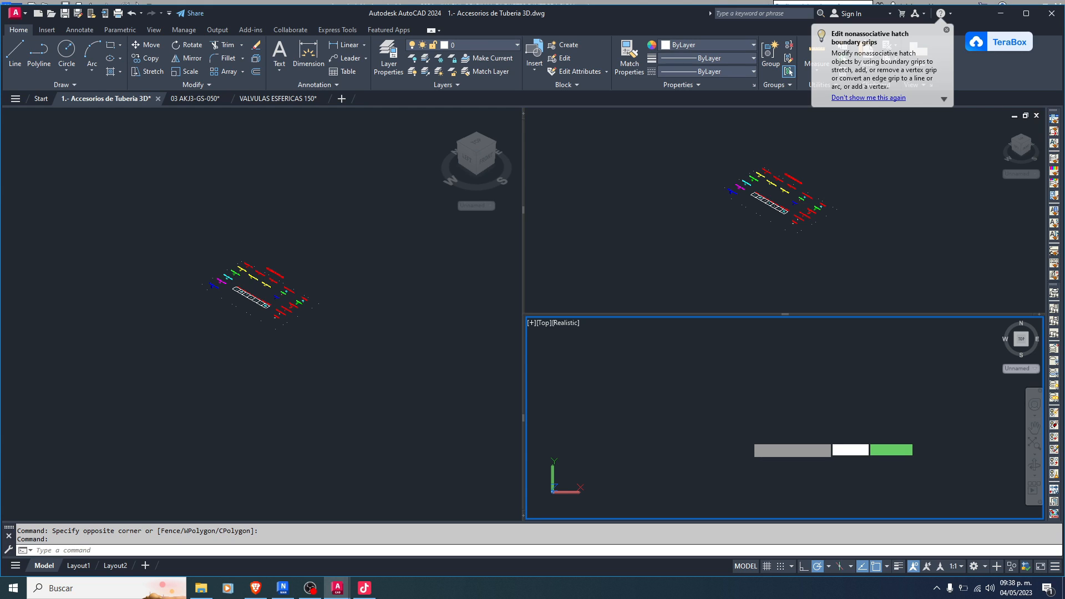
pyautogui.hotkey('ctrl', 'v')
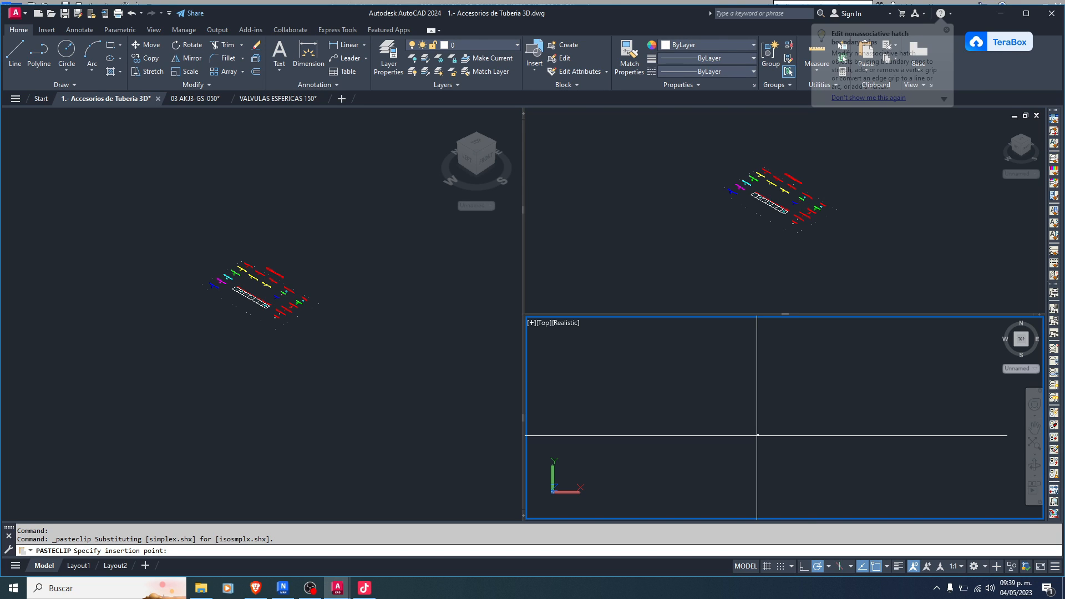
pyautogui.press('Escape')
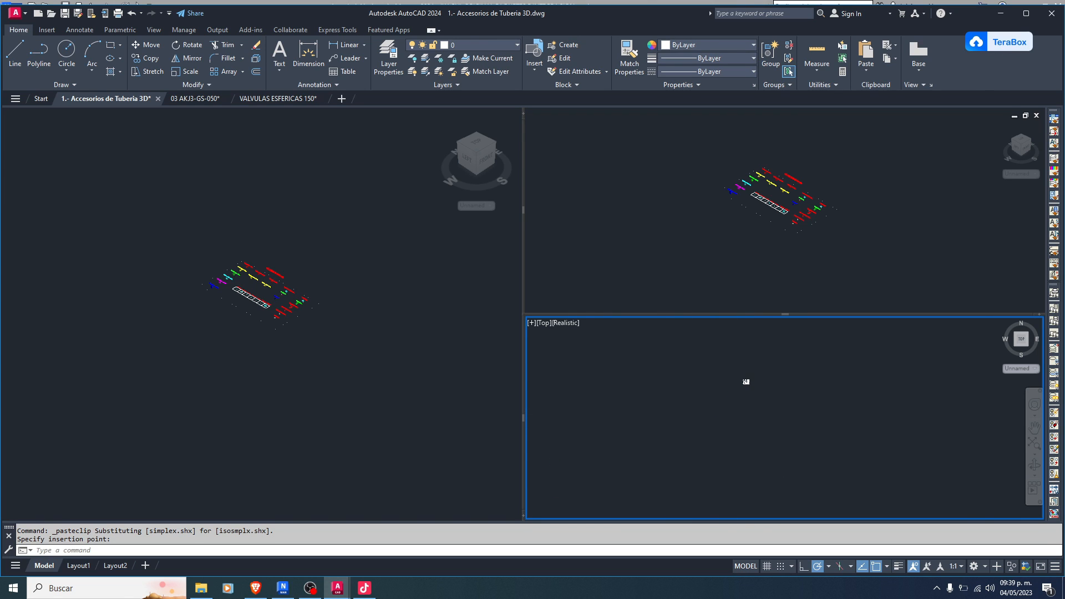
pyautogui.scroll(6, 764, 395)
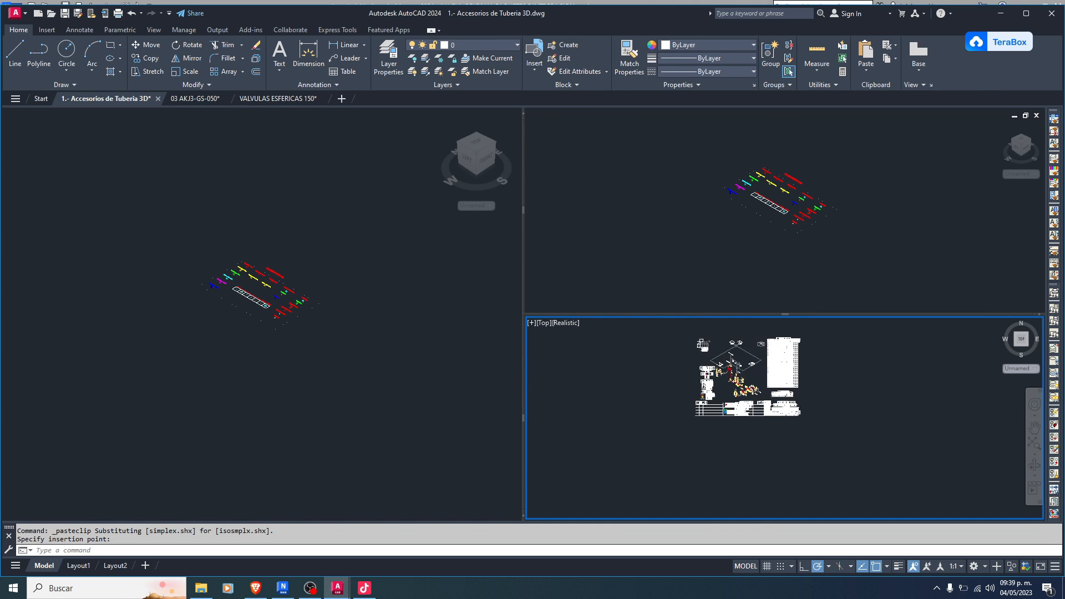
pyautogui.click(1018, 344)
pyautogui.moveTo(804, 428); pyautogui.dragTo(792, 338, button='middle')
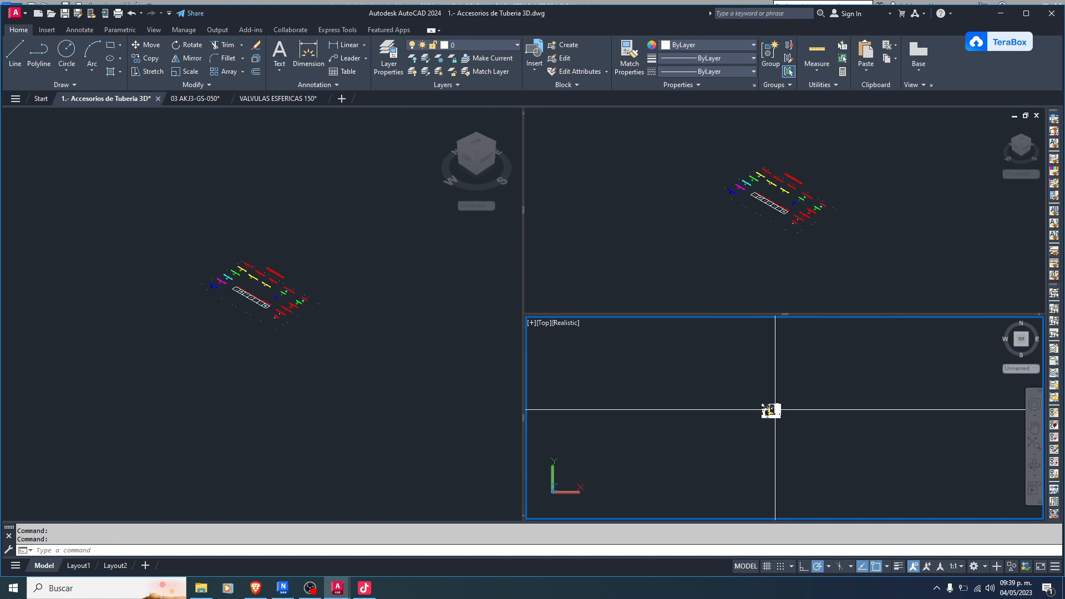
# Set the visual style of the viewport holding the isometric to 2dwireframe
pyautogui.press('Return')
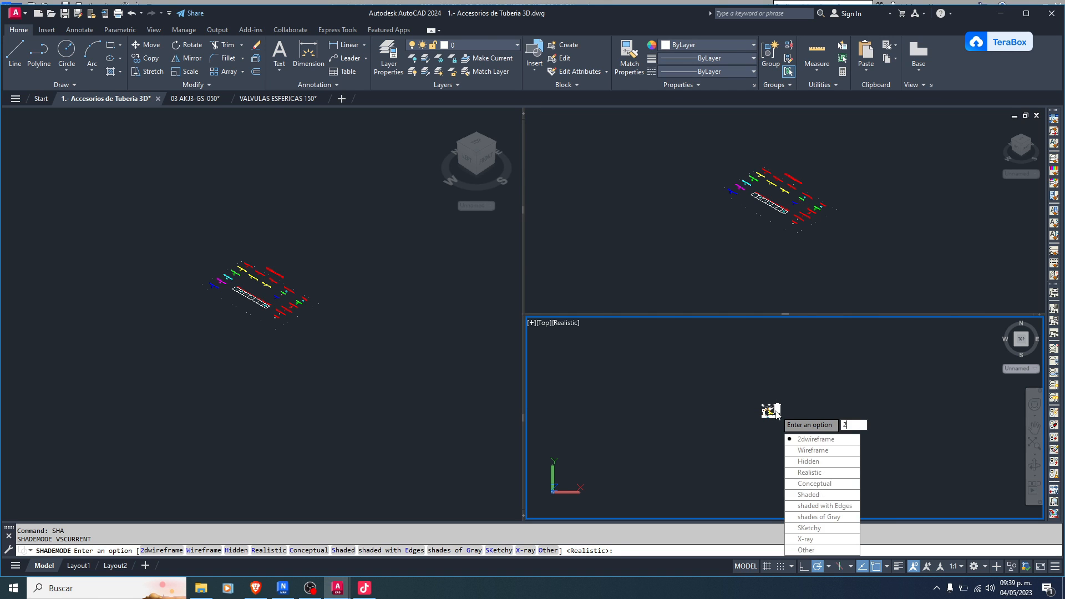
pyautogui.write('2')
pyautogui.press('Return')
pyautogui.scroll(6, 687, 377)
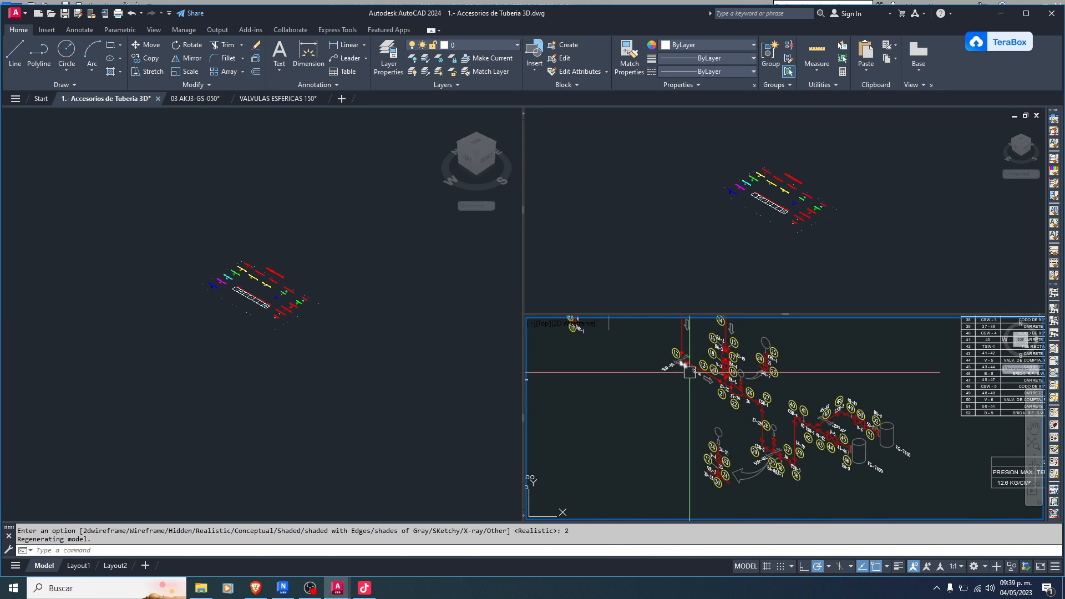
pyautogui.scroll(-4, 787, 417)
# Enlarge the isometric's viewport by raising its upper border and frame the piping isometric in it
pyautogui.moveTo(785, 314); pyautogui.dragTo(784, 285)
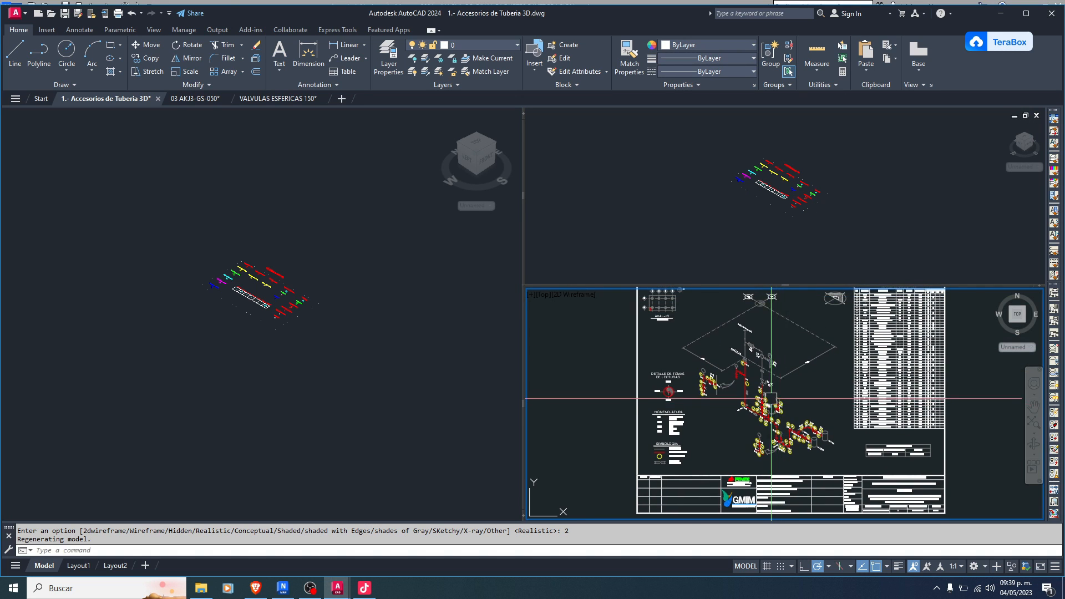
pyautogui.scroll(5, 771, 398)
pyautogui.scroll(-3, 731, 377)
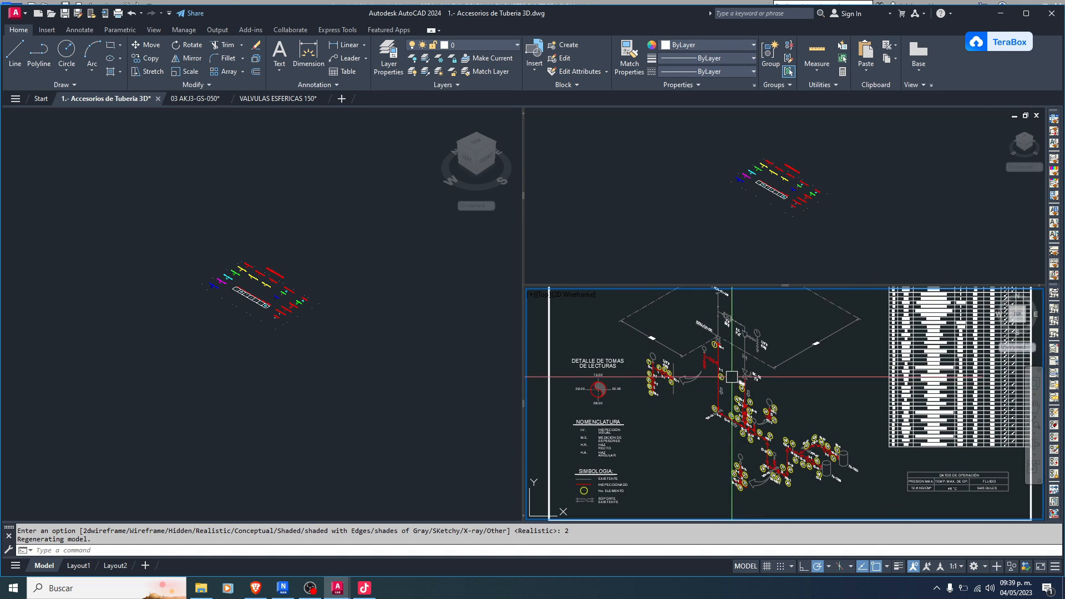
# Frame the fittings library closer in the upper small viewport and bring empty modelling space into the large SW Isometric viewport
pyautogui.click(773, 240)
pyautogui.scroll(5, 769, 183)
pyautogui.click(295, 271)
pyautogui.scroll(-3, 281, 334)
pyautogui.moveTo(281, 334); pyautogui.dragTo(241, 168, button='middle')
pyautogui.click(376, 240)
pyautogui.click(298, 303)
pyautogui.moveTo(287, 336); pyautogui.dragTo(224, 245, button='middle')
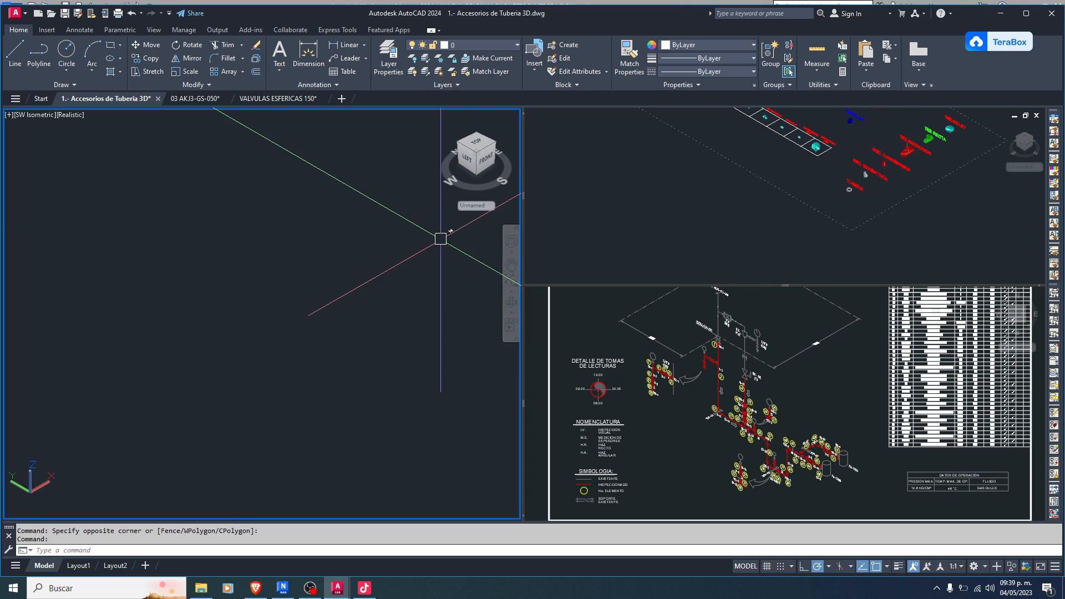
pyautogui.click(364, 333)
pyautogui.click(273, 239)
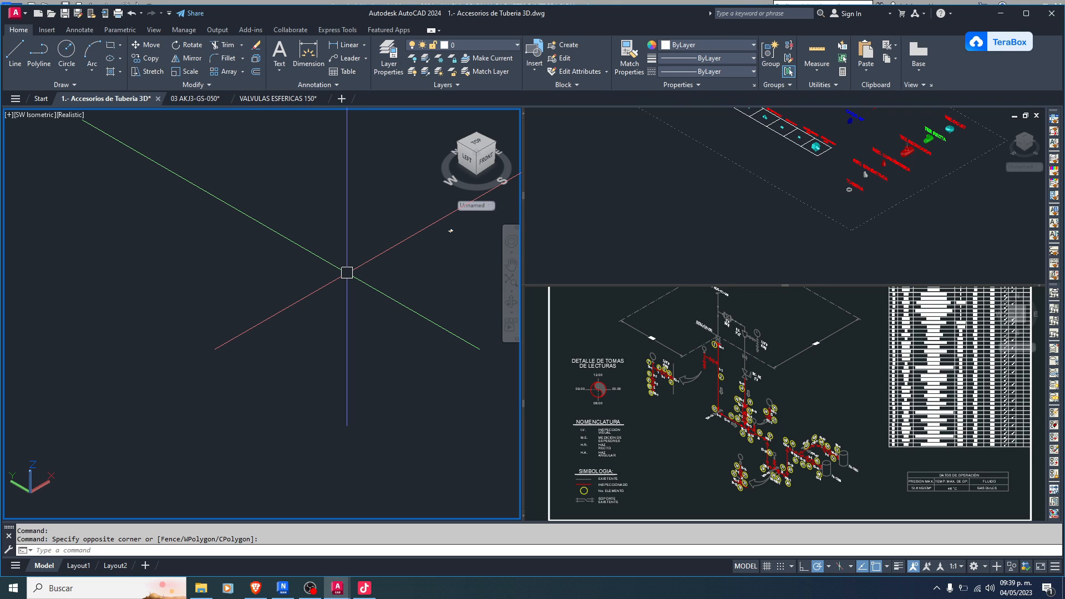
# Turn on the clean screen, hide the command line and widen the large SW Isometric viewport
pyautogui.hotkey('ctrl', '0')
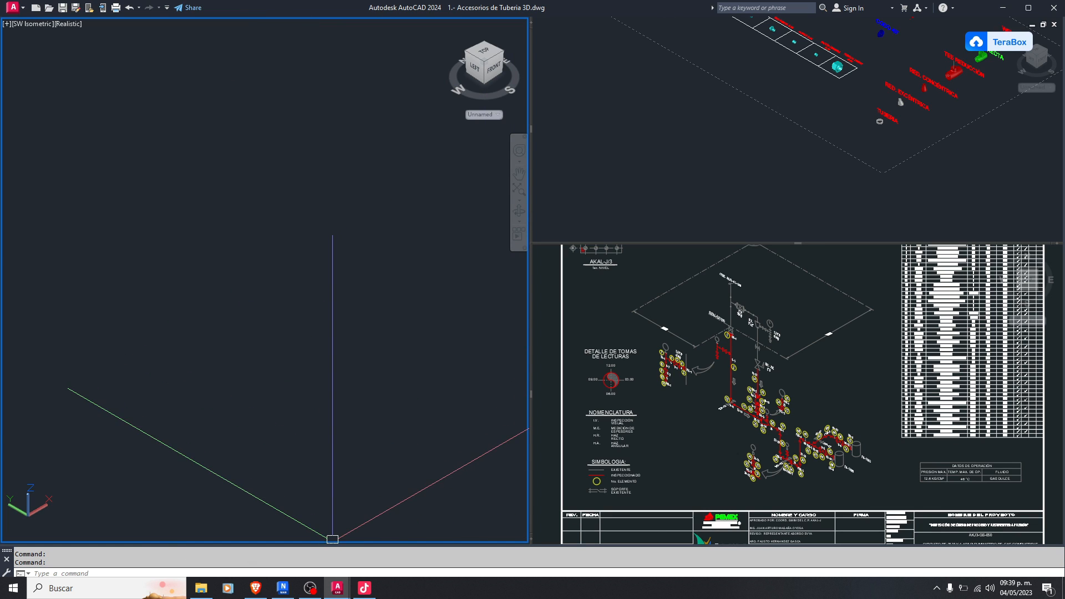
pyautogui.click(7, 559)
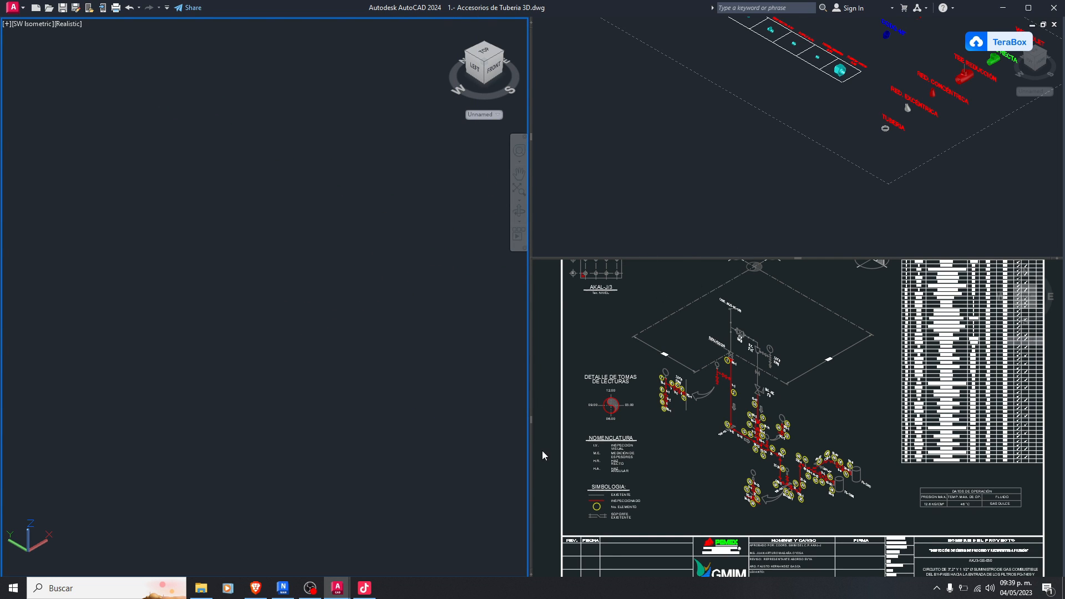
pyautogui.moveTo(531, 423); pyautogui.dragTo(625, 423)
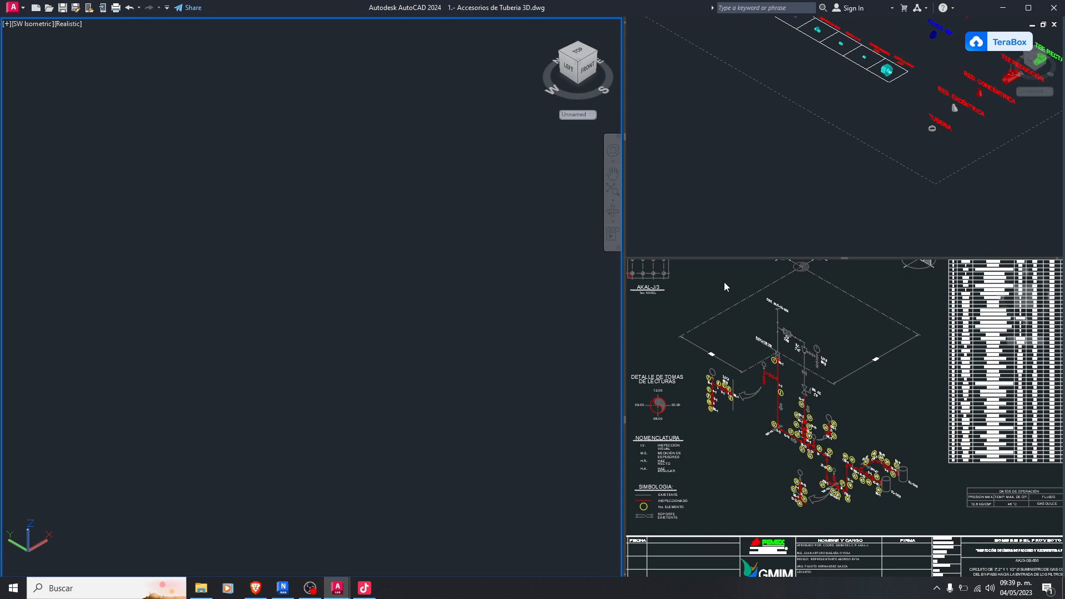
# Frame the library's S.W. flanges, elbows, tees and weldolet in the upper small viewport, then activate the large modelling viewport
pyautogui.click(760, 161)
pyautogui.scroll(-3, 759, 161)
pyautogui.scroll(6, 871, 104)
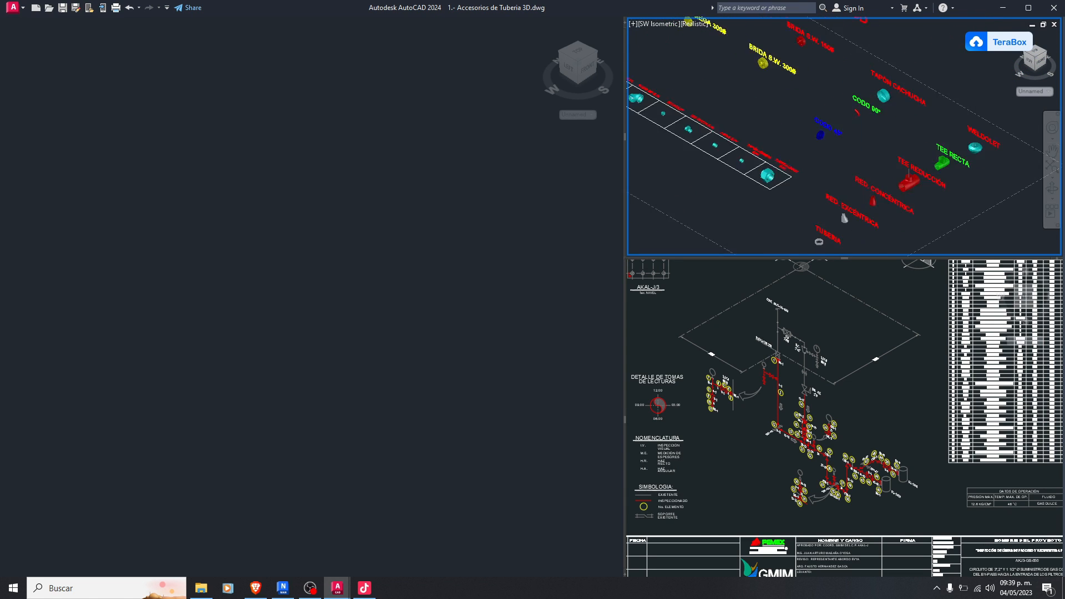
pyautogui.moveTo(872, 107); pyautogui.dragTo(847, 121, button='middle')
pyautogui.click(223, 216)
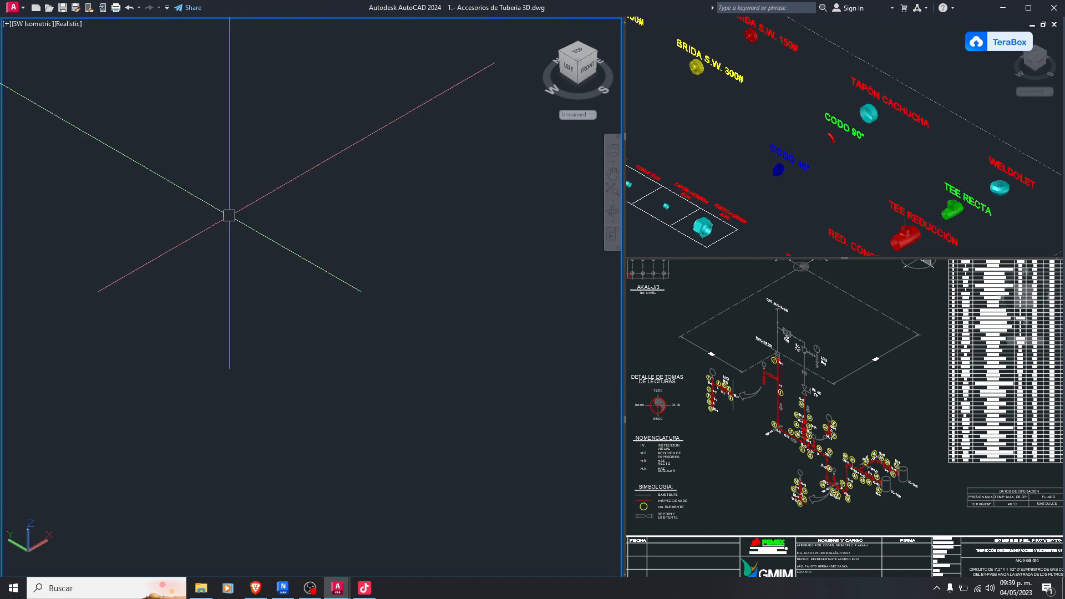
# Examine the valve at ELEV.(+)20.228 above element BA-1 on the isometric and return to the modelling viewport
pyautogui.click(943, 420)
pyautogui.scroll(8, 773, 338)
pyautogui.moveTo(823, 447); pyautogui.dragTo(819, 404, button='middle')
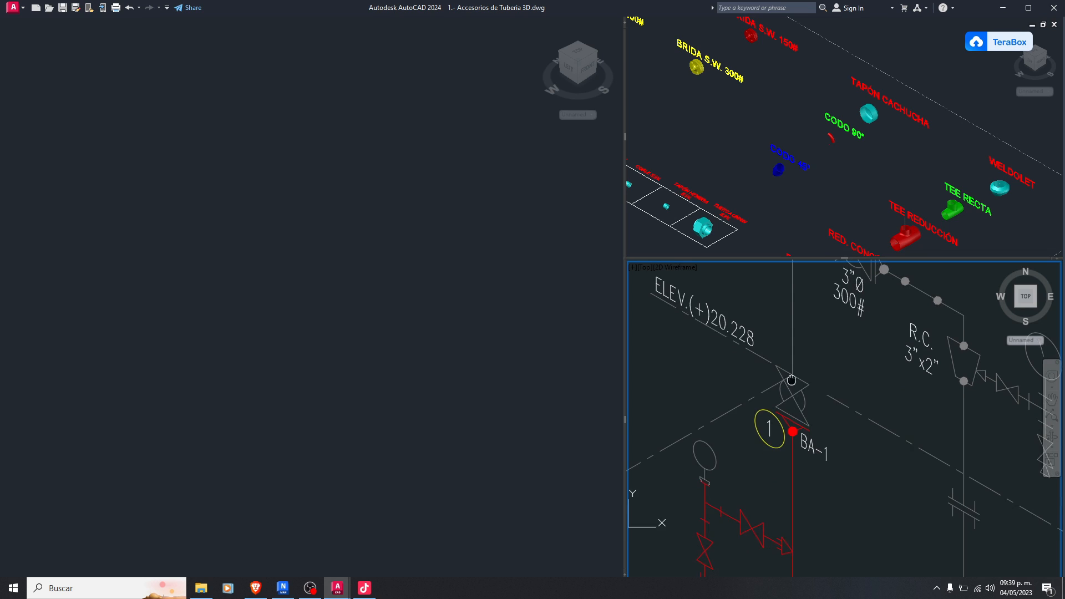
pyautogui.scroll(-3, 796, 383)
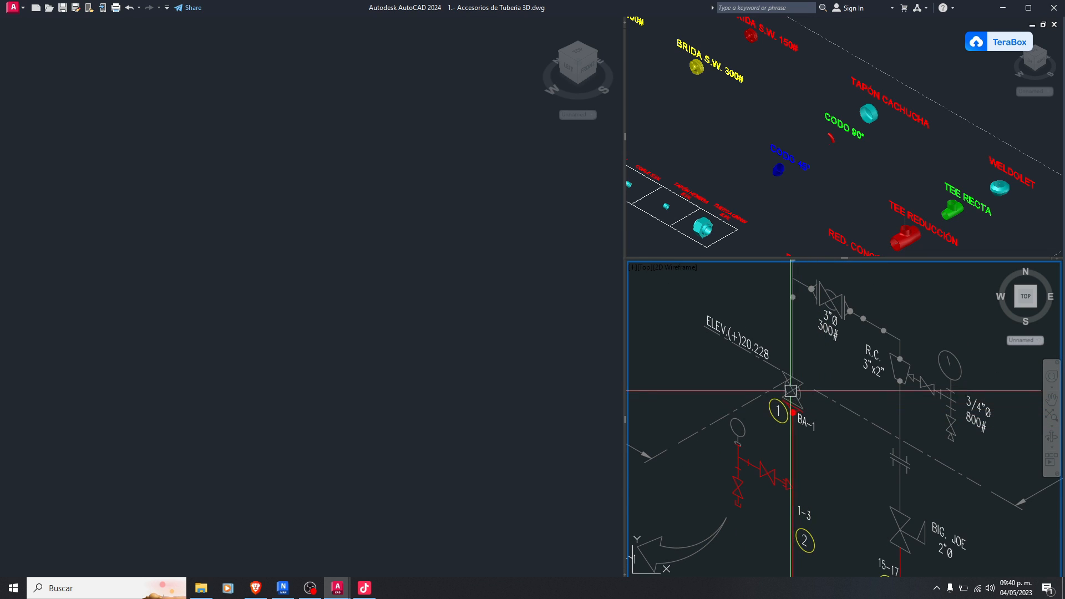
pyautogui.scroll(2, 793, 382)
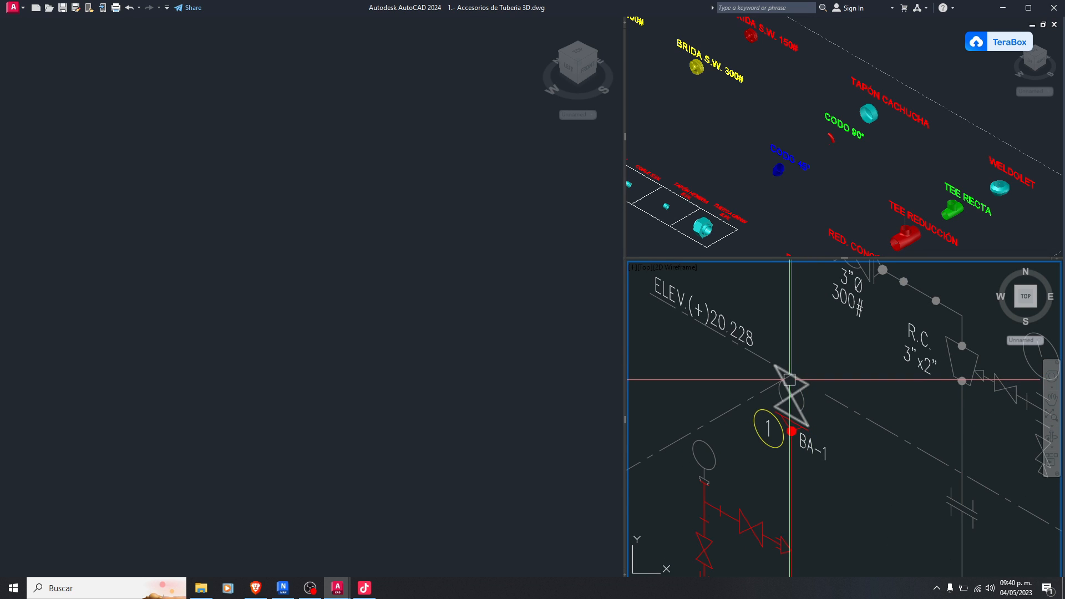
pyautogui.click(526, 381)
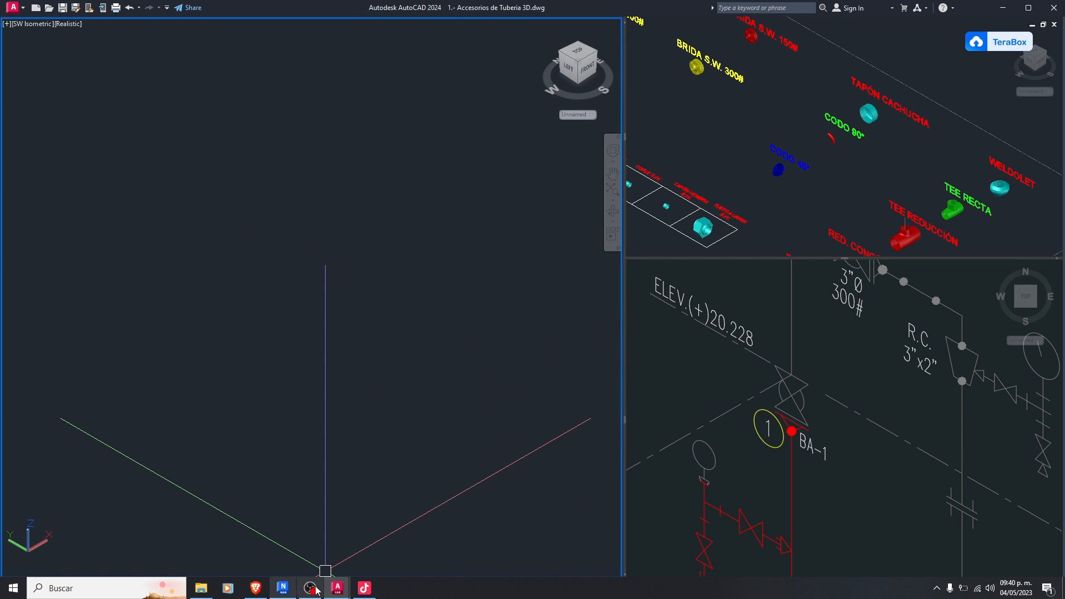
# In the VALVULAS ESFERICAS 150 drawing, select the second-column DN 80 3" 150# ball valve for copying
pyautogui.moveTo(337, 586)
pyautogui.click(419, 559)
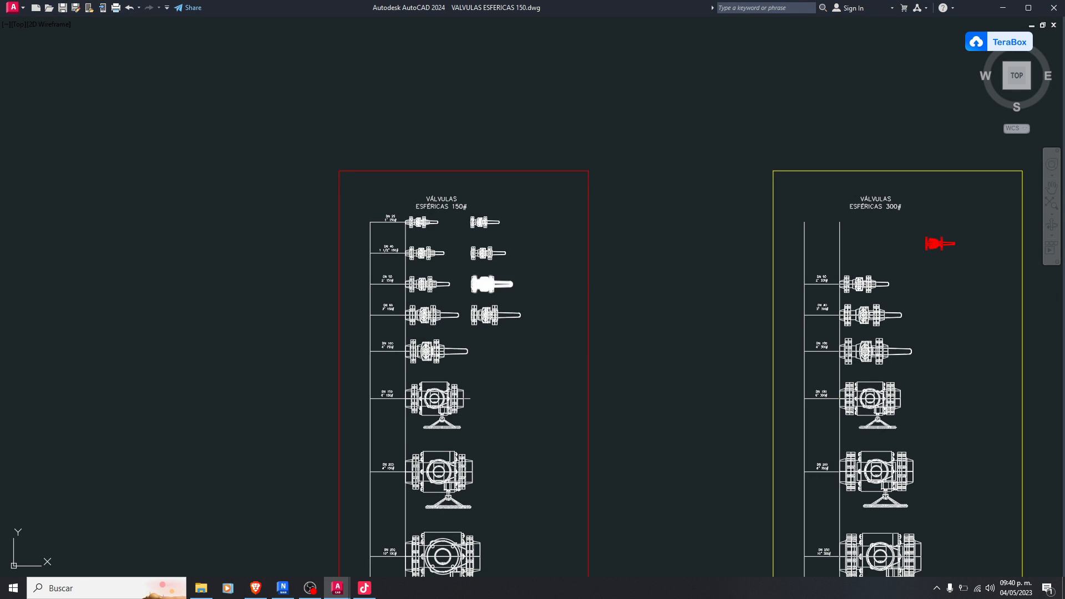
pyautogui.scroll(3, 588, 200)
pyautogui.moveTo(555, 410); pyautogui.dragTo(589, 336, button='middle')
pyautogui.moveTo(552, 377)
pyautogui.mouseDown(button='middle')
pyautogui.moveTo(546, 311)
pyautogui.moveTo(563, 250)
pyautogui.mouseUp(button='middle')
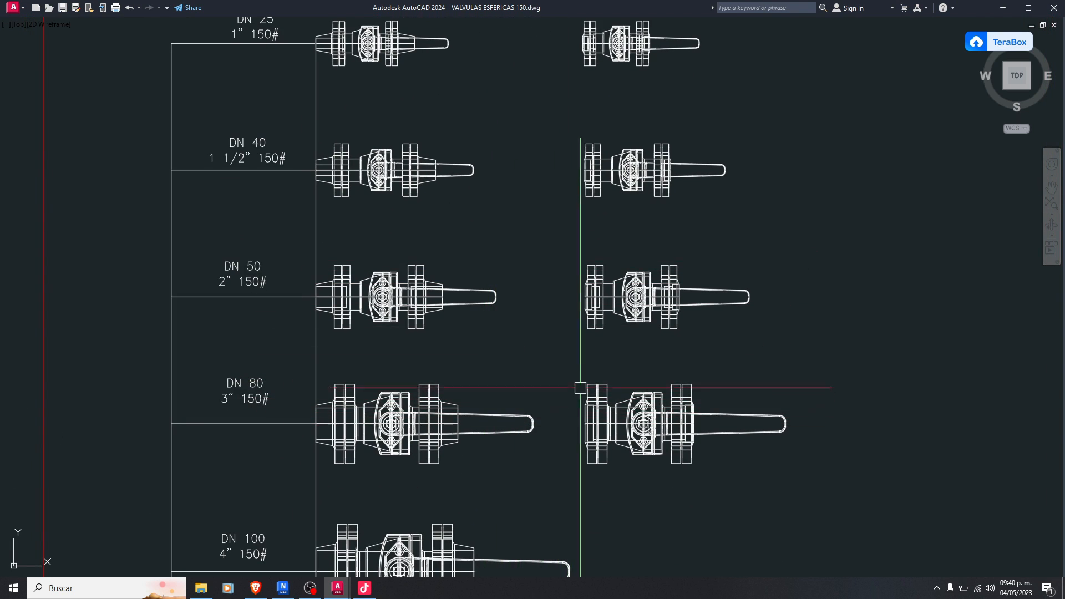
pyautogui.click(568, 367)
pyautogui.click(843, 503)
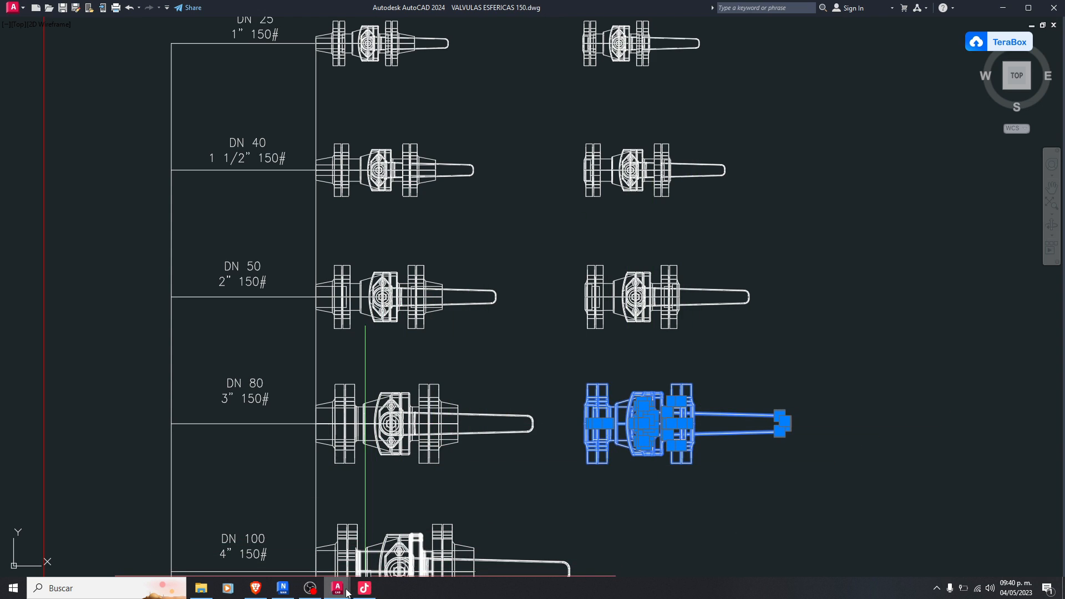
# Paste the 3" 150# ball valve into the large modelling viewport of the 1.- Accesorios de Tuberia 3D drawing
pyautogui.moveTo(344, 592)
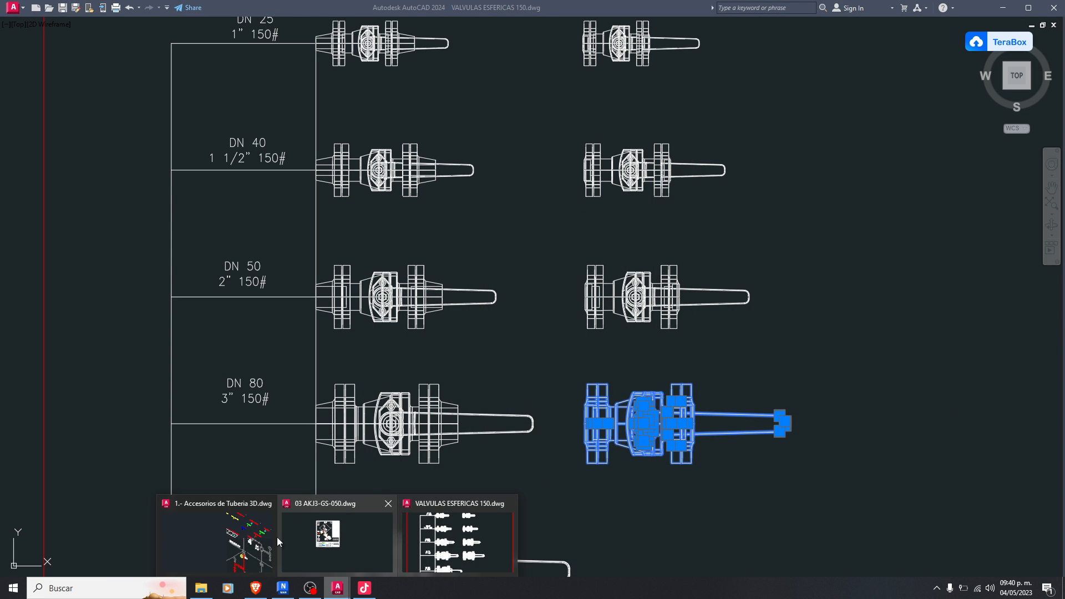
pyautogui.click(255, 538)
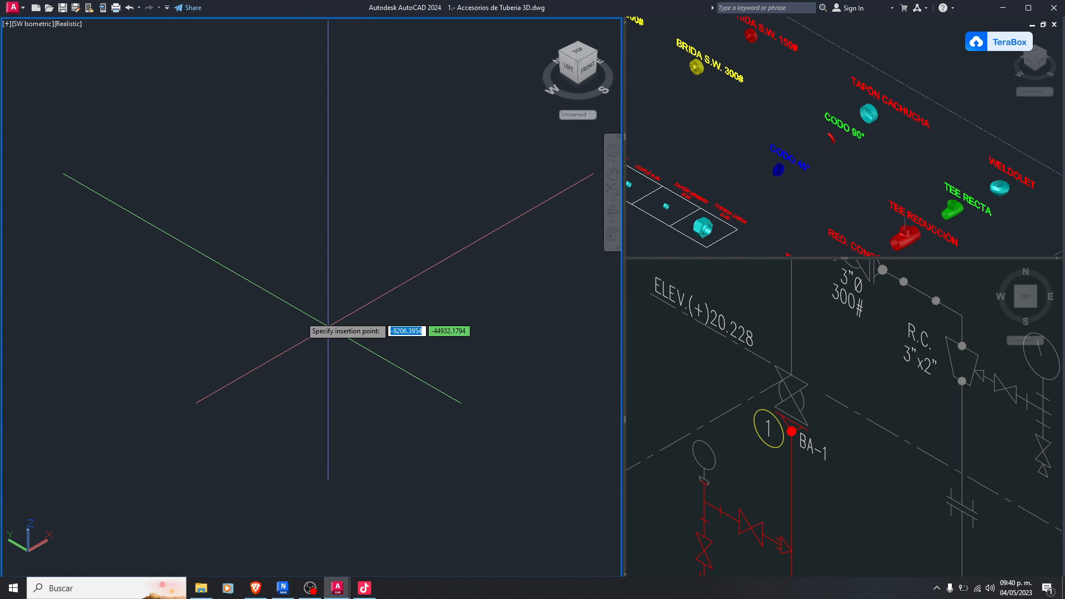
pyautogui.scroll(10, 302, 318)
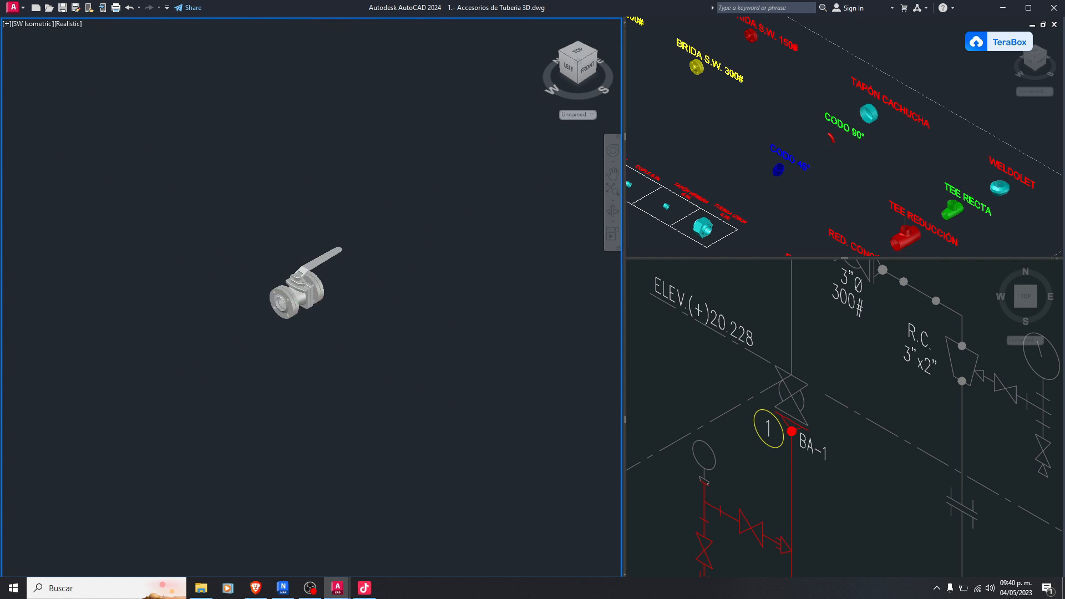
pyautogui.scroll(-4, 333, 352)
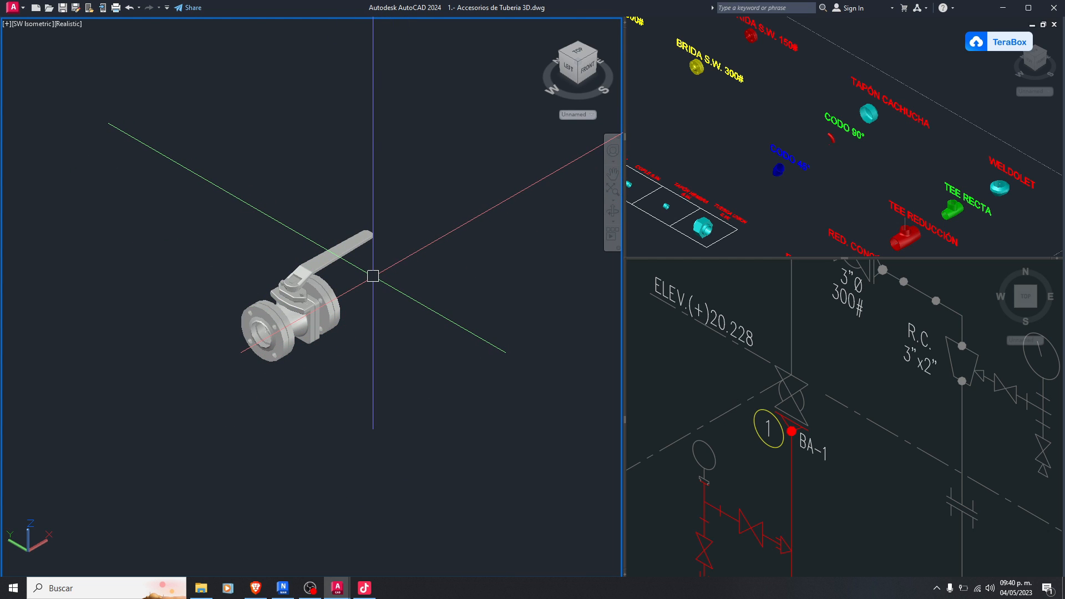
# Rotate the 3" ball valve 90 degrees in the large modelling viewport so its flow axis stands vertically
pyautogui.click(423, 195)
pyautogui.click(233, 392)
pyautogui.press('Return')
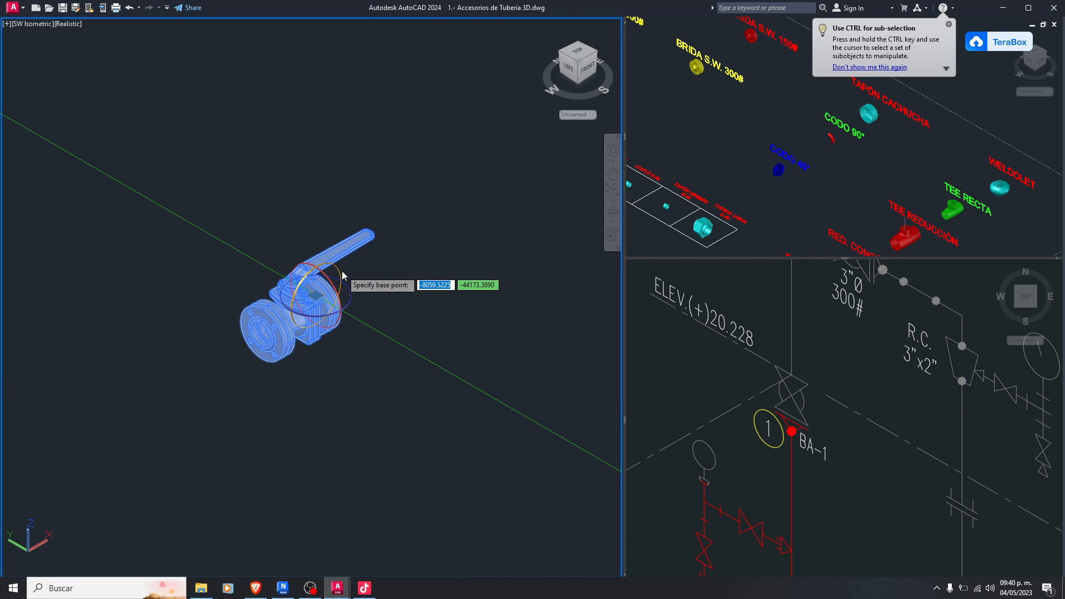
pyautogui.click(370, 199)
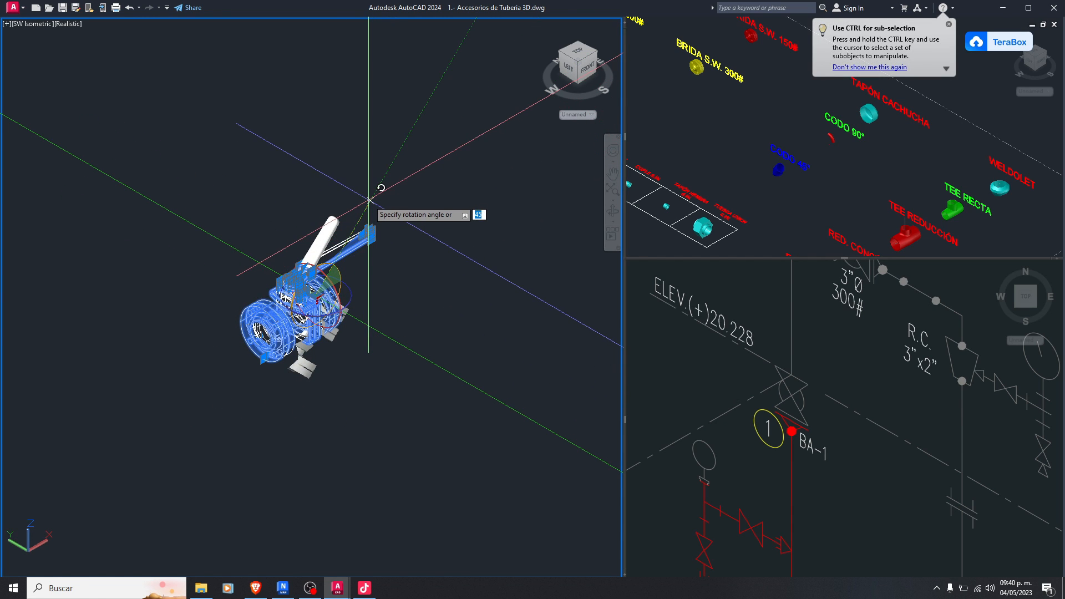
pyautogui.write('90')
pyautogui.press('Return')
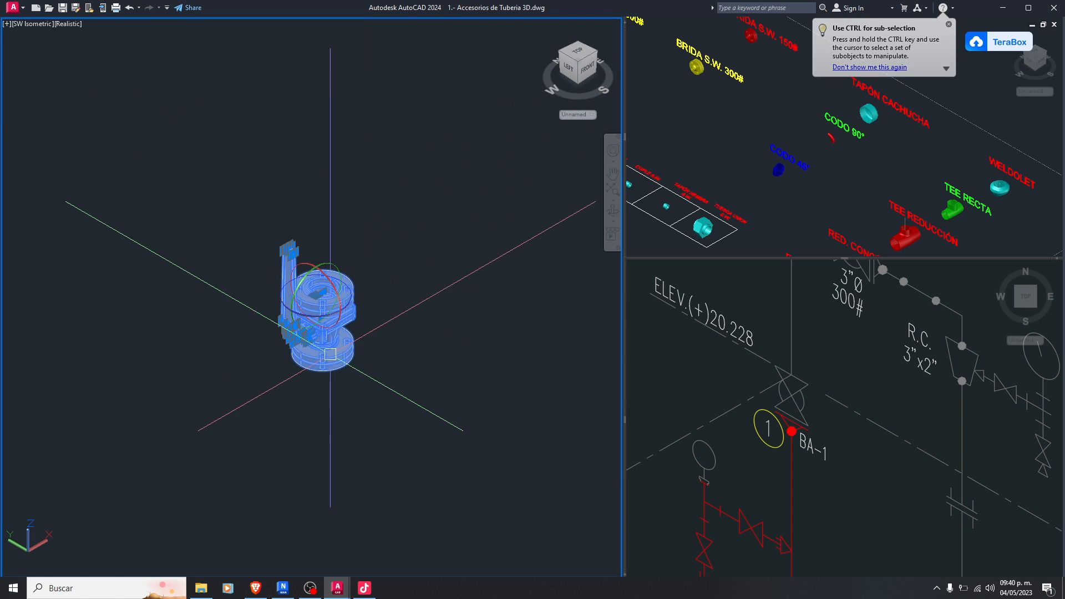
pyautogui.scroll(3, 330, 353)
pyautogui.press('Escape')
# Examine the BA-1 connection under the valve and the vertical run from element 1 down to element 12 on the isometric, comparing it with the modelled valve's lower flange
pyautogui.click(839, 417)
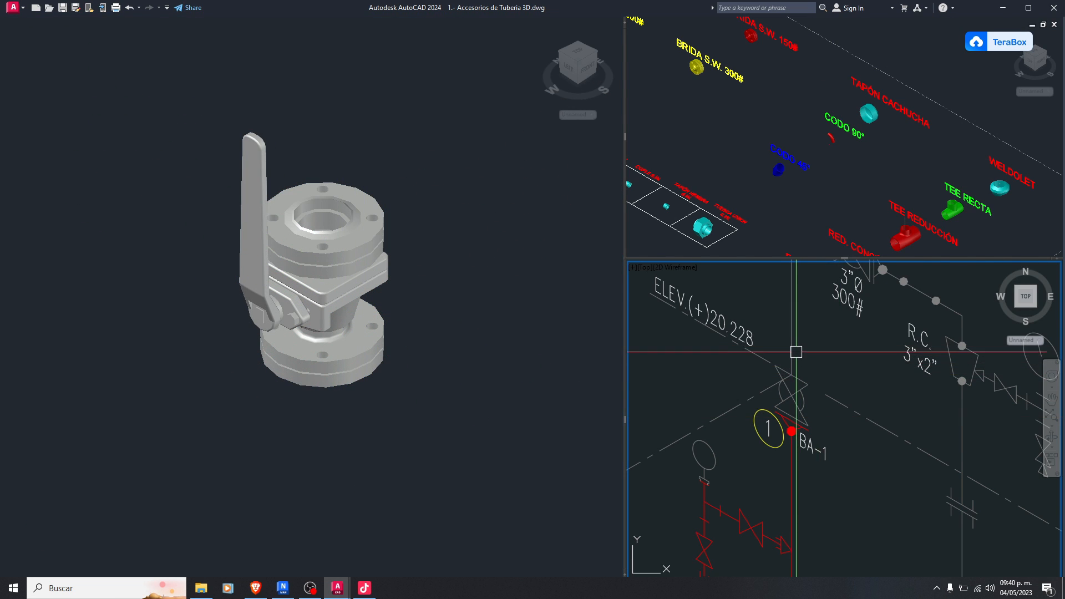
pyautogui.scroll(3, 796, 355)
pyautogui.scroll(-3, 792, 397)
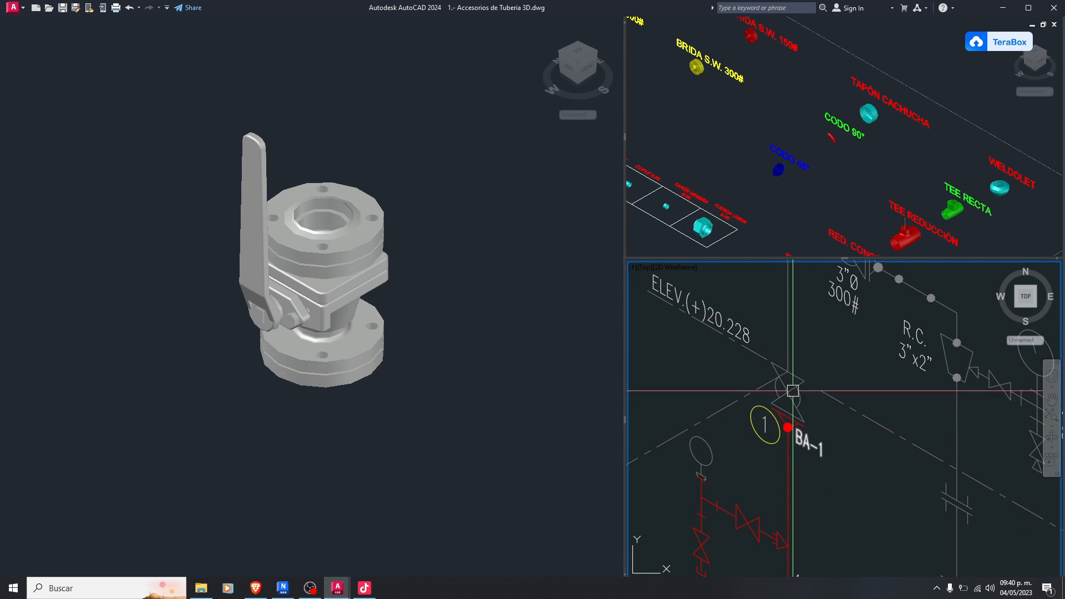
pyautogui.moveTo(790, 413)
pyautogui.mouseDown(button='middle')
pyautogui.moveTo(790, 395)
pyautogui.moveTo(765, 381)
pyautogui.mouseUp(button='middle')
pyautogui.scroll(3, 789, 373)
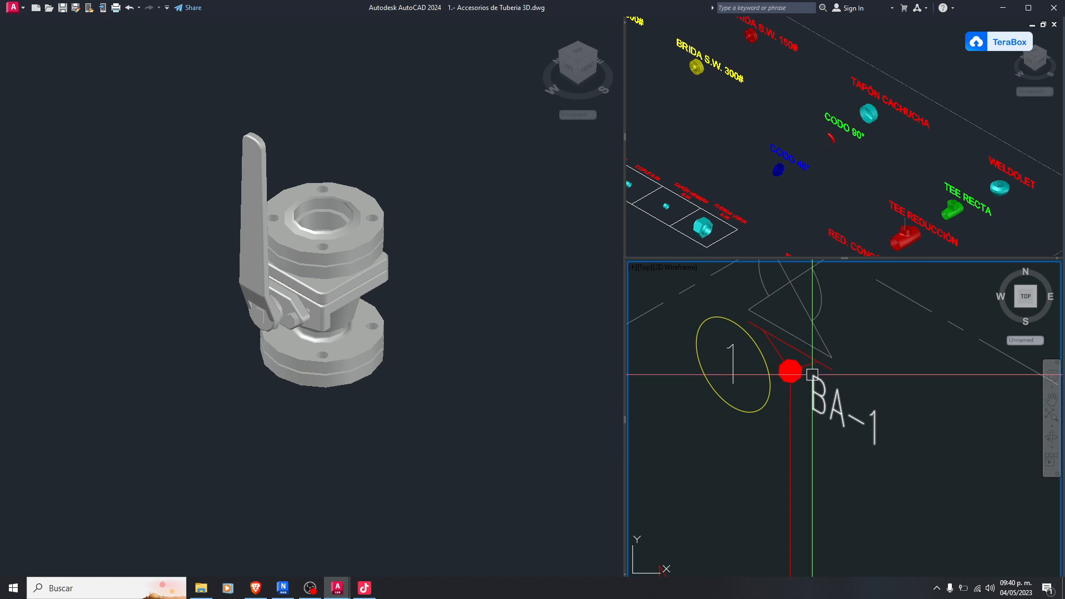
pyautogui.click(476, 378)
pyautogui.scroll(3, 345, 380)
pyautogui.click(819, 376)
pyautogui.scroll(-6, 819, 376)
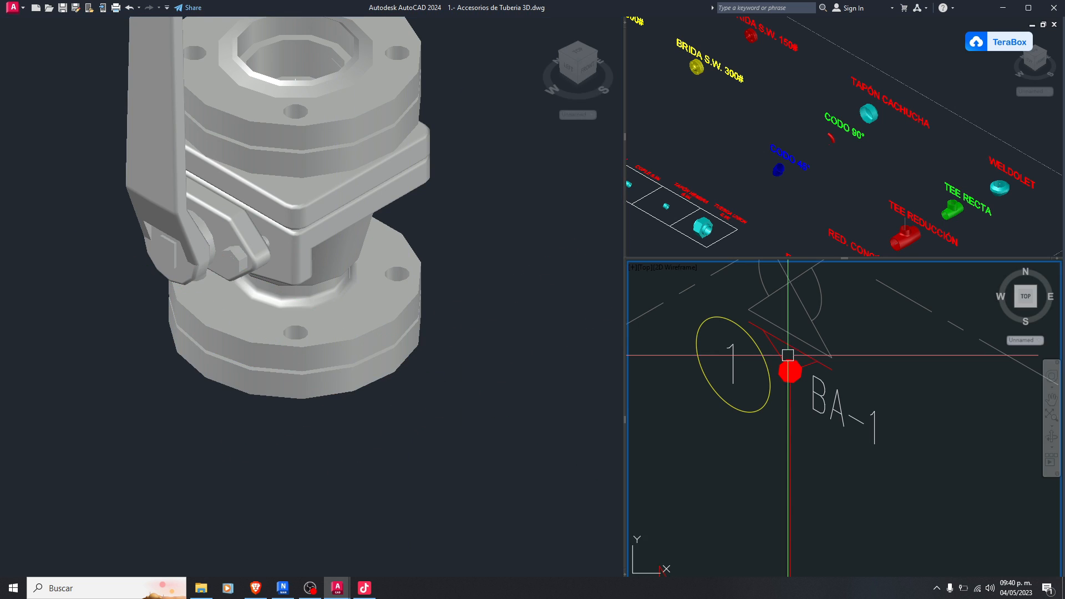
pyautogui.scroll(-2, 809, 366)
pyautogui.scroll(3, 791, 434)
pyautogui.scroll(-4, 791, 435)
pyautogui.scroll(4, 779, 305)
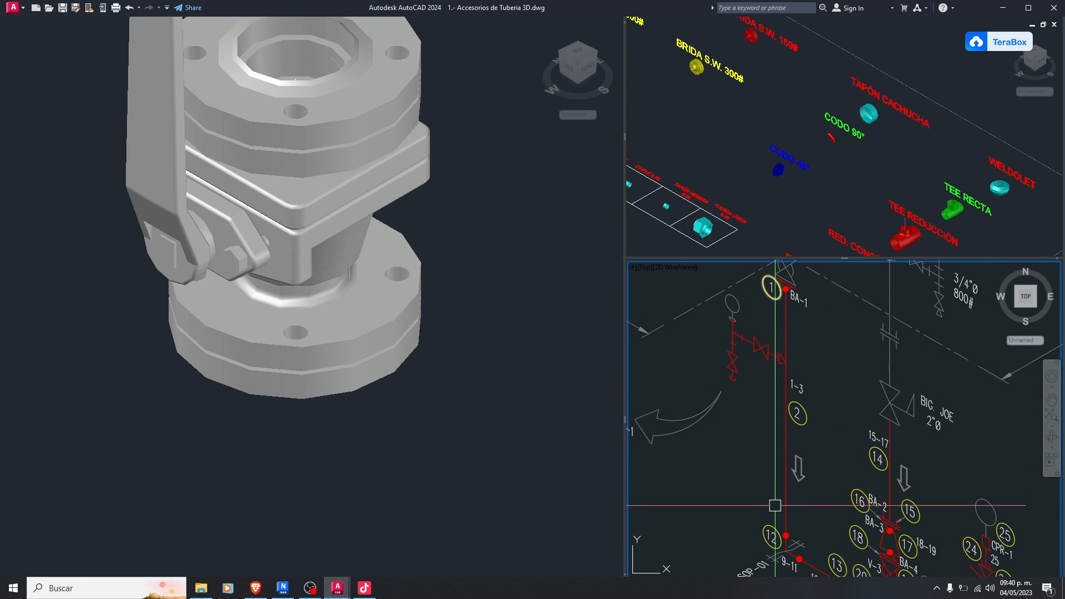
# Locate the TUBERIA pipe piece of the fittings library in the upper small viewport
pyautogui.click(830, 198)
pyautogui.scroll(-5, 781, 202)
pyautogui.scroll(3, 817, 203)
pyautogui.scroll(5, 817, 203)
pyautogui.click(771, 183)
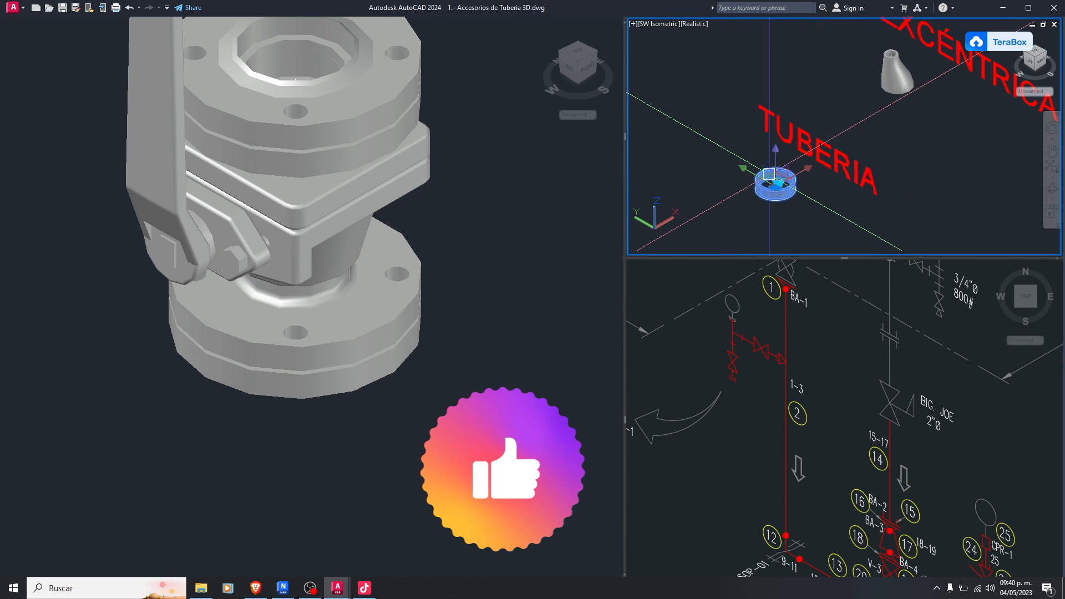
pyautogui.click(610, 310)
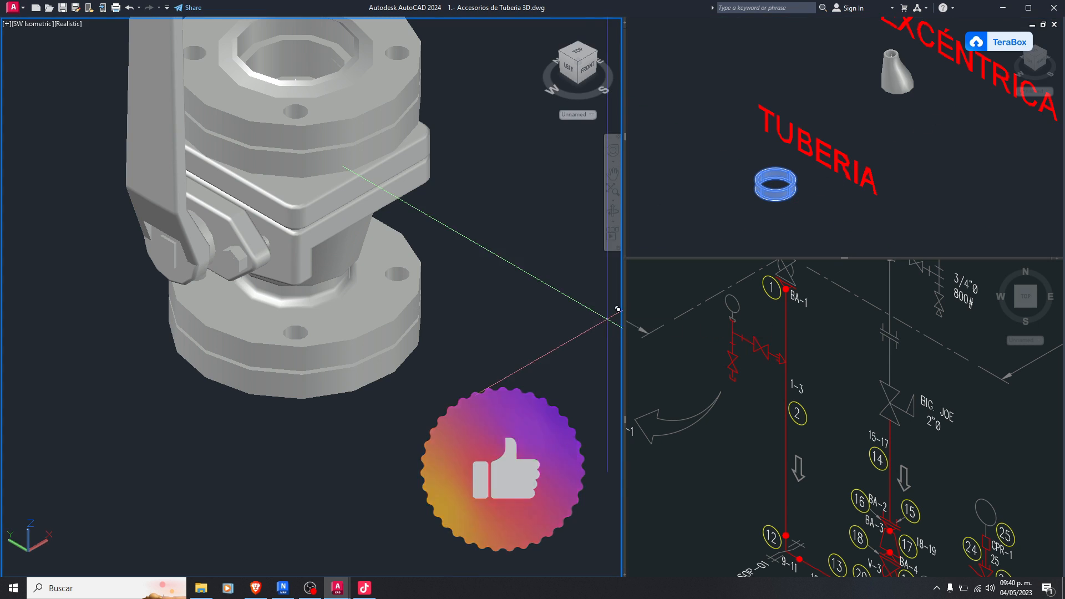
pyautogui.scroll(-6, 457, 275)
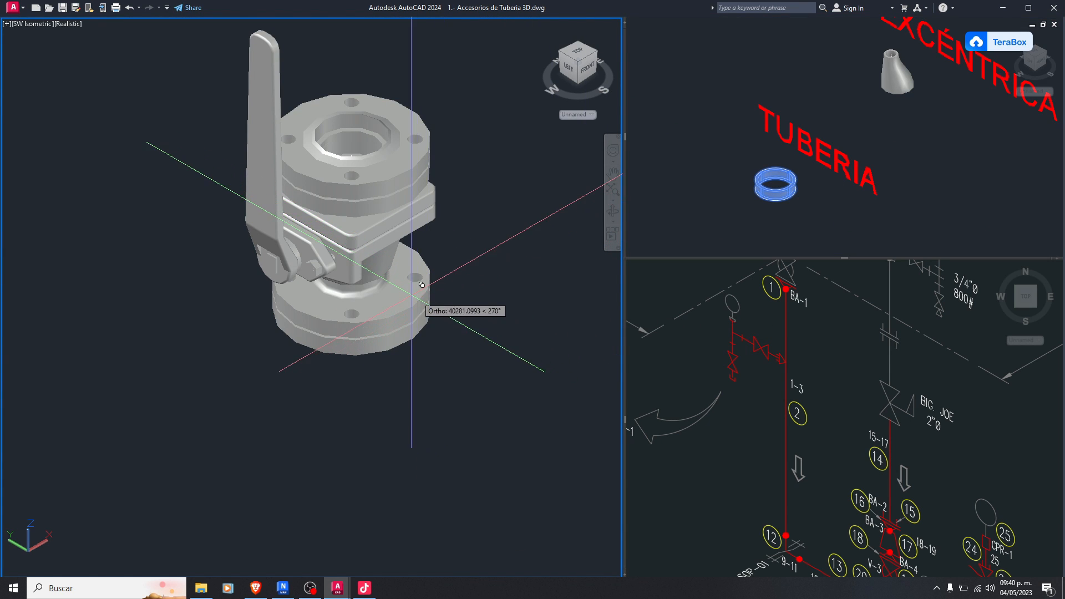
pyautogui.scroll(2, 436, 338)
pyautogui.scroll(-5, 436, 338)
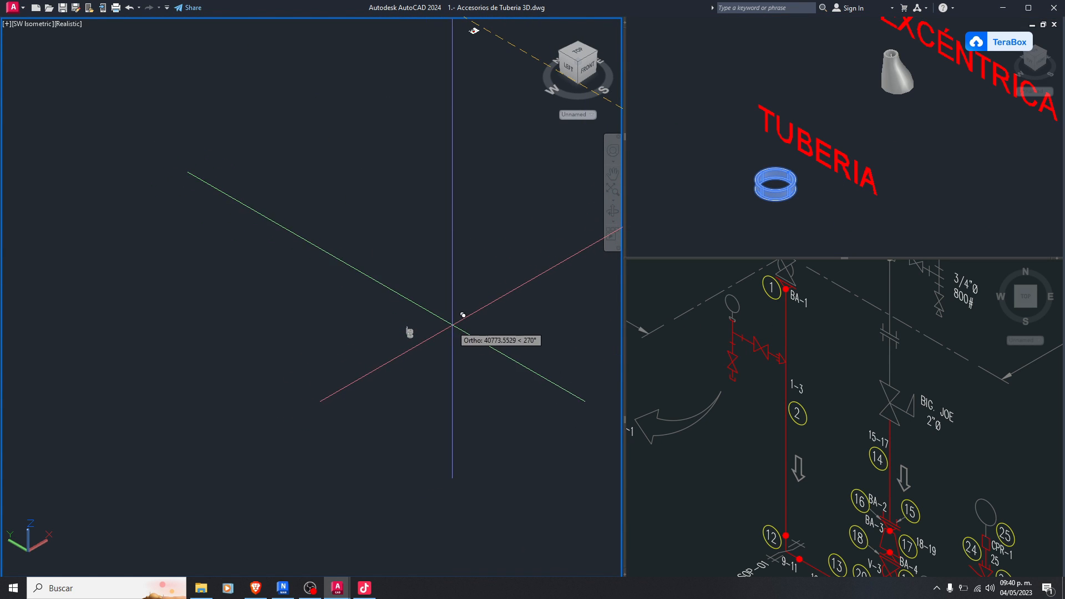
pyautogui.scroll(-4, 466, 311)
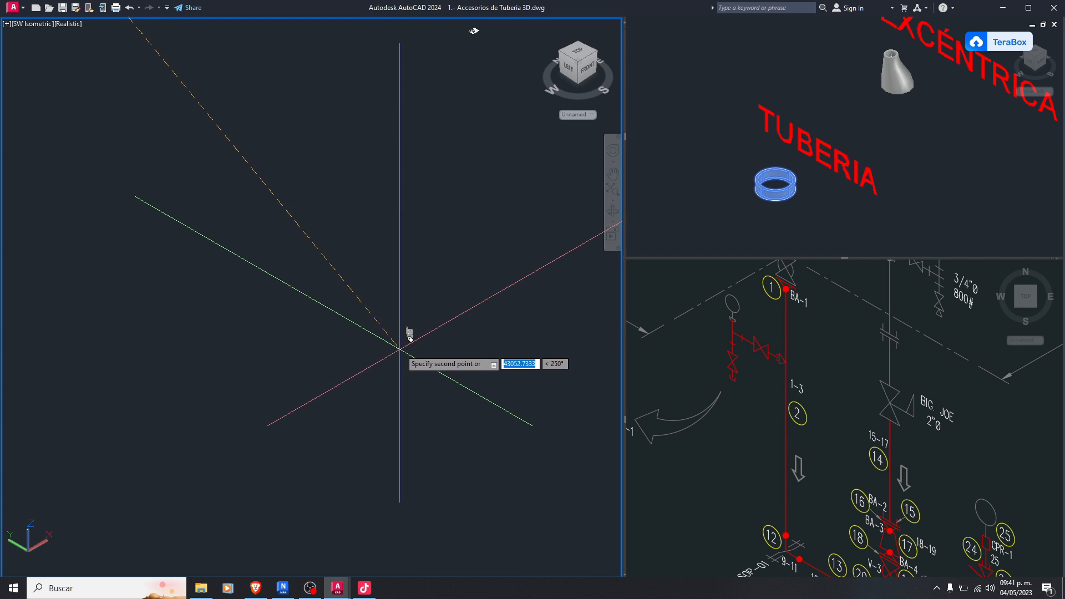
pyautogui.press('Escape')
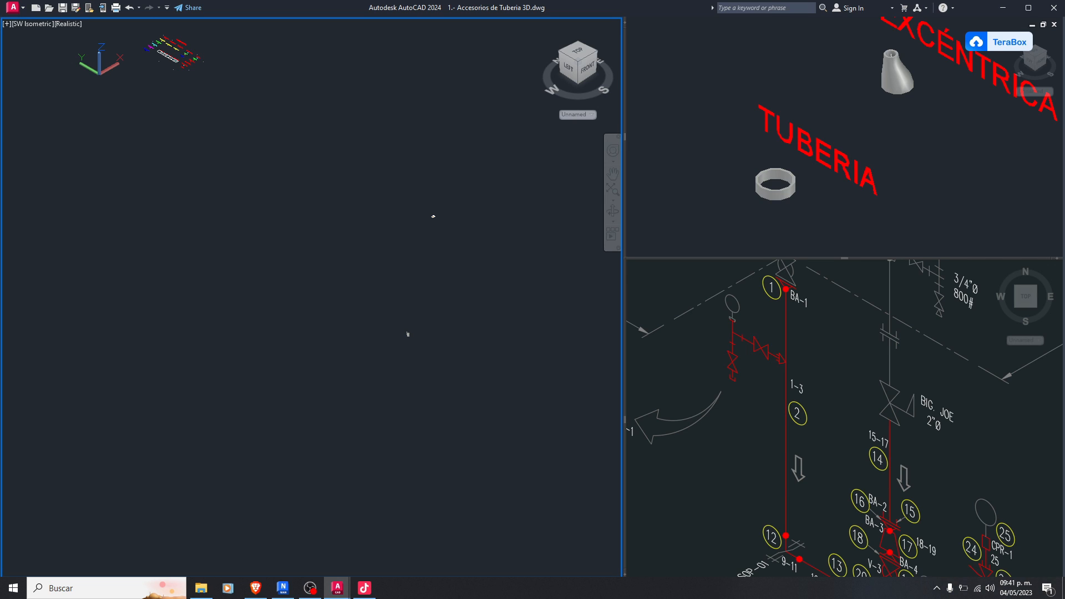
pyautogui.press('Escape')
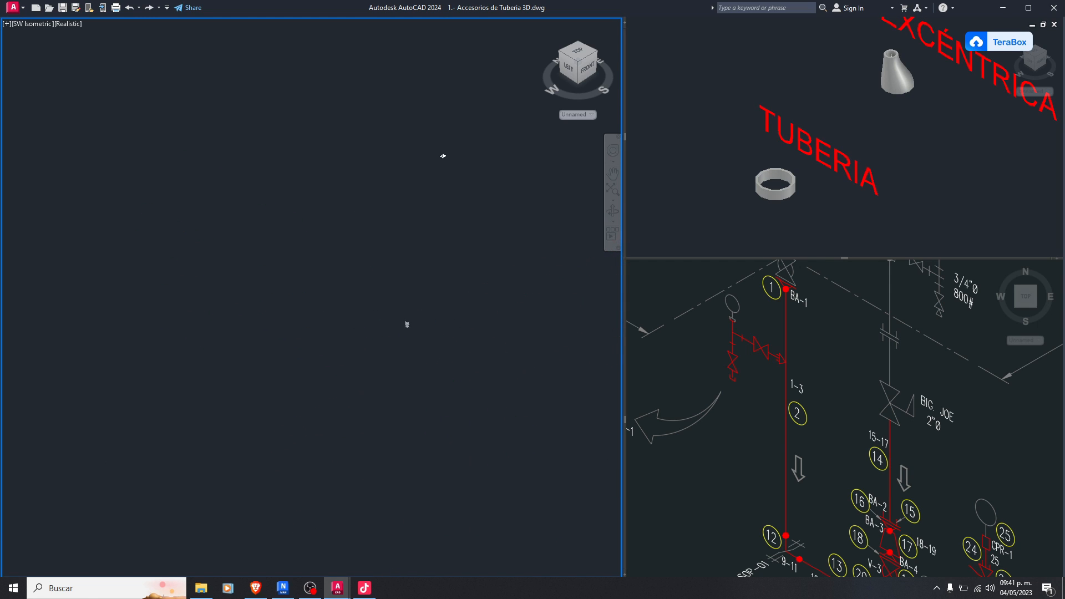
# Copy the TUBERIA pipe piece from the library viewport to a free spot below the ball valve in the large viewport
pyautogui.scroll(10, 407, 303)
pyautogui.click(817, 193)
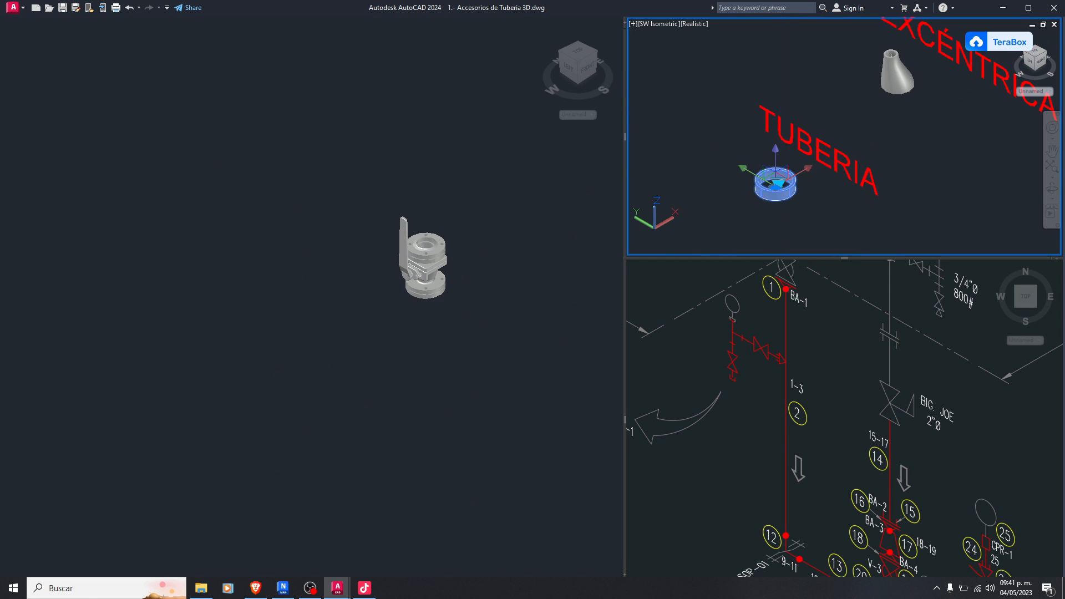
pyautogui.click(774, 201)
pyautogui.click(416, 327)
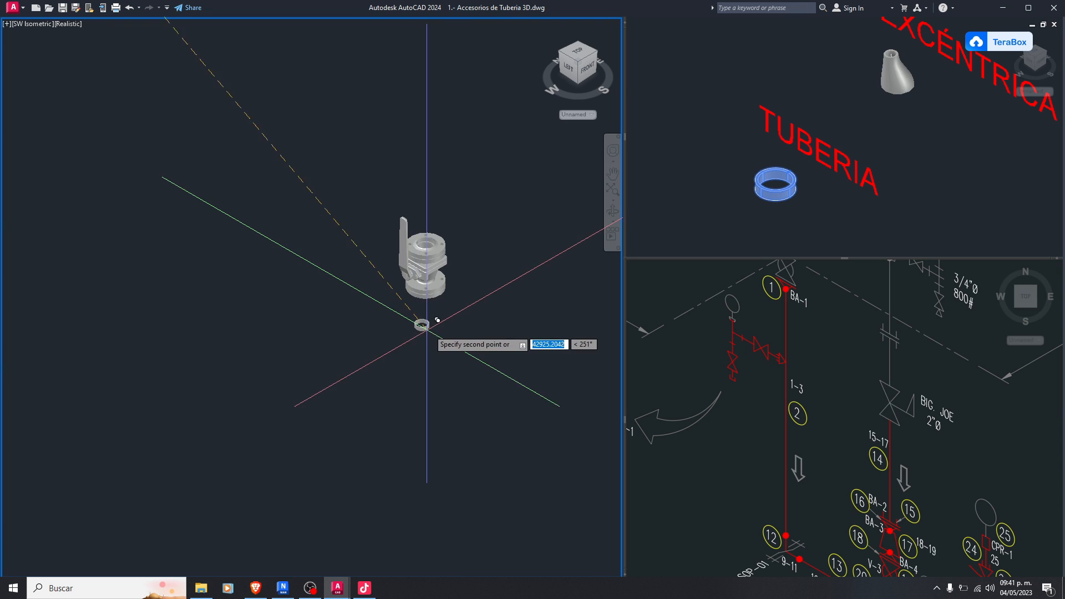
pyautogui.scroll(5, 424, 355)
pyautogui.click(431, 380)
# Set the nominal size of the copied pipe piece below the valve to 3"
pyautogui.click(408, 375)
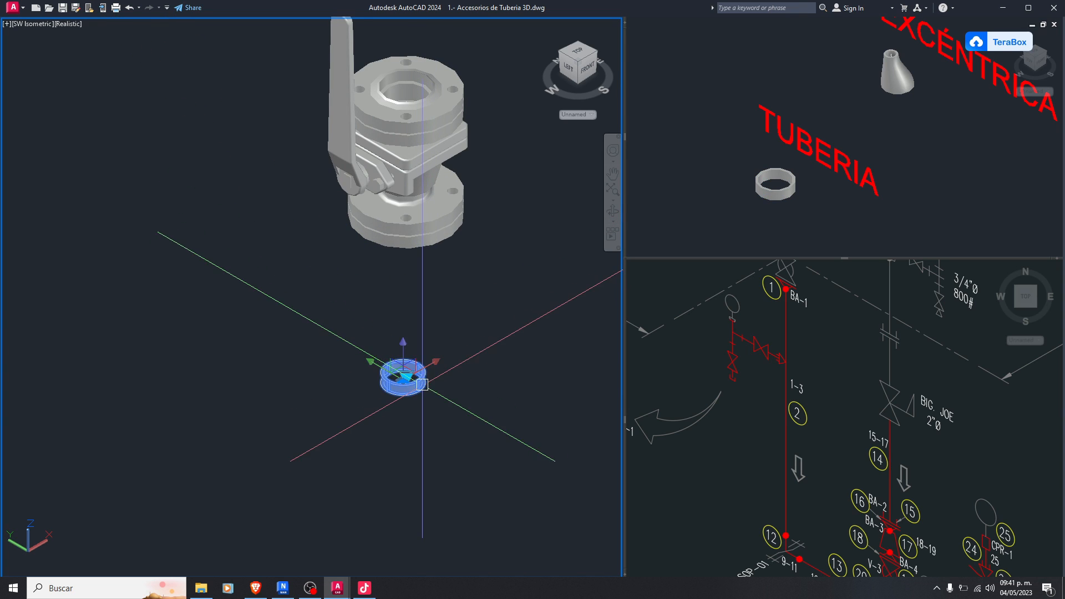
pyautogui.scroll(3, 409, 388)
pyautogui.click(368, 400)
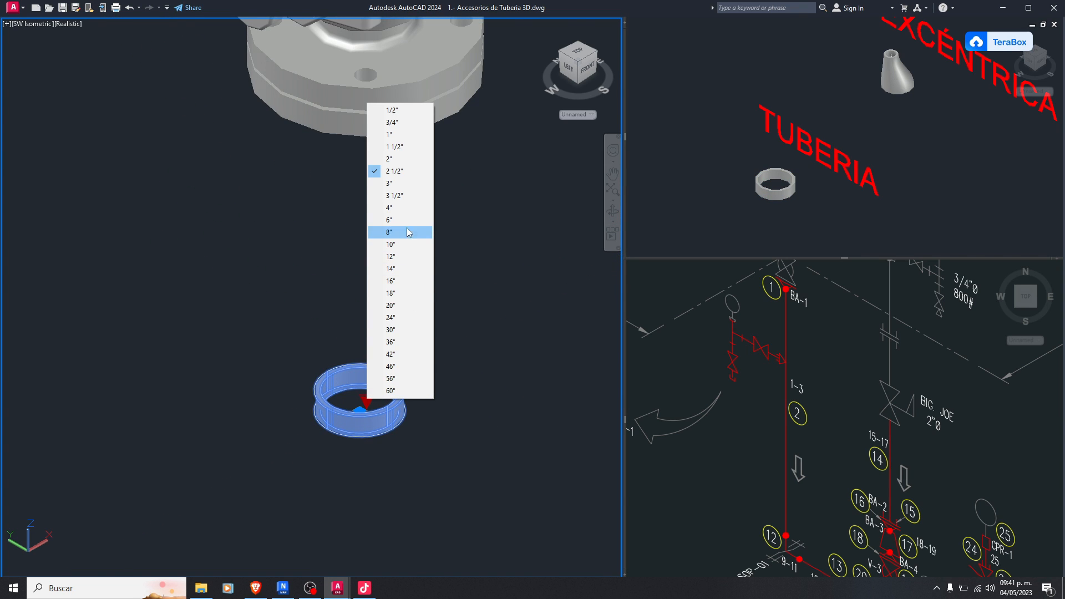
pyautogui.click(401, 184)
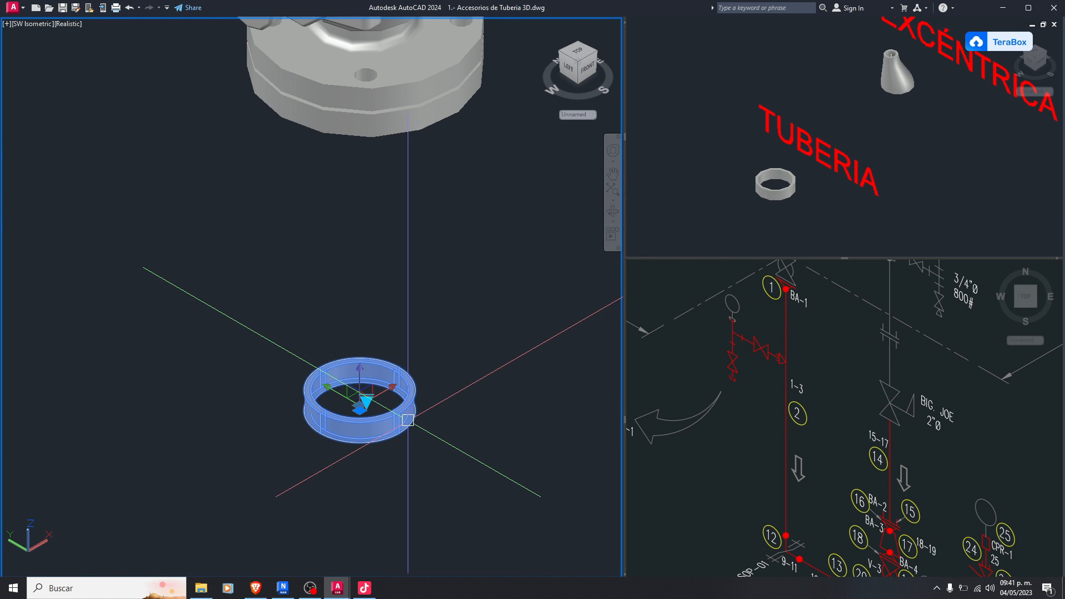
pyautogui.click(359, 410)
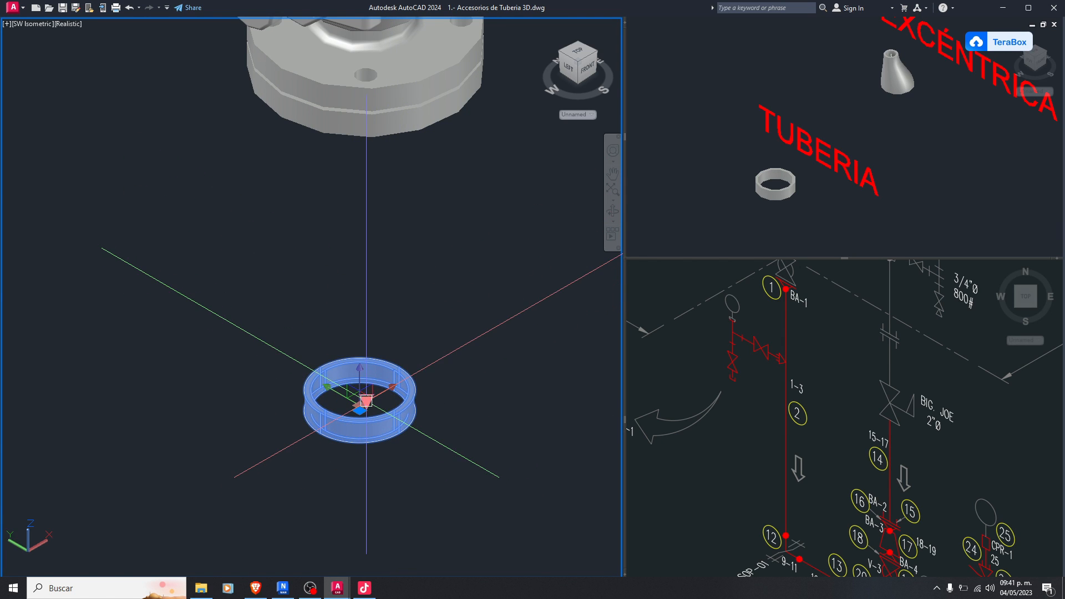
pyautogui.click(366, 400)
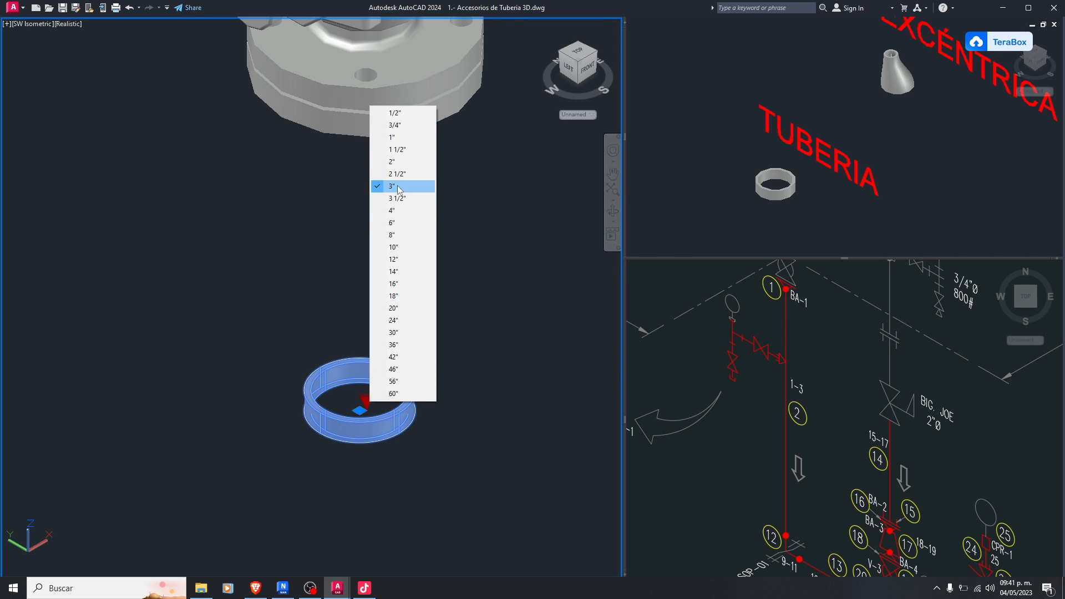
pyautogui.click(393, 381)
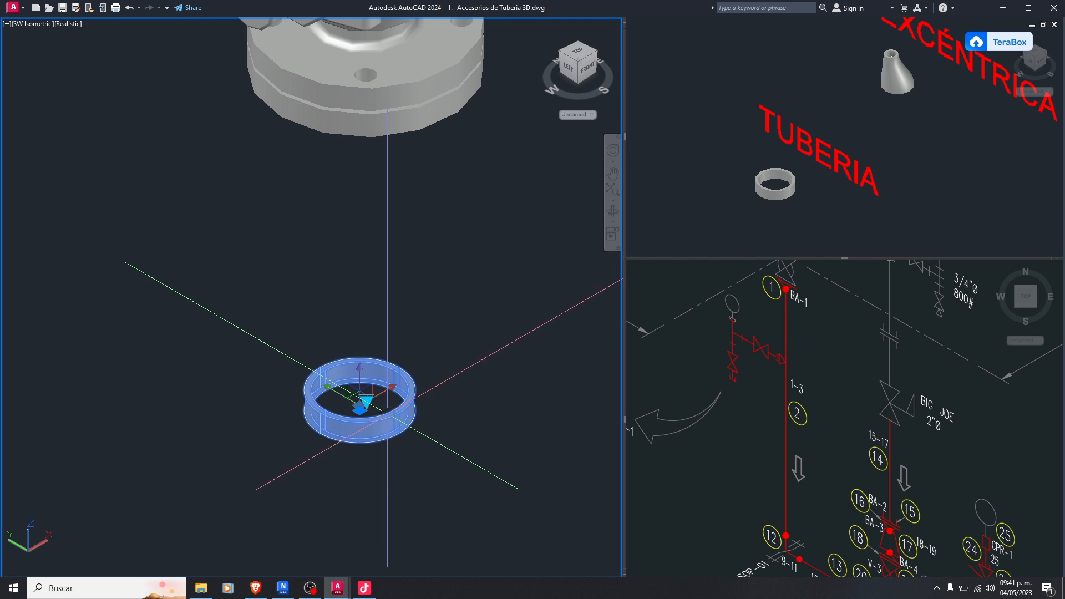
# Explode the 3" pipe piece down to its outlines and remove the surplus geometry, keeping only two concentric circles
pyautogui.press('Return')
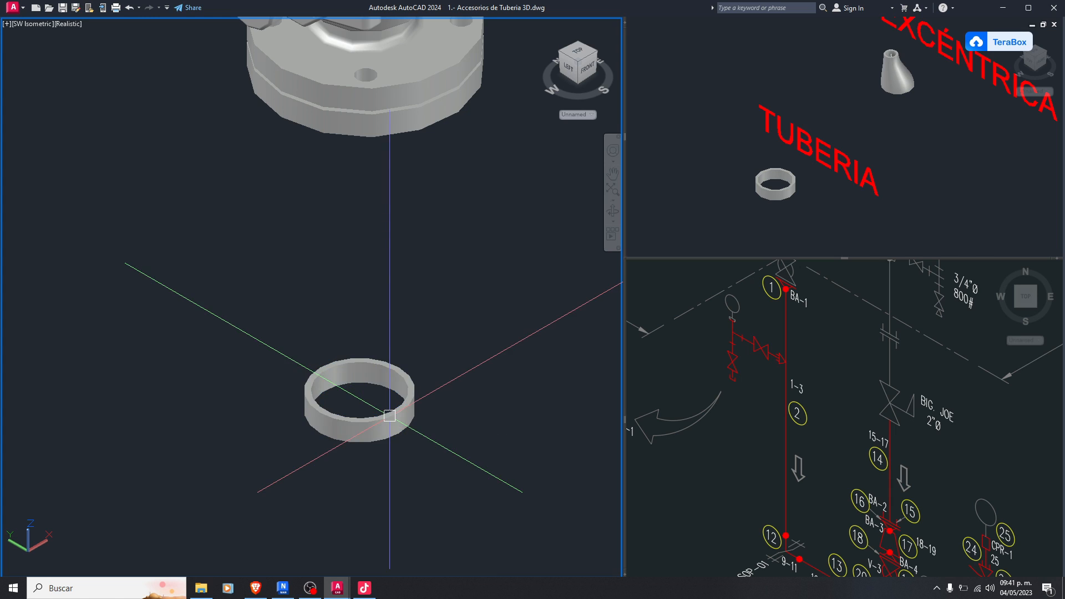
pyautogui.scroll(3, 361, 390)
pyautogui.scroll(-5, 361, 388)
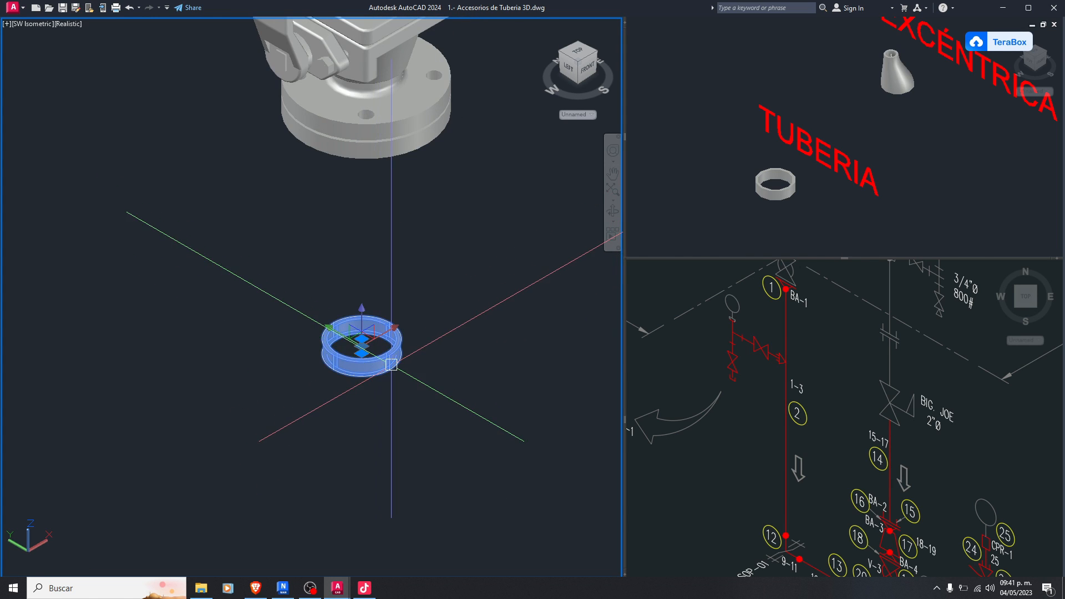
pyautogui.click(397, 364)
pyautogui.click(361, 361)
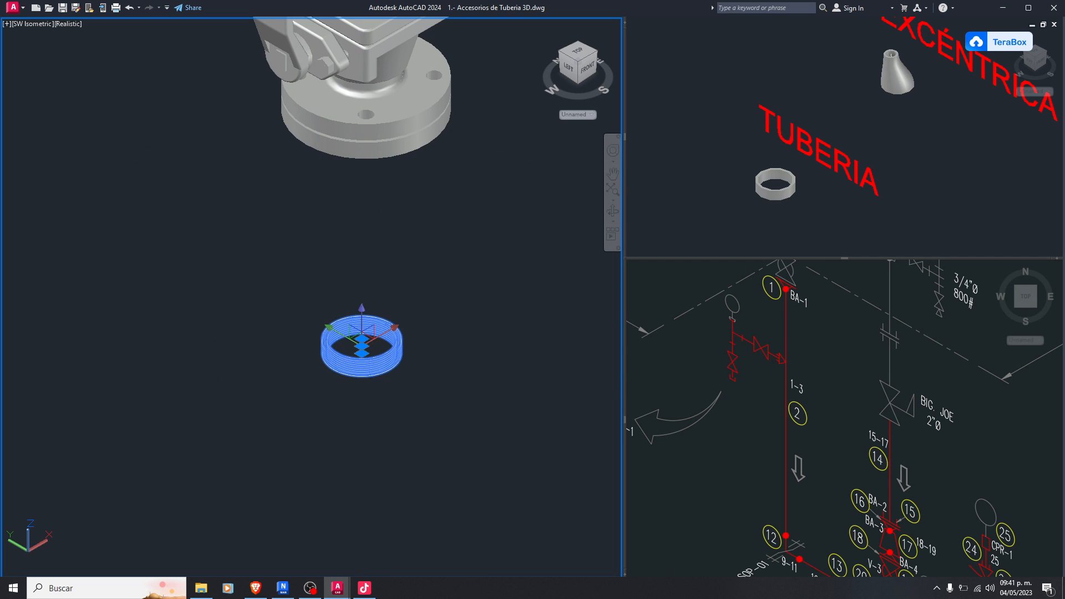
pyautogui.scroll(3, 338, 330)
pyautogui.click(435, 276)
pyautogui.click(416, 325)
pyautogui.press('Escape')
pyautogui.press('Escape')
pyautogui.click(447, 318)
pyautogui.press('Escape')
pyautogui.scroll(-8, 355, 366)
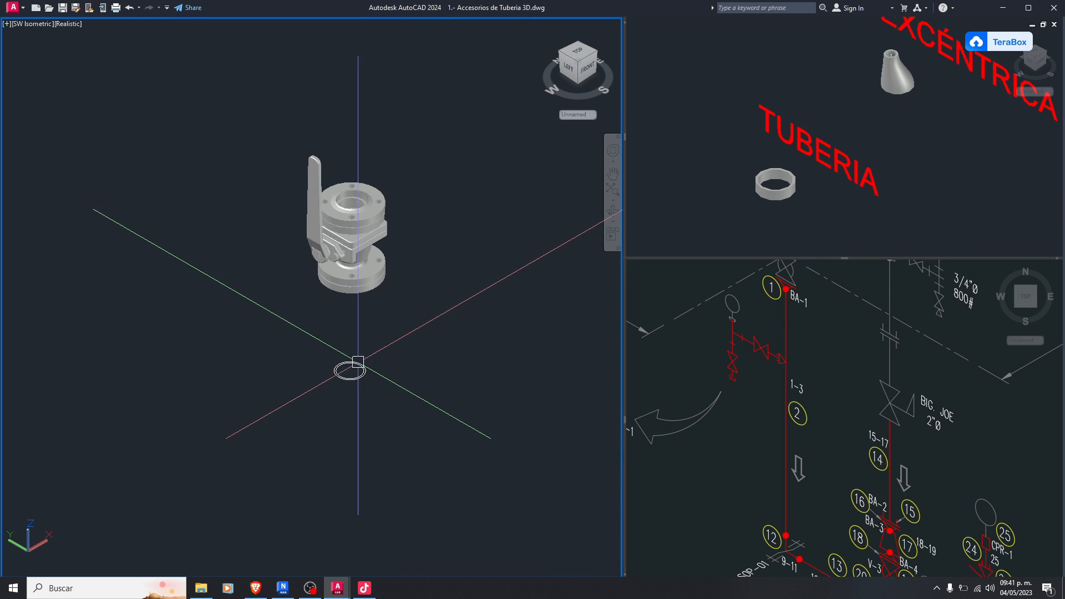
# Extrude the two concentric circles vertically downward into a long pipe length below the valve
pyautogui.scroll(3, 367, 381)
pyautogui.press('Return')
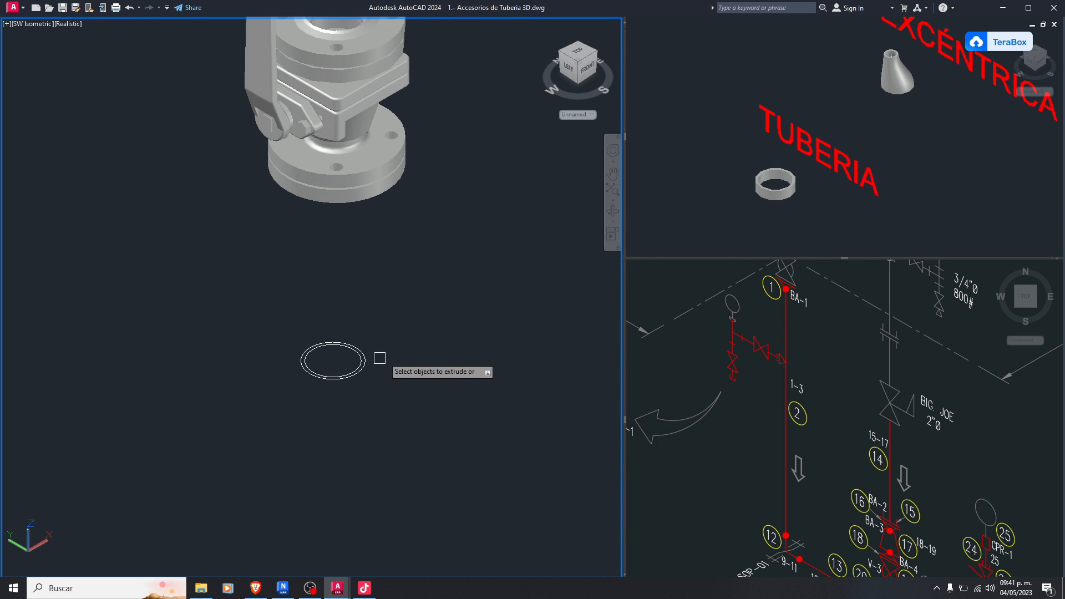
pyautogui.click(298, 356)
pyautogui.press('Return')
pyautogui.scroll(-5, 311, 350)
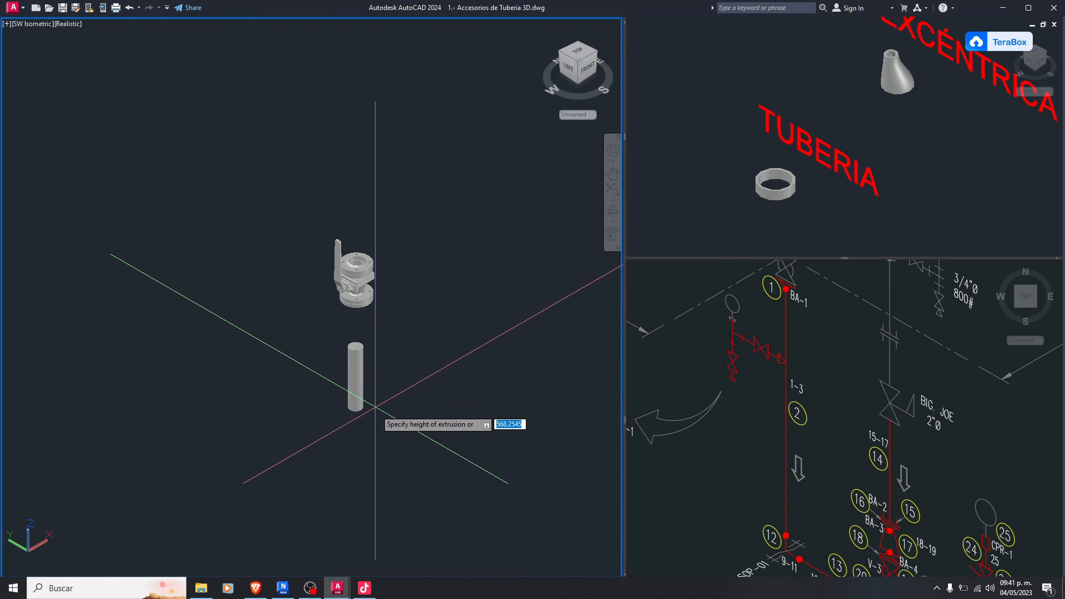
pyautogui.click(372, 495)
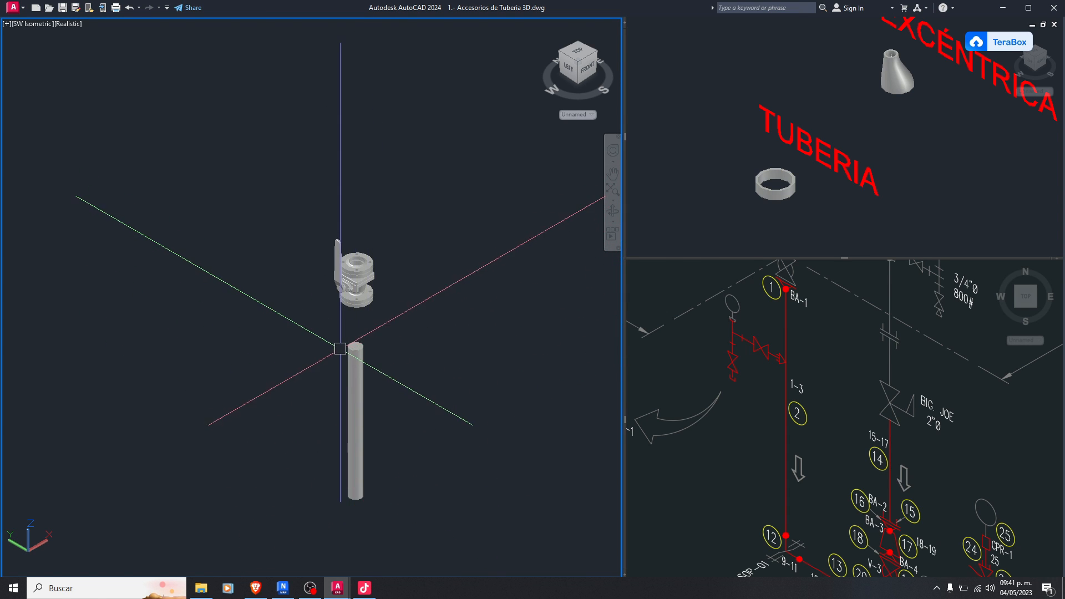
# Subtract the inner extruded cylinder from the outer one to make the 3" pipe hollow
pyautogui.scroll(6, 340, 349)
pyautogui.scroll(-2, 399, 288)
pyautogui.scroll(4, 358, 278)
pyautogui.click(389, 319)
pyautogui.press('Escape')
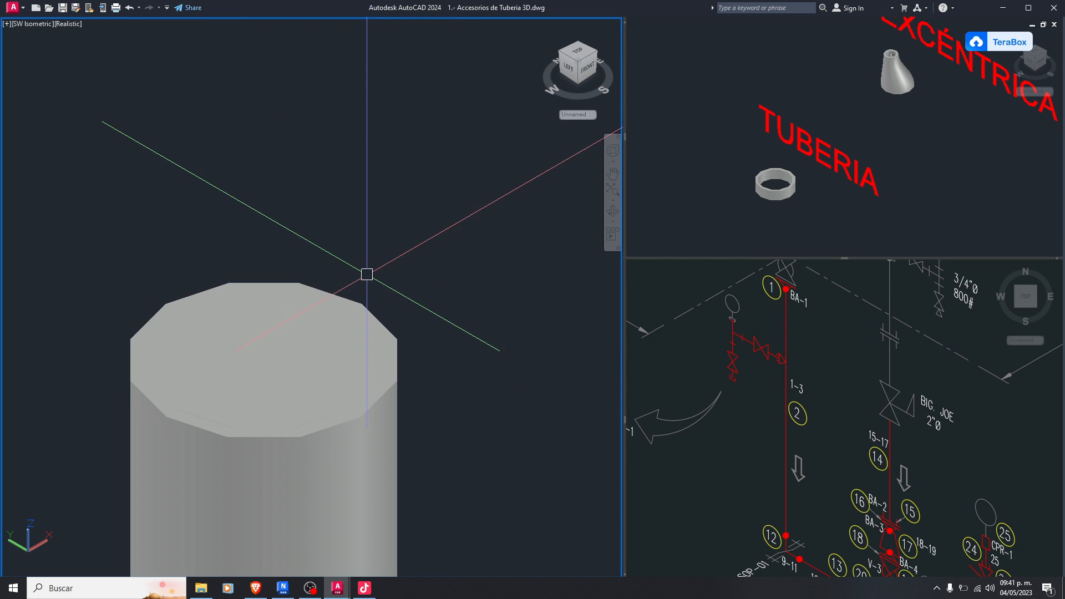
pyautogui.write('su')
pyautogui.press('Return')
pyautogui.scroll(2, 385, 325)
pyautogui.click(408, 401)
pyautogui.click(396, 403)
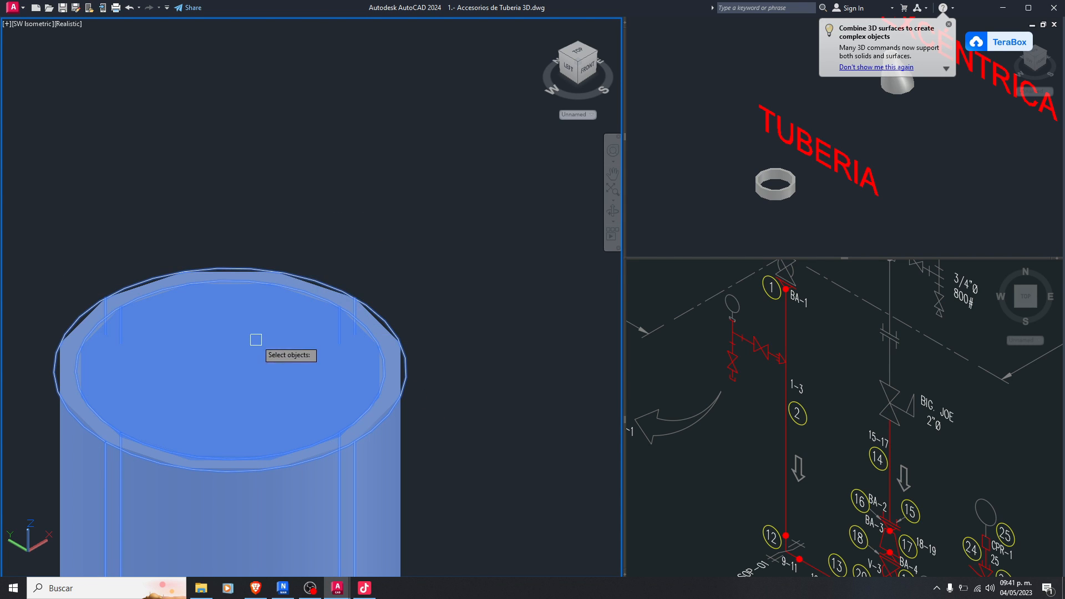
pyautogui.click(499, 435)
pyautogui.click(399, 352)
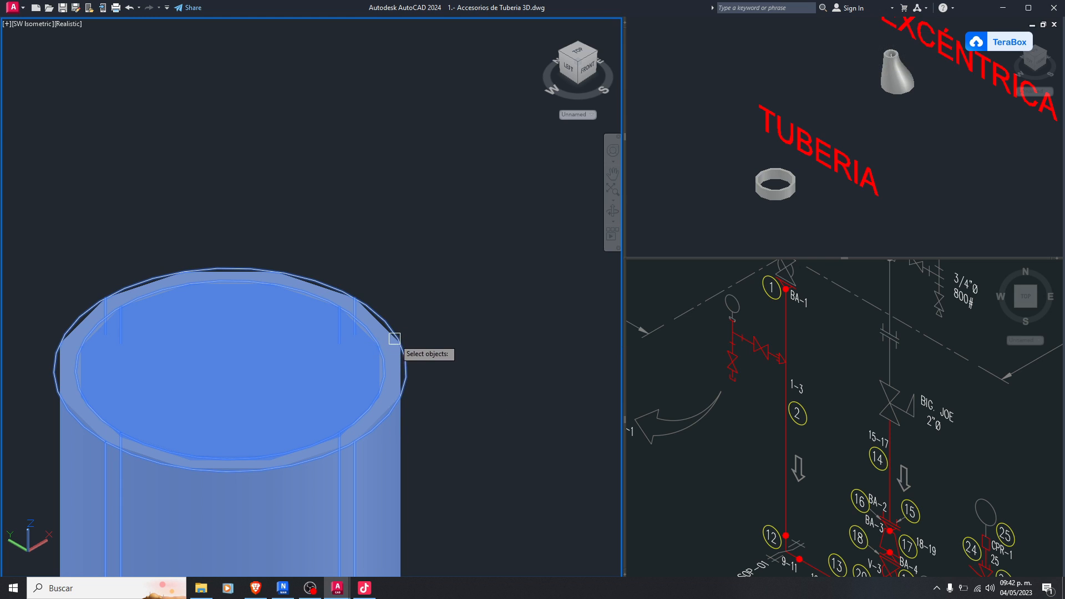
pyautogui.scroll(3, 391, 342)
pyautogui.click(449, 303)
pyautogui.click(397, 381)
pyautogui.scroll(-5, 401, 352)
pyautogui.press('Return')
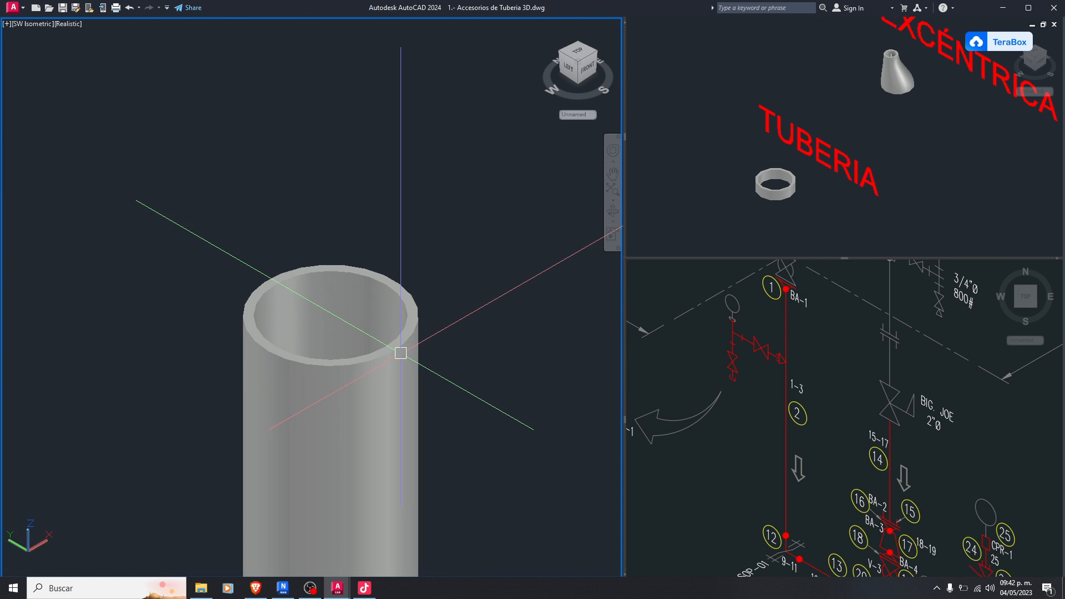
pyautogui.scroll(-4, 341, 289)
pyautogui.click(337, 555)
pyautogui.scroll(-5, 387, 340)
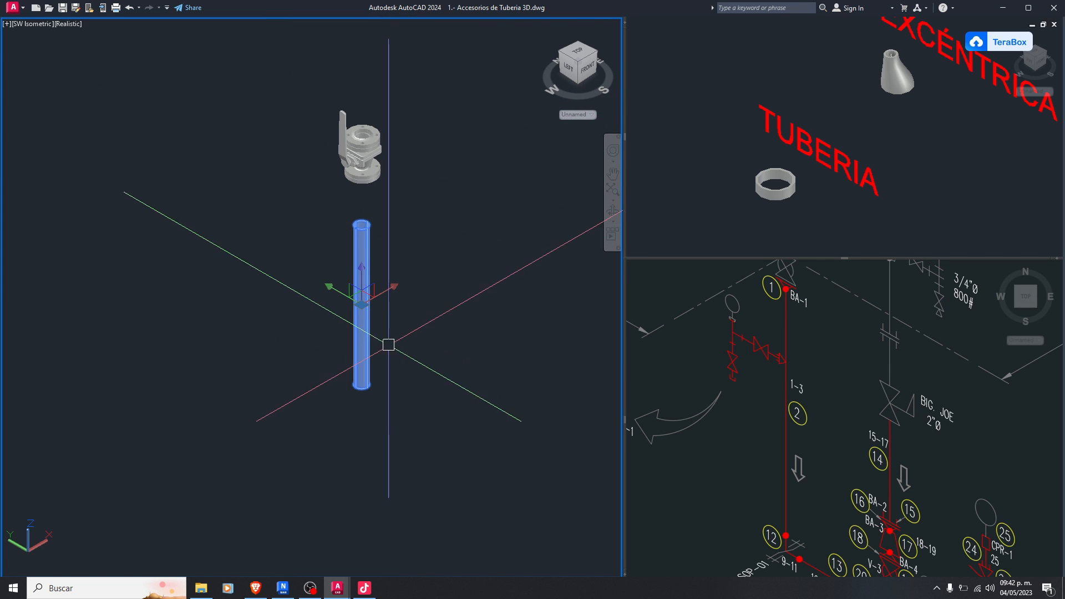
pyautogui.scroll(3, 377, 334)
pyautogui.scroll(-2, 385, 254)
pyautogui.scroll(2, 387, 302)
pyautogui.scroll(-3, 387, 301)
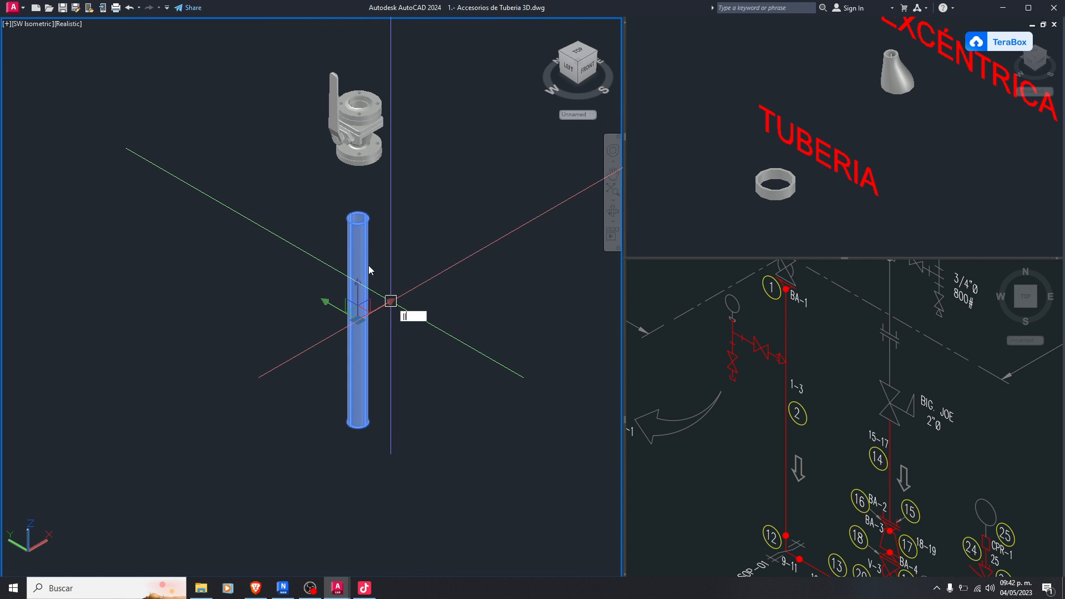
pyautogui.scroll(4, 387, 302)
pyautogui.press('Escape')
pyautogui.moveTo(366, 190); pyautogui.dragTo(399, 285, button='middle')
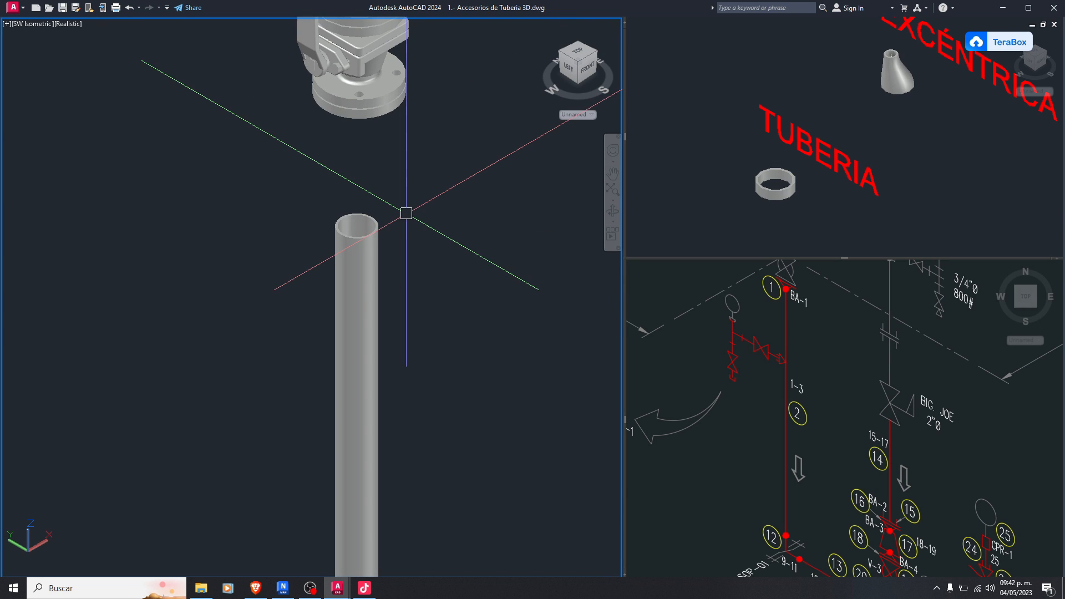
# Switch the large model view to the 2D Wireframe visual style
pyautogui.press('Return')
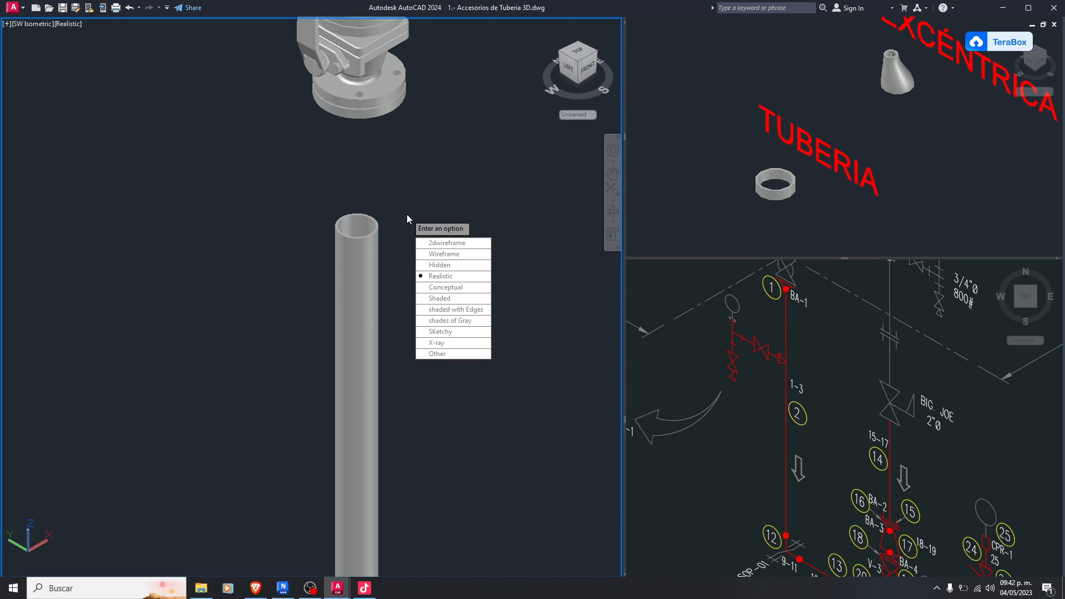
pyautogui.write('2')
pyautogui.press('Return')
# Copy the hollow 3" pipe so that its upper end is centred on the valve's lower flange, using a center snap
pyautogui.click(415, 191)
pyautogui.click(340, 242)
pyautogui.scroll(-2, 340, 202)
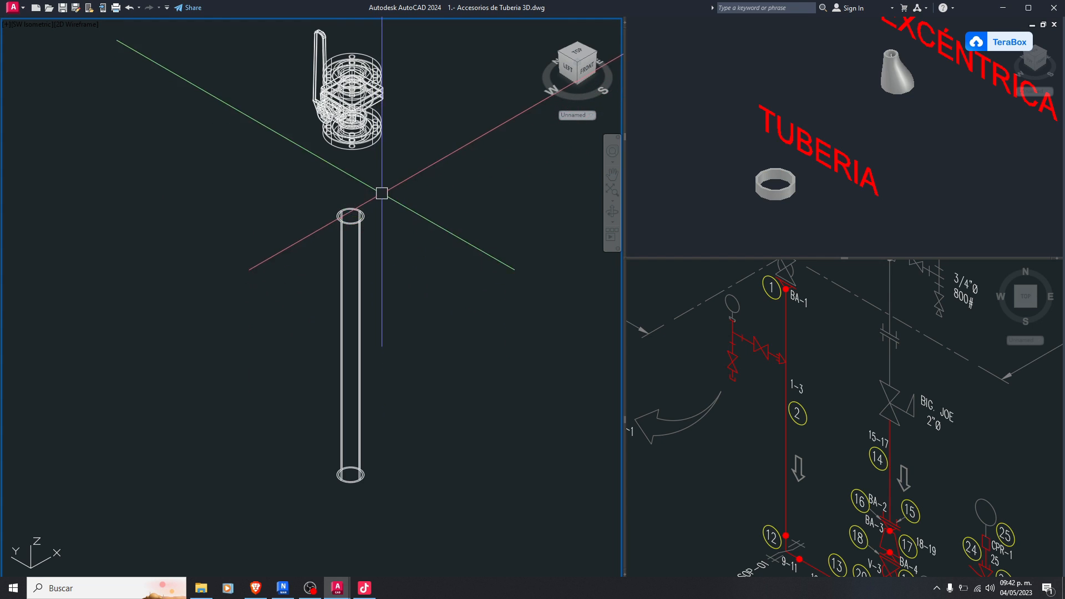
pyautogui.scroll(5, 353, 206)
pyautogui.press('m')
pyautogui.press('Return')
pyautogui.click(361, 271)
pyautogui.scroll(-5, 371, 355)
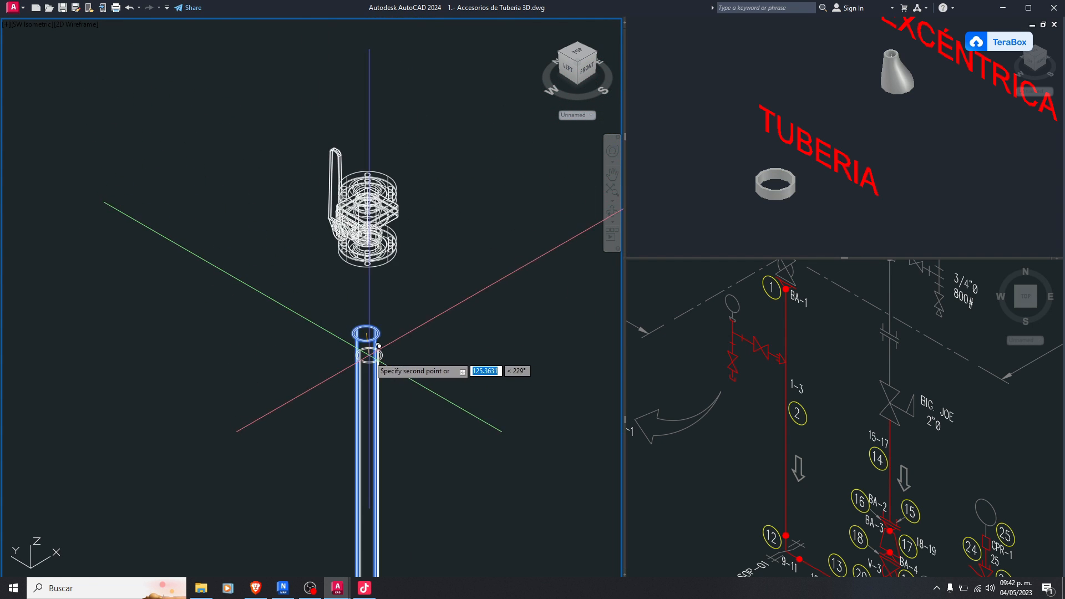
pyautogui.scroll(5, 361, 261)
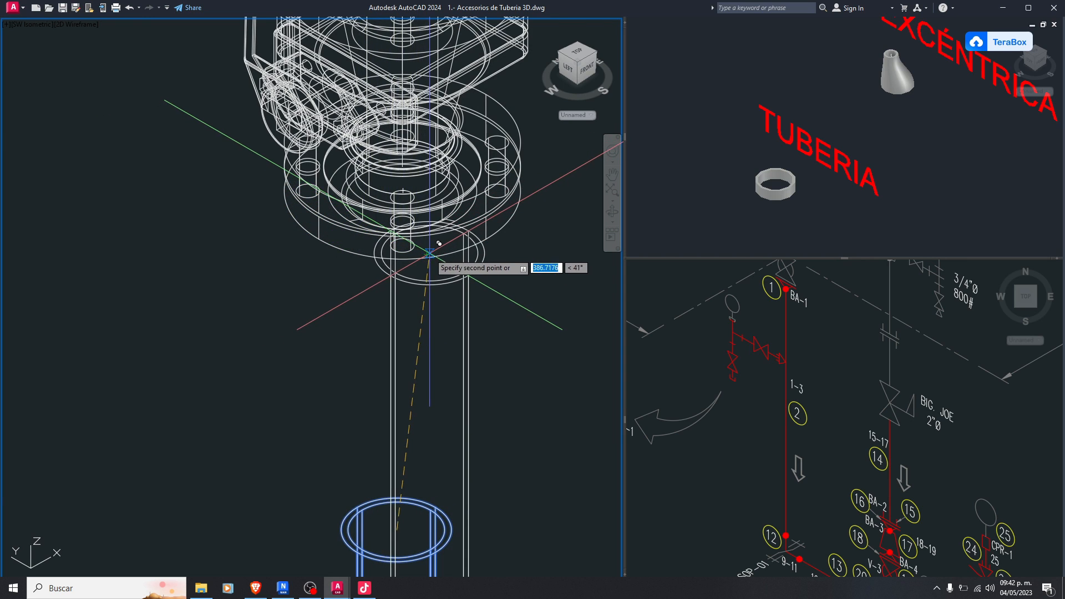
pyautogui.scroll(4, 447, 244)
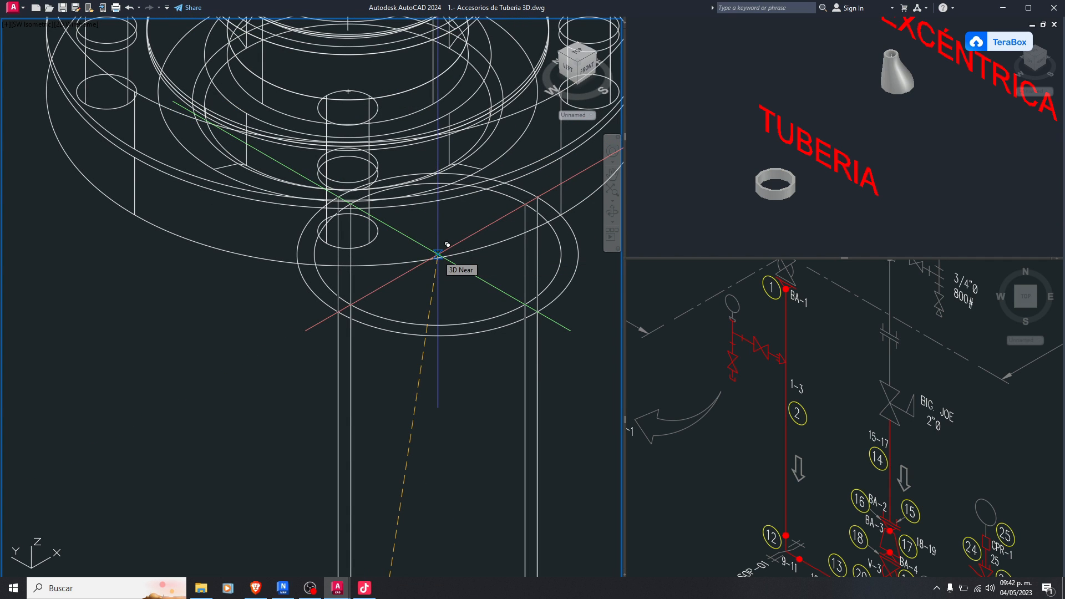
pyautogui.keyDown('shift'); pyautogui.rightClick(438, 257); pyautogui.keyUp('shift')
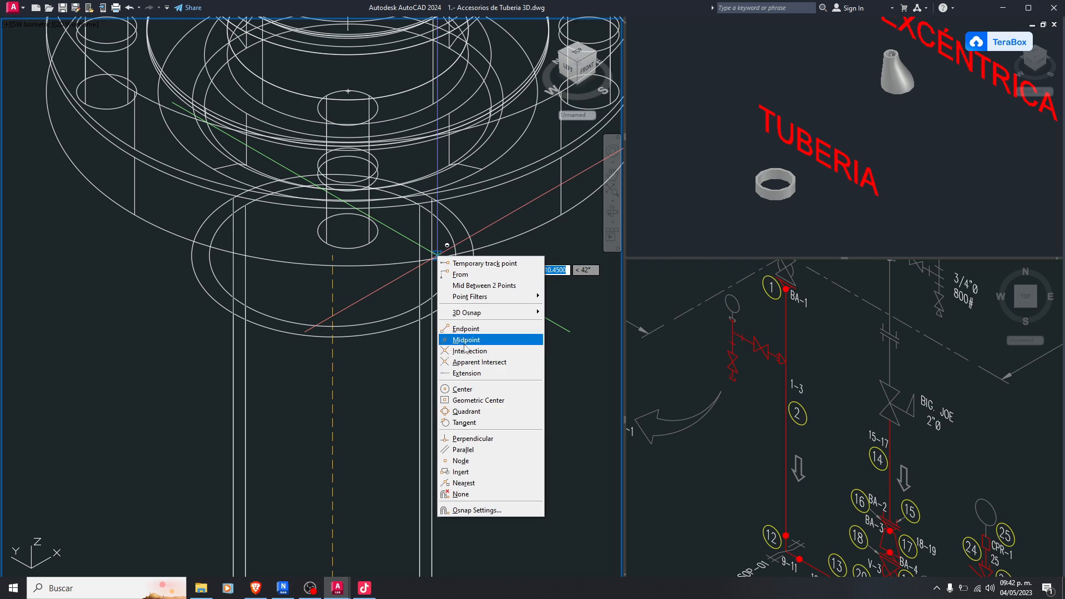
pyautogui.click(465, 389)
pyautogui.scroll(-3, 476, 344)
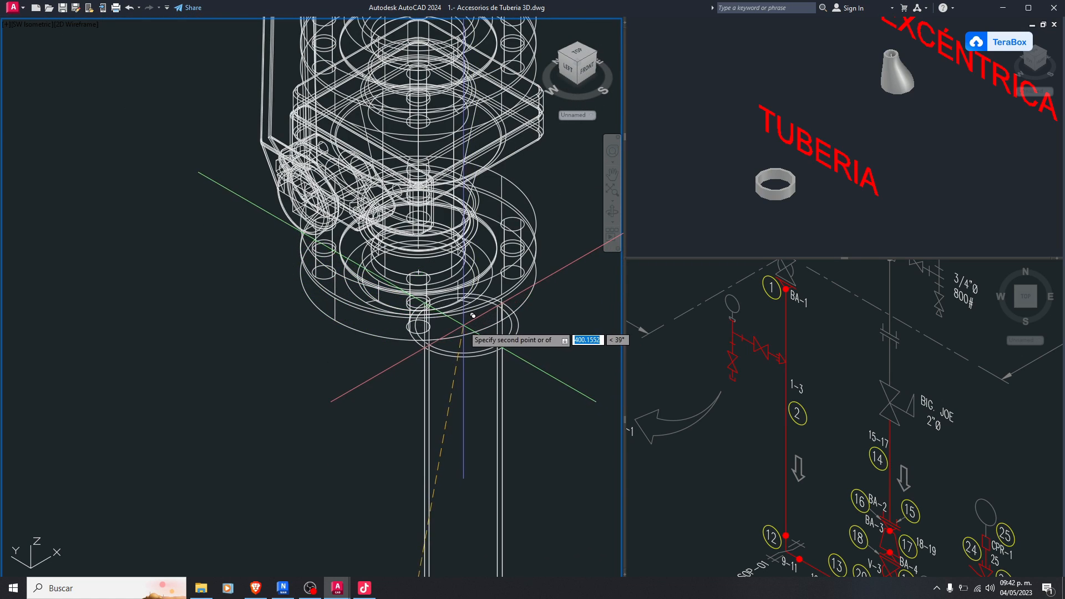
pyautogui.scroll(3, 475, 322)
pyautogui.click(349, 191)
pyautogui.scroll(-6, 390, 302)
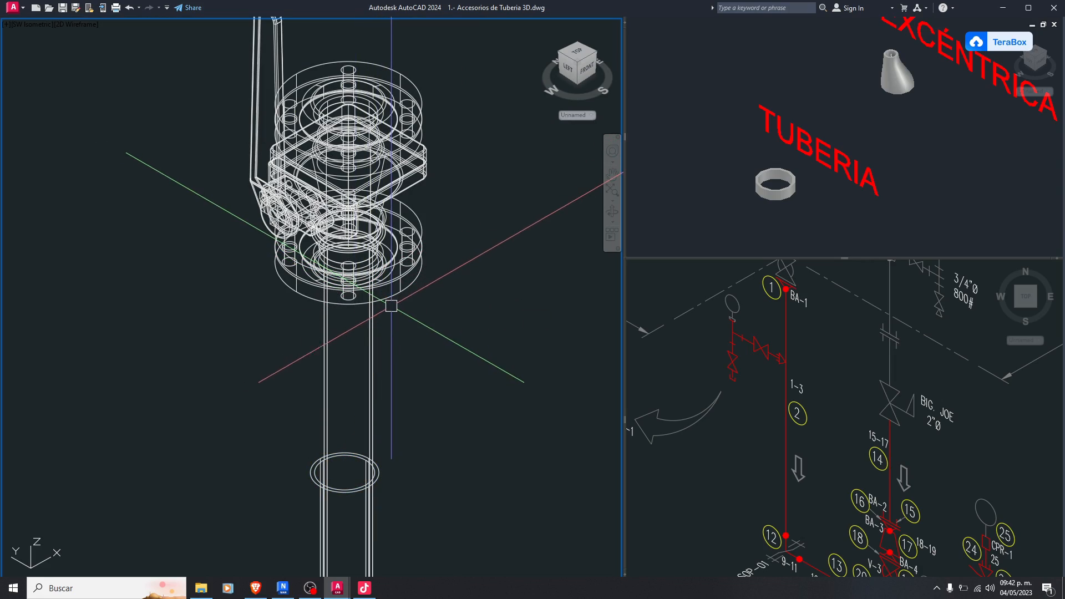
# Return the model view to the Realistic visual style and inspect the joint between the valve's lower flange and the pipe from several angles
pyautogui.keyDown('shift'); pyautogui.moveTo(439, 376); pyautogui.dragTo(347, 285, button='middle'); pyautogui.keyUp('shift')
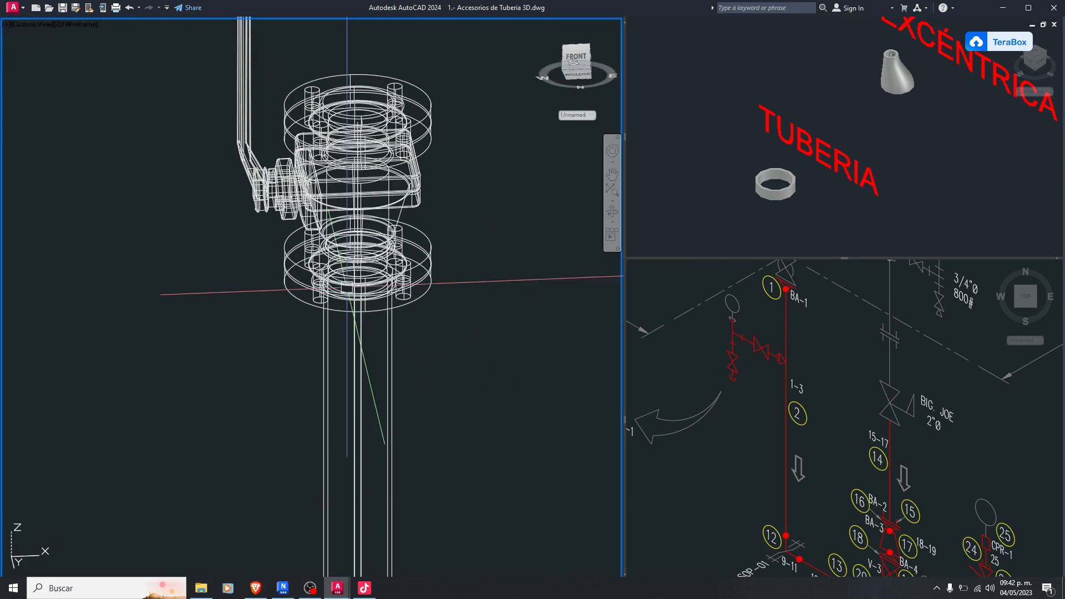
pyautogui.write('sha')
pyautogui.press('Return')
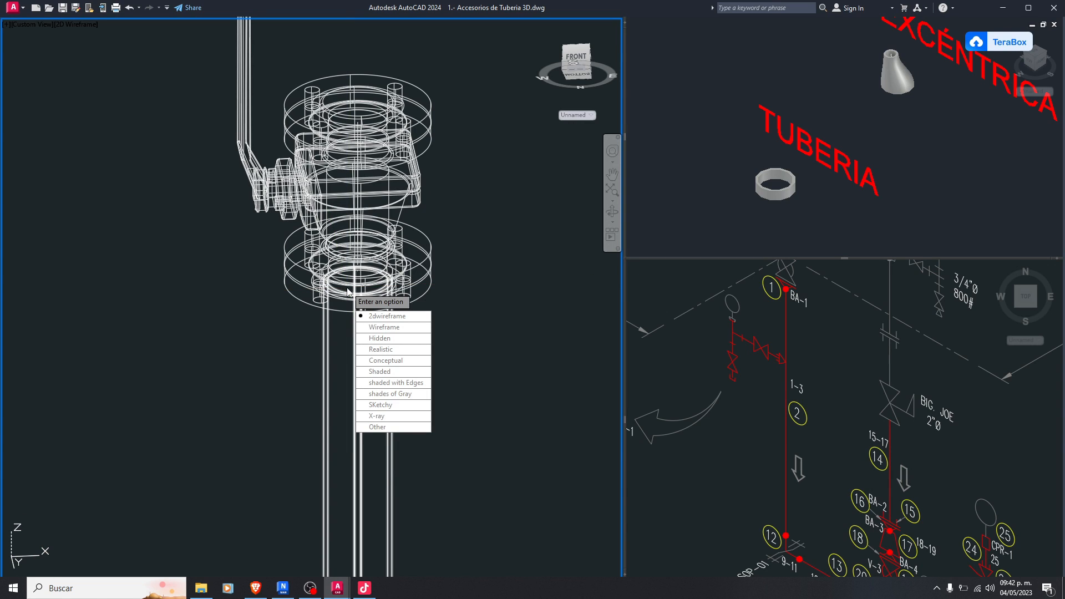
pyautogui.click(380, 337)
pyautogui.scroll(-3, 368, 265)
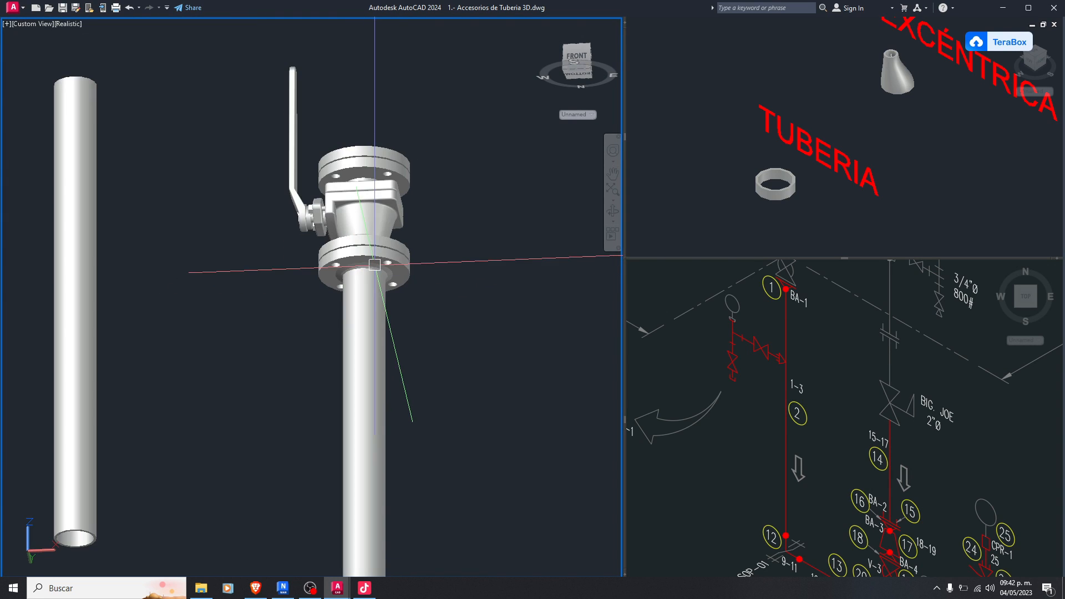
pyautogui.keyDown('shift'); pyautogui.moveTo(390, 168); pyautogui.dragTo(401, 295, button='middle'); pyautogui.keyUp('shift')
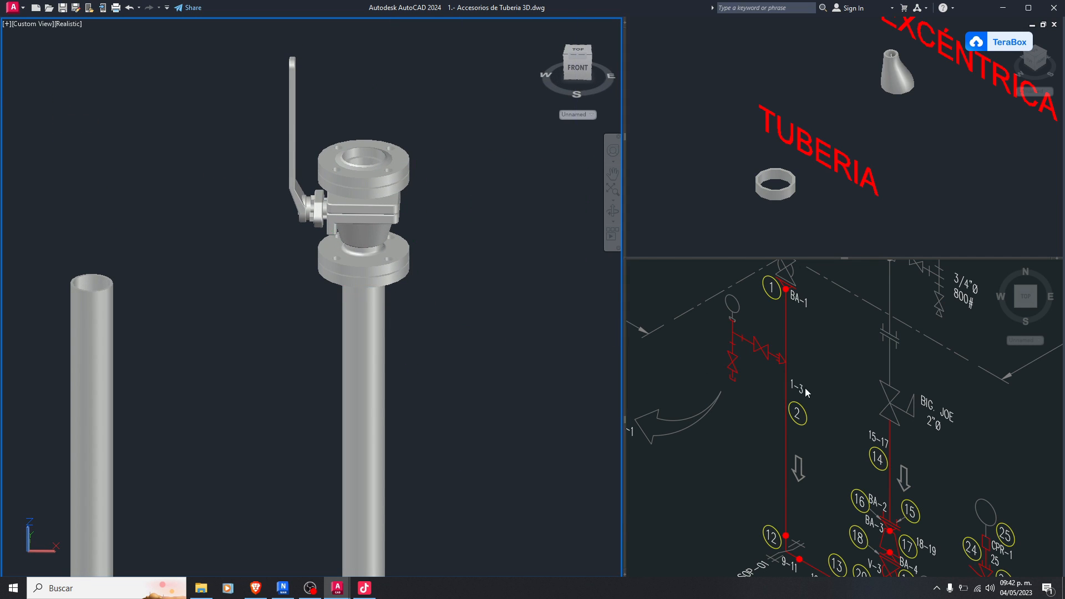
# Examine the vertical line from weld 1 at BA-1 to weld 12 on the isometric and compare it with the 3D pipe
pyautogui.click(784, 357)
pyautogui.scroll(-2, 777, 369)
pyautogui.scroll(6, 776, 361)
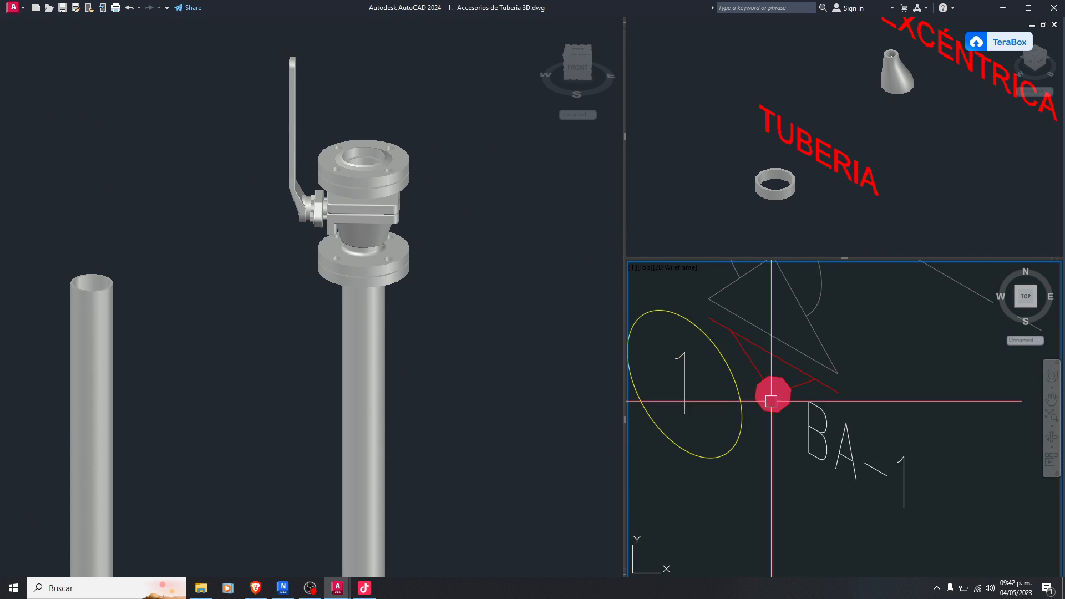
pyautogui.scroll(-4, 788, 368)
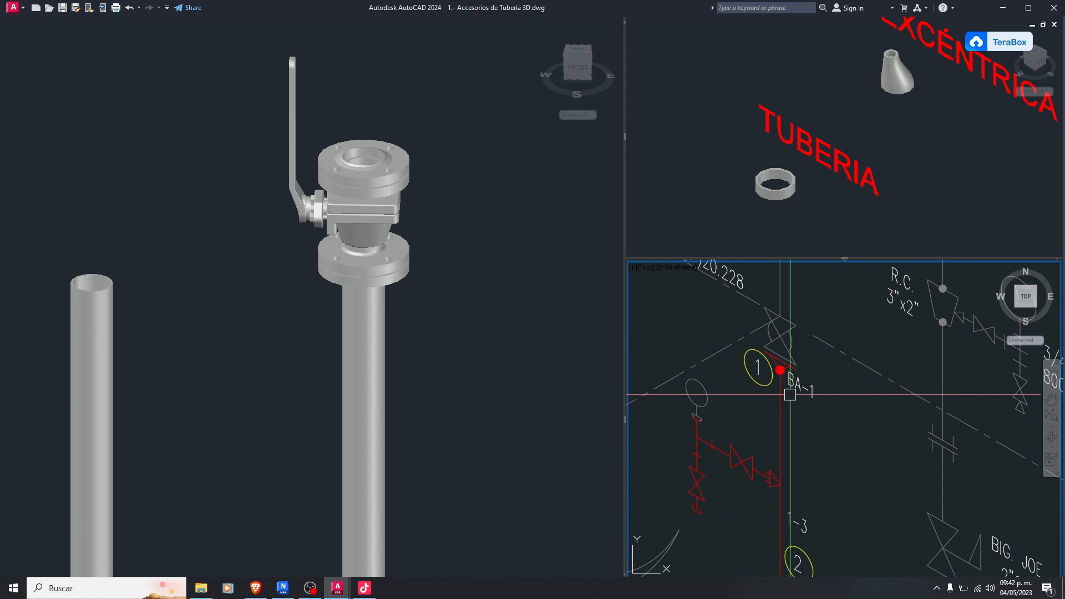
pyautogui.scroll(-4, 279, 271)
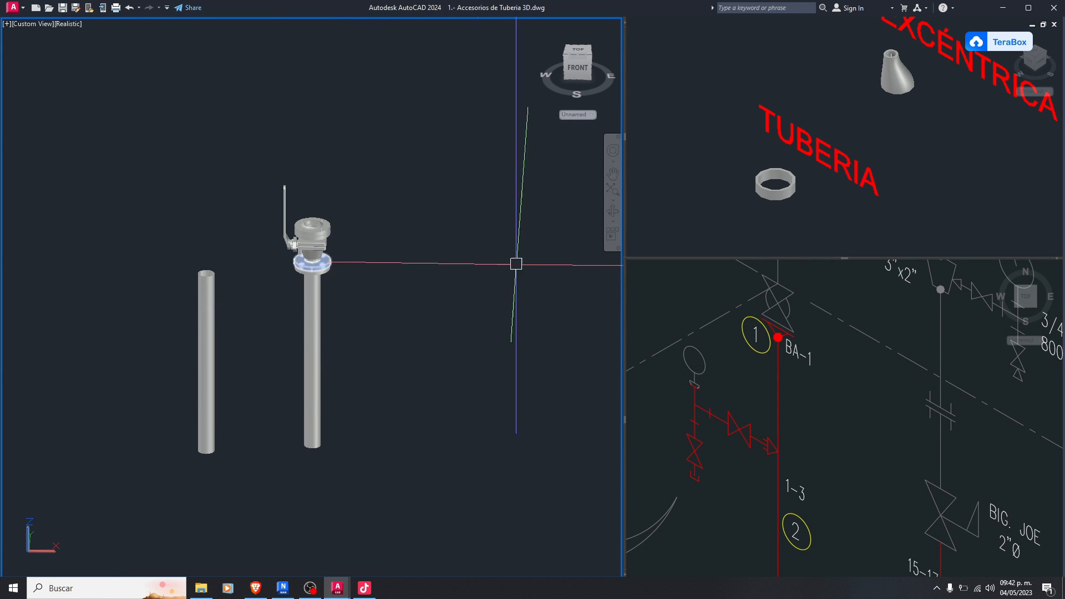
pyautogui.moveTo(340, 336); pyautogui.dragTo(340, 272, button='middle')
pyautogui.click(794, 395)
pyautogui.scroll(-4, 749, 360)
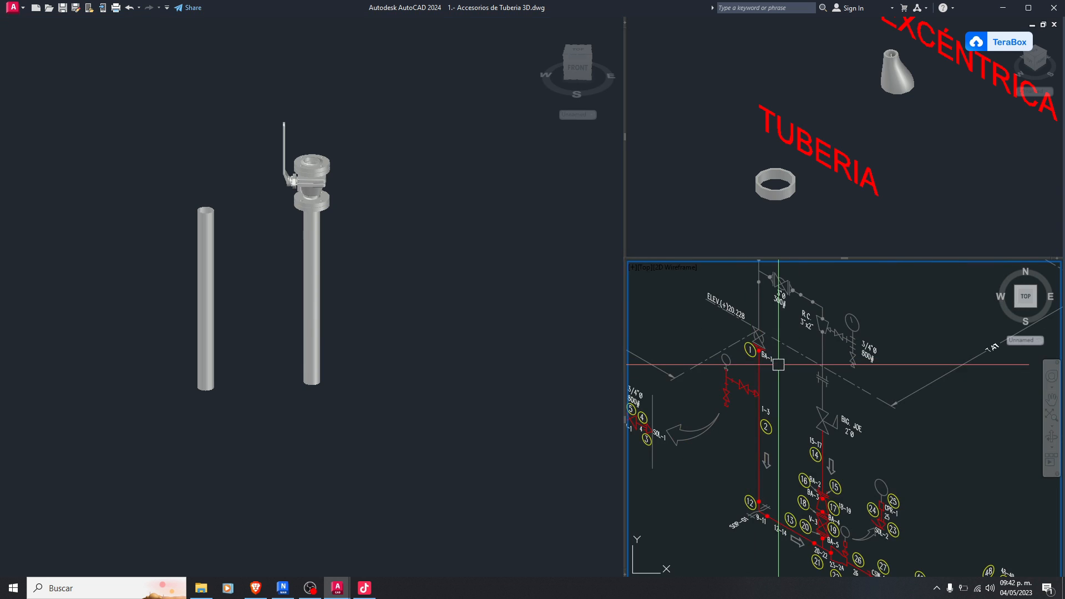
pyautogui.click(423, 310)
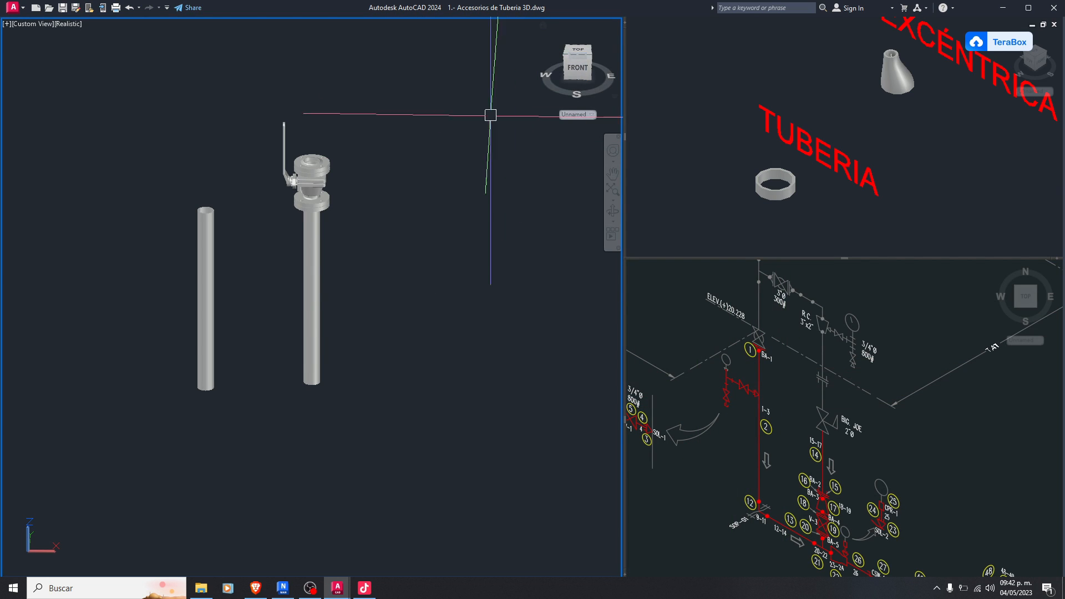
# Restore the SW isometric view and move the spare 3" pipe aside, clear of the valve assembly
pyautogui.click(566, 59)
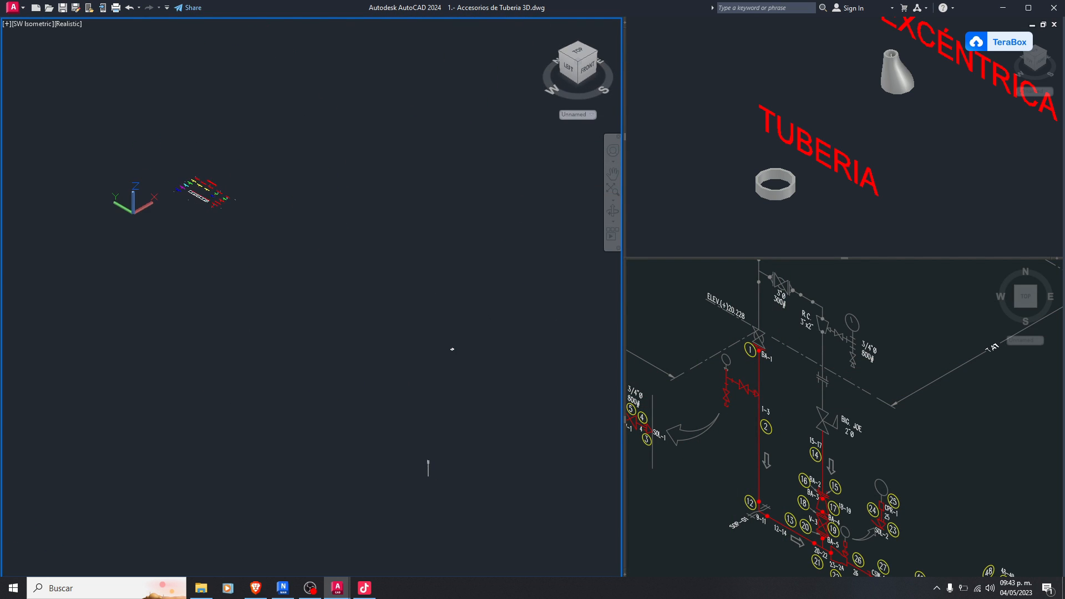
pyautogui.scroll(6, 335, 414)
pyautogui.scroll(2, 395, 428)
pyautogui.moveTo(396, 430); pyautogui.dragTo(322, 312, button='middle')
pyautogui.click(283, 304)
pyautogui.scroll(-2, 285, 297)
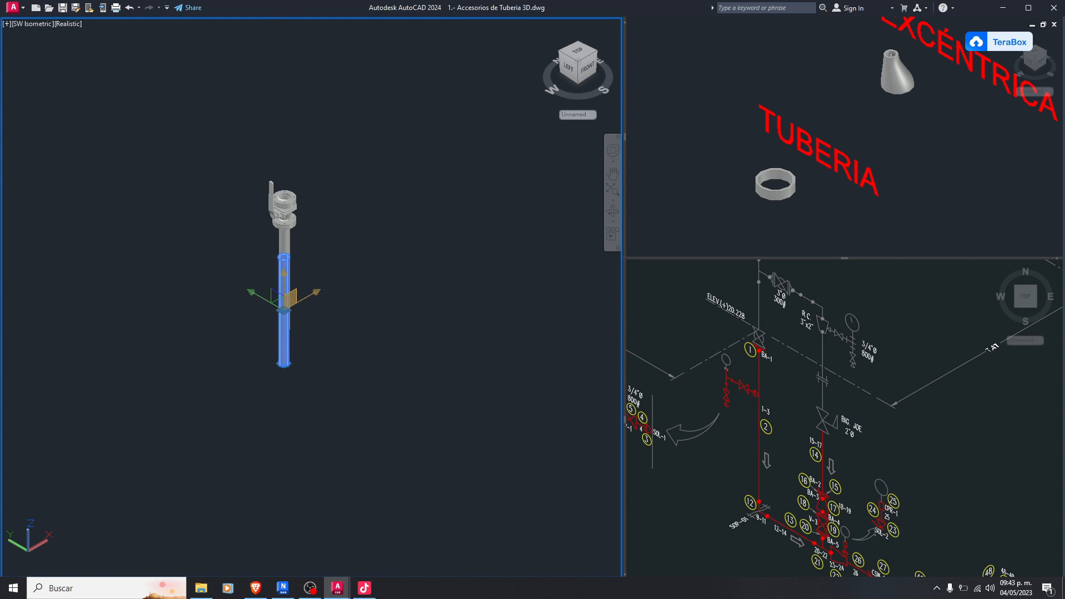
pyautogui.click(348, 270)
pyautogui.click(495, 331)
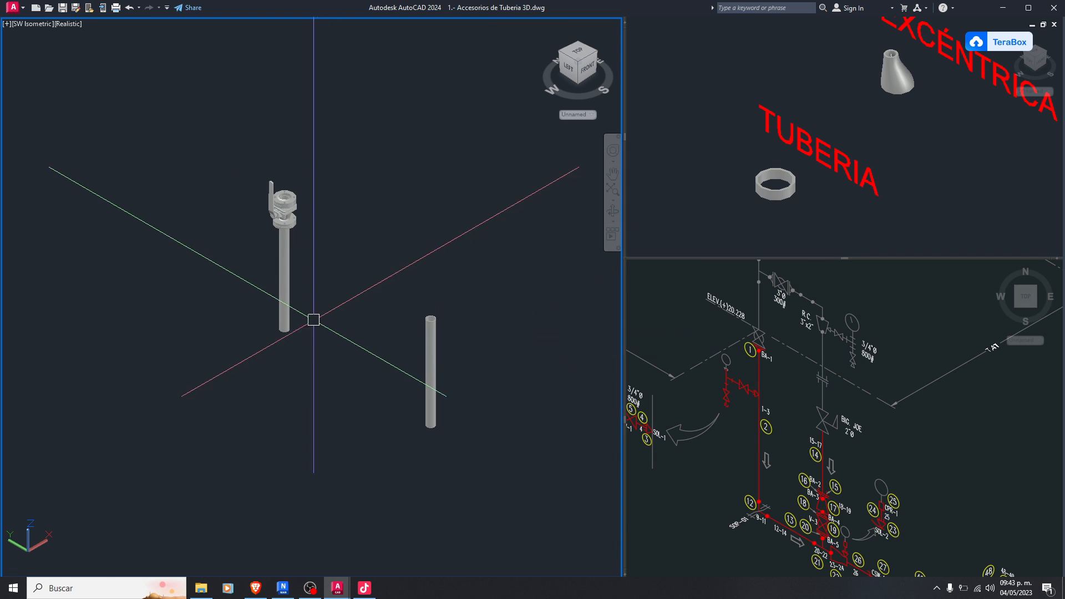
pyautogui.scroll(4, 297, 320)
pyautogui.scroll(-4, 297, 320)
# Check the corner near weld 12 on the isometric and copy the CODO 90° elbow from the library beside the vertical pipe's lower end
pyautogui.click(794, 347)
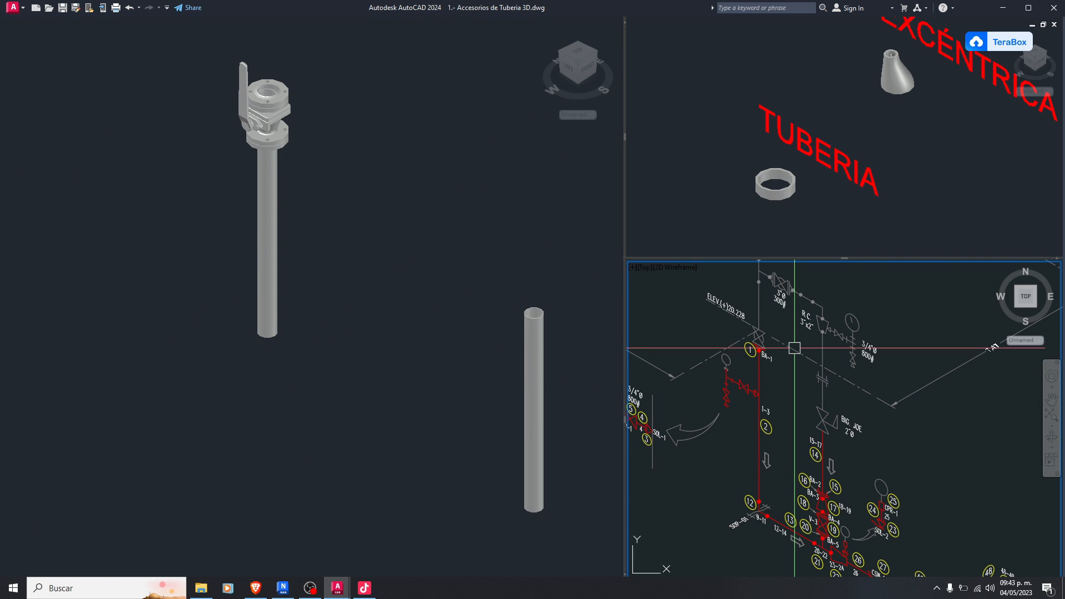
pyautogui.scroll(5, 767, 516)
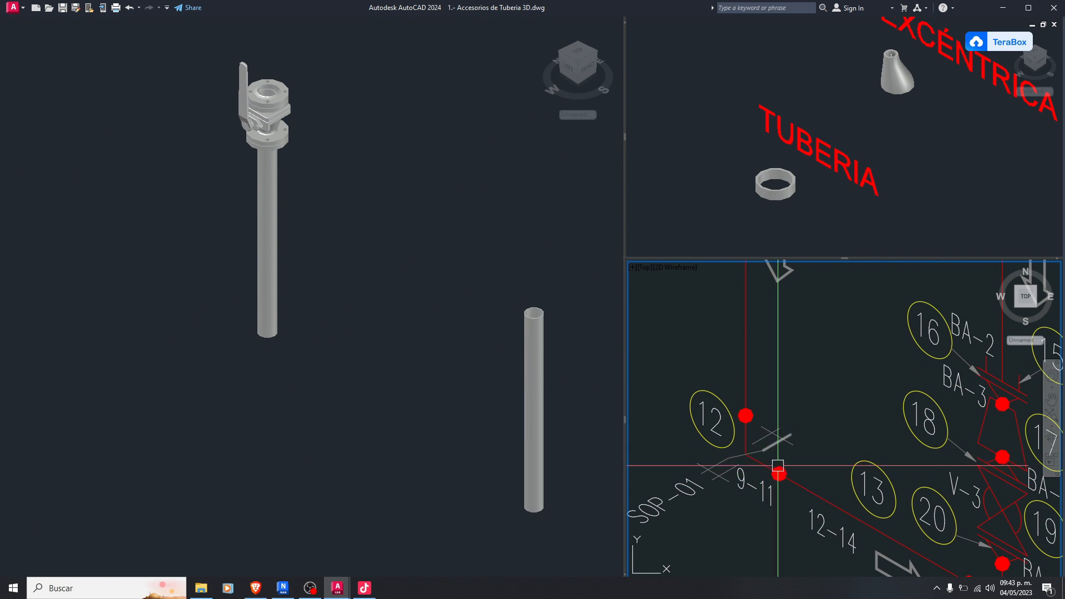
pyautogui.click(826, 190)
pyautogui.scroll(-4, 816, 176)
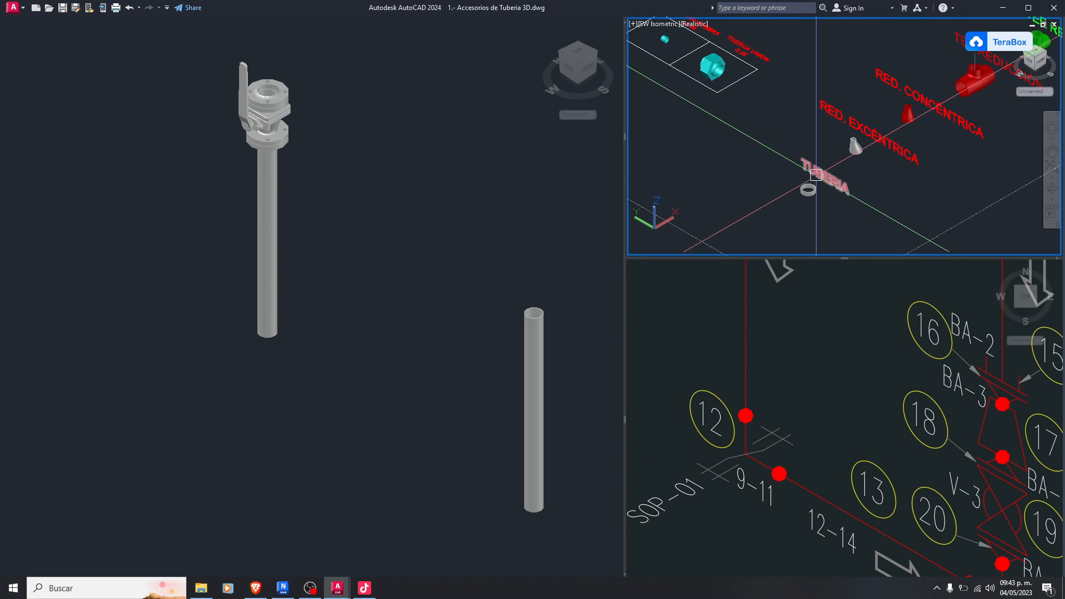
pyautogui.moveTo(951, 96); pyautogui.dragTo(870, 162, button='middle')
pyautogui.moveTo(857, 72); pyautogui.dragTo(875, 147, button='middle')
pyautogui.scroll(5, 832, 107)
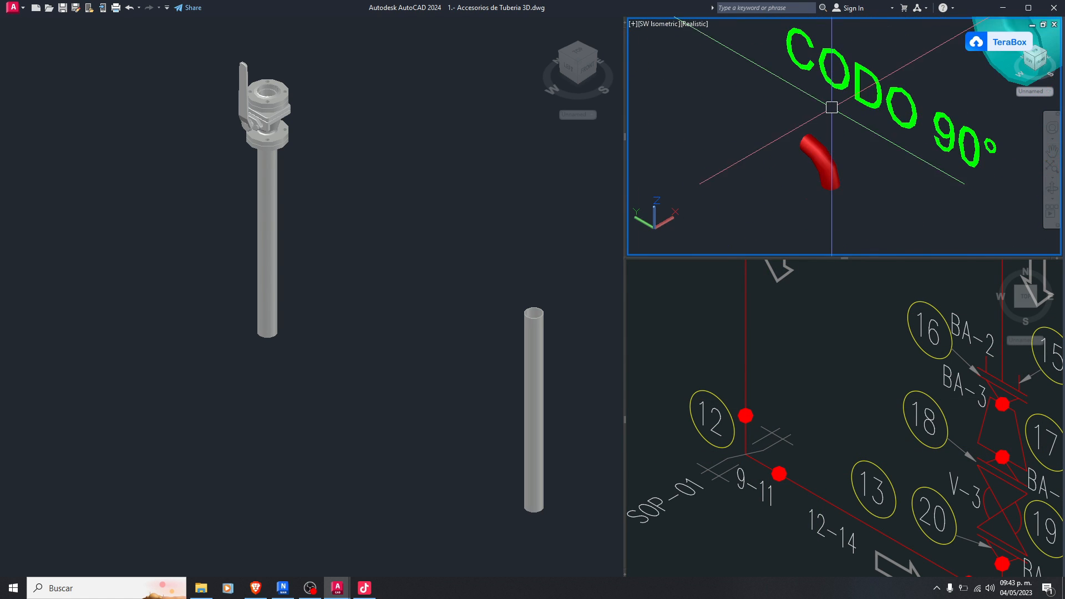
pyautogui.click(798, 156)
pyautogui.write('o')
pyautogui.press('Return')
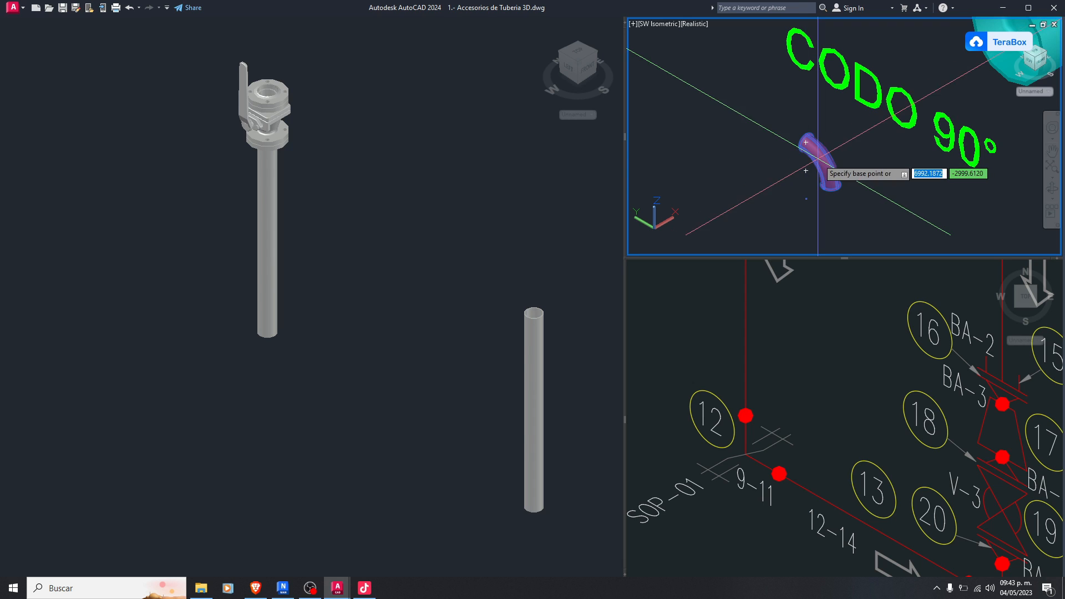
pyautogui.scroll(-6, 818, 159)
pyautogui.click(463, 216)
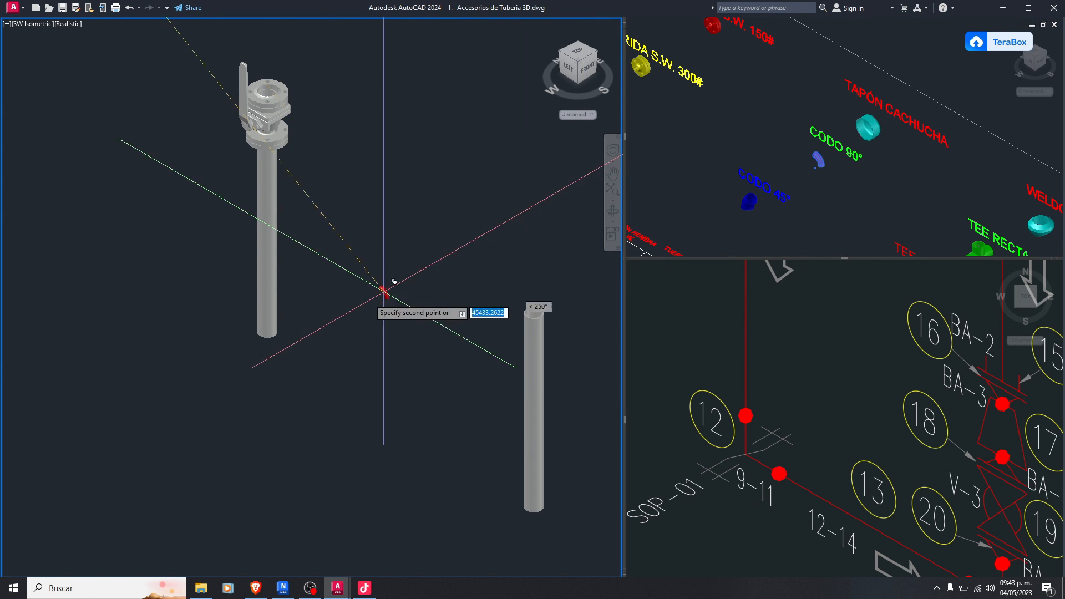
pyautogui.scroll(2, 283, 339)
pyautogui.scroll(2, 282, 338)
pyautogui.click(350, 347)
pyautogui.press('Escape')
# Set the nominal size of the copied 90° elbow to 3"
pyautogui.click(355, 352)
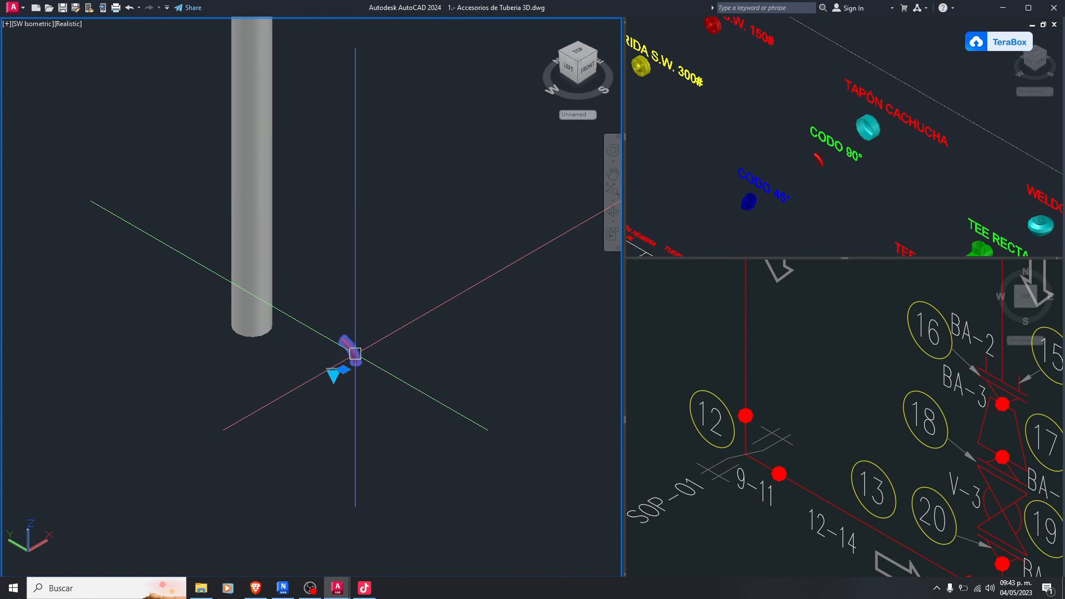
pyautogui.click(335, 380)
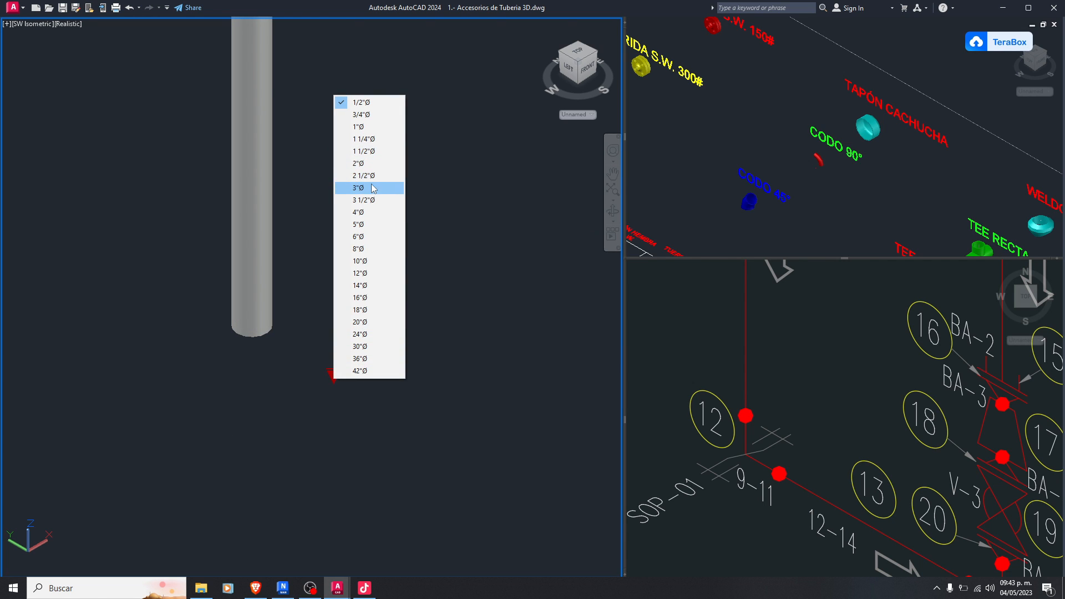
pyautogui.click(370, 176)
pyautogui.press('Escape')
pyautogui.scroll(-3, 419, 356)
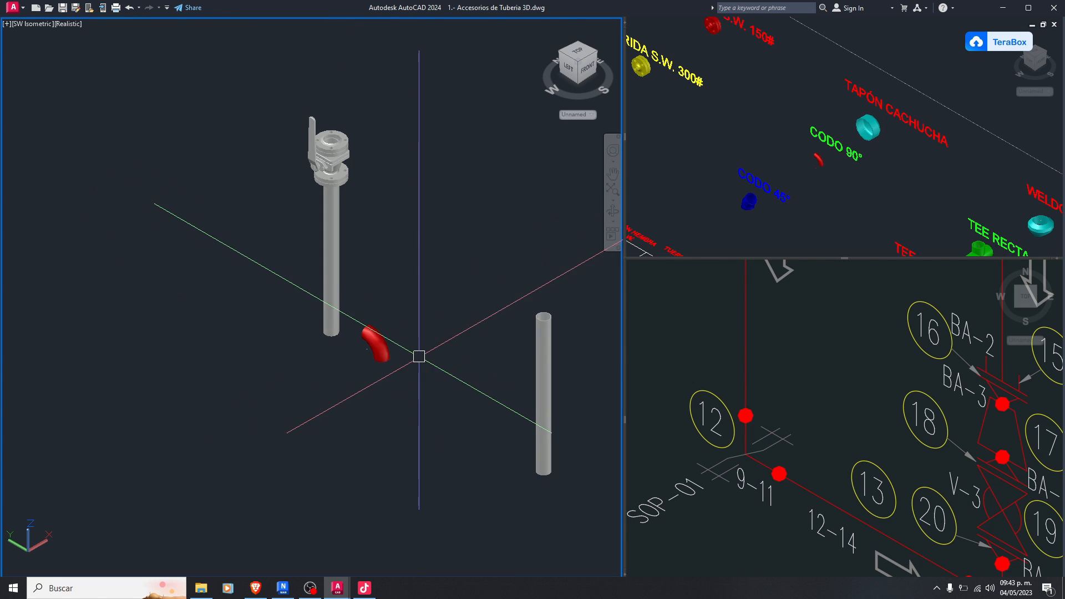
pyautogui.scroll(3, 376, 340)
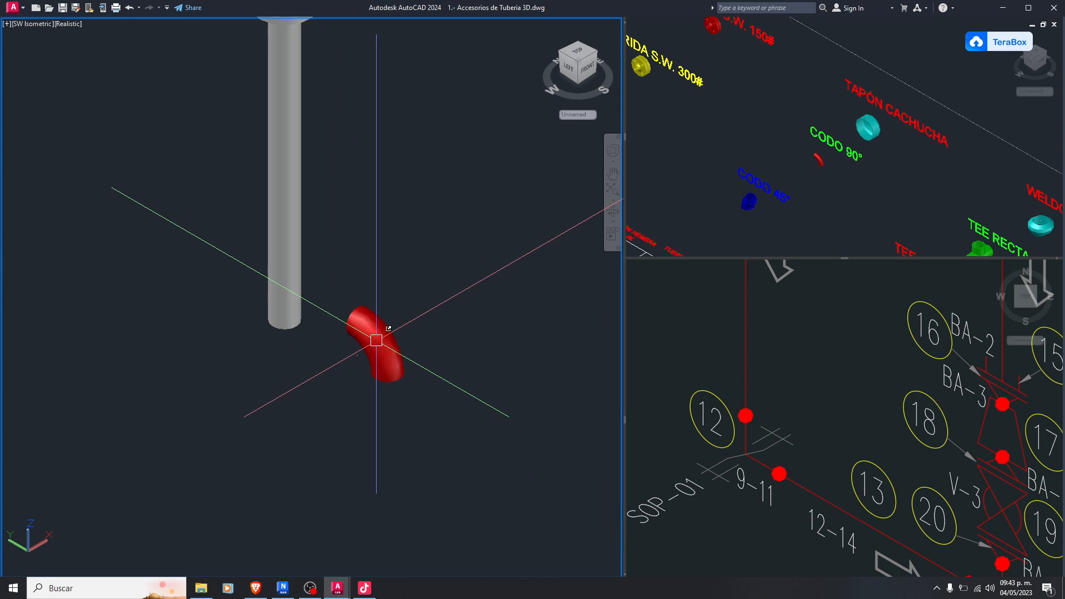
# Rotate the copied 3" elbow so one end faces up to the vertical pipe and the other faces along the horizontal run
pyautogui.press('Return')
pyautogui.click(373, 338)
pyautogui.press('Return')
pyautogui.click(367, 311)
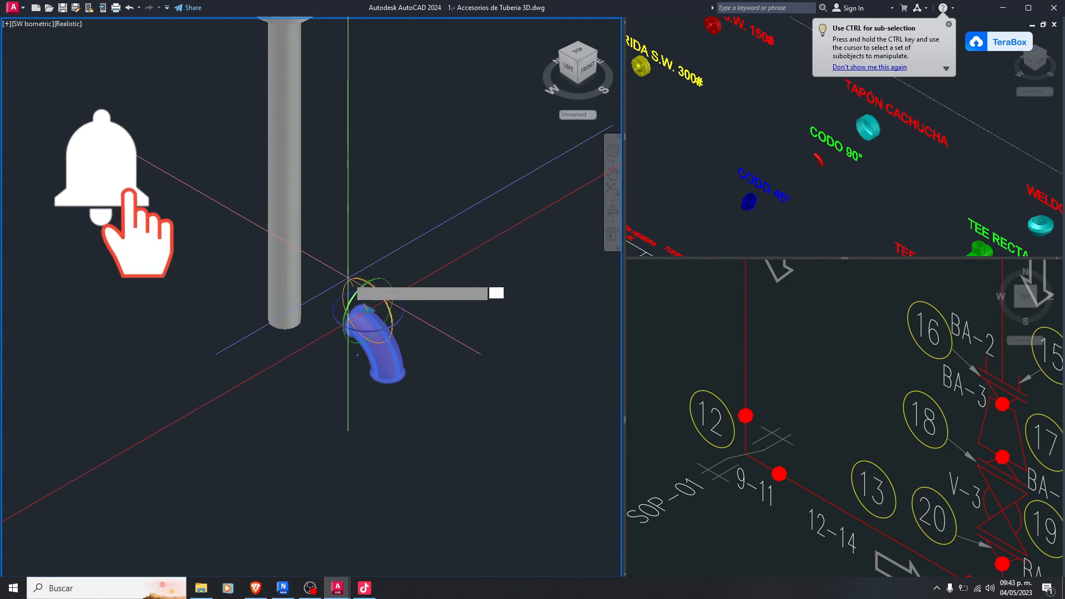
pyautogui.click(354, 288)
pyautogui.click(370, 193)
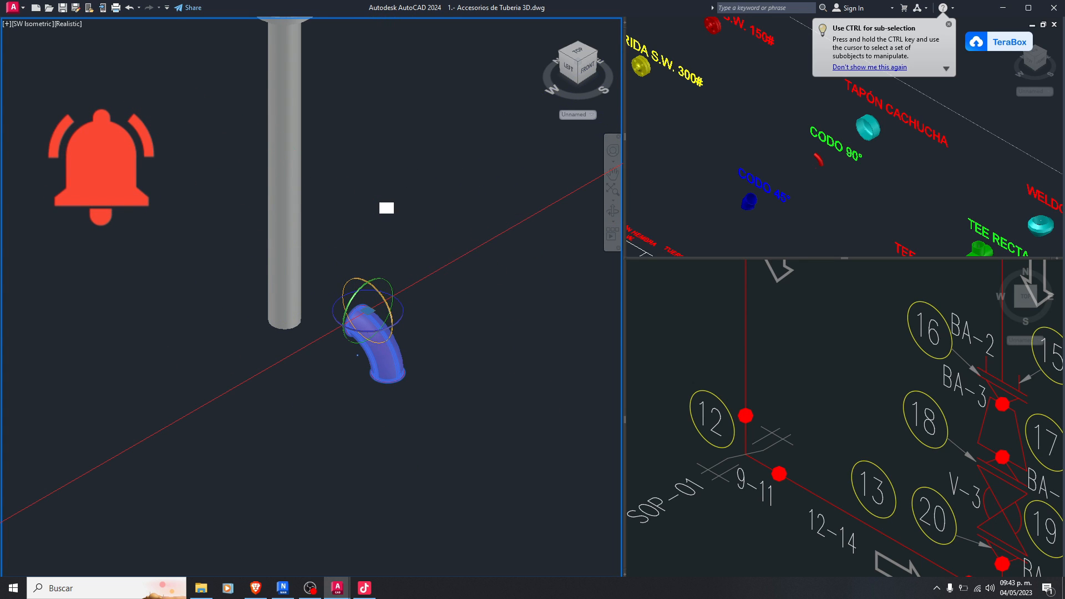
pyautogui.click(316, 444)
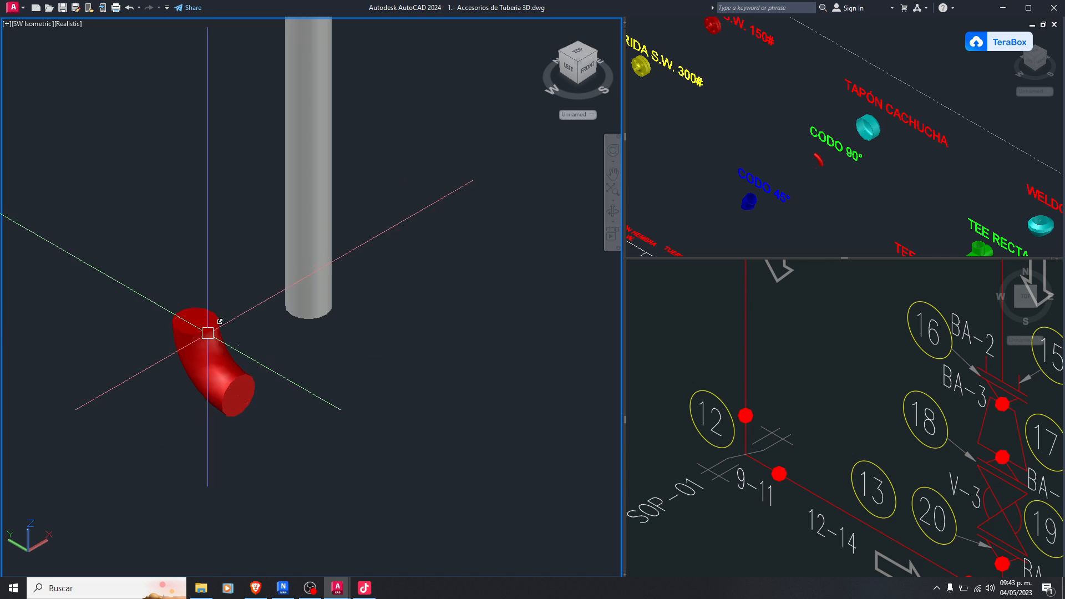
pyautogui.click(172, 347)
pyautogui.scroll(3, 174, 345)
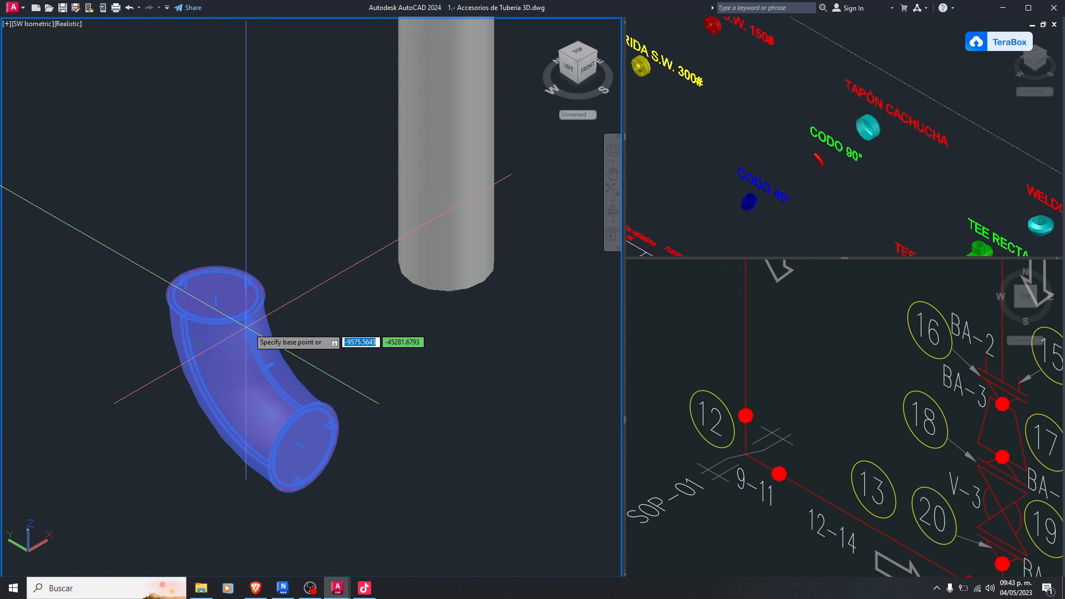
pyautogui.press('Escape')
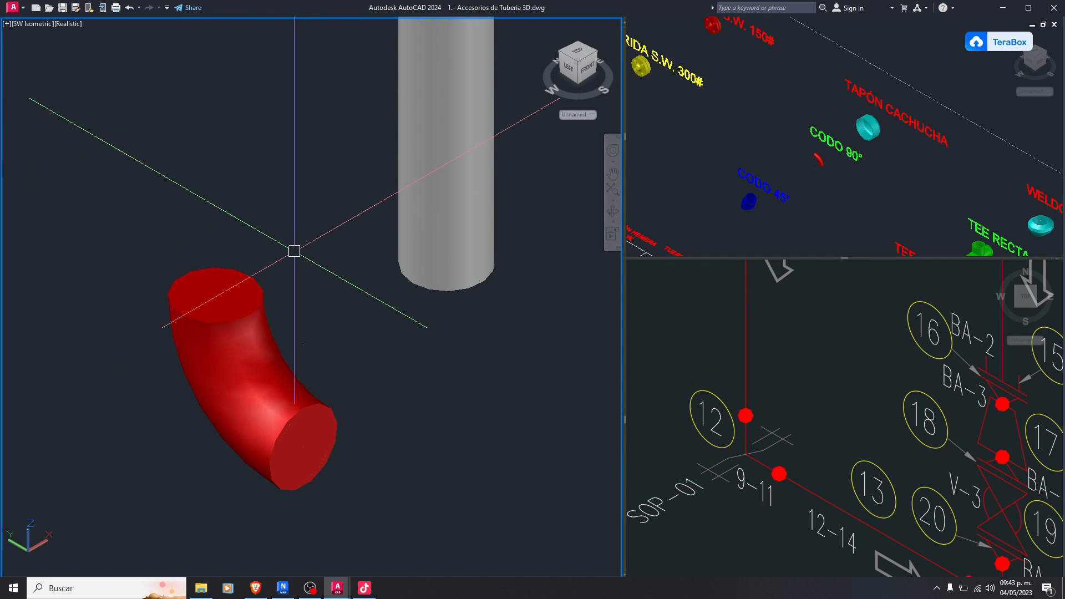
# Show the model in 2D Wireframe and move the elbow by its upper end centre onto the vertical pipe's lower end centre
pyautogui.write('a')
pyautogui.write('2')
pyautogui.press('Return')
pyautogui.click(320, 278)
pyautogui.click(239, 210)
pyautogui.write('m')
pyautogui.press('Return')
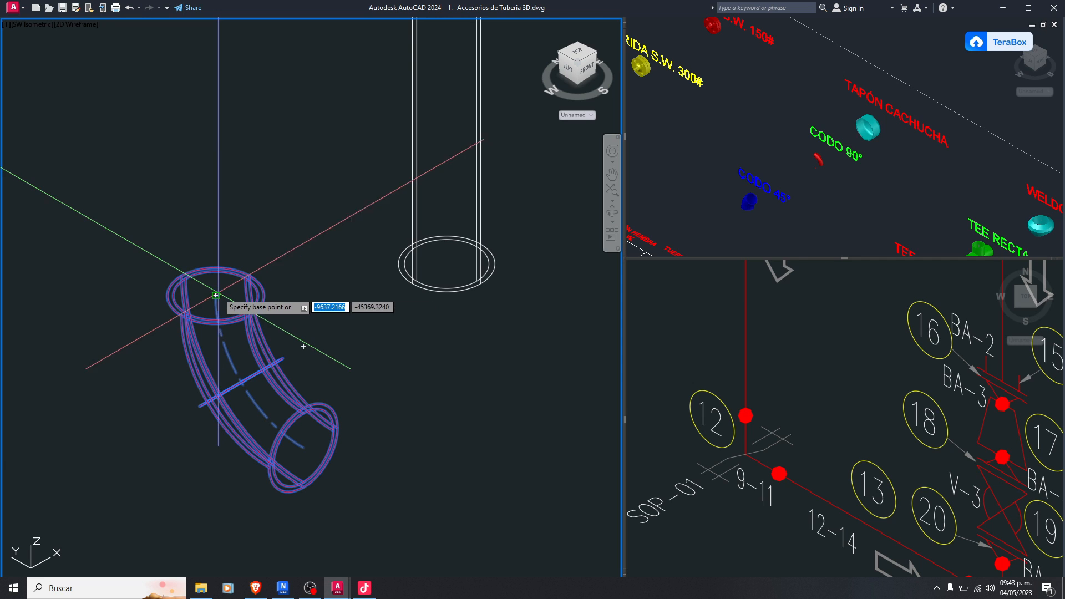
pyautogui.click(216, 295)
pyautogui.scroll(-3, 225, 304)
pyautogui.scroll(3, 285, 316)
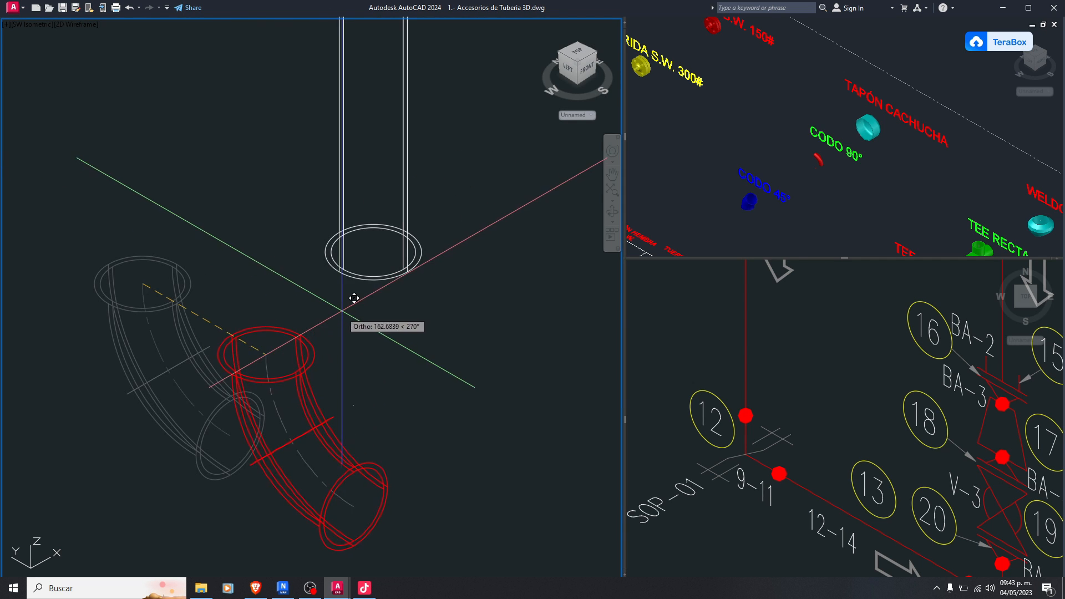
pyautogui.click(373, 253)
pyautogui.scroll(-5, 332, 256)
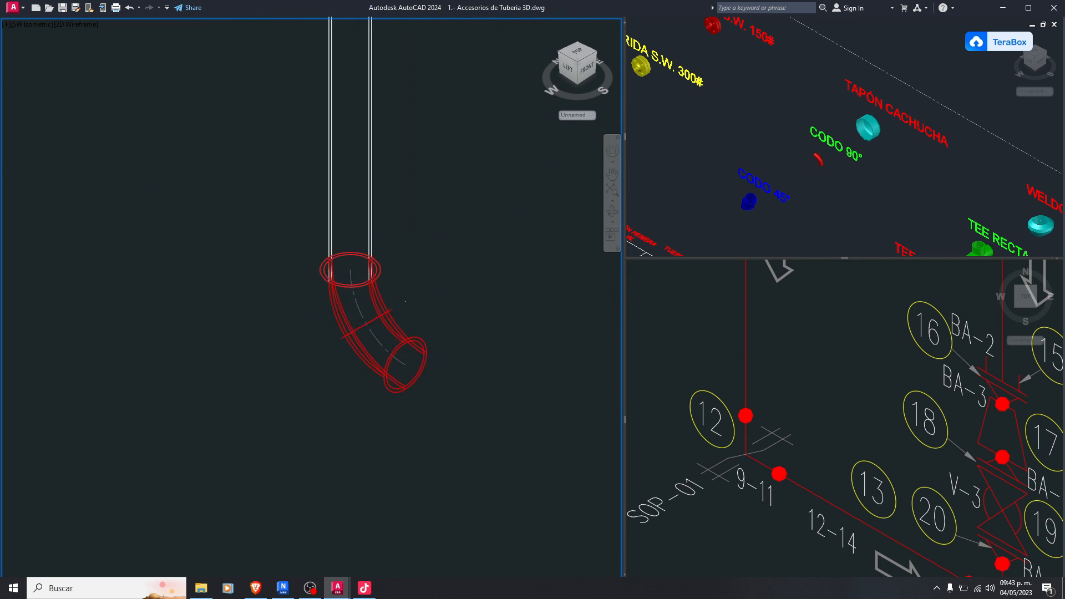
pyautogui.scroll(5, 324, 251)
# Check the 12-14 run after weld 12 on the isometric and rotate the spare 3" pipe from vertical to horizontal along that direction
pyautogui.click(743, 384)
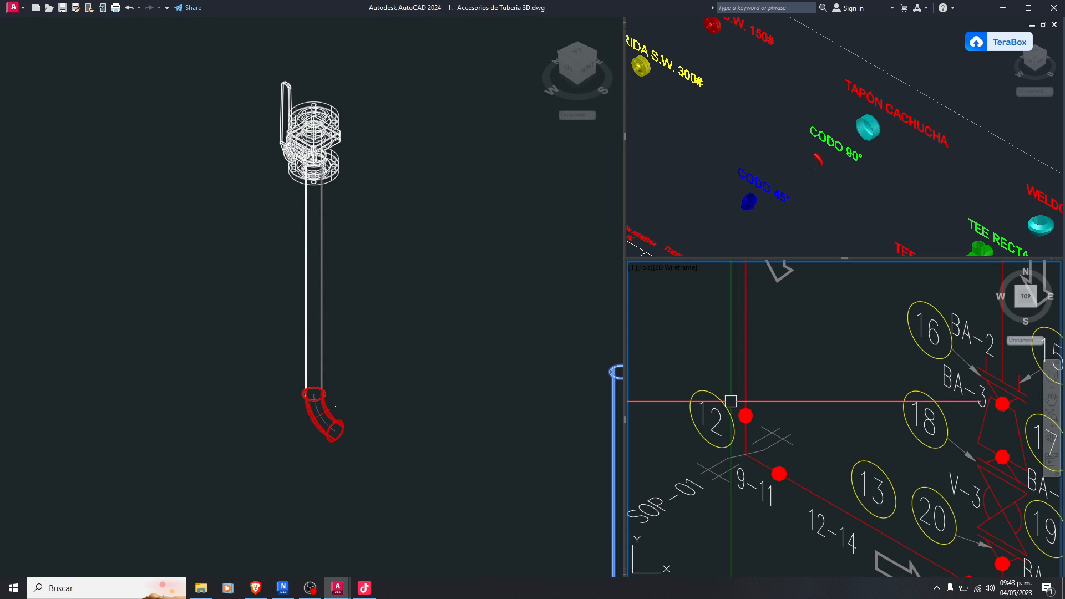
pyautogui.scroll(-5, 743, 385)
pyautogui.moveTo(764, 388); pyautogui.dragTo(760, 417, button='middle')
pyautogui.scroll(4, 752, 446)
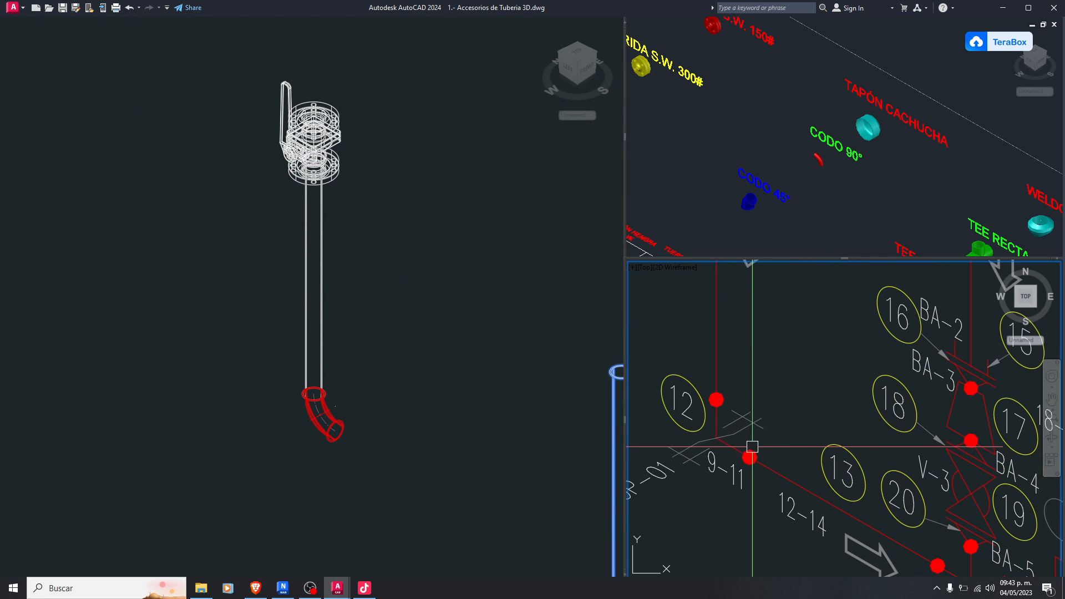
pyautogui.scroll(-2, 784, 470)
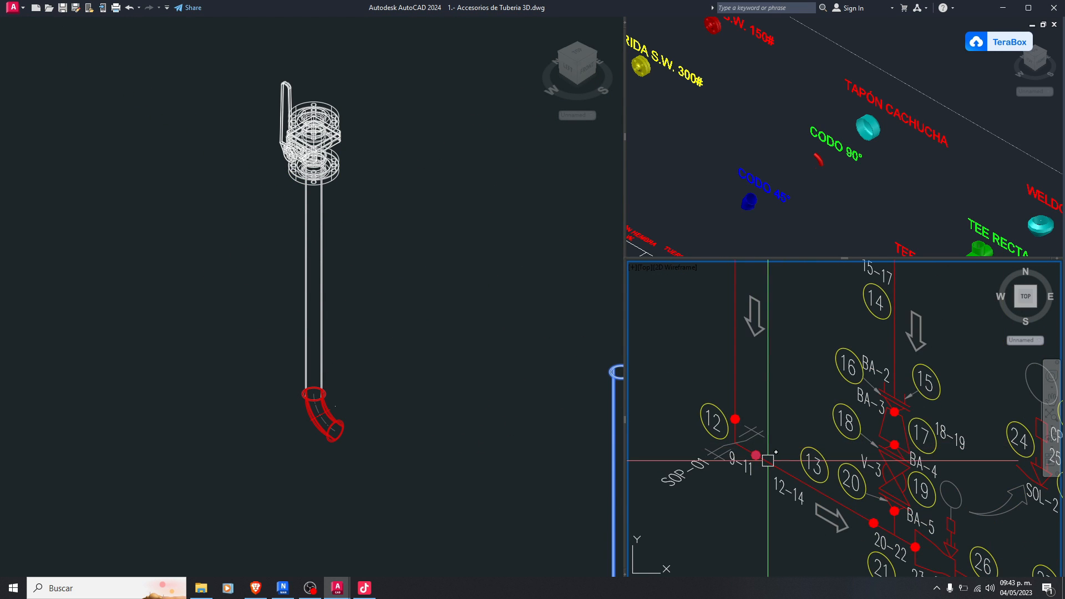
pyautogui.click(425, 382)
pyautogui.scroll(-3, 425, 382)
pyautogui.scroll(4, 432, 360)
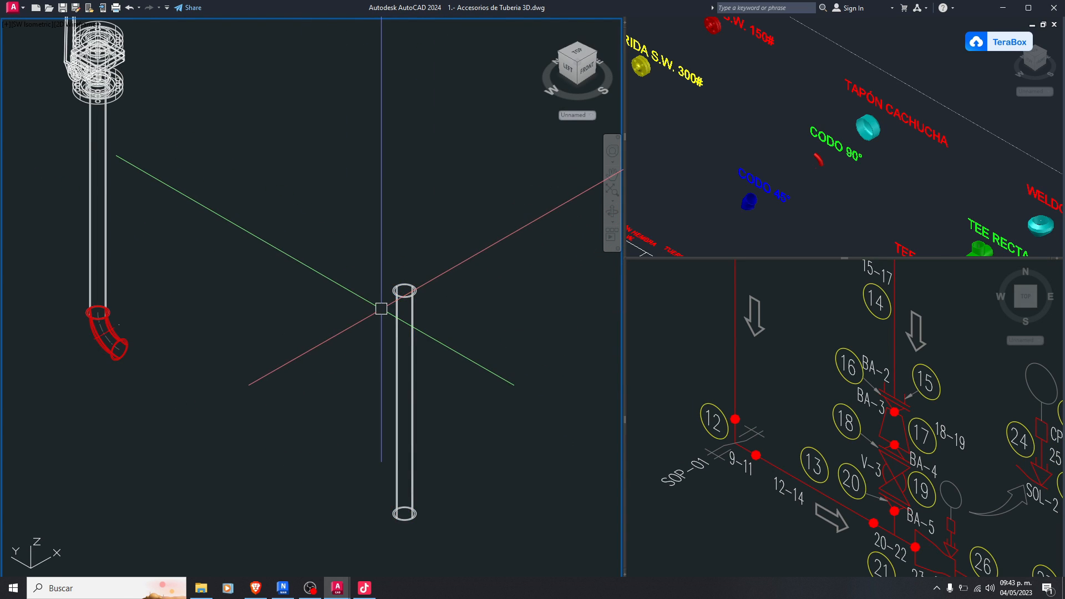
pyautogui.write('3')
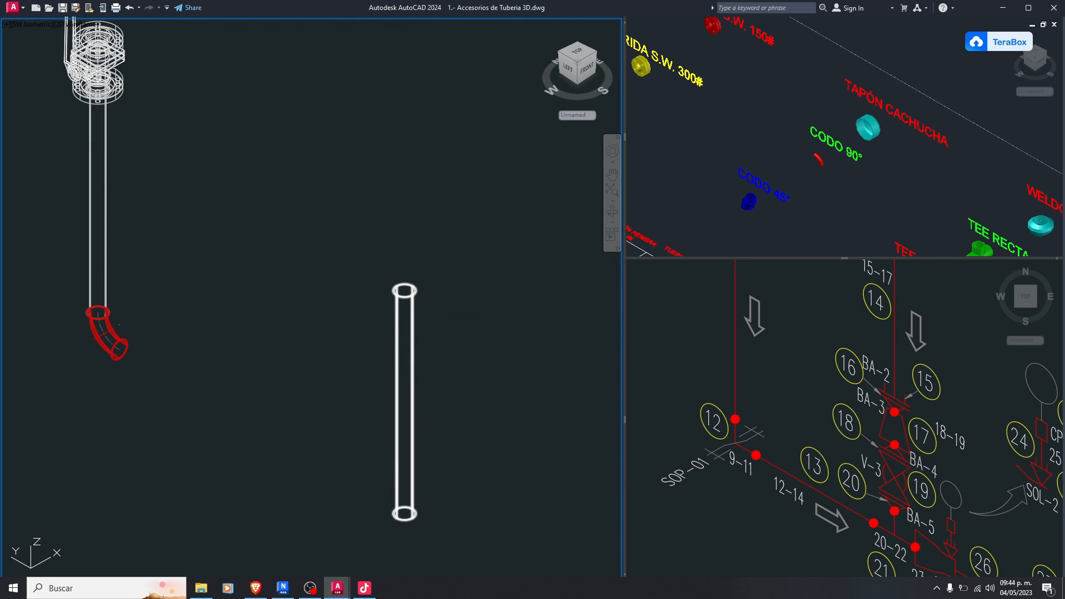
pyautogui.click(404, 311)
pyautogui.press('Return')
pyautogui.click(383, 381)
pyautogui.click(394, 211)
pyautogui.click(311, 355)
# Move the horizontal pipe by its near end centre onto the centre of the elbow's open end
pyautogui.scroll(4, 309, 344)
pyautogui.write('m')
pyautogui.press('Return')
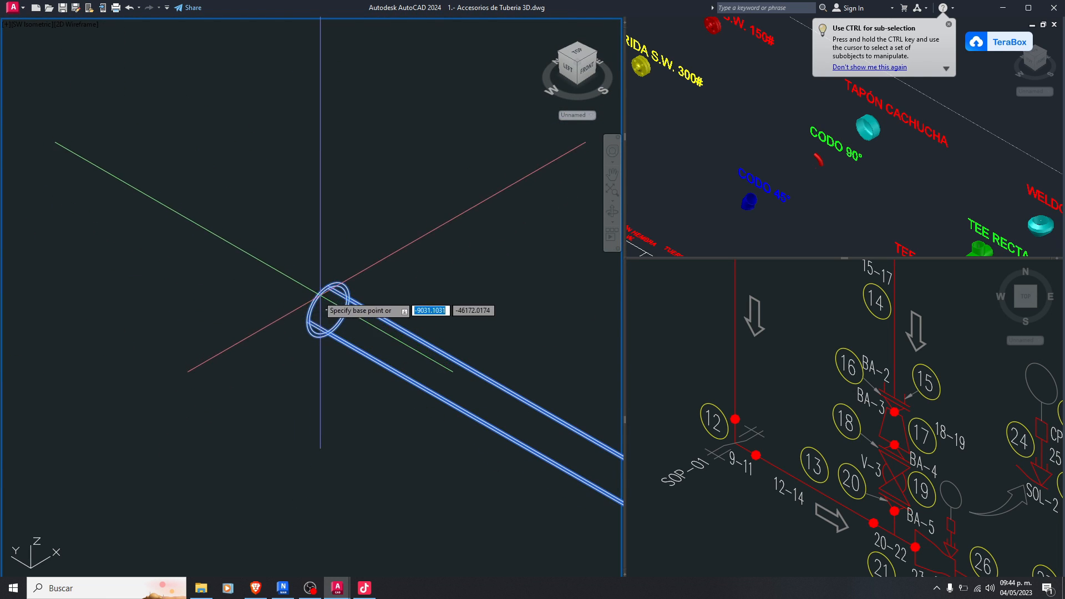
pyautogui.scroll(3, 320, 309)
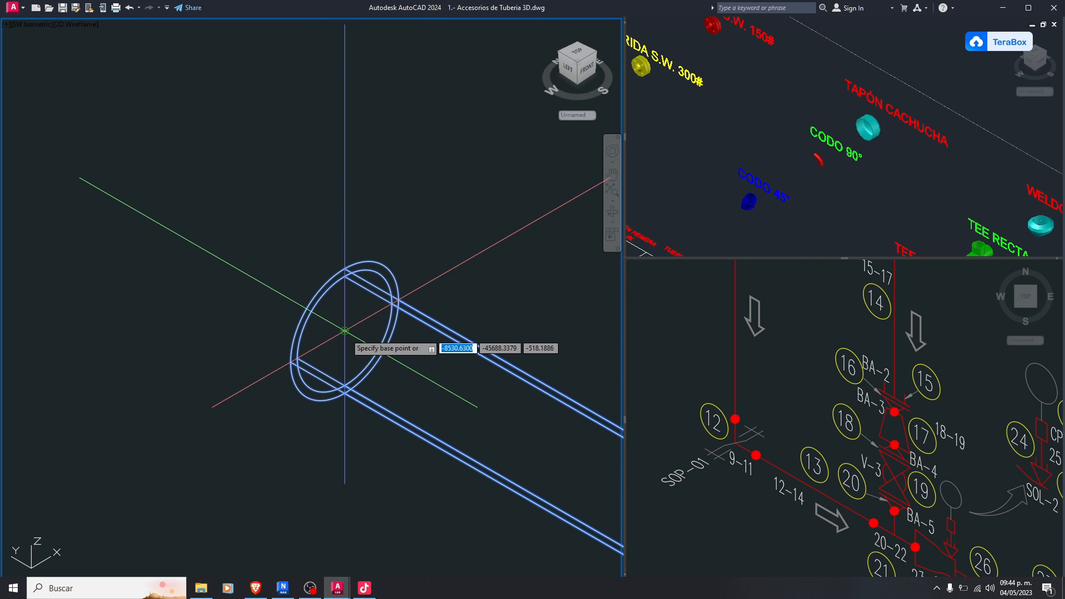
pyautogui.scroll(-6, 345, 330)
pyautogui.click(377, 328)
pyautogui.scroll(6, 270, 320)
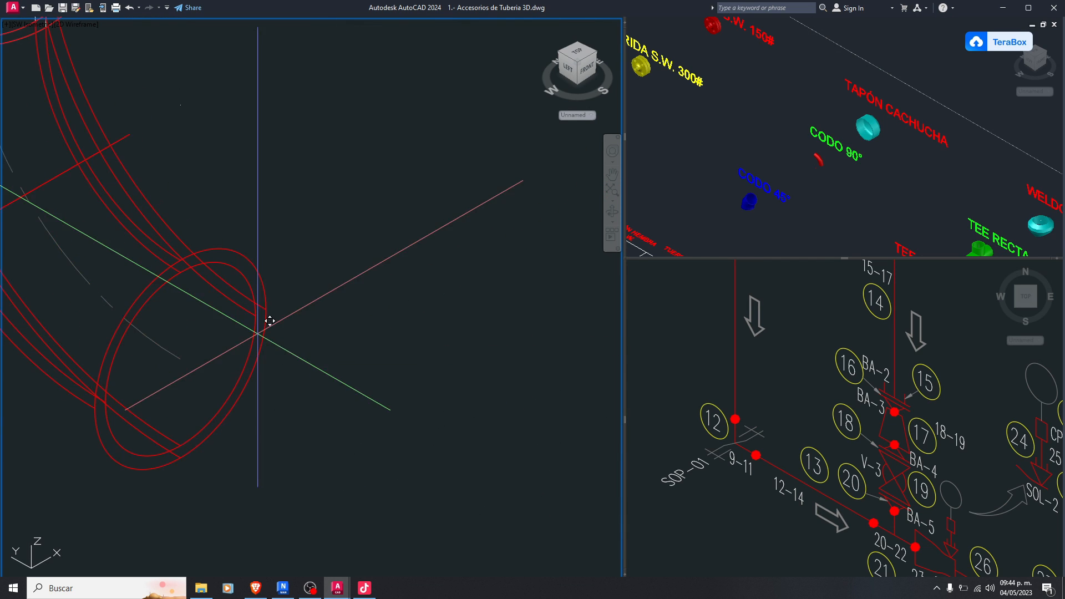
pyautogui.click(197, 343)
pyautogui.scroll(-5, 197, 344)
pyautogui.scroll(4, 238, 304)
pyautogui.scroll(-1, 321, 284)
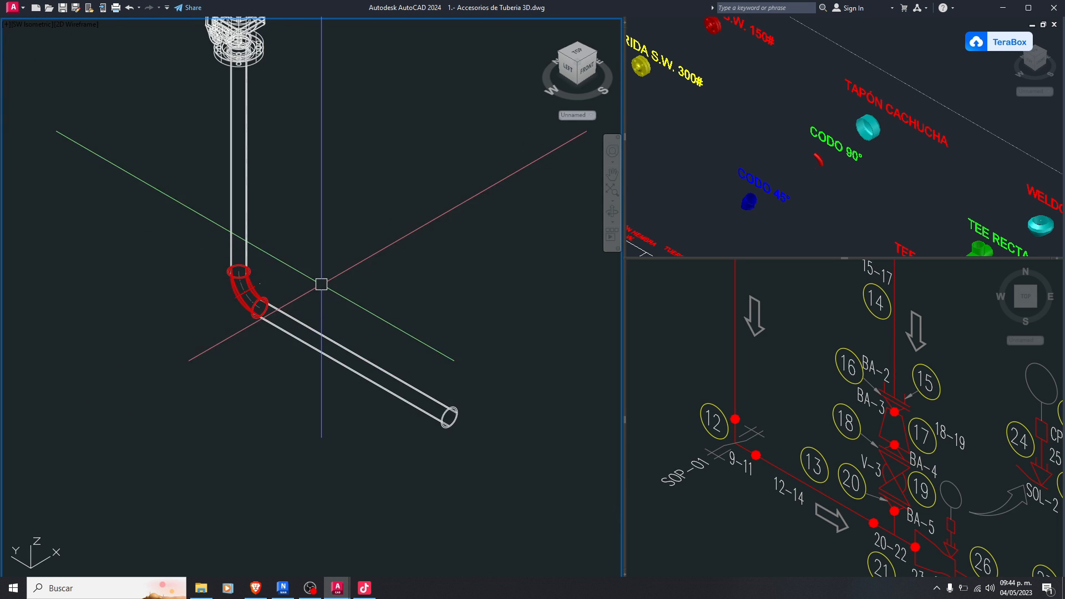
pyautogui.moveTo(321, 284); pyautogui.dragTo(321, 297, button='middle')
# Follow the isometric from the 1-3 line past weld 12 to the 20-22 branch connection below BA-5
pyautogui.click(856, 382)
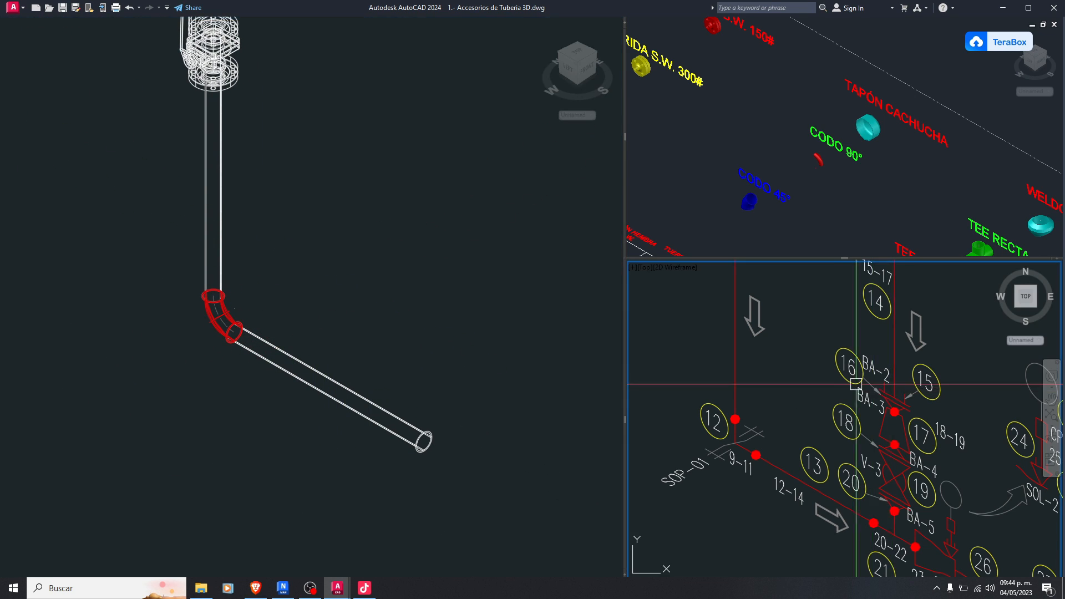
pyautogui.scroll(-2, 796, 417)
pyautogui.scroll(-2, 804, 430)
pyautogui.scroll(2, 756, 327)
pyautogui.scroll(1, 744, 405)
pyautogui.scroll(-3, 699, 361)
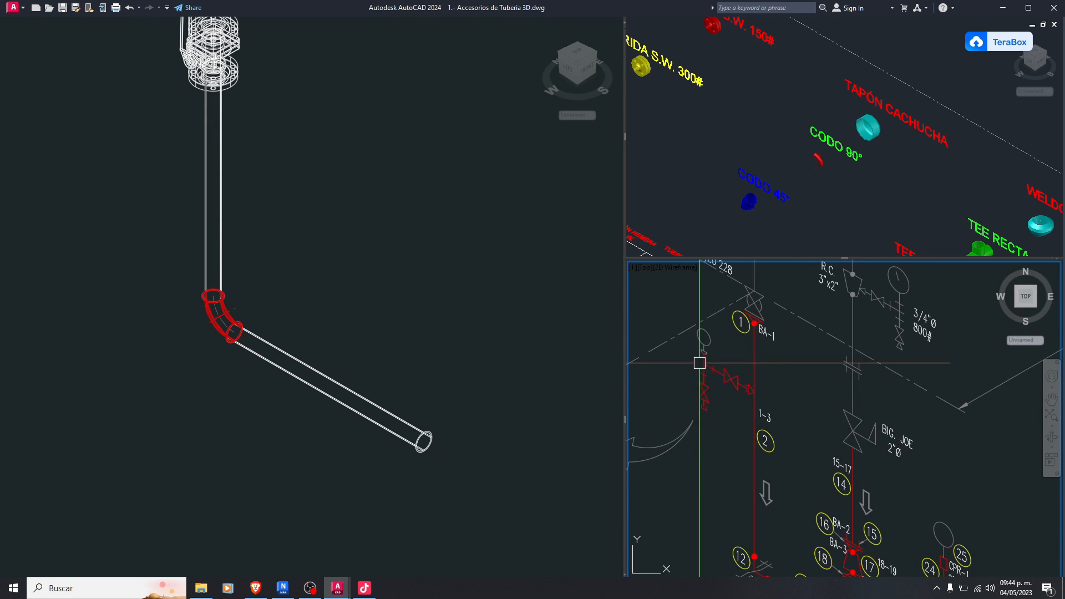
pyautogui.scroll(8, 784, 415)
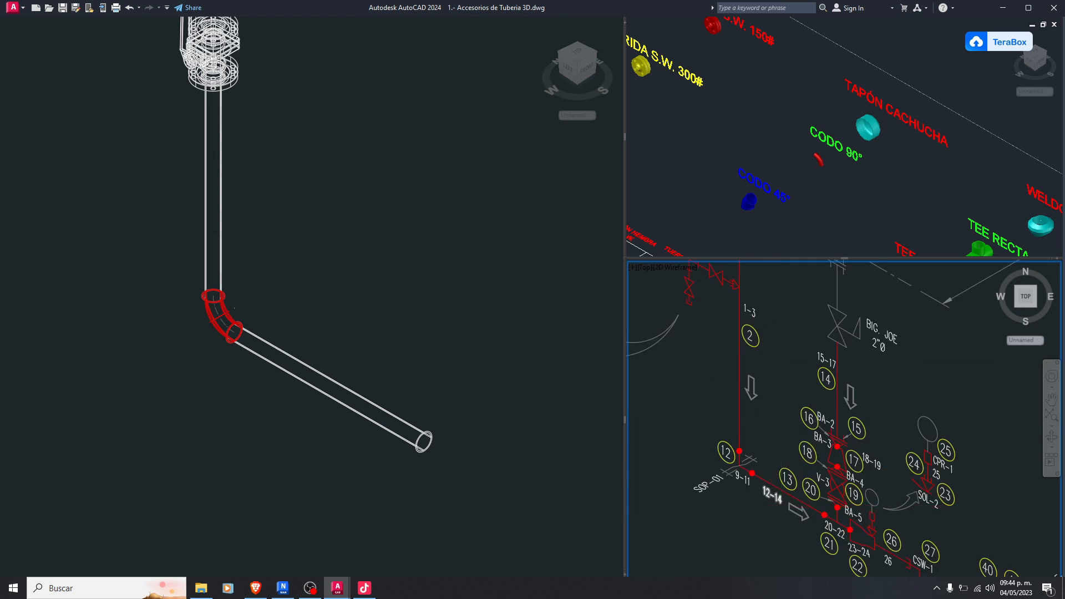
# Copy the TEE RECTA from the accessories library beside the horizontal pipe's free end
pyautogui.click(830, 244)
pyautogui.scroll(-5, 687, 25)
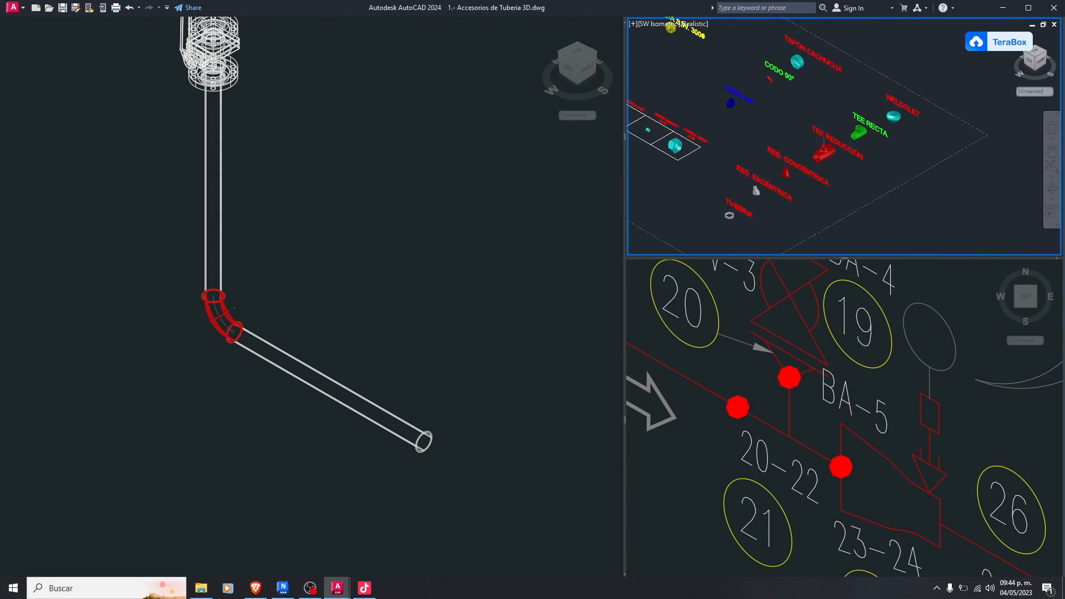
pyautogui.scroll(4, 865, 134)
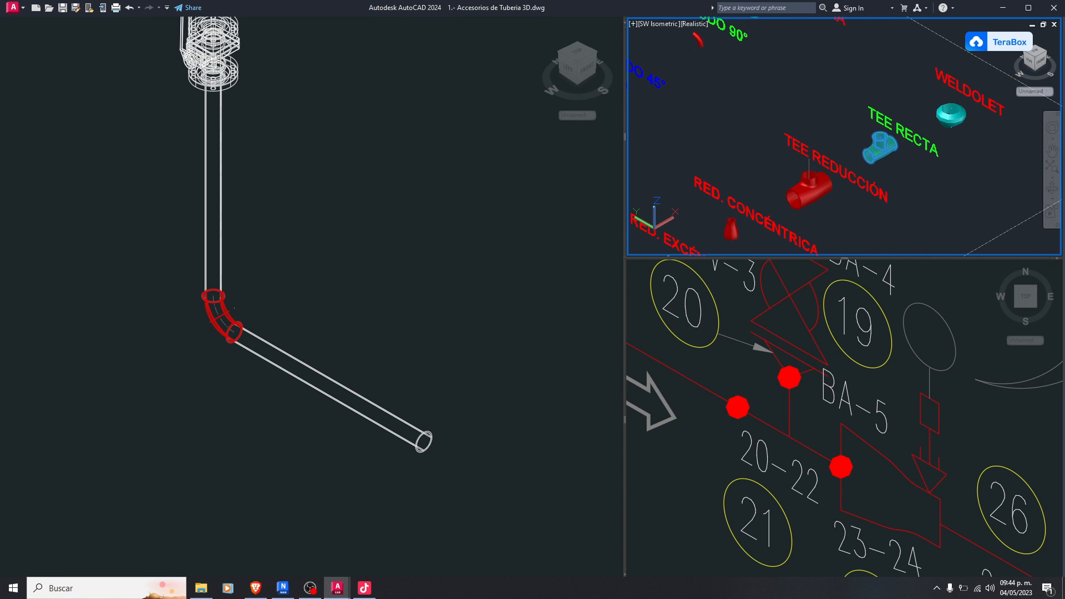
pyautogui.click(542, 399)
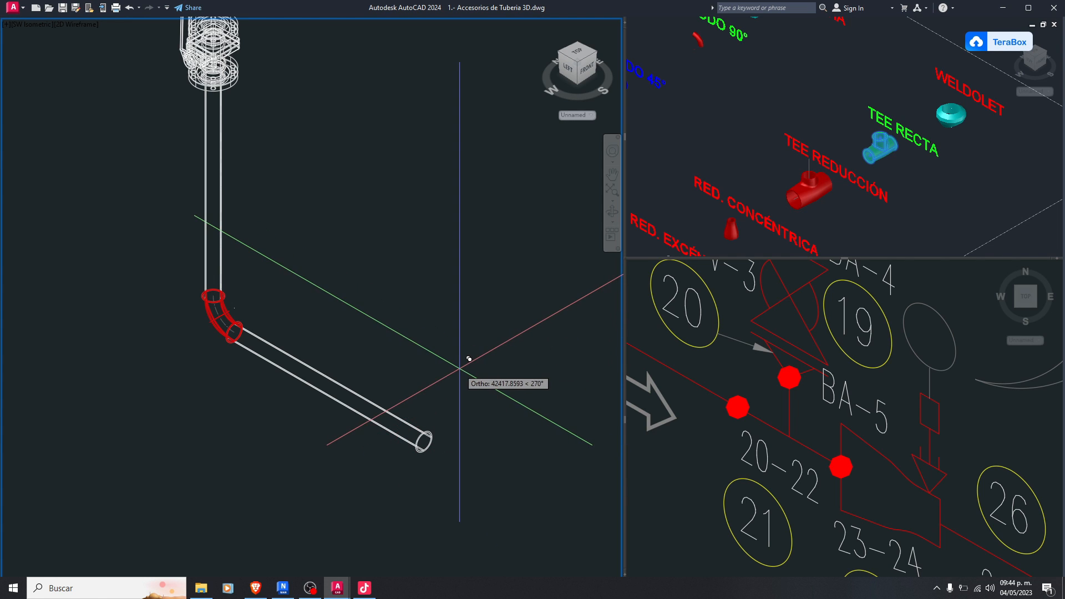
pyautogui.click(482, 437)
pyautogui.press('Return')
# Set the nominal size of the copied straight tee to 3"Ø
pyautogui.scroll(5, 482, 437)
pyautogui.click(421, 344)
pyautogui.scroll(-3, 331, 319)
pyautogui.scroll(3, 383, 331)
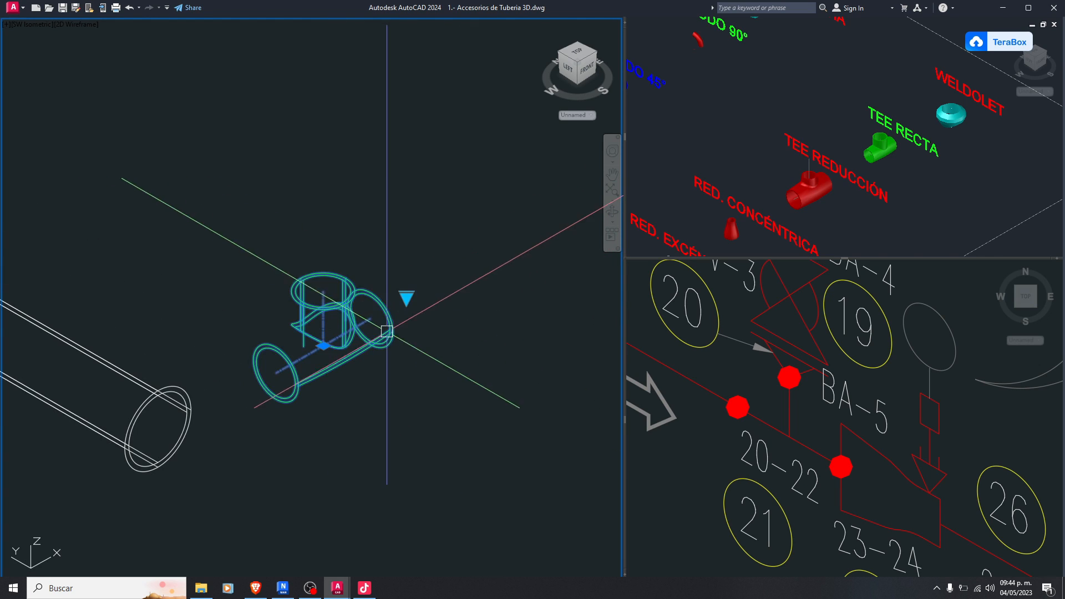
pyautogui.click(407, 294)
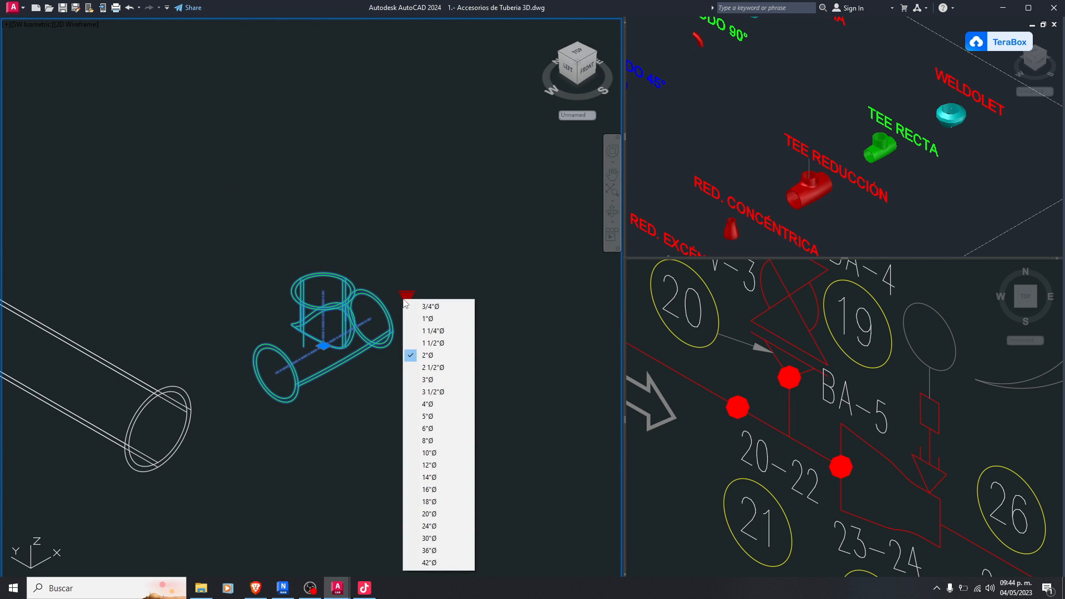
pyautogui.click(433, 380)
pyautogui.press('Escape')
pyautogui.scroll(-3, 355, 319)
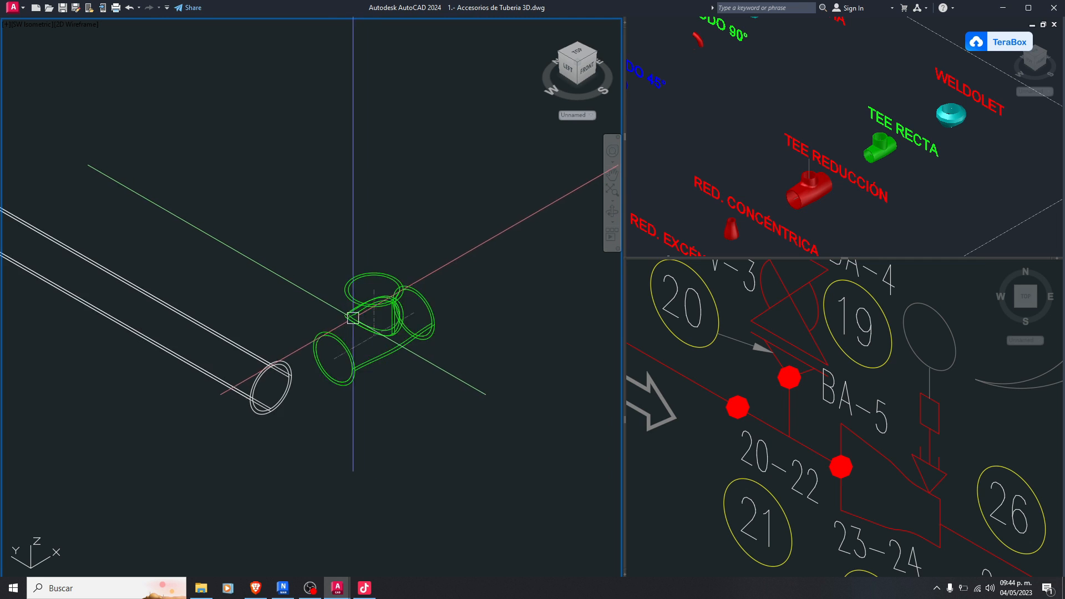
# Rotate the tee about its vertical axis so its run lines up with the horizontal pipe and the branch points up
pyautogui.scroll(-3, 413, 311)
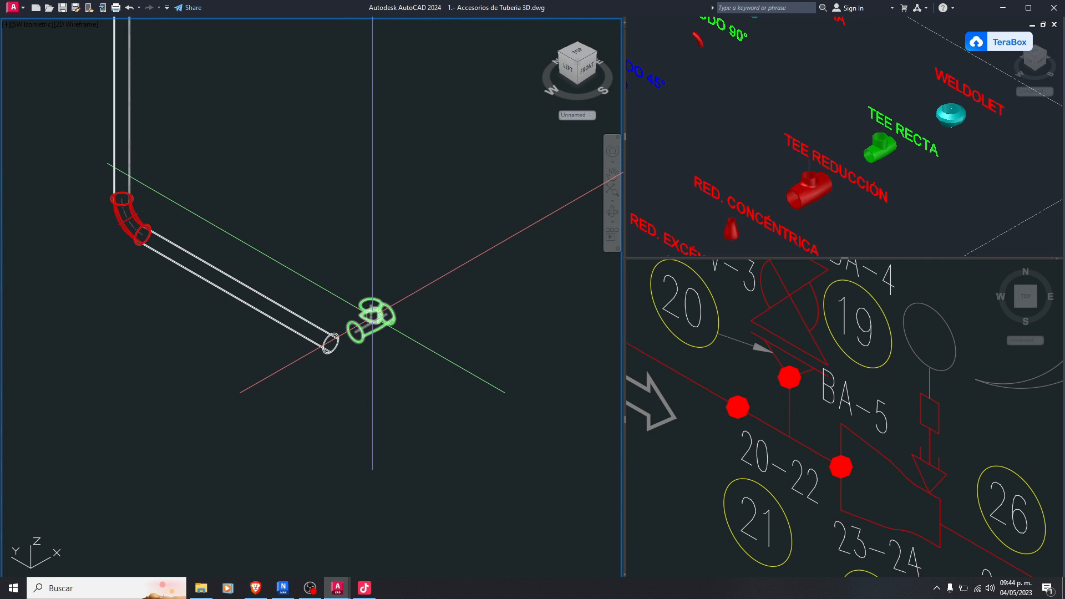
pyautogui.write('3dmove')
pyautogui.press('Return')
pyautogui.click(380, 321)
pyautogui.press('Return')
pyautogui.click(401, 304)
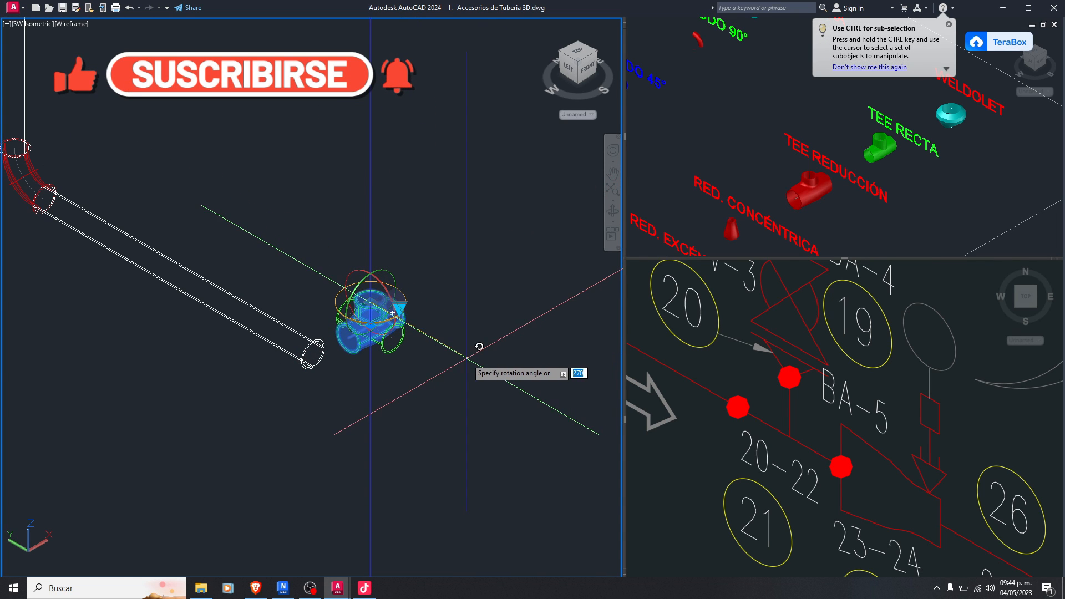
pyautogui.click(479, 346)
# Move the tee by its near end centre onto the centre of the horizontal pipe's free end
pyautogui.scroll(4, 350, 325)
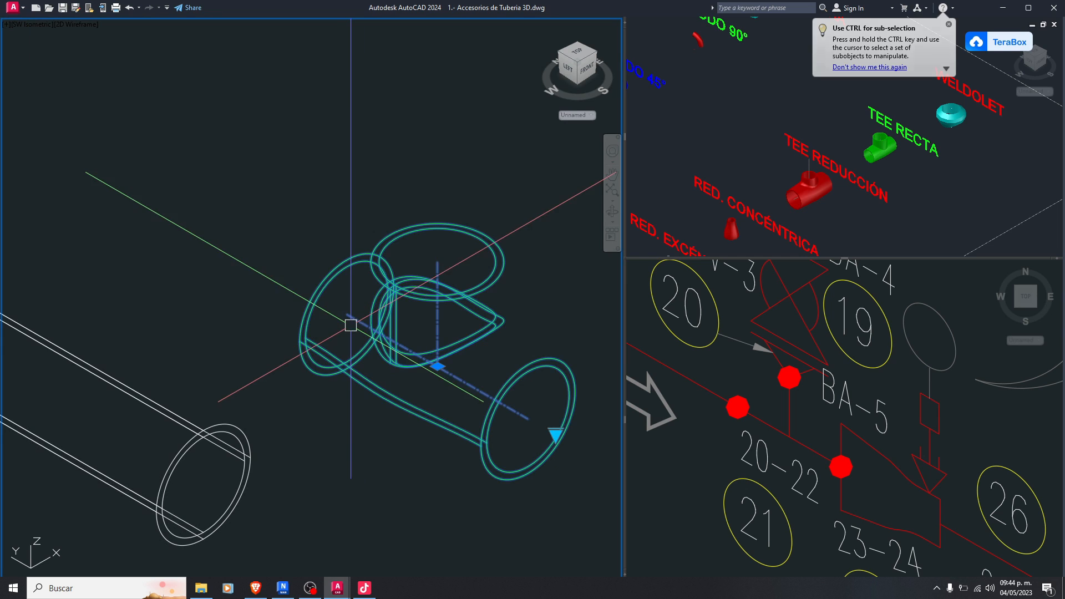
pyautogui.write('m')
pyautogui.press('Return')
pyautogui.scroll(3, 349, 330)
pyautogui.click(347, 332)
pyautogui.scroll(-3, 391, 297)
pyautogui.scroll(5, 327, 366)
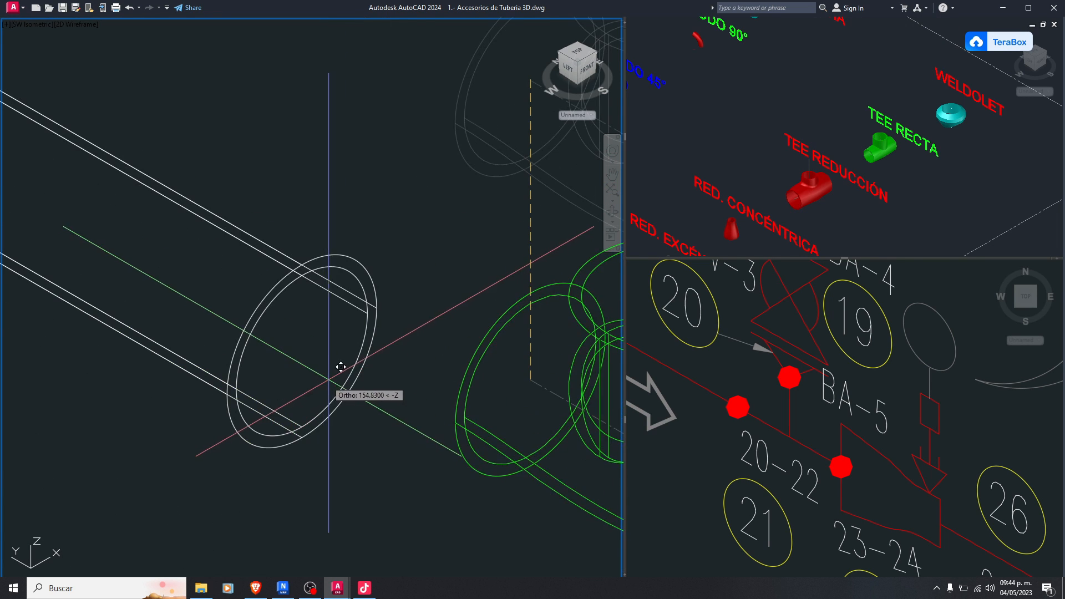
pyautogui.click(302, 351)
pyautogui.scroll(-5, 392, 314)
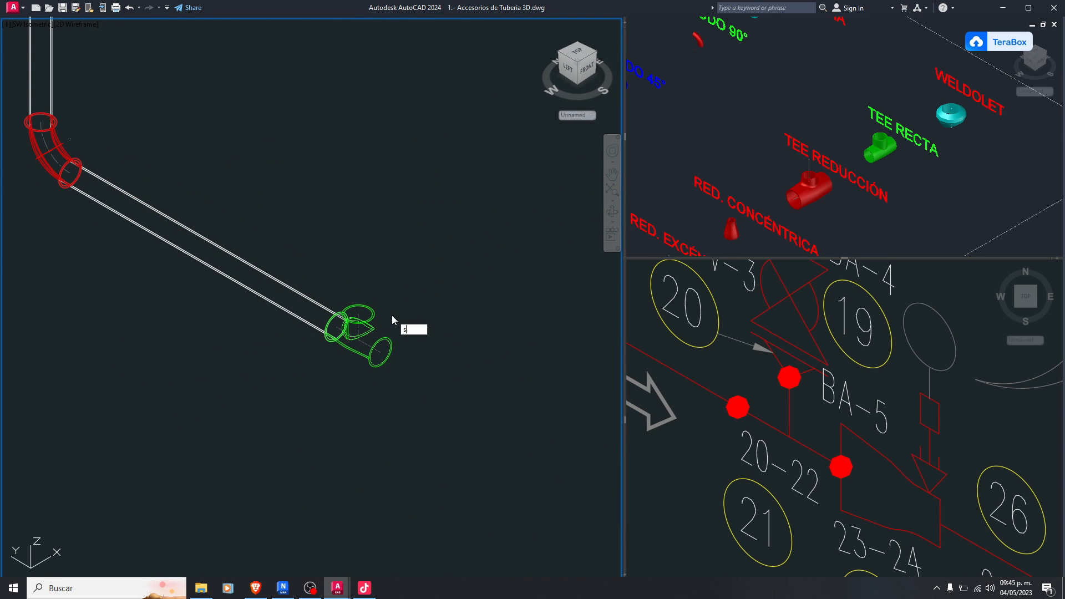
# Display the 3D model in the Realistic visual style with the whole valve, pipe, elbow and tee assembly in view
pyautogui.press('Return')
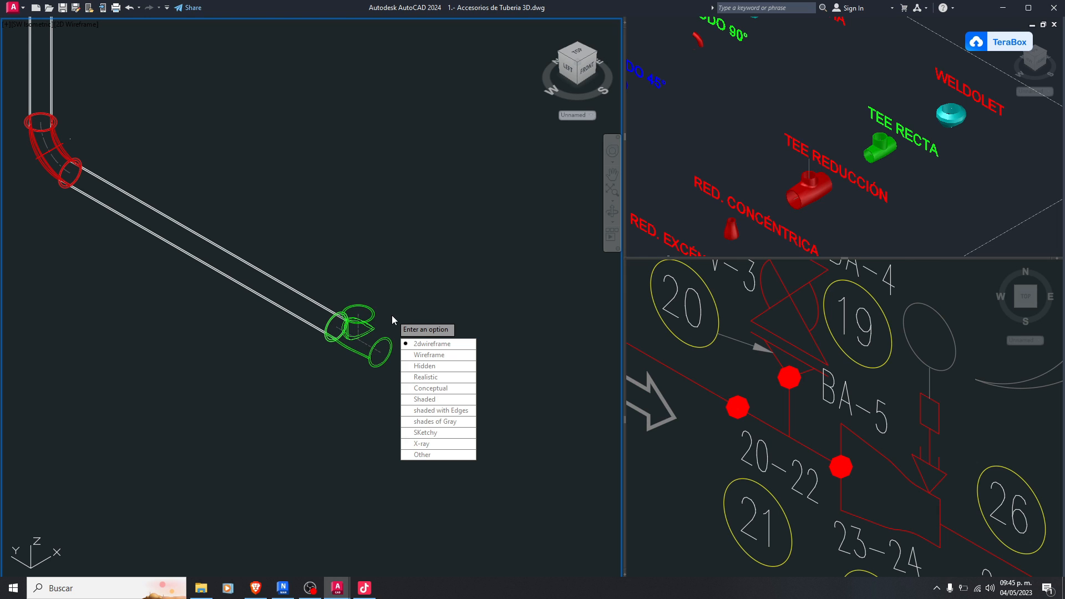
pyautogui.write('r')
pyautogui.press('Return')
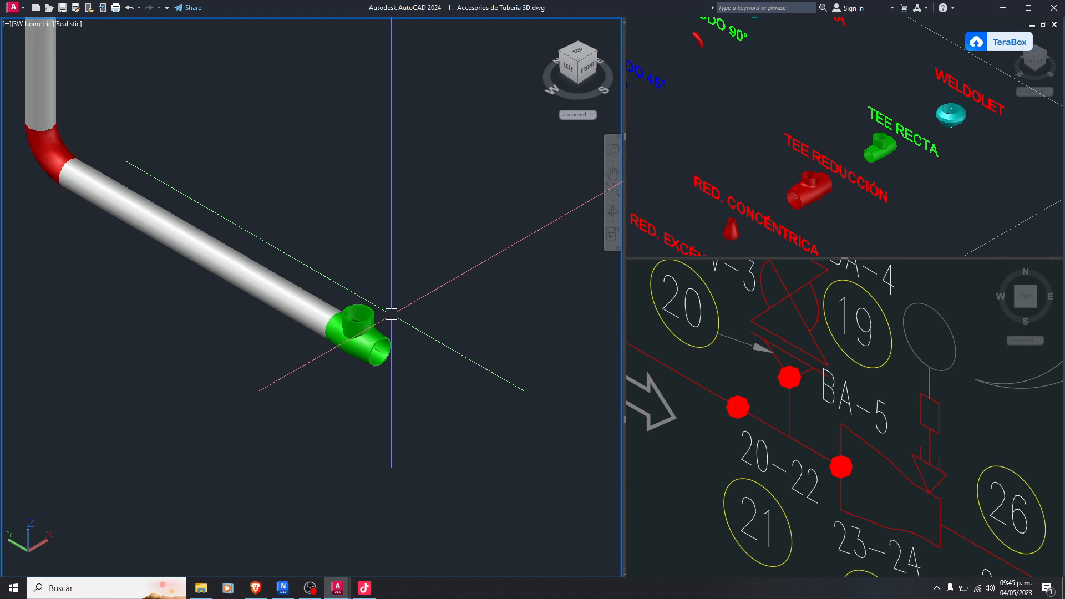
pyautogui.scroll(-5, 391, 315)
pyautogui.scroll(3, 302, 239)
# Review the isometric from the 20-22 branch back up to weld 1 at BA-1 against the modelled assembly
pyautogui.click(823, 410)
pyautogui.scroll(-3, 823, 410)
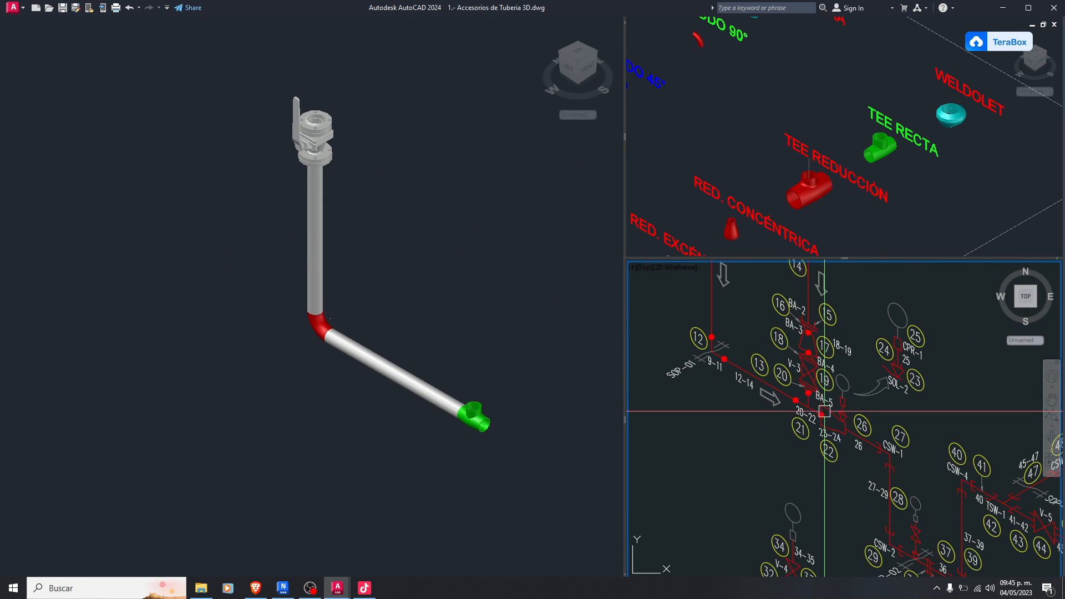
pyautogui.moveTo(783, 333); pyautogui.dragTo(788, 385, button='middle')
pyautogui.moveTo(704, 166); pyautogui.dragTo(710, 283, button='middle')
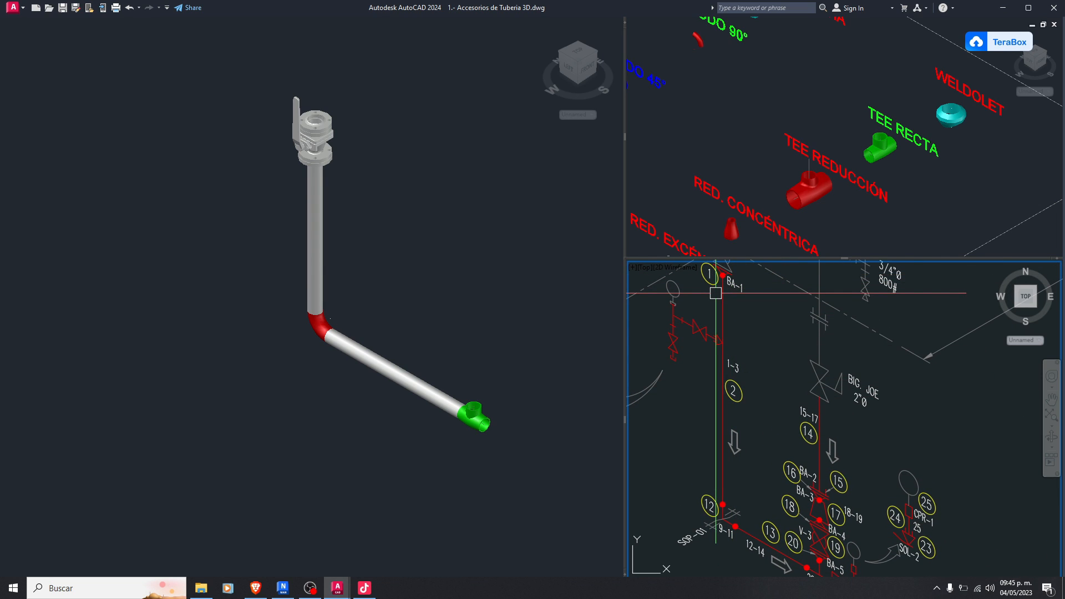
# Examine the isometric from weld BA-1 to pieces 20-27 and the materials table for the fitting that follows the straight tee
pyautogui.moveTo(715, 292); pyautogui.dragTo(719, 341, button='middle')
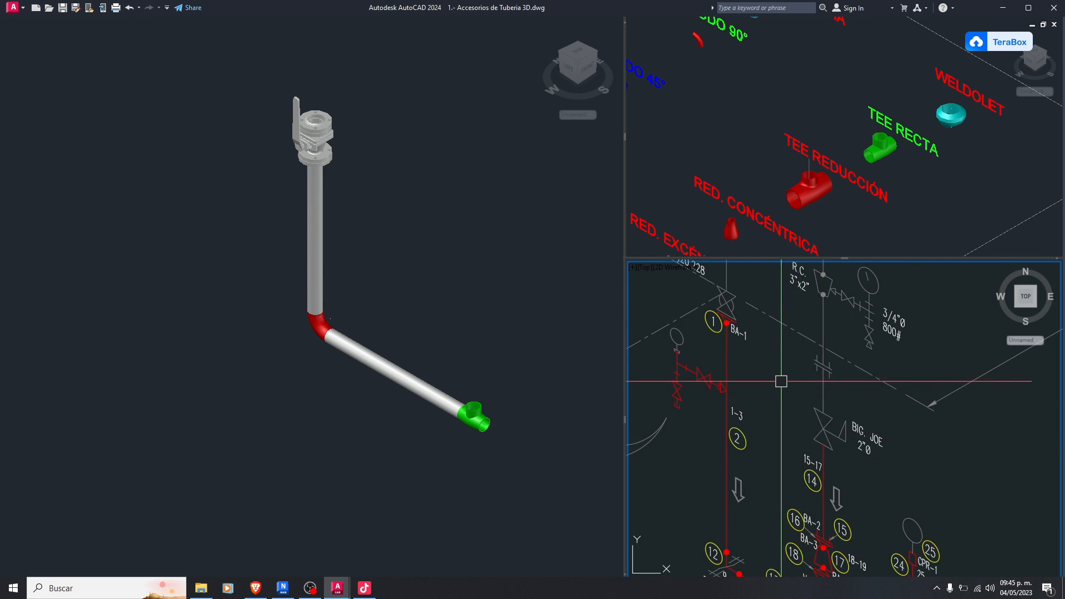
pyautogui.moveTo(734, 479); pyautogui.dragTo(776, 343, button='middle')
pyautogui.scroll(5, 834, 400)
pyautogui.moveTo(834, 400); pyautogui.dragTo(789, 409, button='middle')
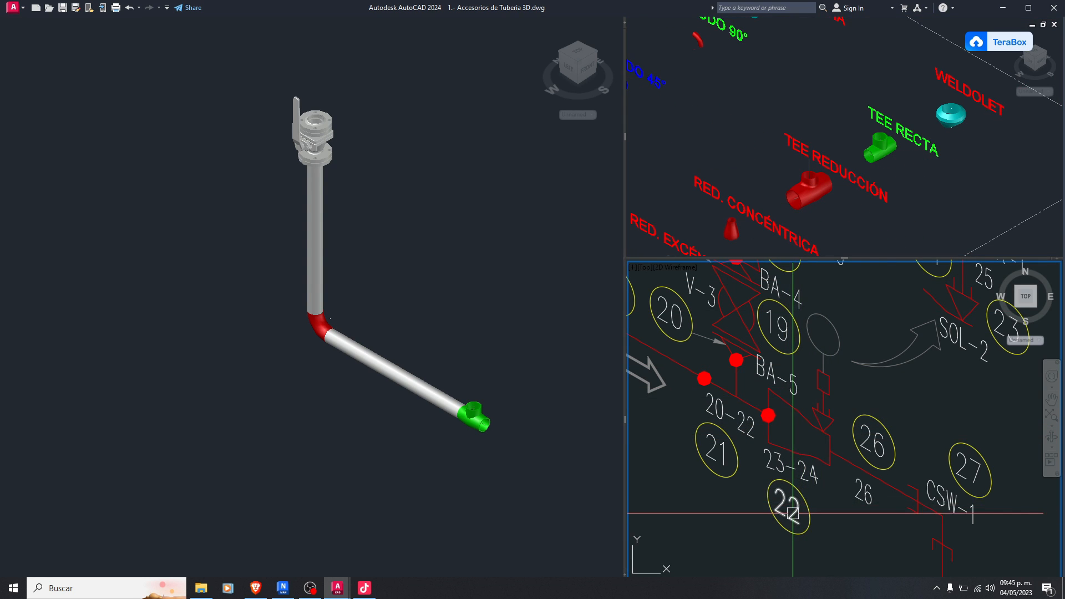
pyautogui.scroll(4, 792, 513)
pyautogui.scroll(-6, 791, 493)
pyautogui.scroll(5, 843, 310)
pyautogui.scroll(2, 864, 427)
pyautogui.moveTo(788, 574); pyautogui.dragTo(684, 515, button='middle')
pyautogui.moveTo(897, 462); pyautogui.dragTo(818, 458, button='middle')
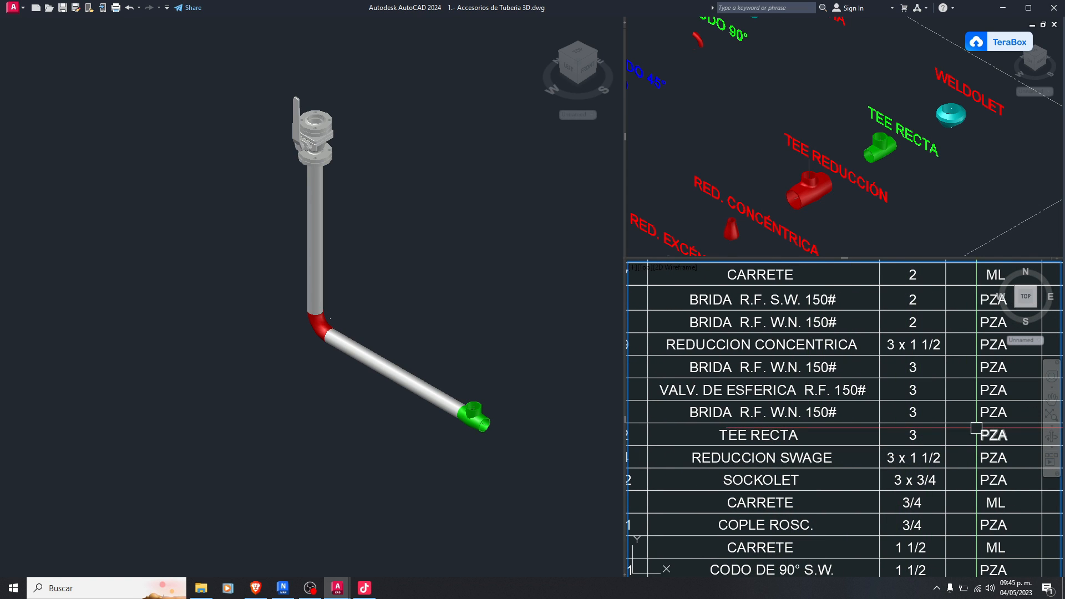
# Copy the RED. CONCÉNTRICA fitting from the 3D library to a spot beside the open end of the tee
pyautogui.click(829, 203)
pyautogui.scroll(-8, 819, 397)
pyautogui.scroll(10, 787, 399)
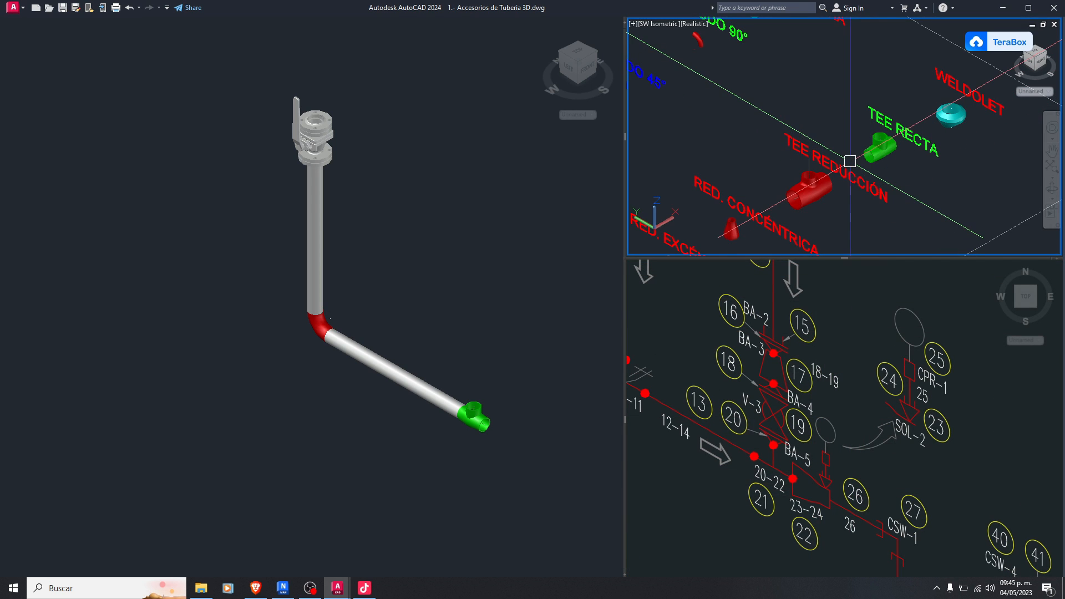
pyautogui.scroll(-2, 794, 109)
pyautogui.moveTo(792, 221); pyautogui.dragTo(815, 176, button='middle')
pyautogui.scroll(6, 810, 167)
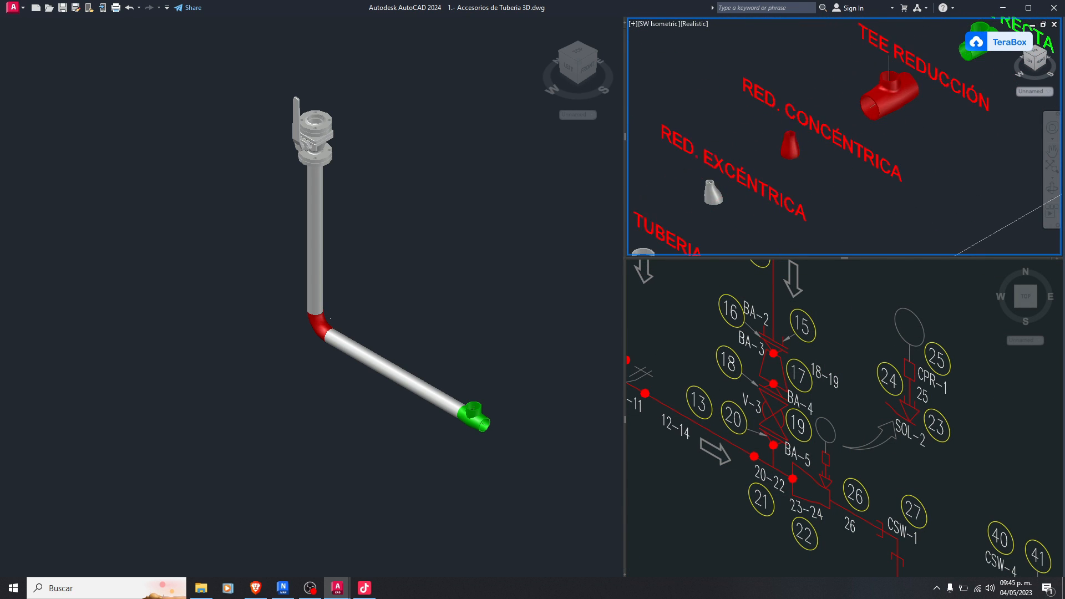
pyautogui.click(814, 188)
pyautogui.write('m')
pyautogui.press('space')
pyautogui.scroll(2, 815, 186)
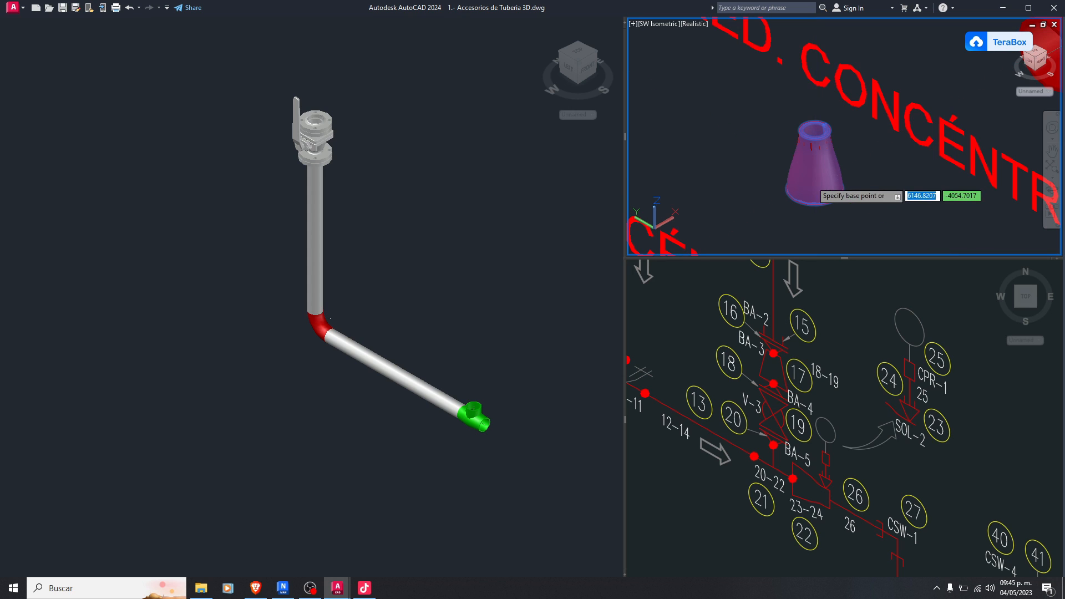
pyautogui.click(478, 285)
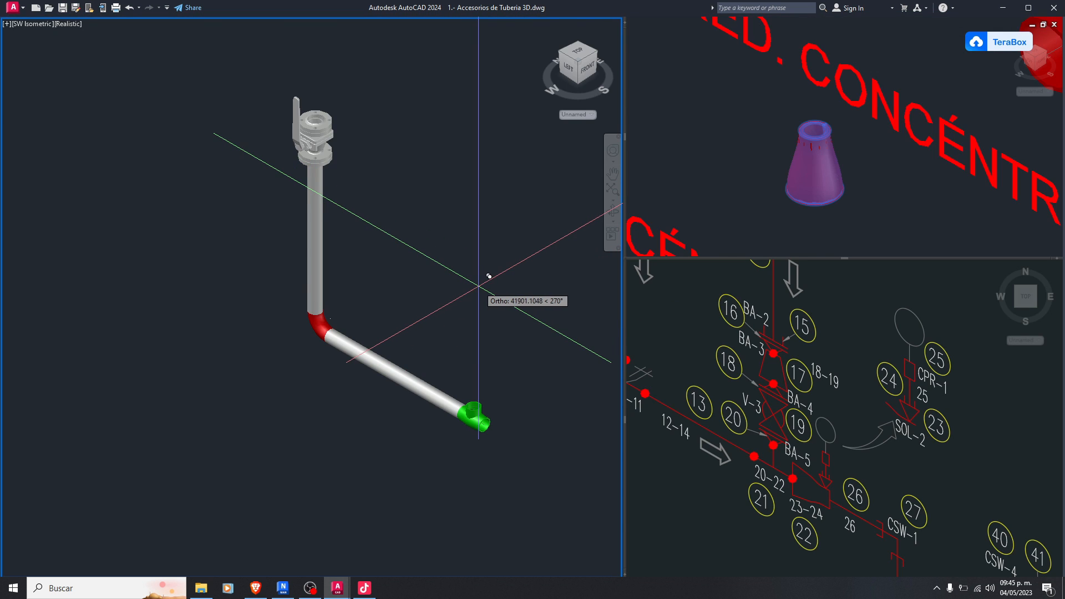
pyautogui.scroll(8, 471, 377)
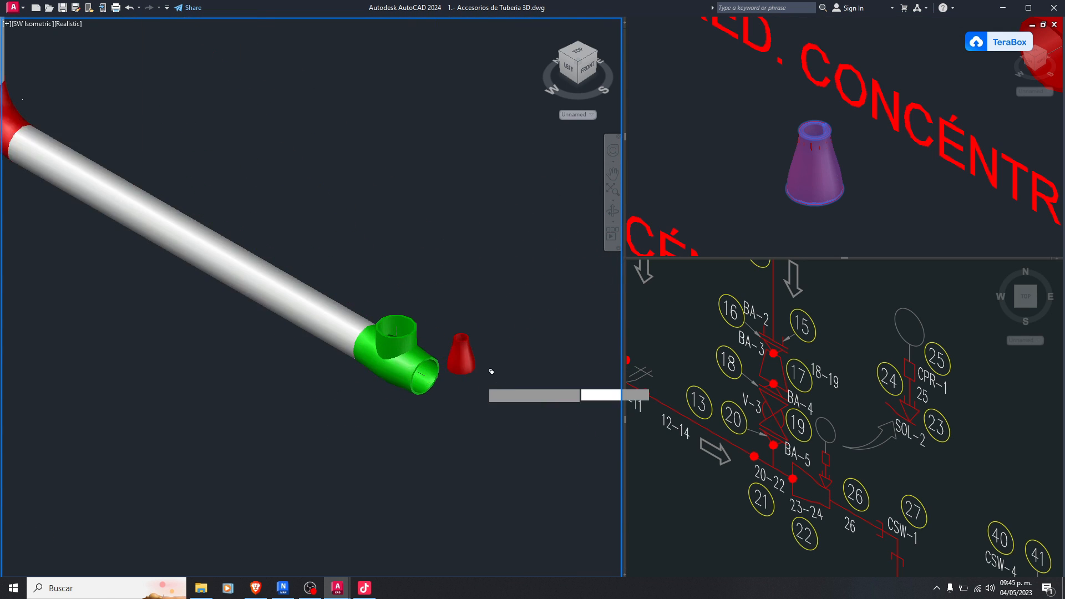
pyautogui.click(498, 388)
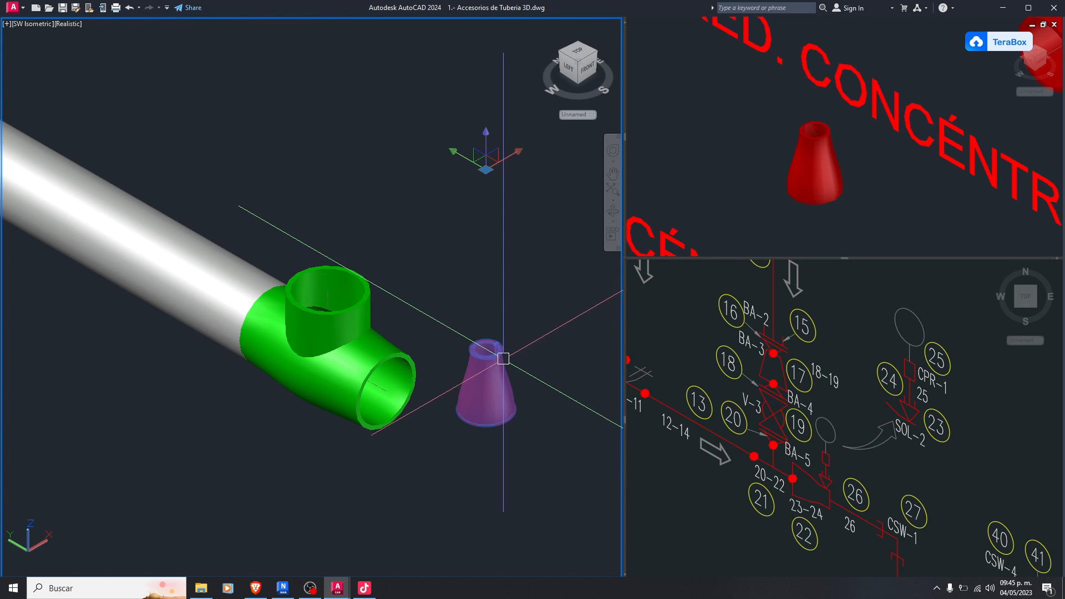
# Switch the model to 2D Wireframe and set the copied concentric reducer's size to 3 x 1-1/2"
pyautogui.press('Return')
pyautogui.write('2')
pyautogui.press('Return')
pyautogui.click(506, 408)
pyautogui.click(486, 411)
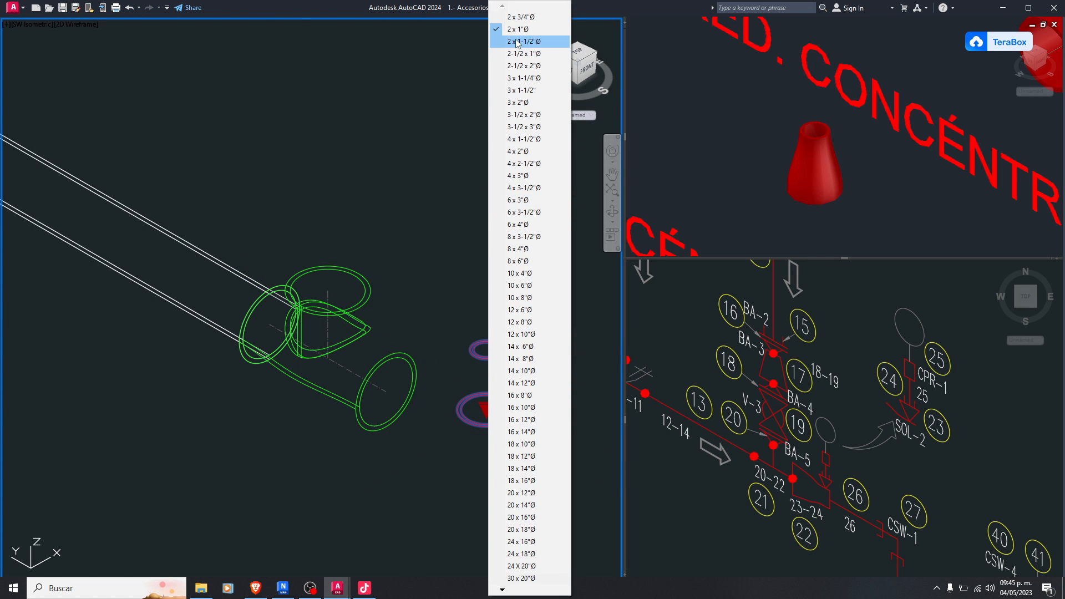
pyautogui.click(519, 91)
pyautogui.scroll(-2, 440, 357)
pyautogui.press('Escape')
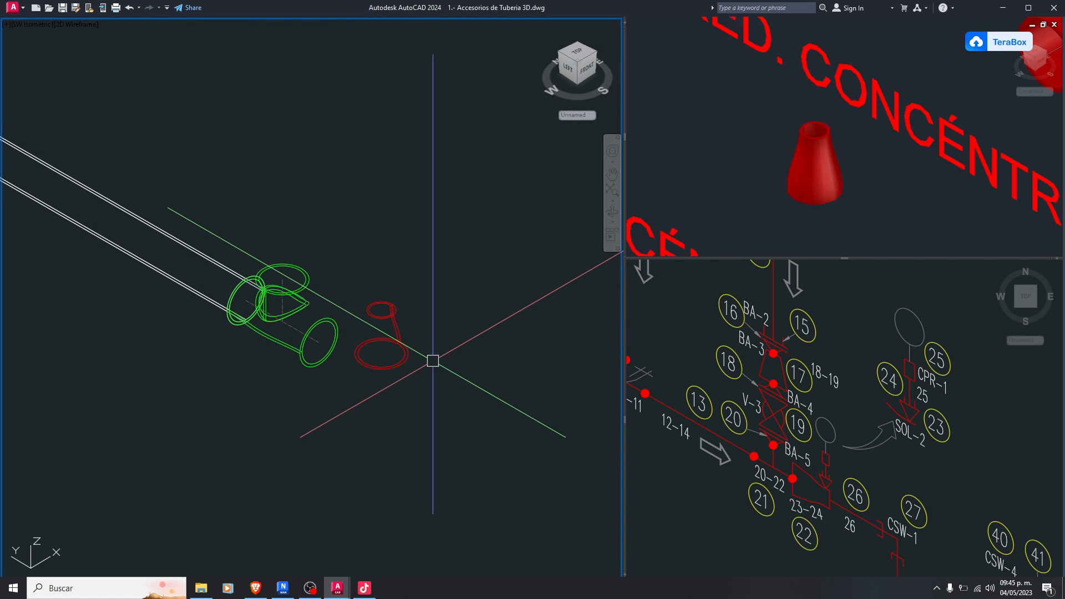
# Rotate the concentric reducer 90° about the X axis so it lines up with the tee's run
pyautogui.press('Return')
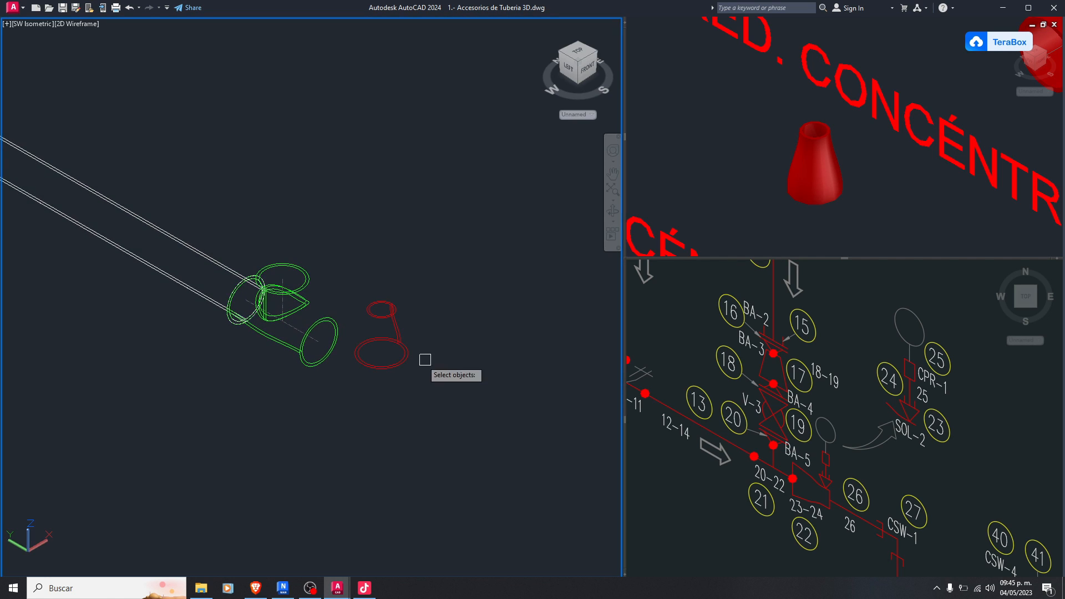
pyautogui.click(398, 354)
pyautogui.press('Return')
pyautogui.click(360, 177)
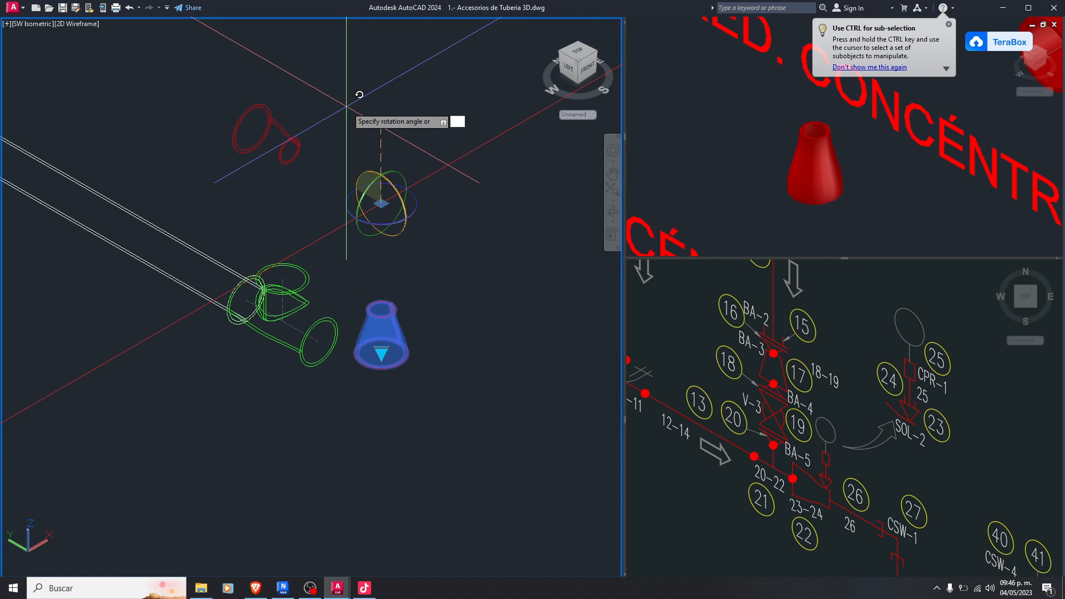
pyautogui.write('90')
pyautogui.press('Return')
# Move the reducer by the centre of its large end onto the centre of the tee's open run end
pyautogui.click(260, 128)
pyautogui.scroll(2, 248, 106)
pyautogui.write('m')
pyautogui.press('Return')
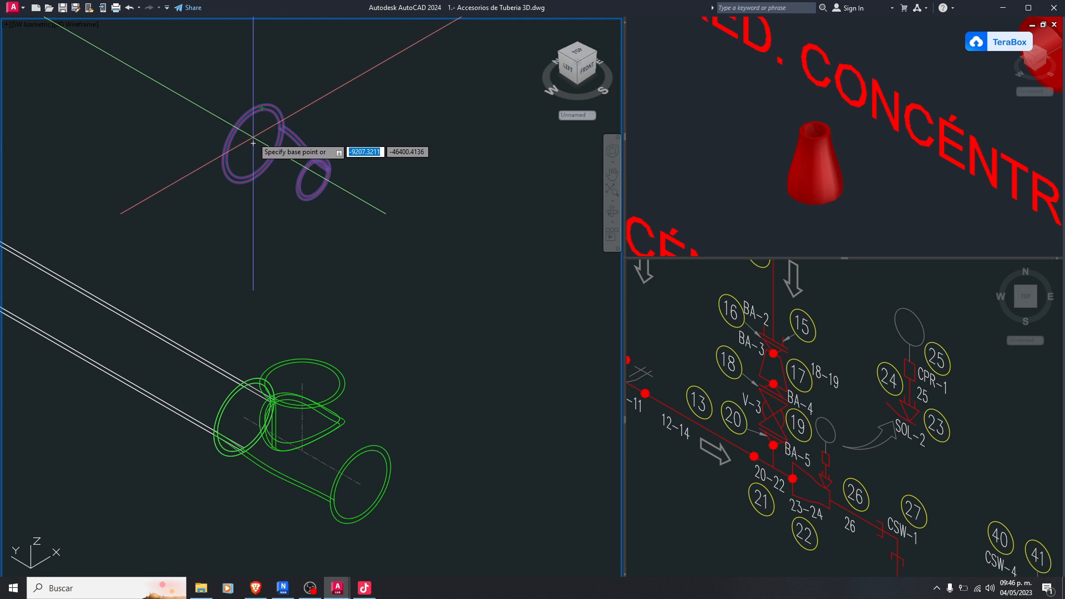
pyautogui.click(253, 145)
pyautogui.scroll(-4, 289, 125)
pyautogui.scroll(4, 315, 249)
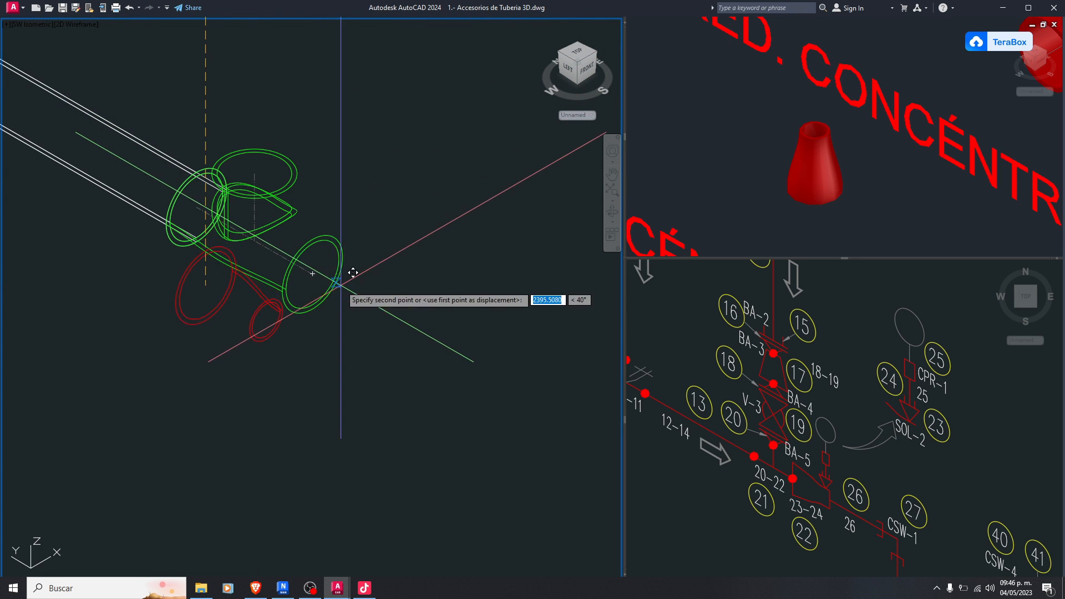
pyautogui.click(314, 273)
pyautogui.scroll(-3, 382, 325)
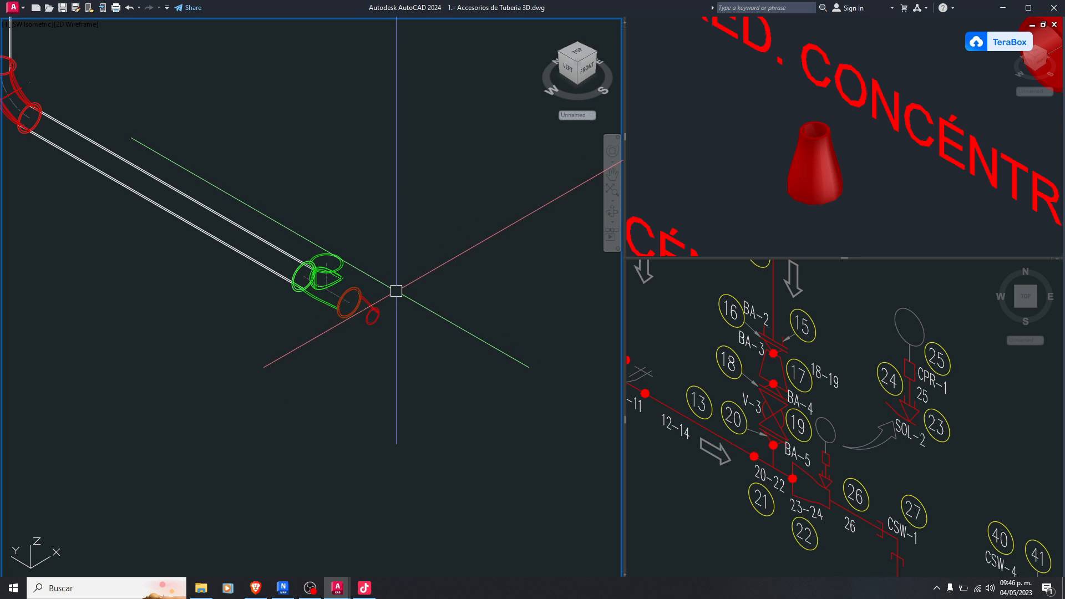
# Display the 3D model in the Realistic visual style with the whole assembly in view
pyautogui.write('sha')
pyautogui.press('Return')
pyautogui.write('r')
pyautogui.press('Return')
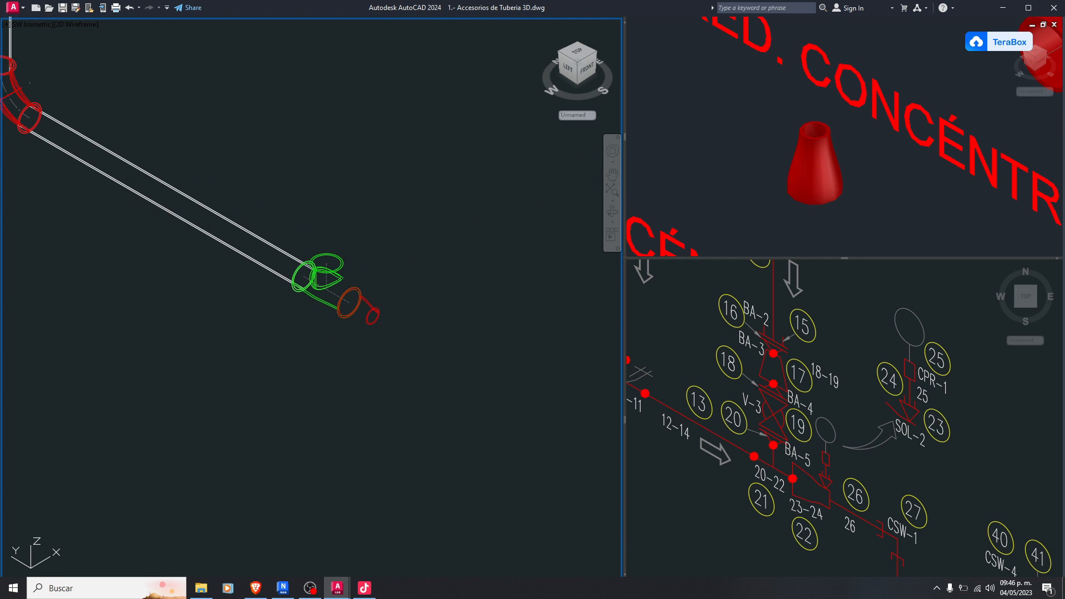
pyautogui.scroll(-4, 409, 325)
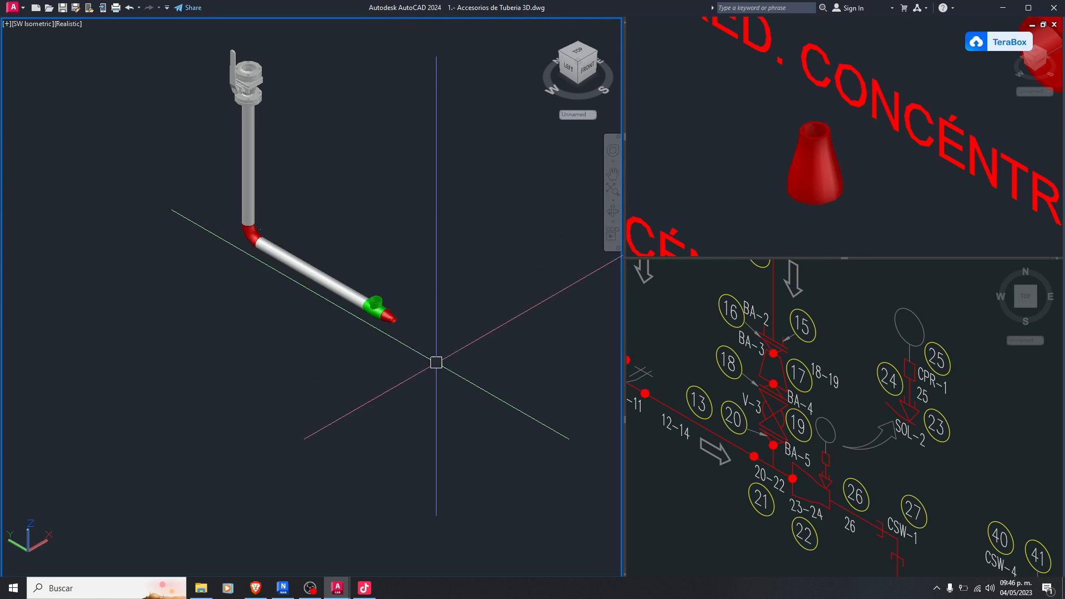
# Examine the isometric around reduction 23-24 and valve V-3 between BA-2 and BA-5
pyautogui.click(863, 451)
pyautogui.scroll(6, 842, 477)
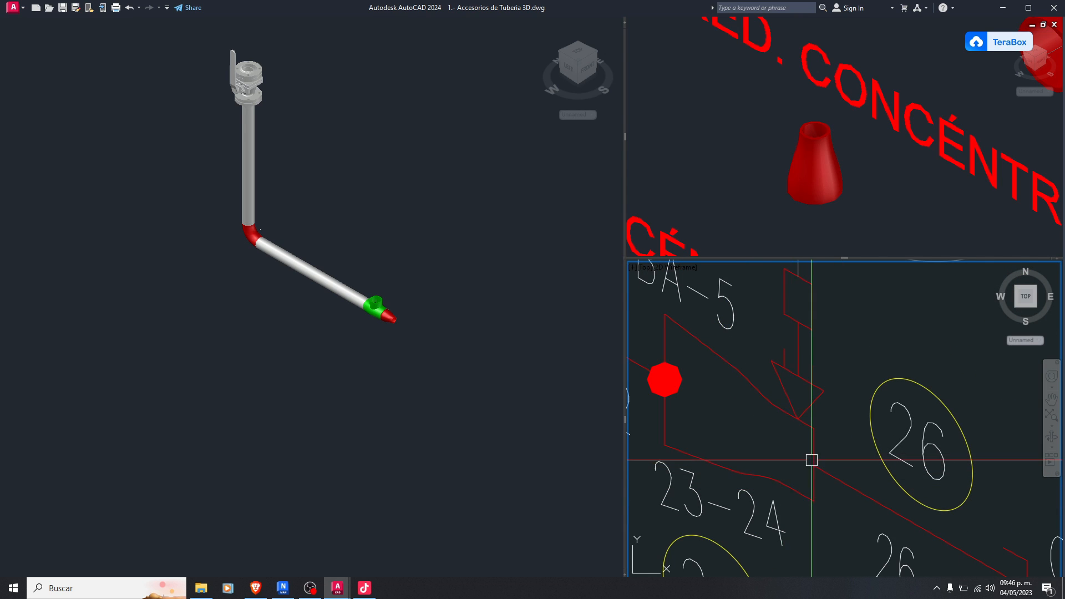
pyautogui.scroll(-5, 807, 458)
pyautogui.scroll(4, 781, 446)
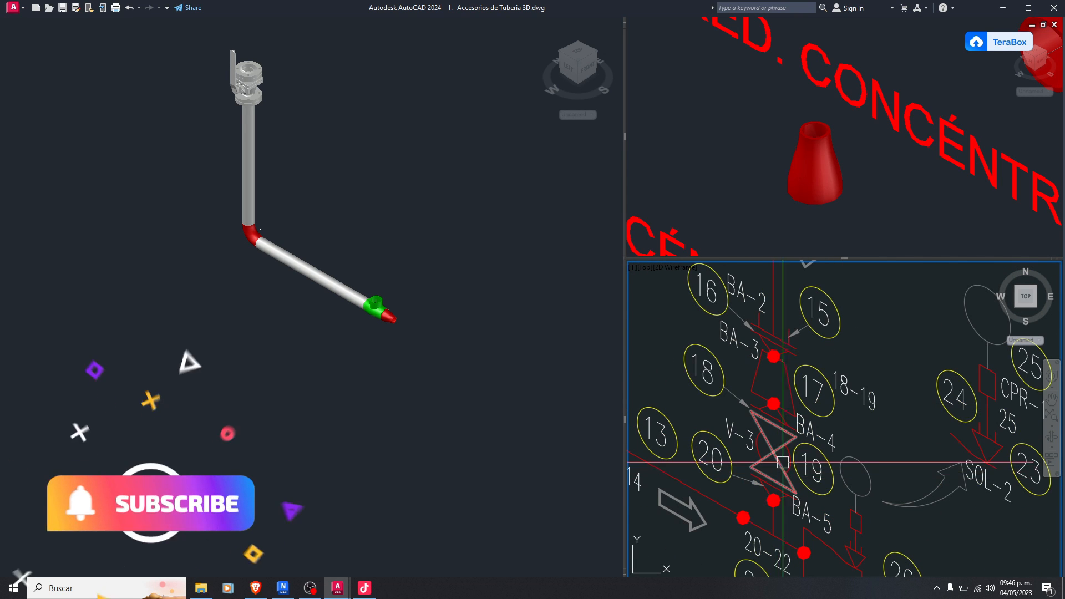
pyautogui.click(314, 228)
pyautogui.scroll(-2, 266, 229)
pyautogui.scroll(4, 288, 161)
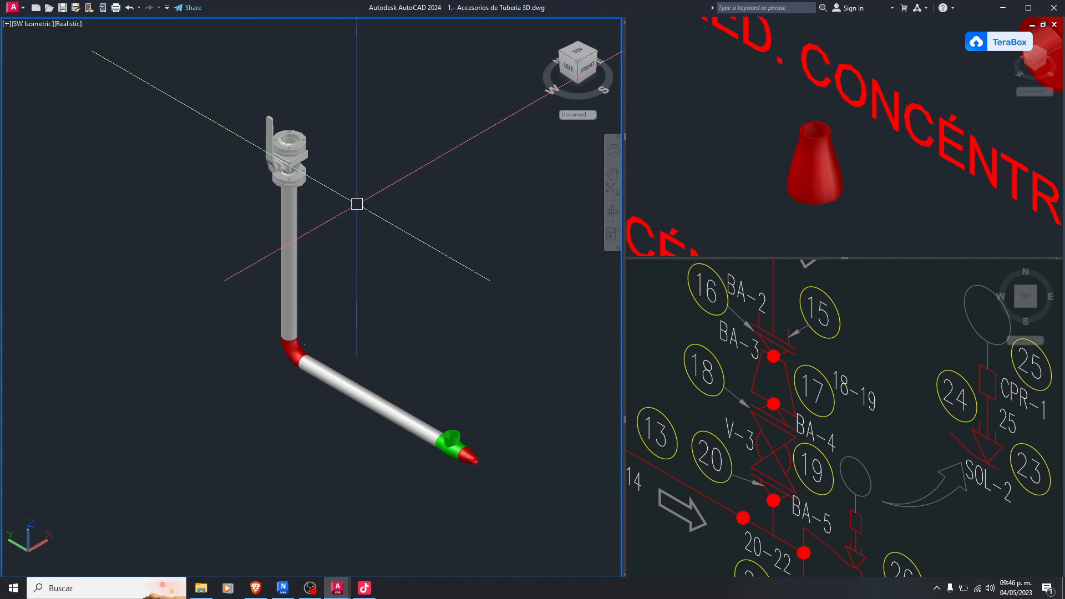
pyautogui.click(211, 76)
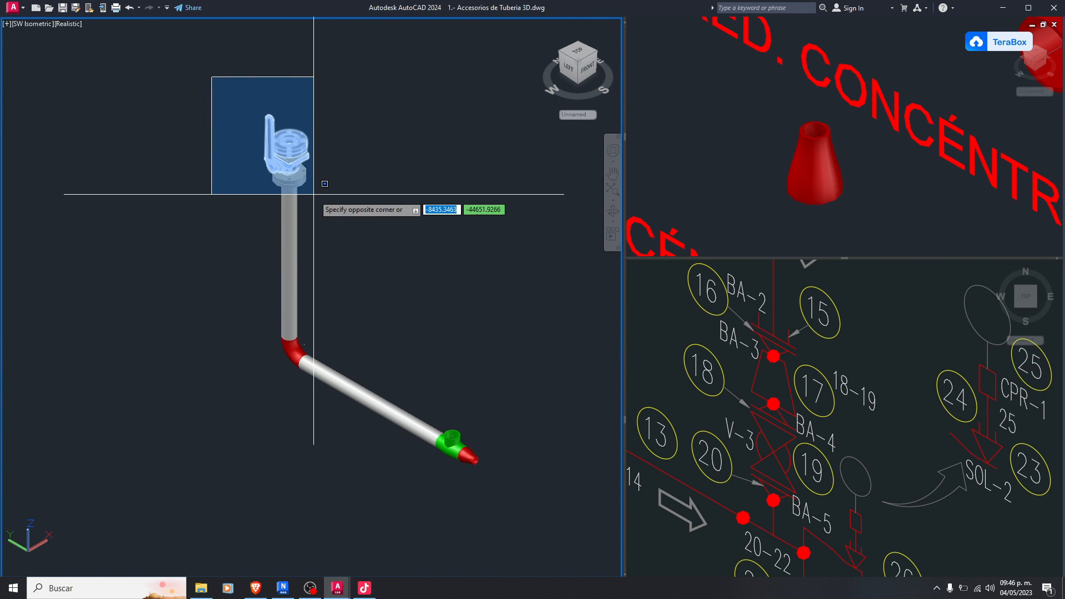
pyautogui.click(370, 208)
pyautogui.press('Escape')
# Copy the ball valve with its flanges from the top of the vertical pipe to free space beside the tee and reducer
pyautogui.click(222, 75)
pyautogui.click(339, 211)
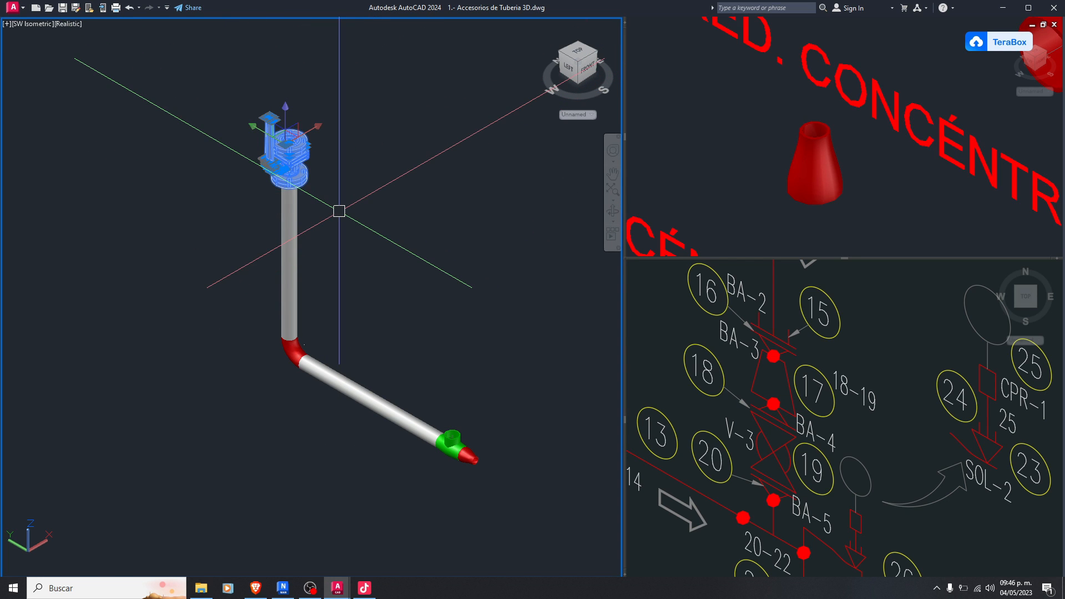
pyautogui.press('Return')
pyautogui.write('co')
pyautogui.press('Return')
pyautogui.click(331, 170)
pyautogui.scroll(-5, 299, 147)
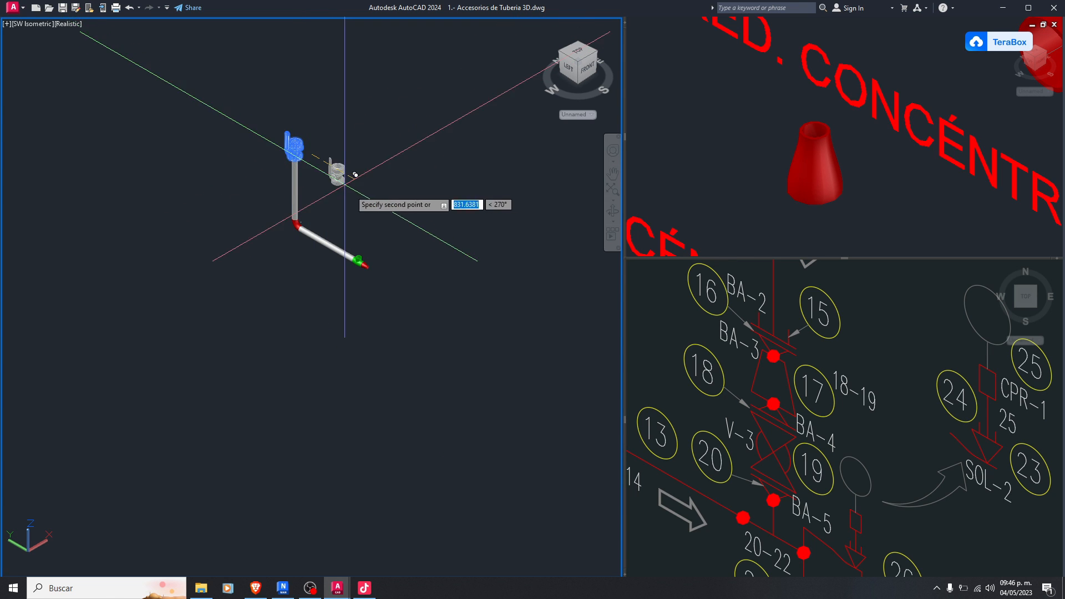
pyautogui.scroll(2, 407, 228)
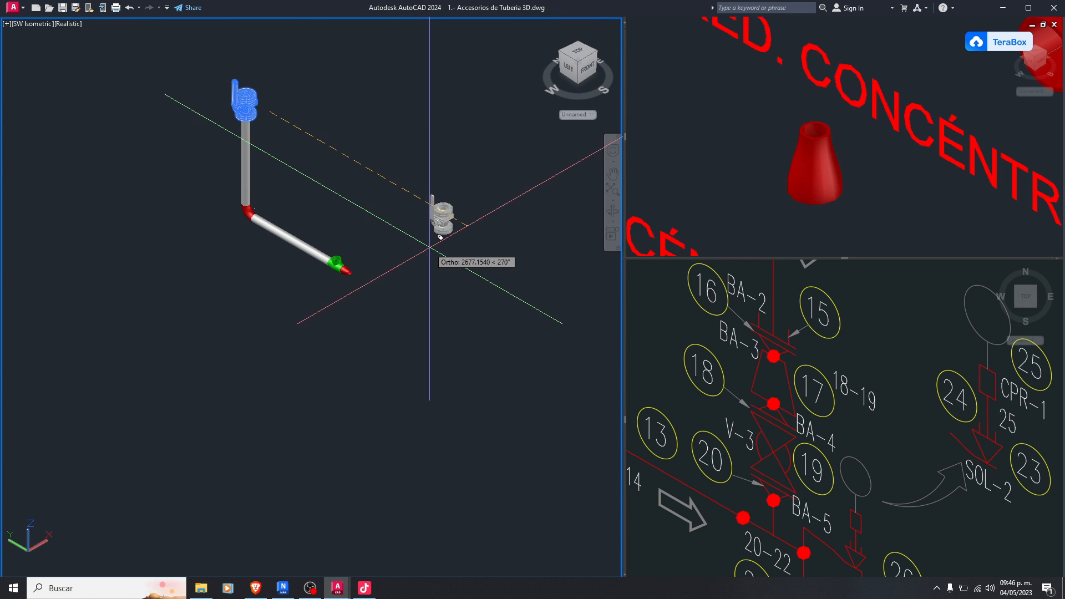
pyautogui.scroll(4, 429, 248)
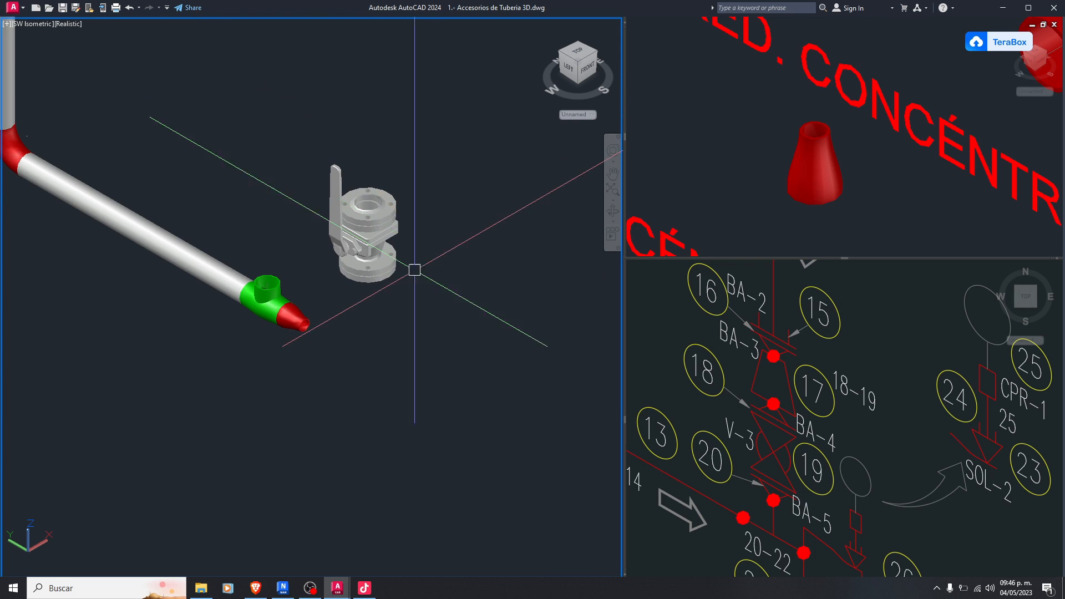
pyautogui.scroll(3, 396, 269)
pyautogui.click(467, 338)
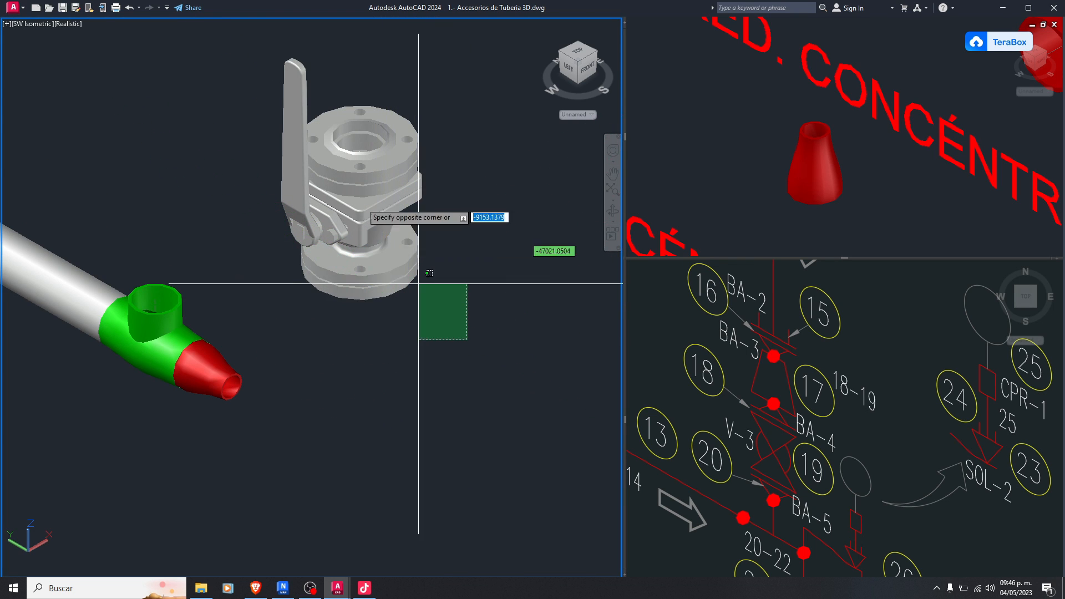
pyautogui.click(269, 101)
pyautogui.write('sha')
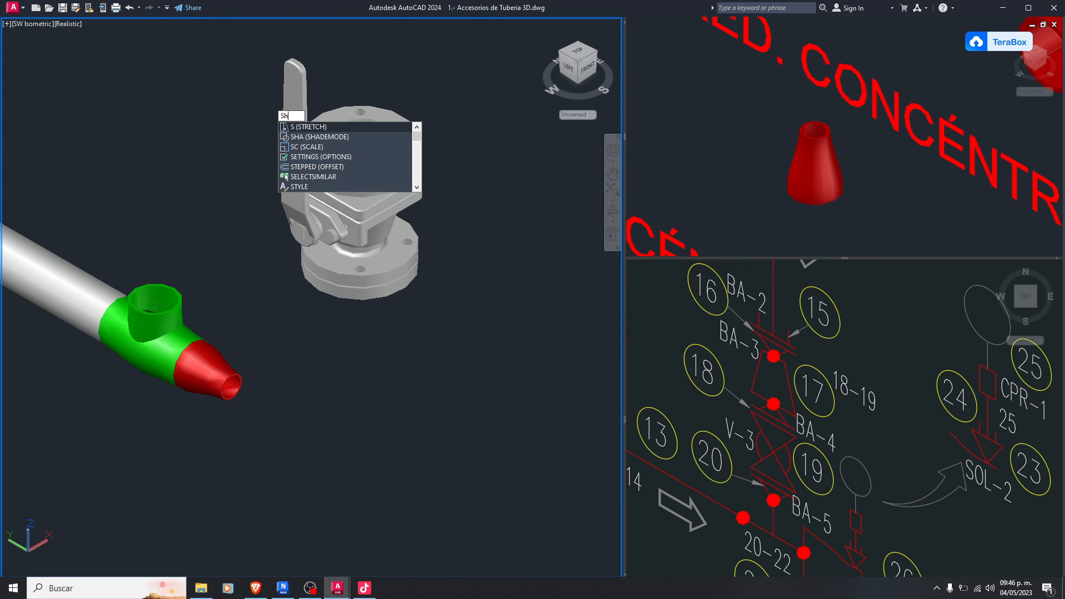
pyautogui.press('Escape')
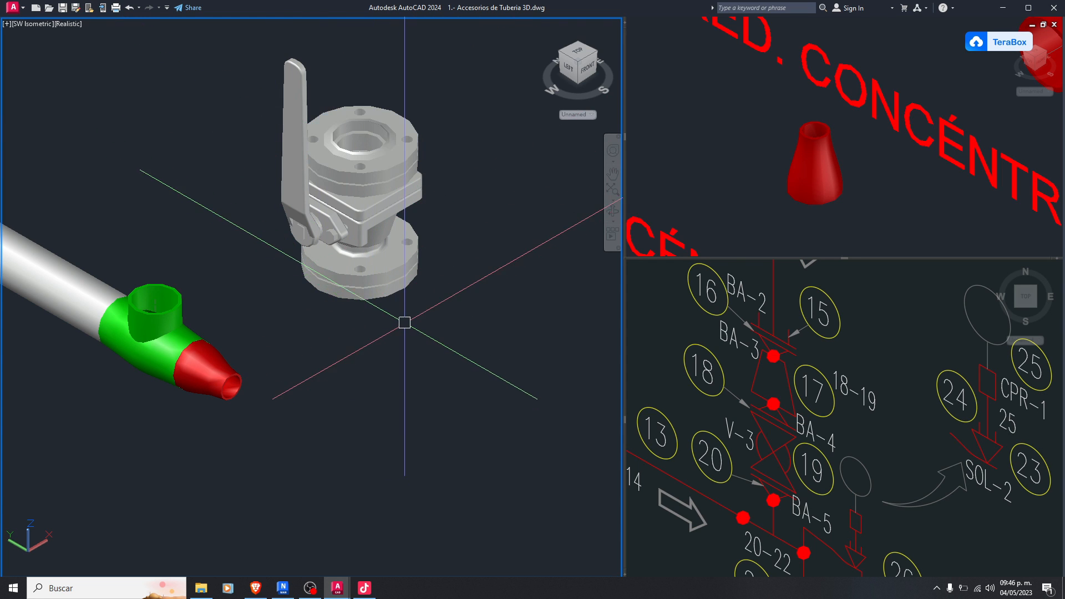
# Examine the library's BRIDA S.W. 150# and BRIDA W.N. 150# flanges against the copied valve and the tee's branch
pyautogui.click(950, 244)
pyautogui.scroll(-6, 861, 164)
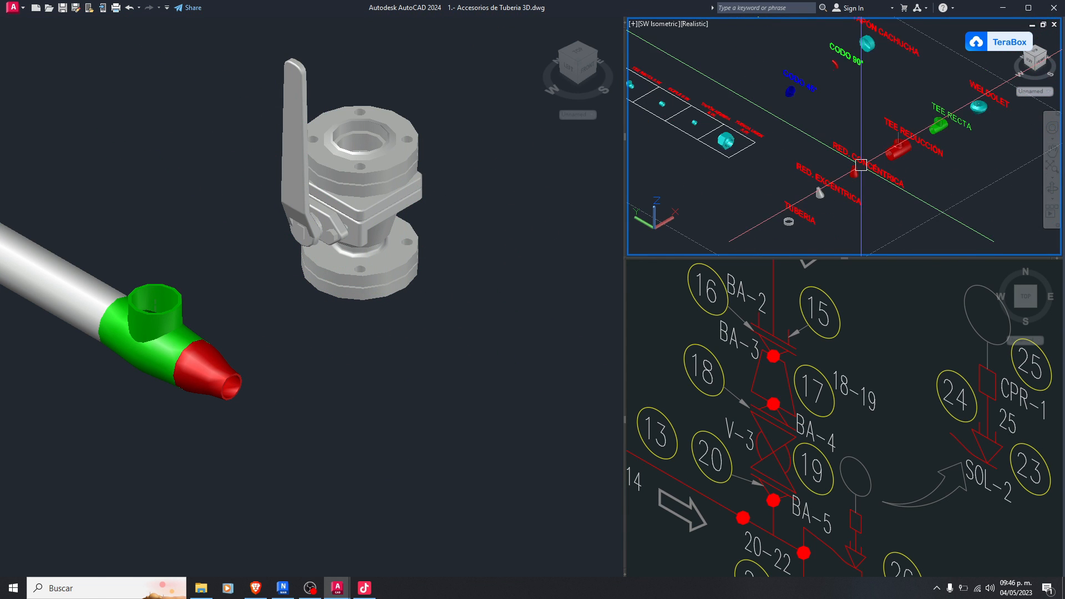
pyautogui.moveTo(846, 74); pyautogui.dragTo(906, 163, button='middle')
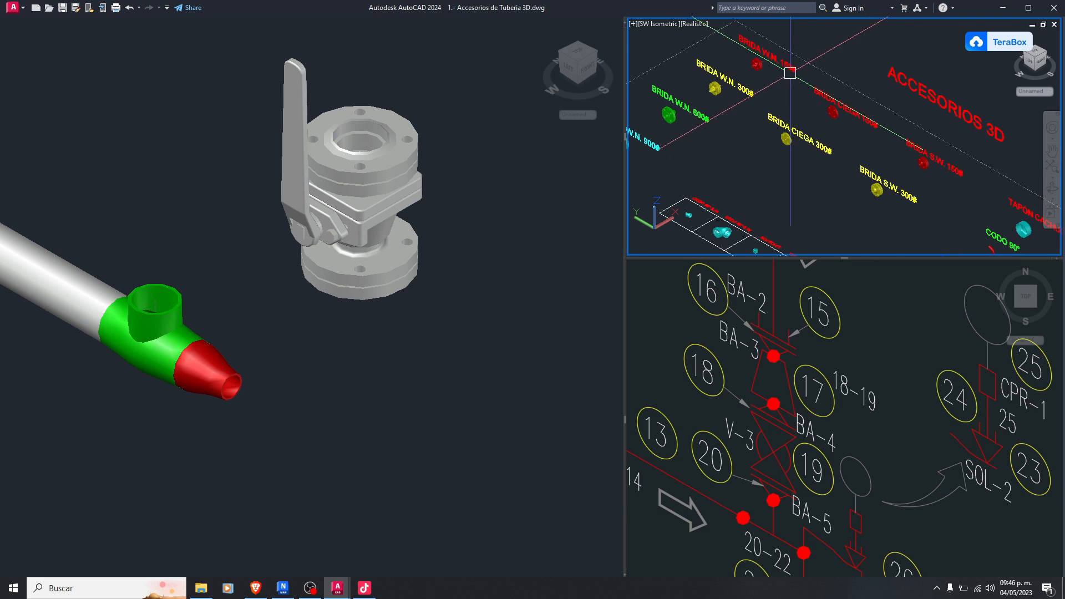
pyautogui.scroll(6, 921, 161)
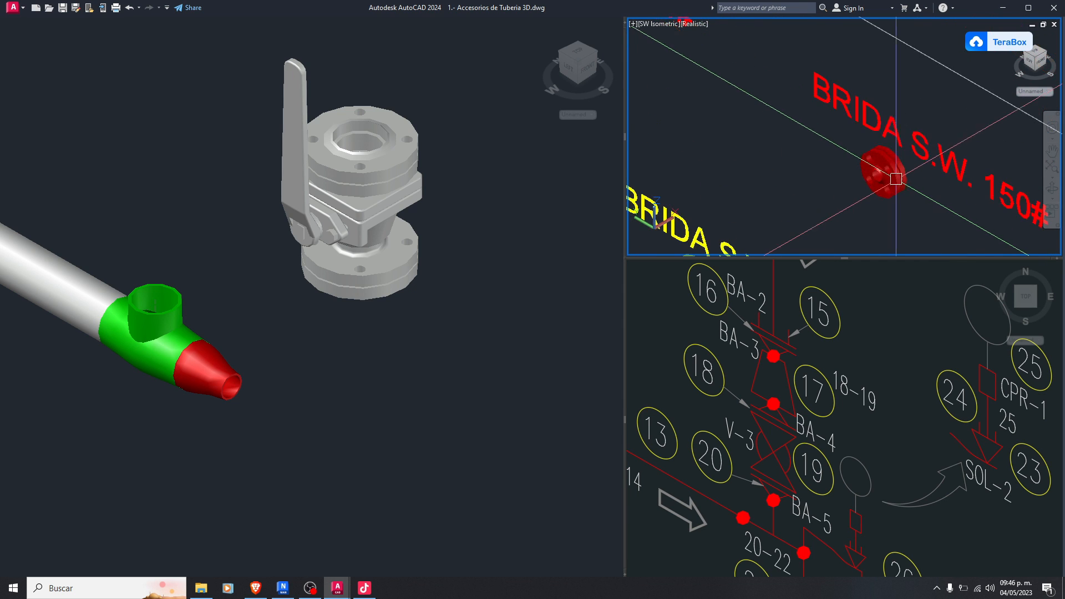
pyautogui.scroll(-4, 889, 182)
pyautogui.moveTo(890, 186); pyautogui.dragTo(939, 214, button='middle')
pyautogui.scroll(4, 813, 129)
pyautogui.scroll(-4, 842, 149)
pyautogui.scroll(5, 761, 94)
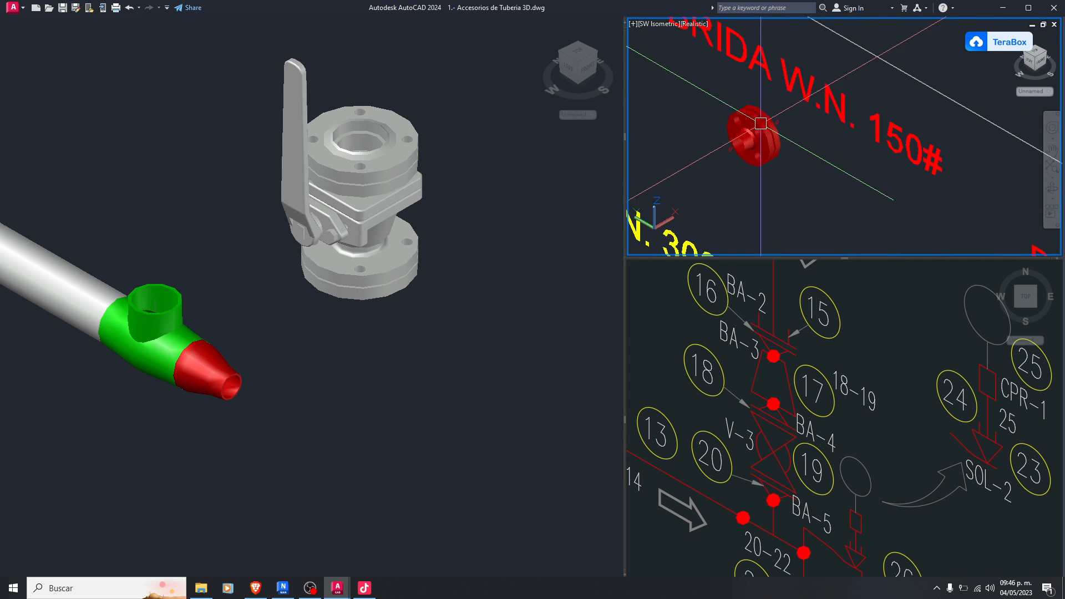
pyautogui.click(443, 198)
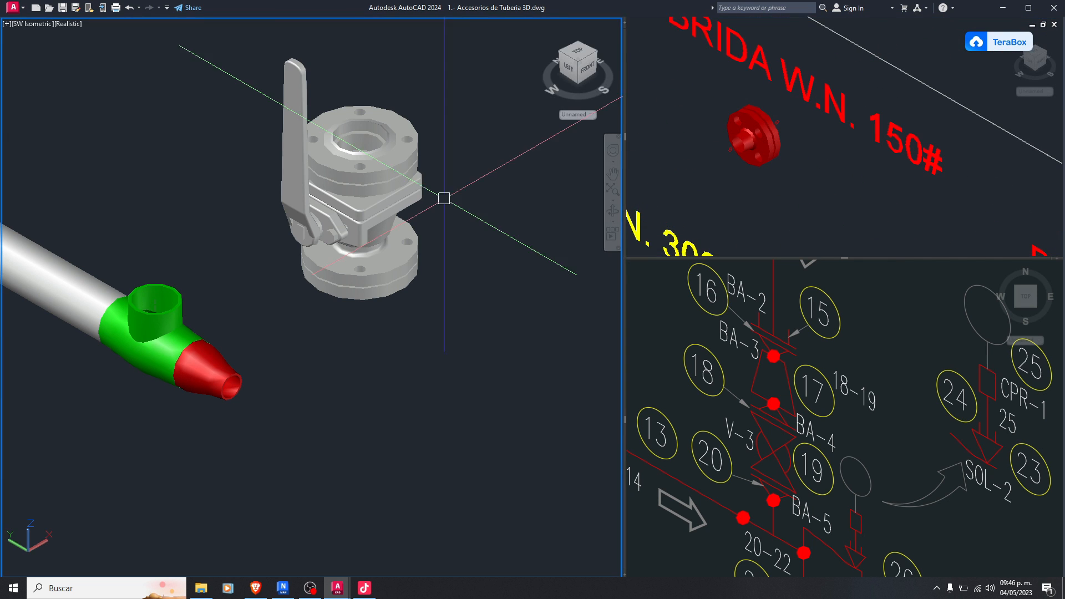
pyautogui.click(183, 302)
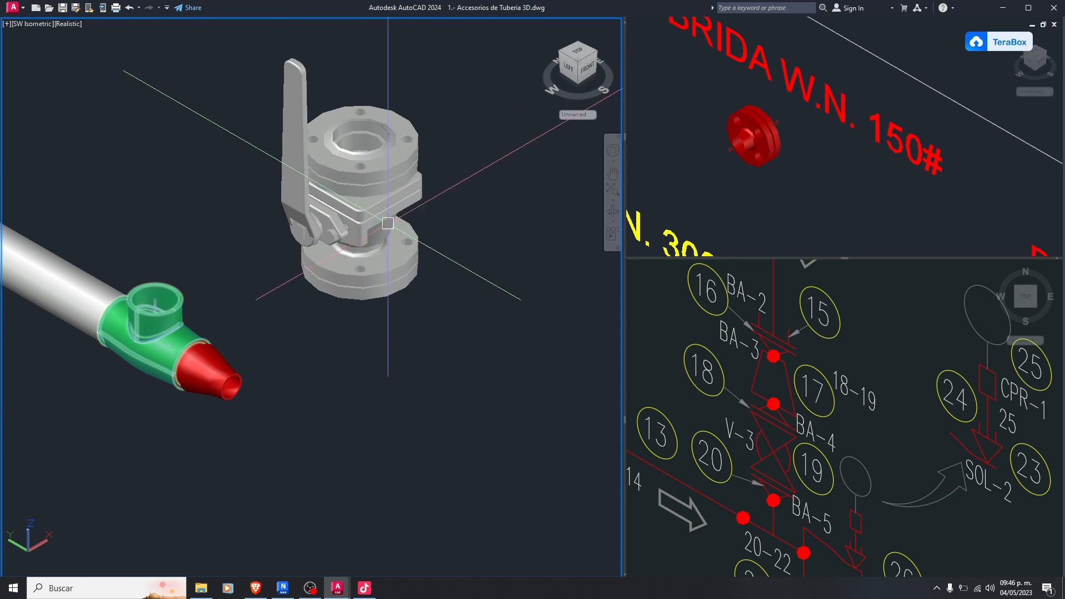
# Display the 3D model in the 2D Wireframe visual style
pyautogui.press('Escape')
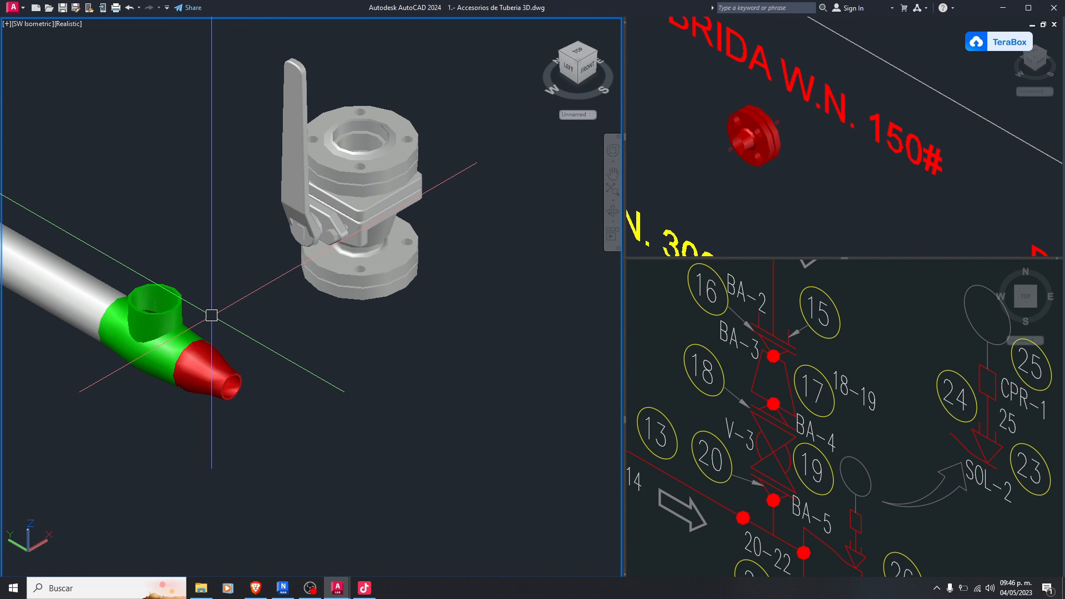
pyautogui.press('Return')
pyautogui.write('2')
pyautogui.press('Return')
# Separate the lower mating flange from the copied ball valve and delete it
pyautogui.click(409, 277)
pyautogui.scroll(5, 406, 284)
pyautogui.scroll(-5, 393, 290)
pyautogui.press('m')
pyautogui.press('Return')
pyautogui.click(451, 247)
pyautogui.click(421, 426)
pyautogui.click(360, 326)
pyautogui.press('Delete')
# Copy the library's BRIDA W.N. 150# flange to free space beside the copied valve and set its size to 3"
pyautogui.click(824, 155)
pyautogui.scroll(-2, 824, 151)
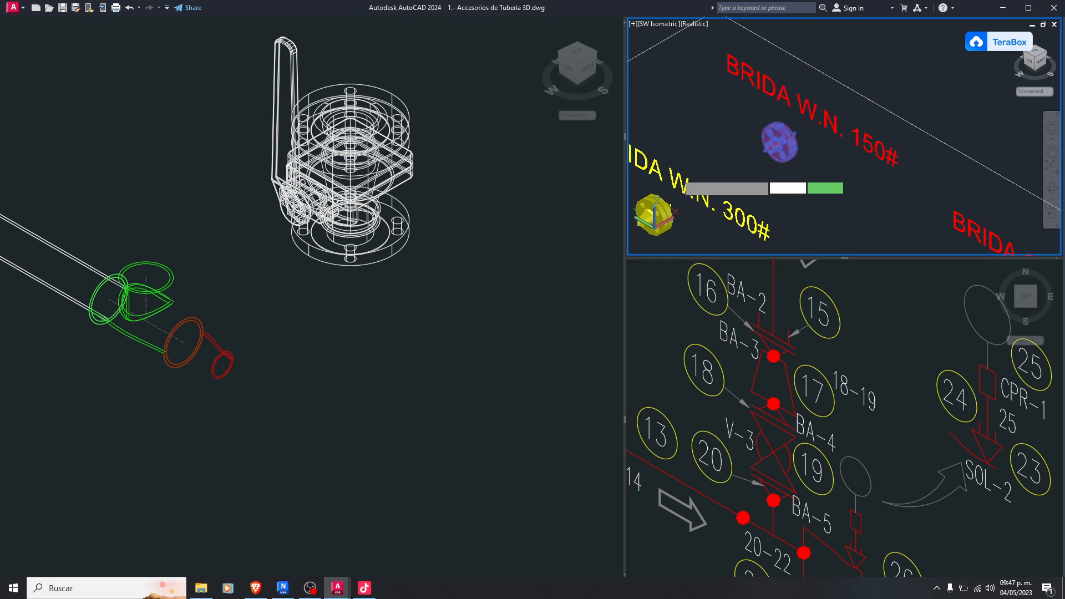
pyautogui.click(560, 185)
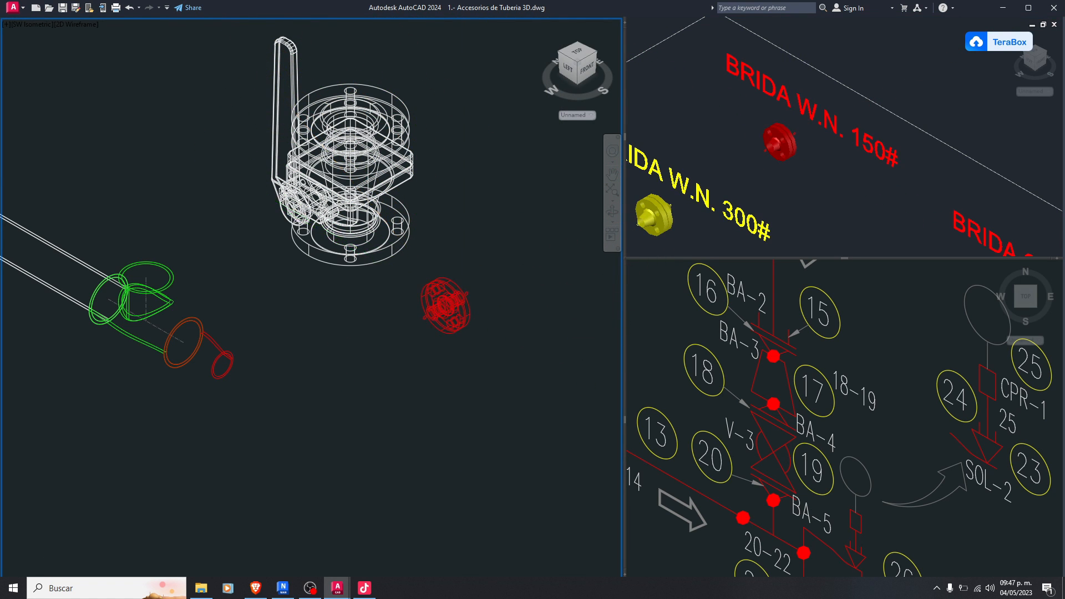
pyautogui.click(456, 305)
pyautogui.scroll(3, 444, 307)
pyautogui.click(421, 312)
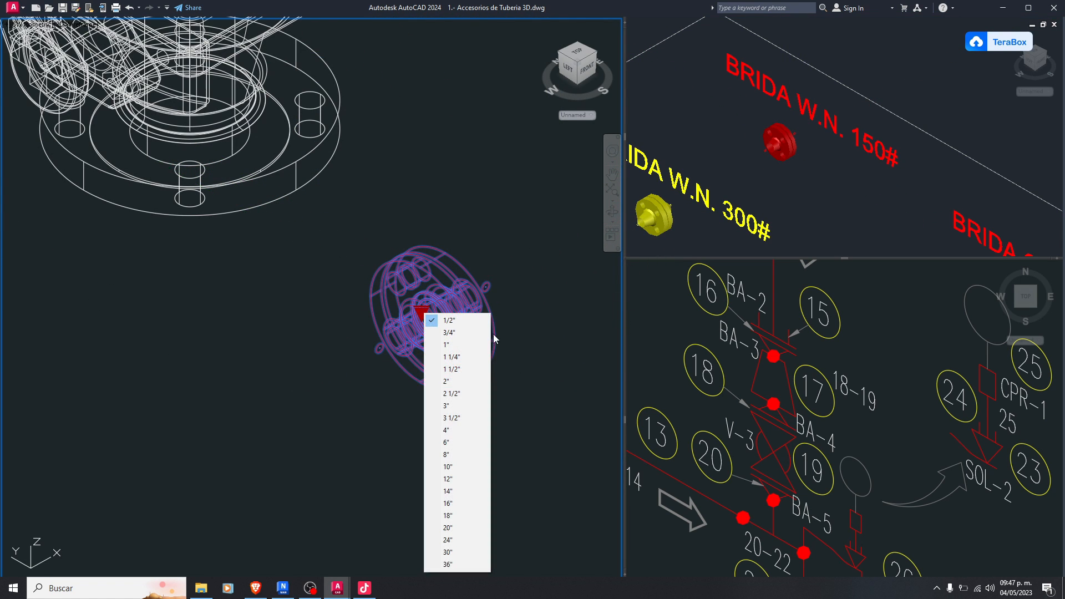
pyautogui.click(475, 399)
pyautogui.scroll(-2, 416, 333)
pyautogui.press('Escape')
# Rotate the red W.N. flange pair in 3D so its bore axis runs vertically like the copied valve's
pyautogui.scroll(3, 402, 358)
pyautogui.scroll(-3, 402, 357)
pyautogui.scroll(3, 394, 352)
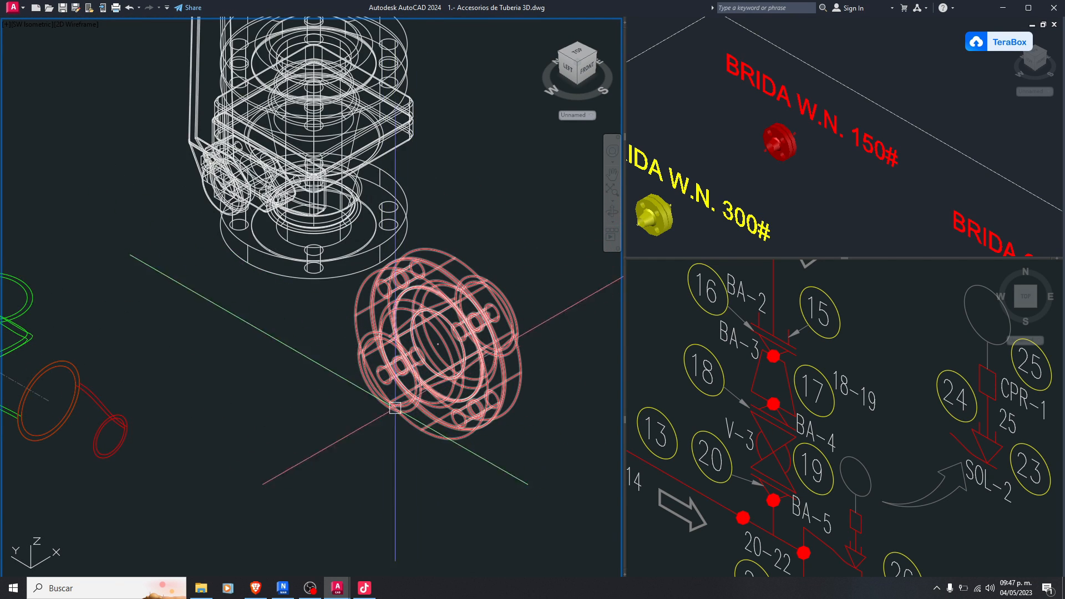
pyautogui.scroll(-3, 397, 388)
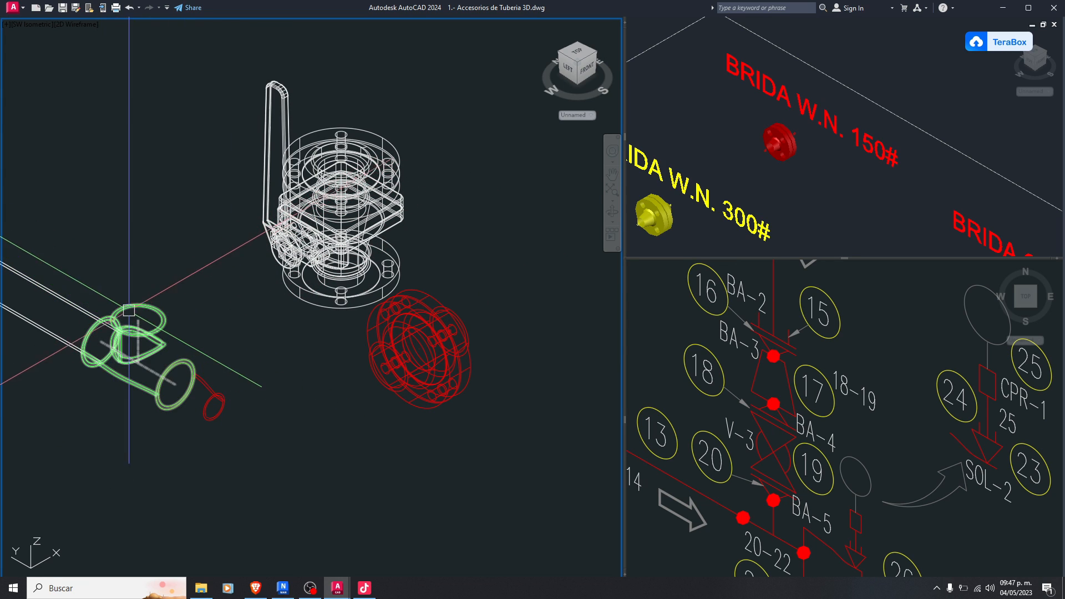
pyautogui.scroll(2, 121, 309)
pyautogui.scroll(-4, 110, 319)
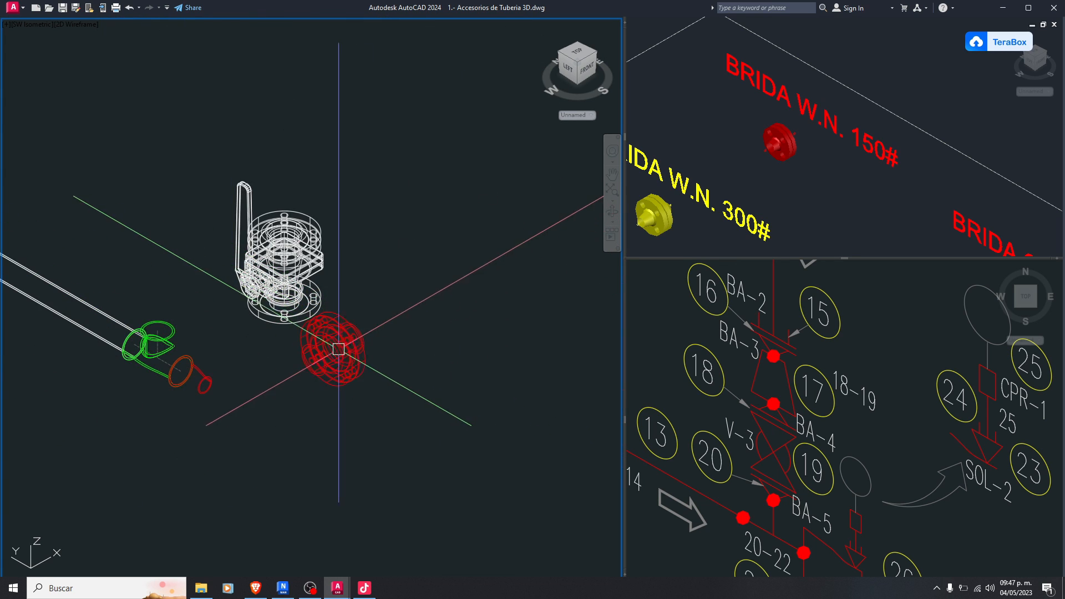
pyautogui.scroll(2, 339, 347)
pyautogui.write('dmove')
pyautogui.press('Return')
pyautogui.click(344, 349)
pyautogui.press('Return')
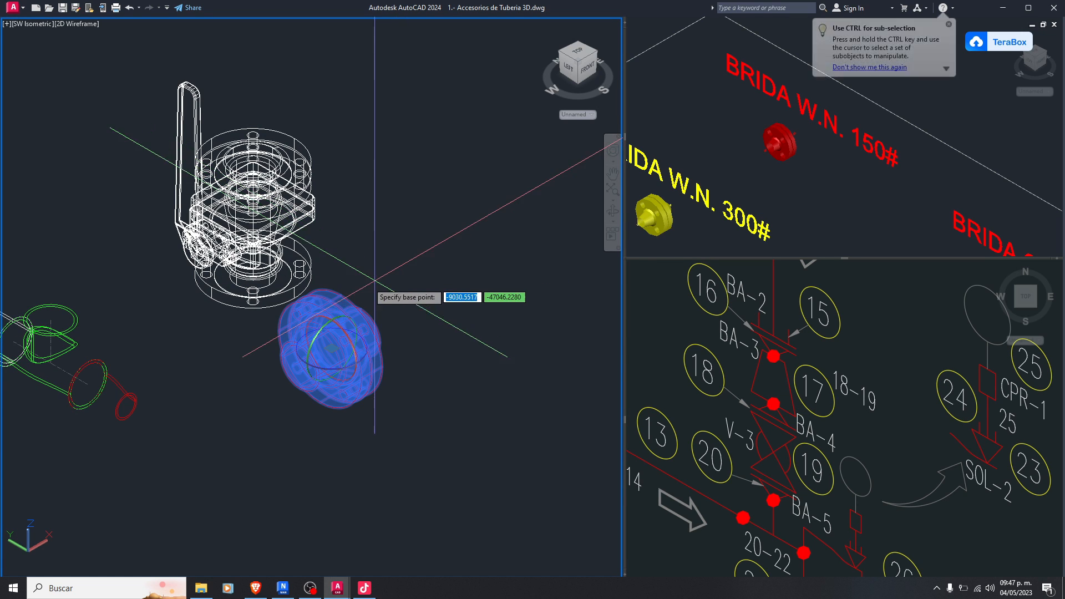
pyautogui.click(341, 344)
pyautogui.press('space')
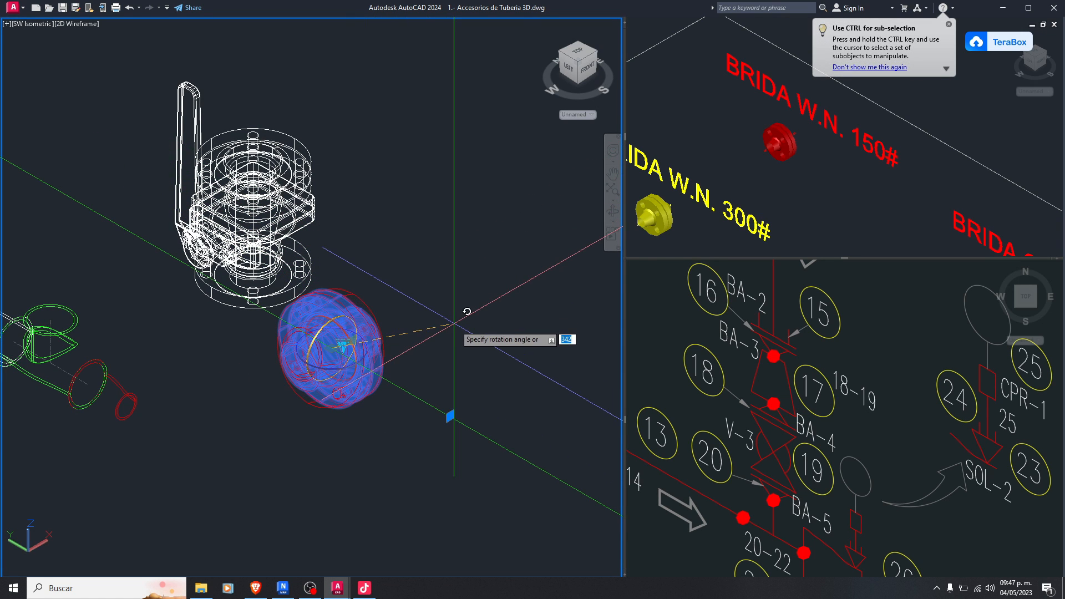
pyautogui.click(391, 404)
# Display the model in the Realistic visual style and check the rotated flange pair against the valve and tee
pyautogui.scroll(-5, 483, 374)
pyautogui.moveTo(259, 165); pyautogui.dragTo(328, 236, button='middle')
pyautogui.scroll(5, 327, 235)
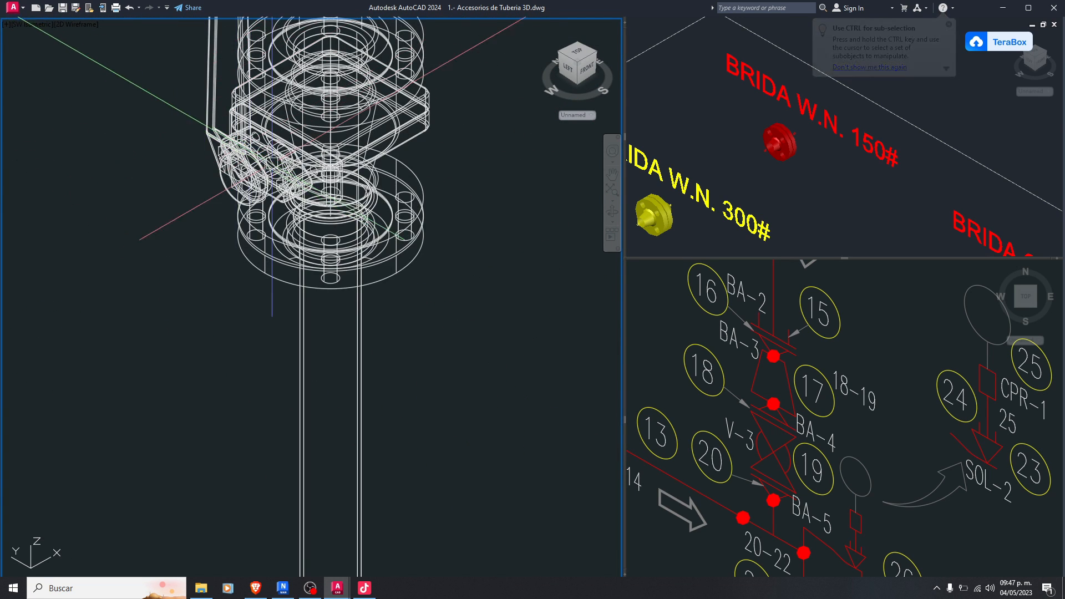
pyautogui.click(366, 333)
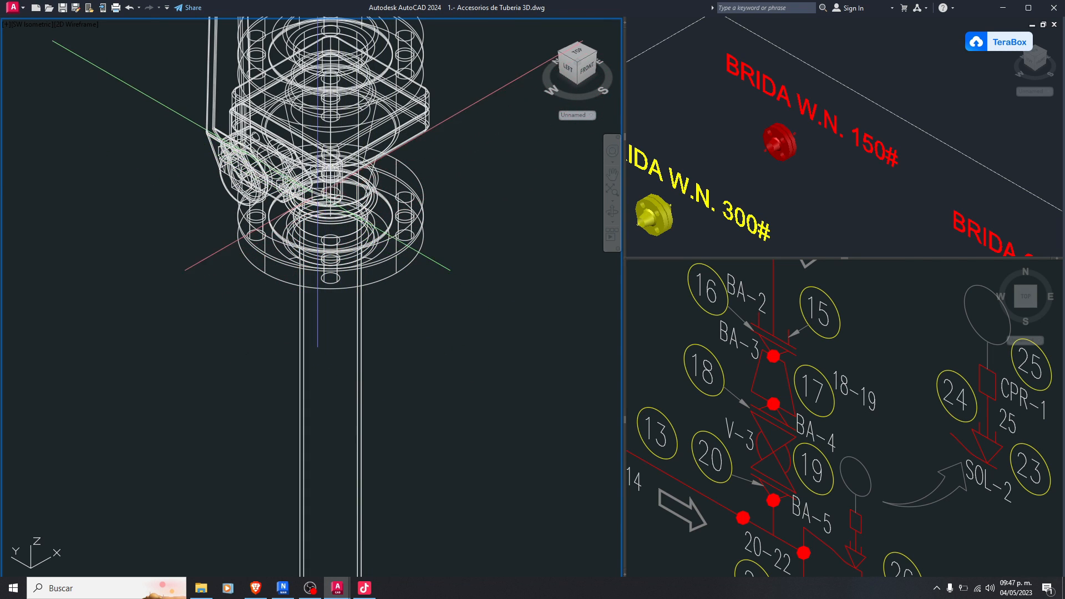
pyautogui.scroll(-5, 300, 204)
pyautogui.scroll(5, 493, 408)
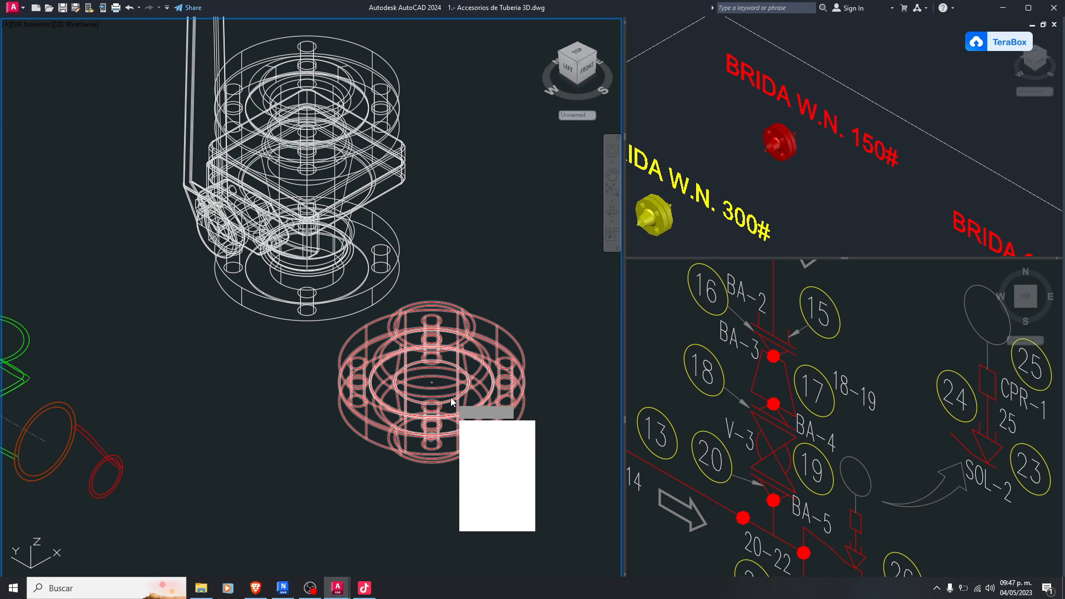
pyautogui.write('r')
pyautogui.press('Return')
pyautogui.scroll(4, 462, 357)
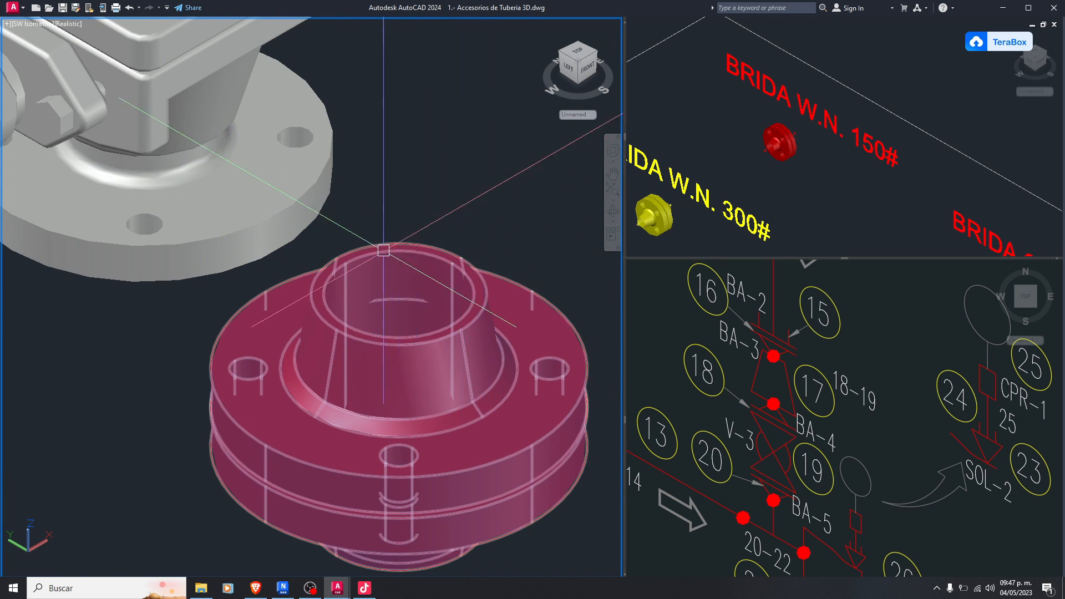
pyautogui.scroll(-5, 459, 316)
pyautogui.moveTo(182, 307); pyautogui.dragTo(299, 307, button='middle')
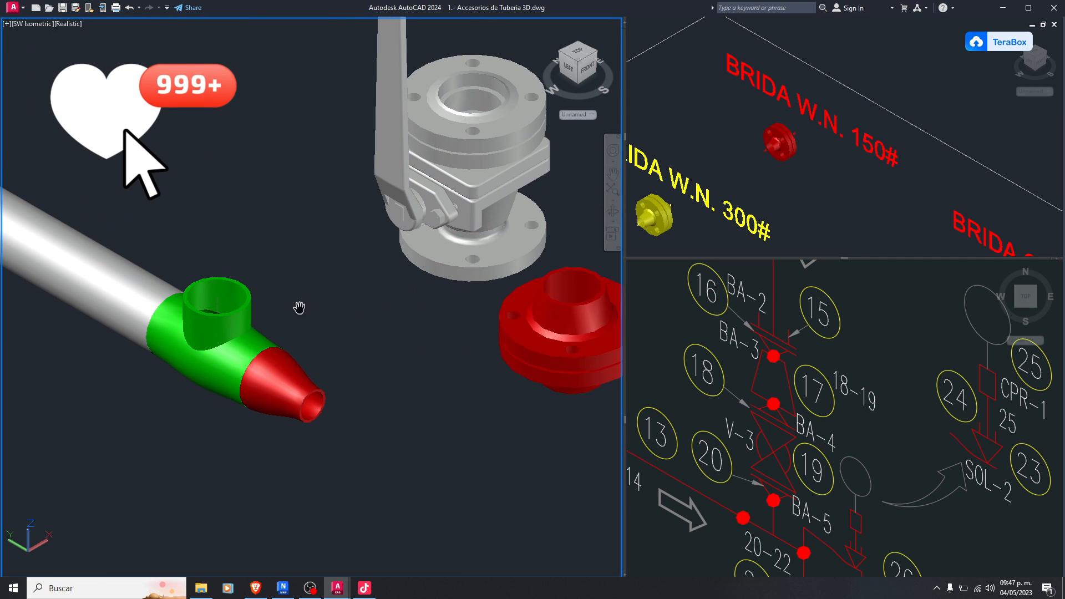
pyautogui.scroll(2, 388, 294)
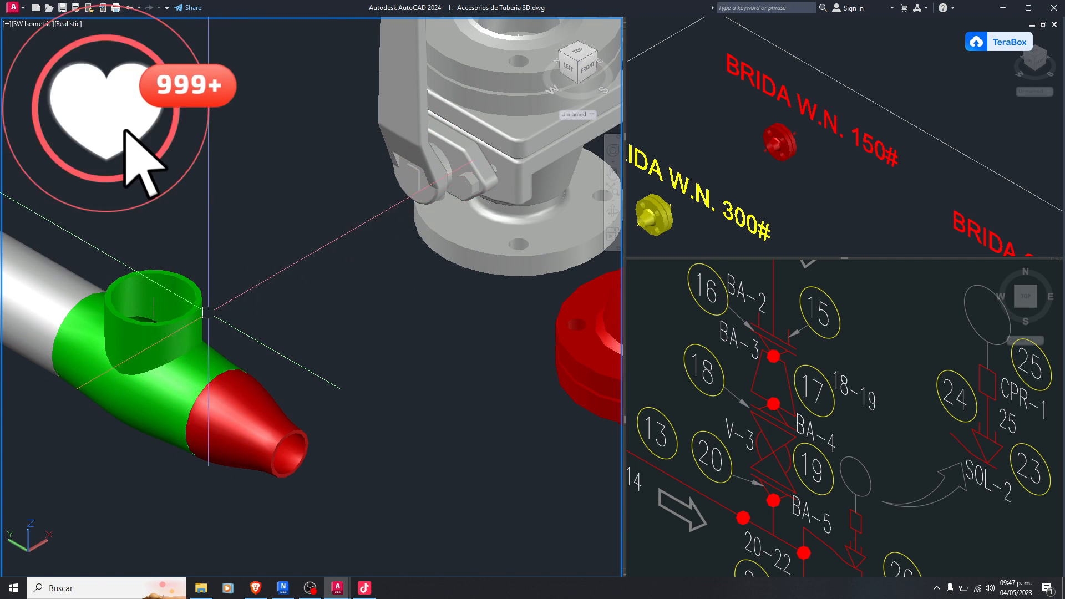
# Reduce the red flange pair to its lower flange by removing the upper one, leaving the weld neck pointing down
pyautogui.scroll(-2, 285, 340)
pyautogui.moveTo(535, 317); pyautogui.dragTo(471, 339, button='middle')
pyautogui.click(471, 340)
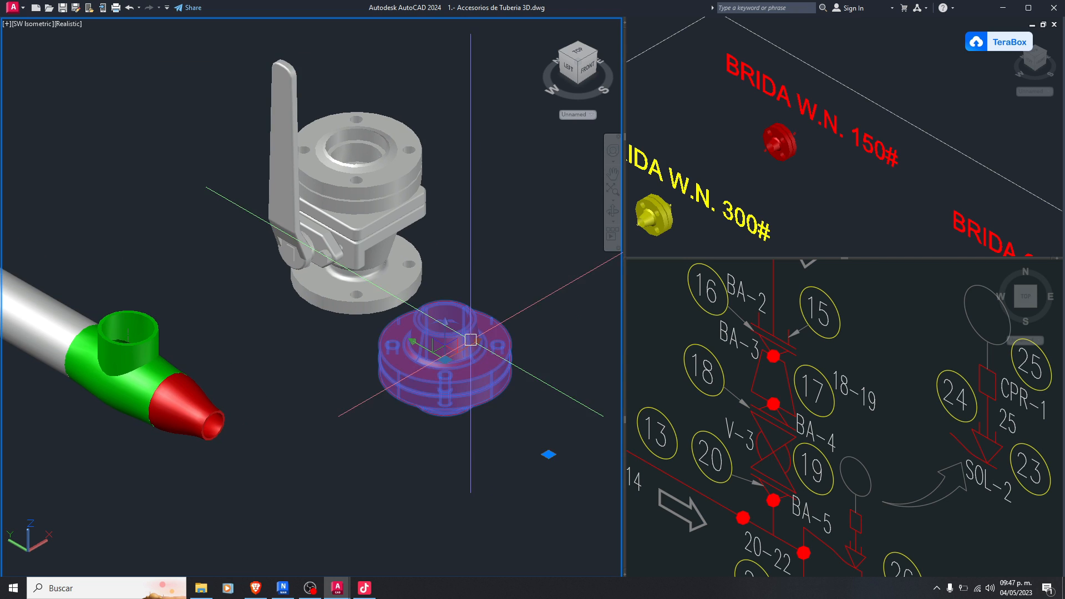
pyautogui.scroll(2, 484, 354)
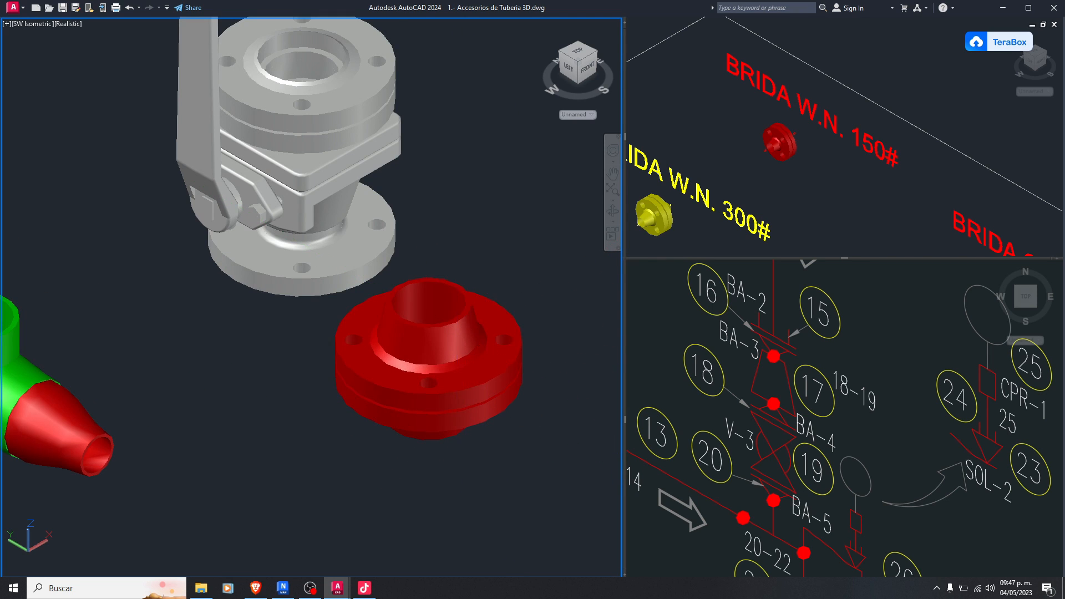
pyautogui.press('Escape')
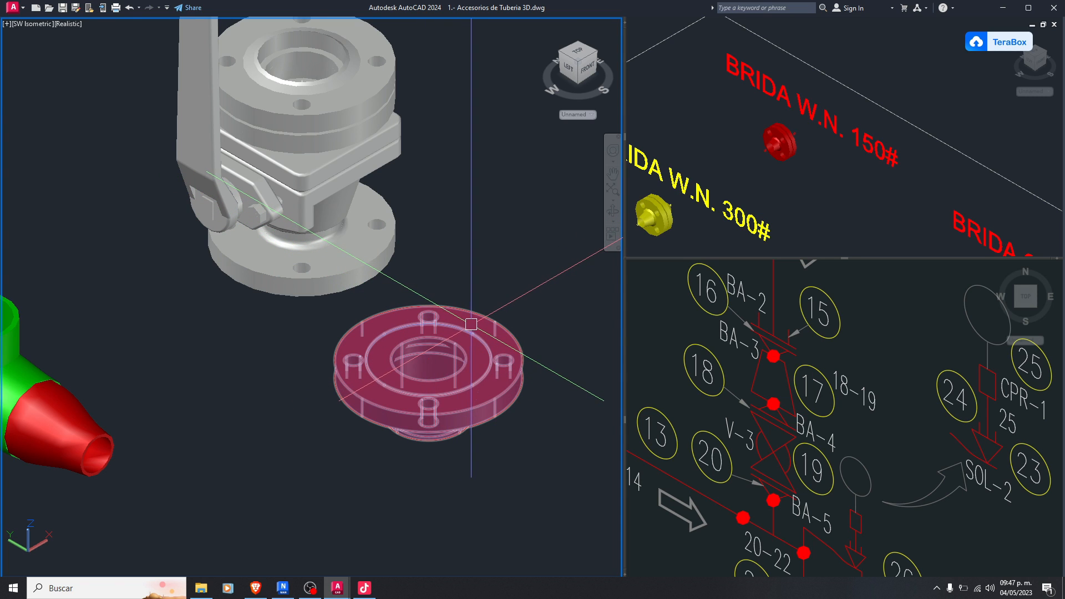
# Move the remaining red flange to free space beside the copied valve's lower flange
pyautogui.scroll(-8, 496, 347)
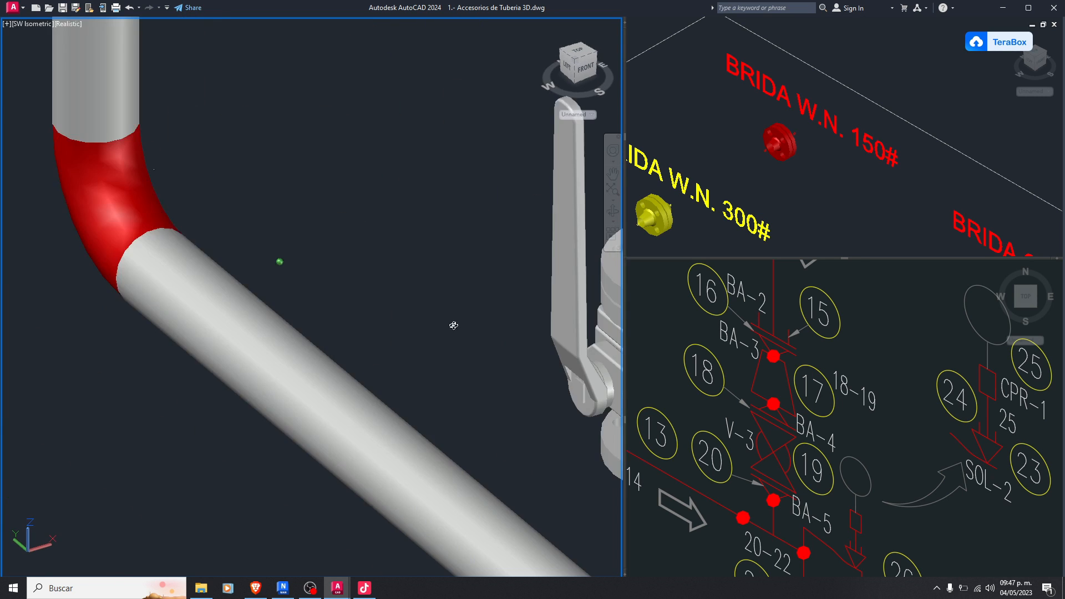
pyautogui.click(158, 180)
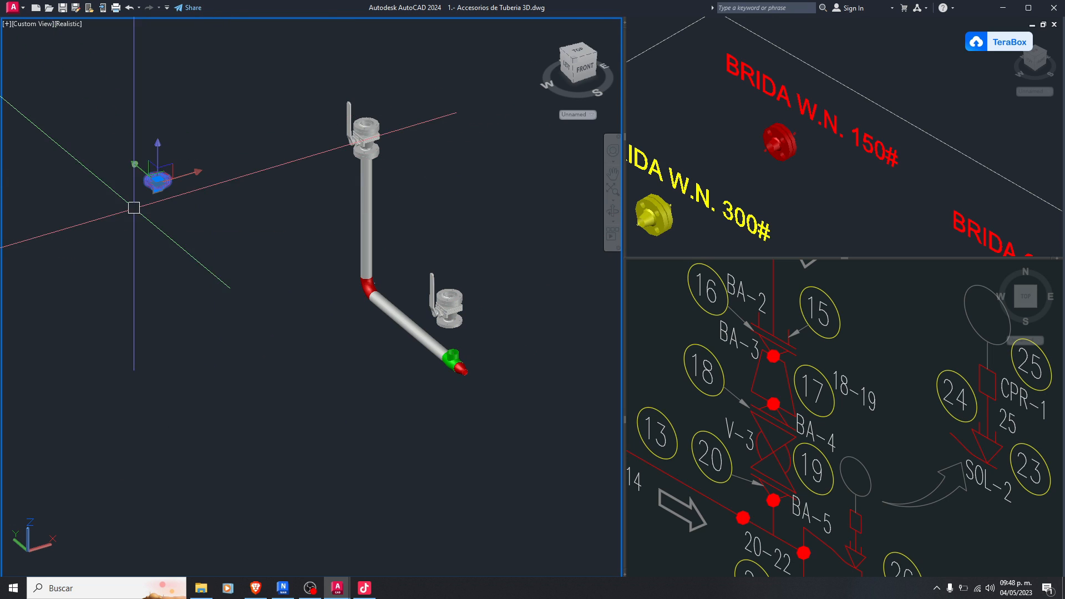
pyautogui.click(155, 185)
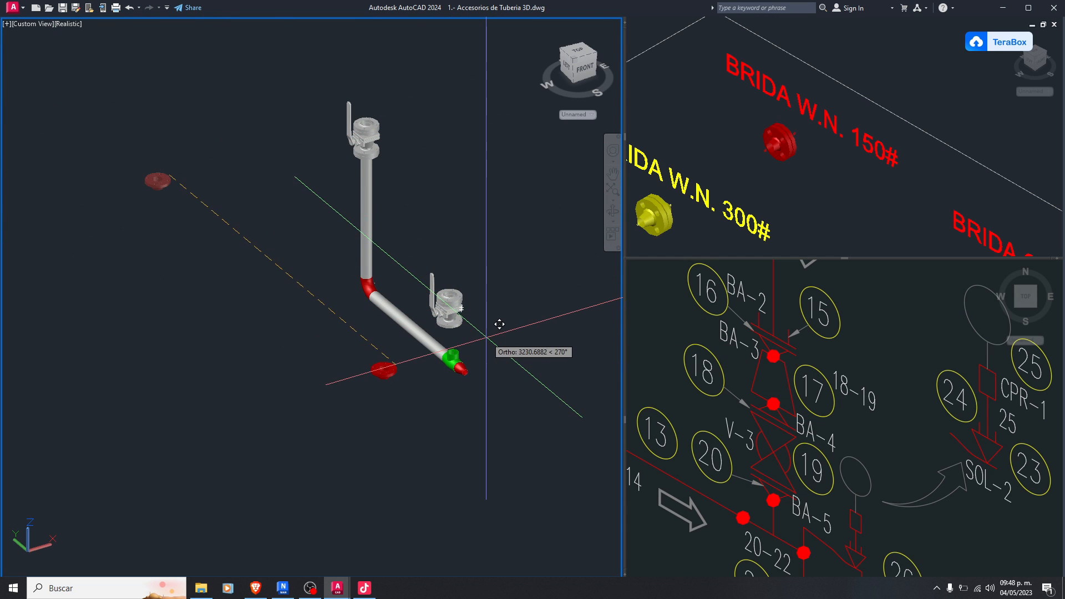
pyautogui.scroll(5, 477, 333)
pyautogui.click(472, 290)
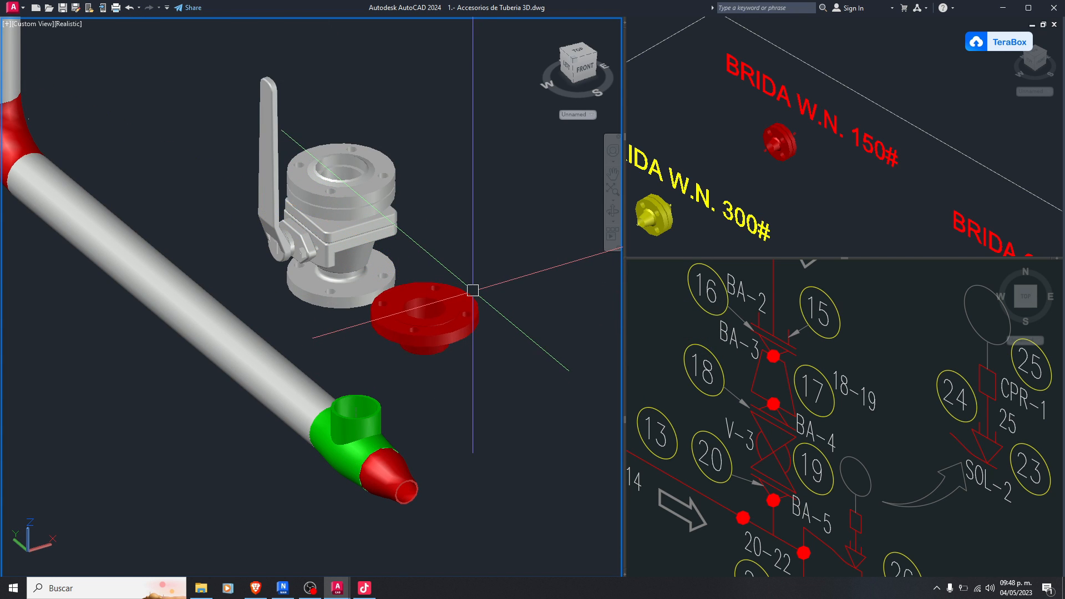
pyautogui.scroll(2, 409, 290)
pyautogui.click(477, 333)
pyautogui.press('Escape')
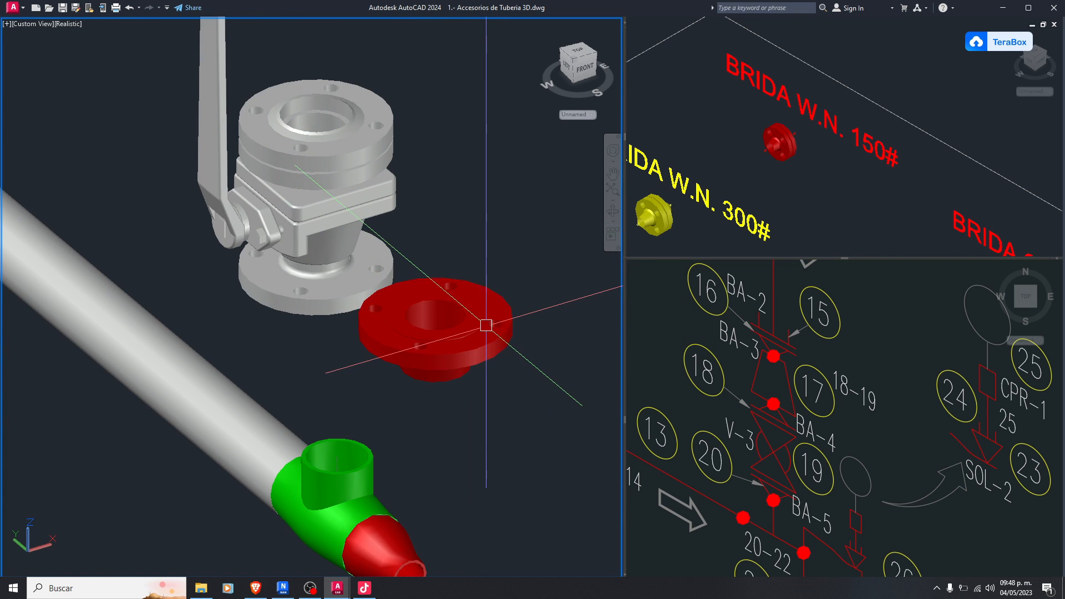
# Display the 3D model in the 2D Wireframe visual style
pyautogui.write('ademode')
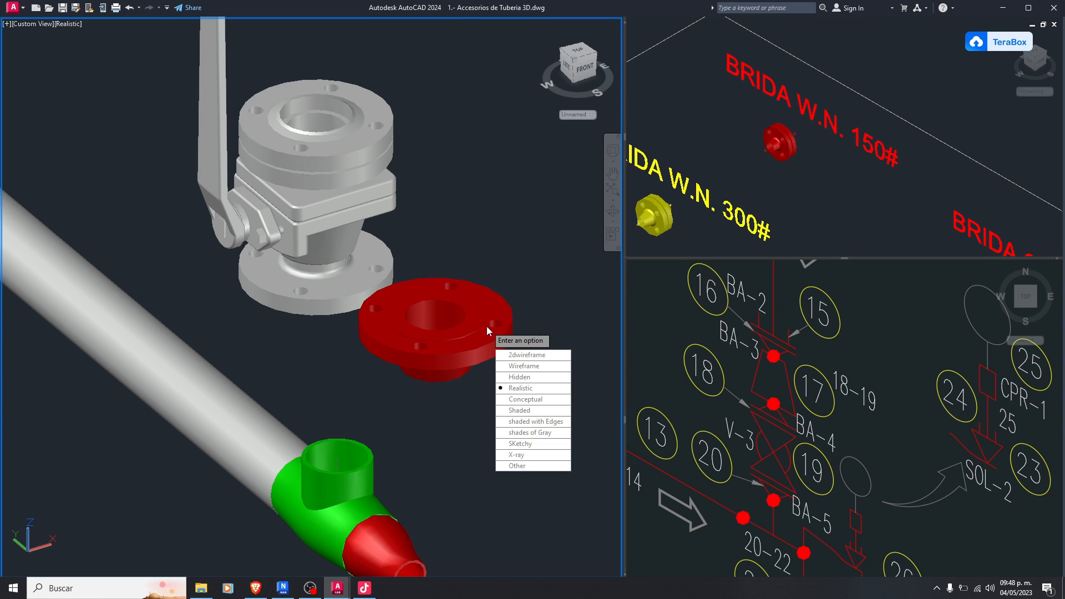
pyautogui.press('Return')
pyautogui.write('2')
pyautogui.press('Return')
# Move the red flange by a Quadrant snap onto the underside of the copied valve's lower flange
pyautogui.click(520, 386)
pyautogui.click(466, 305)
pyautogui.scroll(3, 478, 310)
pyautogui.write('m')
pyautogui.press('Return')
pyautogui.scroll(2, 477, 394)
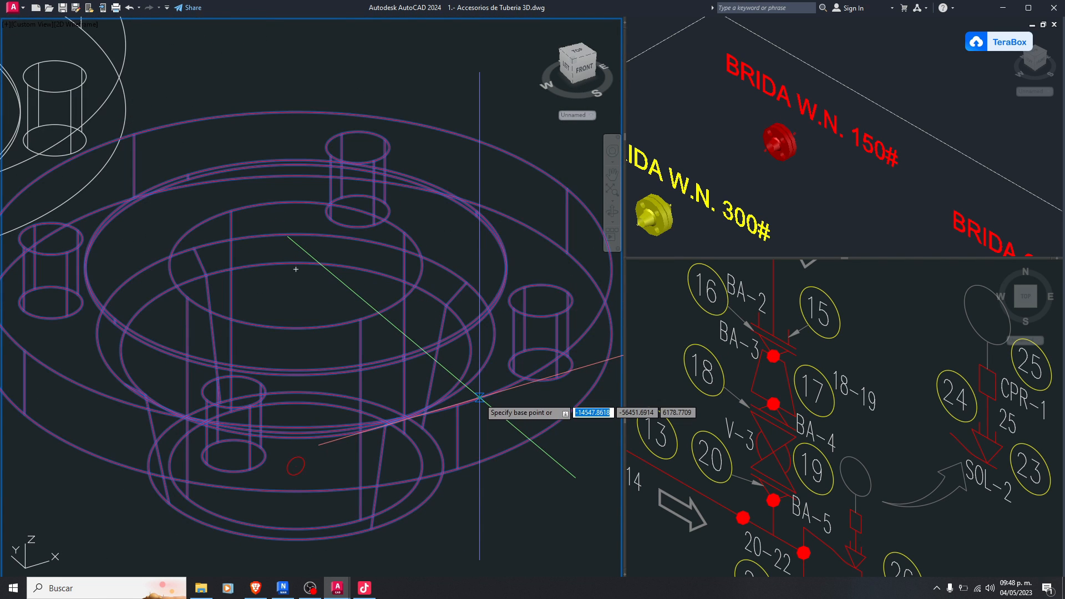
pyautogui.keyDown('shift'); pyautogui.rightClick(479, 397); pyautogui.keyUp('shift')
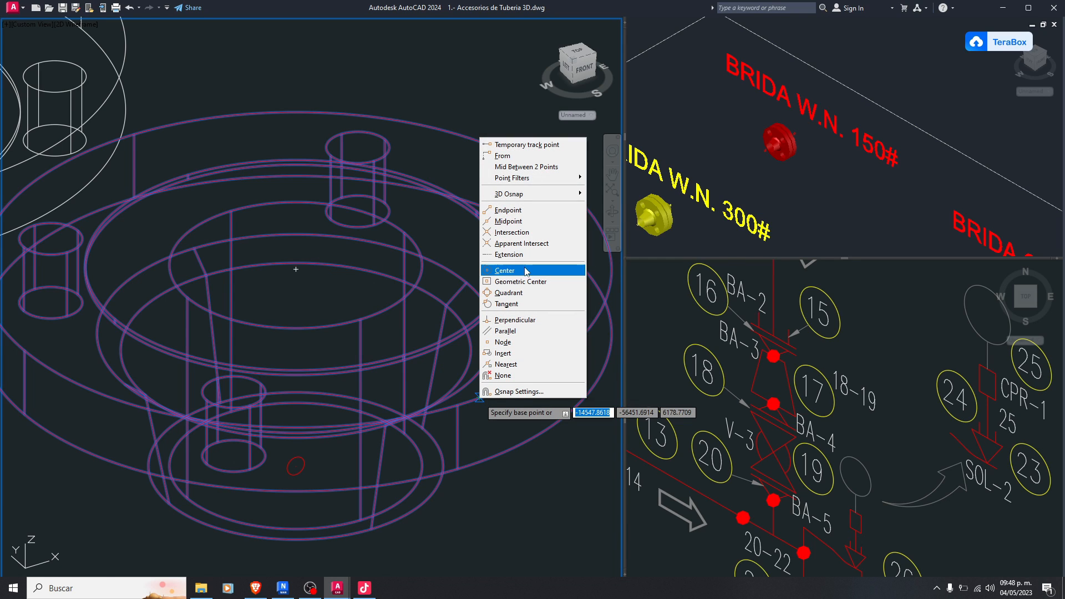
pyautogui.click(528, 294)
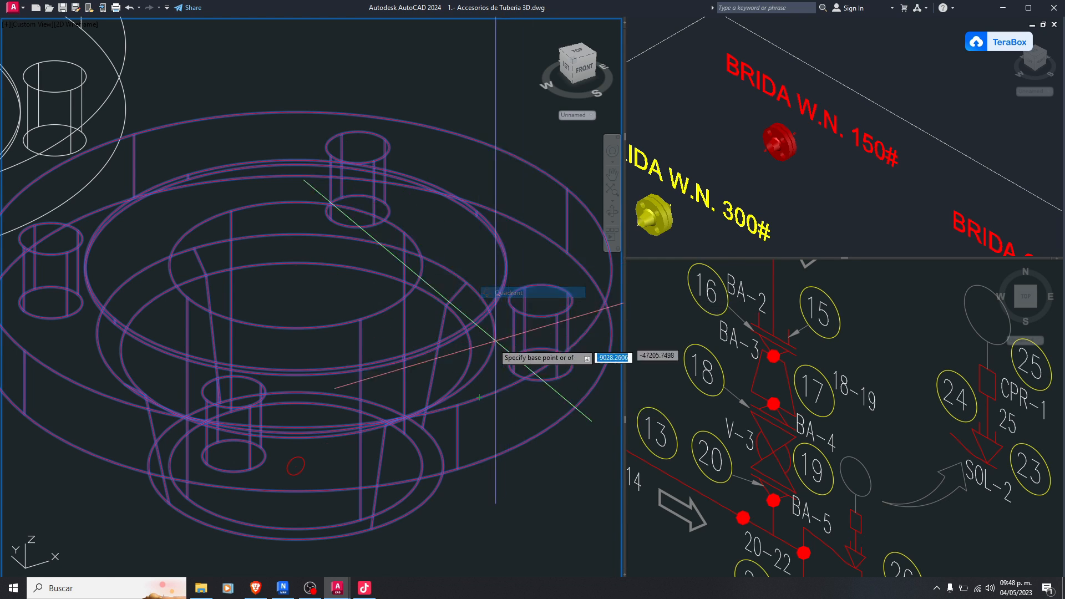
pyautogui.click(479, 397)
pyautogui.scroll(-4, 466, 392)
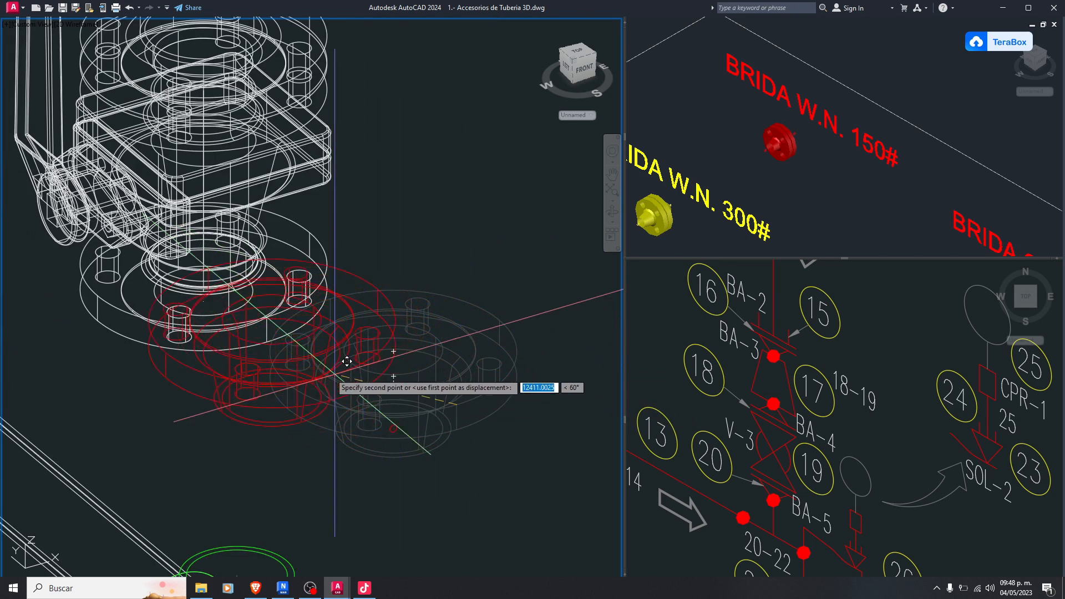
pyautogui.scroll(4, 305, 290)
pyautogui.click(222, 294)
# Display the model in the Realistic visual style with the flanged valve and tee in view
pyautogui.scroll(-4, 356, 300)
pyautogui.write('a')
pyautogui.press('Return')
pyautogui.write('r')
pyautogui.press('Return')
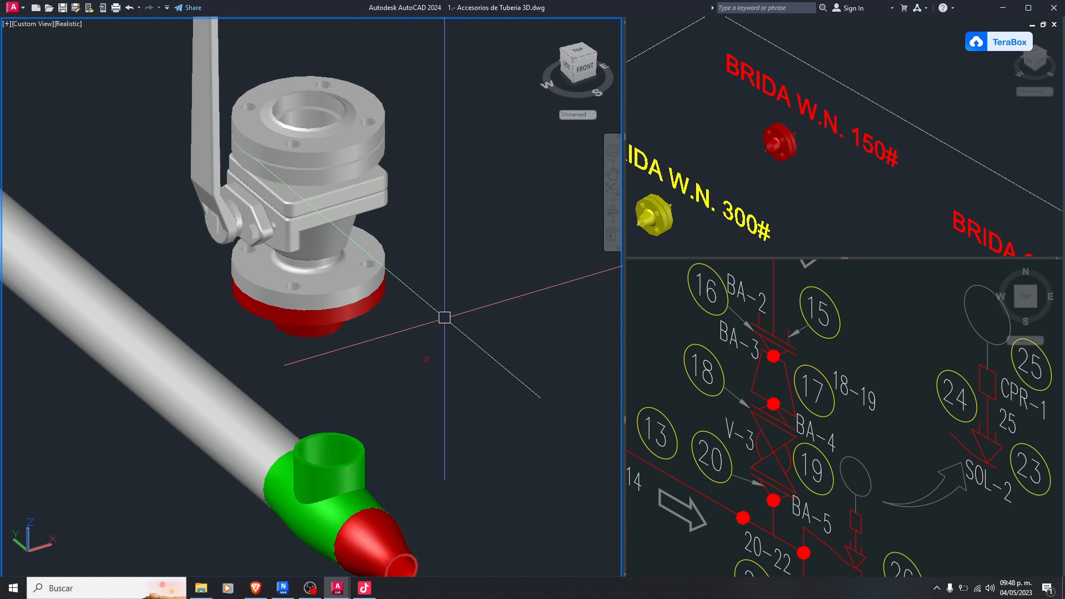
# Delete the grey mating flange on top of the copied valve and the stray red circle beside it
pyautogui.scroll(2, 360, 127)
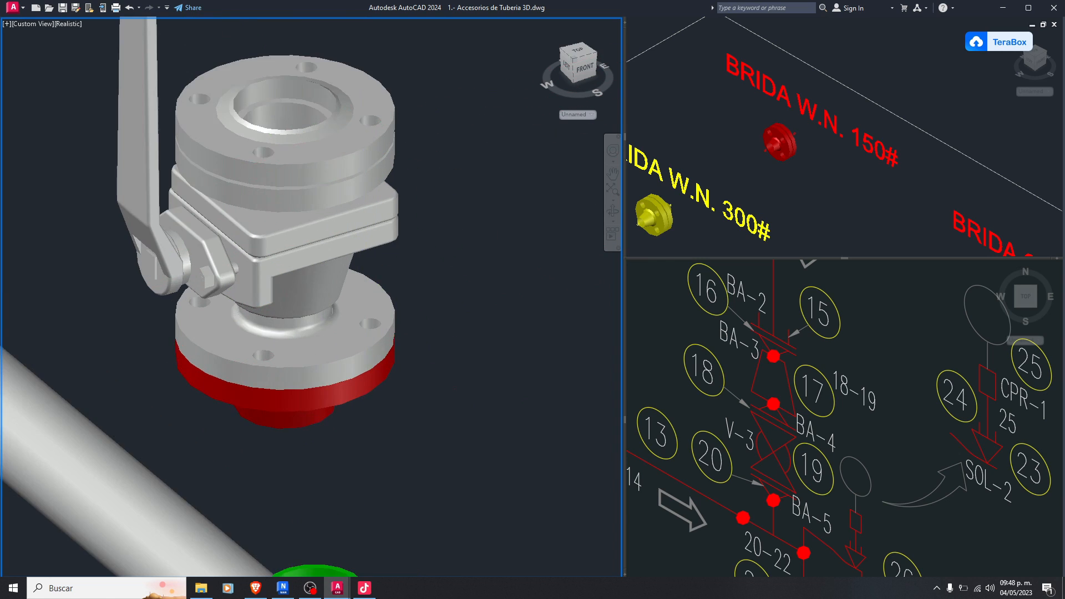
pyautogui.click(379, 176)
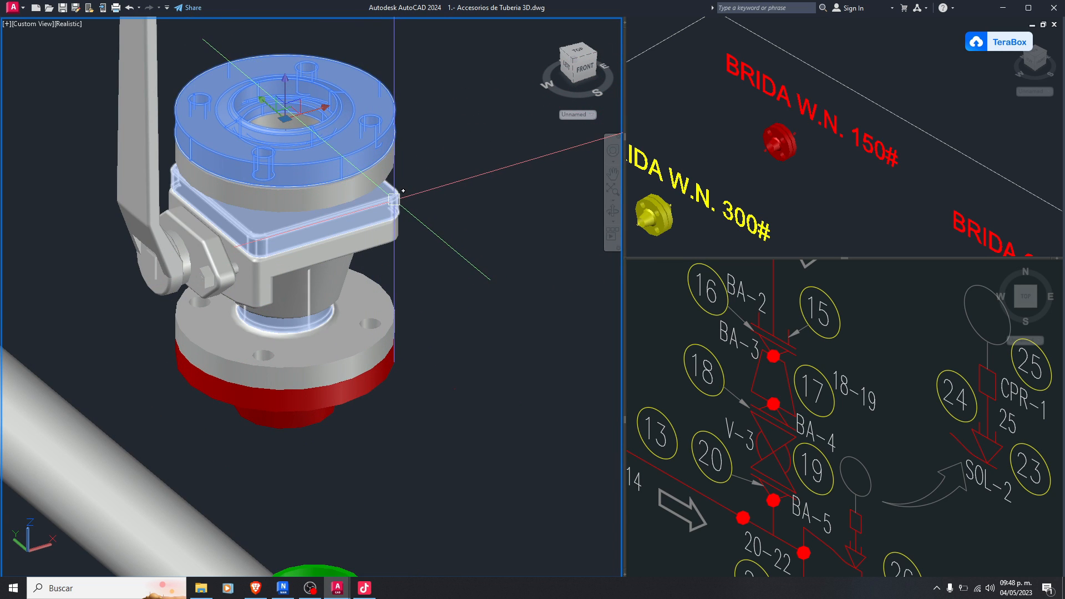
pyautogui.moveTo(421, 122); pyautogui.dragTo(433, 149, button='middle')
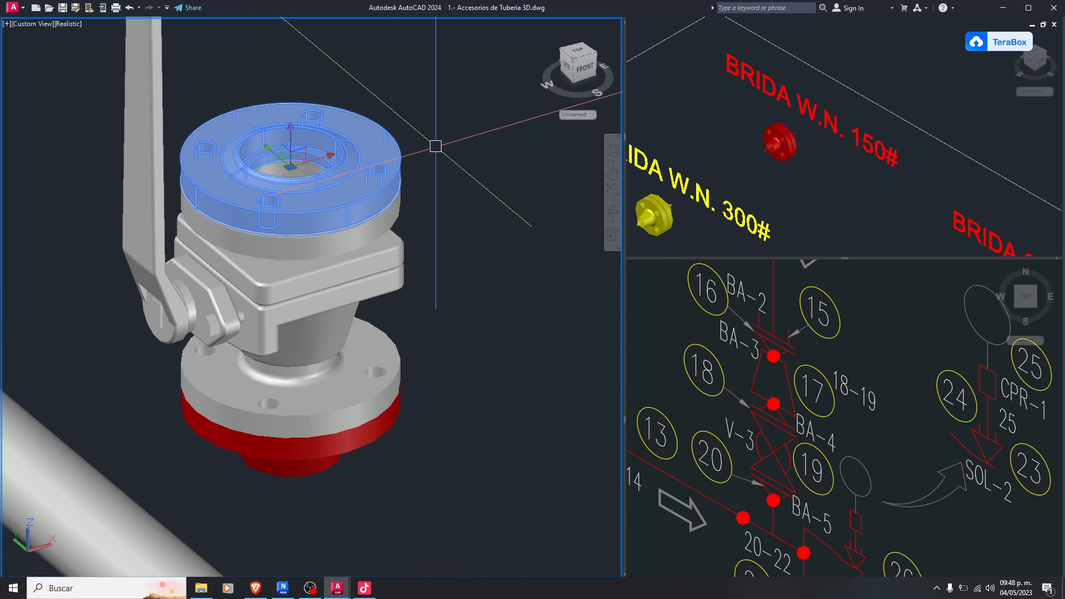
pyautogui.press('Escape')
pyautogui.scroll(-2, 427, 167)
pyautogui.click(415, 333)
pyautogui.moveTo(473, 327); pyautogui.dragTo(397, 359, button='middle')
pyautogui.press('Delete')
pyautogui.click(393, 355)
pyautogui.press('Escape')
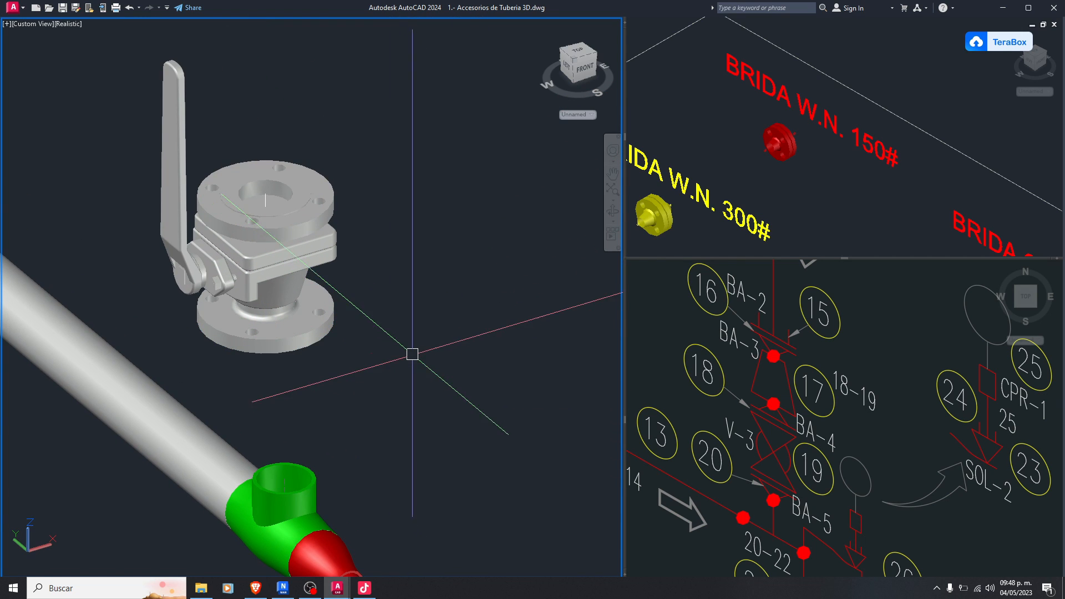
# Copy the red flange from beneath the valve to free space beside it
pyautogui.click(325, 359)
pyautogui.write('o')
pyautogui.press('Return')
pyautogui.click(335, 311)
pyautogui.click(525, 340)
pyautogui.press('Escape')
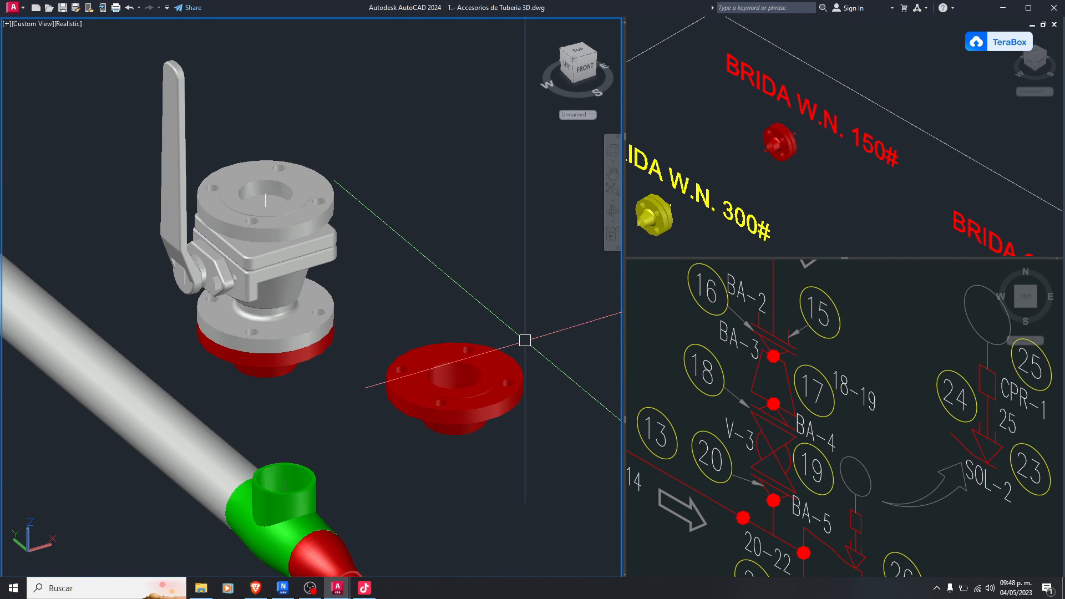
# Rotate the copied red flange 180° in 3D about a horizontal axis through its centre so that its neck points upward
pyautogui.write('drotate')
pyautogui.press('Return')
pyautogui.click(454, 376)
pyautogui.press('Return')
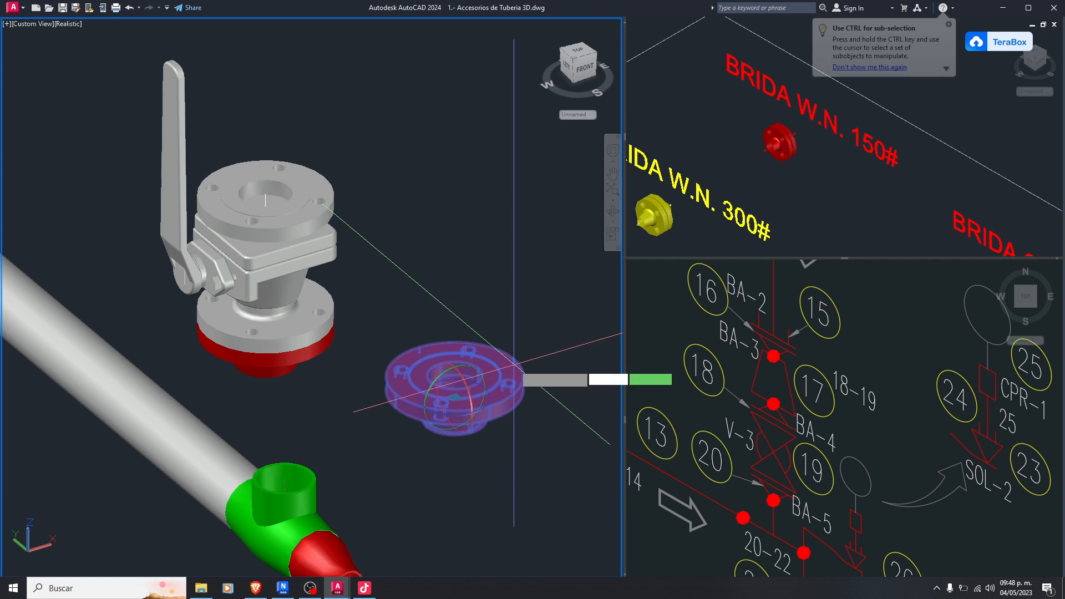
pyautogui.click(455, 377)
pyautogui.click(468, 388)
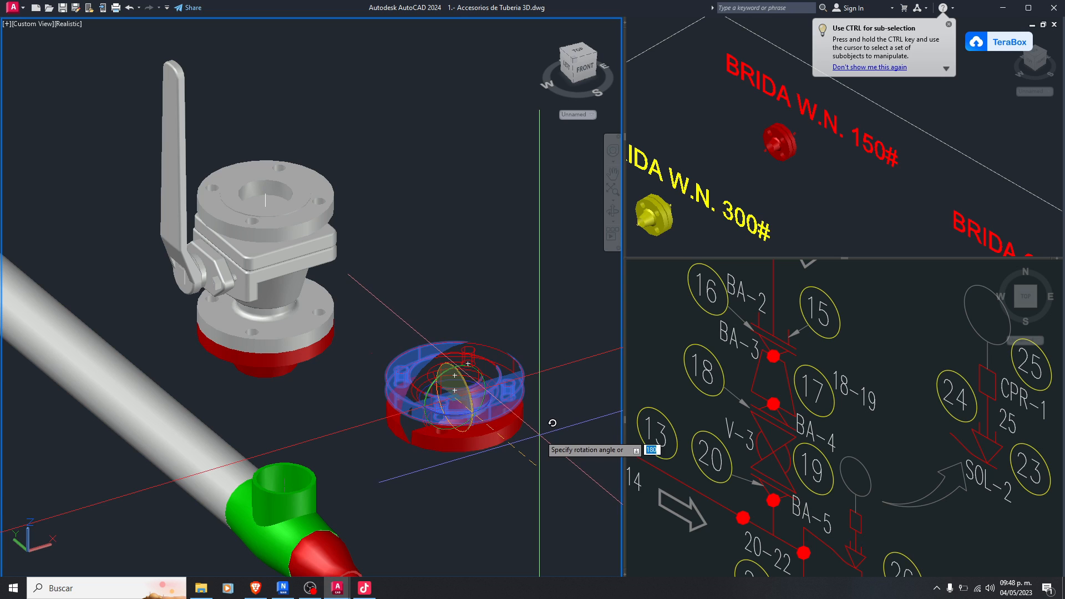
pyautogui.write('90')
pyautogui.press('Return')
# Display the model in the 2D Wireframe visual style
pyautogui.write('sha')
pyautogui.press('Return')
pyautogui.click(532, 413)
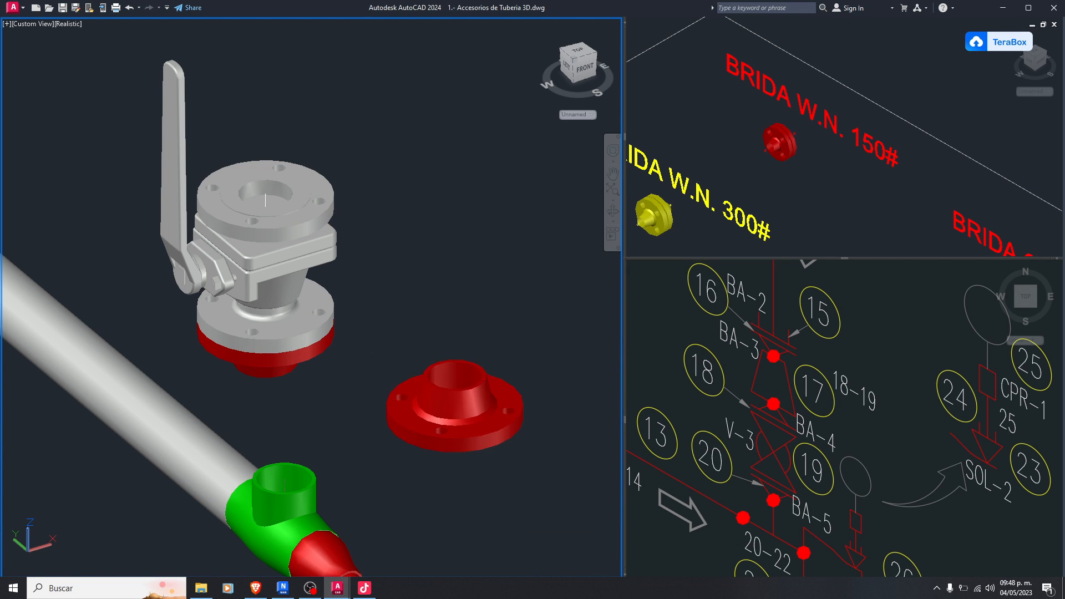
# Move the rotated red flange onto the top face of the valve's upper flange, using a Quadrant snap for the destination
pyautogui.click(522, 462)
pyautogui.click(457, 364)
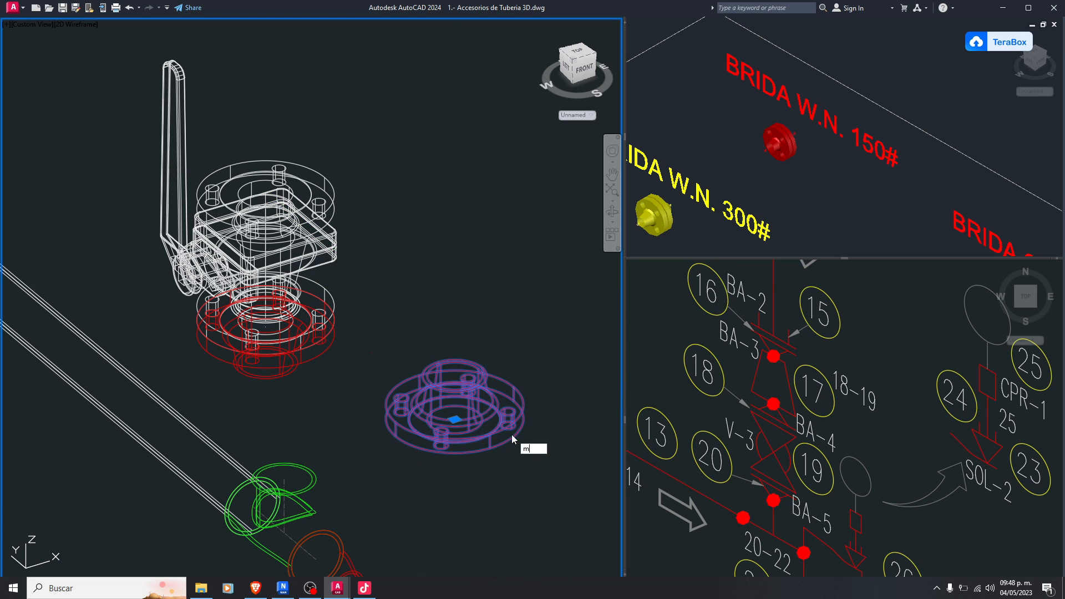
pyautogui.write('m')
pyautogui.press('Return')
pyautogui.scroll(4, 505, 446)
pyautogui.keyDown('shift'); pyautogui.rightClick(489, 437); pyautogui.keyUp('shift')
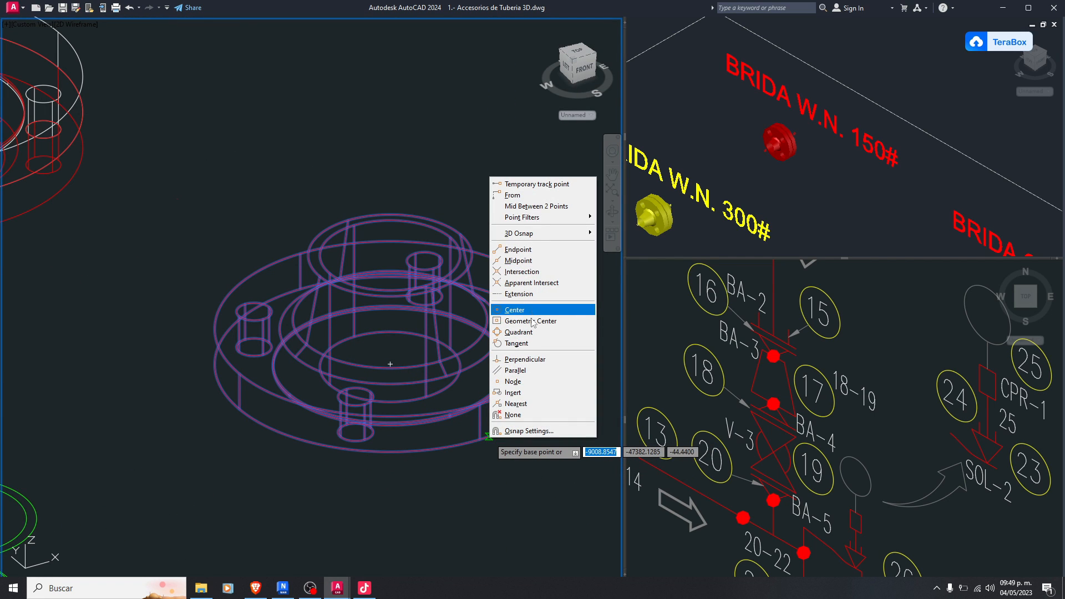
pyautogui.click(531, 315)
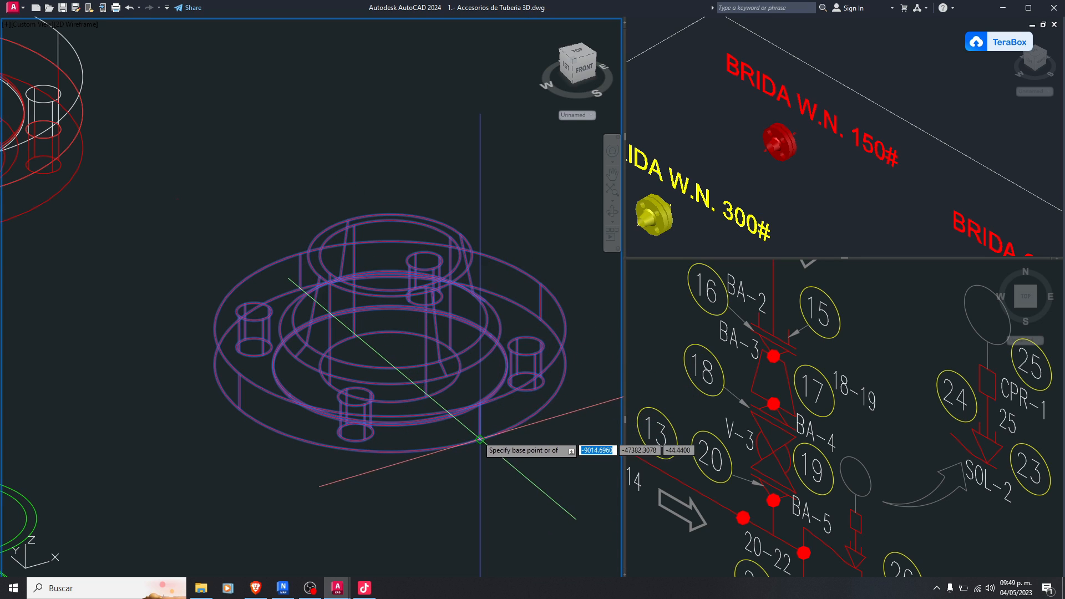
pyautogui.scroll(-5, 479, 439)
pyautogui.scroll(5, 438, 344)
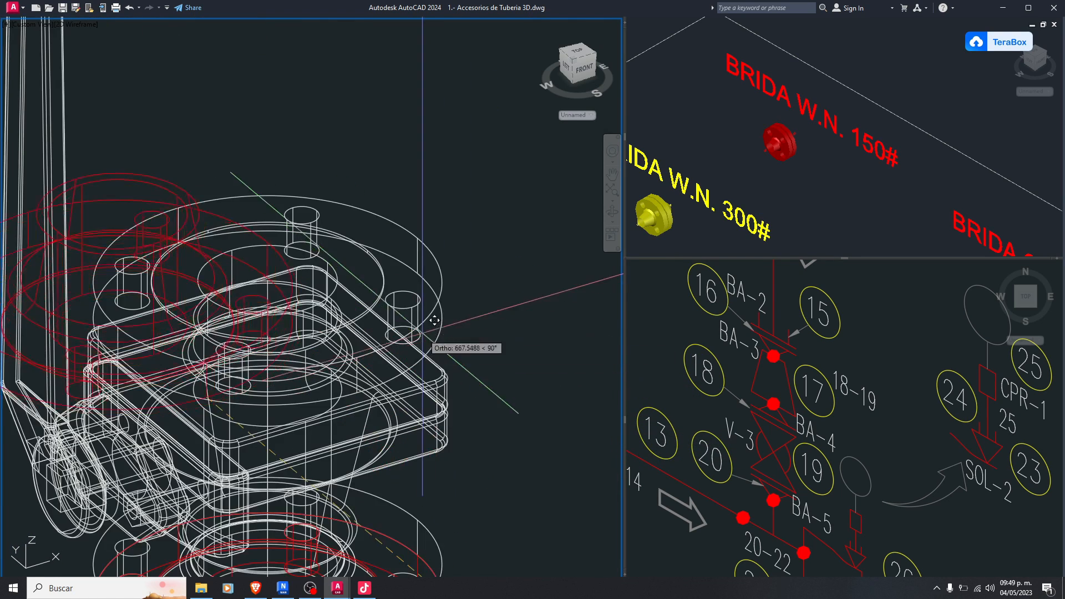
pyautogui.scroll(4, 434, 326)
pyautogui.click(471, 222)
pyautogui.keyDown('shift'); pyautogui.rightClick(475, 225); pyautogui.keyUp('shift')
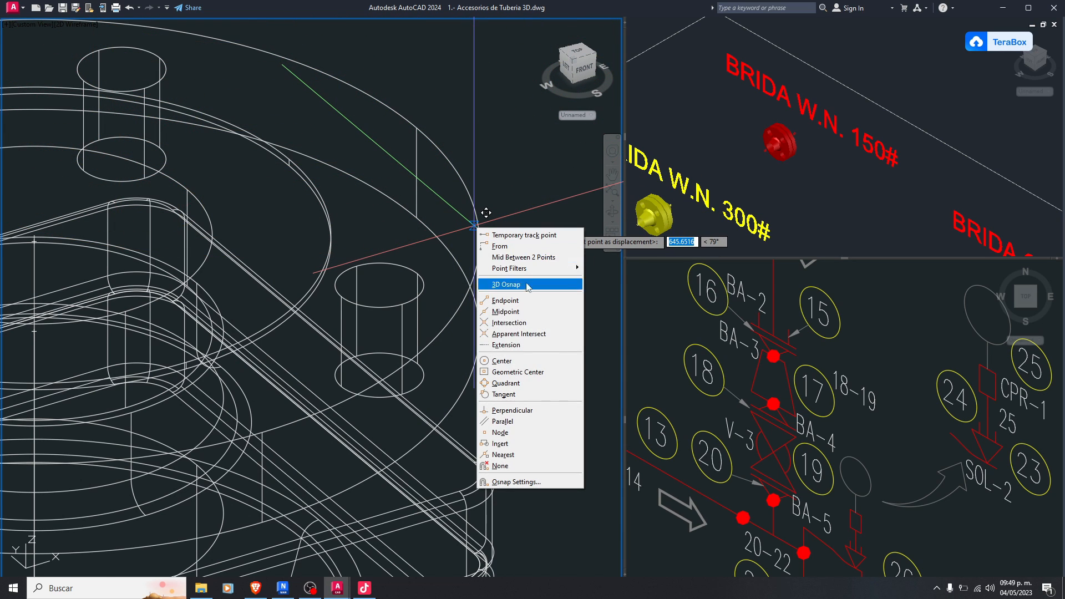
pyautogui.click(532, 383)
pyautogui.scroll(-4, 502, 282)
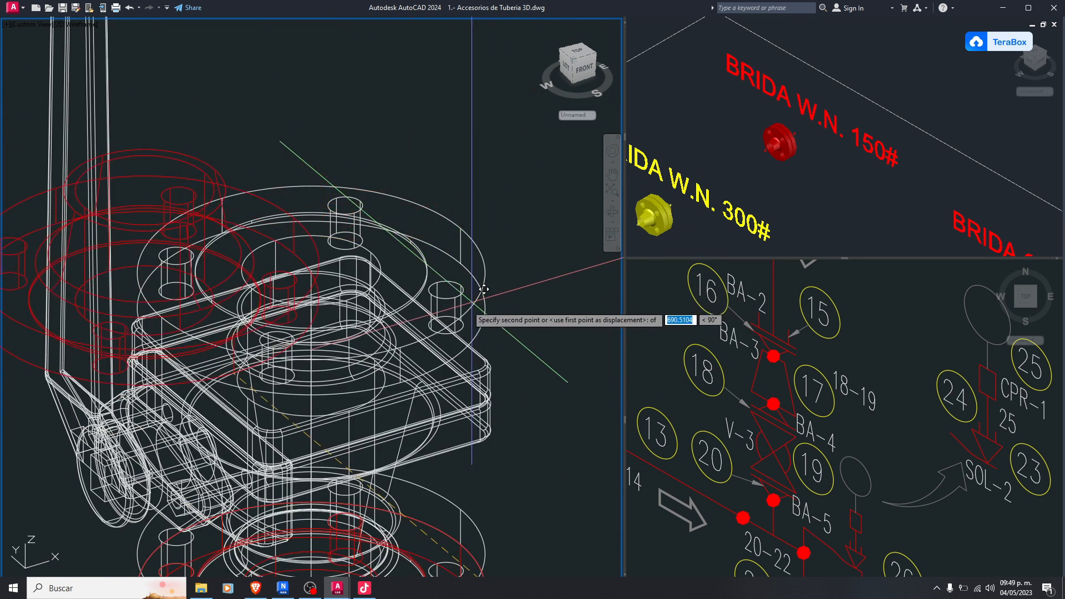
pyautogui.click(399, 344)
# Check the valve with both red flanges in the Realistic visual style against the tee and pipe below
pyautogui.scroll(-4, 405, 237)
pyautogui.write('sha')
pyautogui.press('Return')
pyautogui.write('r')
pyautogui.press('Return')
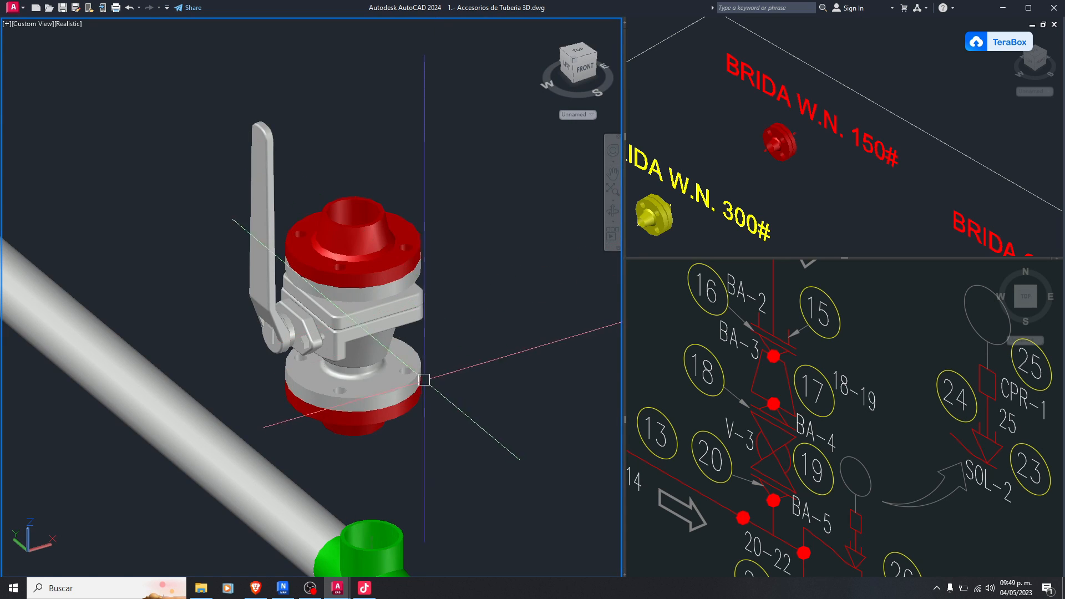
pyautogui.scroll(5, 360, 249)
pyautogui.scroll(-7, 466, 271)
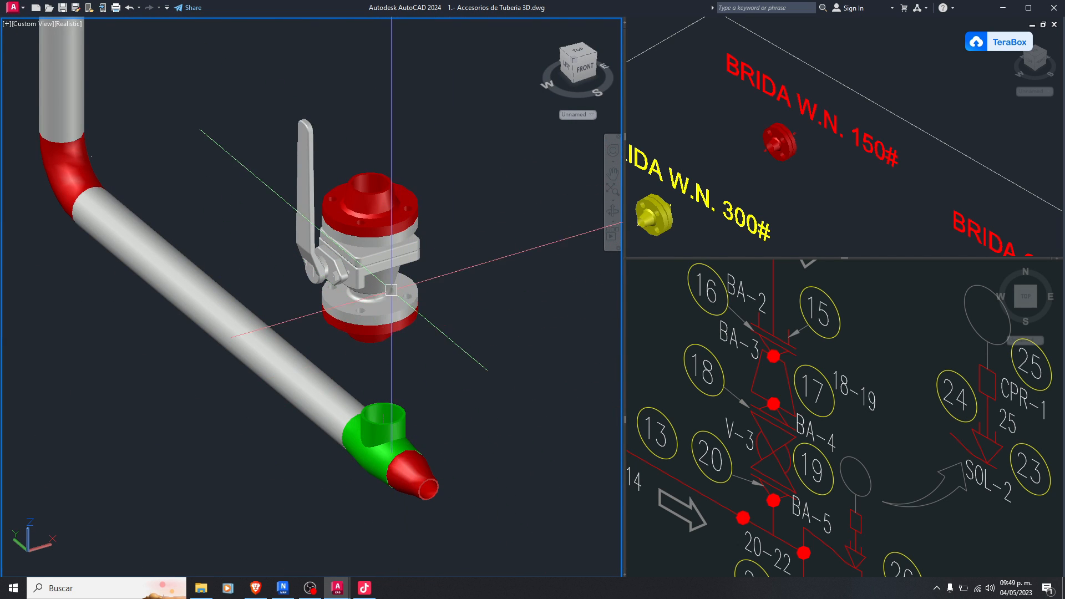
pyautogui.scroll(3, 393, 333)
# Switch the model back to 2D Wireframe with the flanged valve and the tee in view
pyautogui.write('SHa')
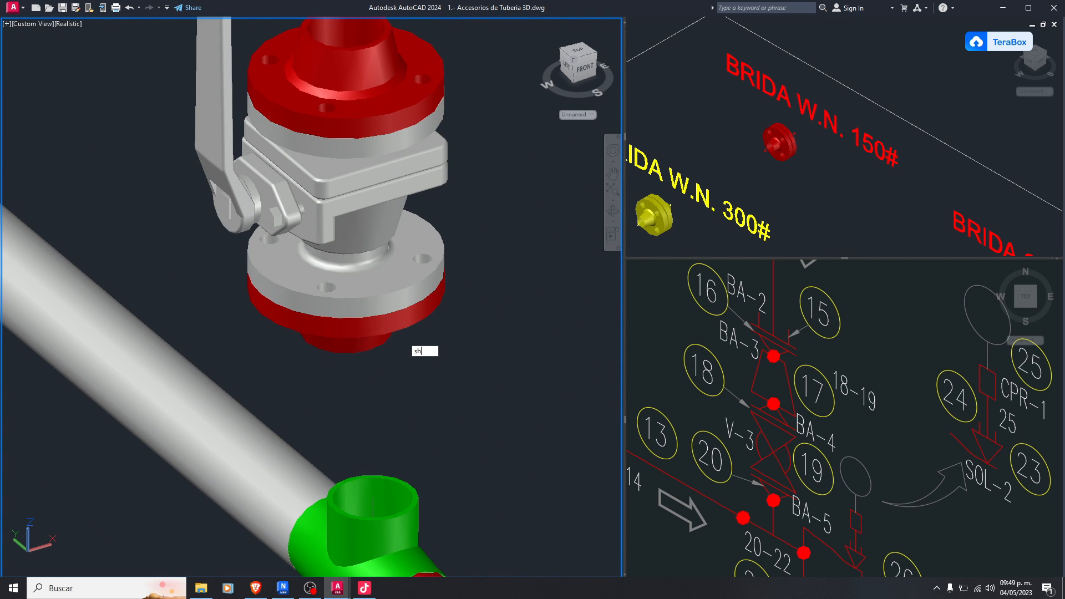
pyautogui.write('R')
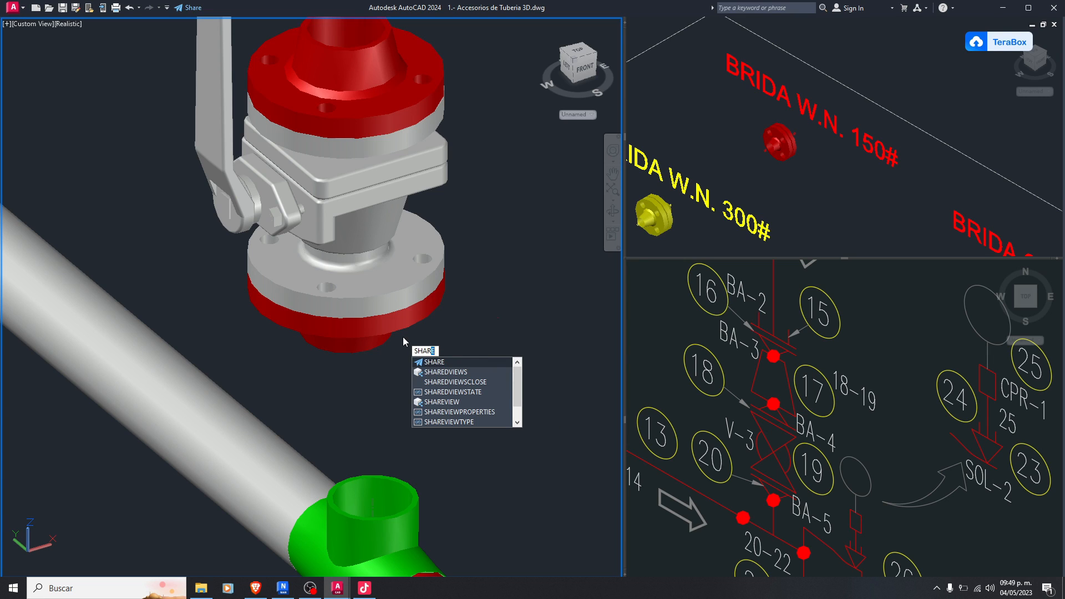
pyautogui.press('BackSpace')
pyautogui.press('Return')
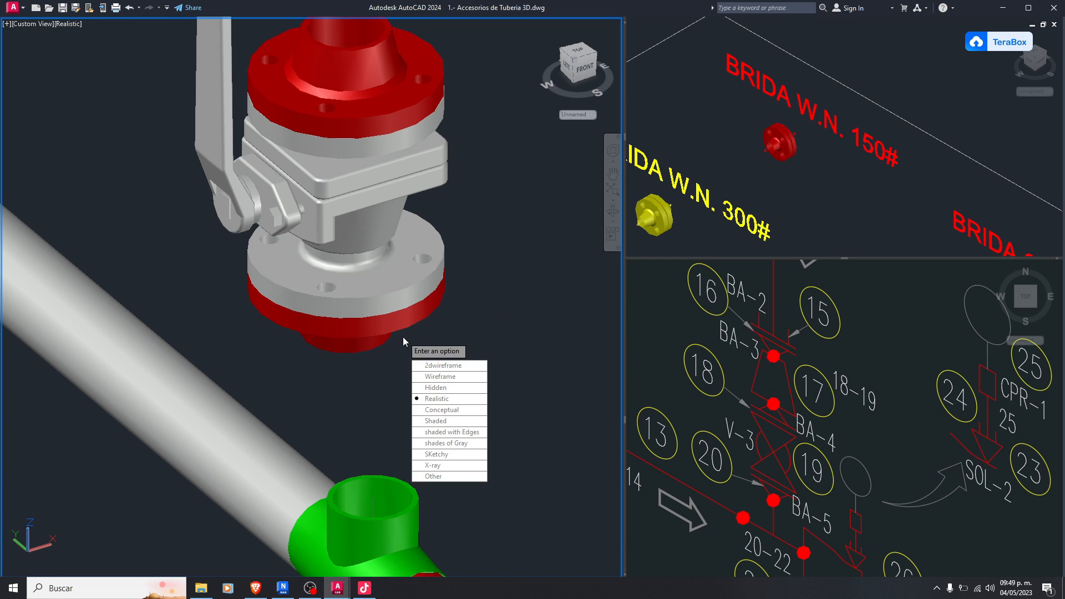
pyautogui.write('2')
pyautogui.press('Return')
pyautogui.scroll(-2, 403, 336)
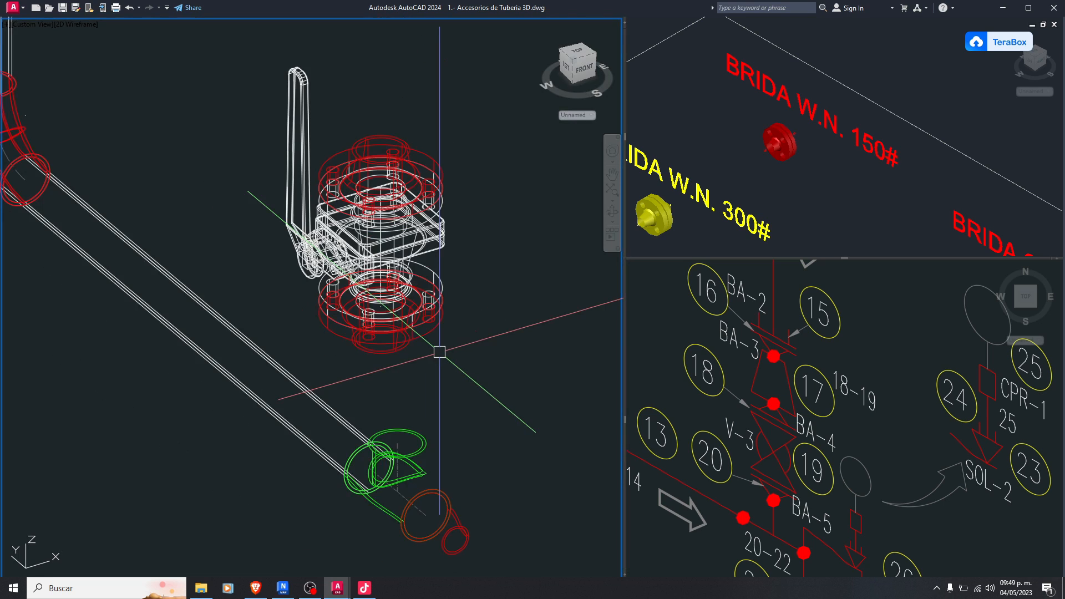
pyautogui.click(455, 352)
pyautogui.click(301, 72)
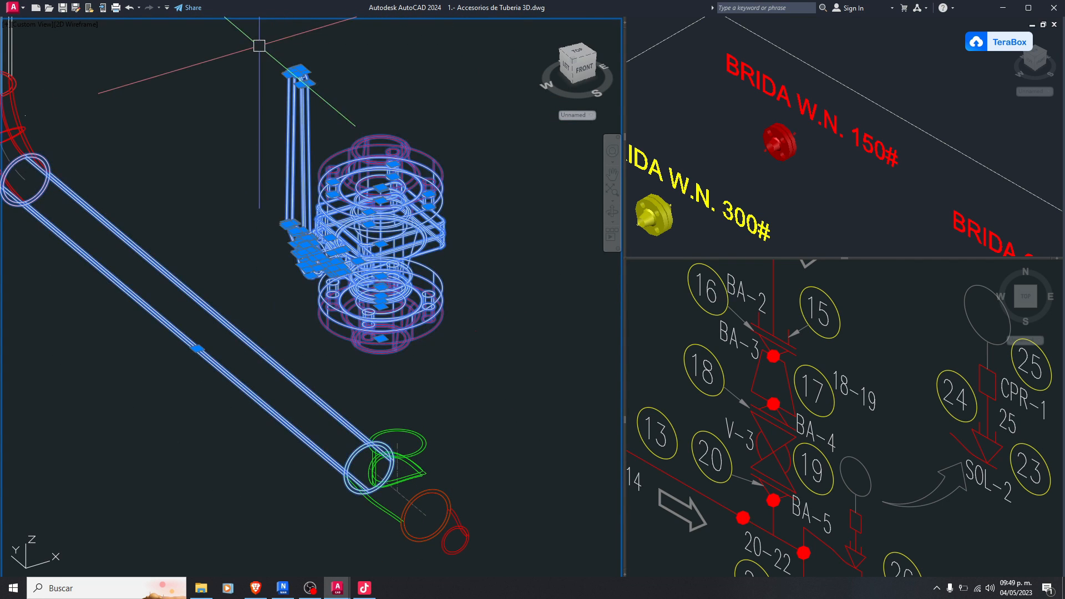
pyautogui.press('Escape')
# Move the valve with both red flanges from the lower neck's centre onto the centre of the green tee's branch opening
pyautogui.click(245, 39)
pyautogui.click(497, 361)
pyautogui.scroll(2, 376, 349)
pyautogui.press('m')
pyautogui.press('Return')
pyautogui.scroll(2, 383, 316)
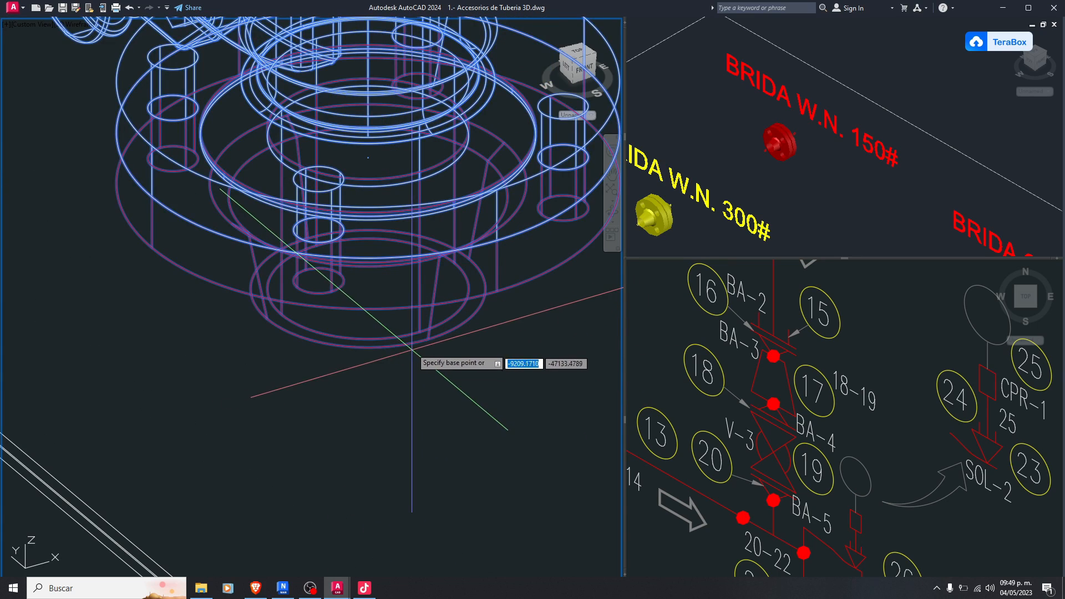
pyautogui.click(367, 289)
pyautogui.scroll(-3, 368, 289)
pyautogui.scroll(-2, 437, 425)
pyautogui.moveTo(435, 420); pyautogui.dragTo(431, 321, button='middle')
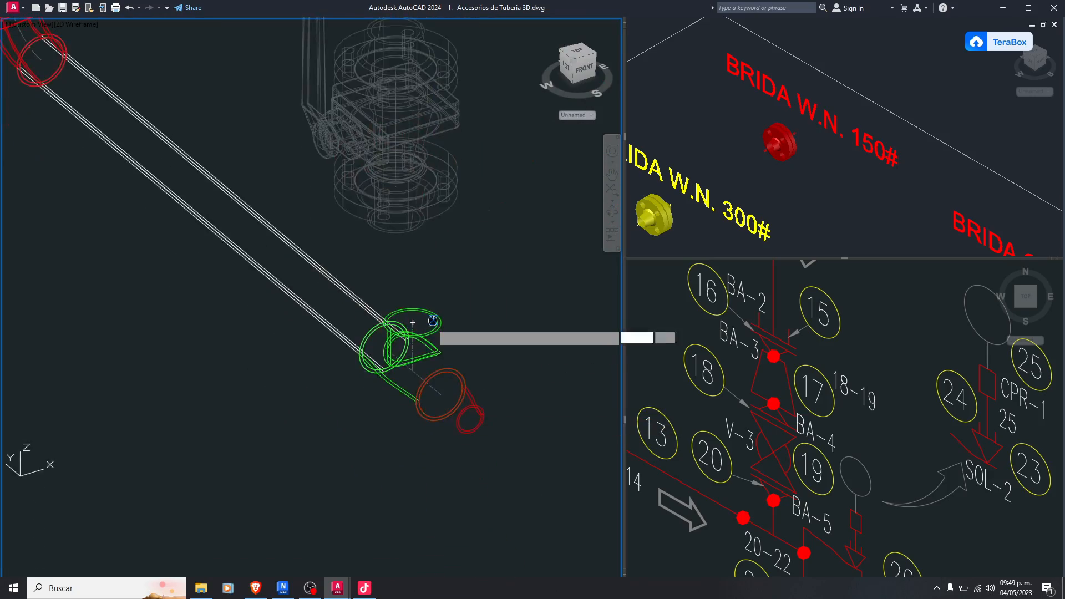
pyautogui.scroll(4, 432, 327)
pyautogui.scroll(-4, 464, 332)
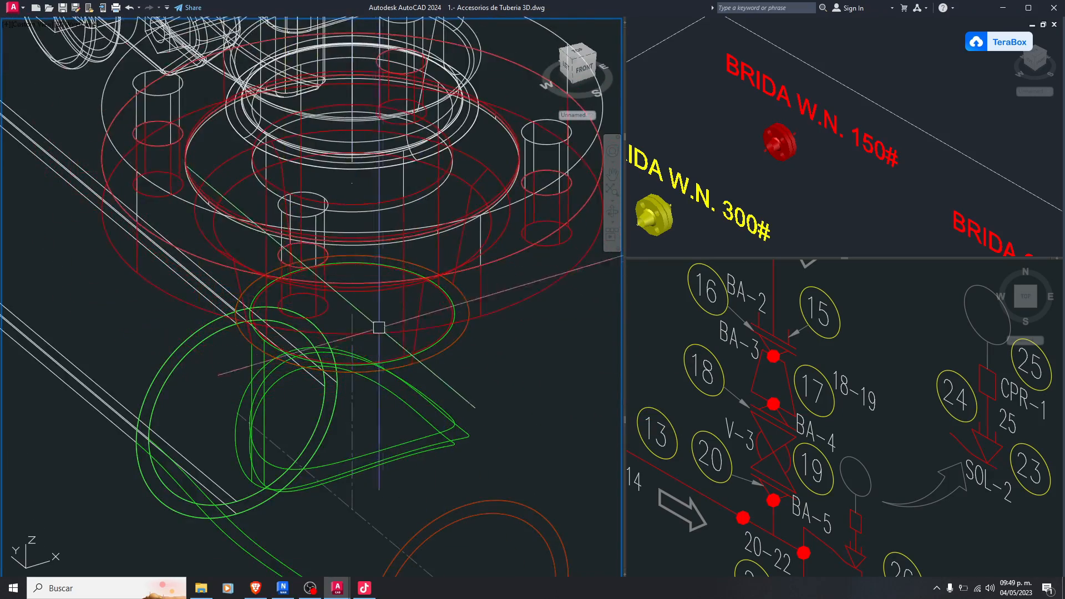
pyautogui.scroll(4, 471, 321)
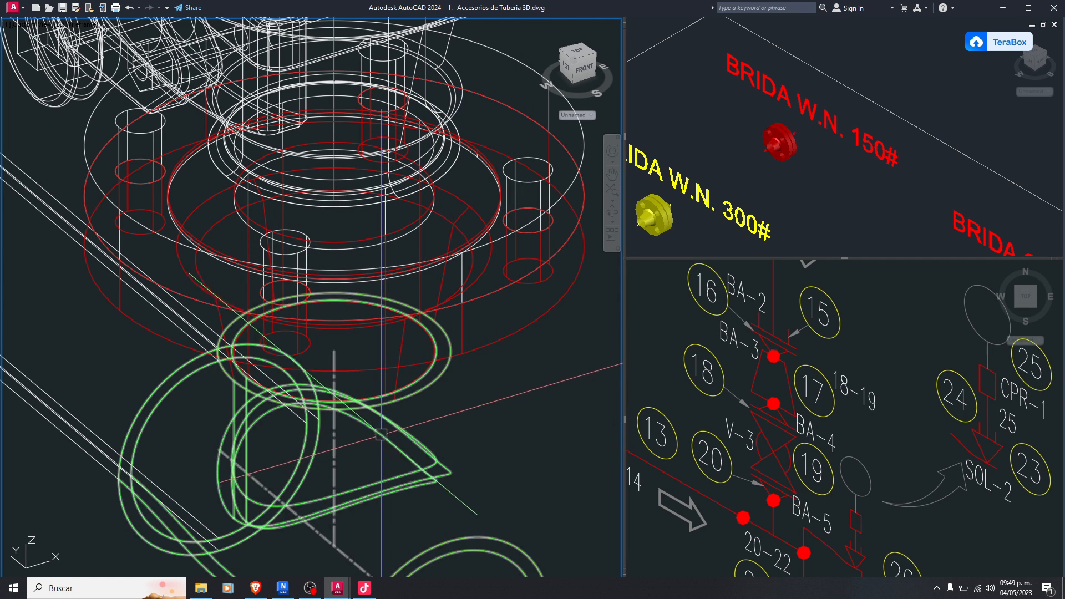
# Display the model in the Realistic visual style and orbit to a side view of the whole pipe run
pyautogui.scroll(-3, 450, 318)
pyautogui.press('Return')
pyautogui.write('r')
pyautogui.press('Return')
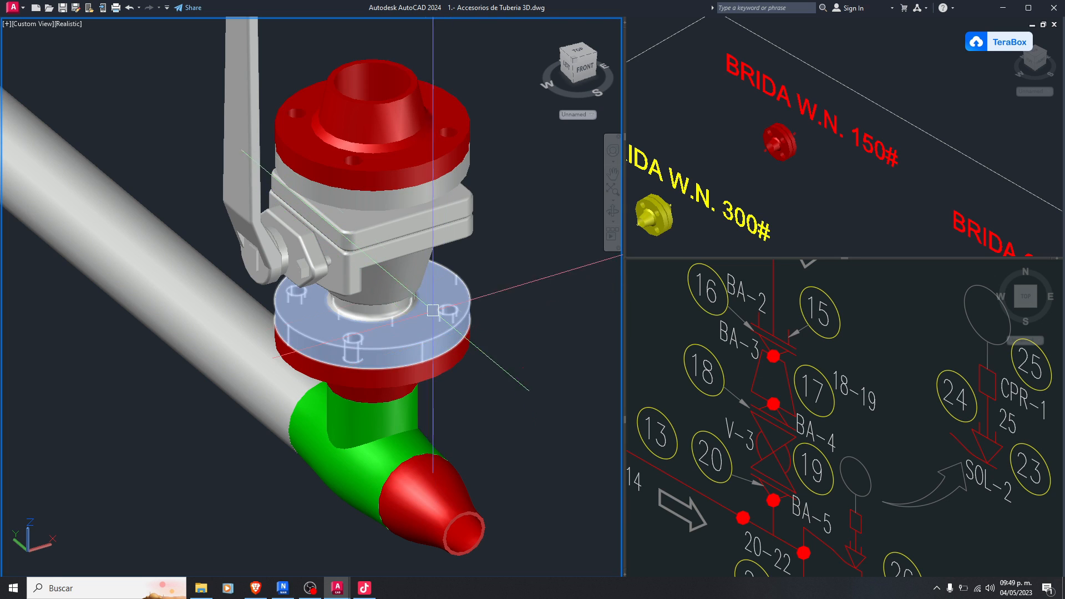
pyautogui.moveTo(433, 310); pyautogui.dragTo(411, 300, button='middle')
pyautogui.keyDown('shift'); pyautogui.moveTo(438, 355); pyautogui.dragTo(484, 306, button='middle'); pyautogui.keyUp('shift')
pyautogui.moveTo(390, 360); pyautogui.dragTo(435, 292, button='middle')
pyautogui.scroll(-10, 423, 294)
# Compare the V-3 valve and BA-5 joint on the isometric with the valve mounted on the tee in the 3D model
pyautogui.click(793, 419)
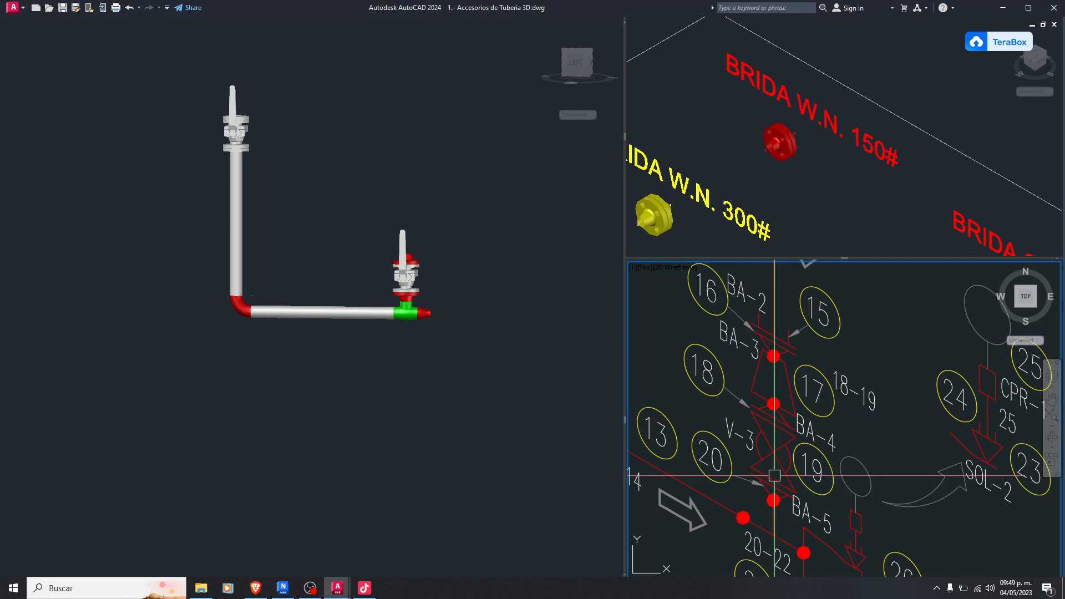
pyautogui.scroll(4, 776, 488)
pyautogui.scroll(-2, 749, 432)
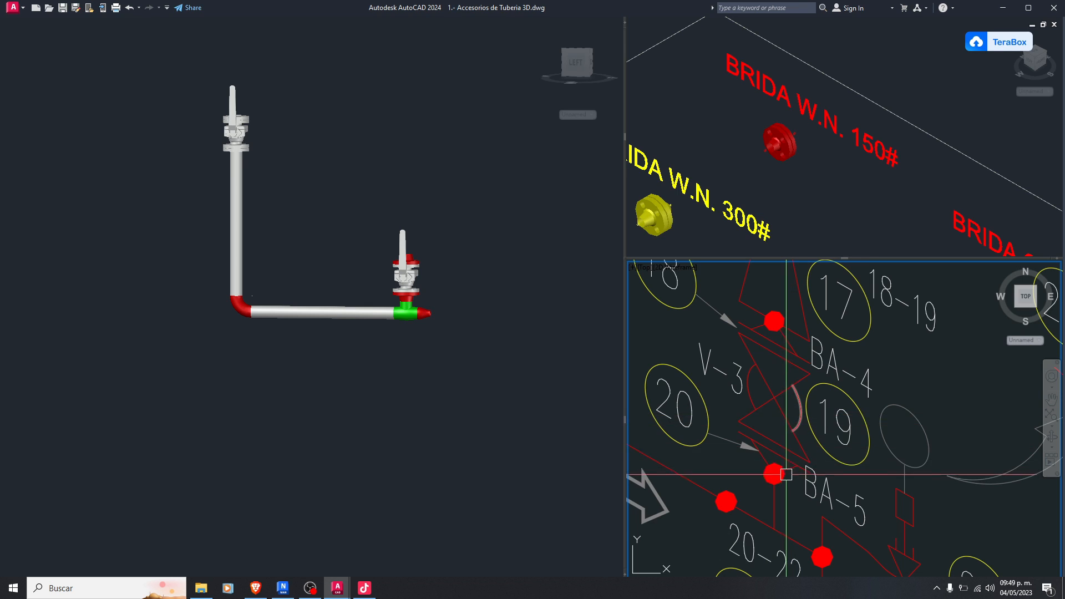
pyautogui.scroll(2, 787, 473)
pyautogui.click(411, 304)
pyautogui.scroll(8, 408, 310)
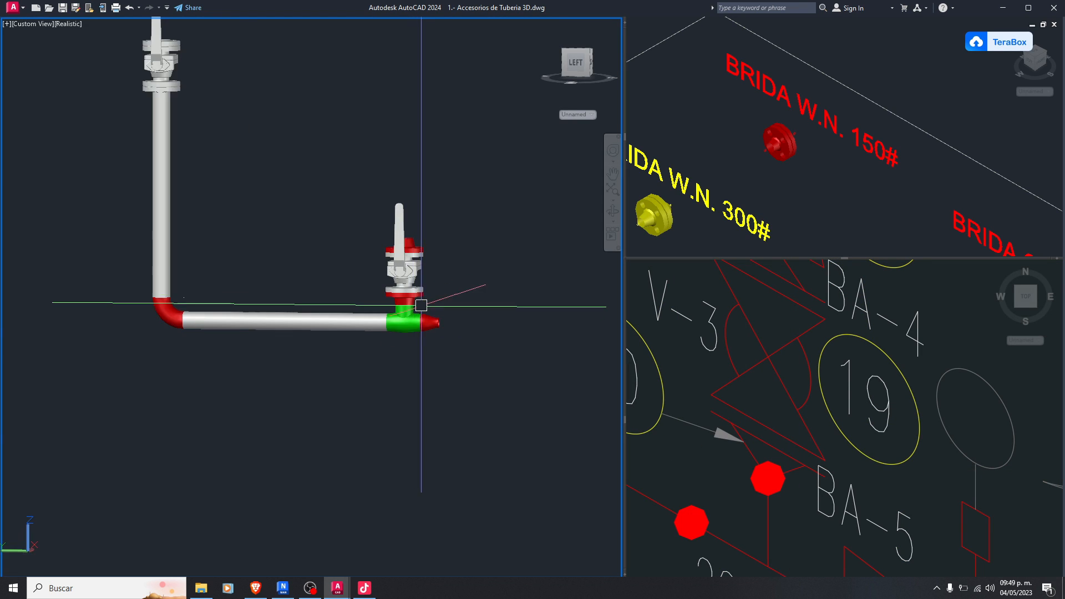
pyautogui.scroll(-4, 380, 356)
pyautogui.keyDown('shift'); pyautogui.moveTo(405, 257); pyautogui.dragTo(410, 327, button='middle'); pyautogui.keyUp('shift')
pyautogui.scroll(-2, 427, 383)
pyautogui.scroll(-2, 453, 387)
pyautogui.keyDown('shift'); pyautogui.moveTo(454, 386); pyautogui.dragTo(459, 425, button='middle'); pyautogui.keyUp('shift')
pyautogui.scroll(3, 438, 338)
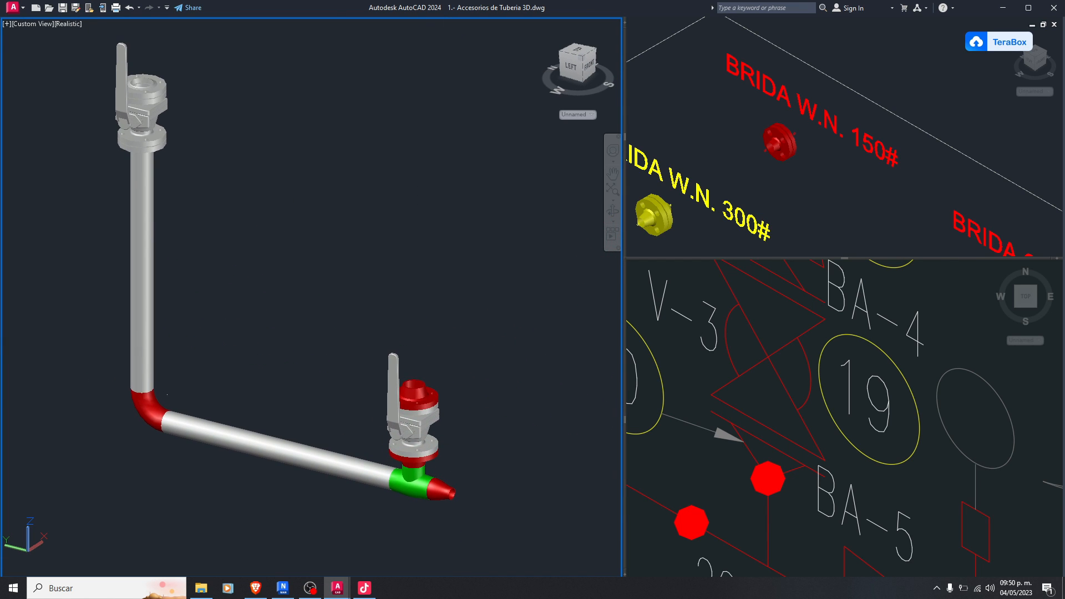
pyautogui.keyDown('shift'); pyautogui.moveTo(452, 386); pyautogui.dragTo(425, 386, button='middle'); pyautogui.keyUp('shift')
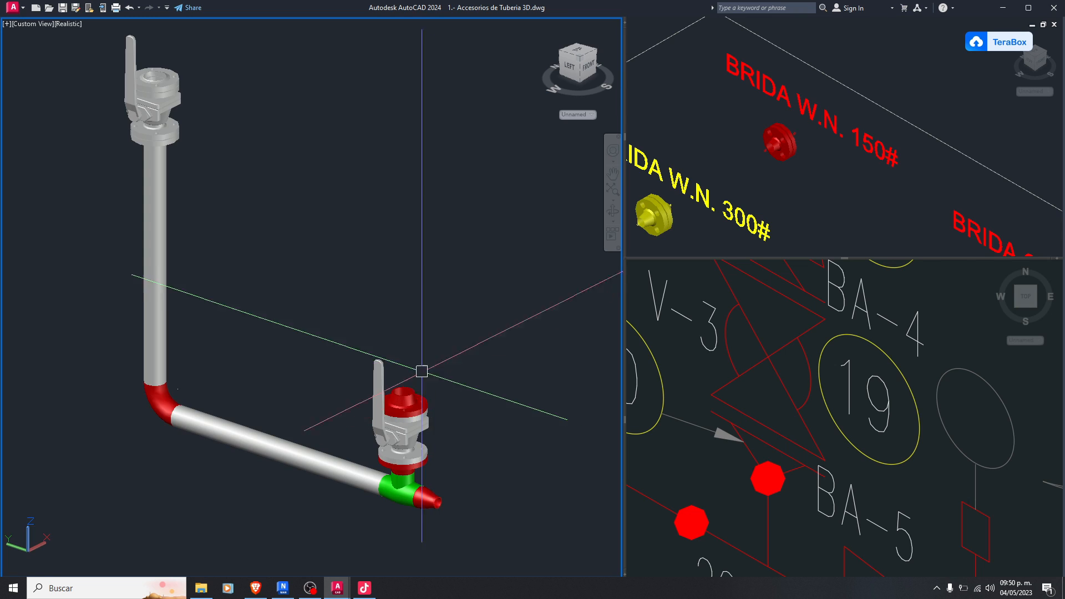
pyautogui.scroll(-4, 388, 345)
pyautogui.scroll(3, 412, 415)
pyautogui.scroll(1, 383, 300)
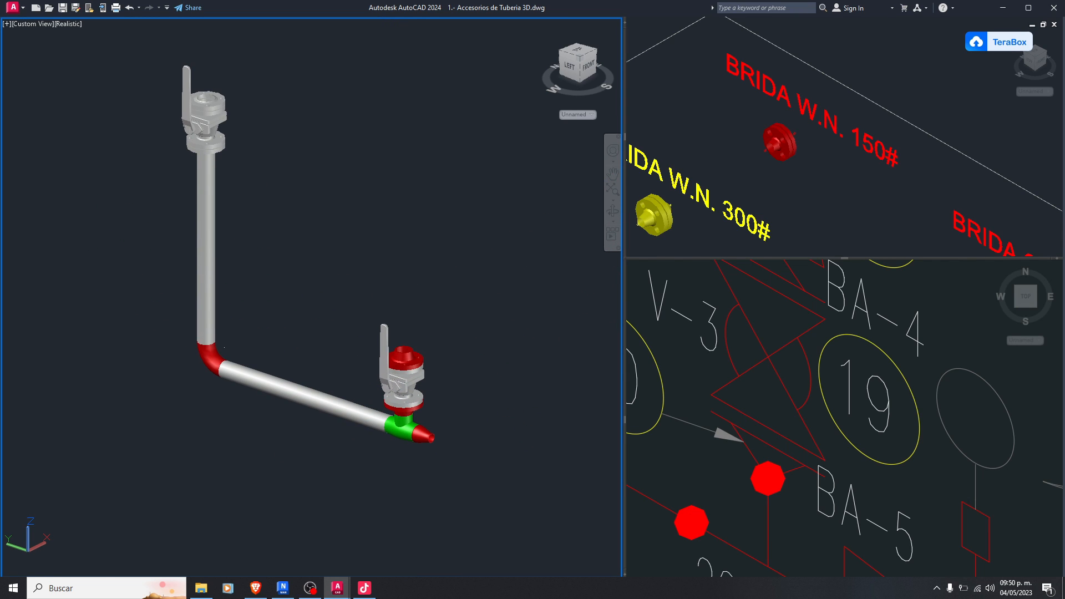
pyautogui.scroll(-4, 397, 267)
# Examine the 3D accessories library and the isometric around items 15 to 19 for the fitting above valve V-3
pyautogui.click(801, 158)
pyautogui.scroll(-4, 800, 158)
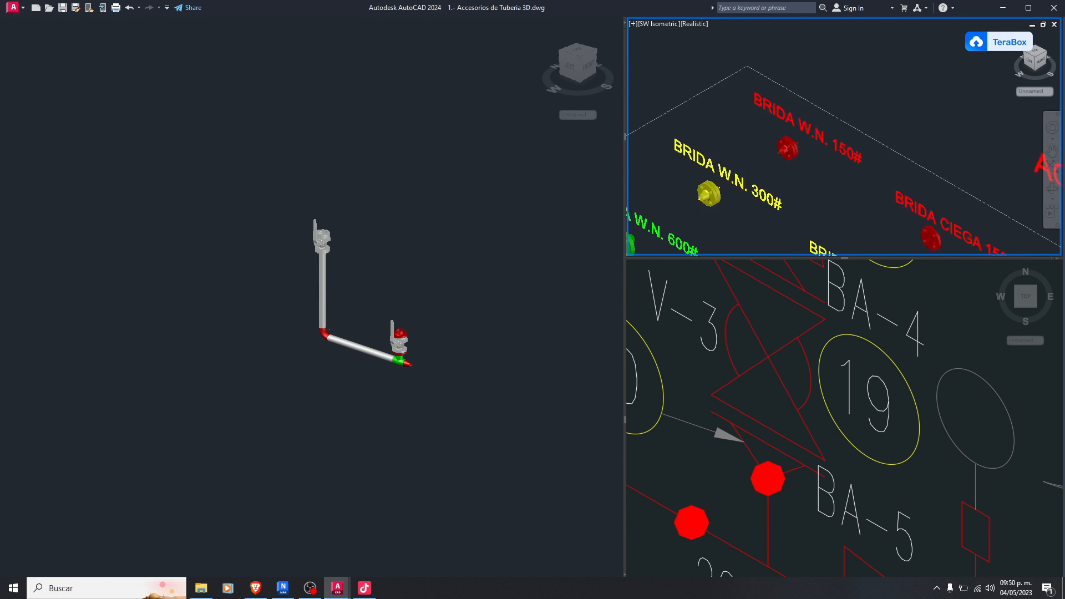
pyautogui.scroll(-2, 801, 158)
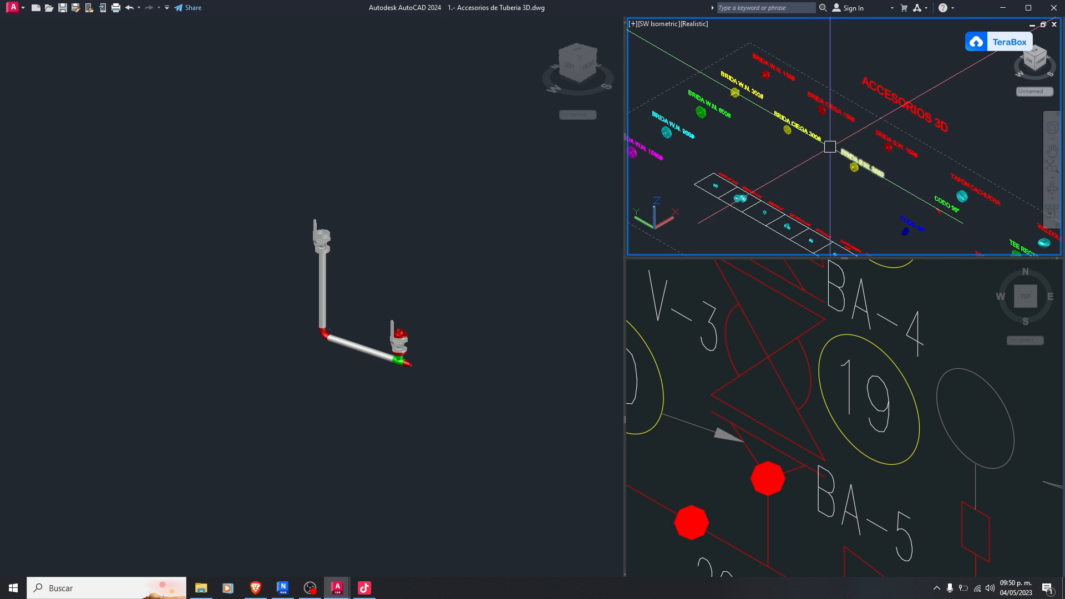
pyautogui.scroll(-2, 833, 162)
pyautogui.scroll(-3, 793, 167)
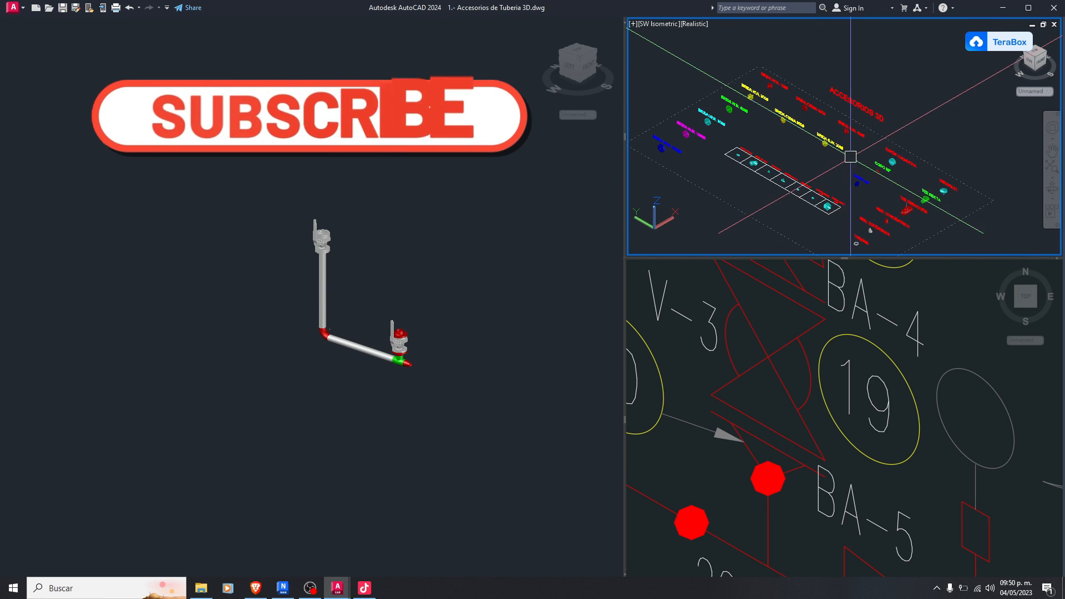
pyautogui.click(412, 351)
pyautogui.scroll(5, 406, 325)
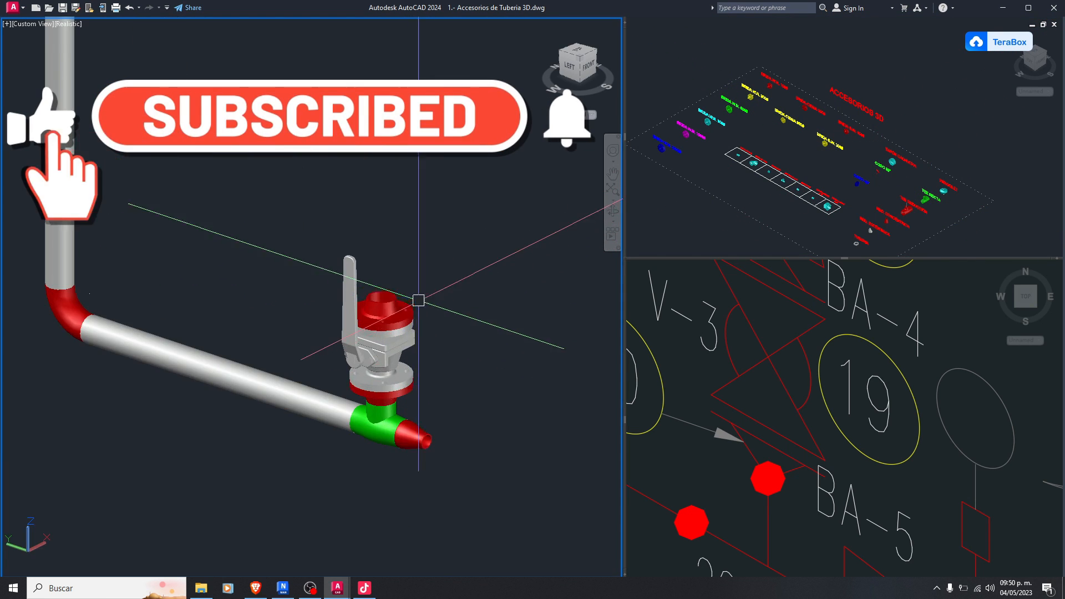
pyautogui.click(738, 360)
pyautogui.scroll(-4, 743, 380)
pyautogui.scroll(3, 746, 314)
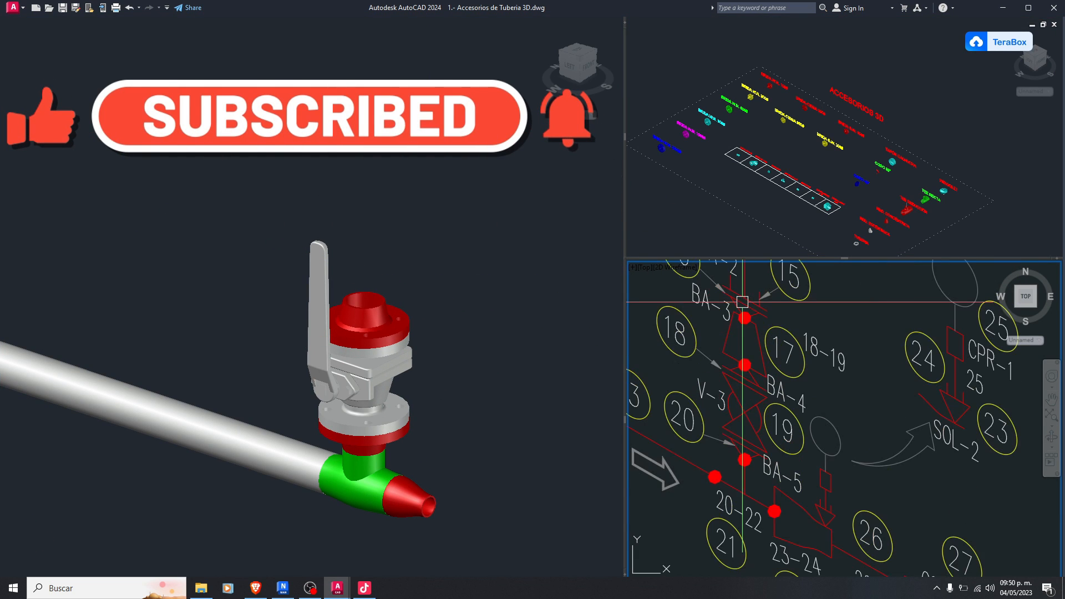
pyautogui.click(493, 333)
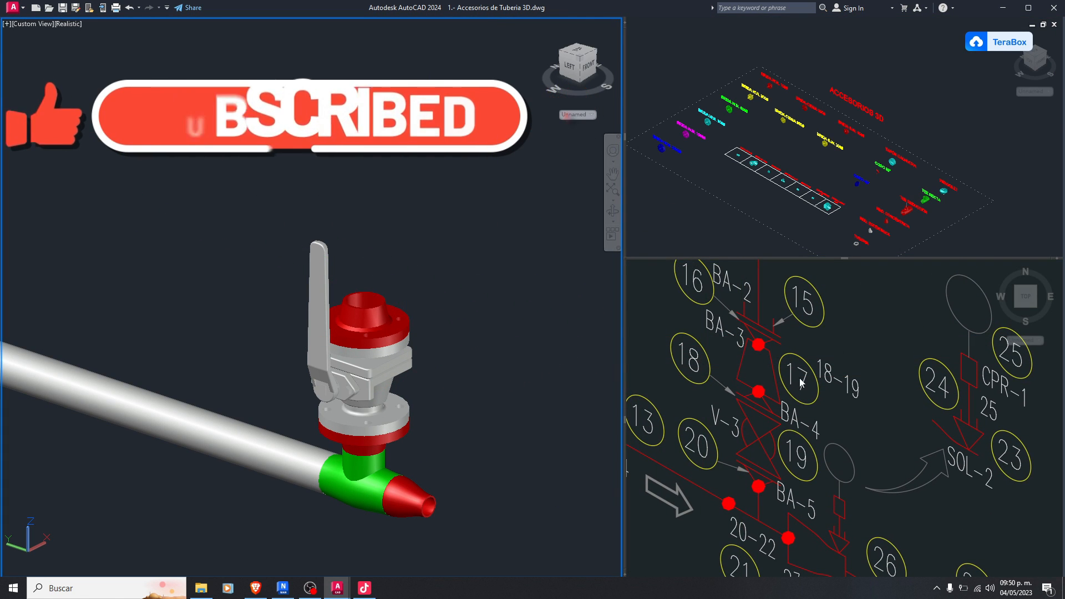
pyautogui.click(815, 341)
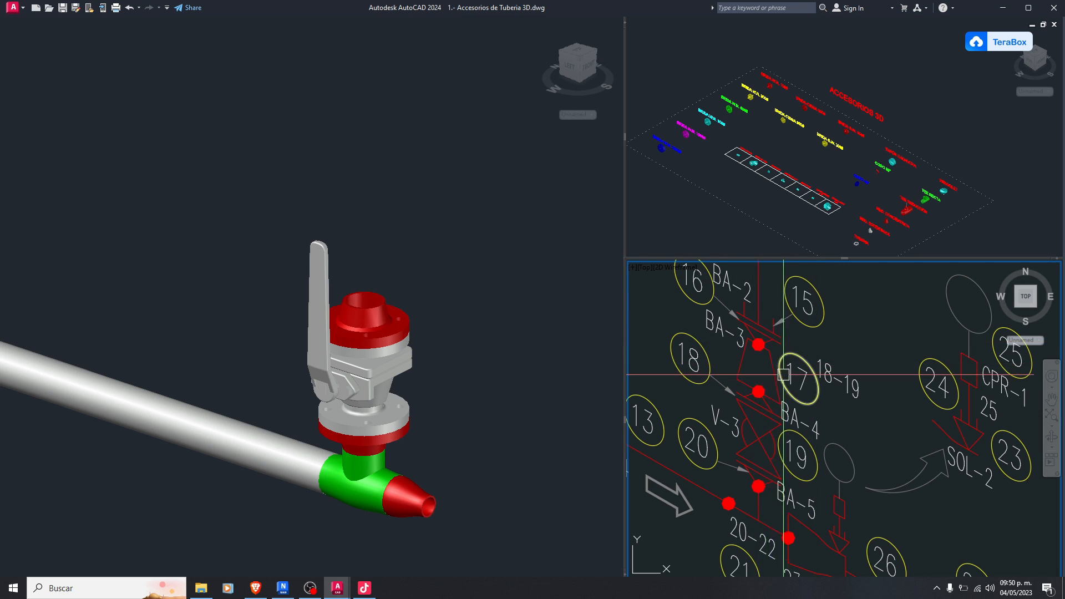
pyautogui.scroll(-3, 783, 375)
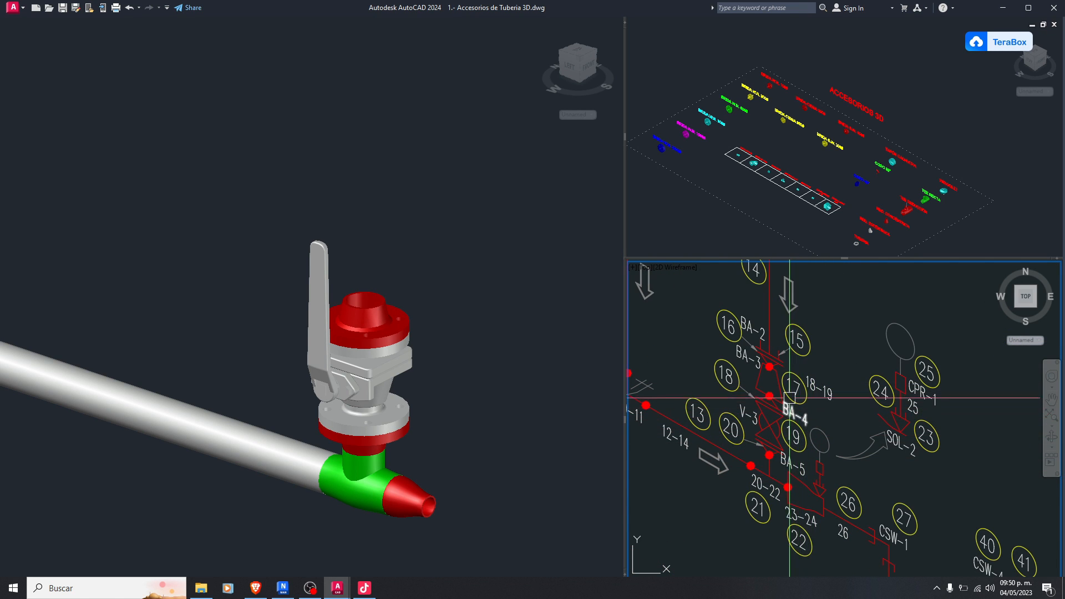
# Copy the red reducer at the end of the green tee to a free spot above the valve, as the fitting between BA-3 and BA-4
pyautogui.scroll(2, 771, 375)
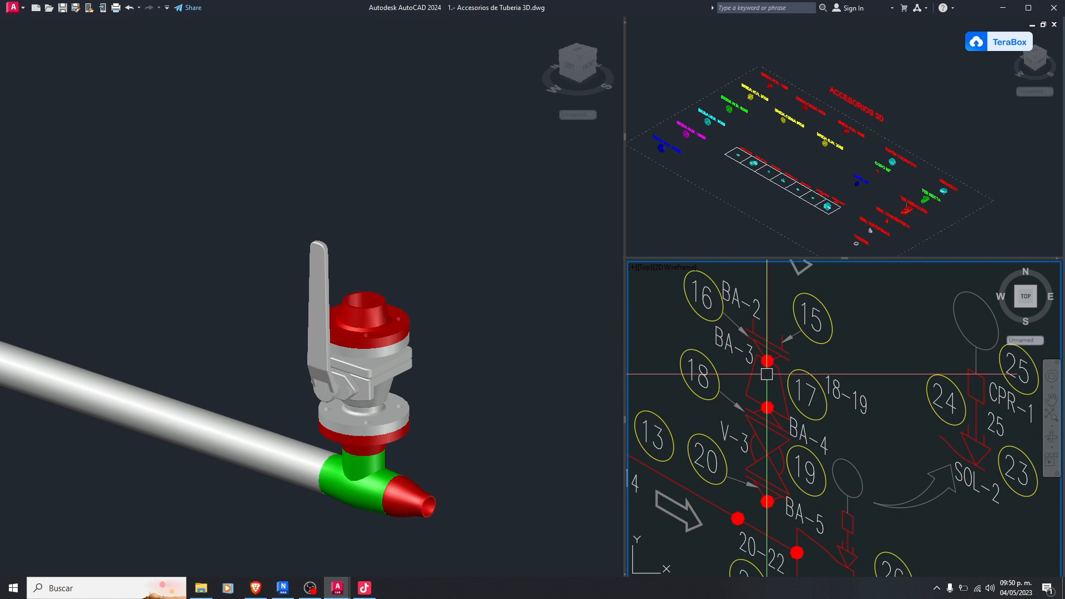
pyautogui.click(809, 194)
pyautogui.click(392, 147)
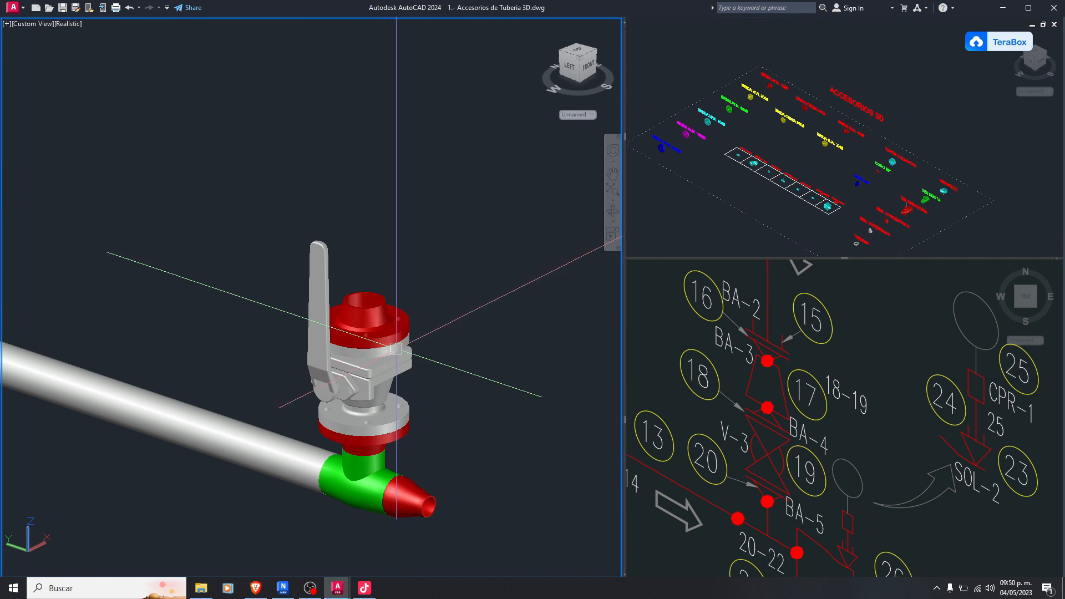
pyautogui.scroll(3, 421, 521)
pyautogui.scroll(-3, 421, 488)
pyautogui.click(397, 473)
pyautogui.click(426, 472)
pyautogui.click(441, 233)
pyautogui.scroll(3, 420, 239)
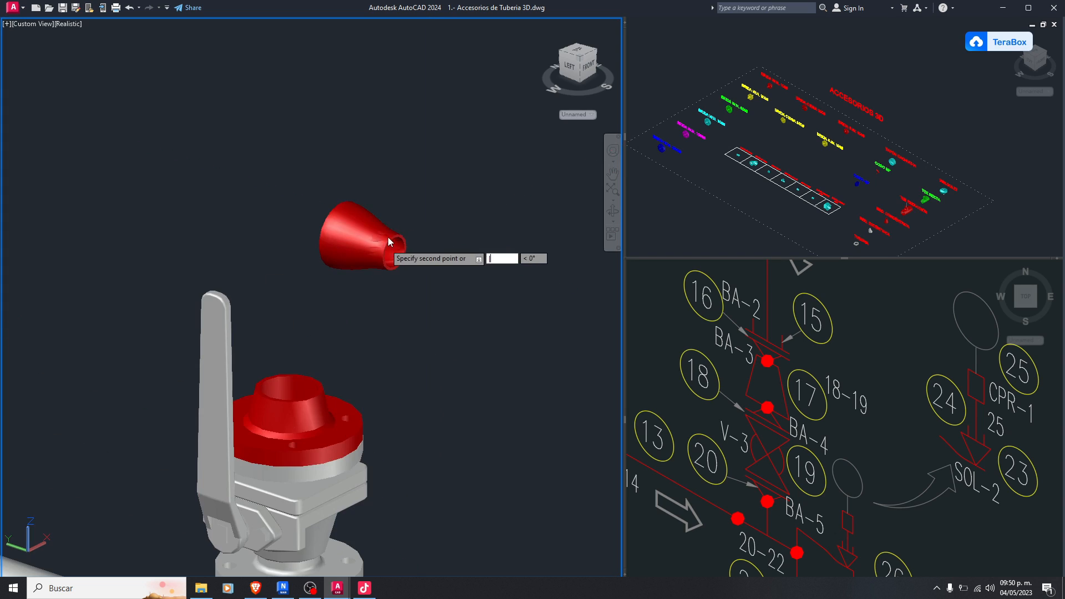
pyautogui.press('Escape')
# Display the 3D model in the 2D Wireframe visual style and check the size list of the copied reducer
pyautogui.write('sh')
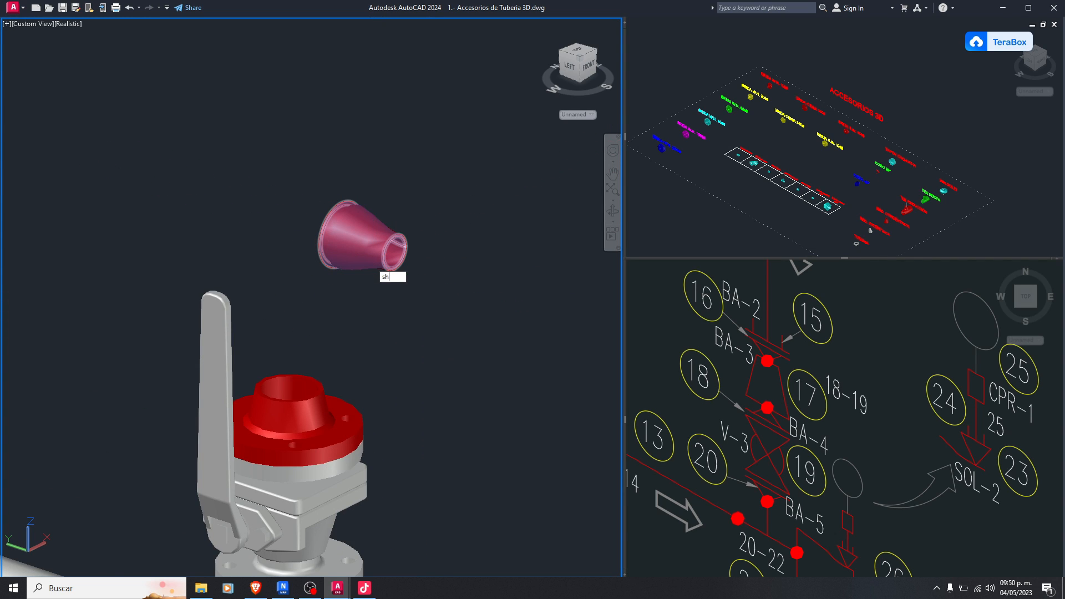
pyautogui.write('e')
pyautogui.write('2')
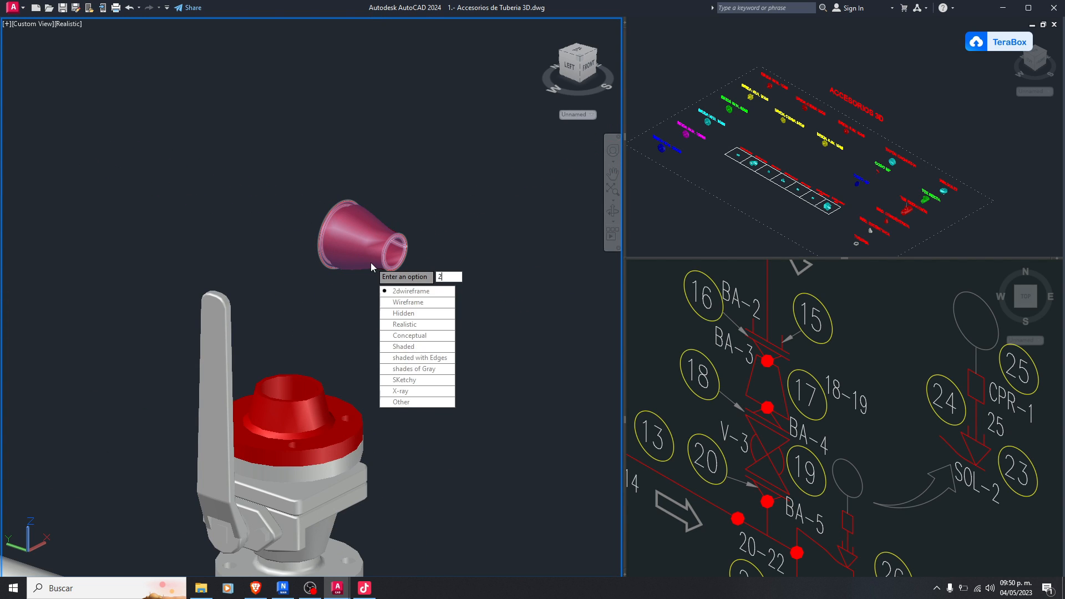
pyautogui.press('Return')
pyautogui.click(342, 252)
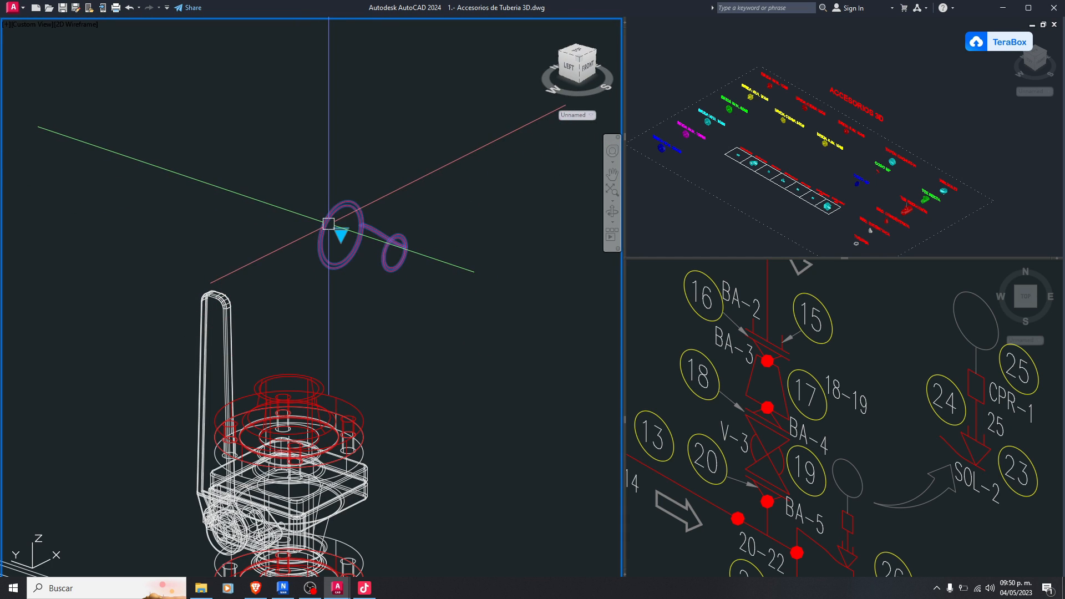
pyautogui.click(339, 236)
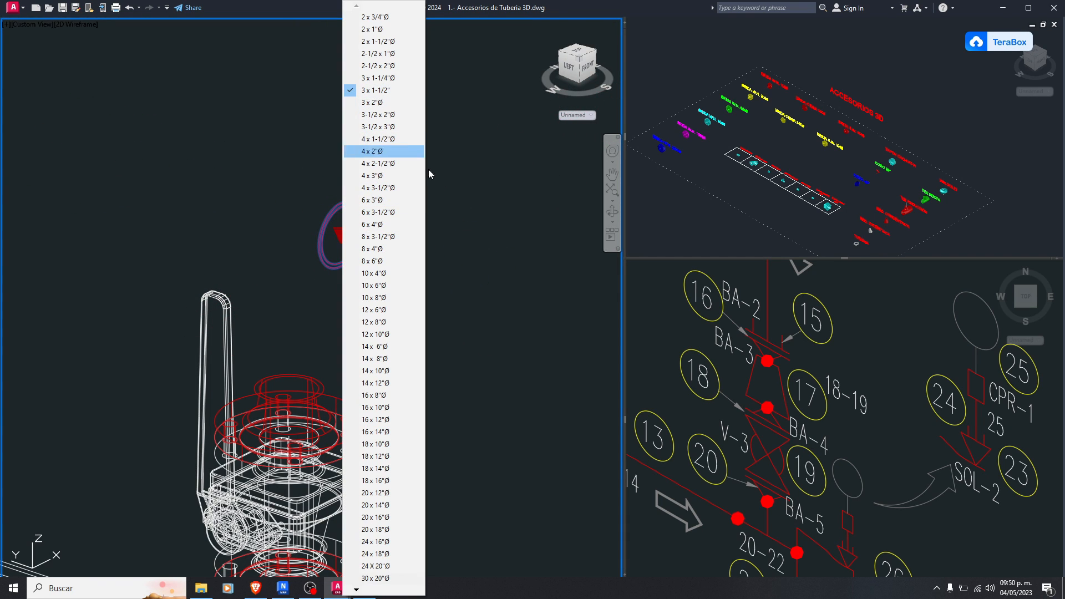
pyautogui.click(374, 218)
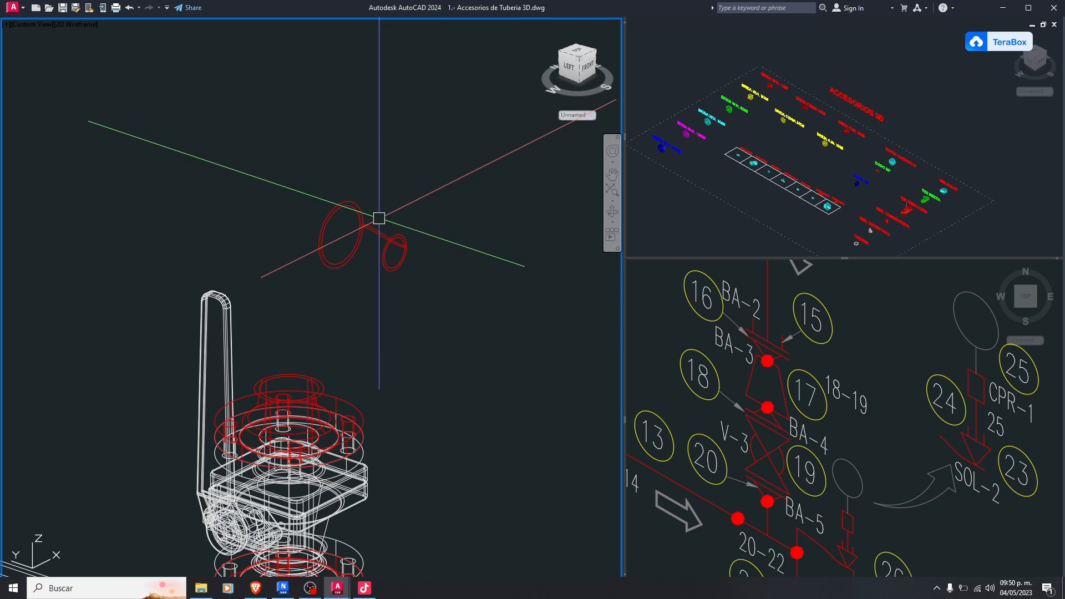
# Rotate the copied reducer upright with 3D Rotate so that its wide end faces down
pyautogui.click(373, 222)
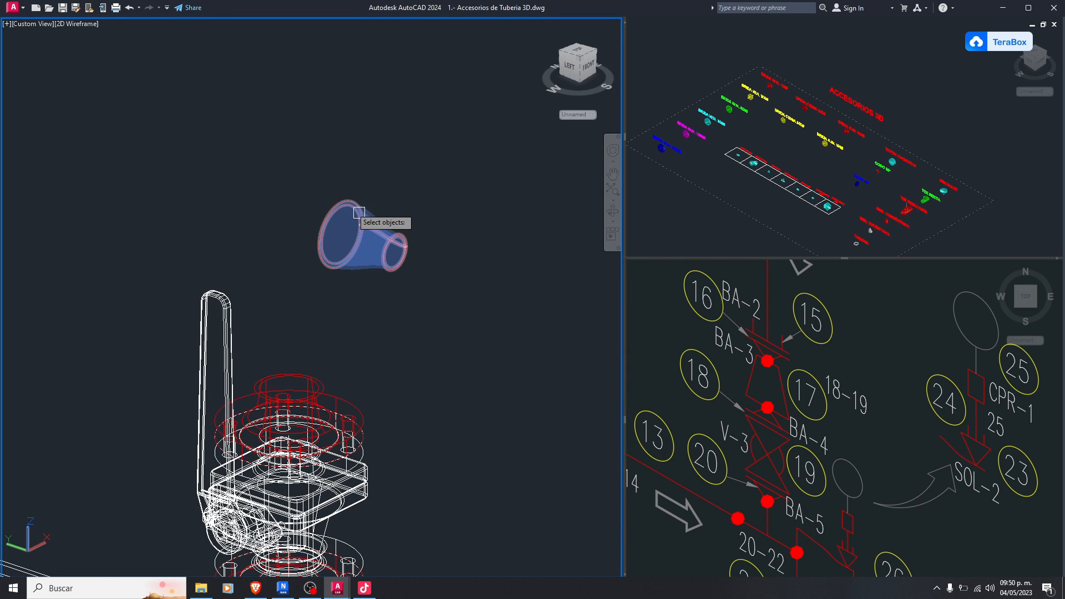
pyautogui.write('3m')
pyautogui.press('Return')
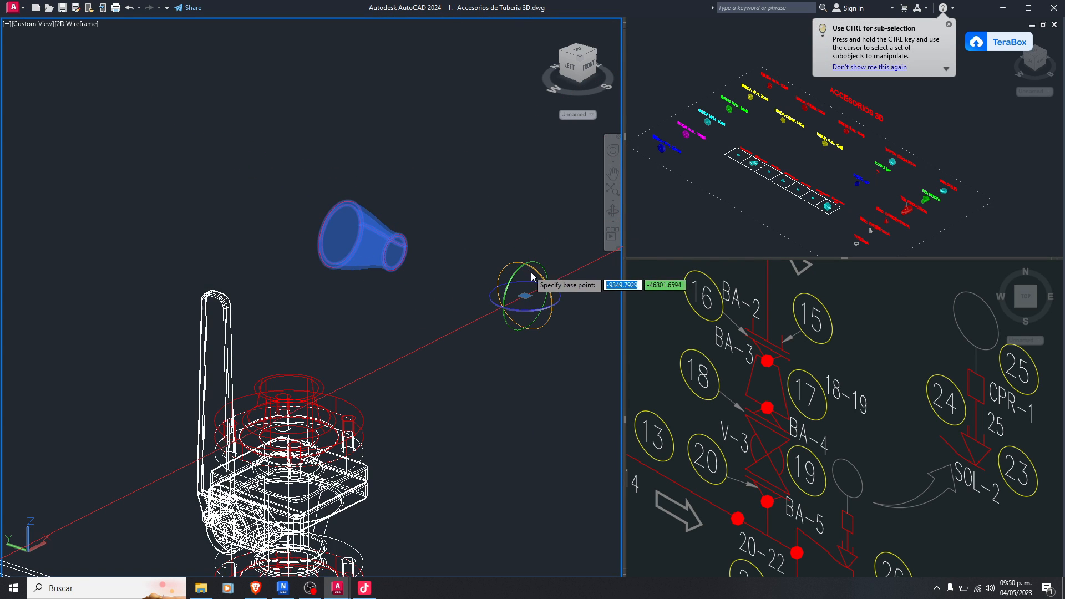
pyautogui.click(501, 304)
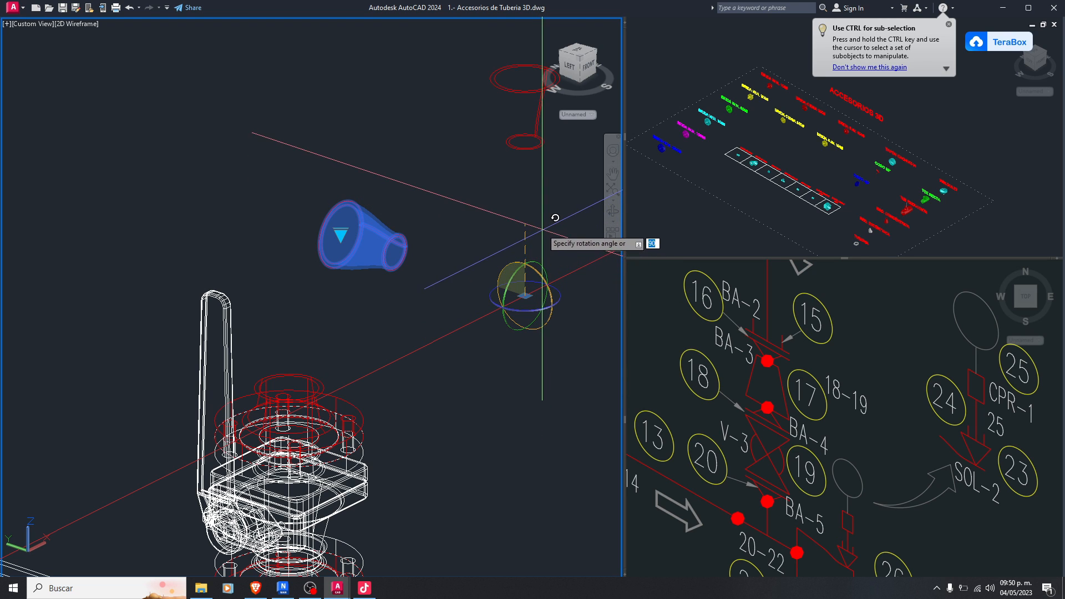
pyautogui.press('Return')
pyautogui.scroll(-3, 463, 316)
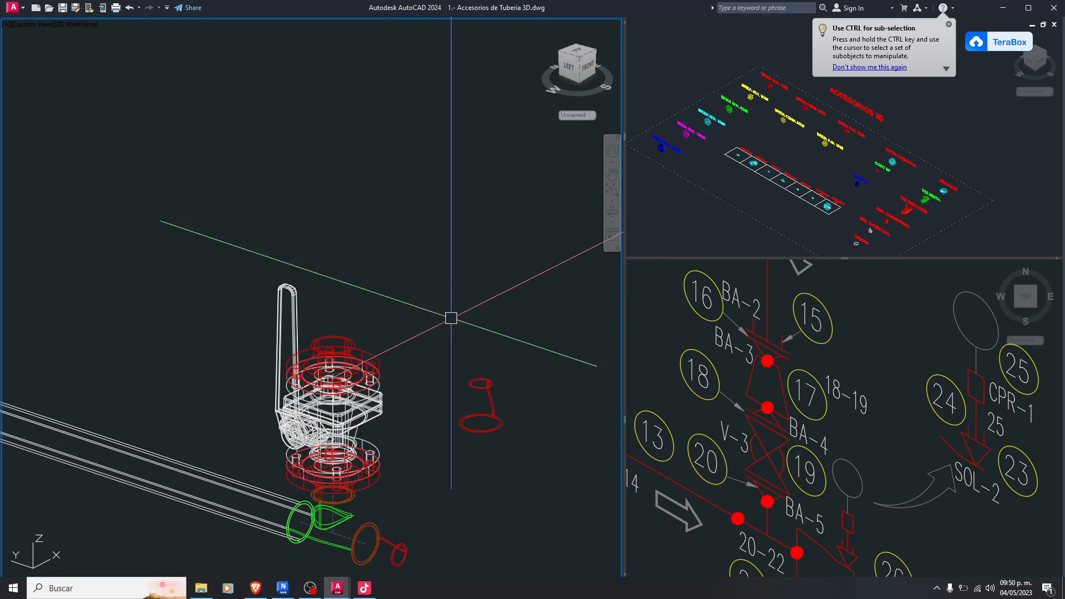
# Move the upright reducer from the centre of its wide end onto the centre of the upper red flange's neck
pyautogui.scroll(5, 487, 421)
pyautogui.click(533, 479)
pyautogui.click(511, 424)
pyautogui.write('m')
pyautogui.press('Return')
pyautogui.scroll(3, 455, 420)
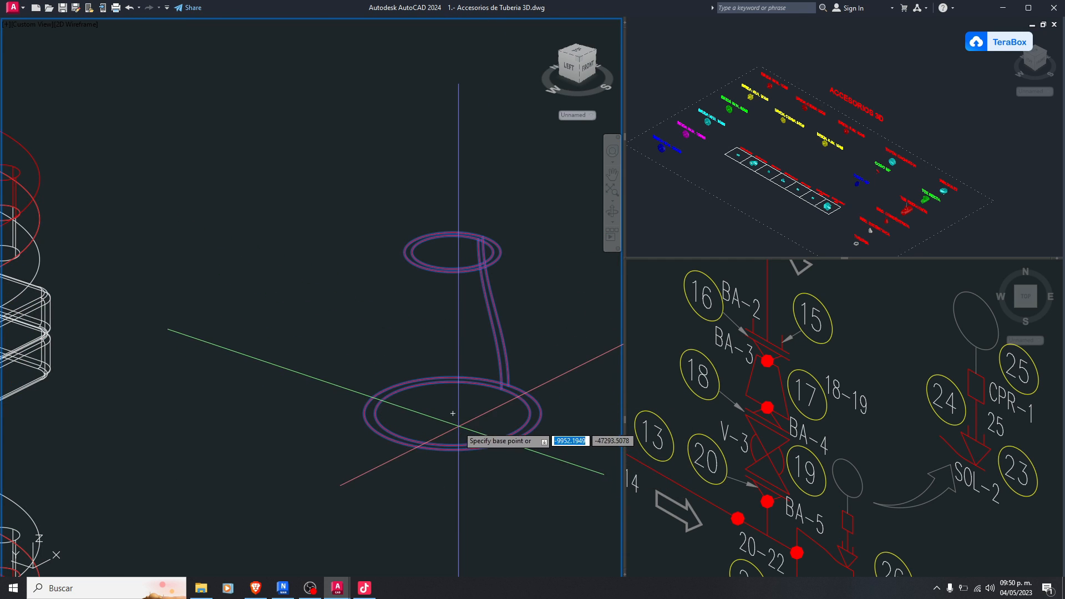
pyautogui.click(541, 413)
pyautogui.scroll(-5, 500, 388)
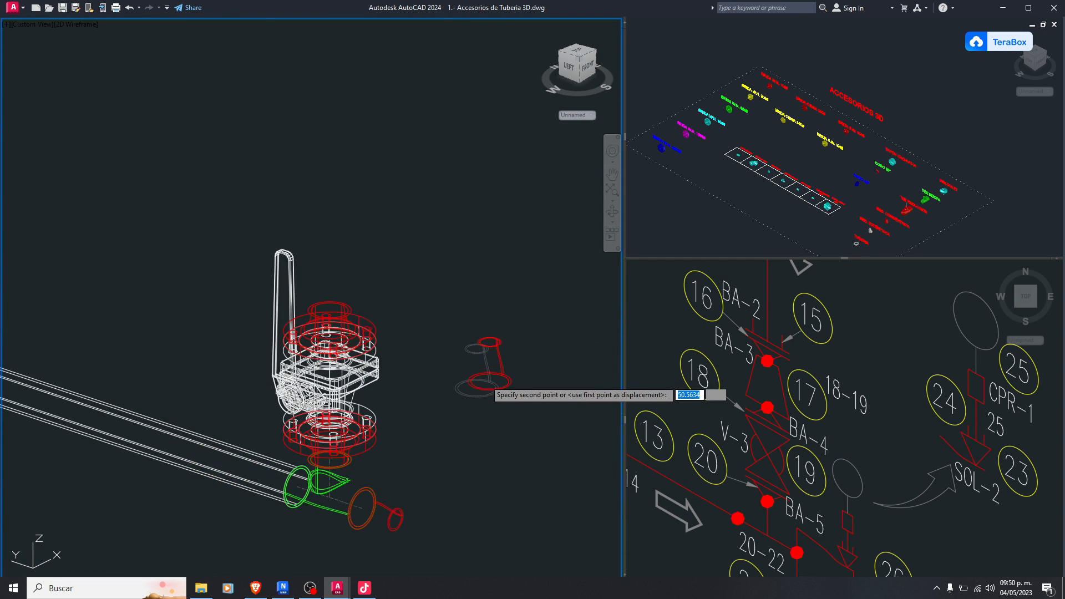
pyautogui.scroll(3, 380, 305)
pyautogui.scroll(4, 357, 300)
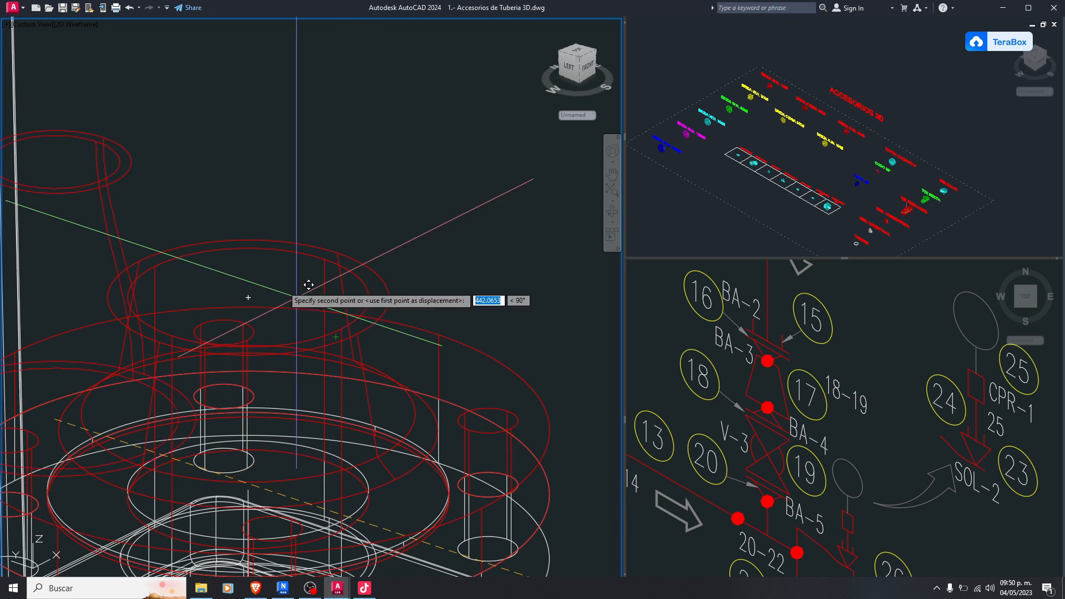
pyautogui.click(248, 298)
pyautogui.scroll(-5, 333, 277)
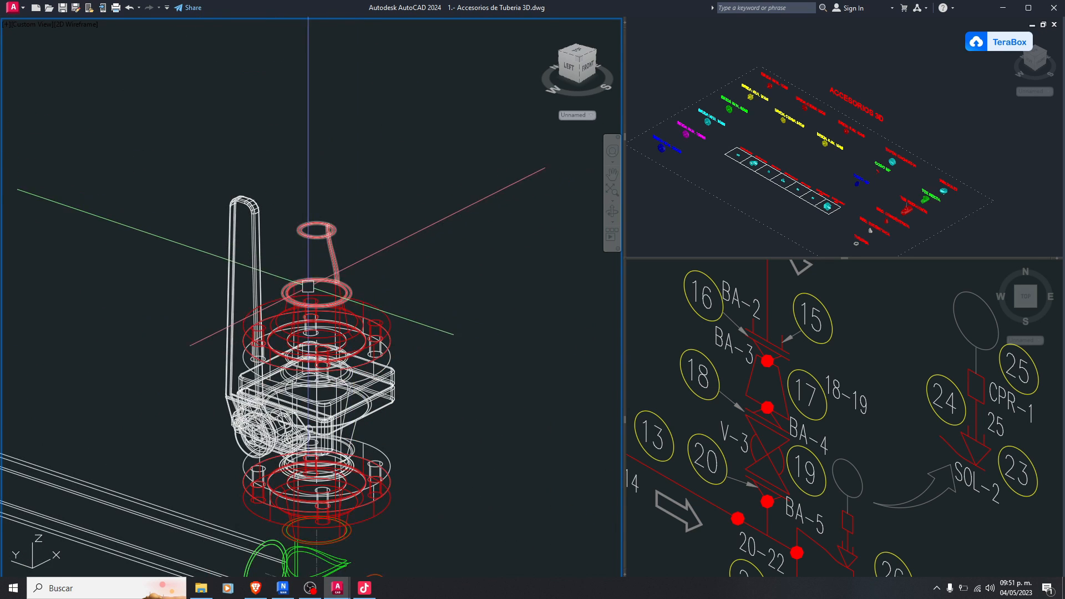
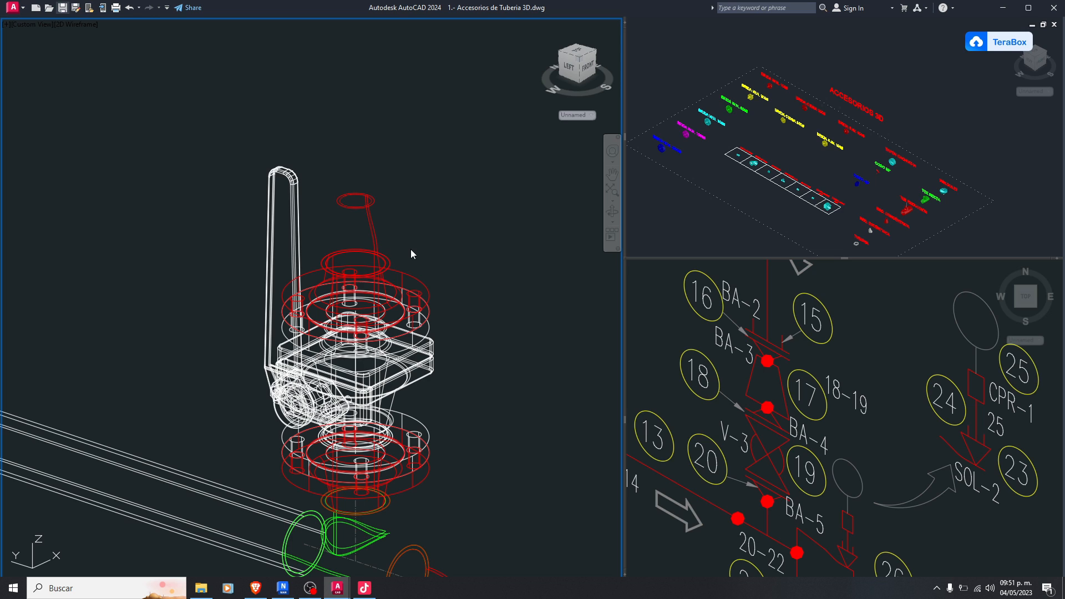
# Display the model with the mounted reducer in the Realistic visual style and orbit to a side view of the piping
pyautogui.scroll(-5, 339, 220)
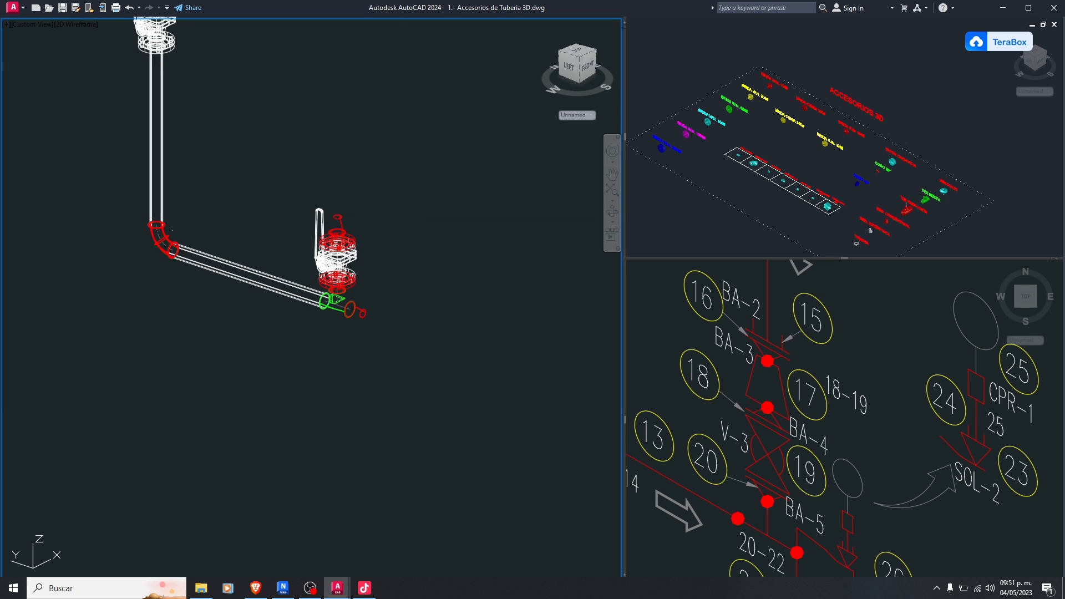
pyautogui.scroll(8, 338, 220)
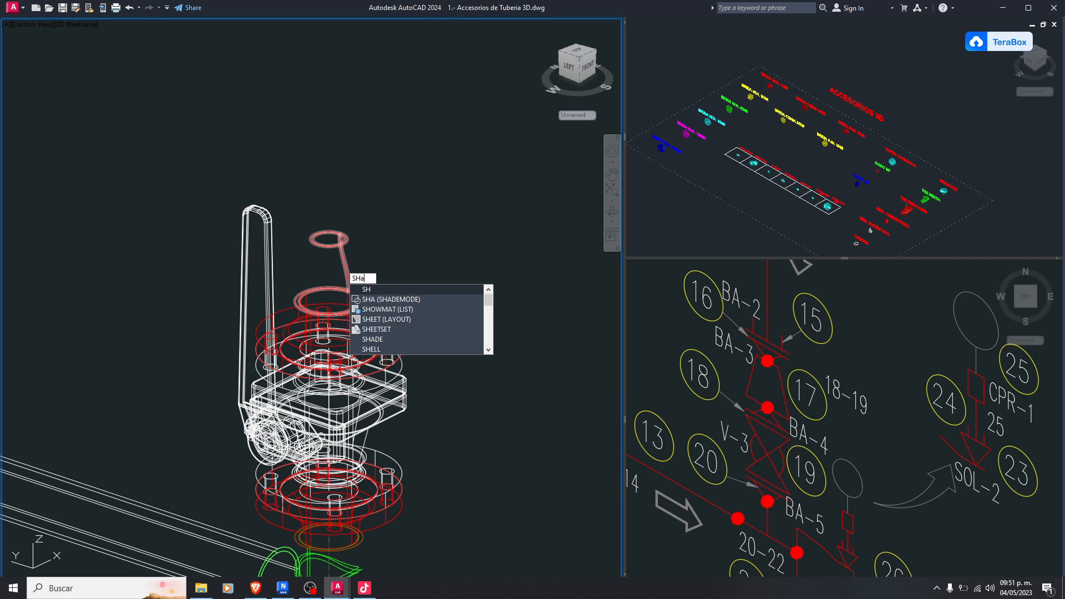
pyautogui.press('Return')
pyautogui.write('r')
pyautogui.press('Return')
pyautogui.scroll(-4, 381, 256)
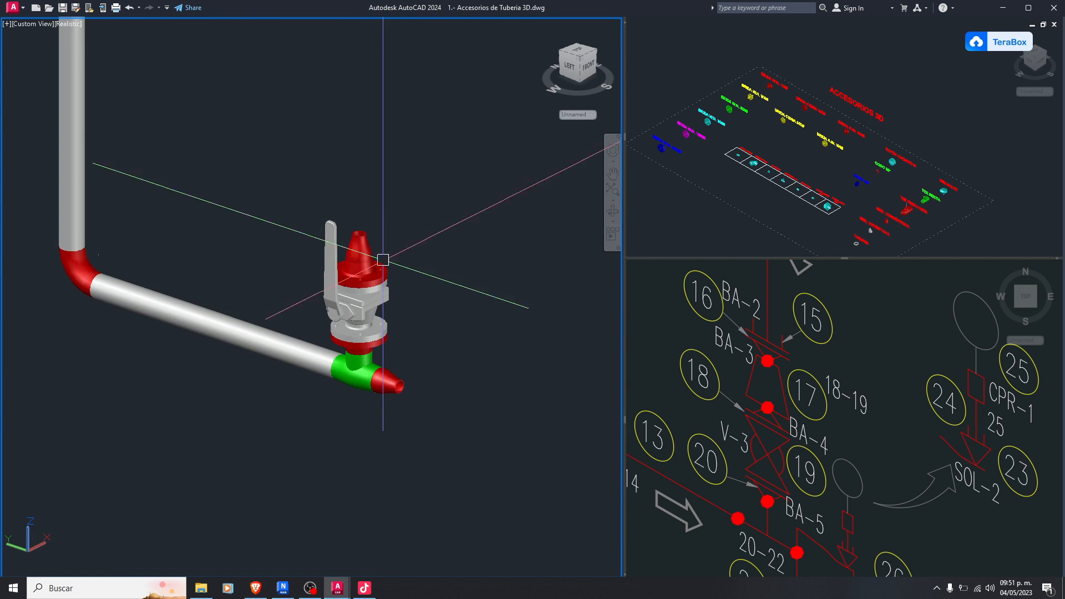
pyautogui.click(855, 432)
pyautogui.click(447, 397)
pyautogui.keyDown('shift'); pyautogui.moveTo(447, 397); pyautogui.dragTo(483, 314, button='middle'); pyautogui.keyUp('shift')
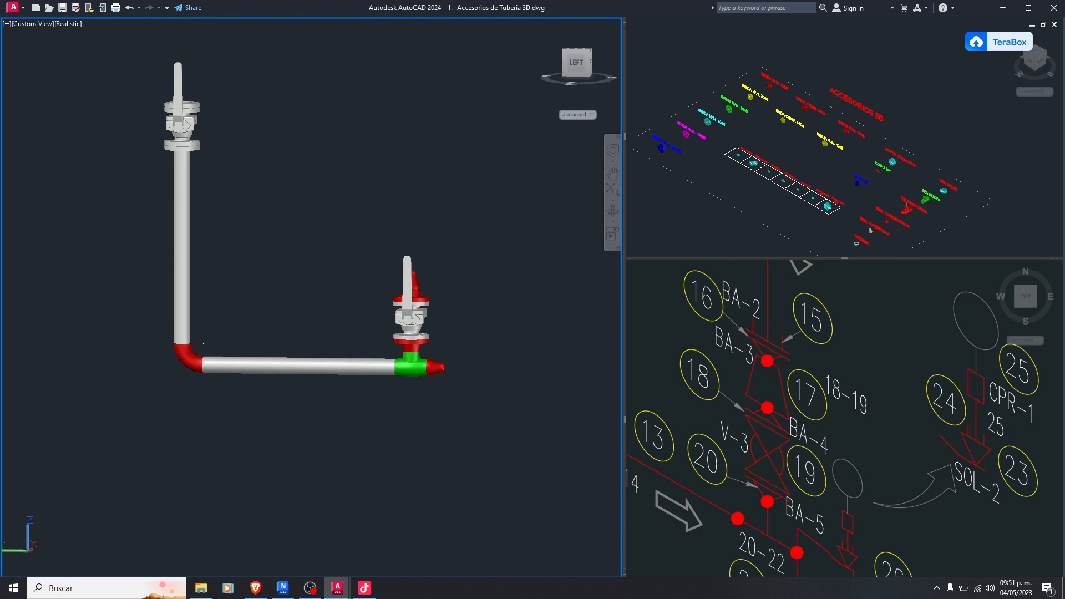
# Compare the isometric from V-3 up through pipe 14 to the BIG JOE 2"Ø valve with the assembled 3D model
pyautogui.click(789, 420)
pyautogui.scroll(-3, 789, 420)
pyautogui.moveTo(750, 398)
pyautogui.mouseDown(button='middle')
pyautogui.moveTo(789, 420)
pyautogui.moveTo(831, 499)
pyautogui.mouseUp(button='middle')
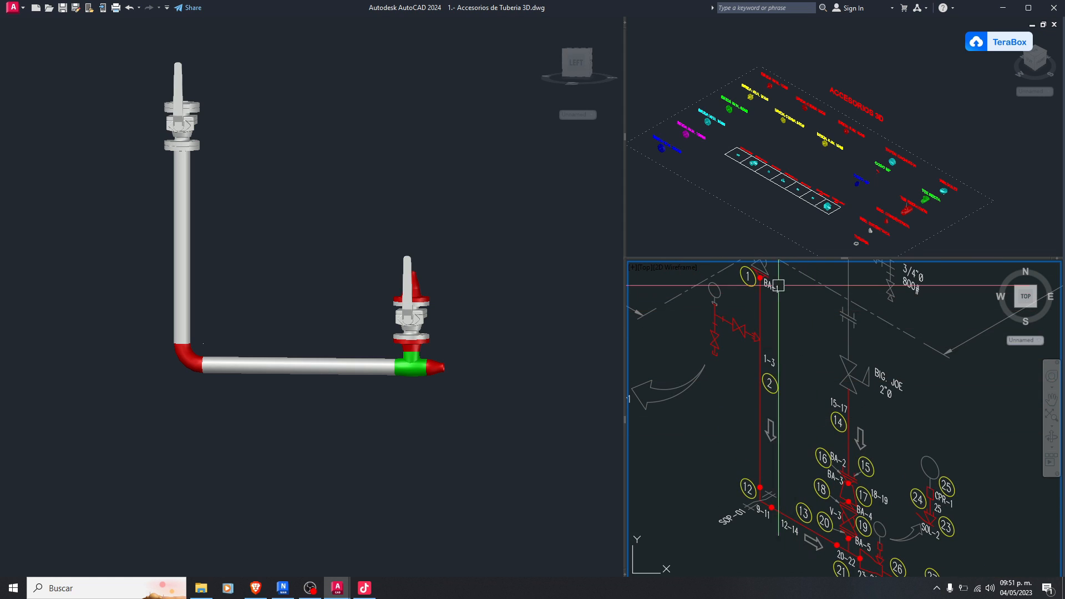
pyautogui.scroll(5, 868, 546)
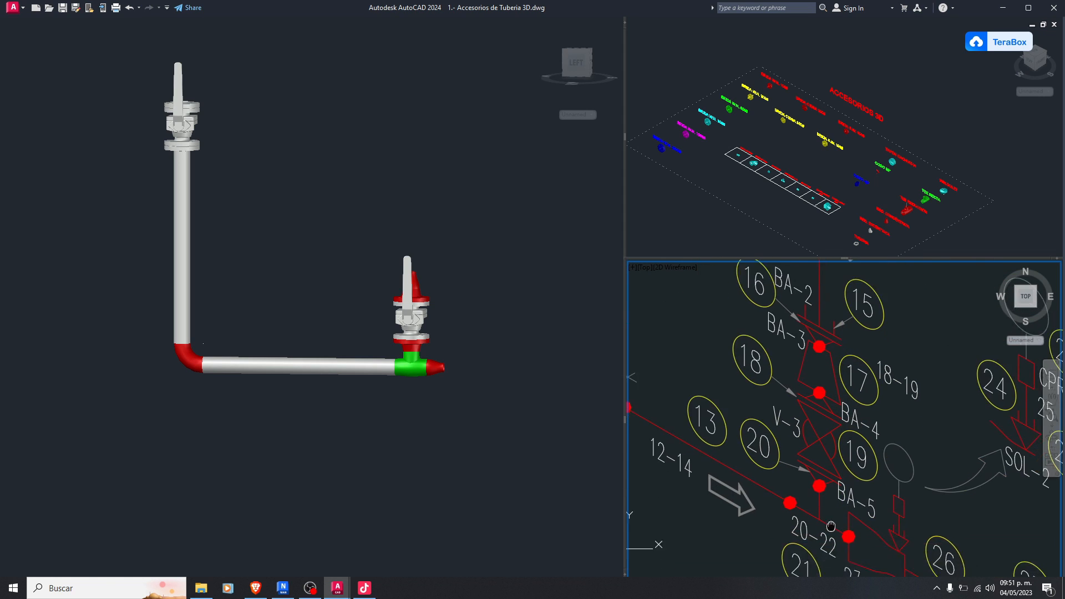
pyautogui.scroll(3, 822, 444)
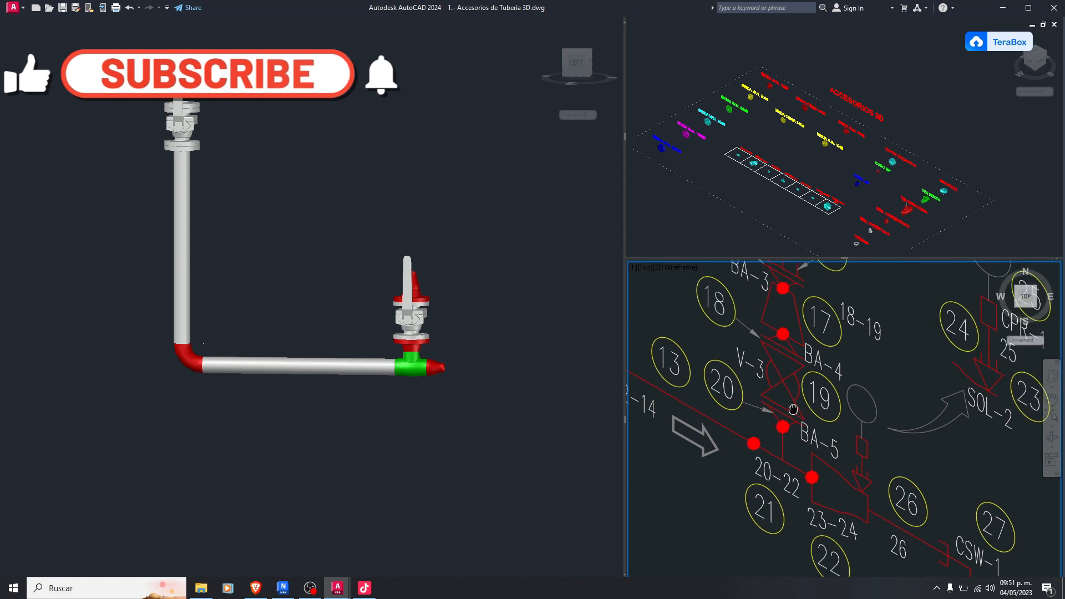
pyautogui.click(570, 326)
pyautogui.scroll(3, 428, 290)
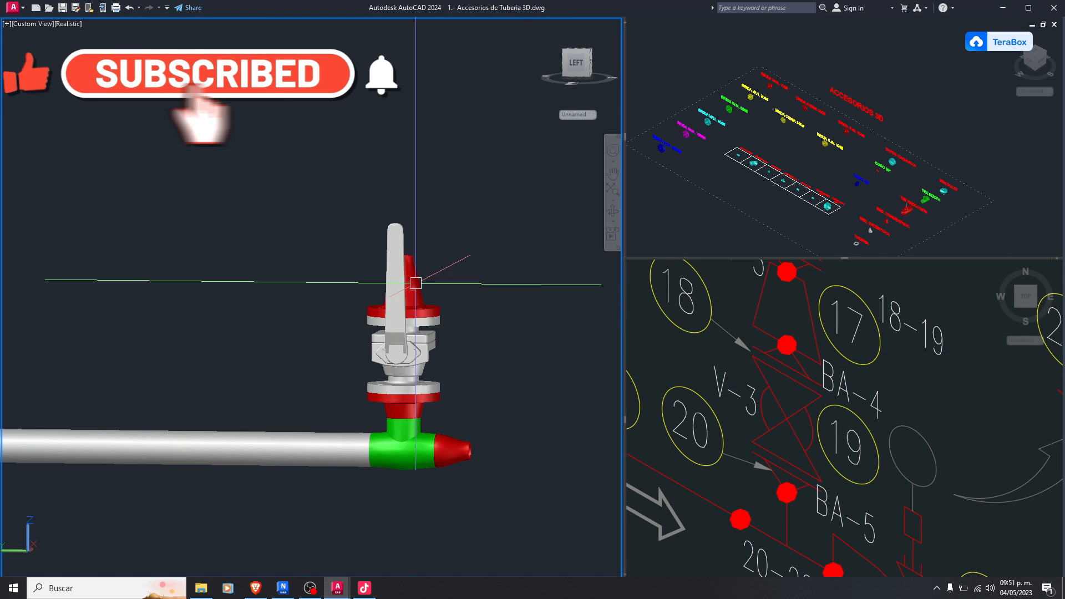
pyautogui.scroll(2, 429, 290)
pyautogui.click(748, 400)
pyautogui.scroll(-5, 748, 401)
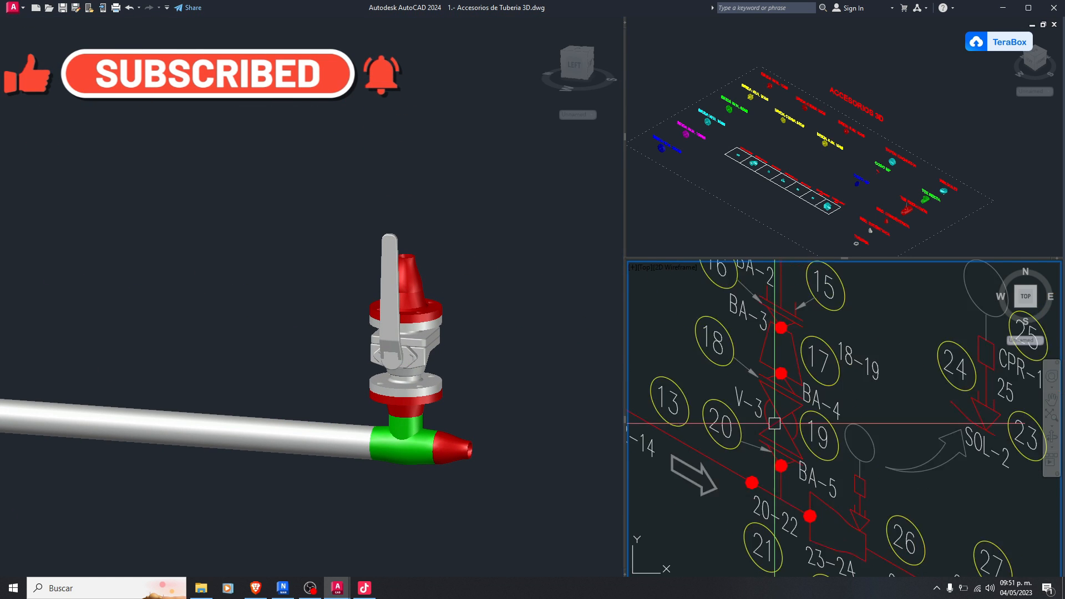
pyautogui.moveTo(817, 318); pyautogui.dragTo(817, 372, button='middle')
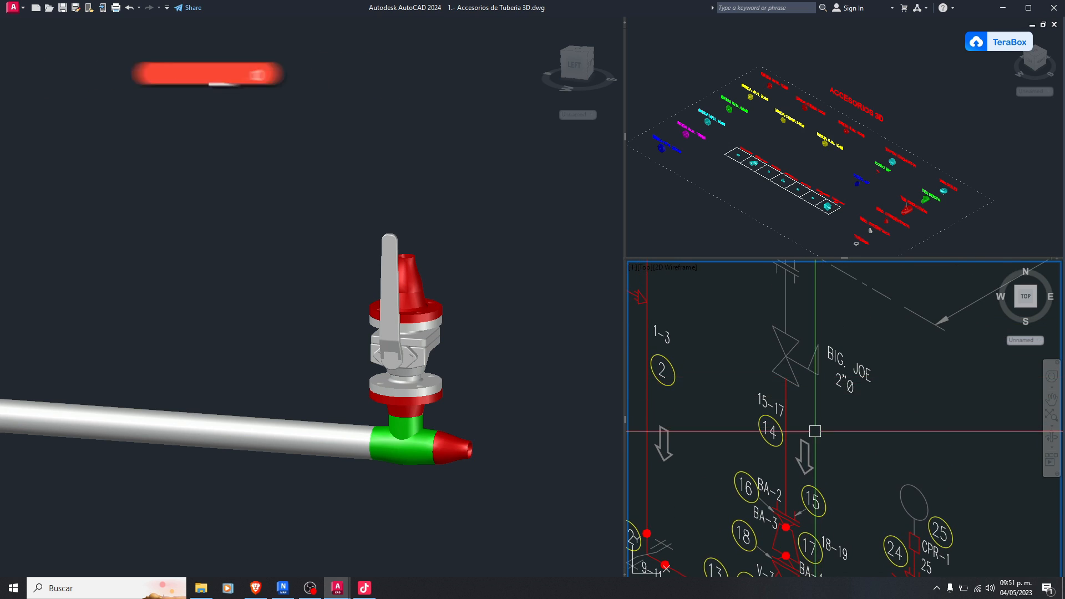
pyautogui.moveTo(815, 430); pyautogui.dragTo(814, 417, button='middle')
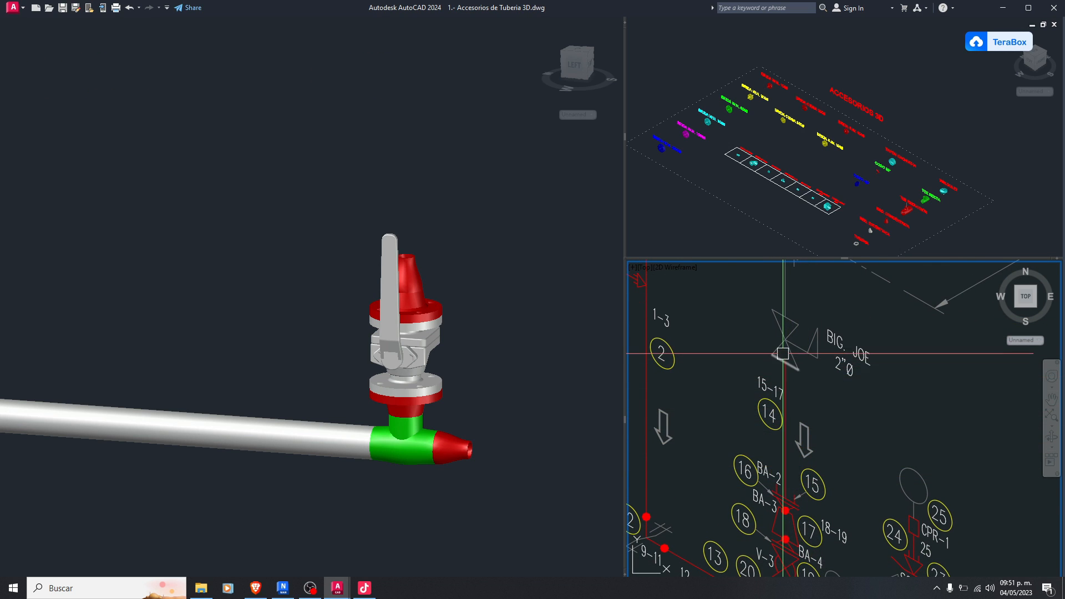
pyautogui.scroll(4, 803, 490)
pyautogui.scroll(-3, 781, 375)
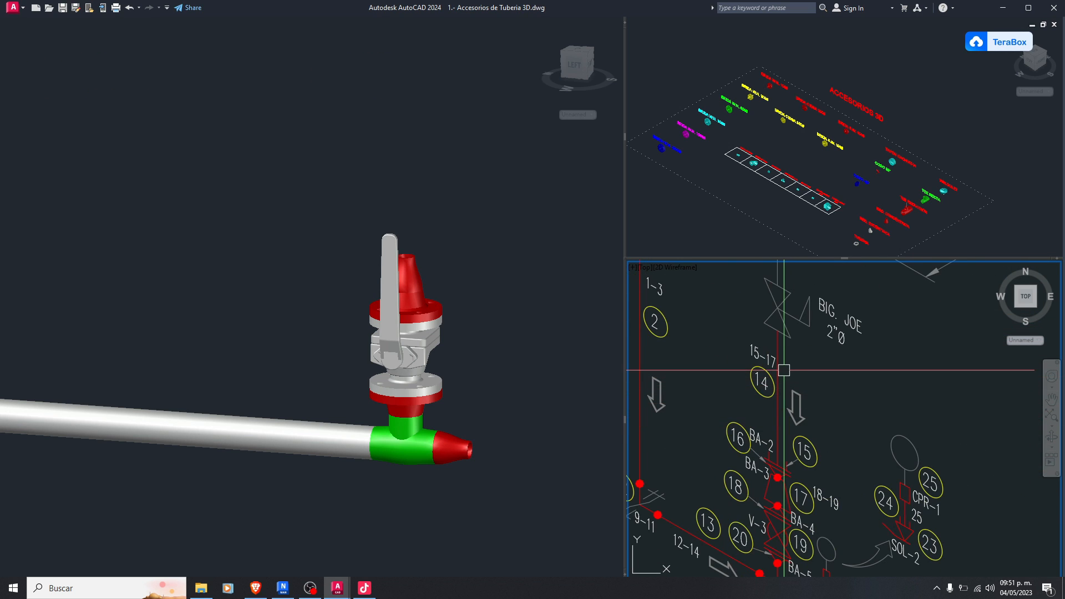
# Copy the TUBERIA pipe piece from the 3D accessories library to a free spot above the reducer on the valve
pyautogui.click(502, 267)
pyautogui.hotkey('ctrl', 'r')
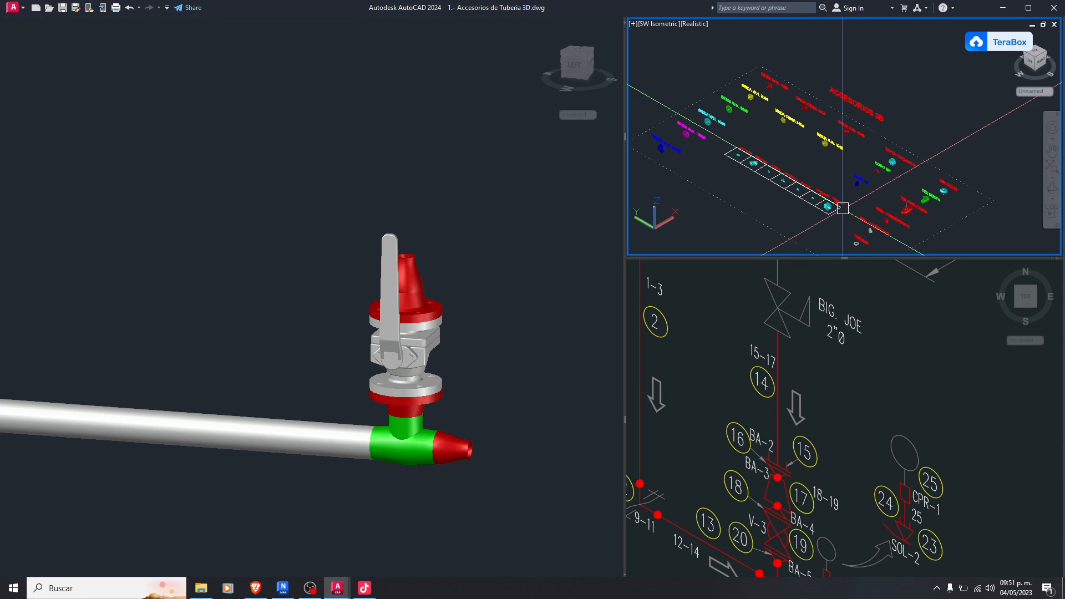
pyautogui.scroll(8, 874, 248)
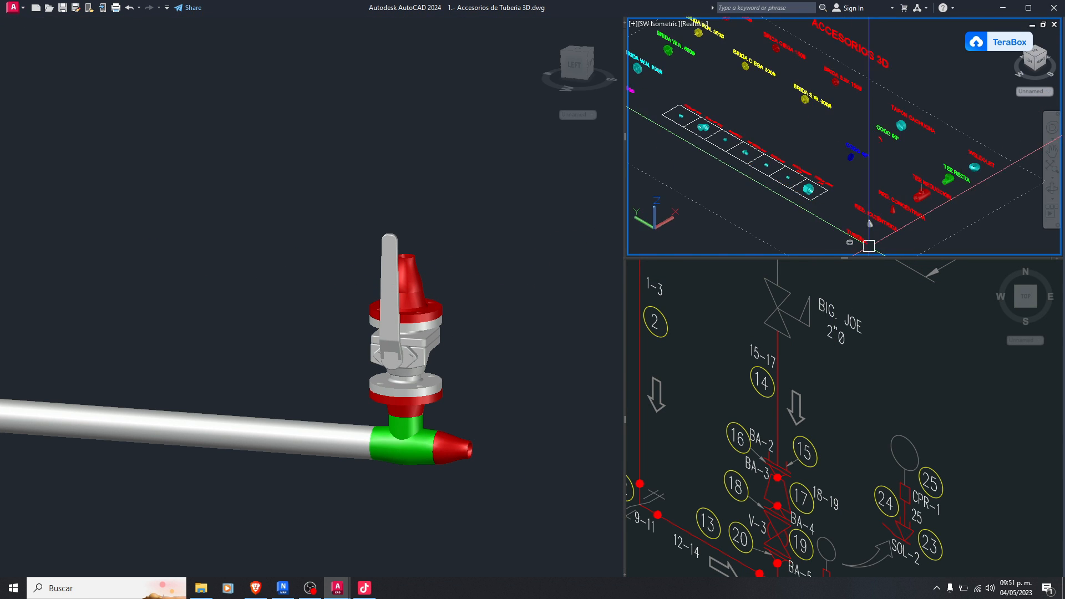
pyautogui.scroll(3, 810, 131)
pyautogui.click(797, 131)
pyautogui.click(798, 140)
pyautogui.click(447, 217)
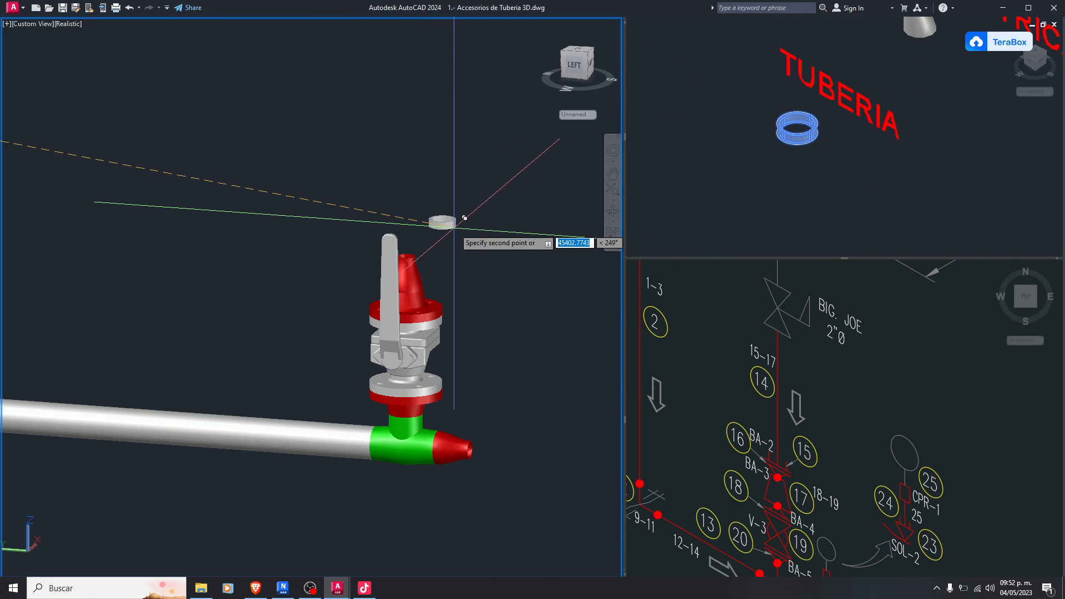
pyautogui.scroll(5, 454, 219)
pyautogui.click(452, 211)
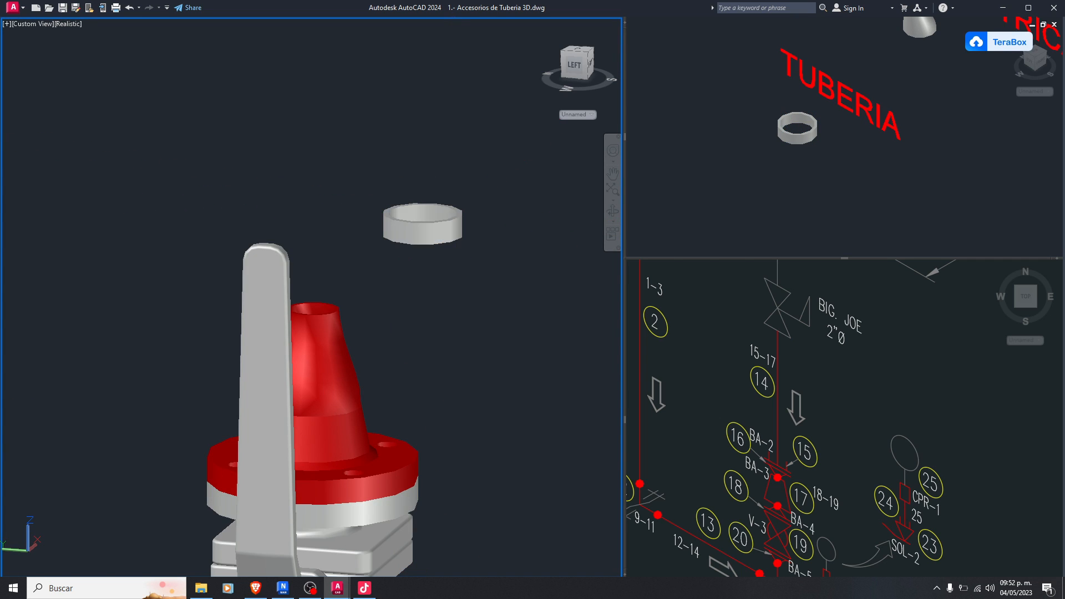
# Set the copied pipe piece's nominal size to 1 1/2"
pyautogui.keyDown('shift'); pyautogui.moveTo(466, 197); pyautogui.dragTo(453, 240, button='middle'); pyautogui.keyUp('shift')
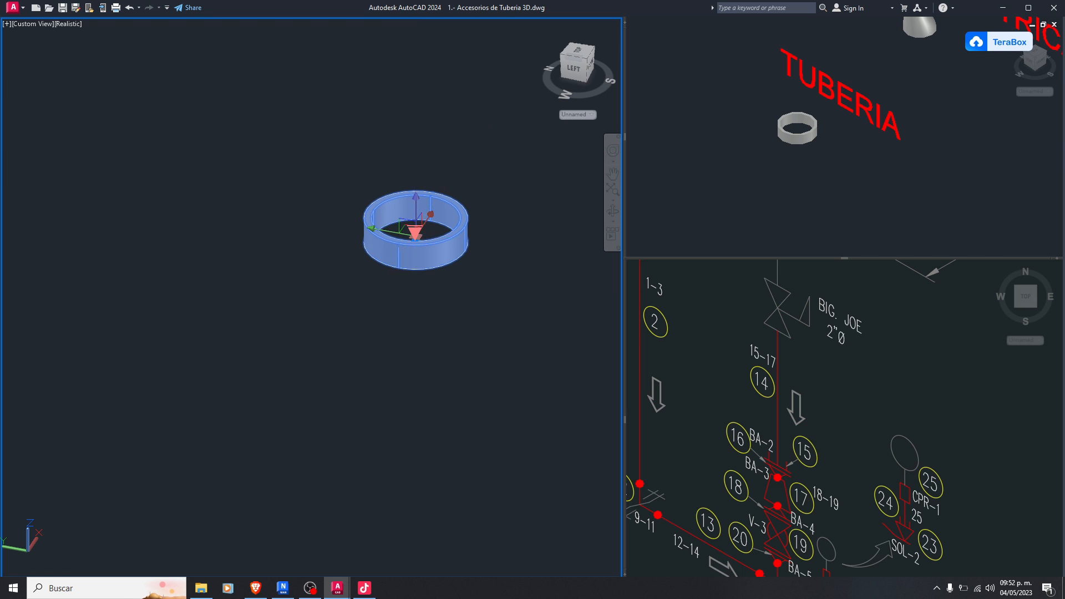
pyautogui.click(415, 232)
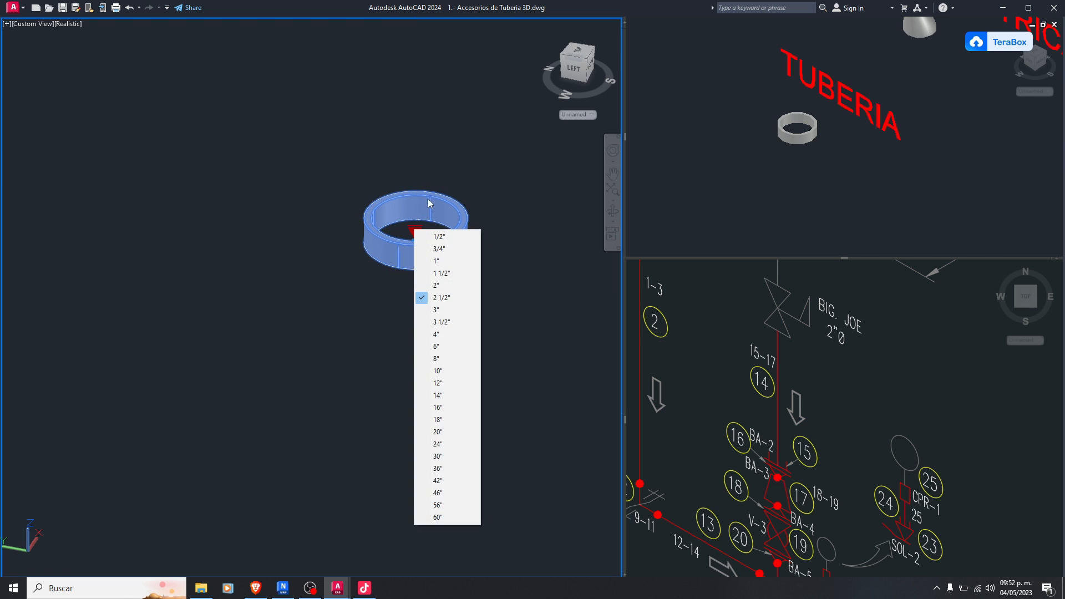
pyautogui.click(449, 273)
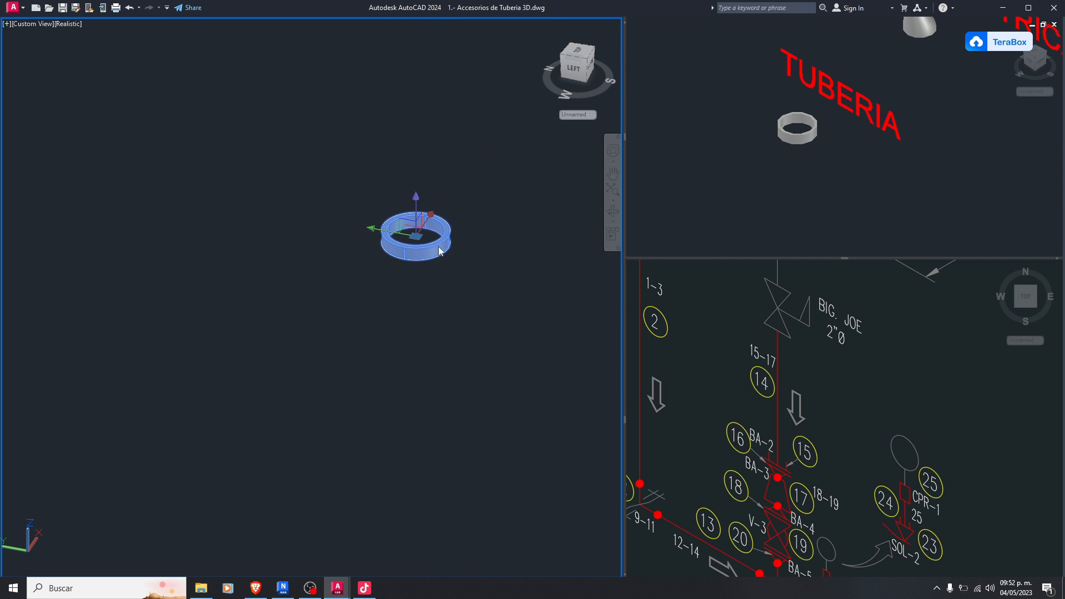
# Break the pipe piece down into its geometry and delete the surplus parts, leaving only a single circle outline
pyautogui.scroll(3, 429, 244)
pyautogui.click(411, 221)
pyautogui.press('Escape')
pyautogui.scroll(-2, 402, 282)
pyautogui.click(470, 209)
pyautogui.click(436, 285)
pyautogui.press('Escape')
pyautogui.click(487, 198)
pyautogui.click(356, 285)
pyautogui.click(486, 184)
pyautogui.click(359, 278)
pyautogui.scroll(3, 422, 233)
pyautogui.press('Escape')
pyautogui.click(432, 149)
pyautogui.press('Escape')
pyautogui.scroll(2, 380, 245)
pyautogui.click(383, 250)
pyautogui.click(363, 233)
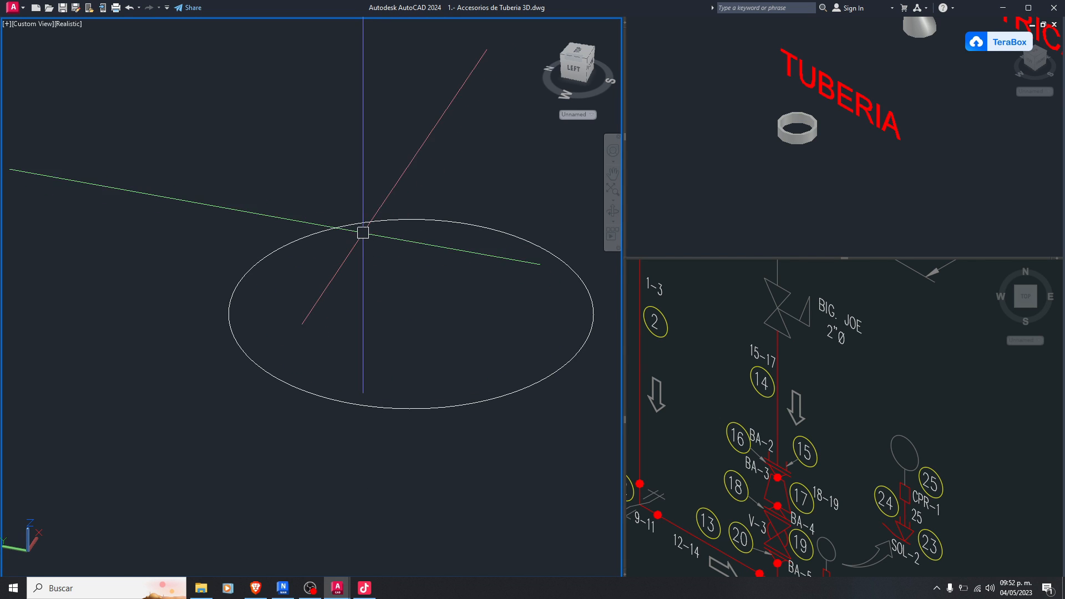
pyautogui.press('Escape')
# Extrude the remaining circle downward by about 1000 units to form a straight vertical pipe
pyautogui.scroll(-5, 372, 271)
pyautogui.scroll(3, 379, 253)
pyautogui.write('ext')
pyautogui.press('Return')
pyautogui.scroll(1, 377, 299)
pyautogui.scroll(-2, 369, 322)
pyautogui.click(366, 331)
pyautogui.press('Return')
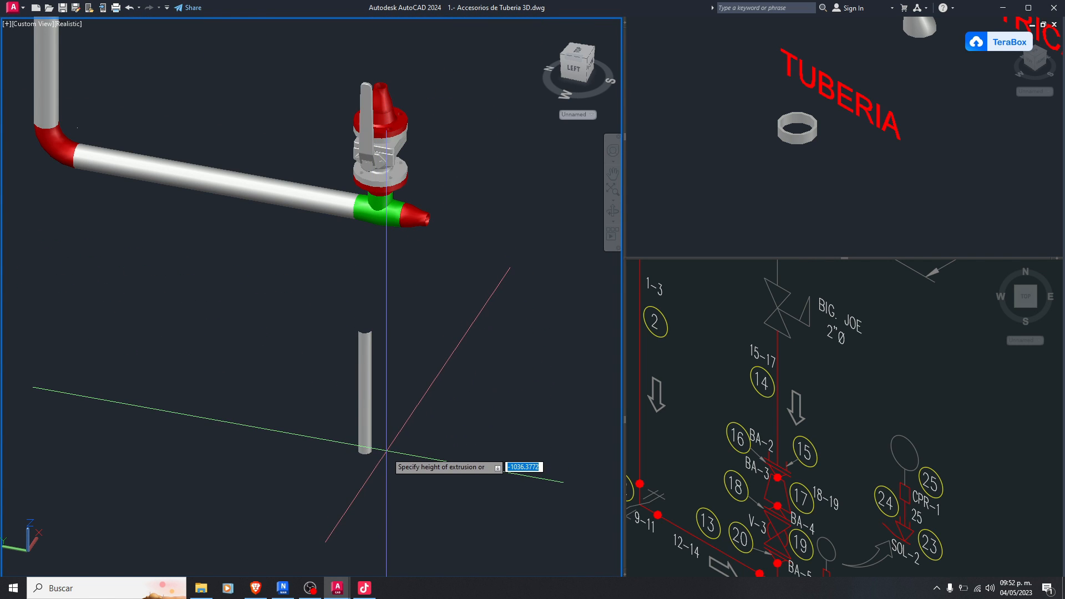
pyautogui.scroll(3, 380, 463)
pyautogui.scroll(-5, 387, 356)
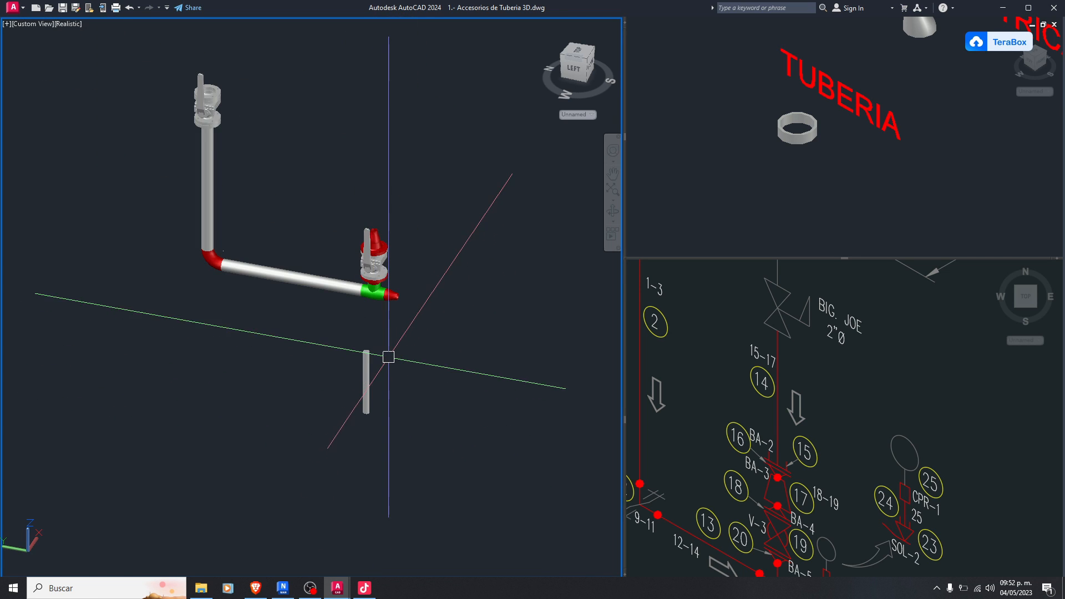
pyautogui.scroll(3, 367, 396)
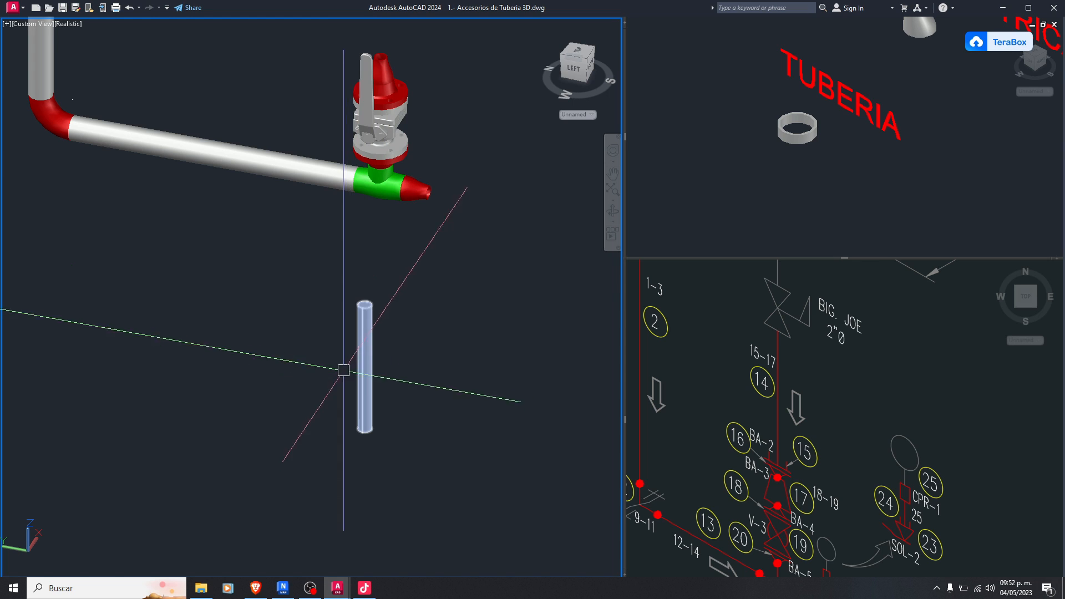
pyautogui.scroll(2, 383, 61)
pyautogui.scroll(-3, 438, 178)
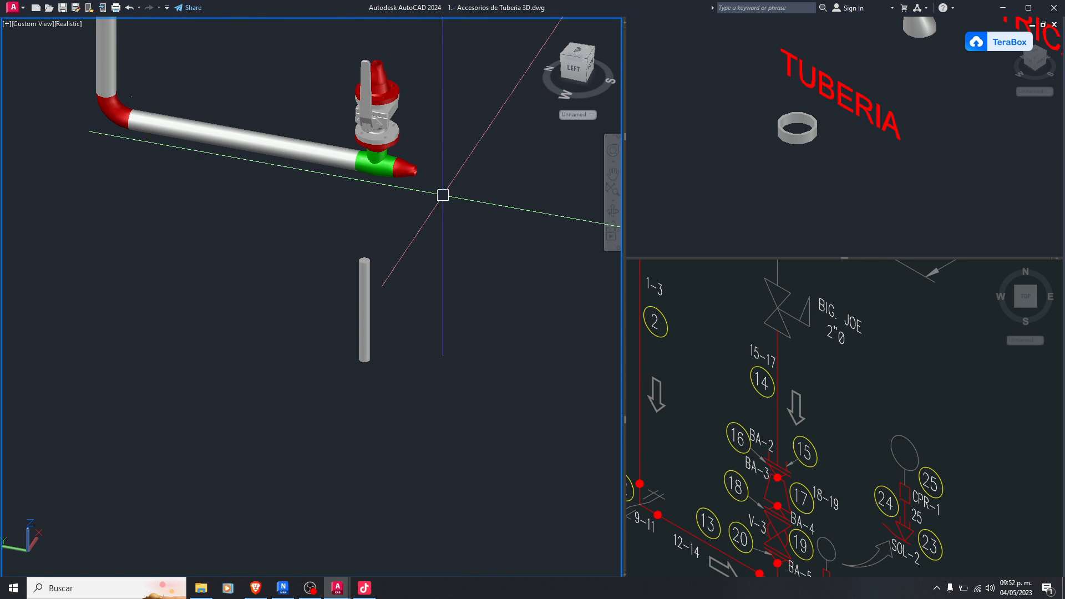
# Display the model in 2D Wireframe and move the pipe from its lower end's centre onto the centre of the upright reducer's narrow end
pyautogui.write('2')
pyautogui.press('Return')
pyautogui.click(358, 330)
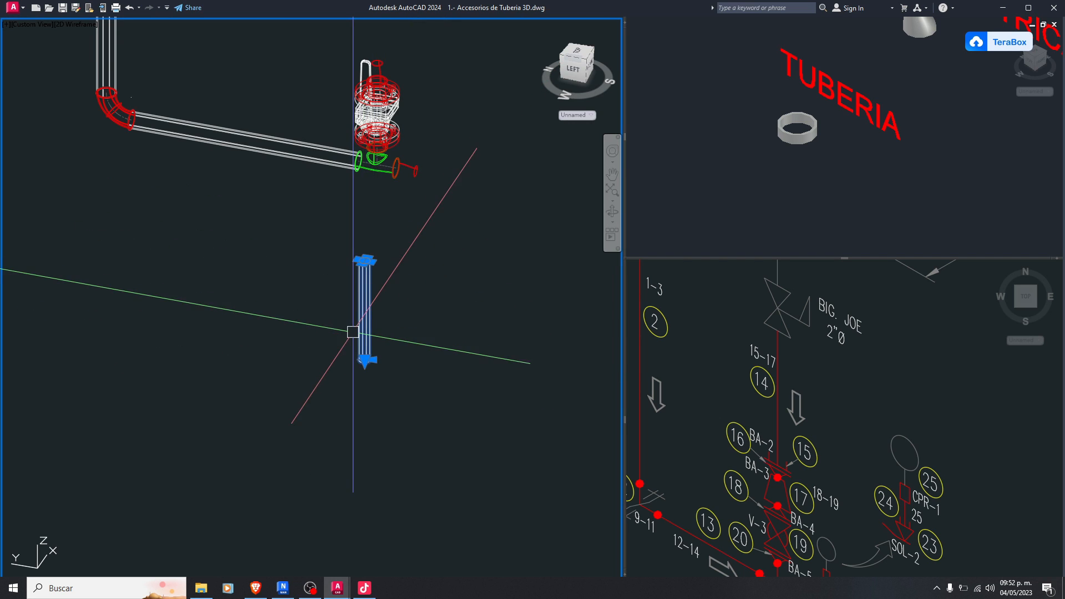
pyautogui.scroll(4, 363, 362)
pyautogui.write('m')
pyautogui.press('Return')
pyautogui.scroll(4, 369, 369)
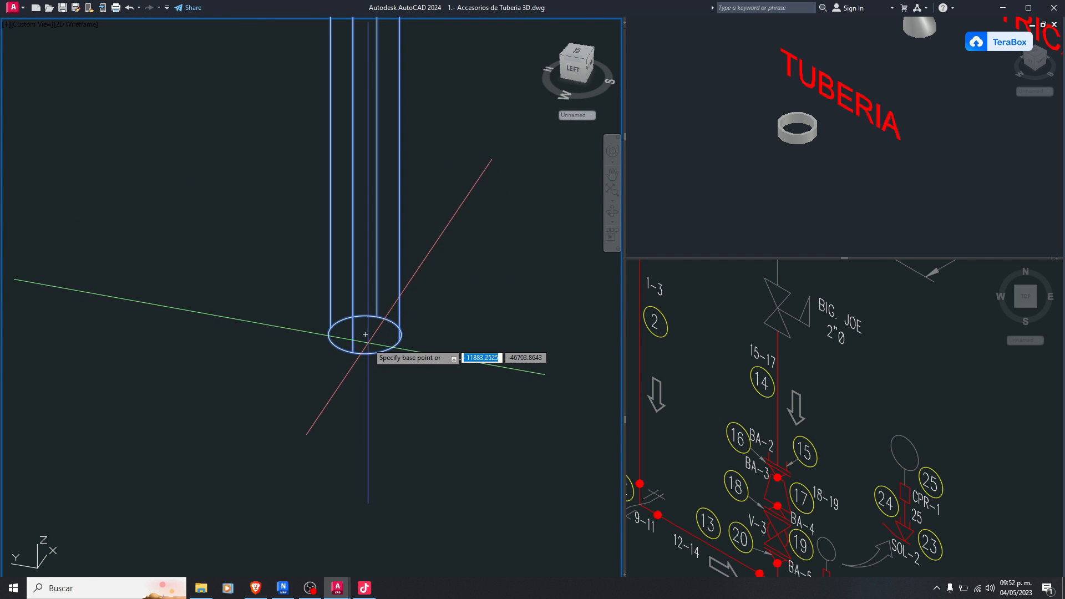
pyautogui.click(365, 334)
pyautogui.scroll(-5, 370, 373)
pyautogui.moveTo(367, 147); pyautogui.dragTo(358, 337, button='middle')
pyautogui.scroll(8, 391, 65)
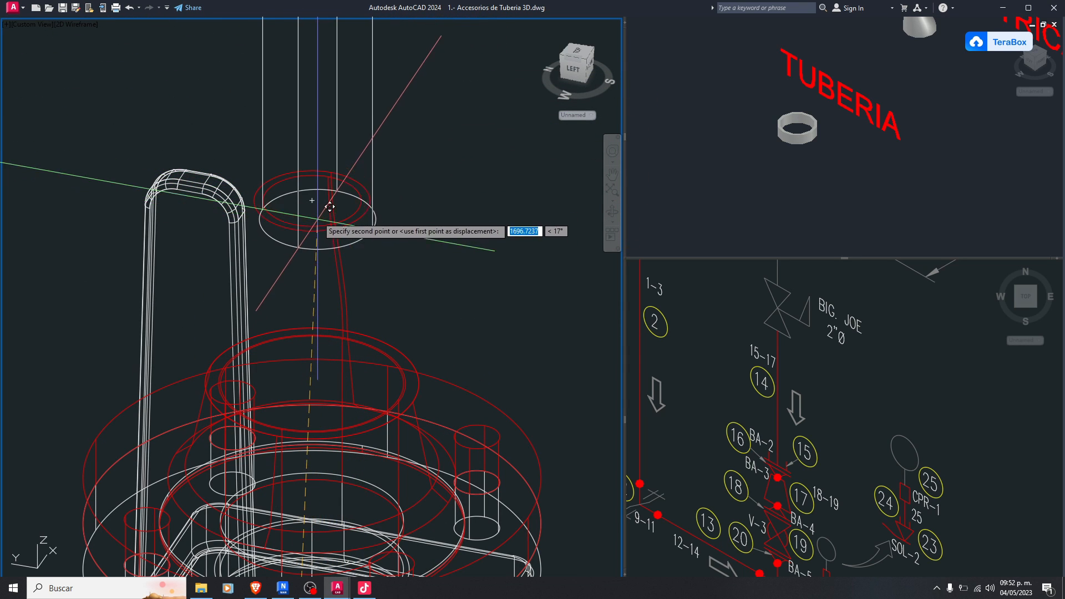
pyautogui.click(324, 189)
pyautogui.scroll(-6, 355, 228)
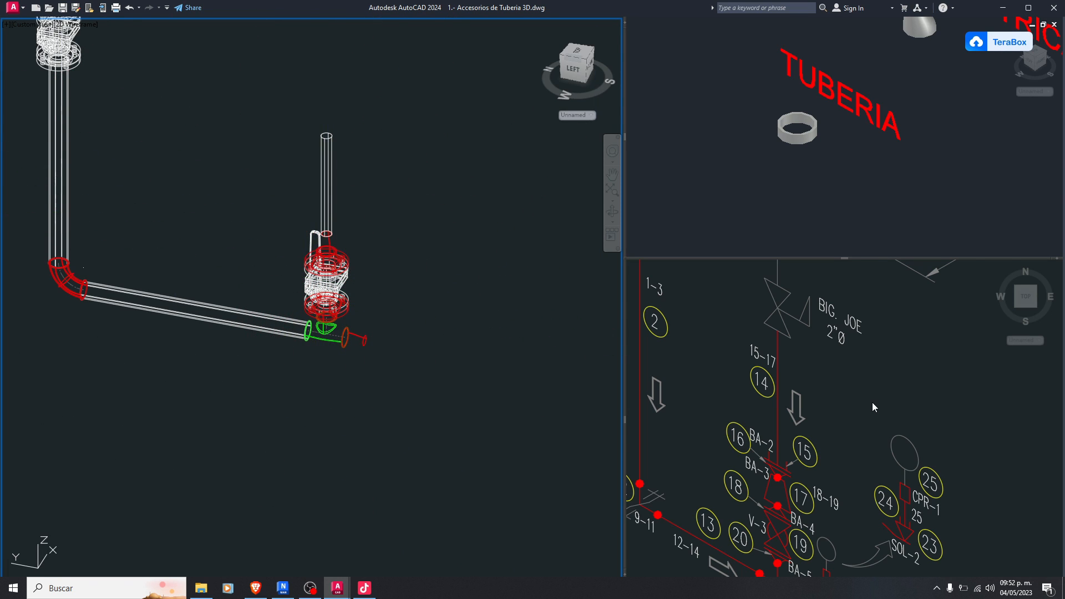
# Examine the isometric beyond V-3, from pipe 26 and elbow CSW-1 through the downstream run towards FG-7409
pyautogui.click(769, 416)
pyautogui.moveTo(770, 417); pyautogui.dragTo(762, 377, button='middle')
pyautogui.moveTo(776, 417); pyautogui.dragTo(771, 337, button='middle')
pyautogui.moveTo(817, 469)
pyautogui.mouseDown(button='middle')
pyautogui.moveTo(786, 394)
pyautogui.moveTo(803, 412)
pyautogui.mouseUp(button='middle')
pyautogui.scroll(-3, 803, 412)
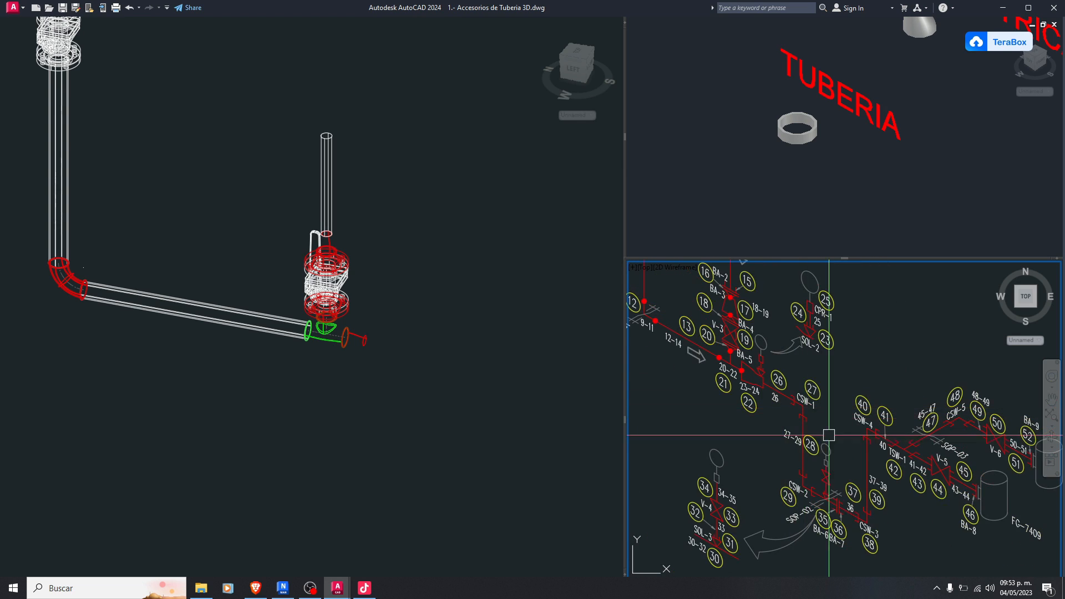
pyautogui.scroll(3, 830, 474)
pyautogui.scroll(-2, 863, 412)
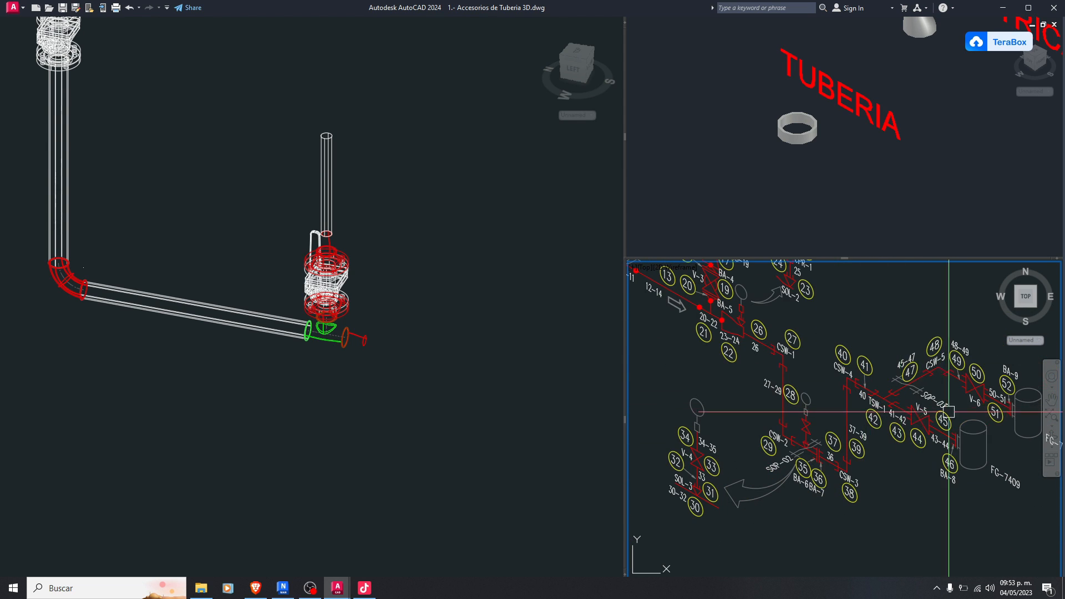
pyautogui.scroll(3, 726, 322)
pyautogui.moveTo(836, 418); pyautogui.dragTo(803, 374, button='middle')
pyautogui.click(404, 281)
pyautogui.click(773, 360)
pyautogui.scroll(4, 775, 353)
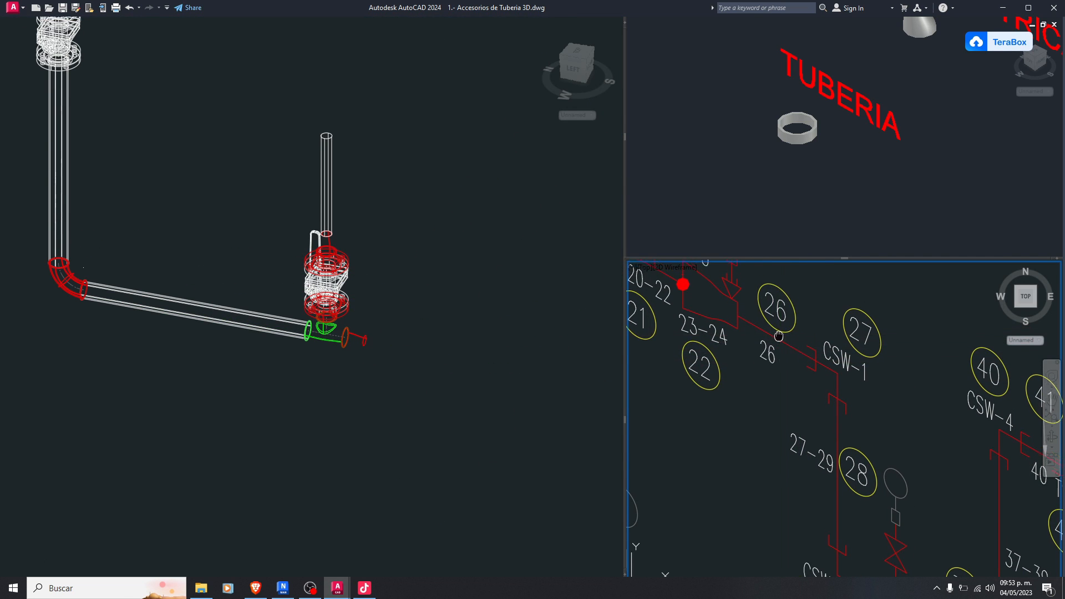
pyautogui.scroll(-2, 783, 360)
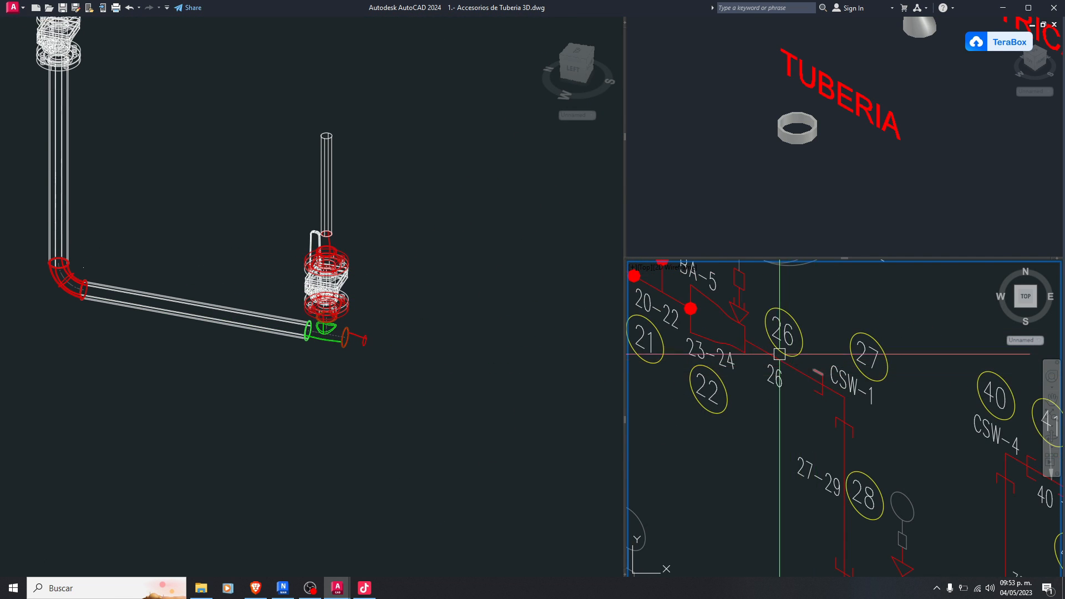
# Copy the vertical pipe on the reducer to a free spot beside the valve assembly
pyautogui.click(542, 348)
pyautogui.click(345, 159)
pyautogui.click(265, 135)
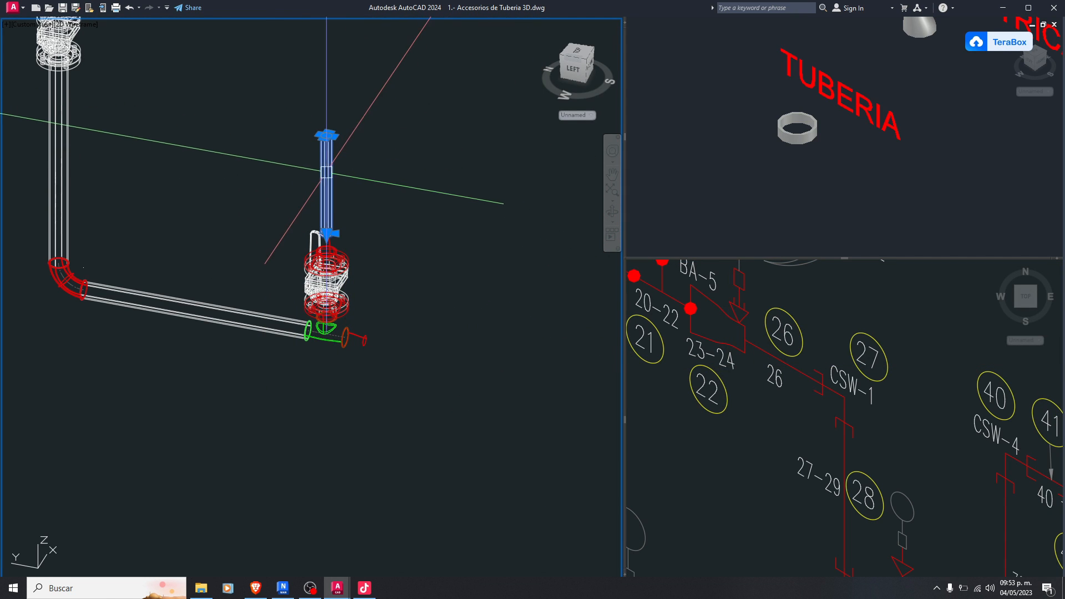
pyautogui.scroll(-2, 326, 171)
pyautogui.write('co')
pyautogui.press('space')
pyautogui.click(344, 197)
pyautogui.click(424, 248)
pyautogui.scroll(4, 404, 231)
pyautogui.press('Escape')
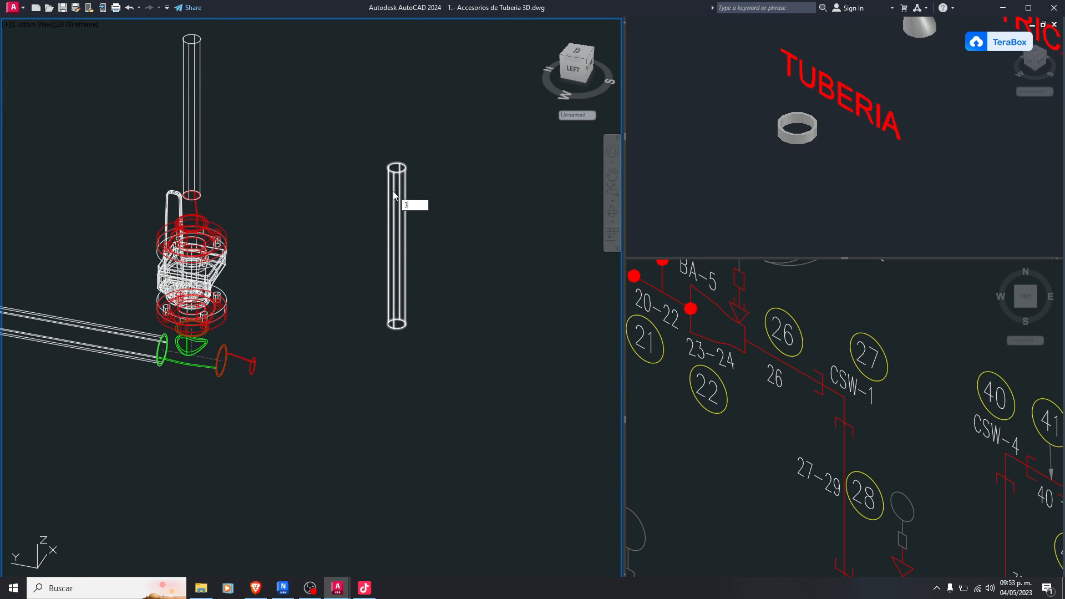
# Rotate the loose vertical pipe in 3D so that it lies horizontally, parallel to the main pipe run
pyautogui.click(415, 226)
pyautogui.click(384, 228)
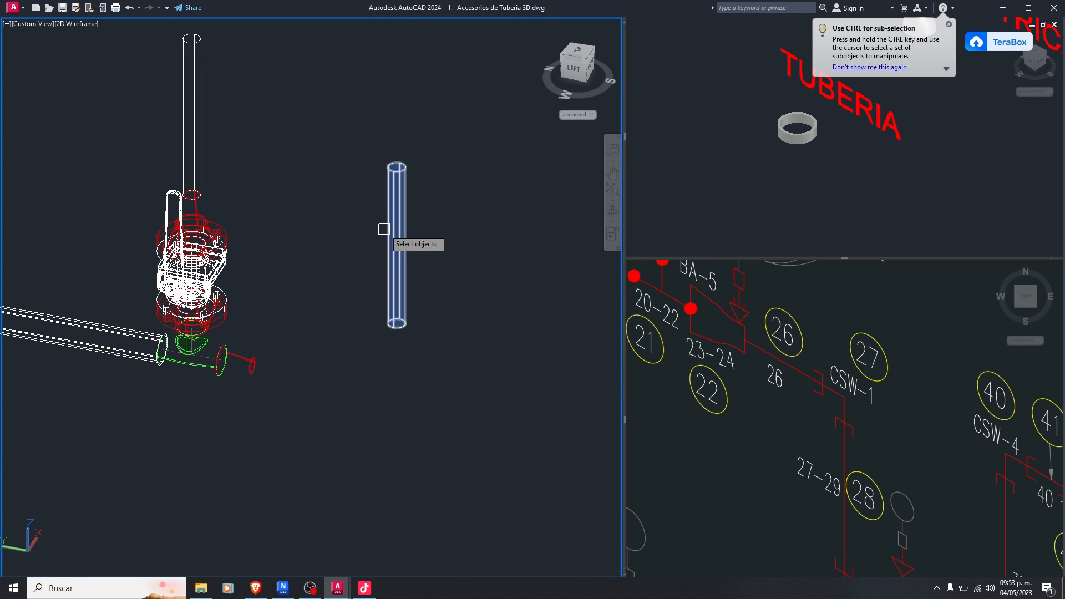
pyautogui.press('Escape')
pyautogui.click(436, 211)
pyautogui.click(437, 211)
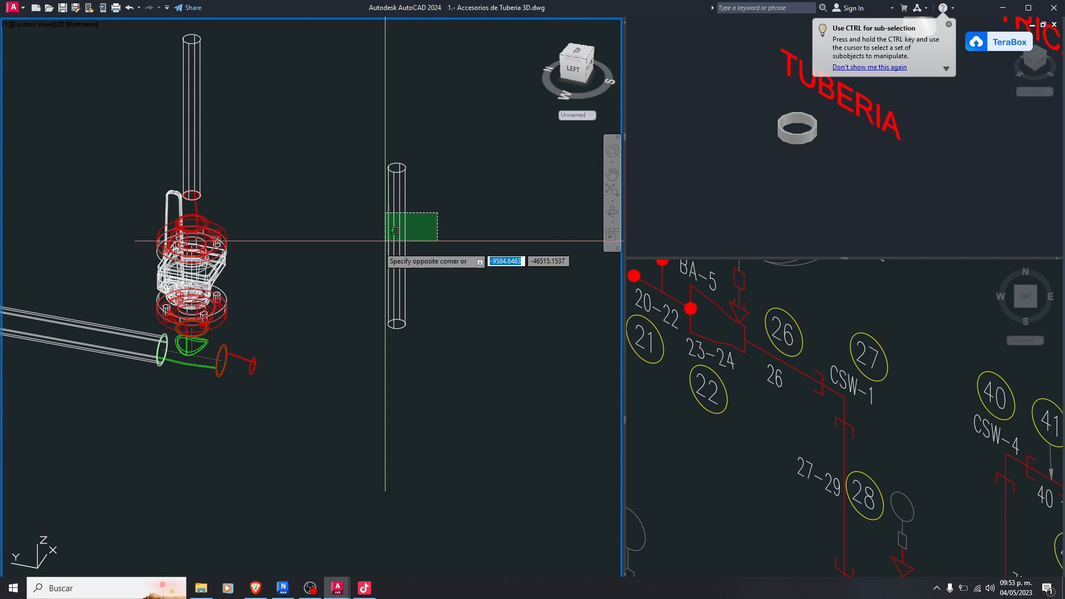
pyautogui.click(383, 240)
pyautogui.press('space')
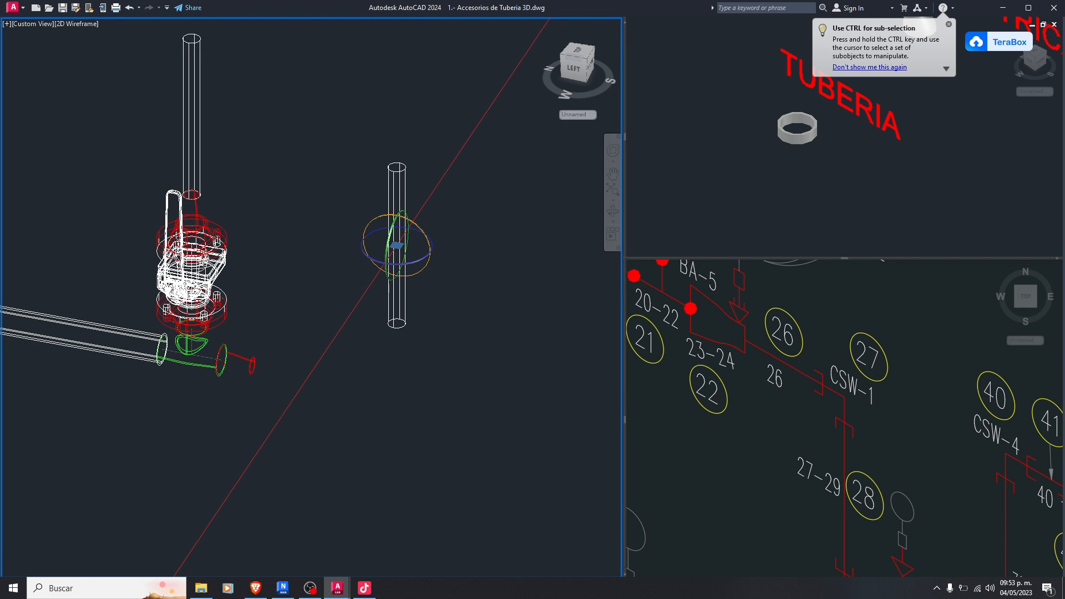
pyautogui.click(430, 244)
pyautogui.press('Escape')
pyautogui.press('Escape')
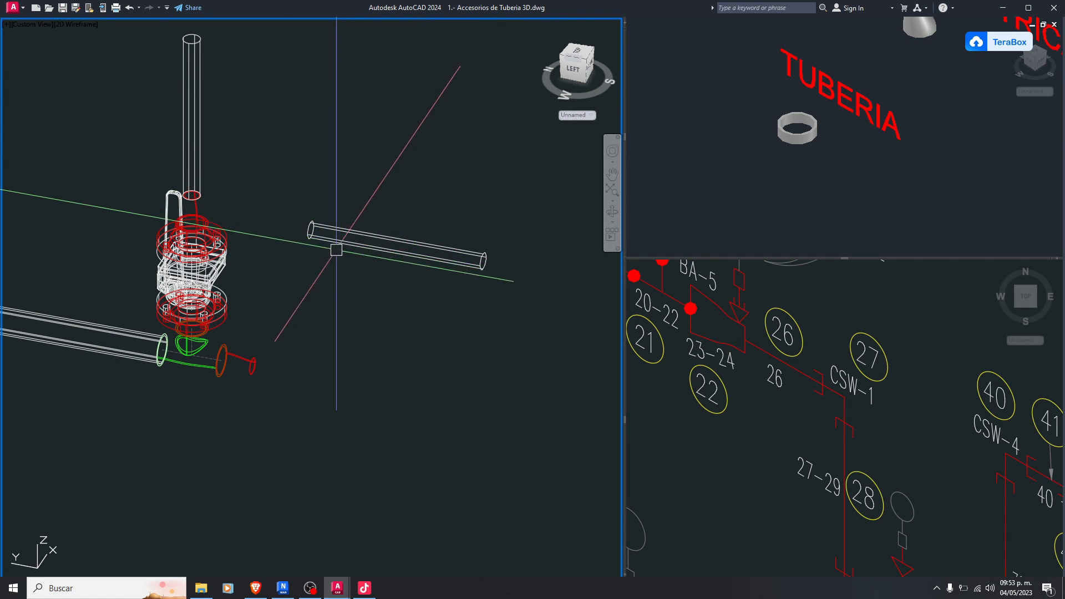
# Shorten the loose horizontal pipe by stretching one end along its axis
pyautogui.scroll(2, 339, 248)
pyautogui.click(349, 142)
pyautogui.click(276, 339)
pyautogui.scroll(4, 299, 230)
pyautogui.write('m')
pyautogui.press('Return')
pyautogui.scroll(-4, 303, 222)
pyautogui.scroll(4, 307, 200)
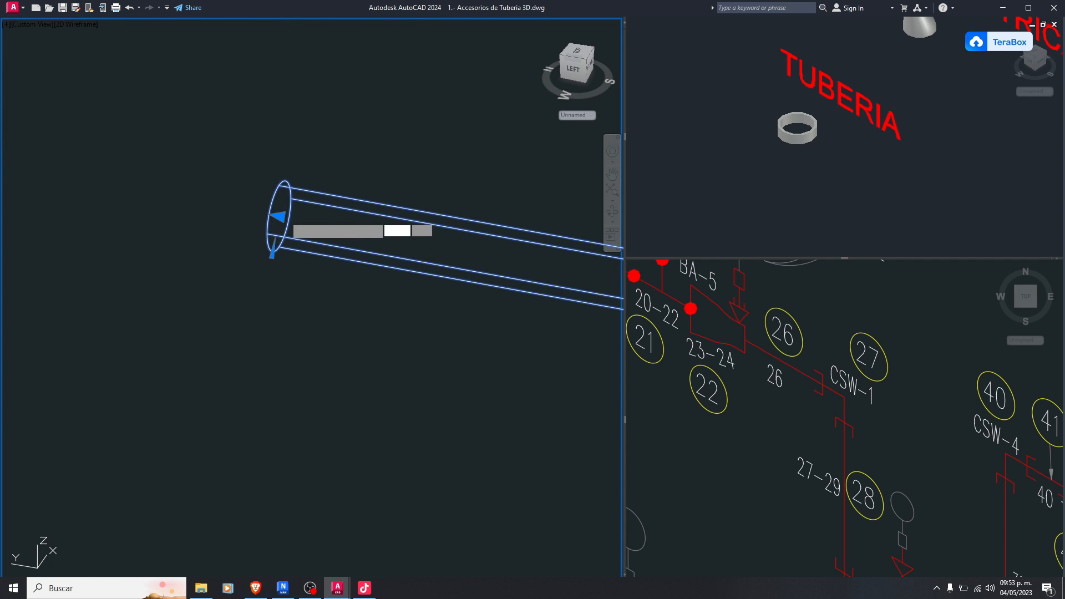
pyautogui.scroll(-4, 278, 218)
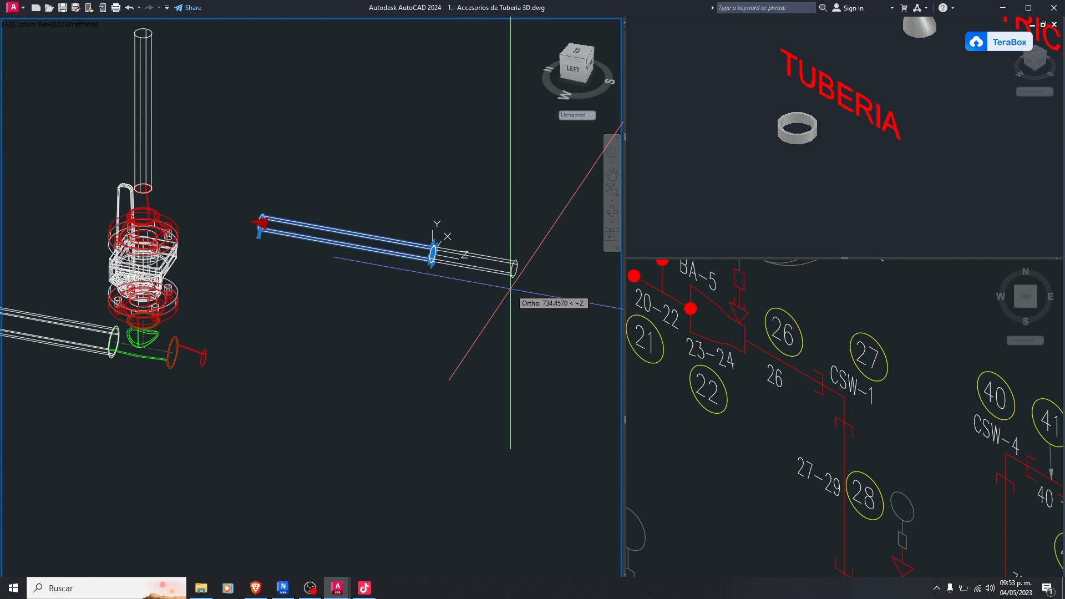
pyautogui.scroll(5, 513, 265)
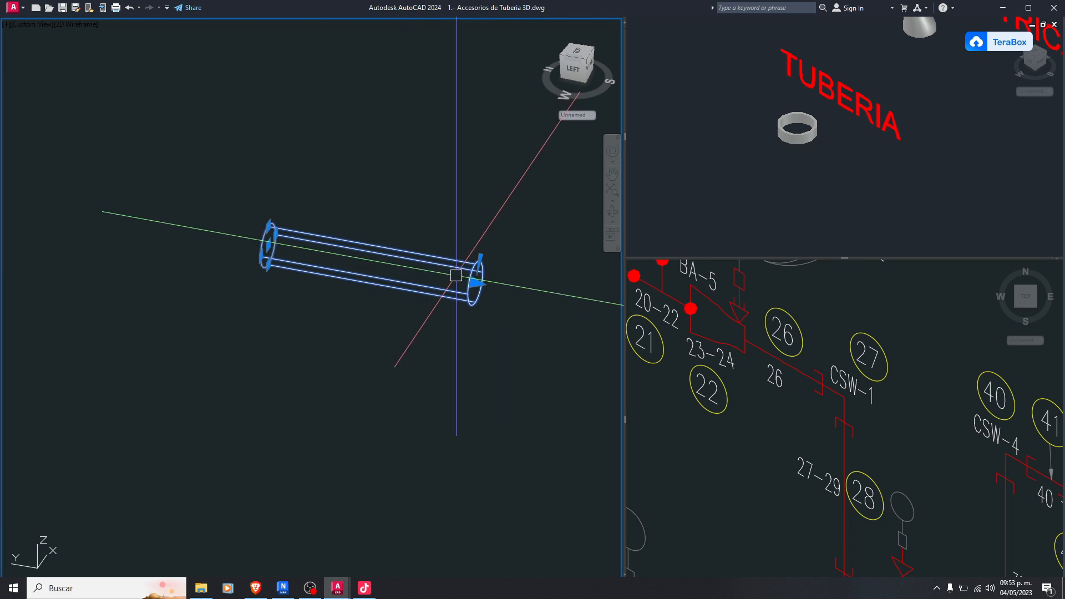
pyautogui.scroll(4, 487, 275)
pyautogui.click(484, 273)
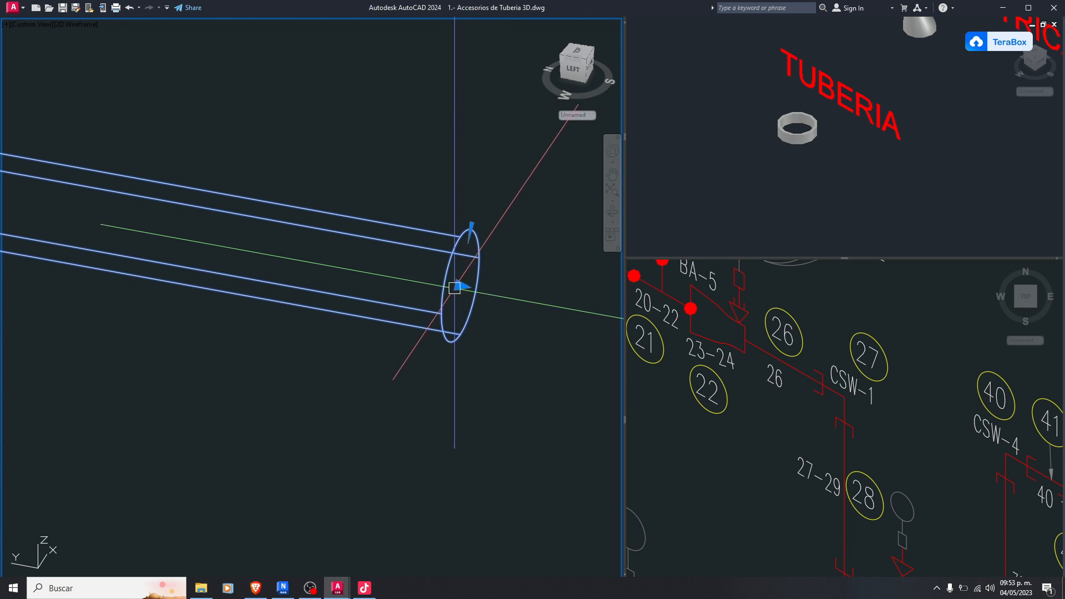
pyautogui.scroll(-4, 461, 286)
pyautogui.click(460, 286)
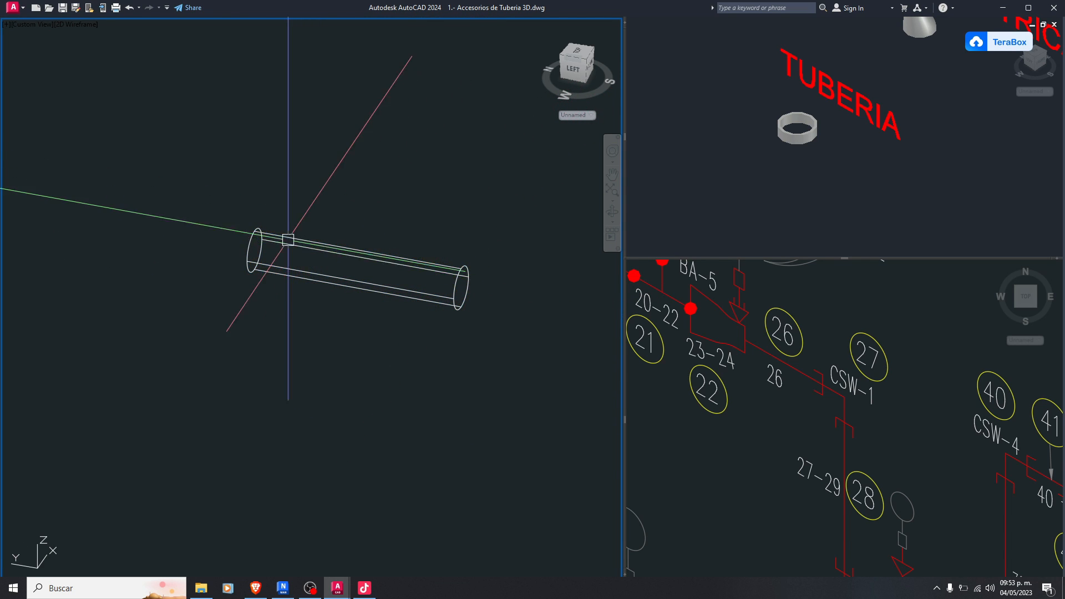
# Lengthen the loose horizontal pipe by stretching its far end along its axis, away from the valve assembly
pyautogui.scroll(-5, 328, 233)
pyautogui.scroll(7, 355, 240)
pyautogui.click(394, 221)
pyautogui.scroll(3, 363, 297)
pyautogui.click(359, 287)
pyautogui.scroll(-5, 358, 286)
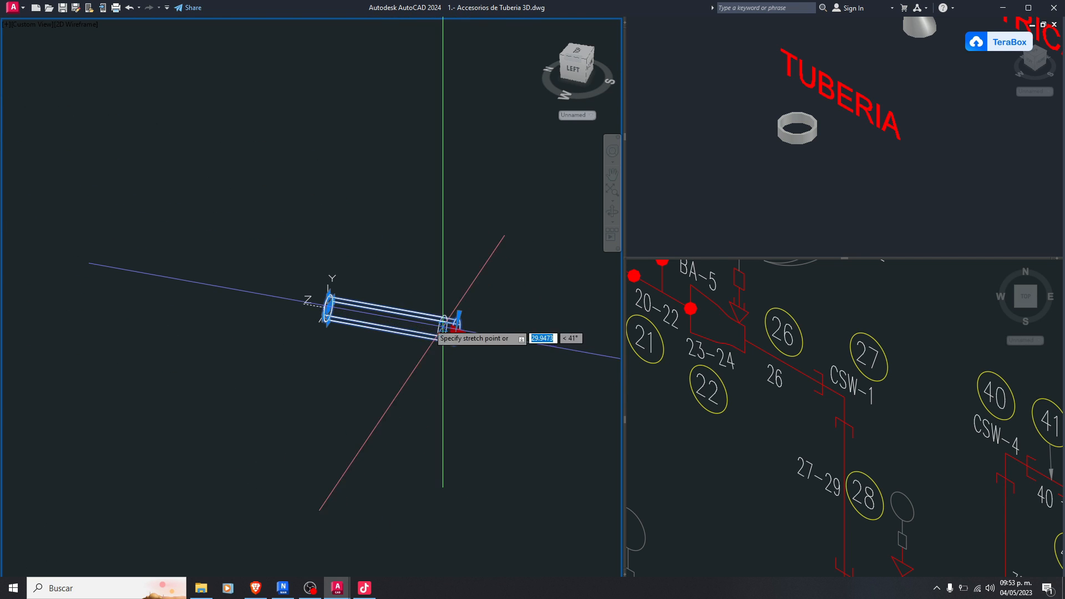
pyautogui.scroll(-3, 451, 320)
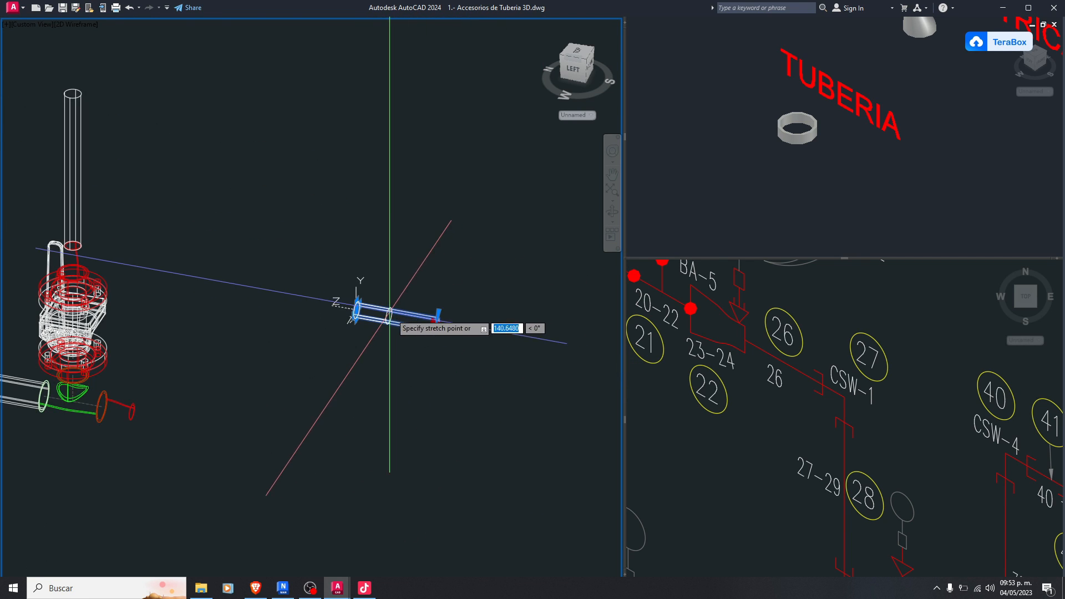
pyautogui.scroll(2, 450, 323)
pyautogui.click(493, 334)
pyautogui.press('Escape')
pyautogui.scroll(-2, 434, 291)
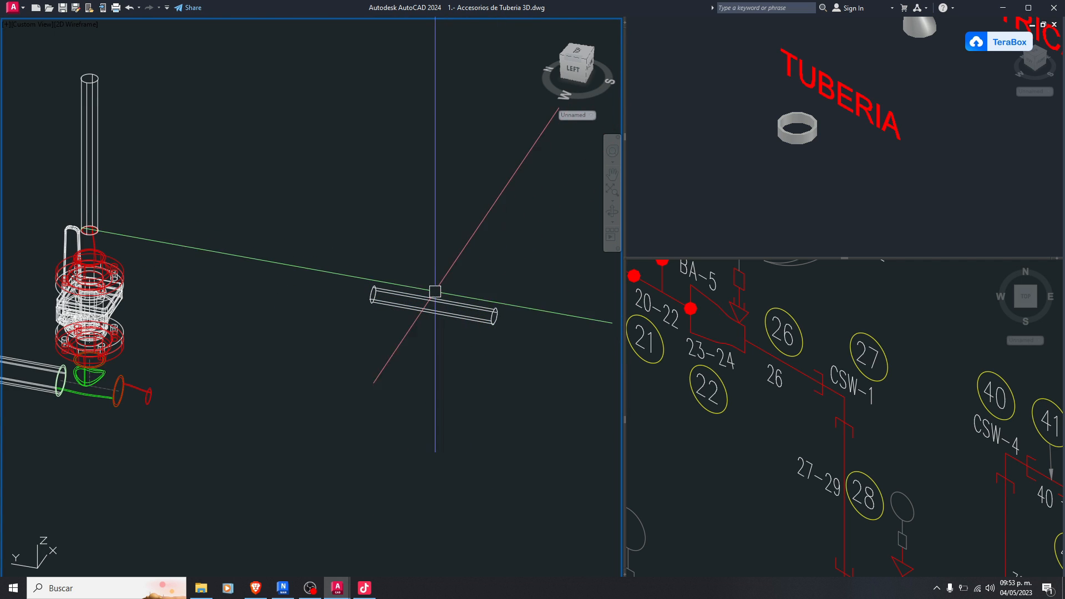
# Move the horizontal pipe by its end centre onto the small end of the red reducer beside the green tee
pyautogui.click(371, 303)
pyautogui.scroll(5, 377, 300)
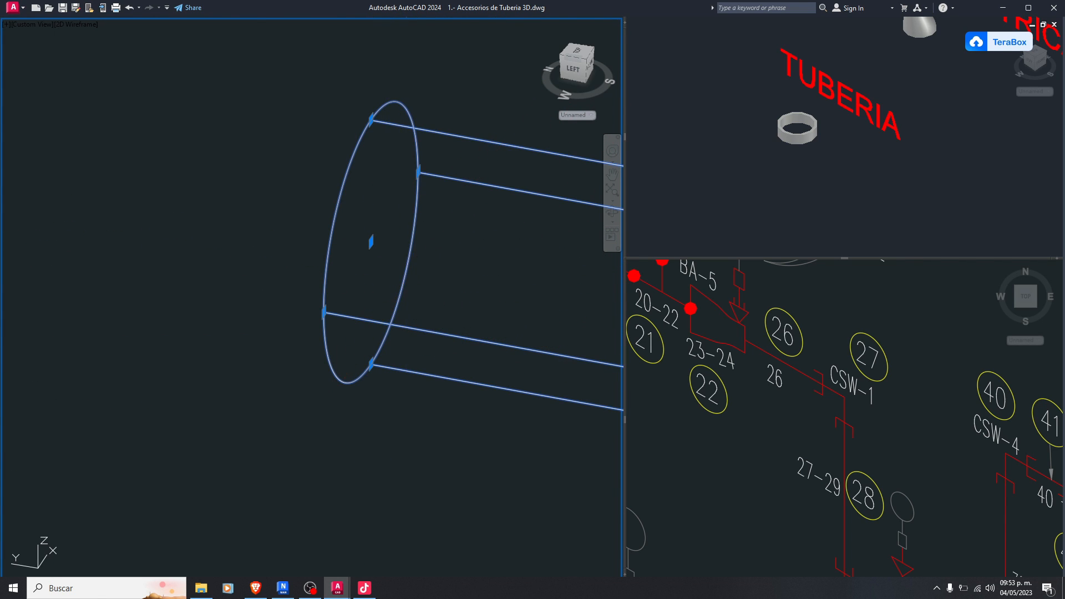
pyautogui.click(371, 242)
pyautogui.scroll(-4, 371, 243)
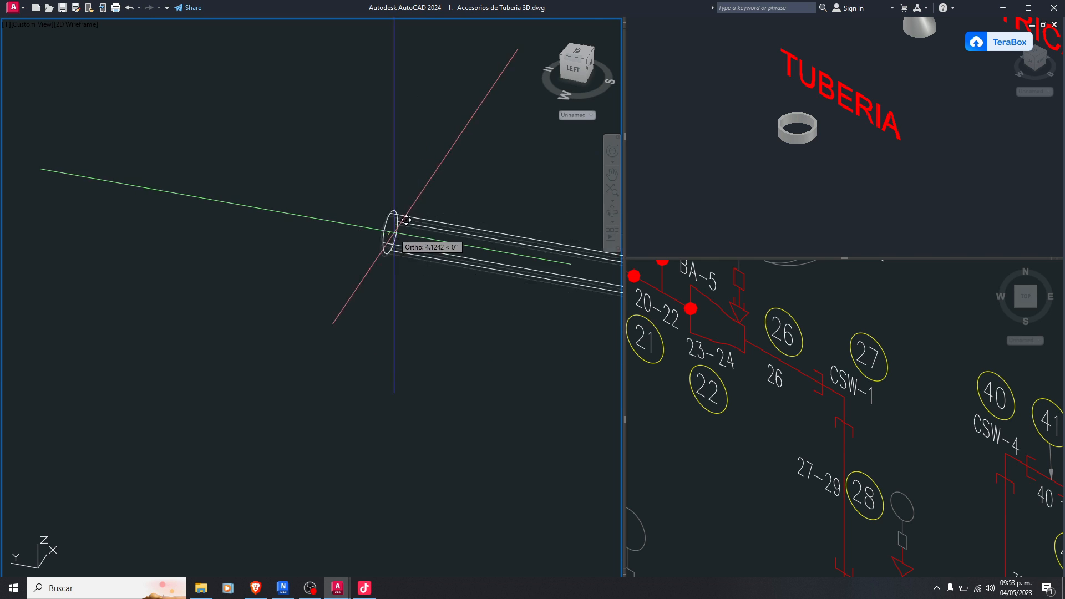
pyautogui.scroll(6, 271, 299)
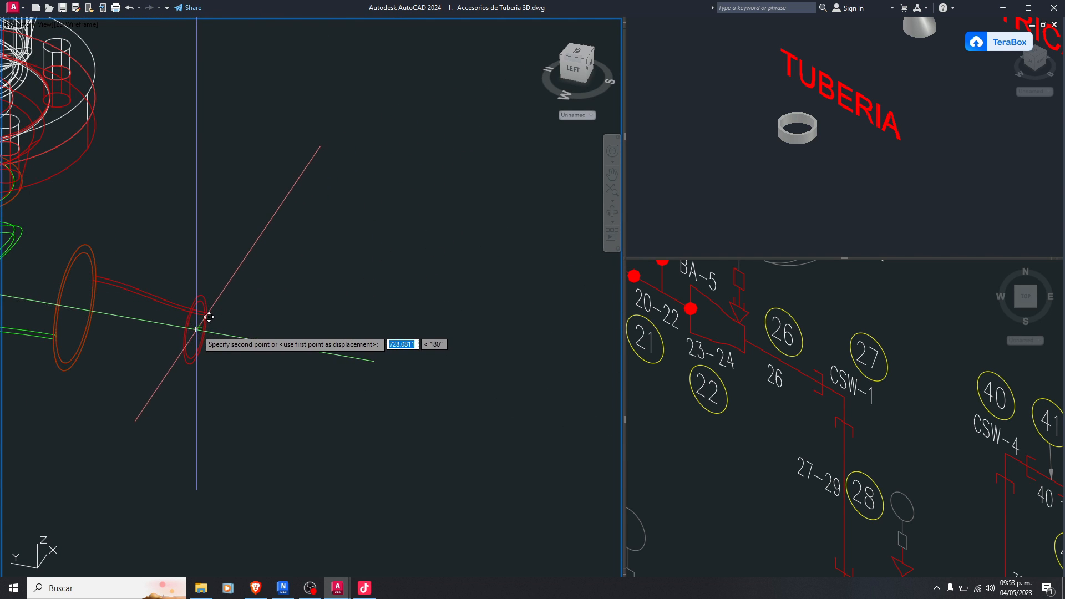
pyautogui.scroll(4, 214, 317)
pyautogui.scroll(-4, 323, 243)
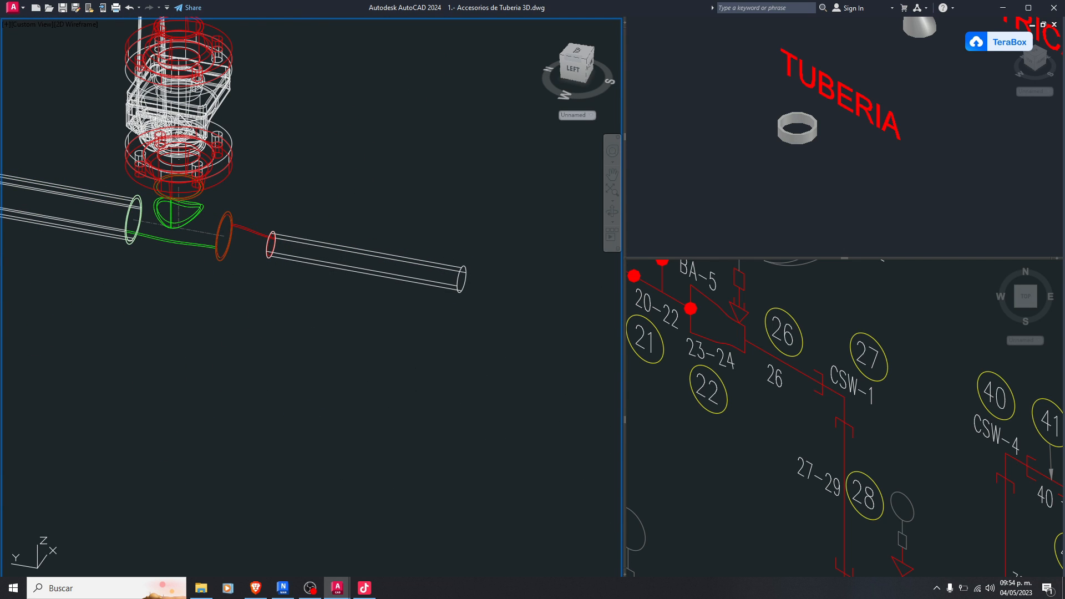
# Set the visual style of the main model viewport to Realistic
pyautogui.press('Return')
pyautogui.press('Down')
pyautogui.press('Down')
pyautogui.press('Down')
pyautogui.press('Return')
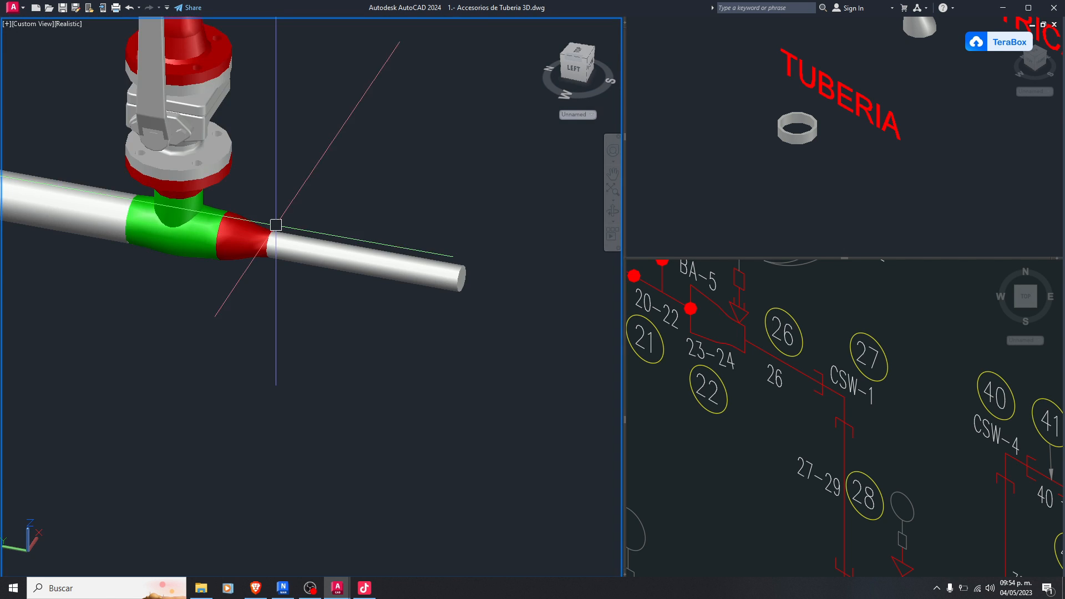
# Examine the shaded pipe assembly around the tee, the valve and both red reducers from several angles
pyautogui.scroll(-3, 350, 205)
pyautogui.keyDown('shift'); pyautogui.moveTo(380, 311); pyautogui.dragTo(158, 131, button='middle'); pyautogui.keyUp('shift')
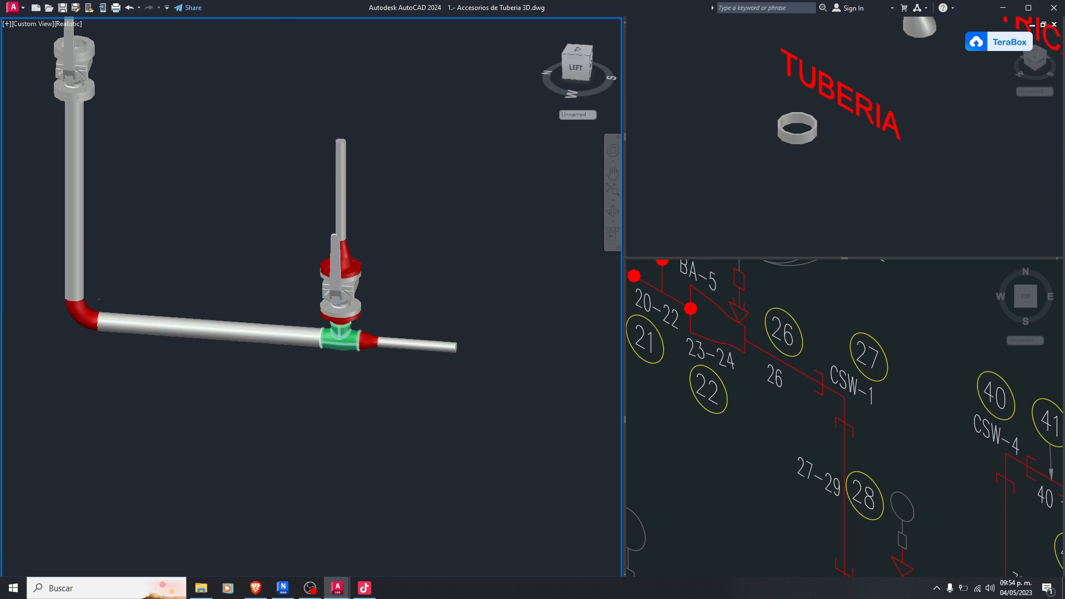
pyautogui.scroll(3, 336, 332)
pyautogui.keyDown('shift'); pyautogui.moveTo(353, 158); pyautogui.dragTo(383, 183, button='middle'); pyautogui.keyUp('shift')
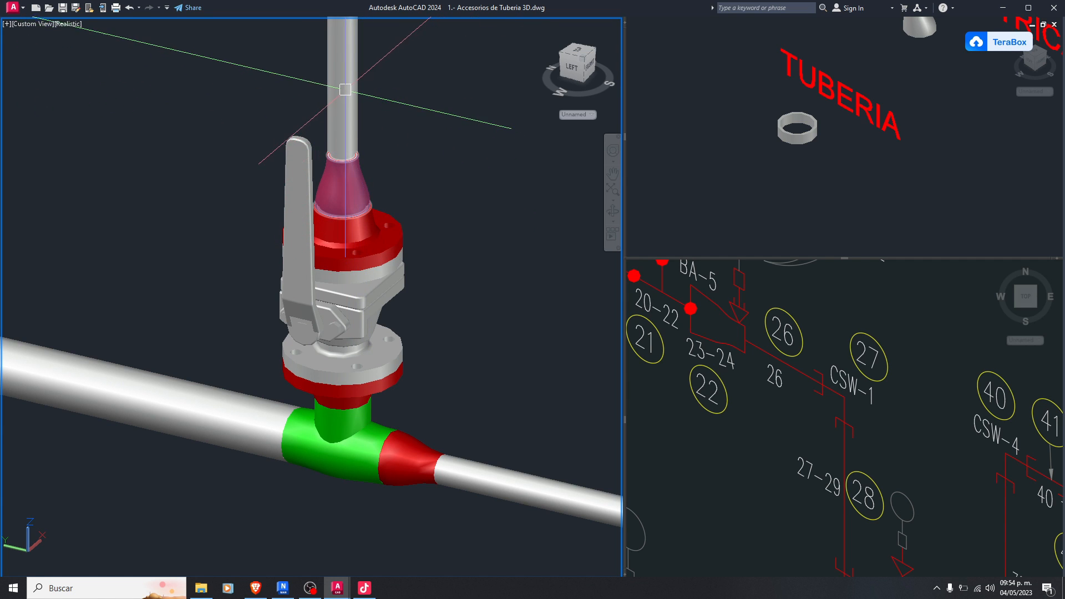
pyautogui.scroll(-2, 330, 123)
pyautogui.scroll(3, 392, 333)
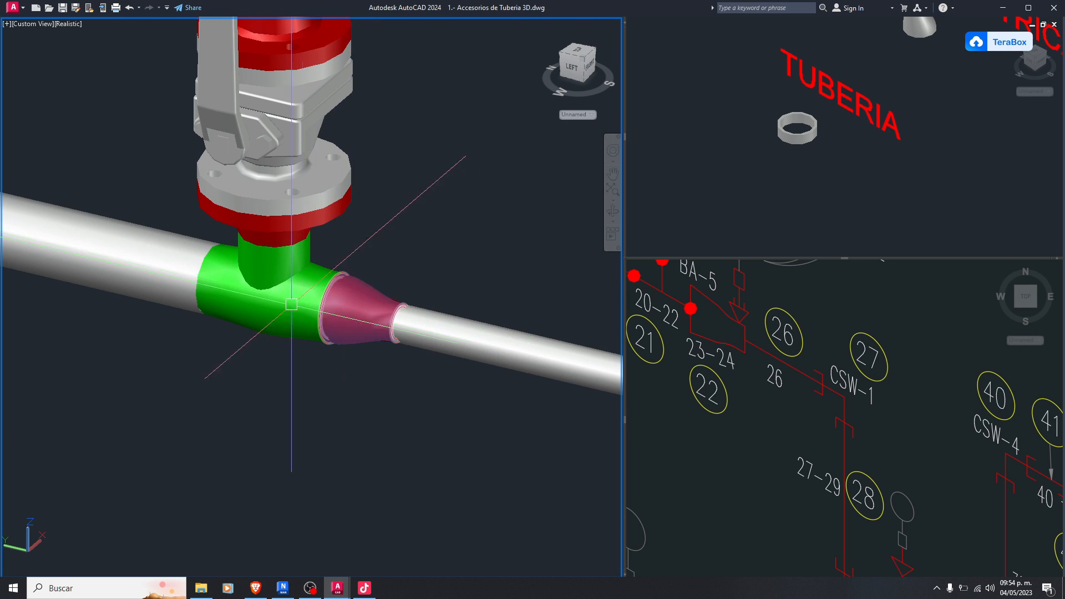
pyautogui.scroll(-3, 355, 313)
pyautogui.scroll(4, 311, 297)
pyautogui.scroll(-3, 312, 296)
pyautogui.keyDown('shift'); pyautogui.moveTo(424, 309); pyautogui.dragTo(475, 307, button='middle'); pyautogui.keyUp('shift')
# Check the isometric drawing at points 26 and 27 (CSW-1) for the fitting that follows the horizontal pipe
pyautogui.click(759, 379)
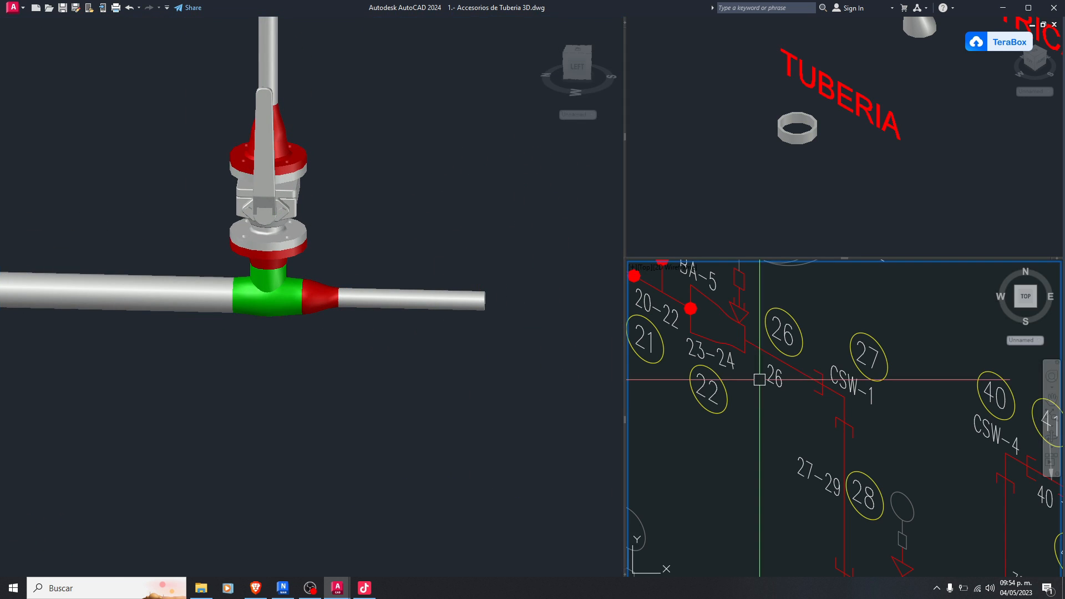
pyautogui.scroll(-3, 766, 374)
pyautogui.scroll(5, 815, 384)
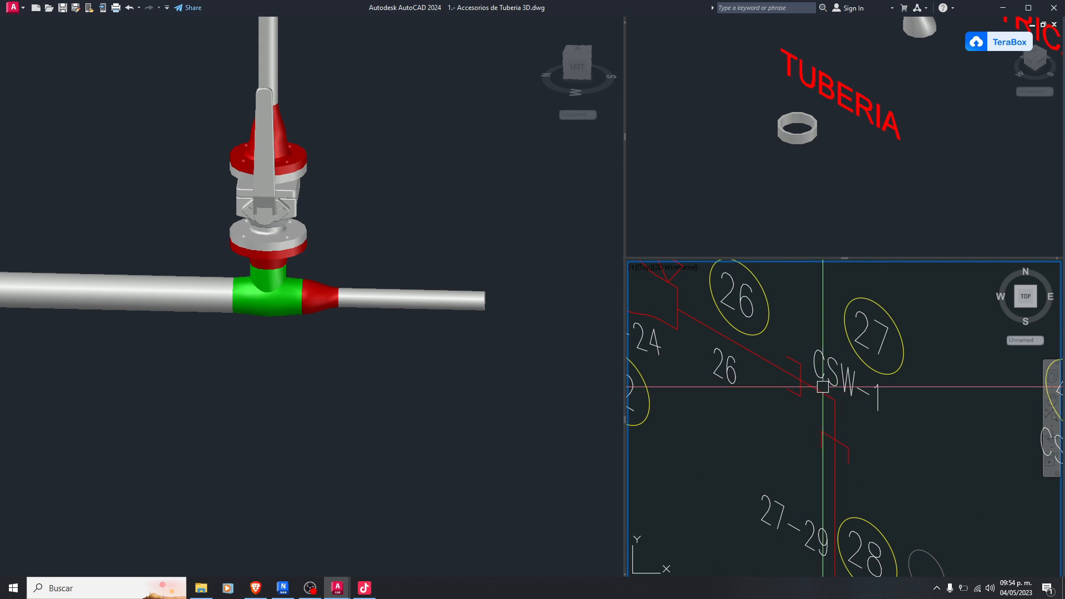
pyautogui.click(534, 310)
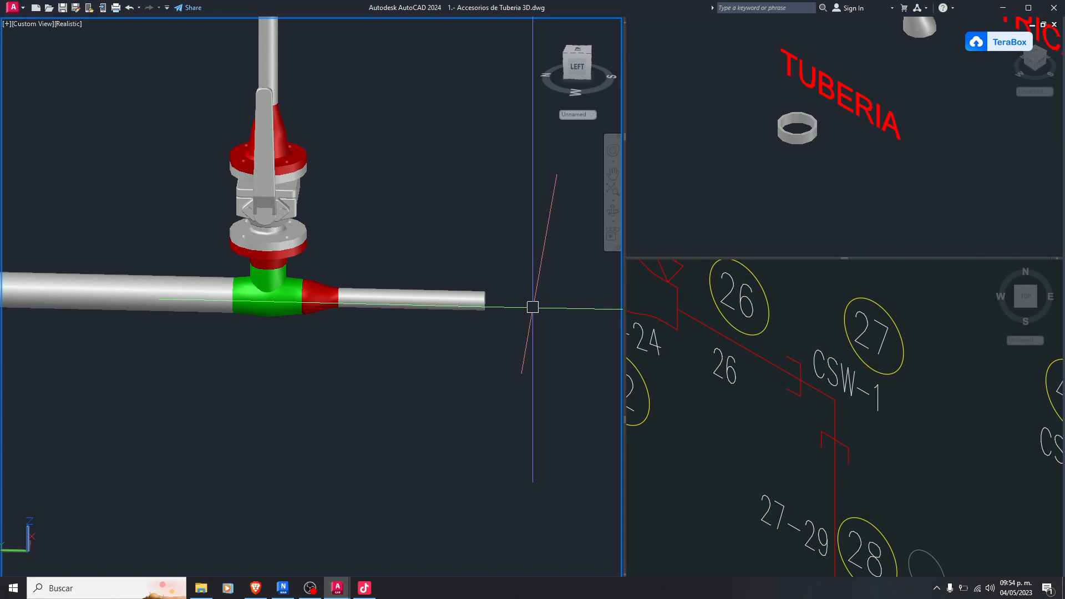
# Inspect the joints at the existing red elbow and the reducer, and the free end of the small horizontal pipe
pyautogui.scroll(-3, 309, 327)
pyautogui.scroll(4, 222, 305)
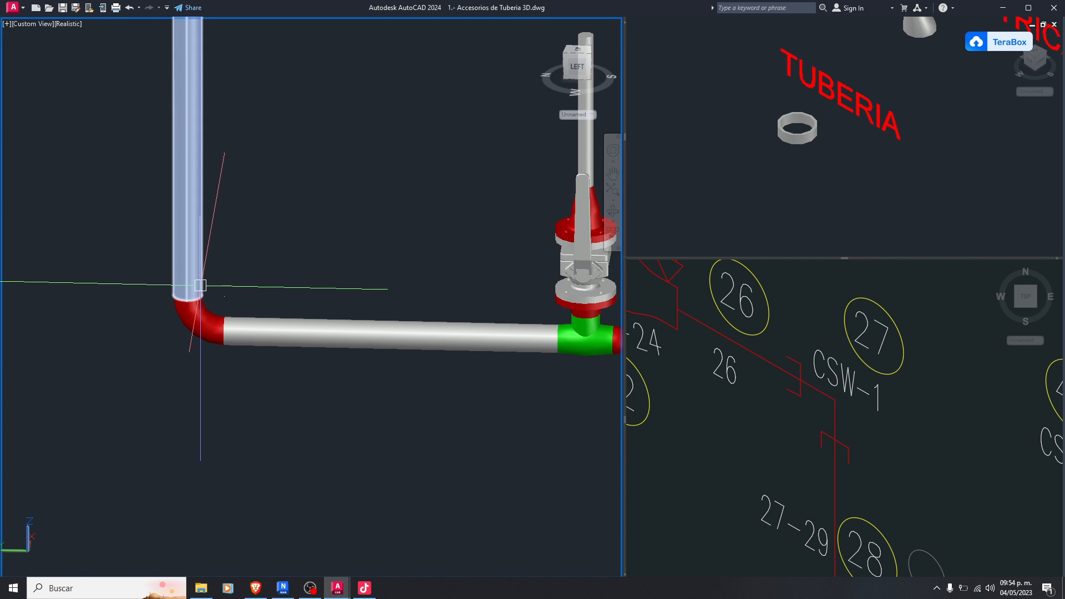
pyautogui.scroll(5, 183, 297)
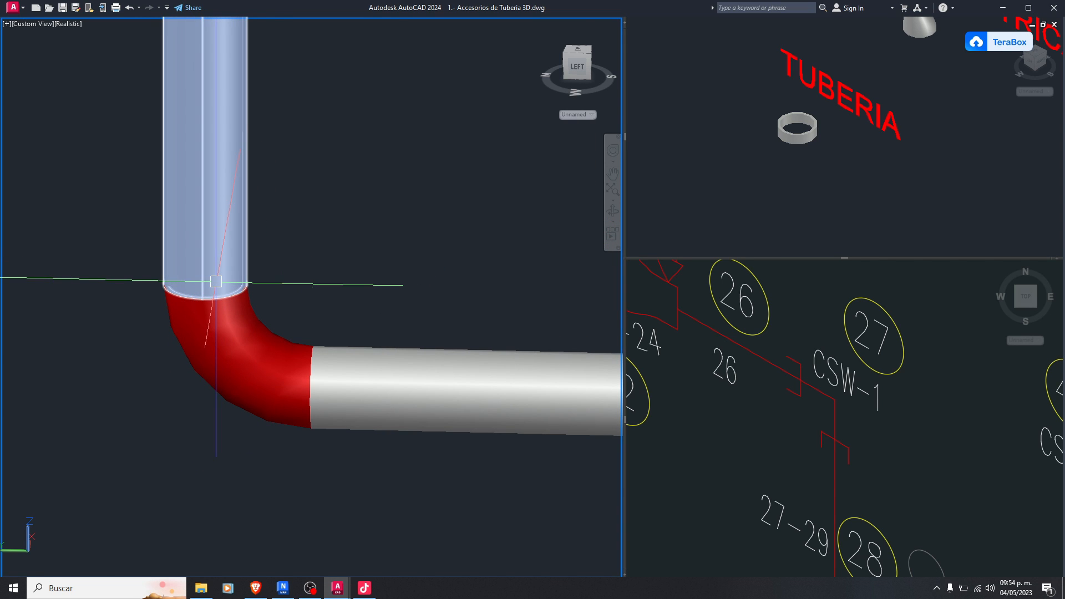
pyautogui.click(250, 288)
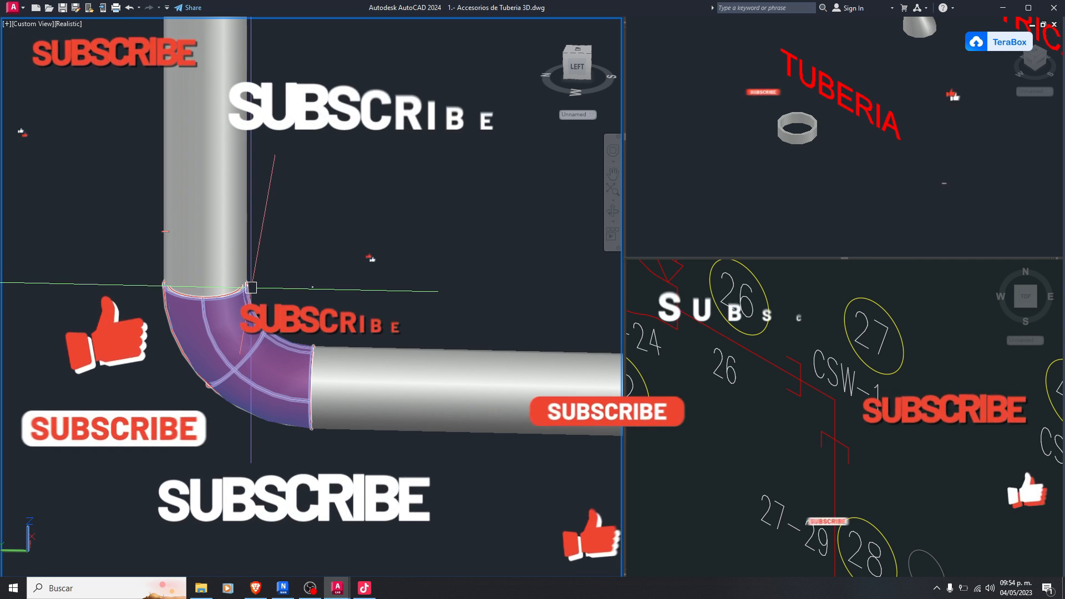
pyautogui.scroll(1, 251, 287)
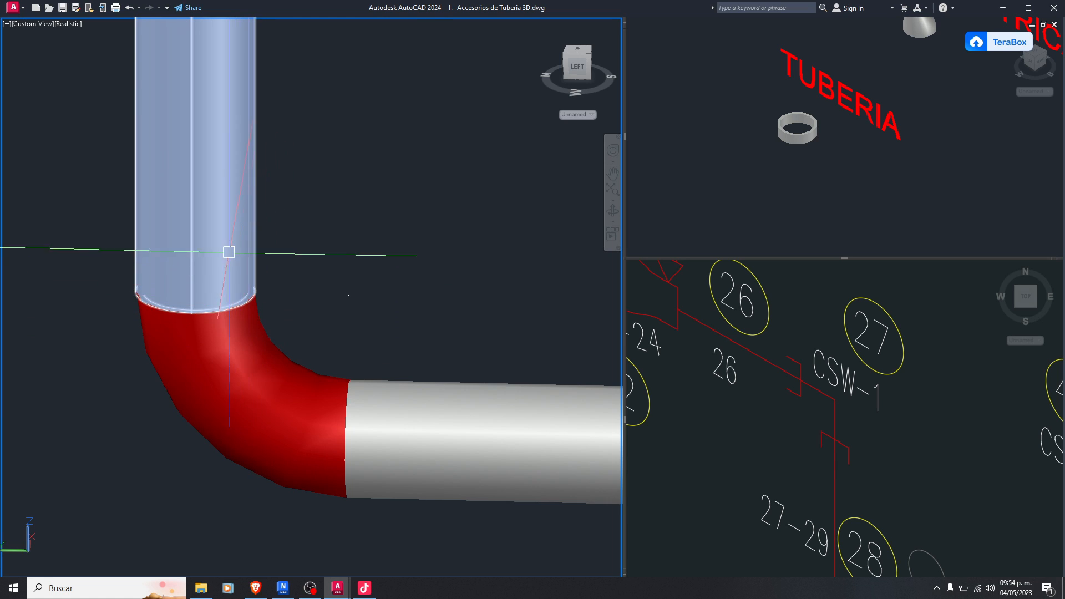
pyautogui.scroll(-10, 142, 301)
pyautogui.scroll(10, 167, 305)
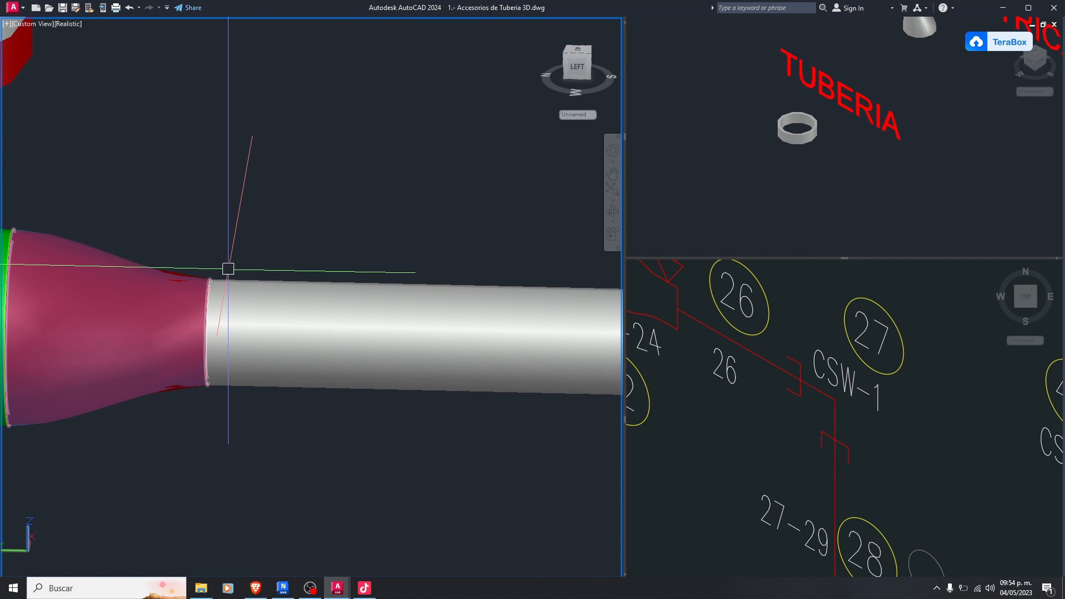
pyautogui.scroll(-5, 228, 269)
pyautogui.scroll(2, 228, 268)
pyautogui.scroll(2, 218, 268)
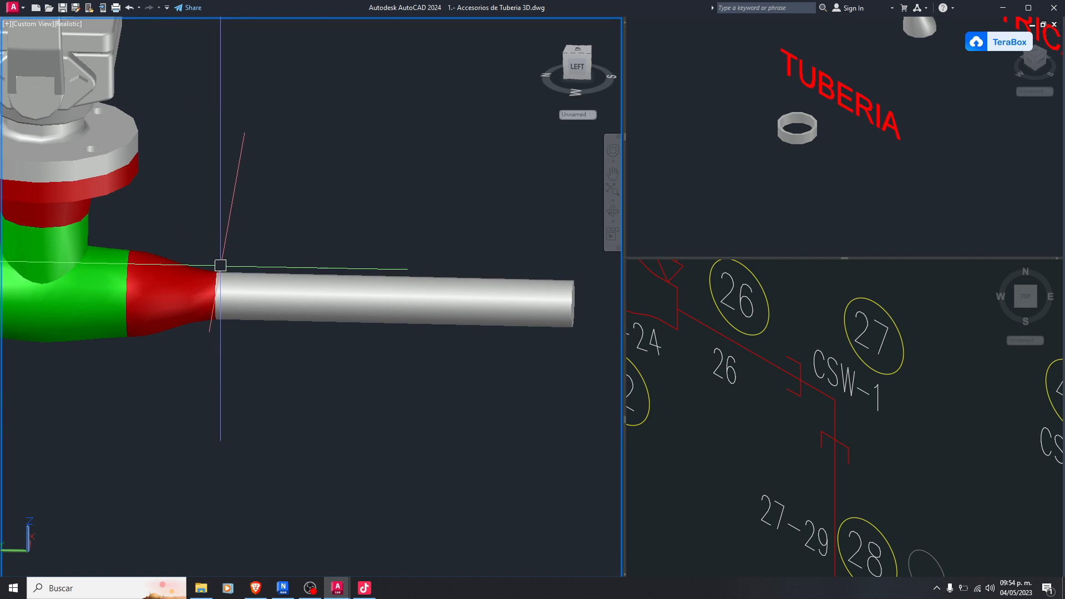
pyautogui.moveTo(488, 299); pyautogui.dragTo(373, 299, button='middle')
pyautogui.scroll(-3, 477, 306)
pyautogui.keyDown('shift'); pyautogui.moveTo(478, 307); pyautogui.dragTo(399, 315, button='middle'); pyautogui.keyUp('shift')
# Copy the CODO 90° S.W. elbow from the fittings library beside the free end of the small horizontal pipe in the main model
pyautogui.click(740, 200)
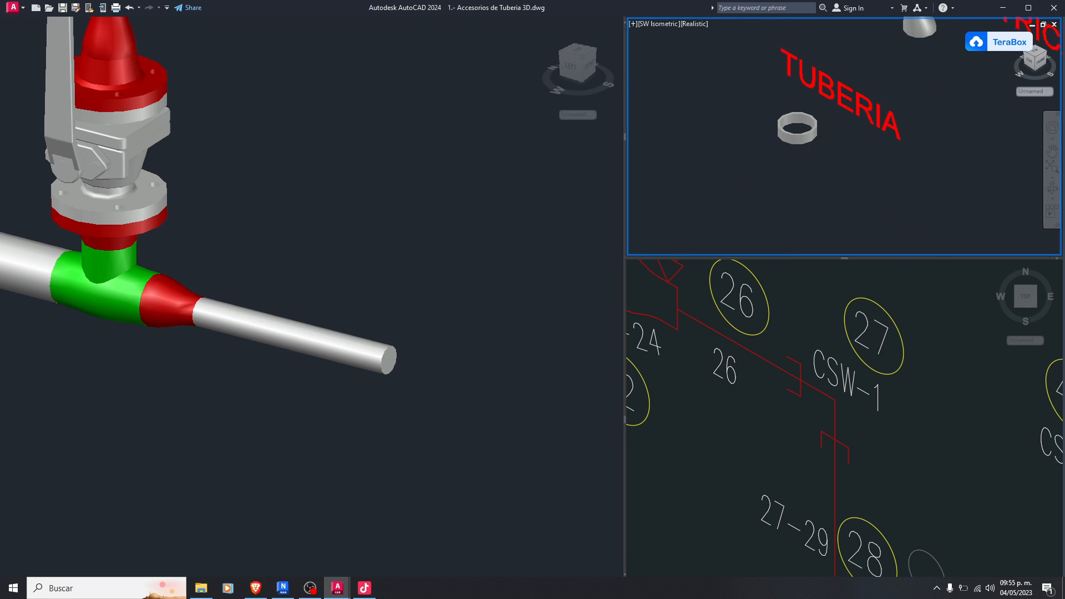
pyautogui.scroll(-5, 740, 201)
pyautogui.moveTo(820, 119); pyautogui.dragTo(879, 197, button='middle')
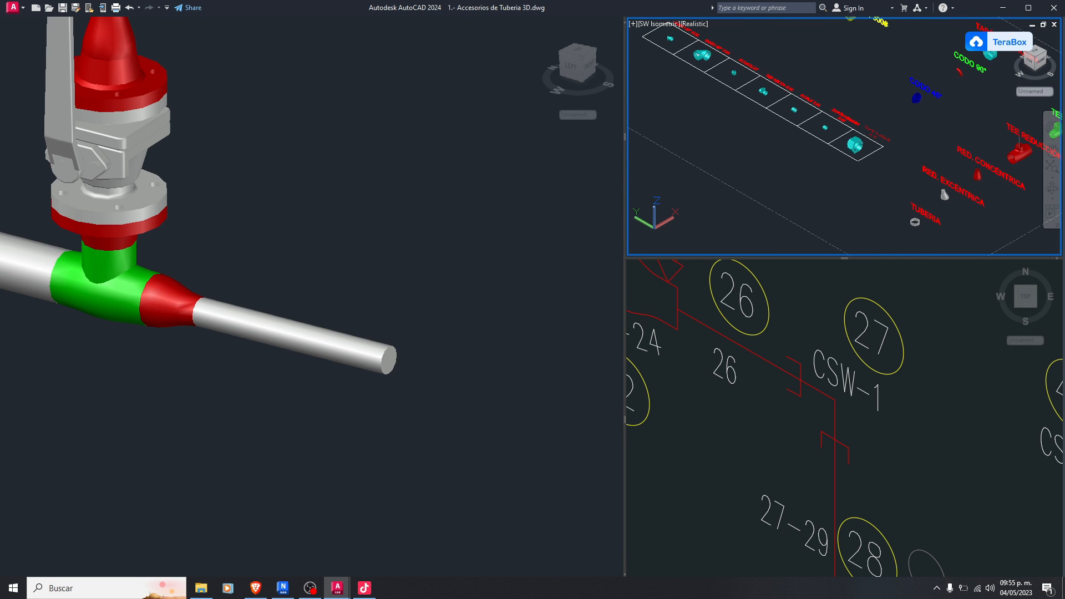
pyautogui.scroll(8, 695, 51)
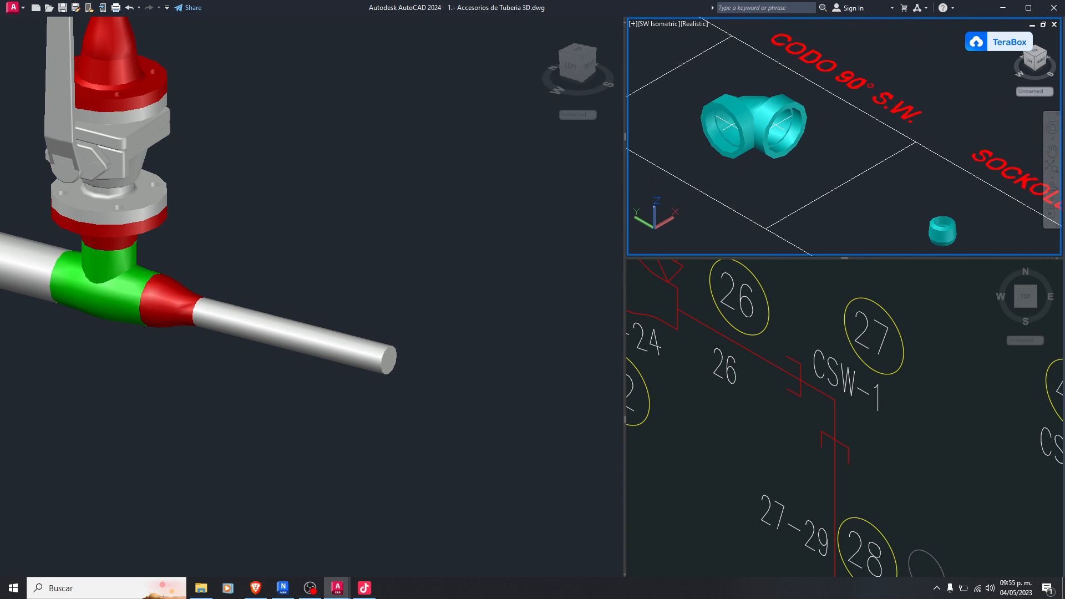
pyautogui.scroll(2, 767, 103)
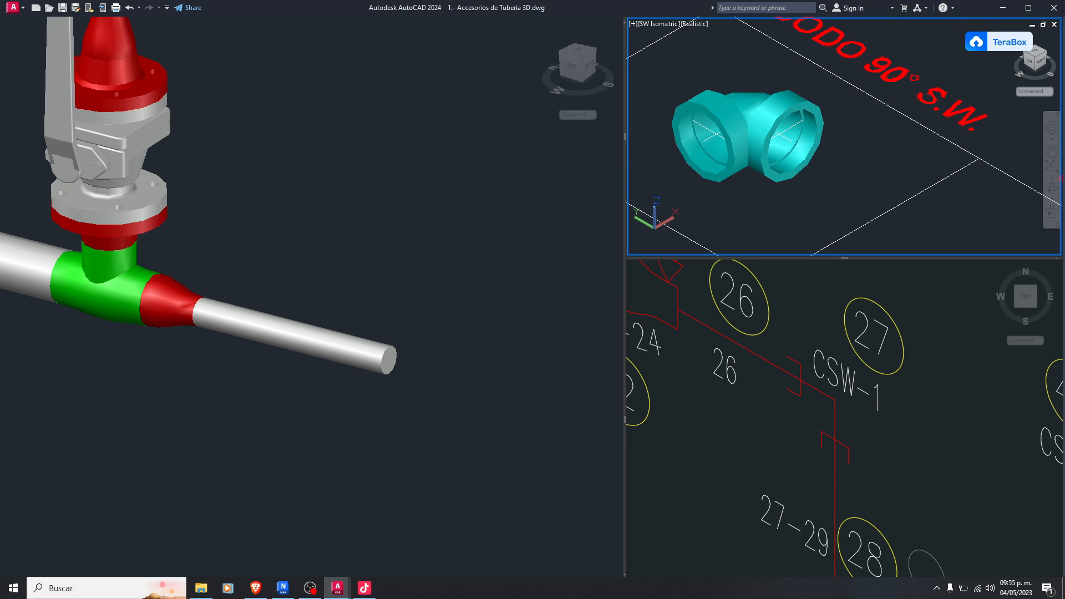
pyautogui.click(698, 161)
pyautogui.scroll(-2, 870, 132)
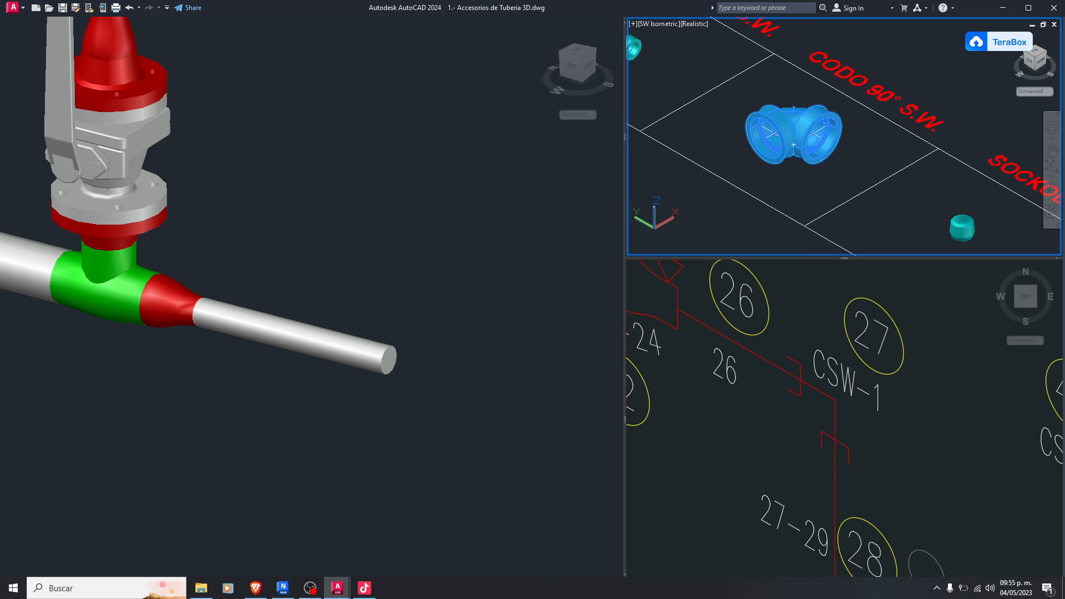
pyautogui.click(495, 225)
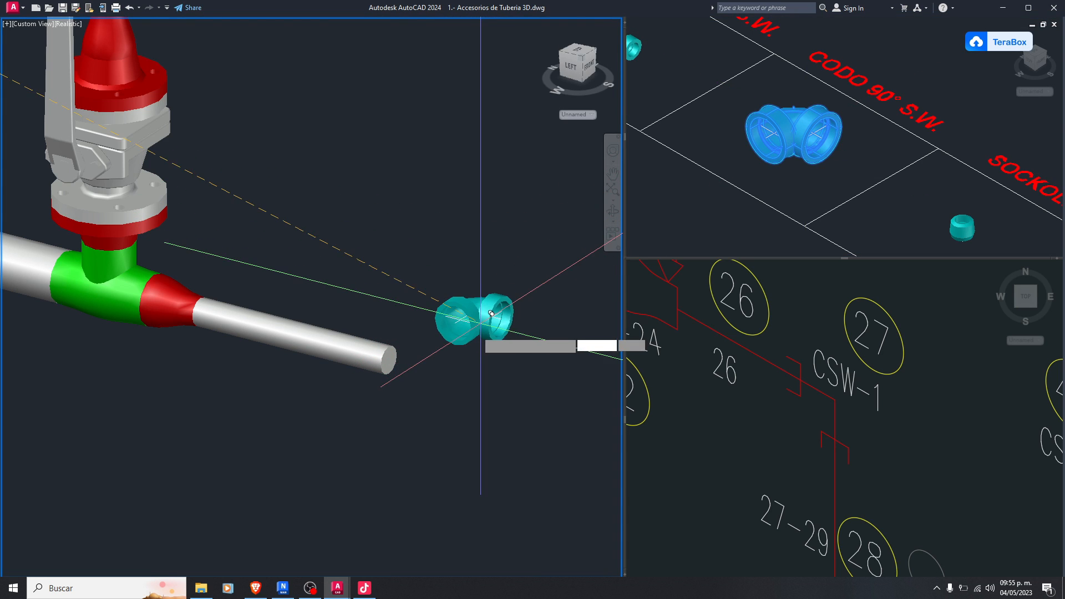
pyautogui.scroll(2, 492, 314)
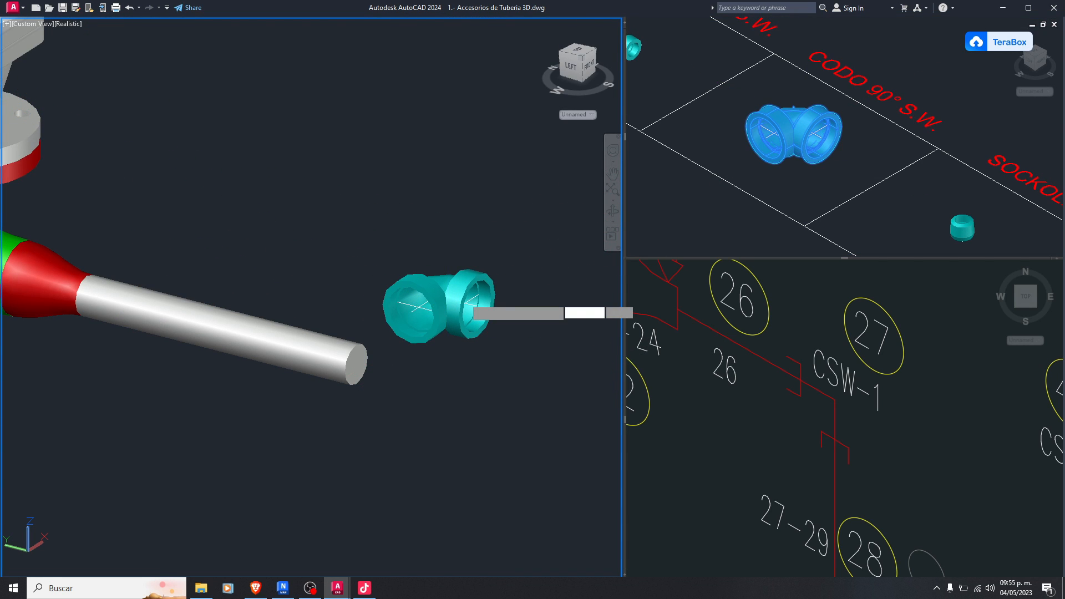
pyautogui.click(470, 302)
# Set the size of the copied socket-weld elbow to 1 1/2"
pyautogui.click(482, 277)
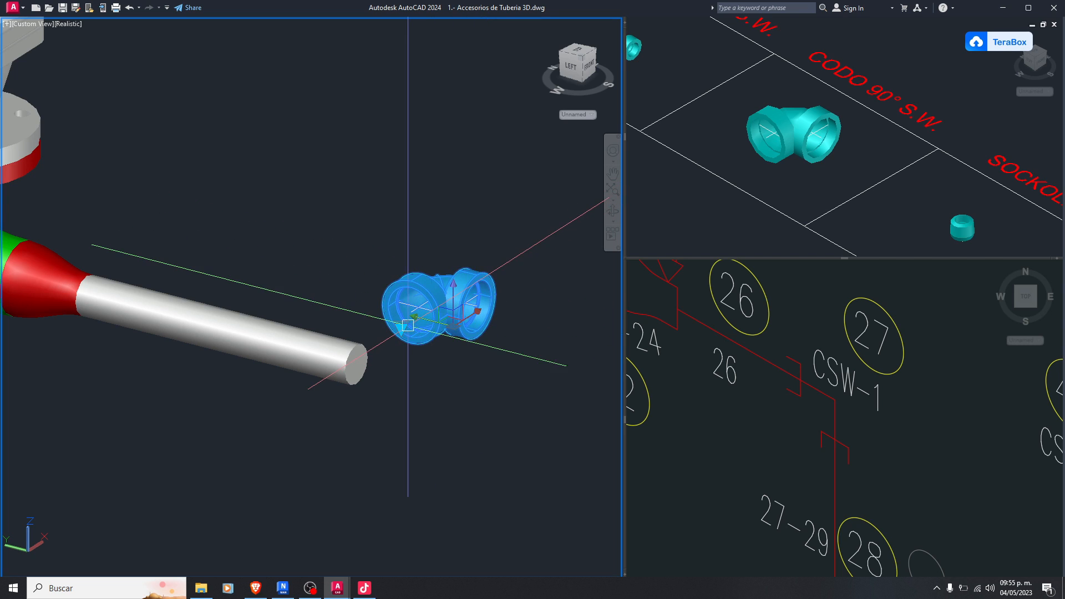
pyautogui.click(401, 327)
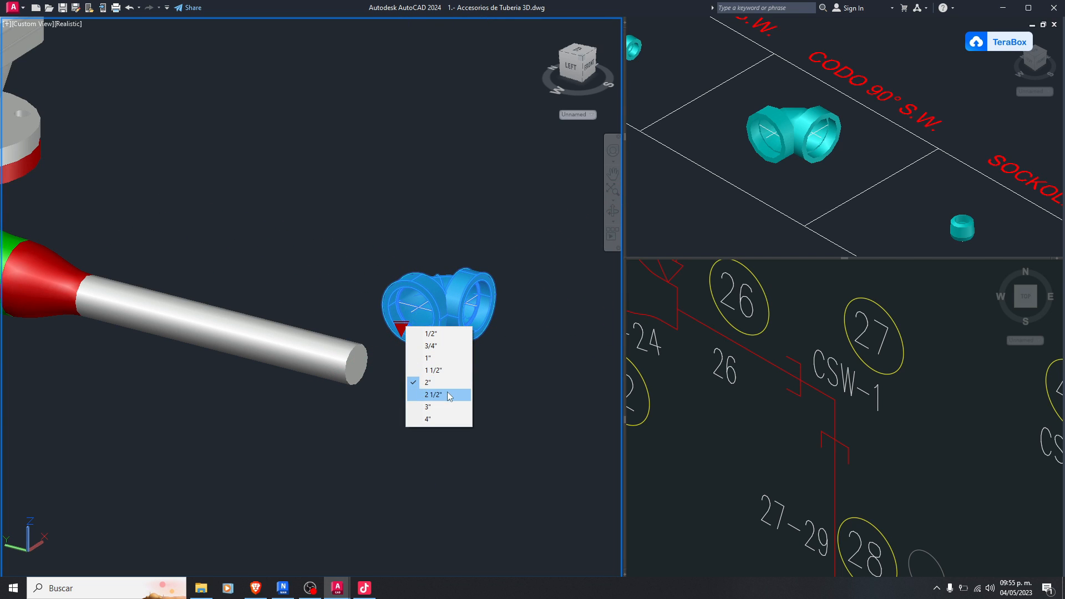
pyautogui.click(438, 370)
pyautogui.scroll(4, 468, 292)
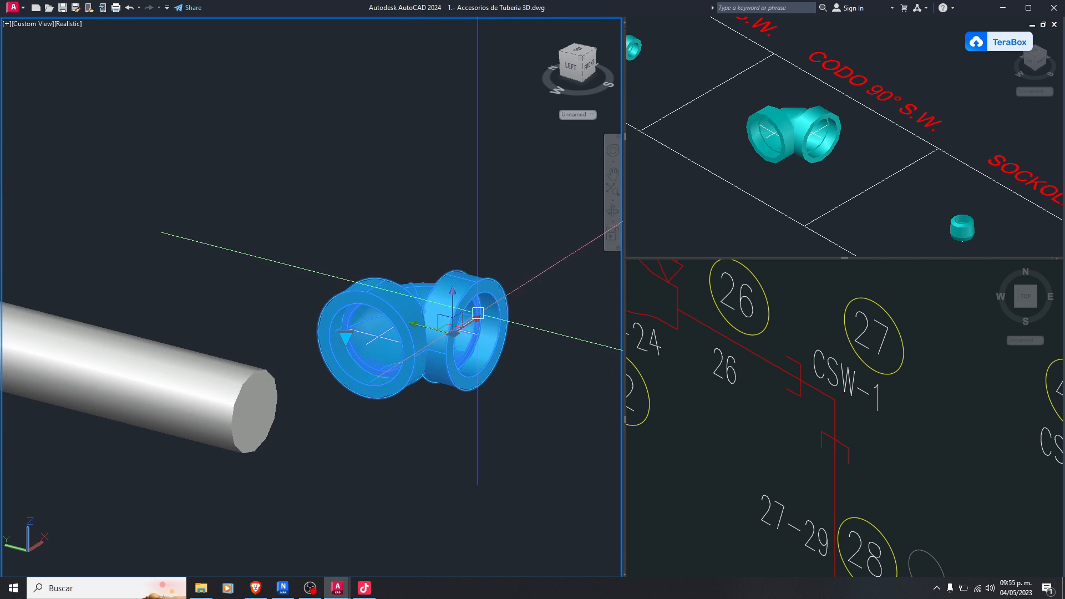
# Rotate the elbow 90° in 3D so that one of its sockets points straight down
pyautogui.scroll(-4, 438, 321)
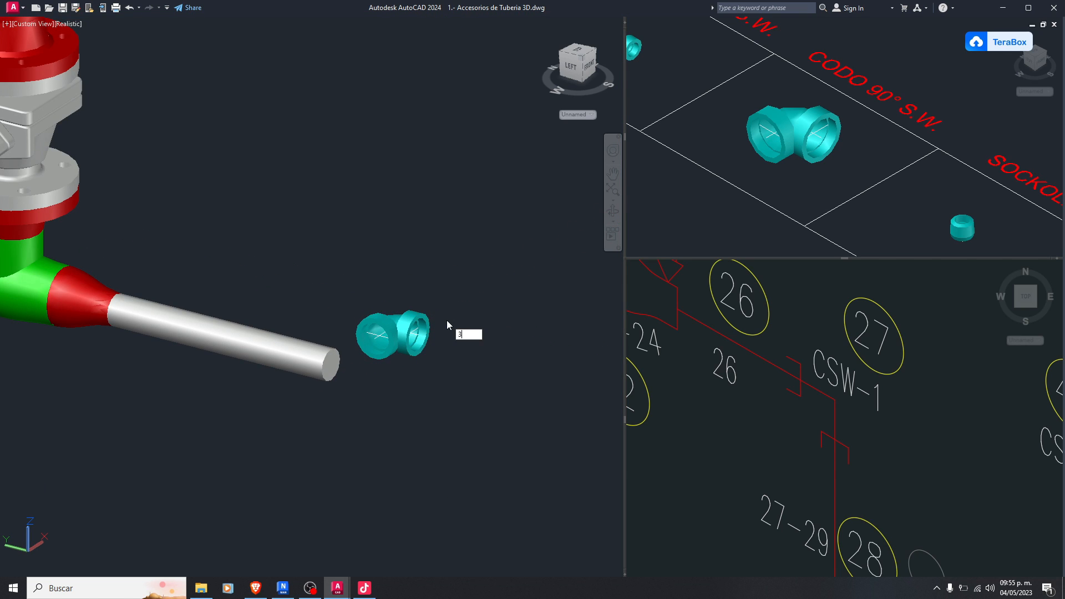
pyautogui.click(413, 333)
pyautogui.scroll(2, 414, 333)
pyautogui.press('Return')
pyautogui.scroll(2, 413, 311)
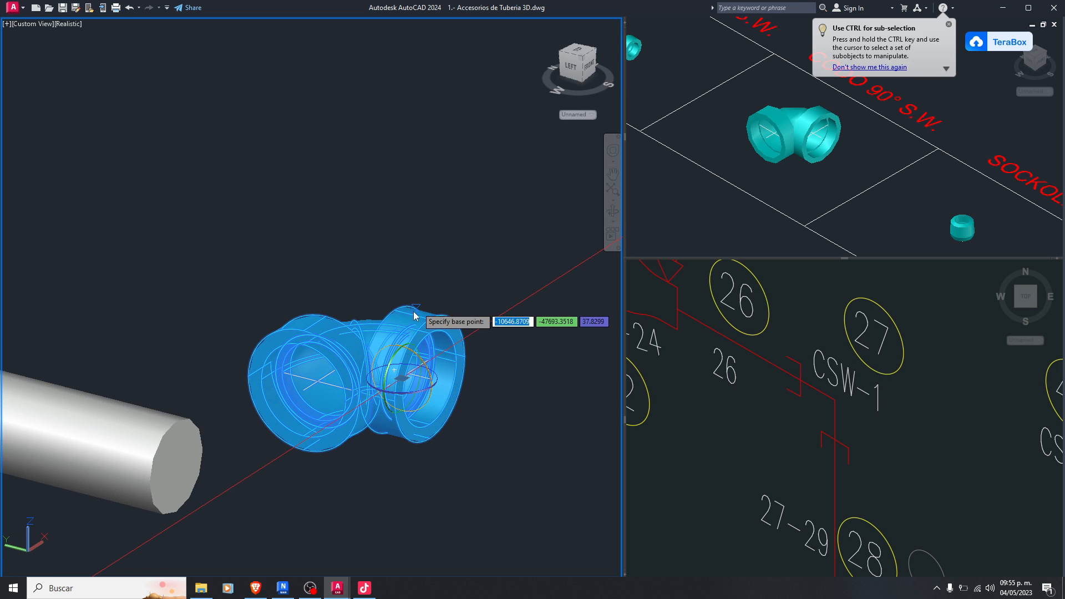
pyautogui.click(402, 345)
pyautogui.scroll(-4, 401, 346)
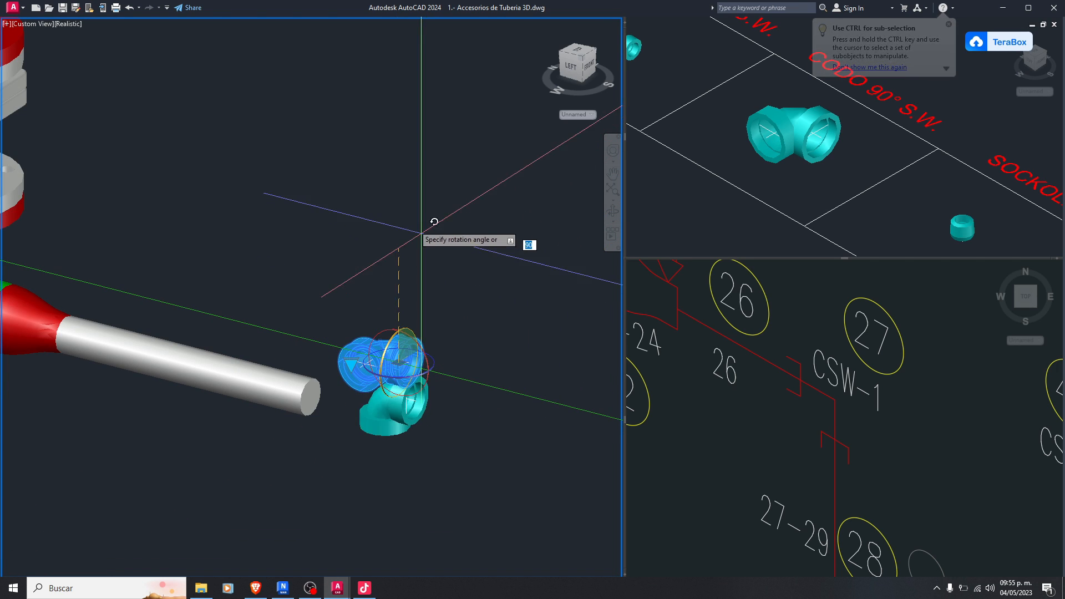
pyautogui.click(416, 211)
# Rotate the elbow in 3D about the vertical axis so that its other socket faces the free end of the pipe
pyautogui.scroll(2, 430, 413)
pyautogui.press('space')
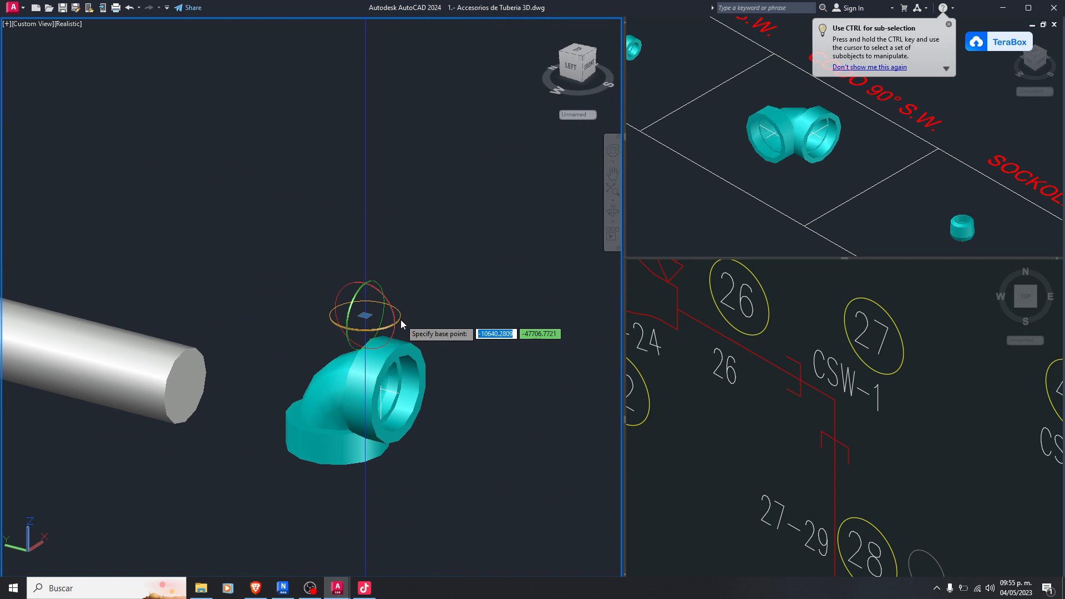
pyautogui.click(363, 315)
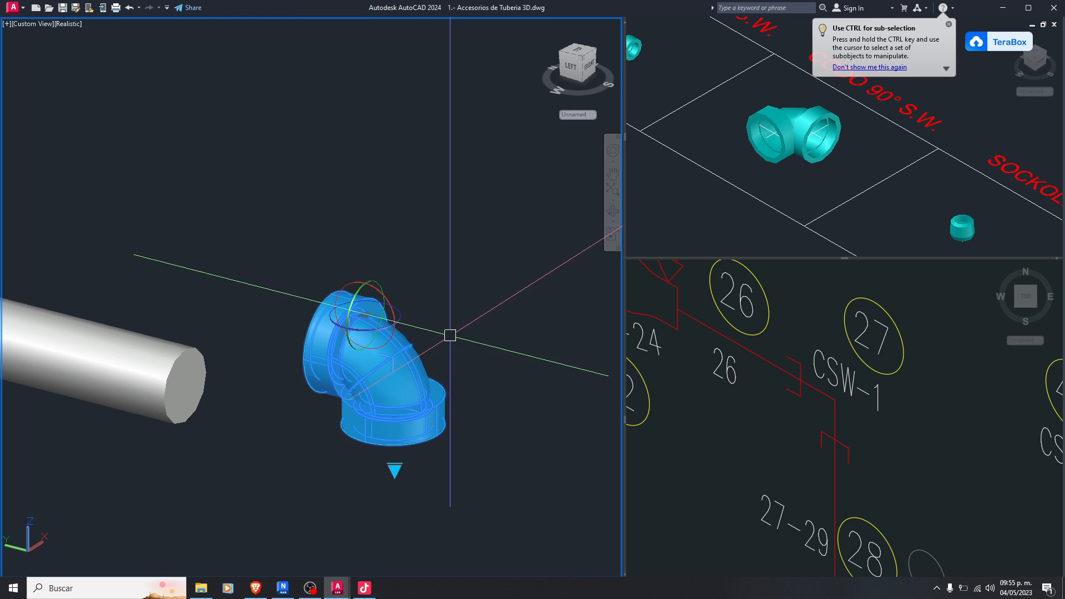
pyautogui.scroll(-3, 449, 335)
pyautogui.press('Escape')
pyautogui.scroll(2, 464, 331)
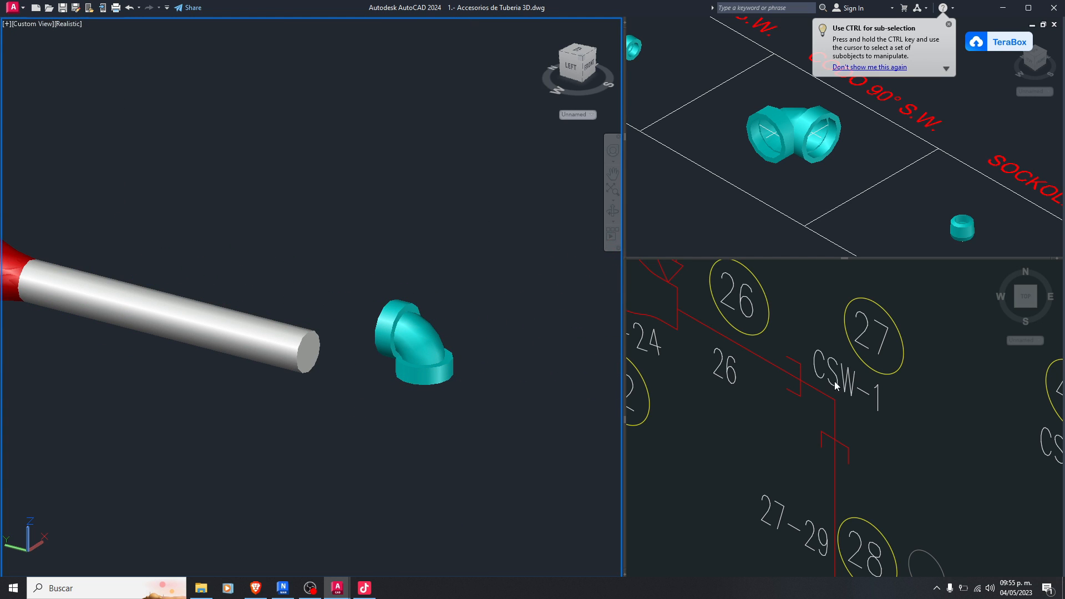
# Check the elbow's orientation against CSW-1 on the isometric drawing, including the socket symbol on the vertical line 27-29
pyautogui.scroll(-2, 836, 386)
pyautogui.click(440, 360)
pyautogui.scroll(2, 439, 357)
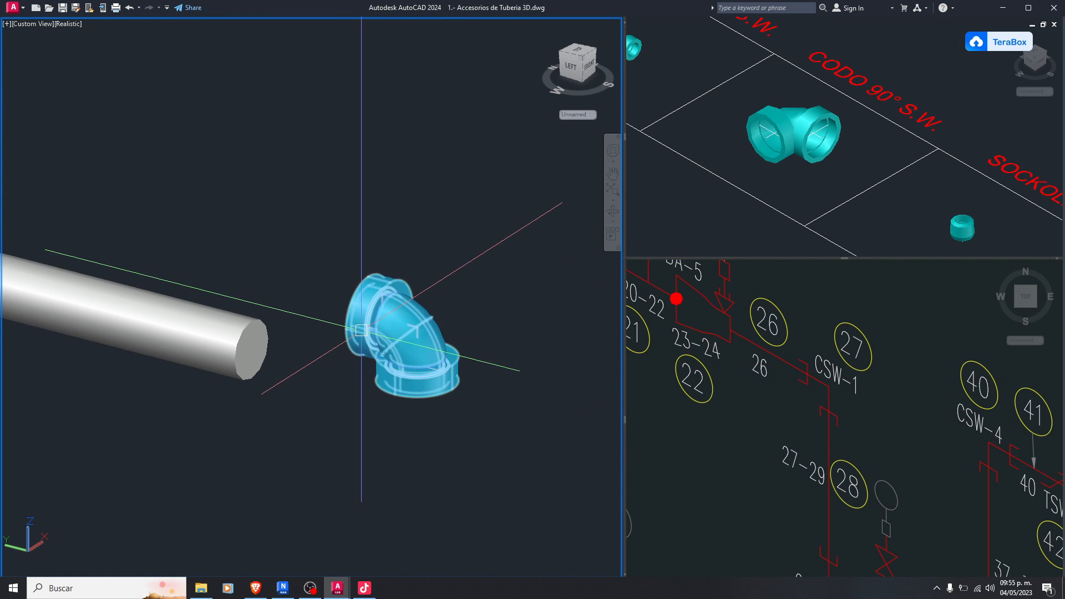
pyautogui.click(816, 387)
pyautogui.scroll(4, 779, 321)
pyautogui.scroll(-2, 761, 345)
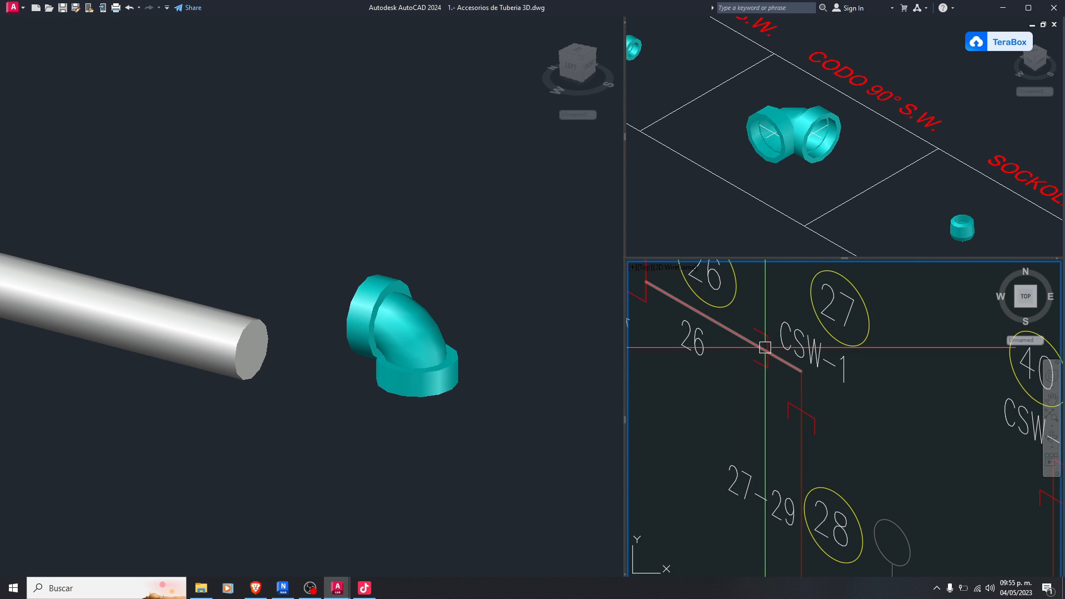
pyautogui.scroll(3, 760, 387)
pyautogui.click(740, 366)
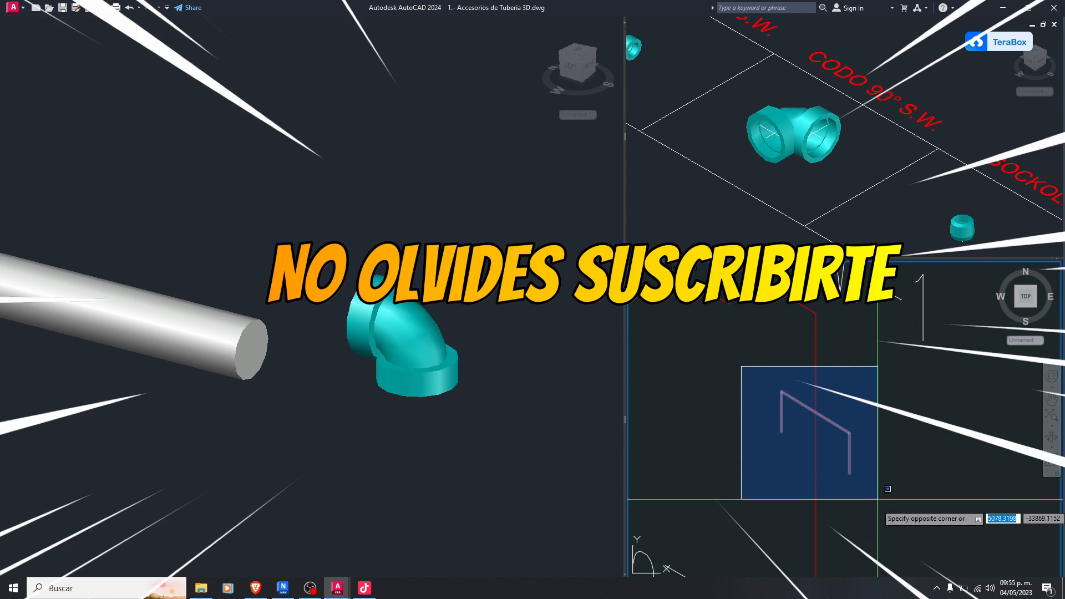
pyautogui.click(885, 487)
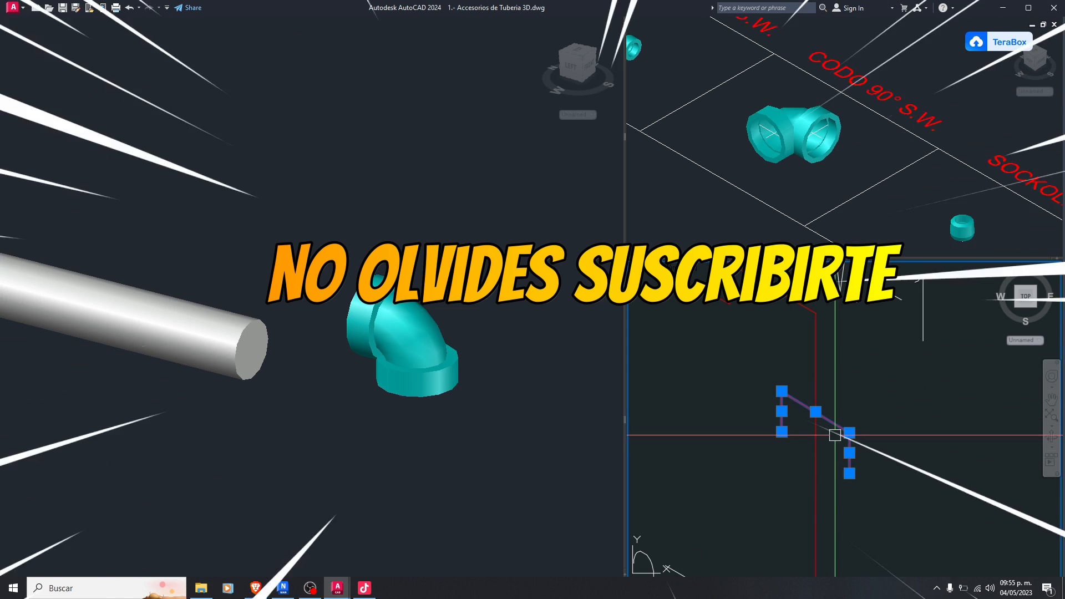
pyautogui.press('Escape')
# Inspect the elbow's sockets in the main model, including the one pointing down
pyautogui.click(547, 410)
pyautogui.scroll(2, 368, 368)
pyautogui.click(393, 383)
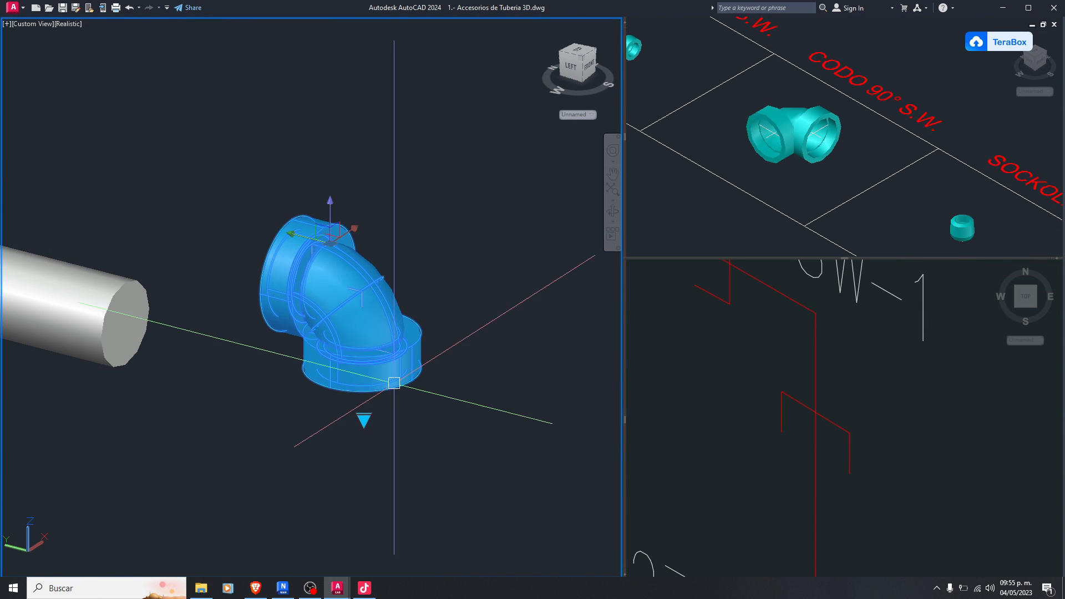
pyautogui.press('Escape')
pyautogui.scroll(2, 297, 340)
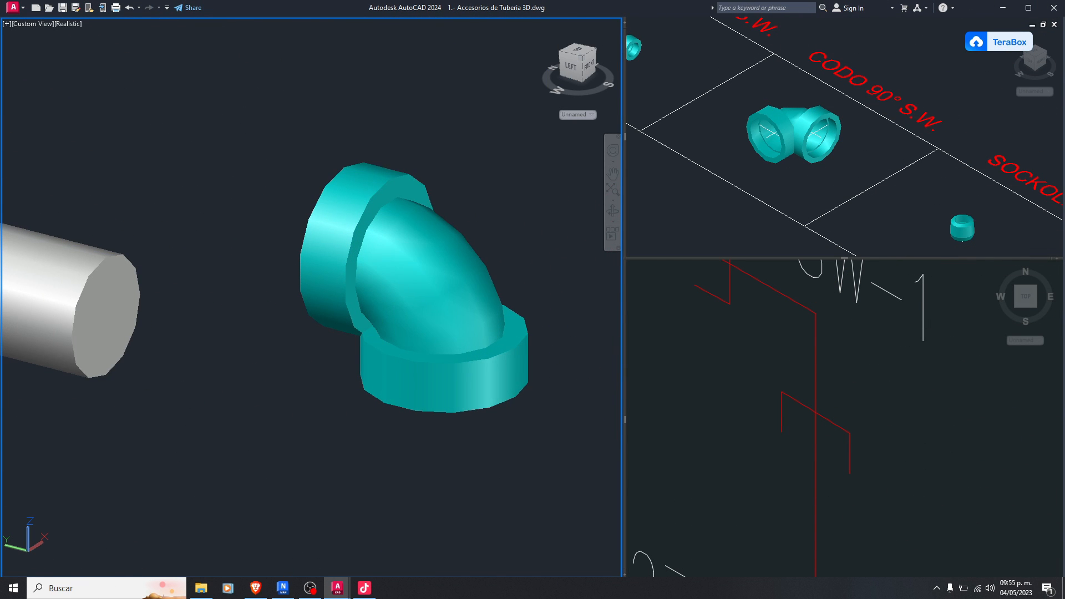
pyautogui.scroll(-2, 353, 336)
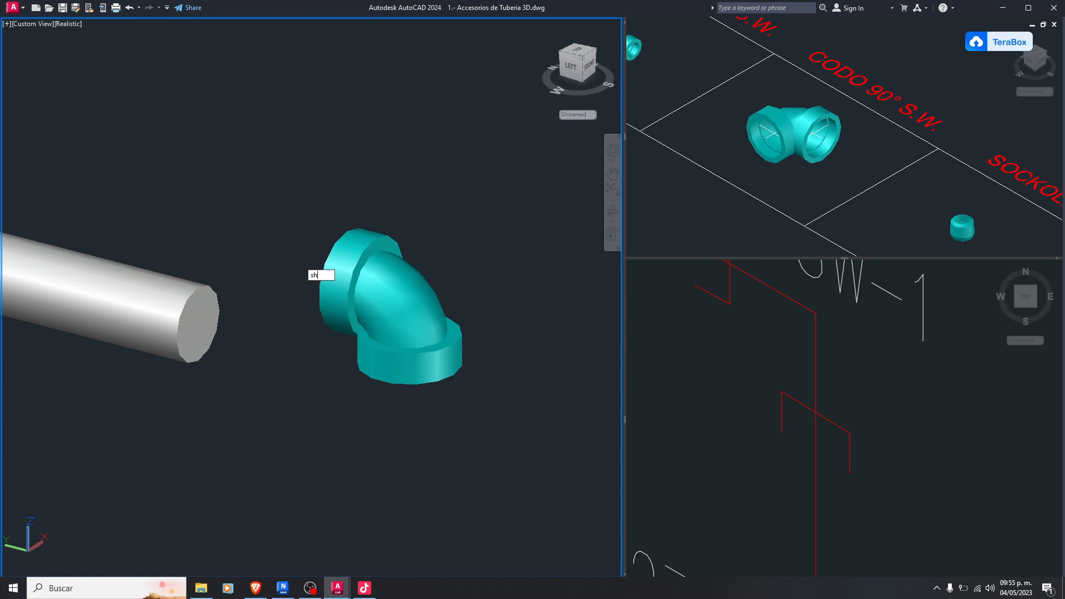
# Set the visual style of the main model viewport to 2D Wireframe
pyautogui.press('Return')
pyautogui.write('2')
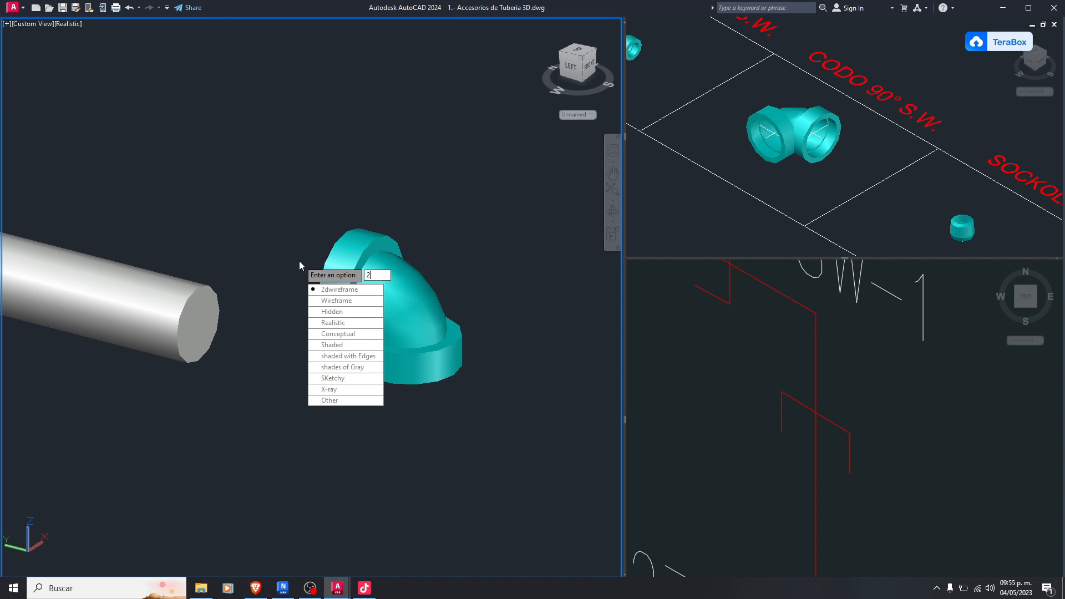
pyautogui.press('Return')
# Move the elbow from the centre of its pipe-side socket seat onto the centre of the small horizontal pipe's free end
pyautogui.click(602, 188)
pyautogui.click(350, 438)
pyautogui.scroll(-2, 392, 309)
pyautogui.keyDown('shift'); pyautogui.moveTo(407, 348); pyautogui.dragTo(415, 346, button='middle'); pyautogui.keyUp('shift')
pyautogui.click(468, 218)
pyautogui.click(335, 376)
pyautogui.scroll(5, 345, 327)
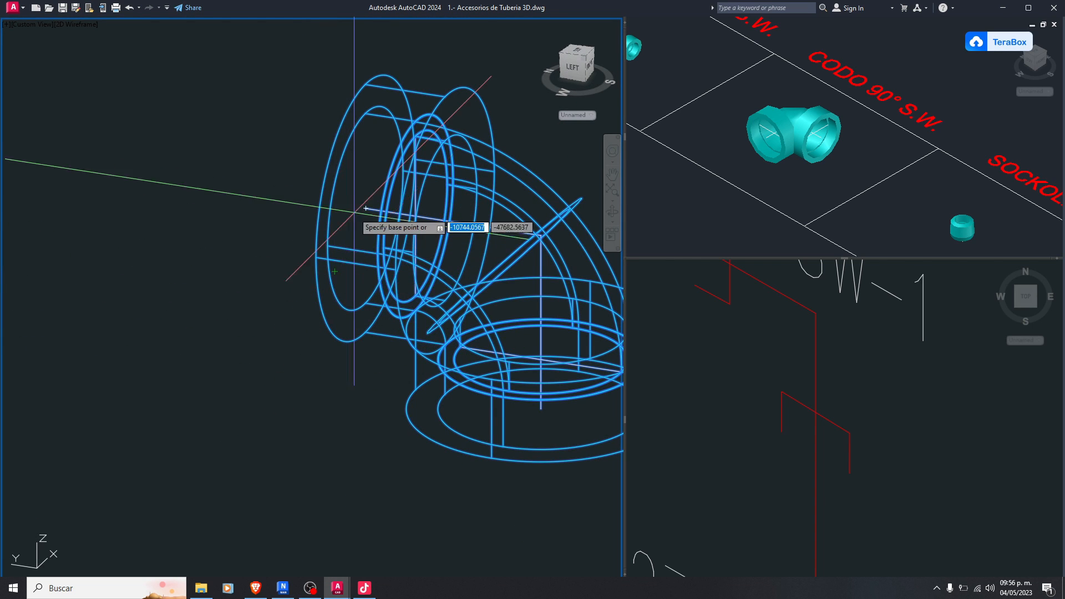
pyautogui.scroll(4, 365, 208)
pyautogui.click(407, 245)
pyautogui.scroll(-10, 427, 250)
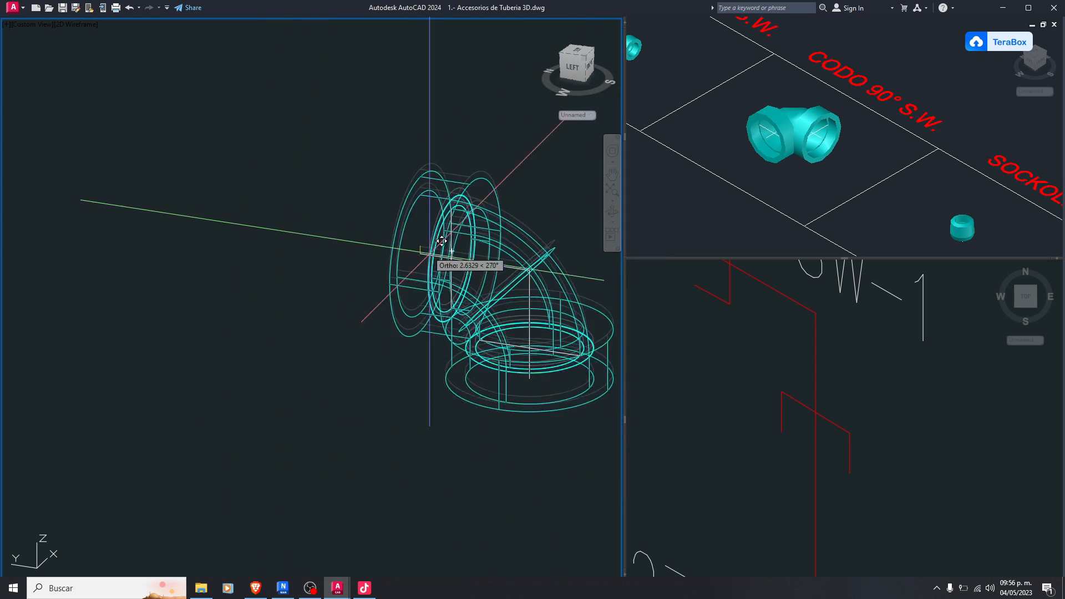
pyautogui.moveTo(211, 286); pyautogui.dragTo(402, 268, button='middle')
pyautogui.scroll(3, 224, 305)
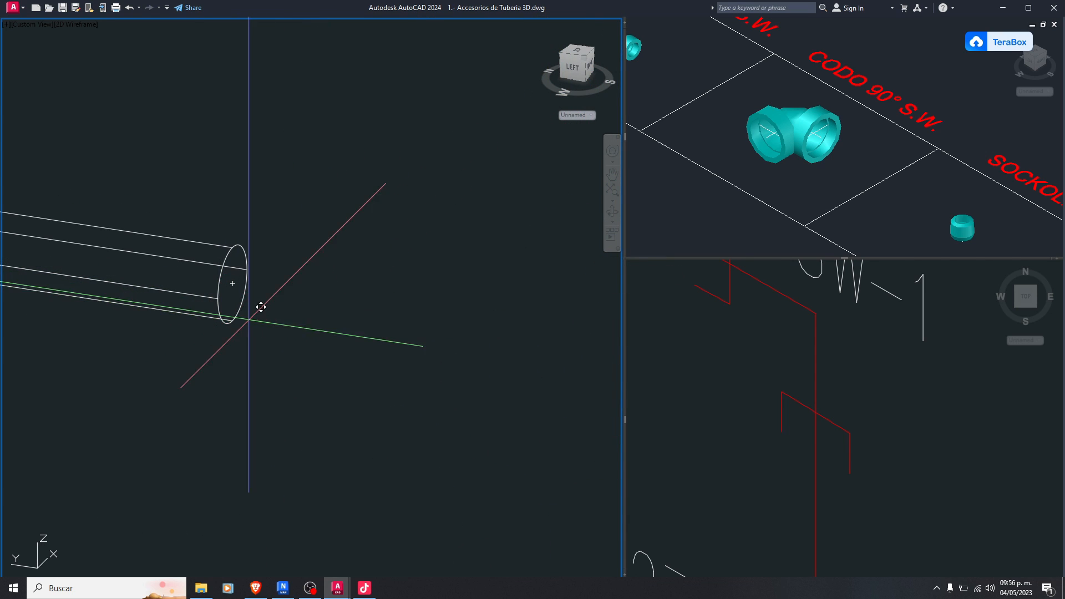
pyautogui.click(233, 283)
pyautogui.scroll(-2, 267, 275)
# Return the main model viewport to the Realistic visual style
pyautogui.keyDown('shift'); pyautogui.moveTo(274, 355); pyautogui.dragTo(371, 333, button='middle'); pyautogui.keyUp('shift')
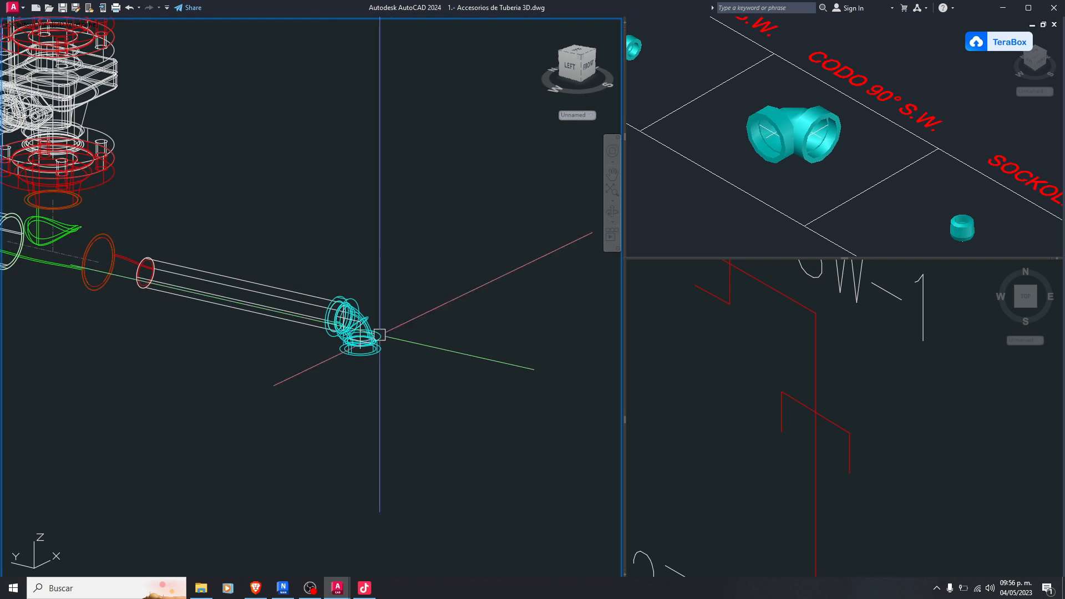
pyautogui.scroll(-2, 408, 337)
pyautogui.press('Return')
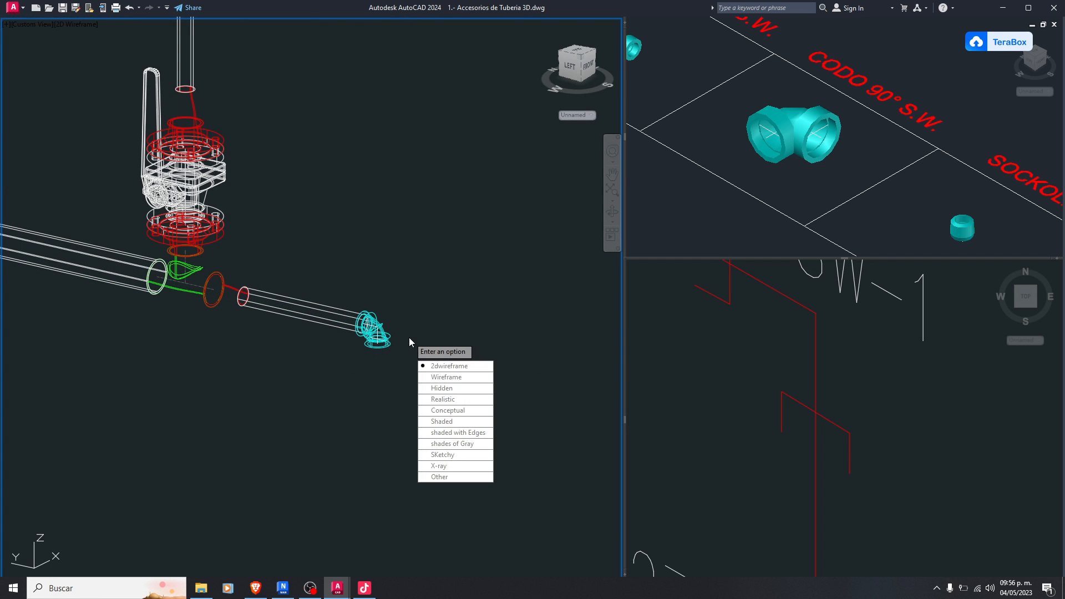
pyautogui.write('r')
pyautogui.press('Return')
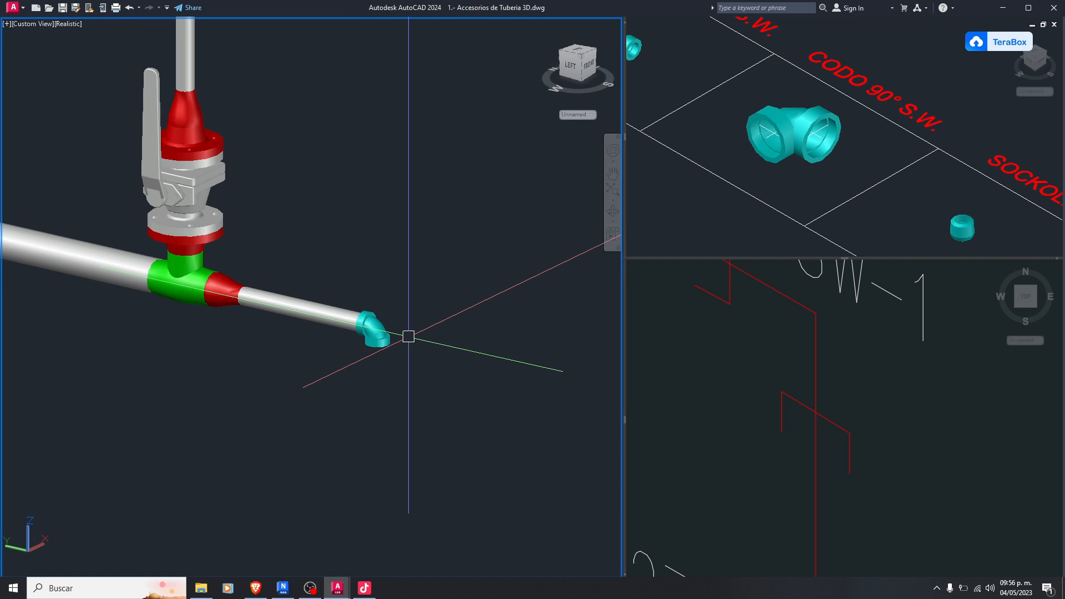
# Following line 27-29 of the isometric, copy the small horizontal pipe and its elbow straight down in the Z direction
pyautogui.click(738, 353)
pyautogui.moveTo(798, 428); pyautogui.dragTo(791, 407, button='middle')
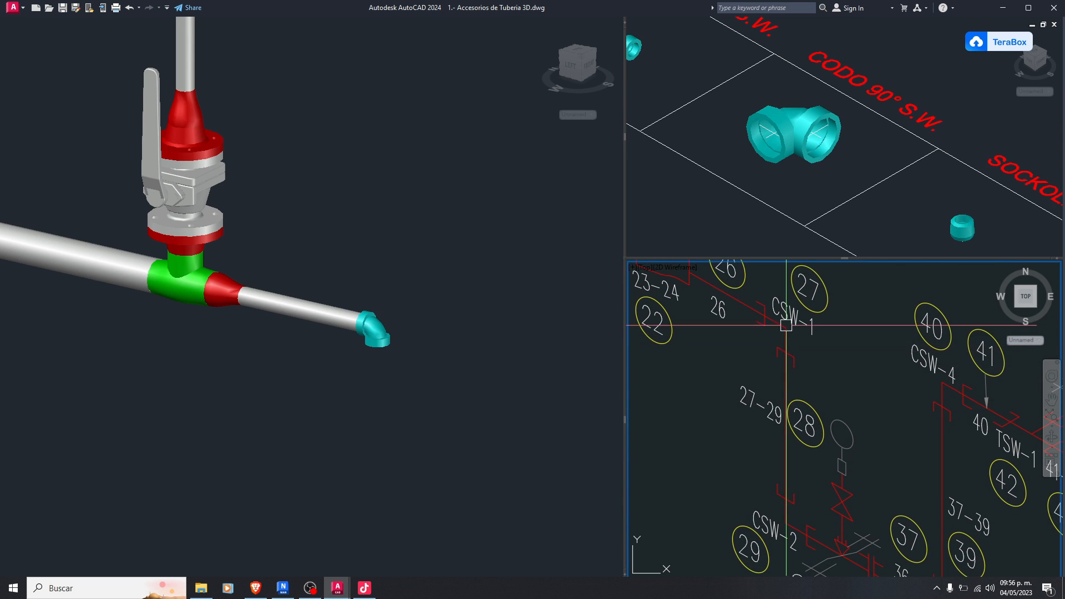
pyautogui.click(457, 337)
pyautogui.scroll(2, 392, 273)
pyautogui.click(447, 245)
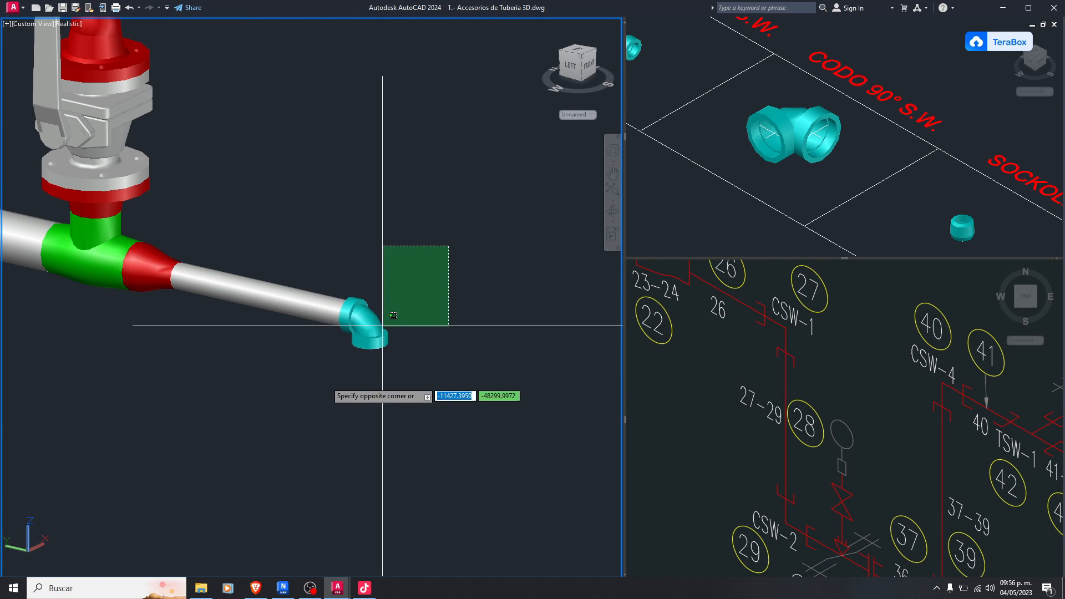
pyautogui.click(305, 389)
pyautogui.write('m')
pyautogui.press('Return')
pyautogui.click(370, 266)
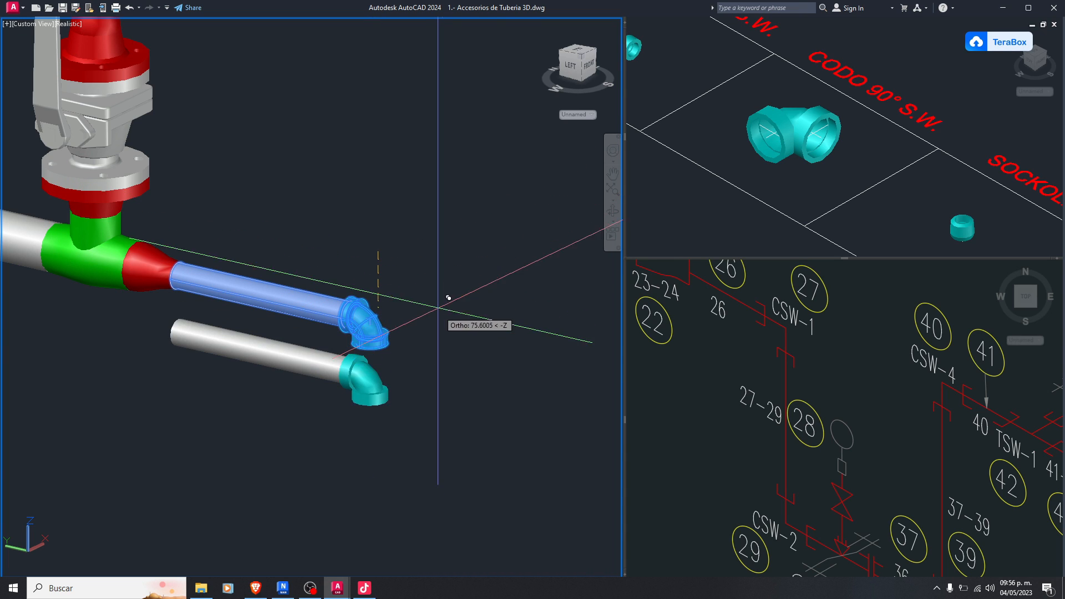
pyautogui.moveTo(442, 425); pyautogui.dragTo(416, 373, button='middle')
pyautogui.press('Escape')
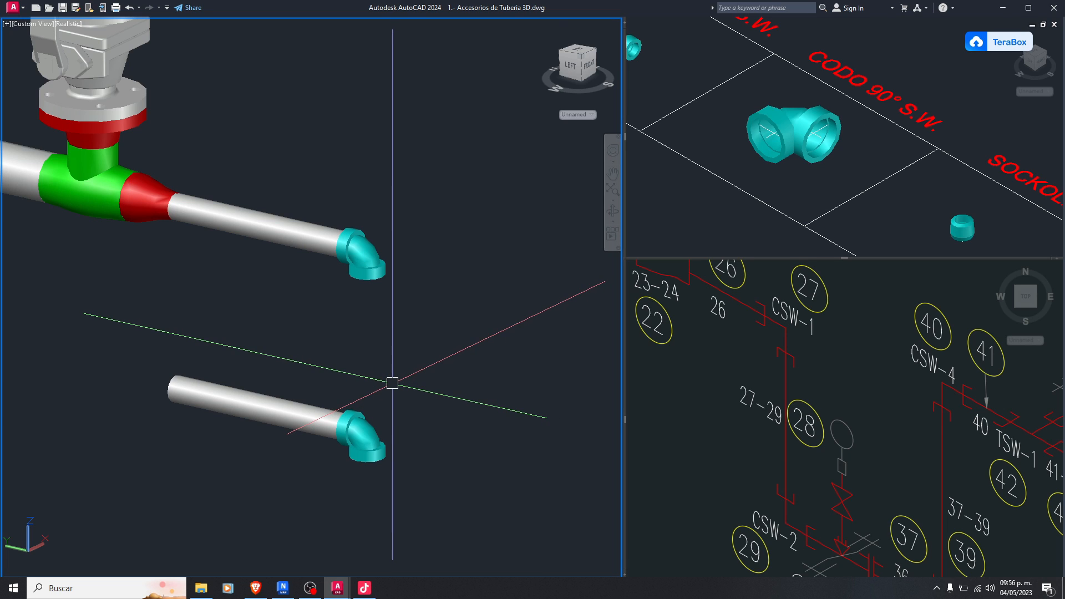
# Rotate the copied pipe and elbow 90° with 3D Rotate so the pipe stands vertical with the elbow at its lower end
pyautogui.write('3R')
pyautogui.press('Return')
pyautogui.click(428, 473)
pyautogui.click(231, 388)
pyautogui.press('Return')
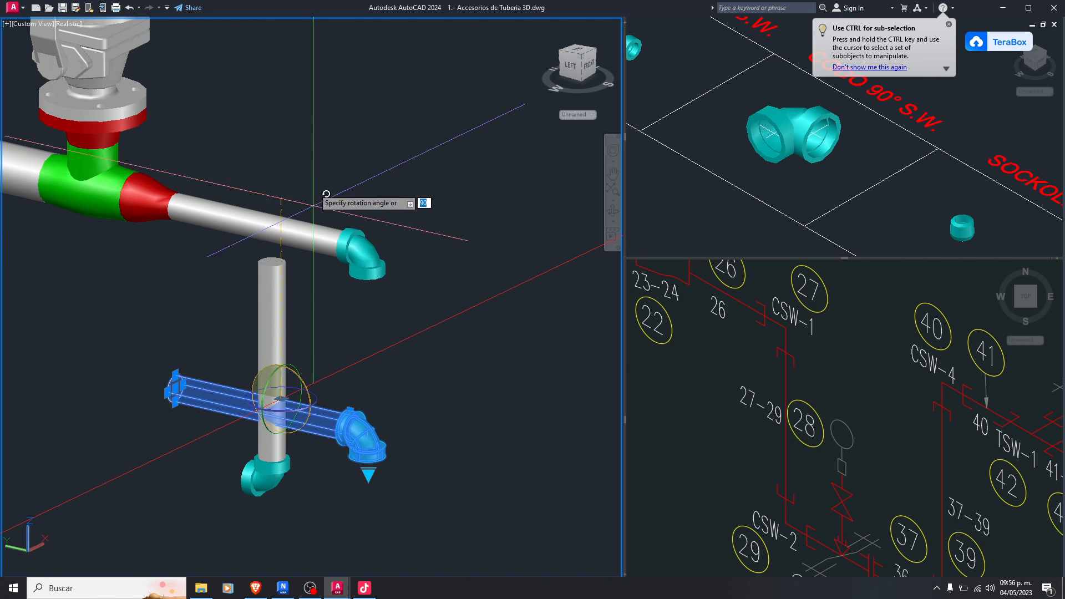
pyautogui.click(311, 150)
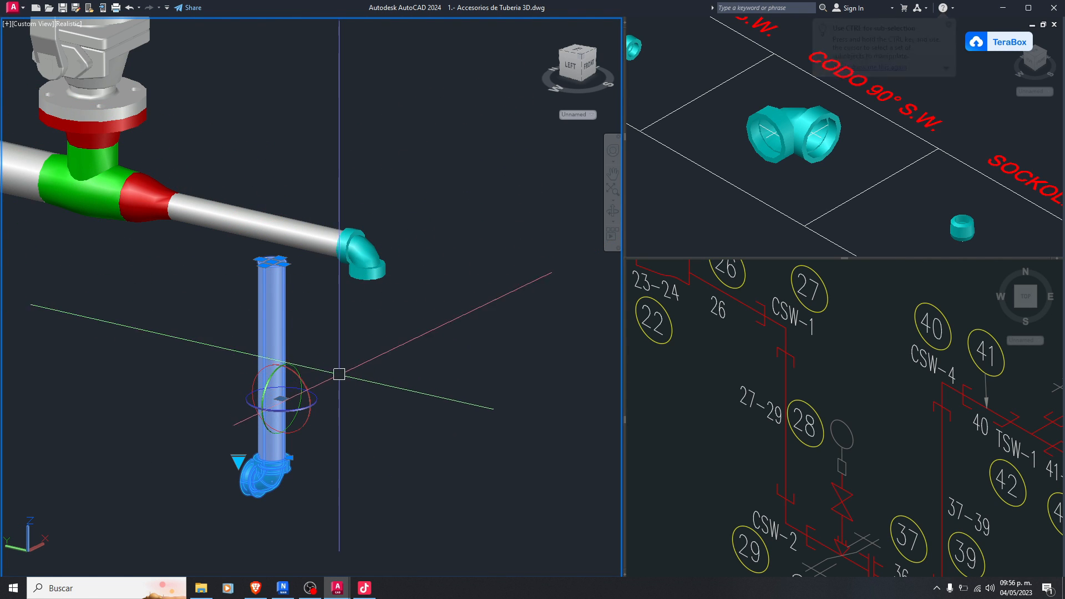
# Rotate the vertical pipe and elbow about the vertical axis so the elbow's open socket faces the opposite way
pyautogui.press('Return')
pyautogui.click(320, 400)
pyautogui.click(256, 406)
pyautogui.click(193, 441)
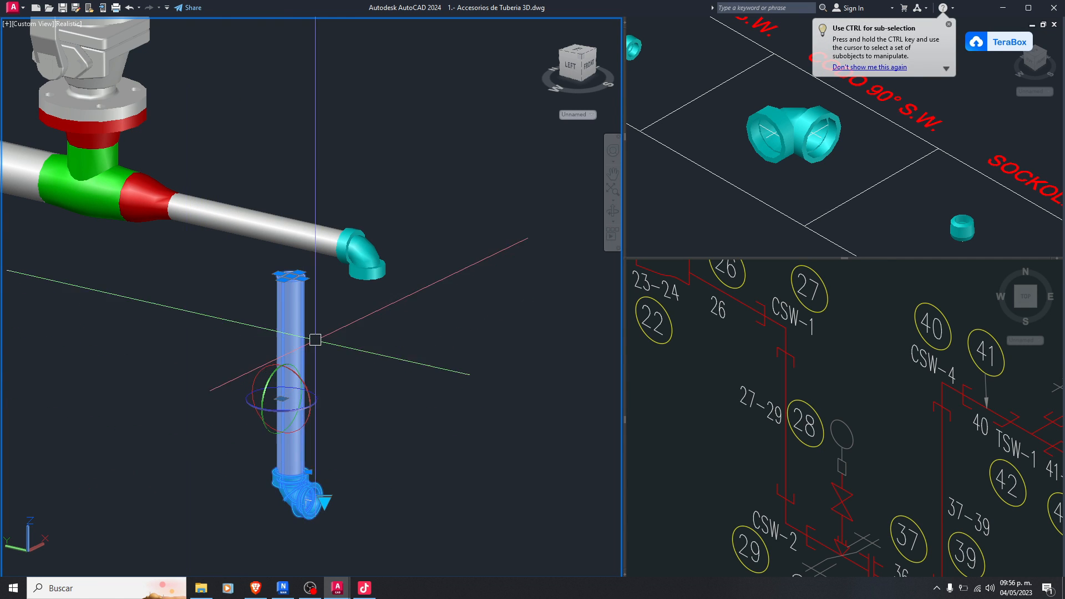
pyautogui.scroll(-2, 329, 328)
pyautogui.press('Escape')
pyautogui.scroll(2, 269, 370)
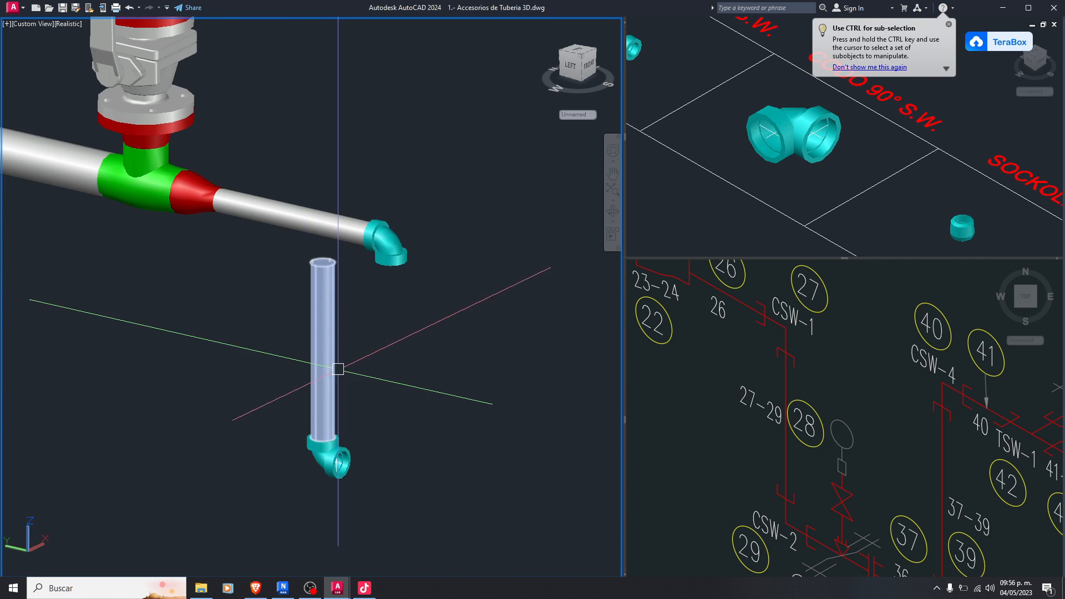
# Set the visual style of the main model viewport to 2D Wireframe
pyautogui.write('sh')
pyautogui.press('Return')
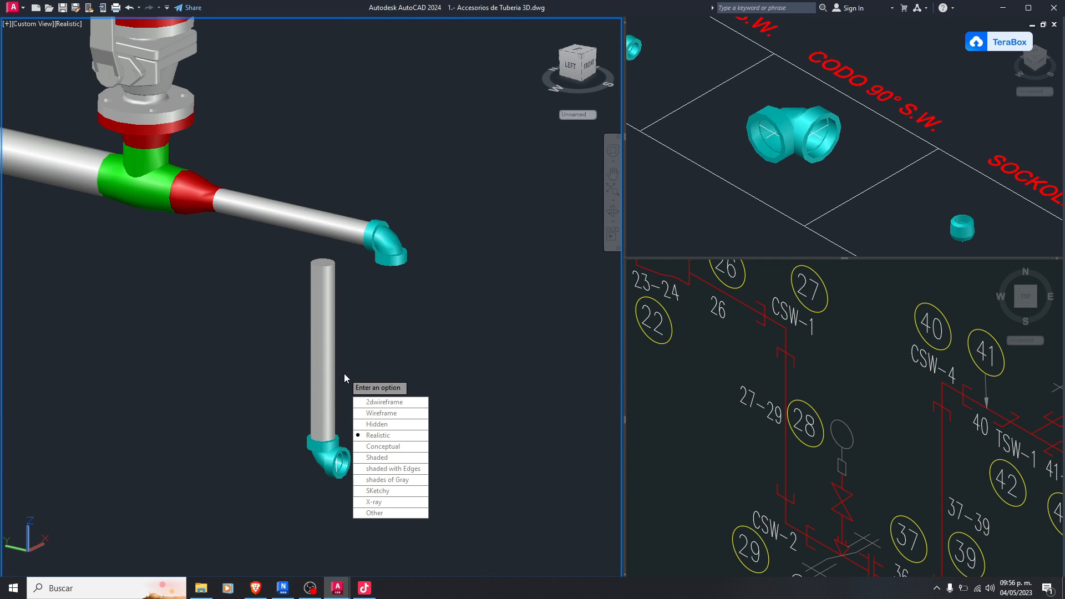
pyautogui.write('2')
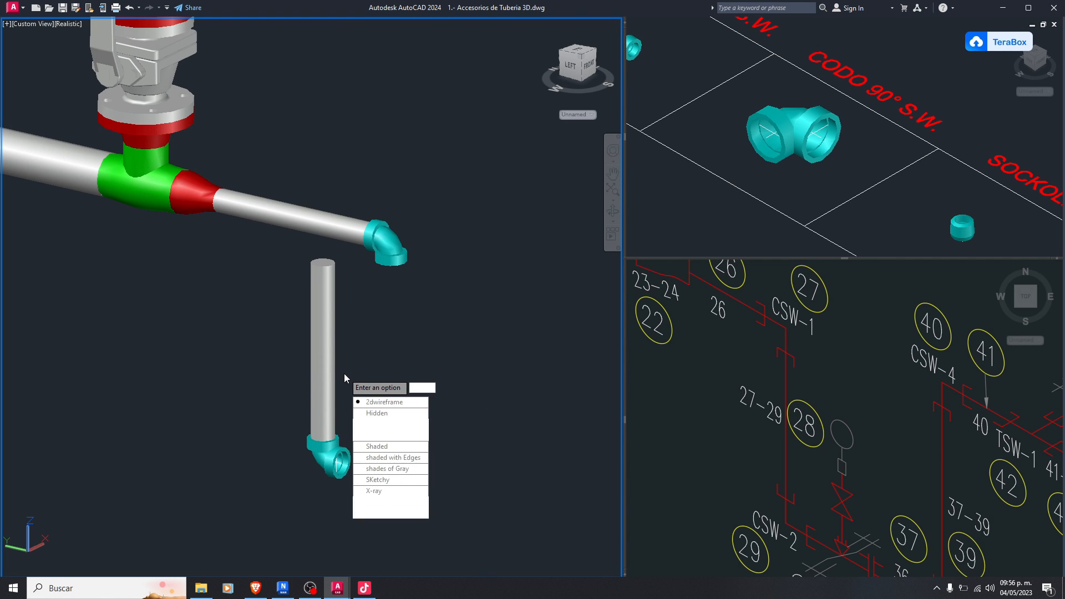
pyautogui.press('Return')
# Move the vertical pipe and its elbow from the pipe's upper end centre onto the centre of the upper elbow's downward socket
pyautogui.click(383, 481)
pyautogui.click(283, 321)
pyautogui.write('m')
pyautogui.press('Return')
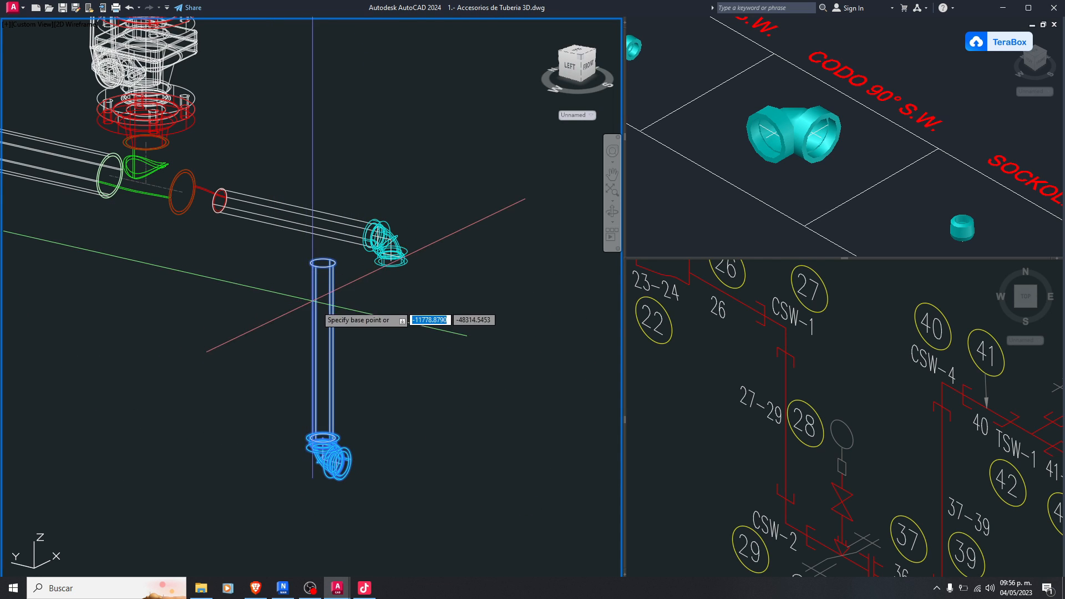
pyautogui.scroll(10, 311, 270)
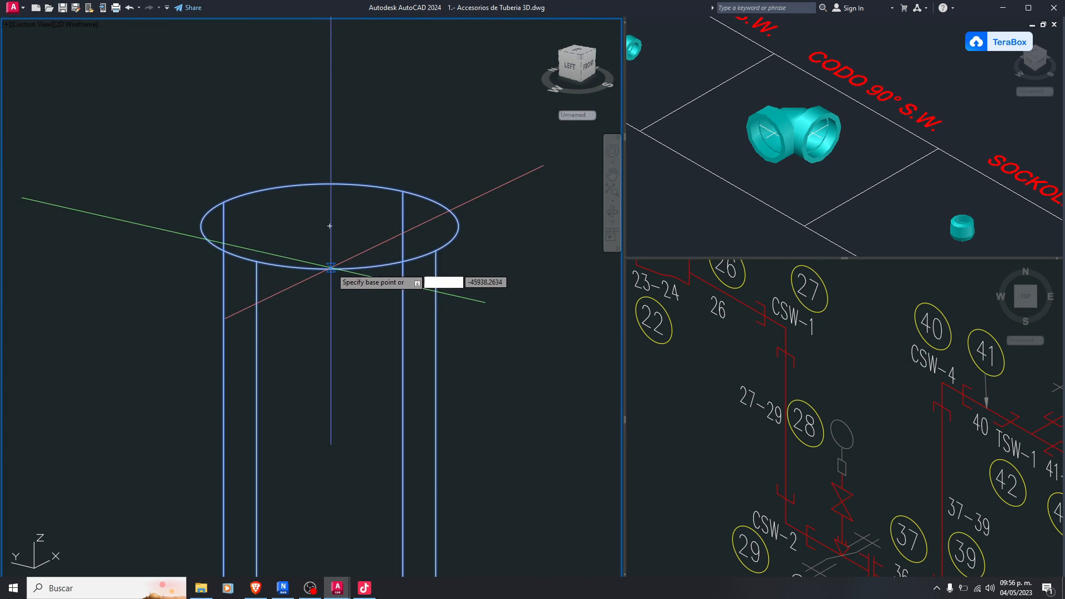
pyautogui.click(329, 226)
pyautogui.scroll(-8, 327, 238)
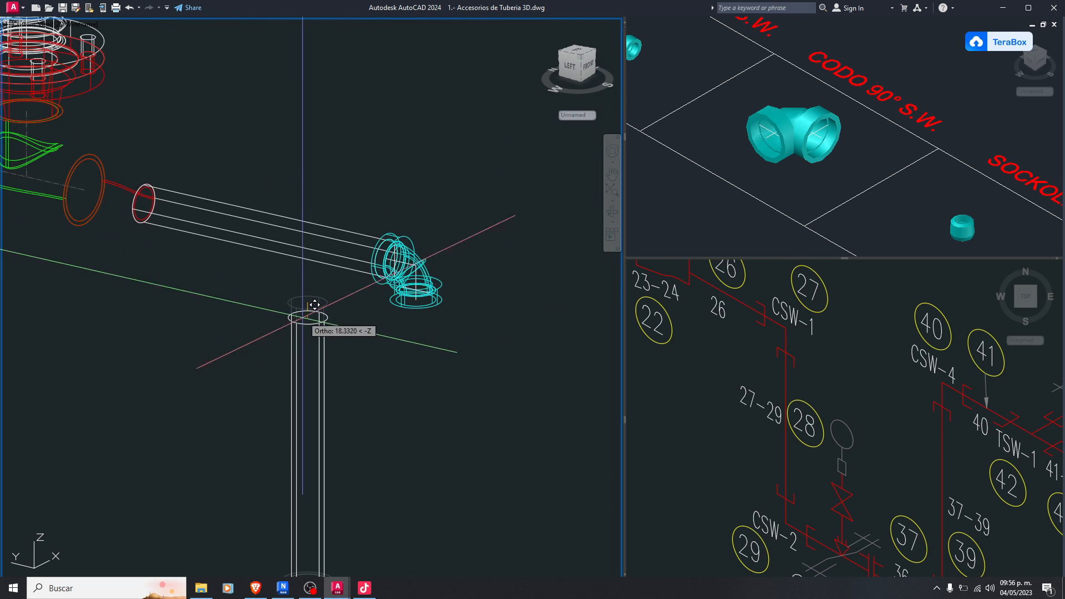
pyautogui.scroll(4, 445, 306)
pyautogui.click(441, 277)
pyautogui.scroll(-5, 399, 293)
pyautogui.scroll(-4, 398, 310)
pyautogui.keyDown('shift'); pyautogui.moveTo(397, 326); pyautogui.dragTo(396, 327, button='middle'); pyautogui.keyUp('shift')
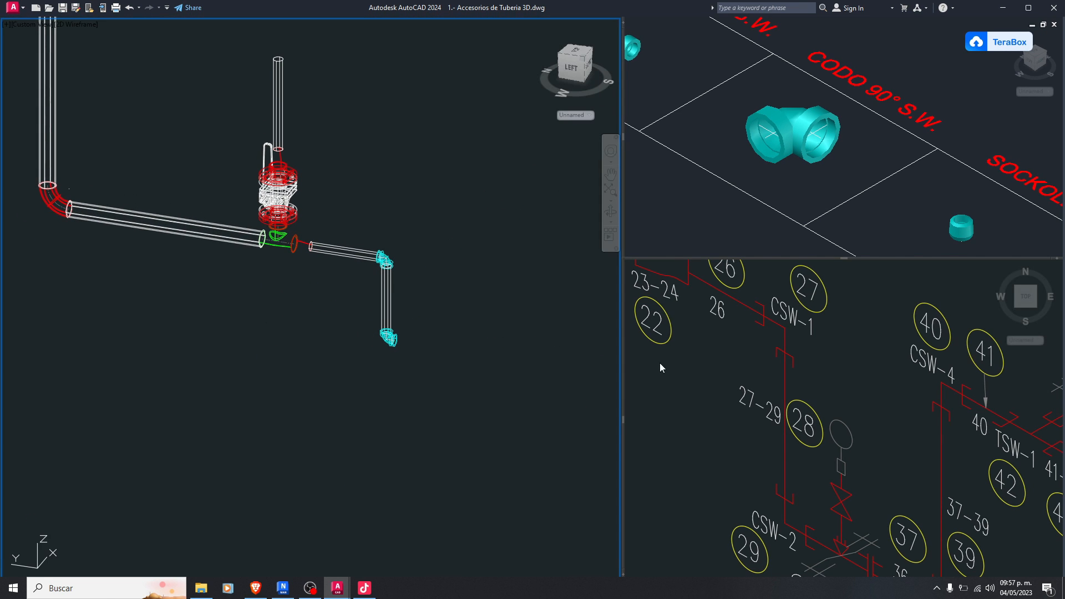
# Following the CSW-2 to CSW-3 section of the isometric, copy the small horizontal pipe and its elbow into open space beyond the vertical run
pyautogui.click(787, 435)
pyautogui.scroll(-3, 792, 454)
pyautogui.scroll(5, 804, 482)
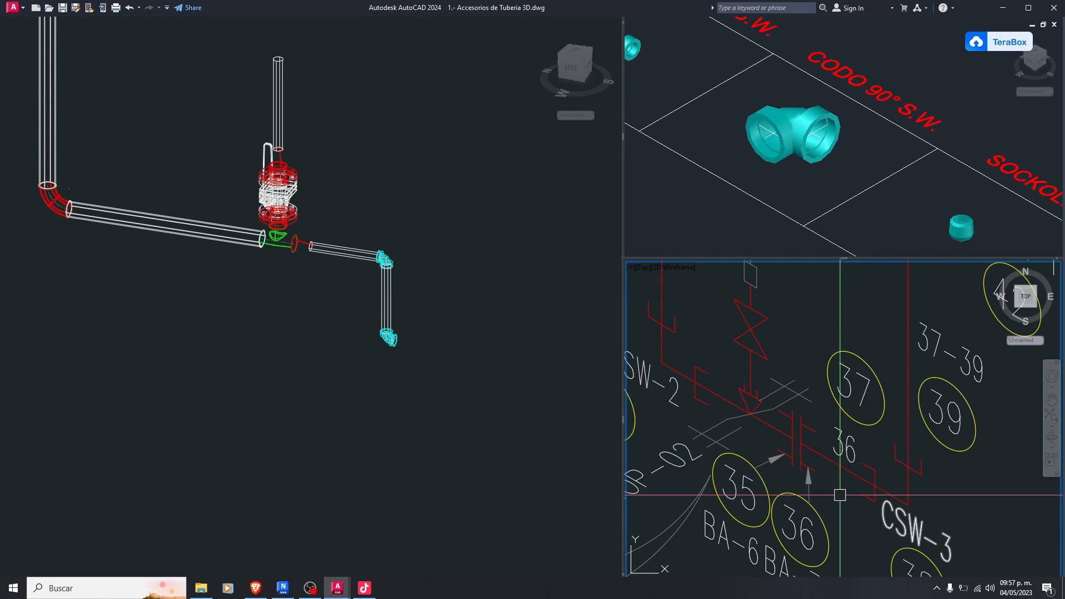
pyautogui.click(416, 328)
pyautogui.scroll(5, 385, 272)
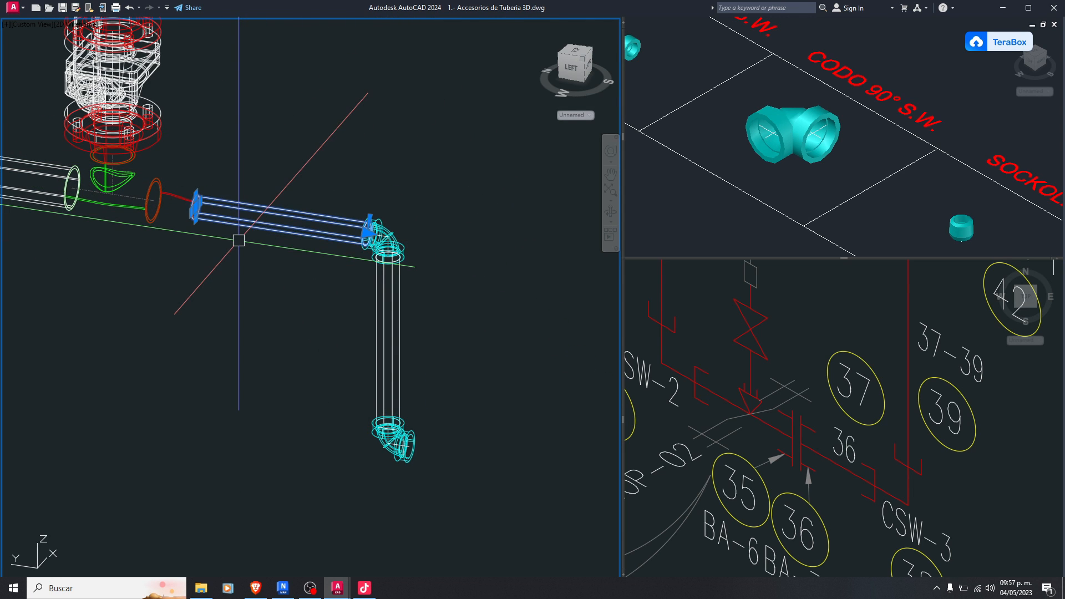
pyautogui.press('Escape')
pyautogui.moveTo(301, 178); pyautogui.dragTo(283, 205)
pyautogui.scroll(1, 444, 311)
pyautogui.scroll(-6, 355, 261)
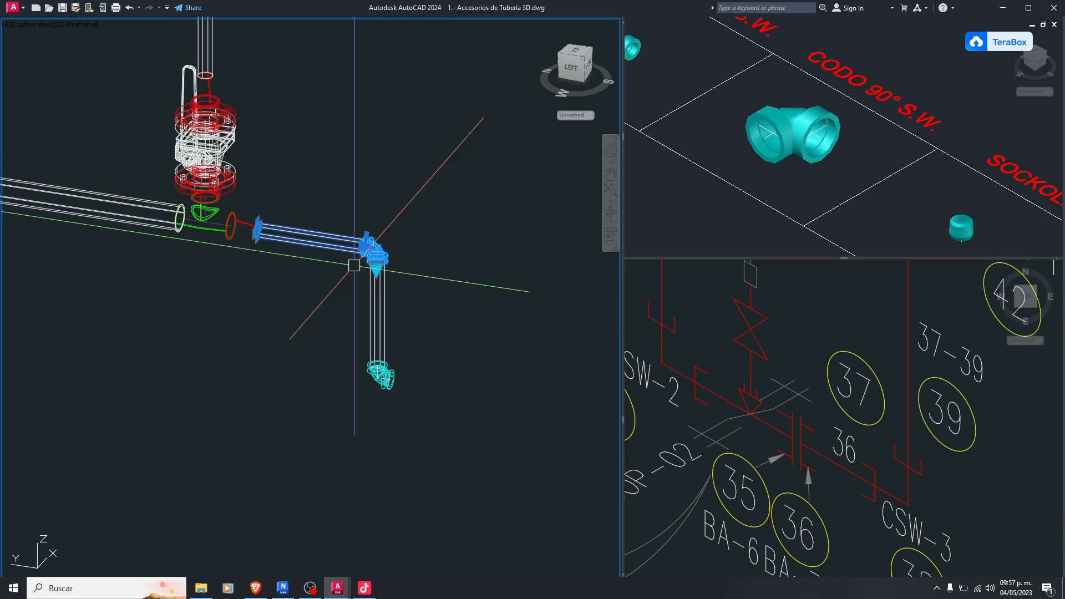
pyautogui.scroll(3, 345, 252)
pyautogui.write('o')
pyautogui.press('Return')
pyautogui.click(340, 251)
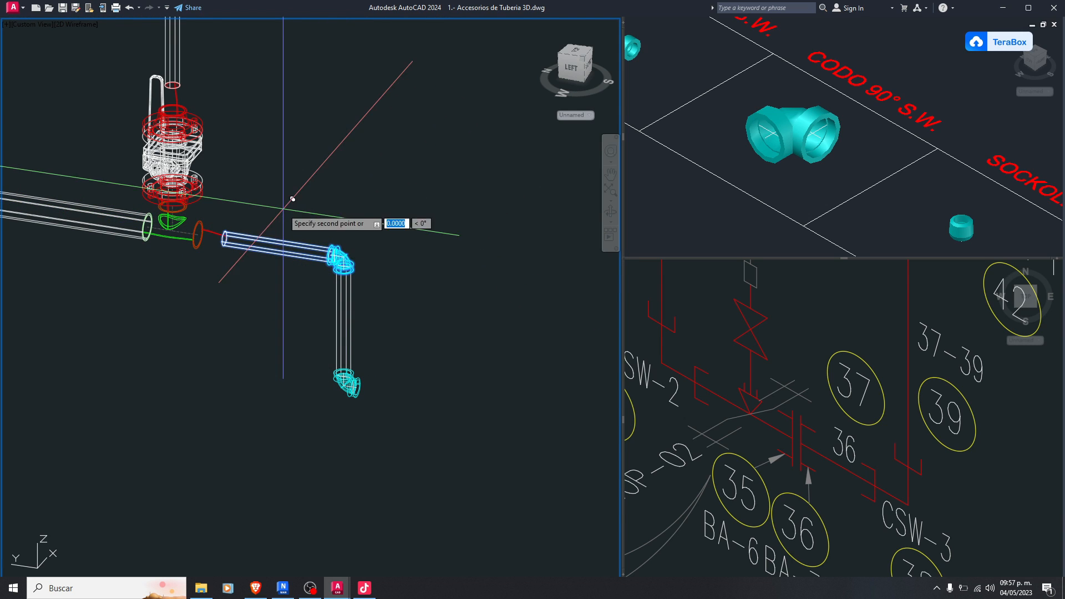
pyautogui.scroll(-2, 327, 222)
pyautogui.click(451, 257)
# Rotate the copied horizontal pipe and elbow about the pipe's own axis so the elbow's free socket faces up
pyautogui.scroll(2, 452, 257)
pyautogui.scroll(3, 500, 280)
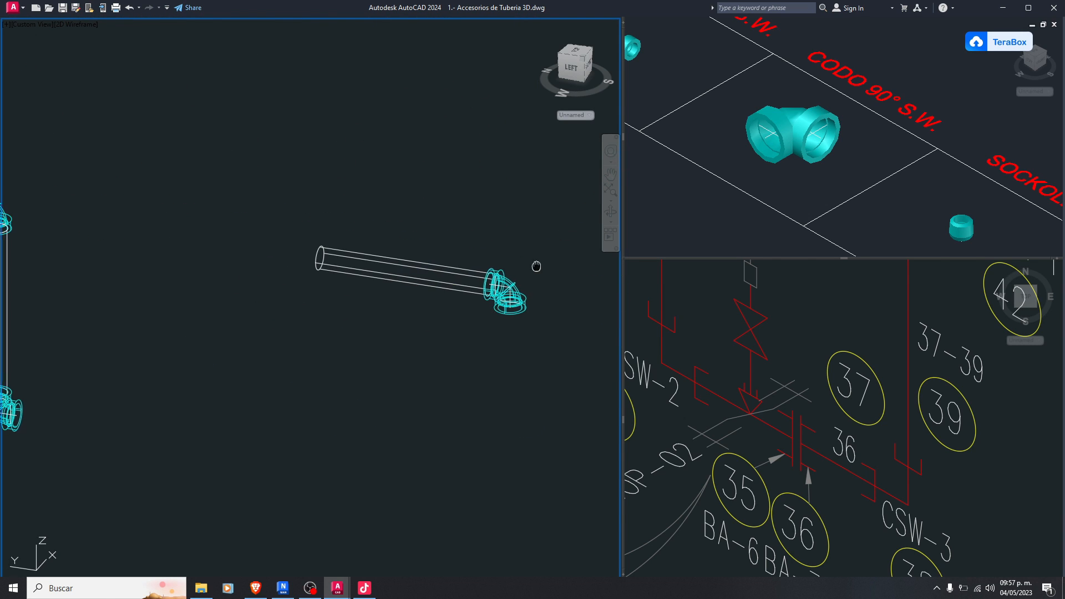
pyautogui.moveTo(500, 280); pyautogui.dragTo(456, 305, button='middle')
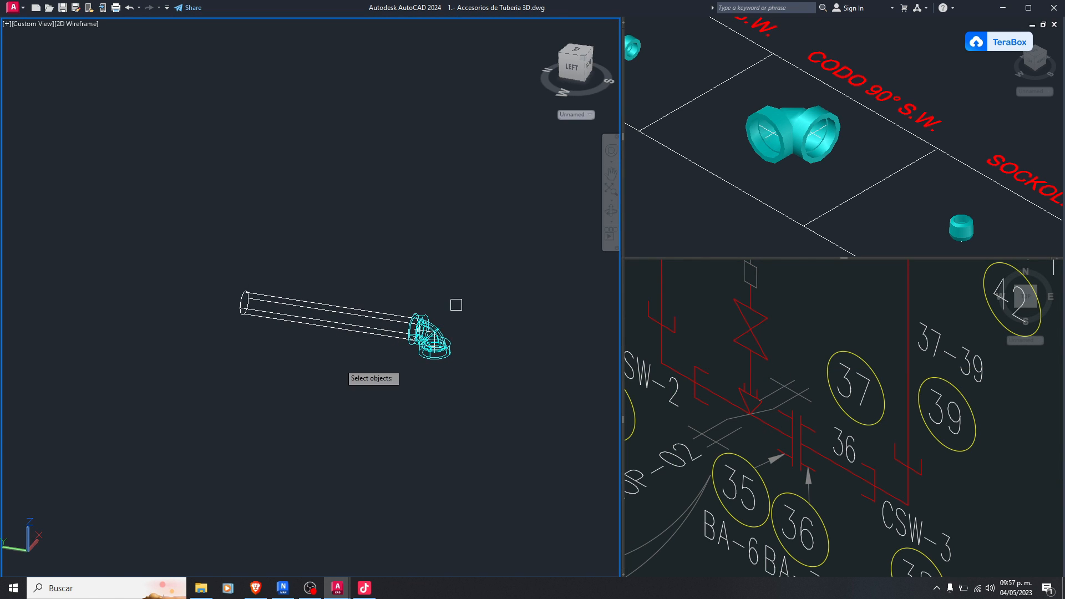
pyautogui.moveTo(453, 302); pyautogui.dragTo(316, 368)
pyautogui.write('3r')
pyautogui.press('Return')
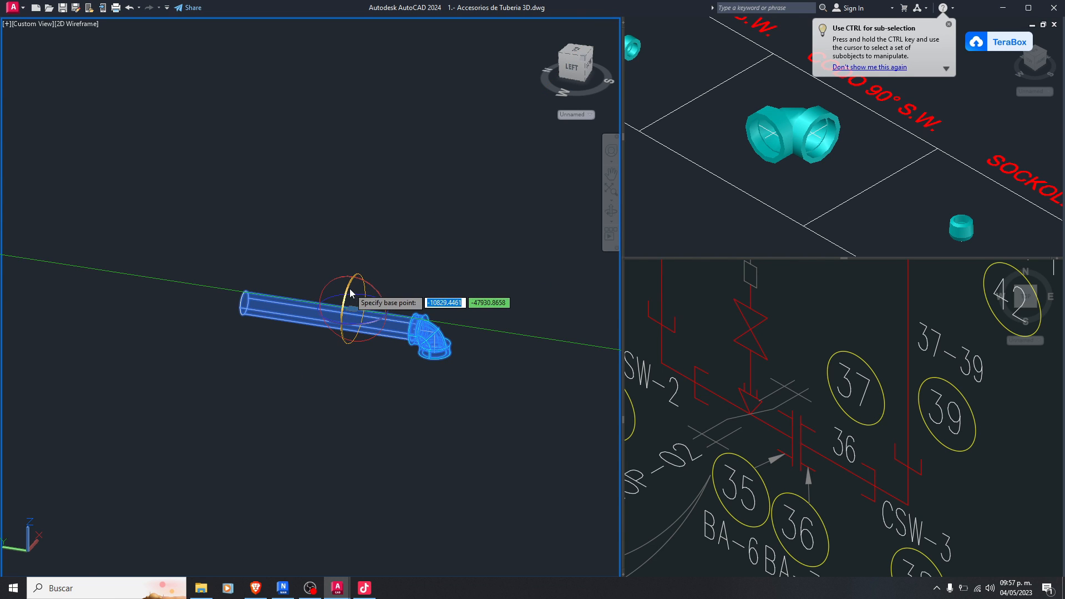
pyautogui.click(307, 345)
pyautogui.scroll(-3, 397, 345)
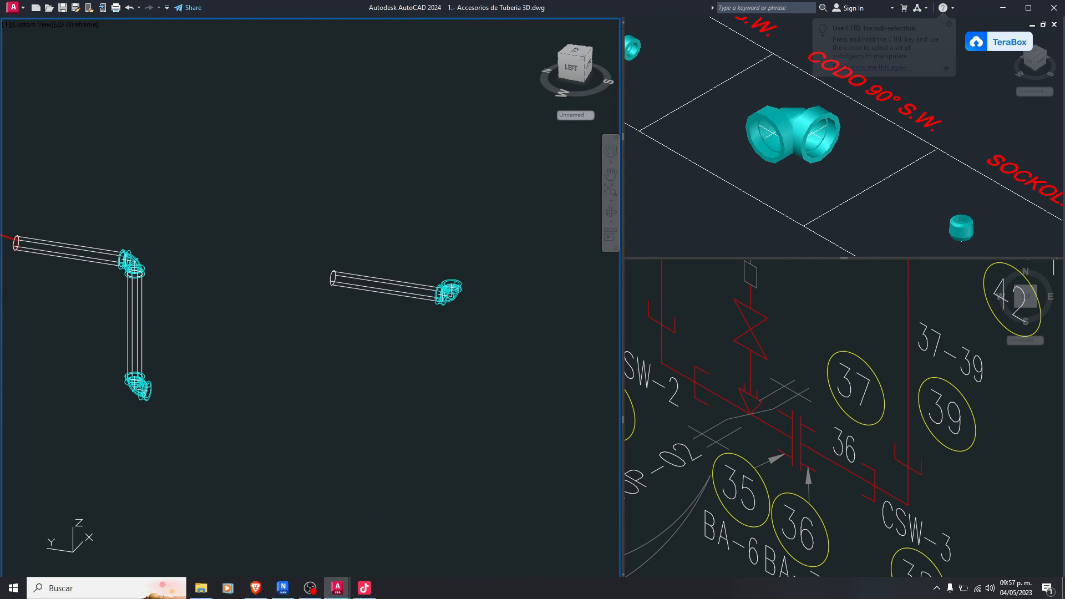
pyautogui.scroll(5, 344, 274)
pyautogui.scroll(-2, 344, 273)
pyautogui.click(362, 240)
pyautogui.click(304, 299)
pyautogui.scroll(-3, 347, 328)
pyautogui.press('Escape')
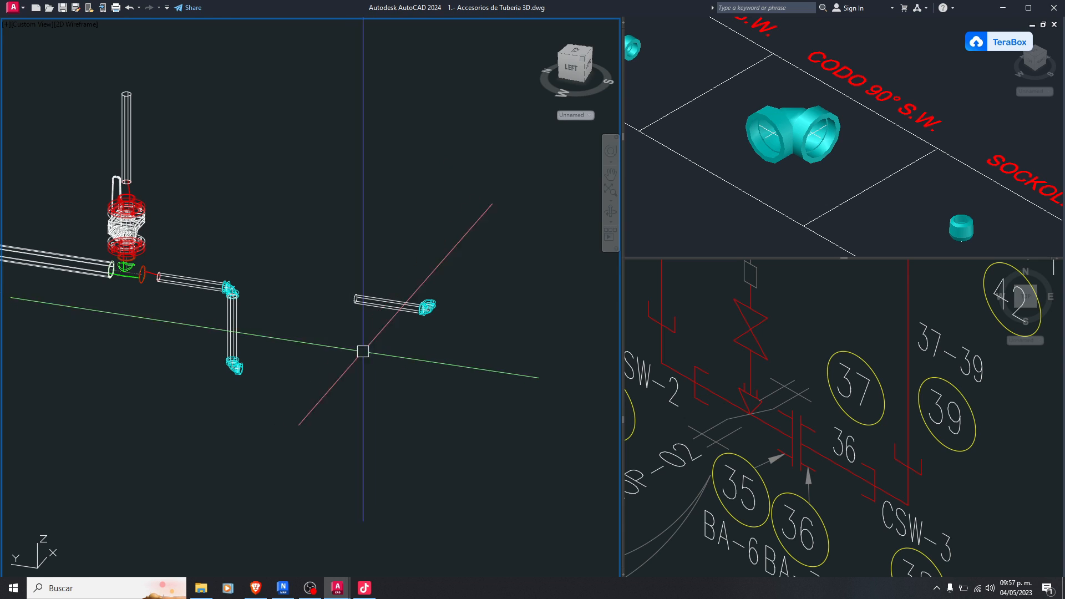
# Examine the flange symbols at items 35 and 36 of the isometric and look for the matching socket-weld flange in the accessories catalogue
pyautogui.click(815, 447)
pyautogui.scroll(3, 794, 439)
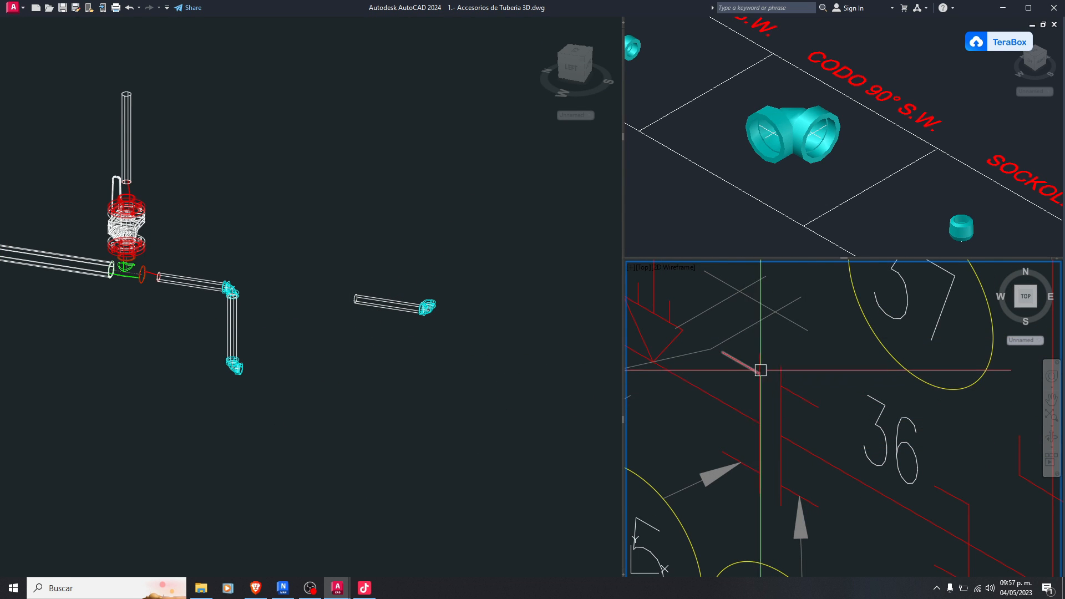
pyautogui.click(763, 119)
pyautogui.scroll(-5, 762, 120)
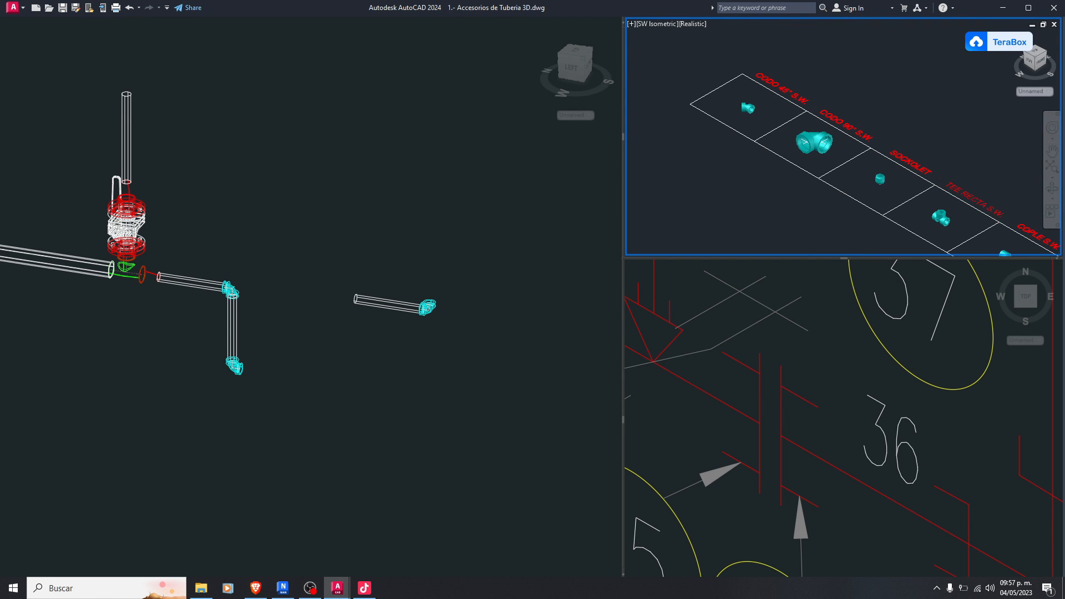
pyautogui.scroll(-5, 762, 120)
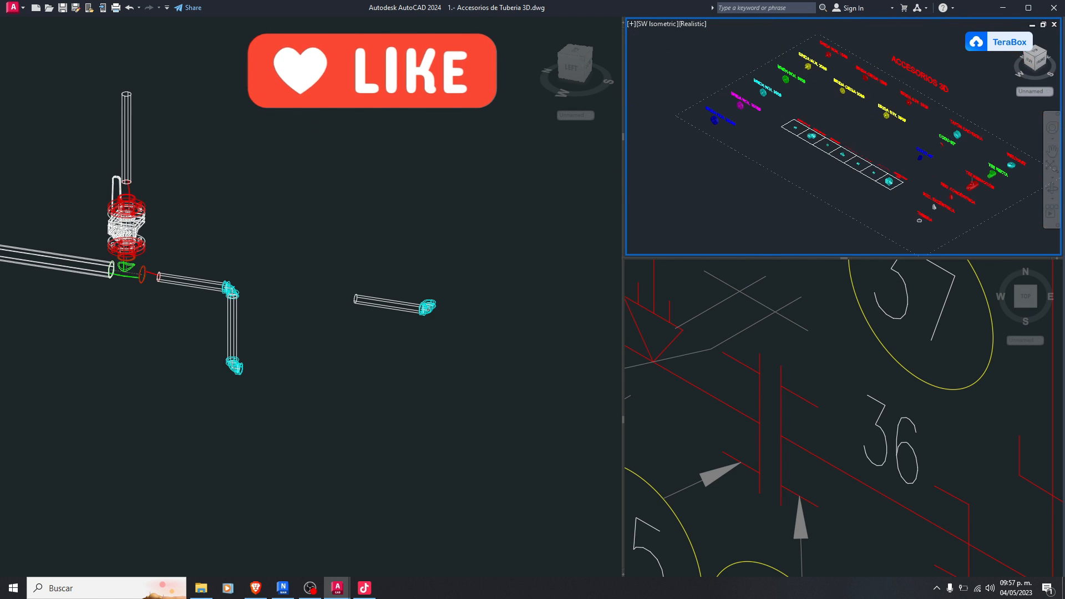
pyautogui.scroll(5, 825, 54)
pyautogui.scroll(-3, 887, 138)
pyautogui.scroll(3, 945, 193)
pyautogui.moveTo(944, 193); pyautogui.dragTo(775, 111, button='middle')
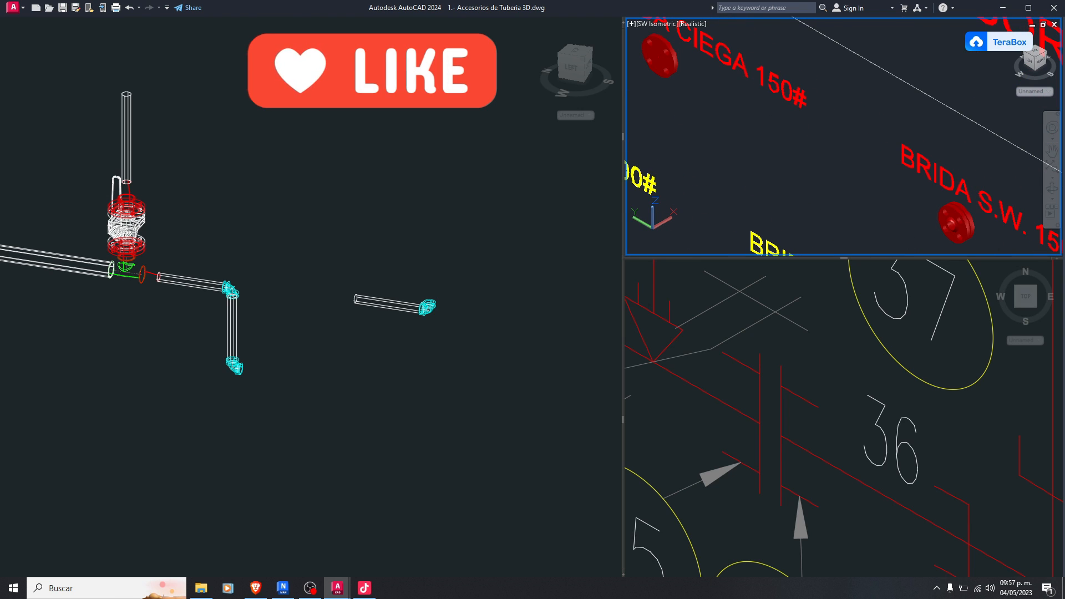
# Copy the BRIDA S.W. 150# flange from the accessories catalogue into the main model viewport
pyautogui.scroll(2, 963, 229)
pyautogui.click(963, 229)
pyautogui.scroll(-3, 963, 229)
pyautogui.write('m')
pyautogui.press('Return')
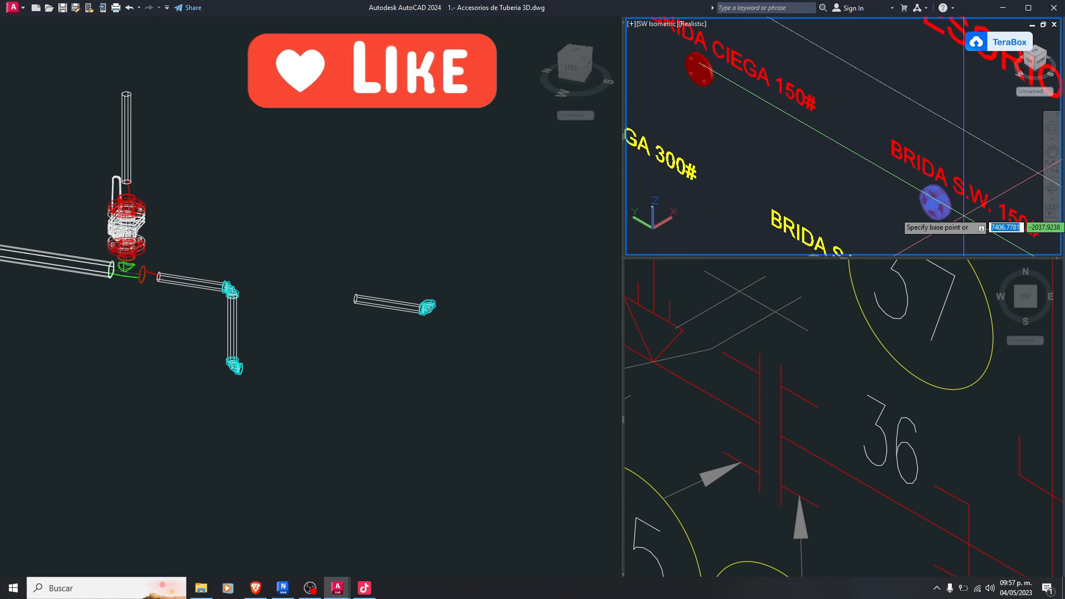
pyautogui.click(508, 318)
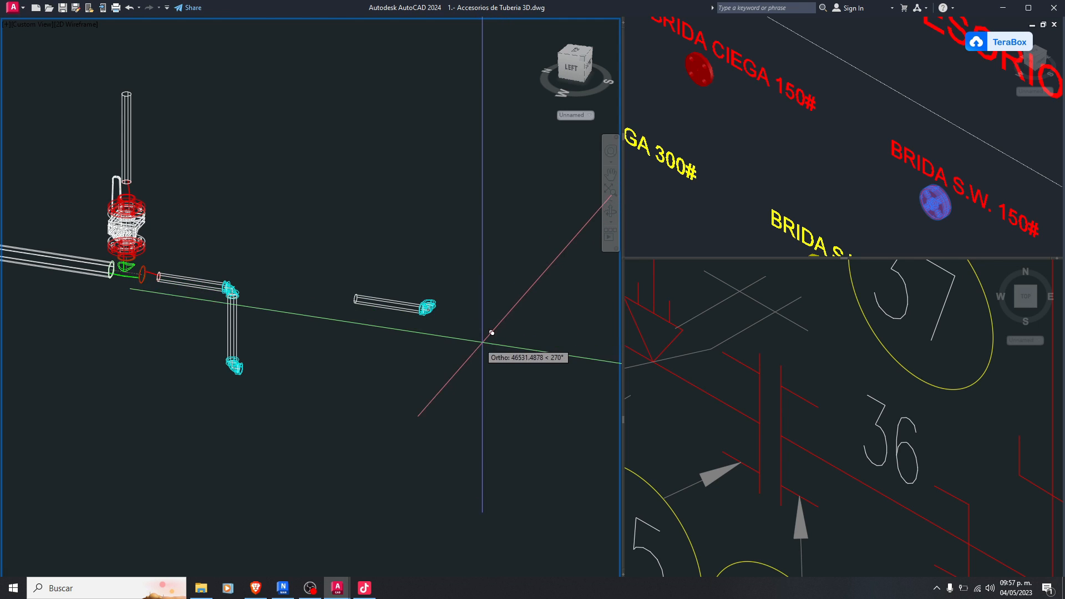
pyautogui.scroll(3, 368, 357)
pyautogui.scroll(-5, 377, 352)
pyautogui.click(171, 446)
# Set the copied flange block's size to 1 1/2"
pyautogui.scroll(10, 321, 356)
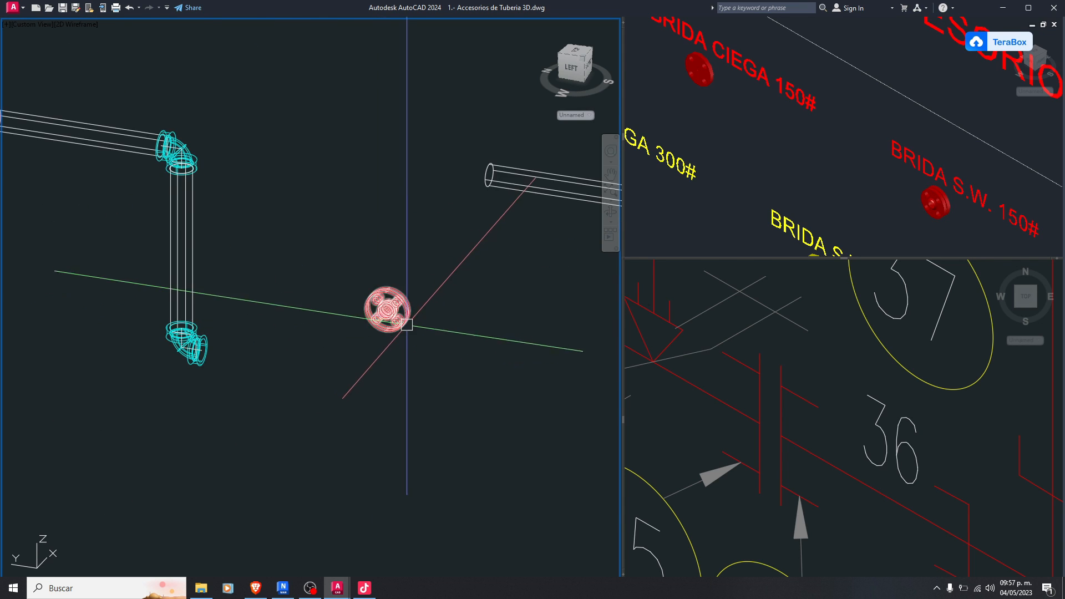
pyautogui.click(322, 270)
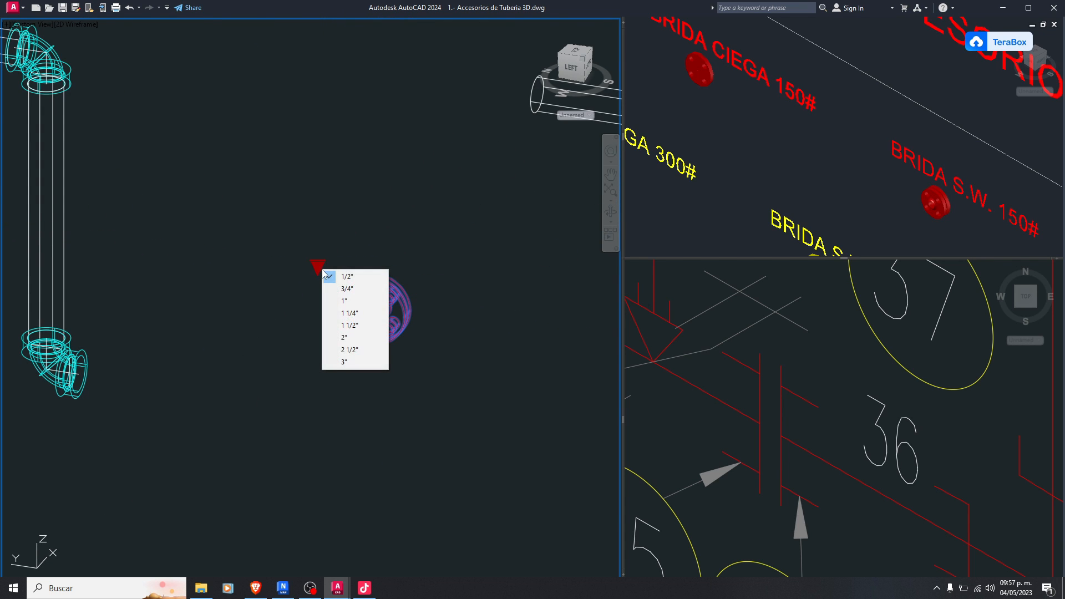
pyautogui.click(355, 326)
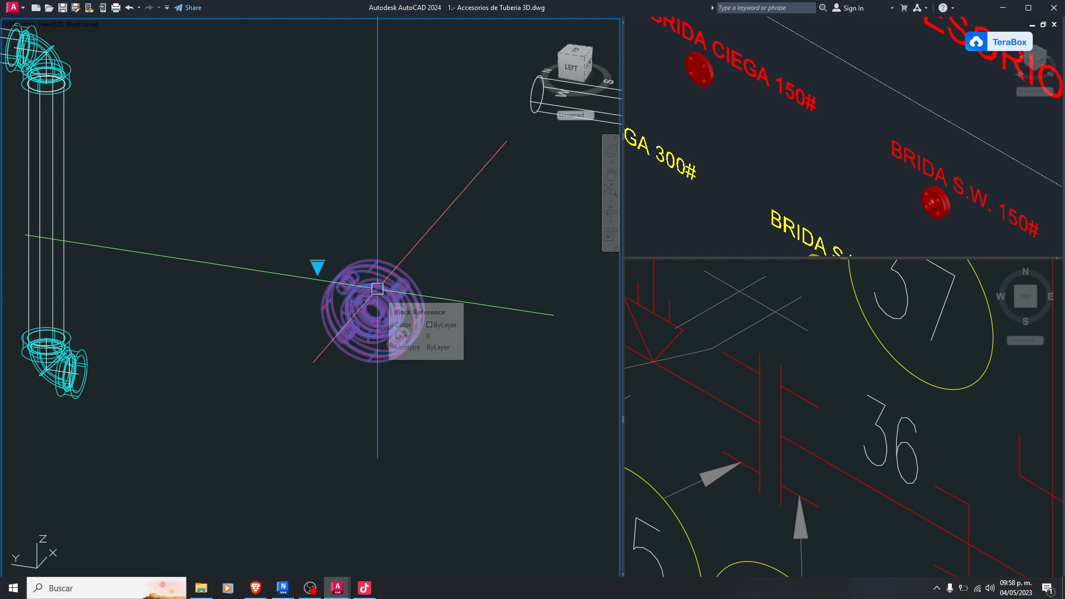
pyautogui.scroll(-4, 369, 321)
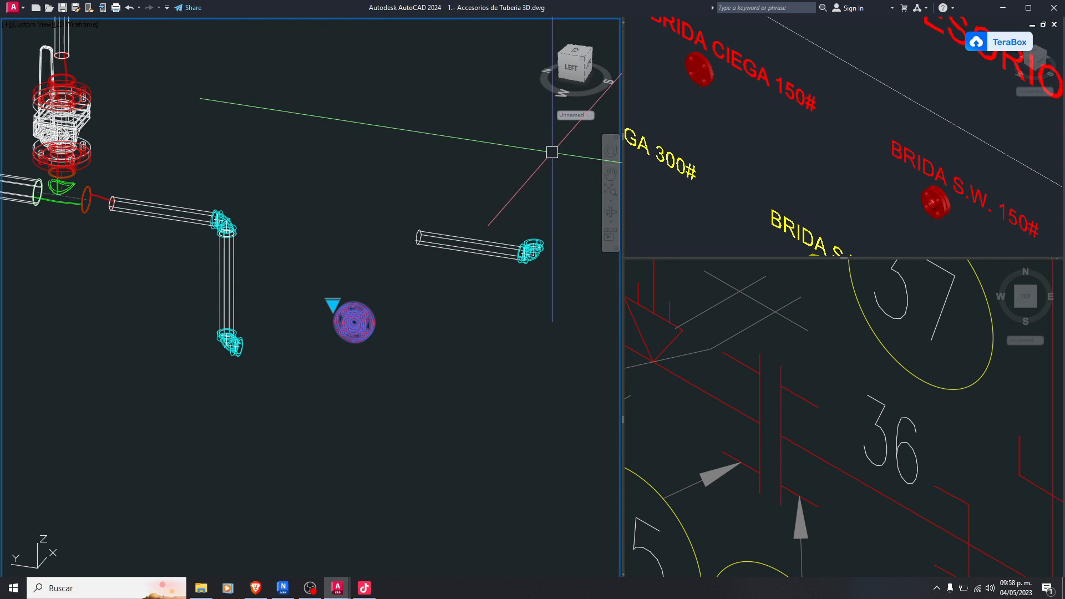
# Switch the main viewport to the NW Isometric view and move the flange close to the piping, between the vertical run and the copied pipe
pyautogui.click(560, 56)
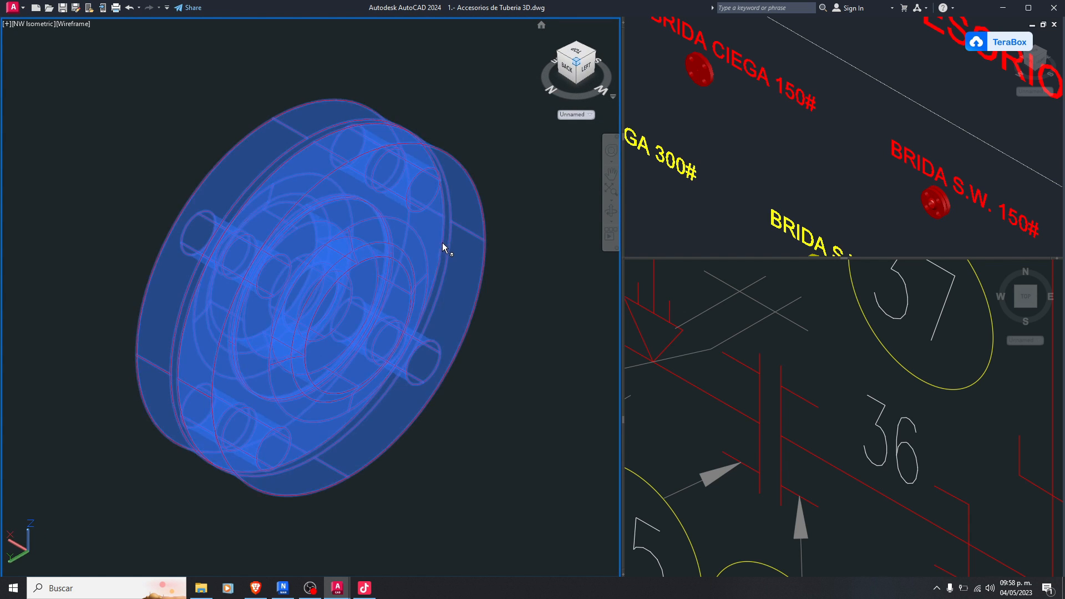
pyautogui.scroll(-4, 400, 279)
pyautogui.scroll(6, 385, 285)
pyautogui.write('m')
pyautogui.press('Return')
pyautogui.click(480, 245)
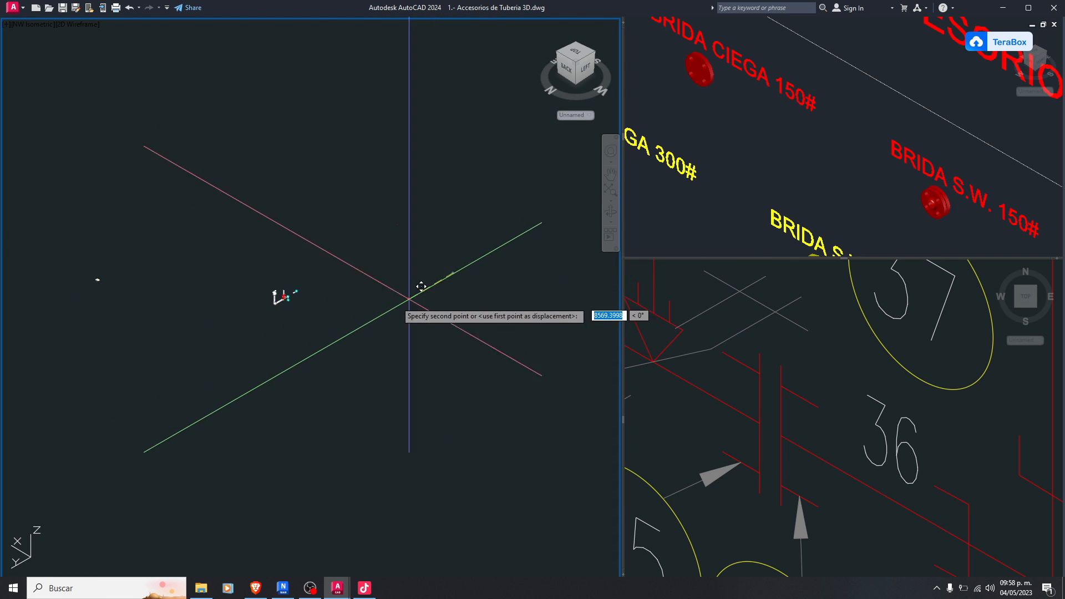
pyautogui.scroll(5, 302, 282)
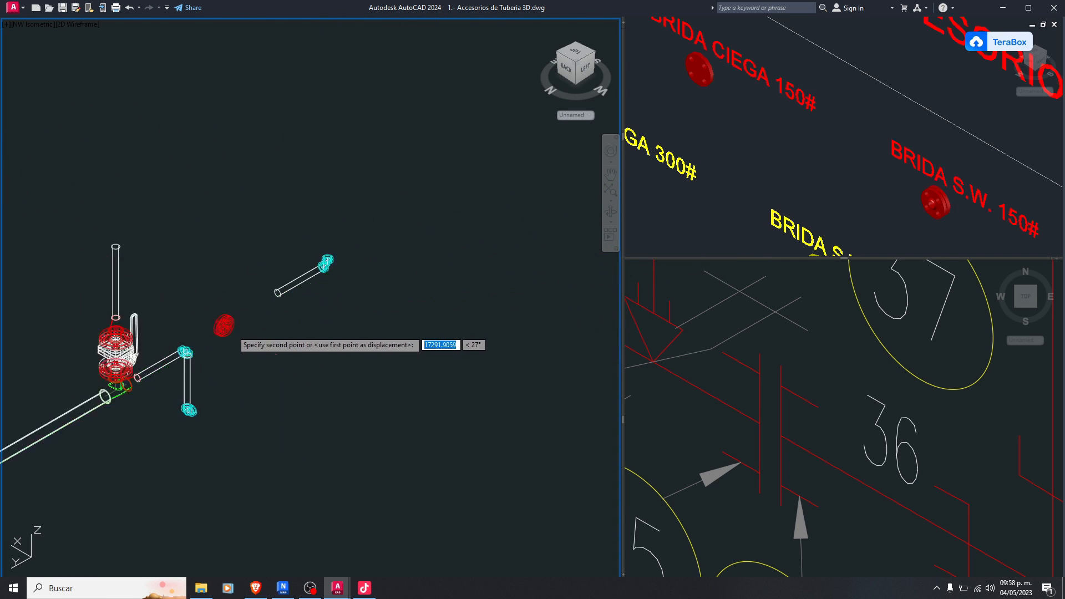
pyautogui.scroll(6, 244, 316)
pyautogui.click(285, 321)
pyautogui.scroll(4, 301, 301)
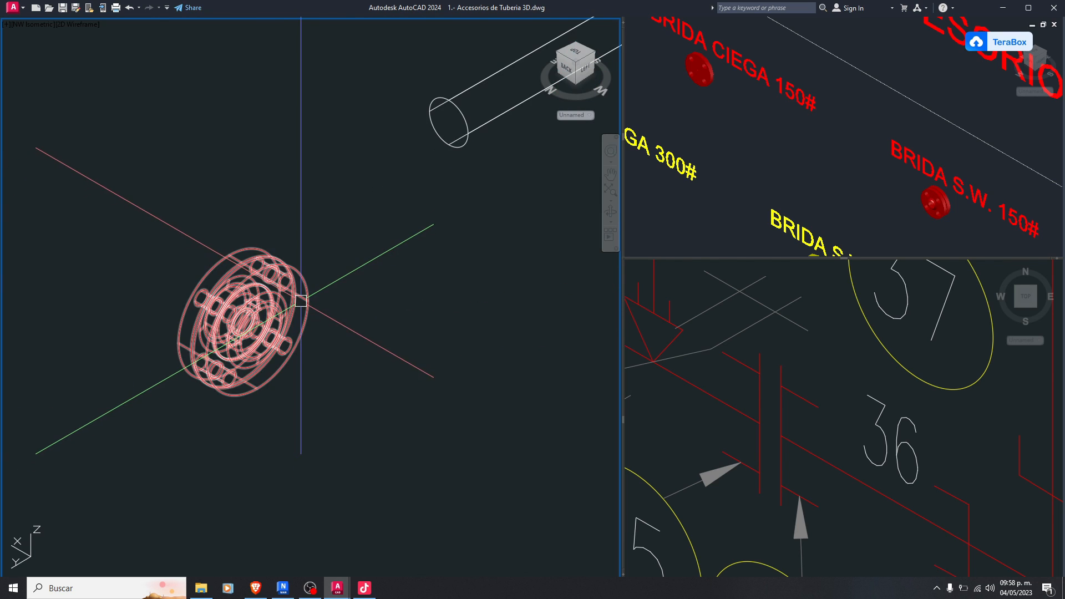
pyautogui.scroll(-4, 300, 301)
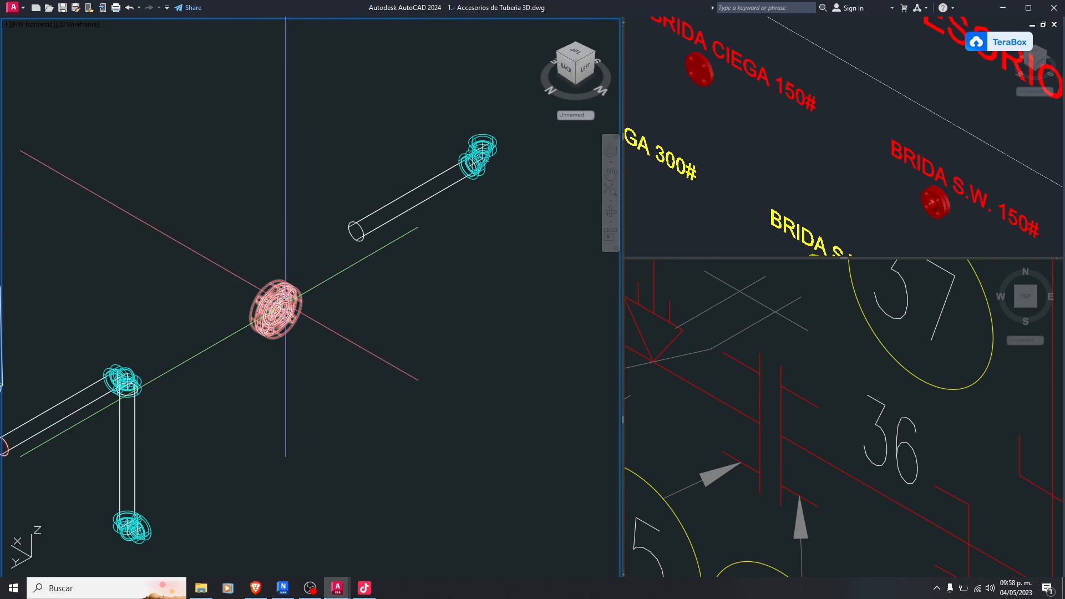
pyautogui.scroll(3, 286, 303)
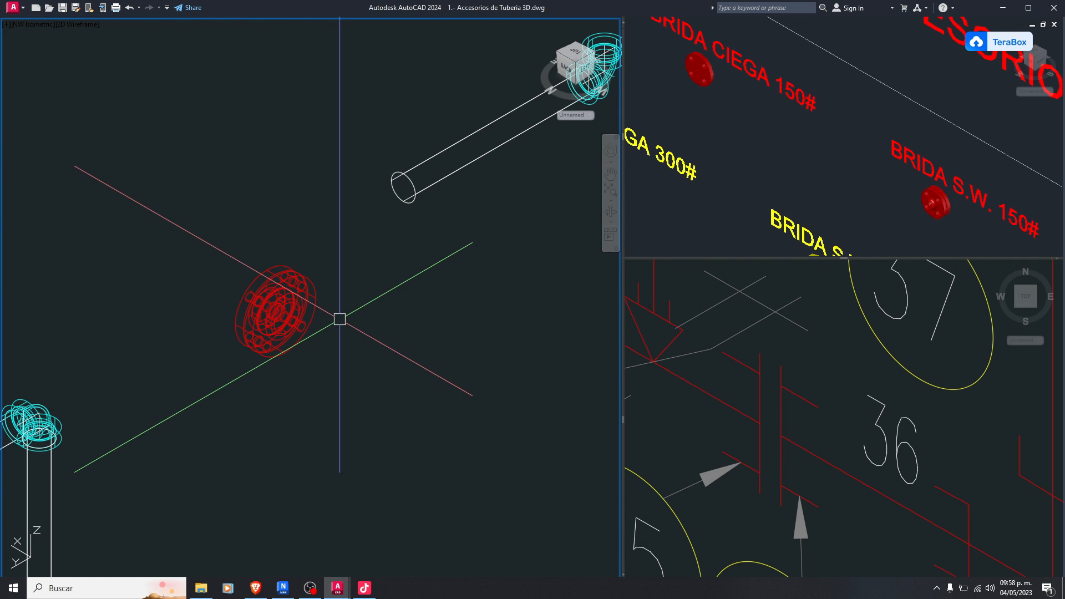
# Rotate the copied flange about the vertical axis so its faces sit square to the copied pipe's direction
pyautogui.press('Return')
pyautogui.click(344, 209)
pyautogui.click(267, 292)
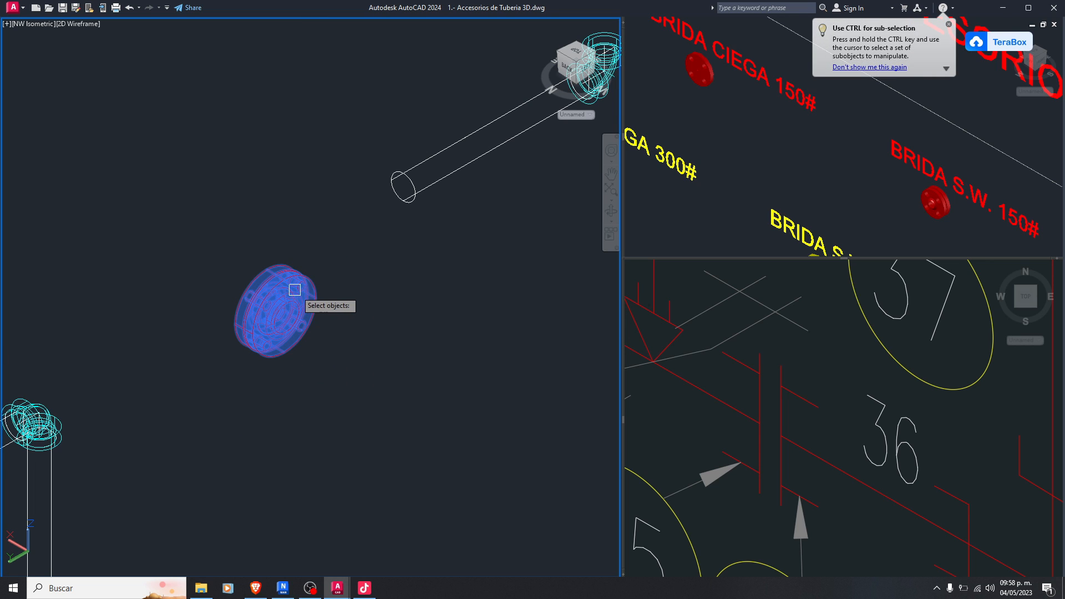
pyautogui.scroll(2, 295, 290)
pyautogui.press('Return')
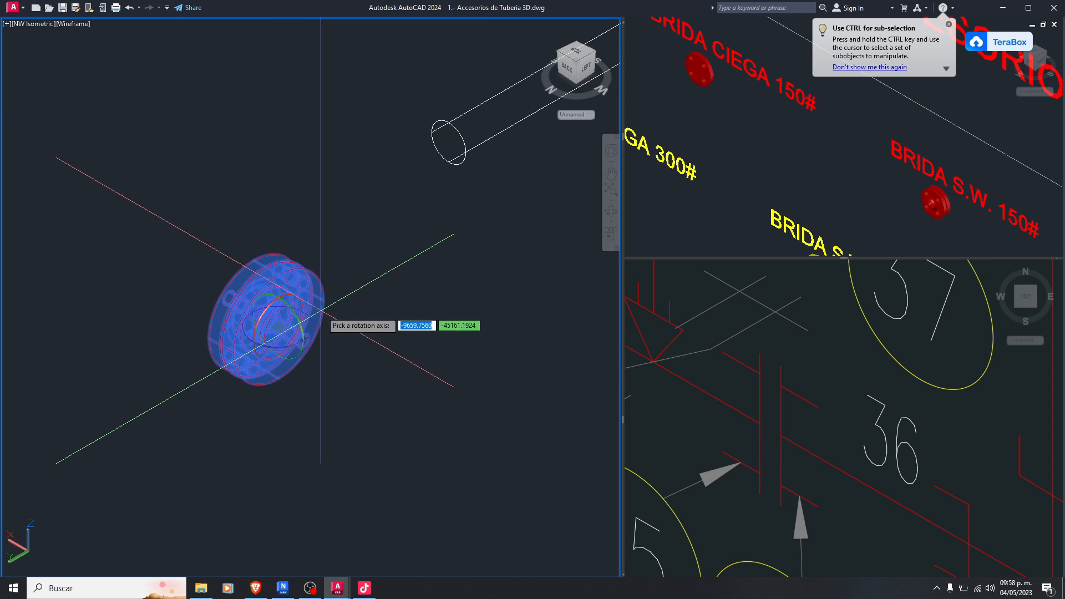
pyautogui.click(316, 328)
pyautogui.scroll(-2, 318, 326)
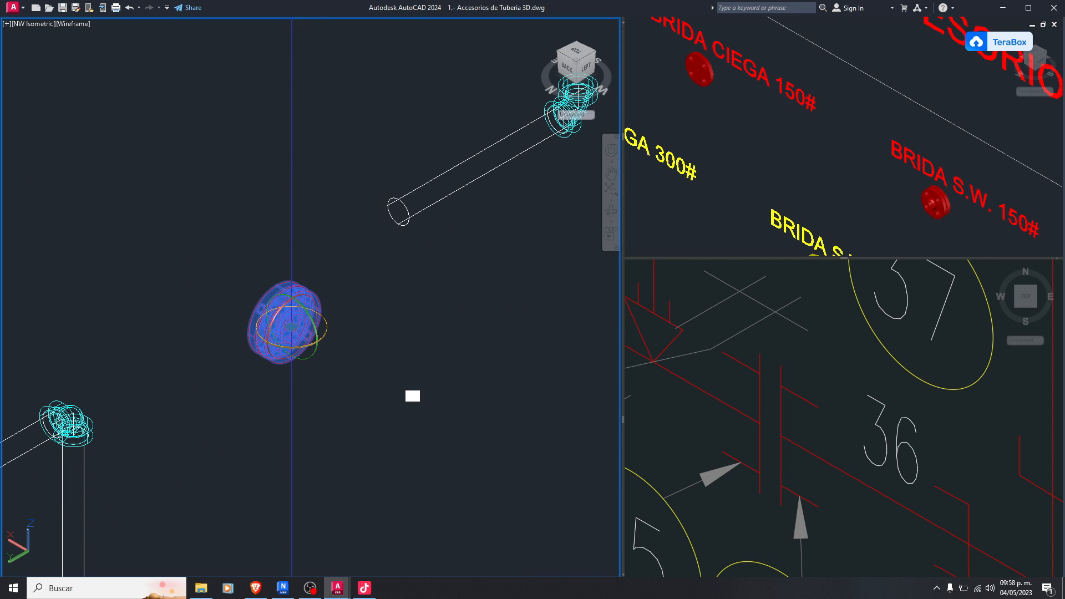
pyautogui.click(273, 385)
pyautogui.scroll(-2, 314, 319)
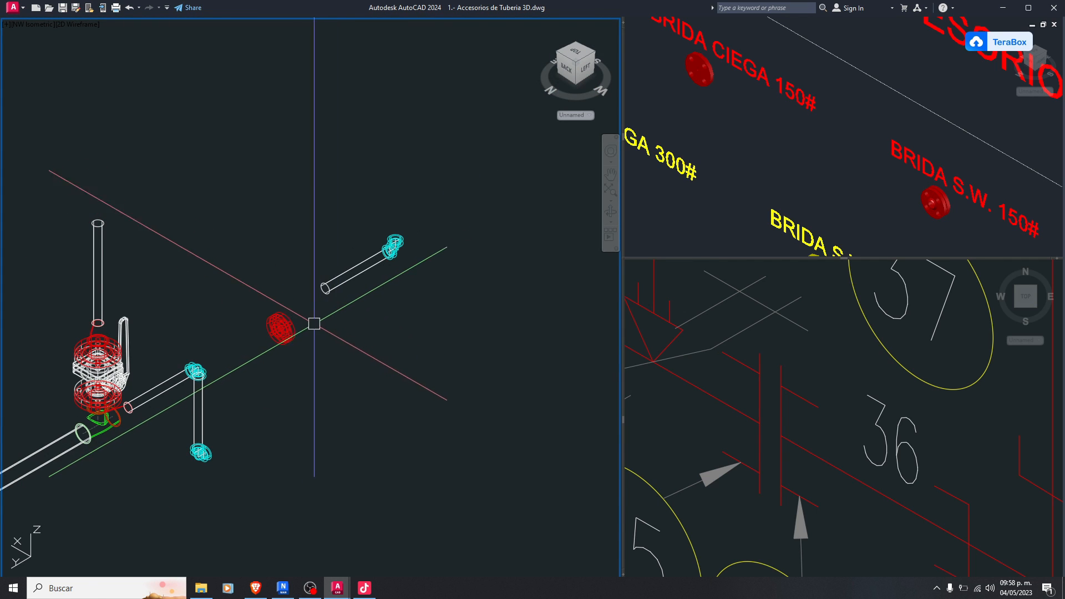
pyautogui.scroll(2, 320, 283)
pyautogui.click(259, 317)
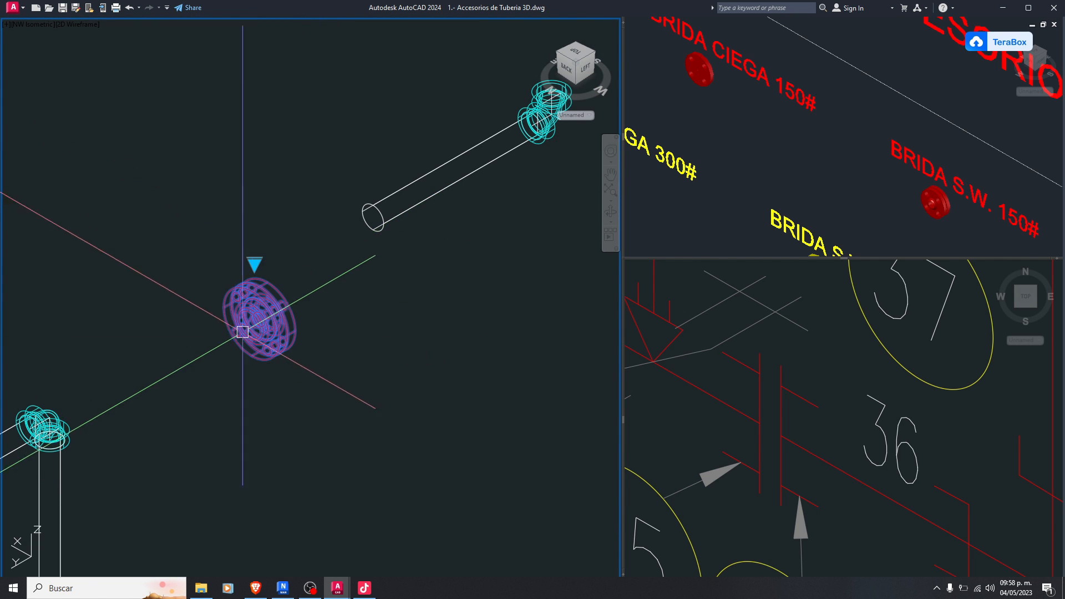
pyautogui.scroll(3, 272, 306)
pyautogui.scroll(-8, 310, 306)
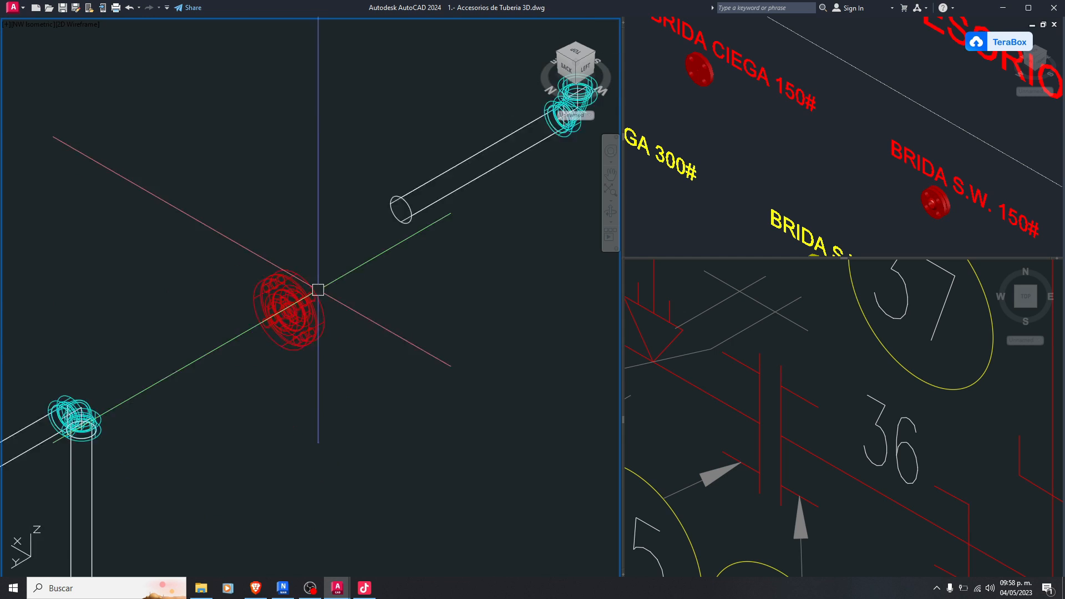
# Move the copied pipe and its elbow by the pipe's open end onto the centre of the flange's socket face
pyautogui.scroll(6, 359, 264)
pyautogui.click(459, 198)
pyautogui.click(292, 328)
pyautogui.scroll(5, 273, 332)
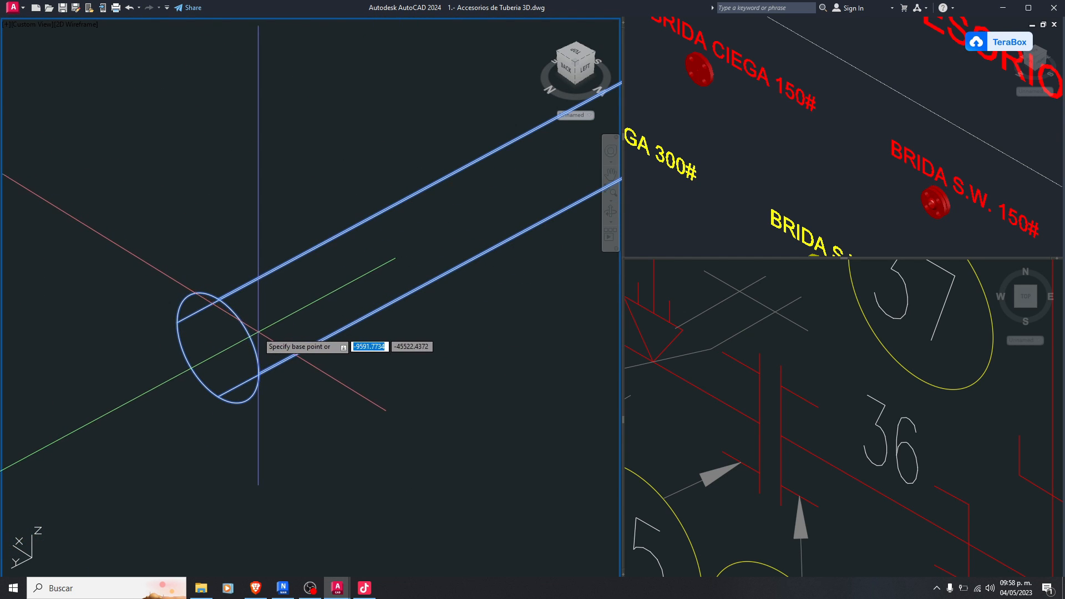
pyautogui.scroll(-3, 232, 334)
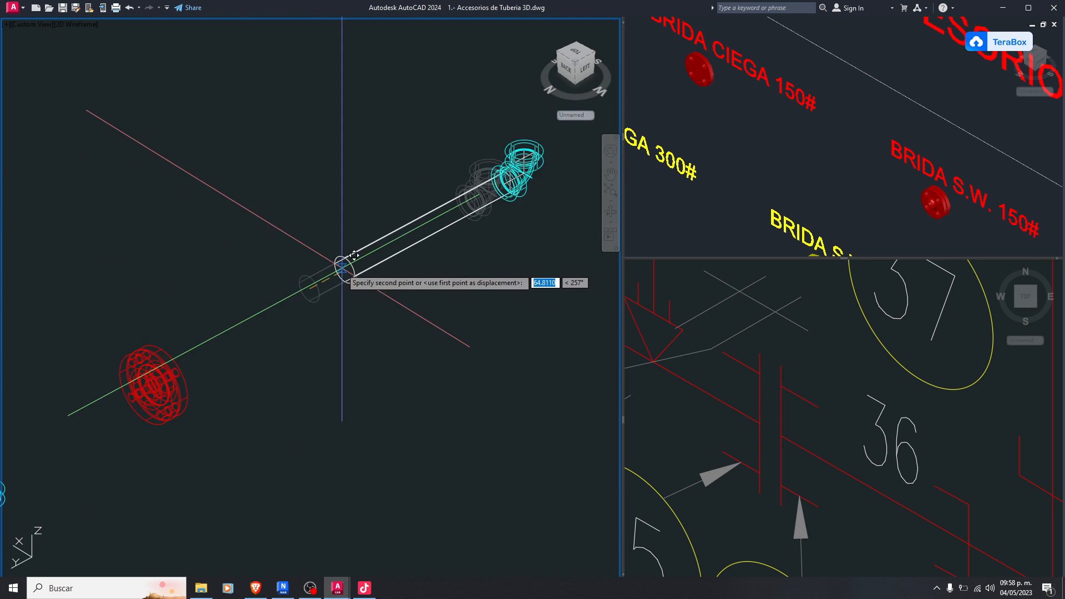
pyautogui.click(284, 349)
pyautogui.scroll(-2, 277, 344)
pyautogui.moveTo(271, 337); pyautogui.dragTo(219, 352, button='middle')
pyautogui.scroll(-2, 218, 352)
pyautogui.scroll(-1, 260, 349)
pyautogui.scroll(10, 221, 352)
pyautogui.keyDown('shift'); pyautogui.moveTo(321, 280); pyautogui.dragTo(218, 300, button='middle'); pyautogui.keyUp('shift')
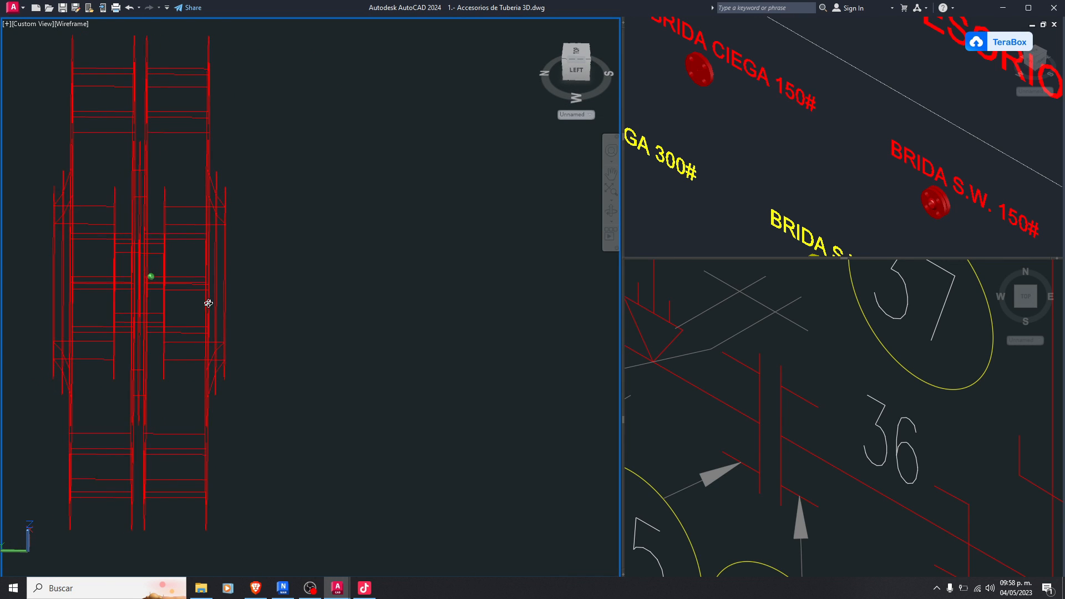
pyautogui.scroll(3, 262, 241)
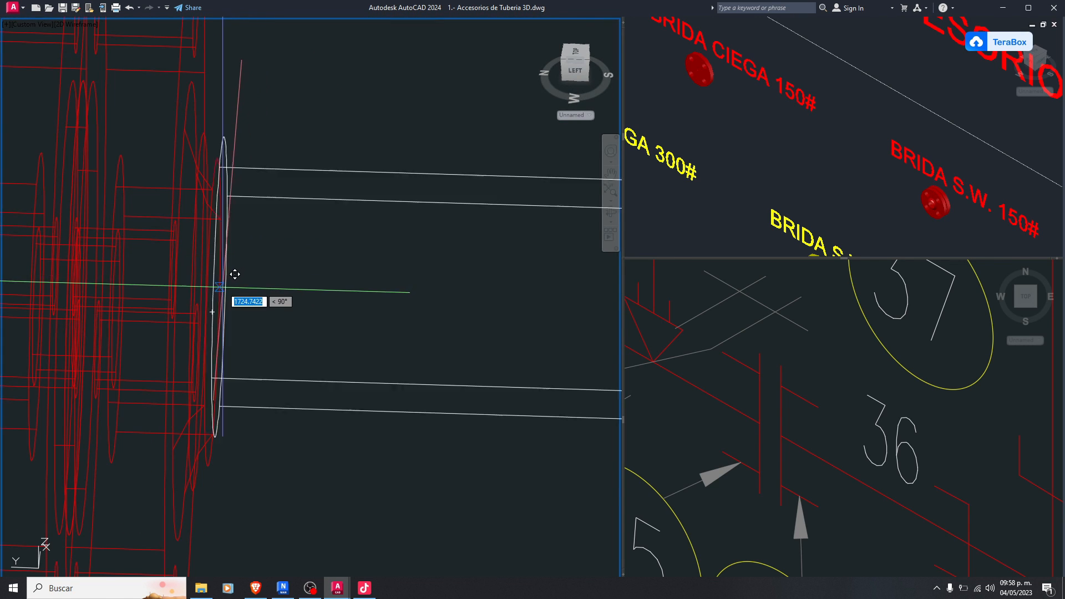
pyautogui.scroll(2, 222, 310)
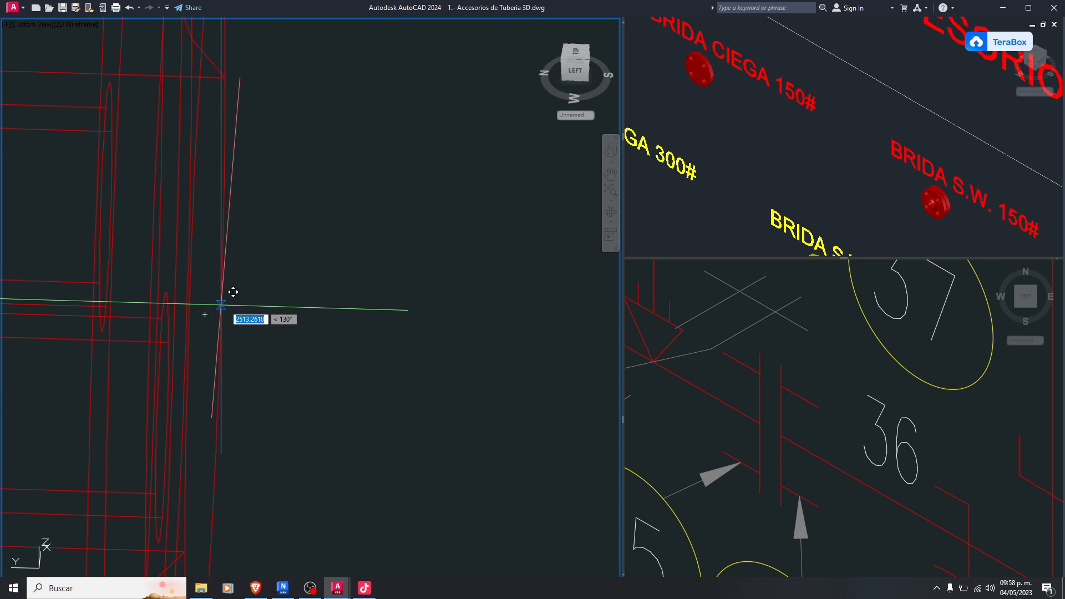
pyautogui.keyDown('shift'); pyautogui.rightClick(224, 305); pyautogui.keyUp('shift')
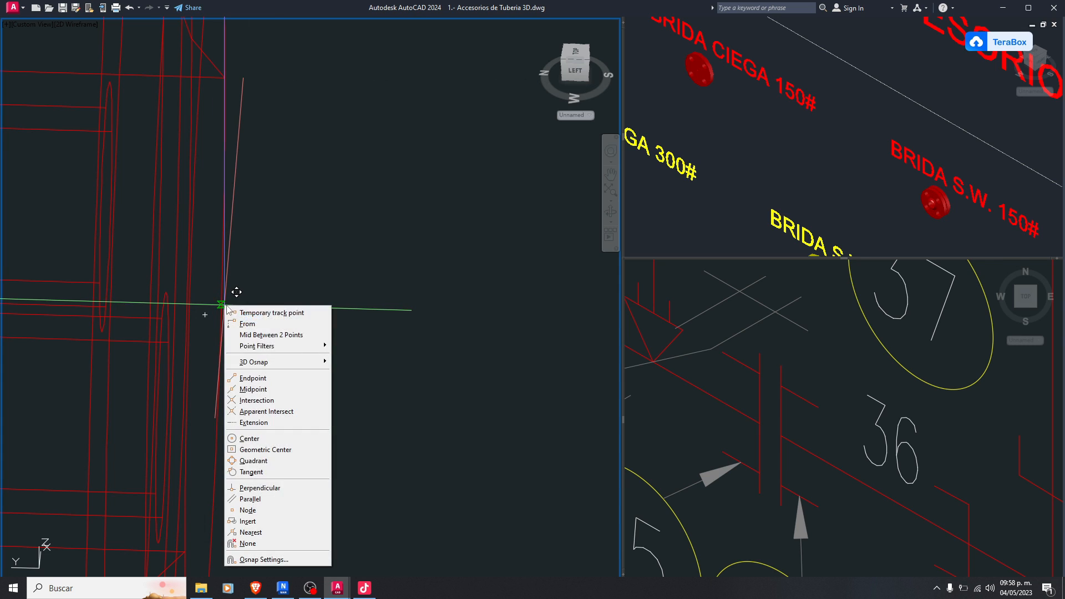
pyautogui.click(270, 439)
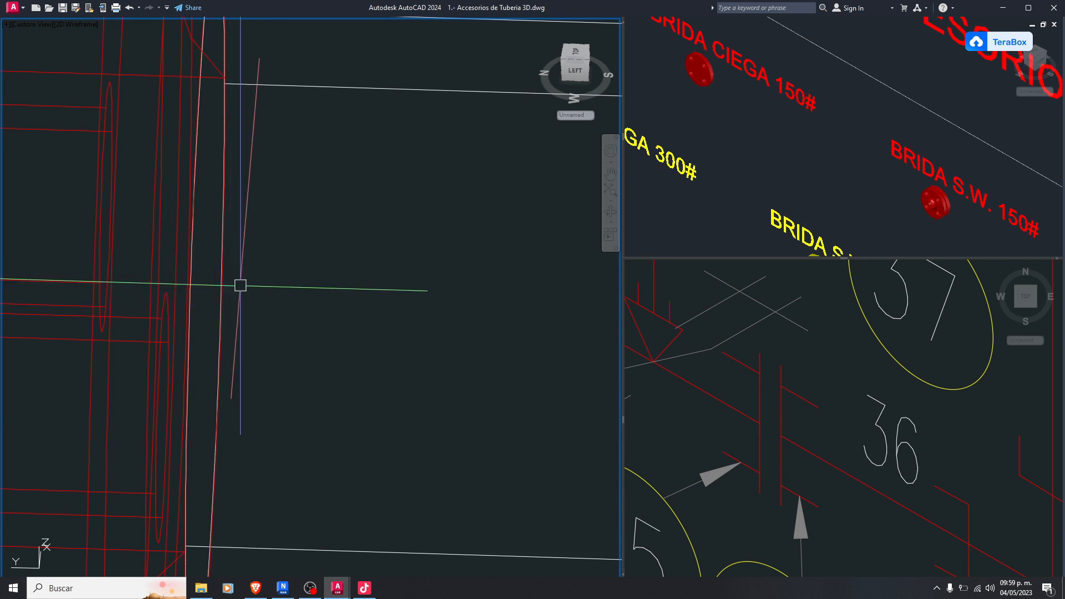
pyautogui.scroll(-4, 236, 293)
pyautogui.scroll(-4, 302, 284)
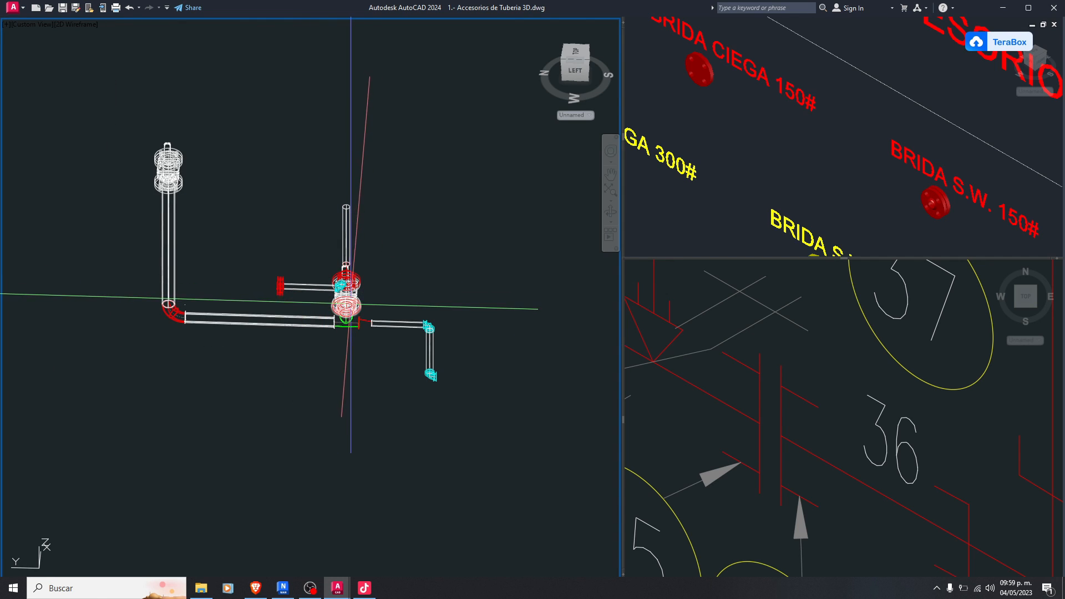
# Copy the pipe attached to the flange along the run to the flange's opposite side
pyautogui.keyDown('shift'); pyautogui.moveTo(494, 442); pyautogui.dragTo(432, 307, button='middle'); pyautogui.keyUp('shift')
pyautogui.scroll(5, 410, 258)
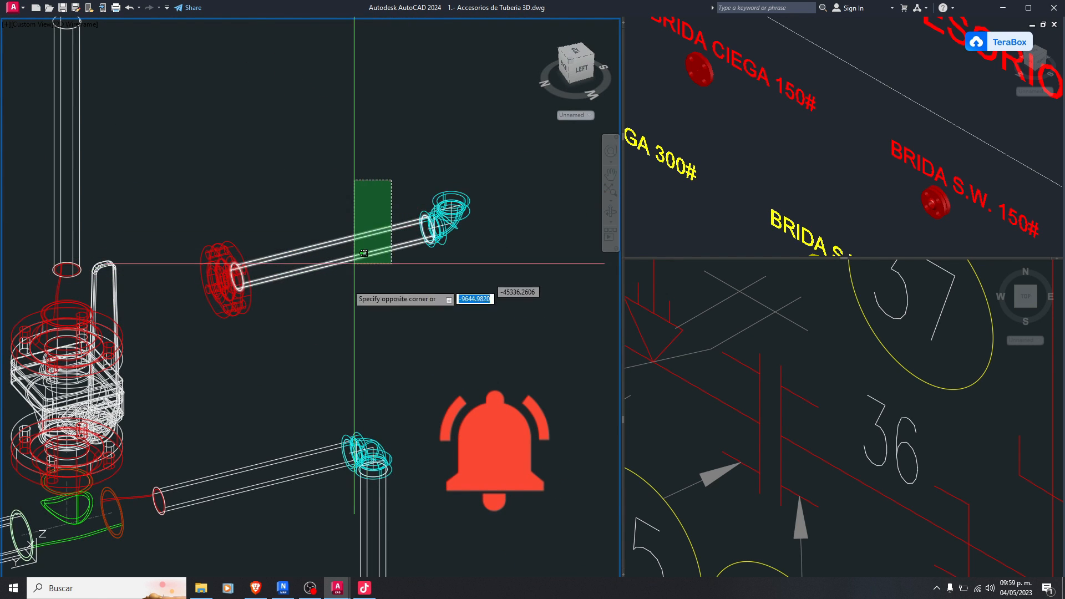
pyautogui.scroll(2, 388, 313)
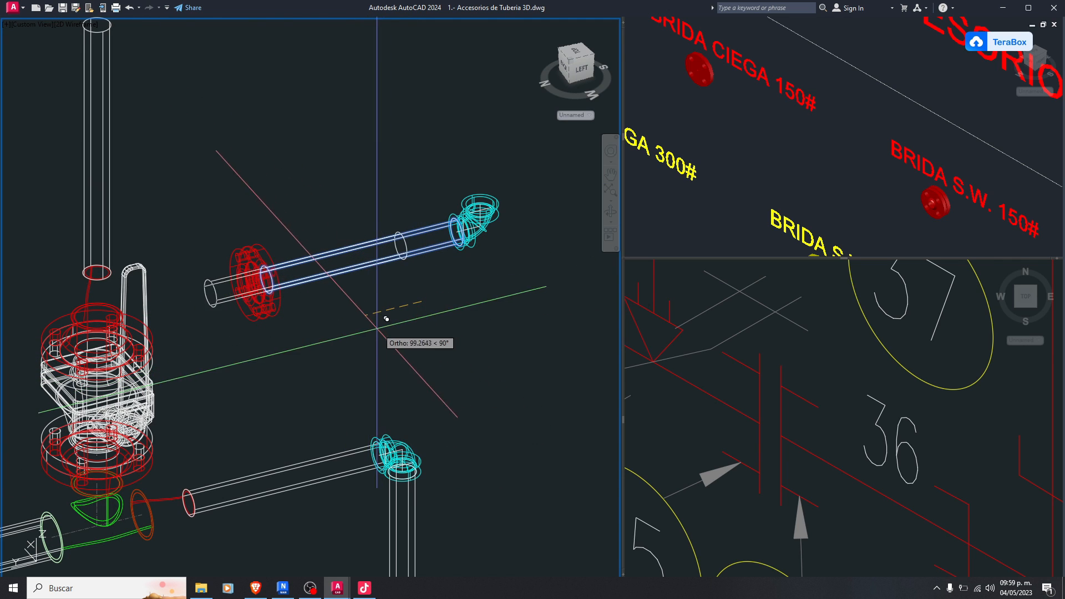
pyautogui.scroll(3, 249, 279)
# Move the new pipe copy by its end centre onto the geometric centre of the flange's free socket face
pyautogui.click(244, 283)
pyautogui.scroll(4, 242, 284)
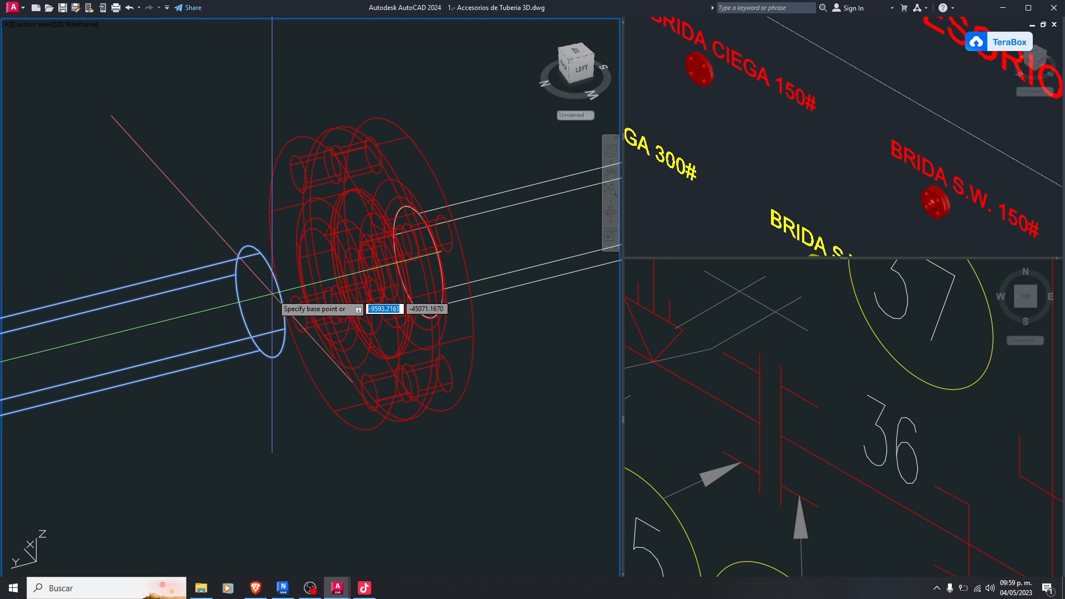
pyautogui.scroll(4, 352, 263)
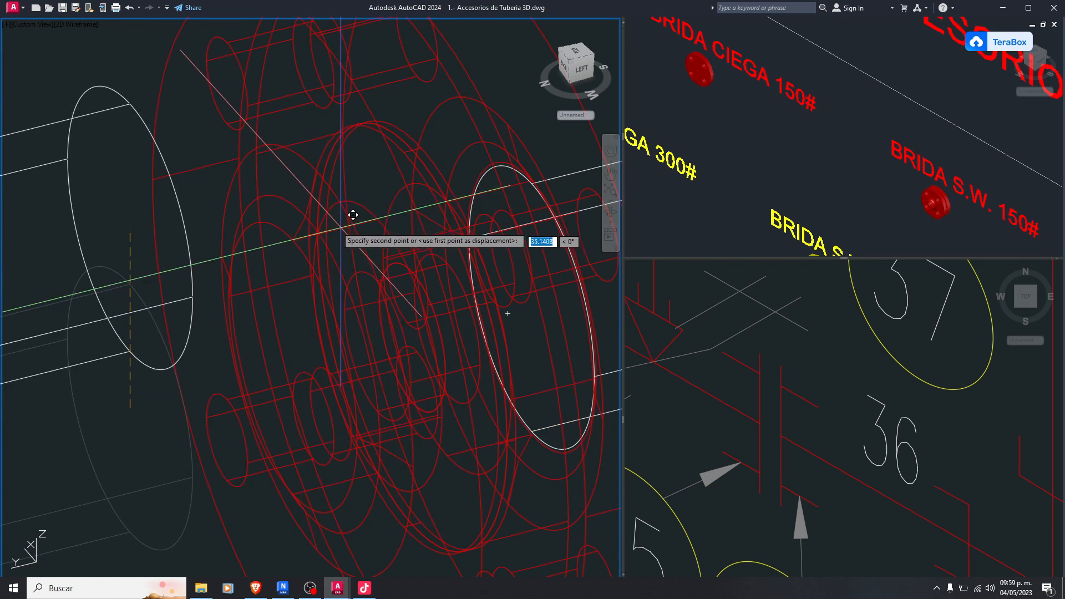
pyautogui.keyDown('shift'); pyautogui.rightClick(304, 225); pyautogui.keyUp('shift')
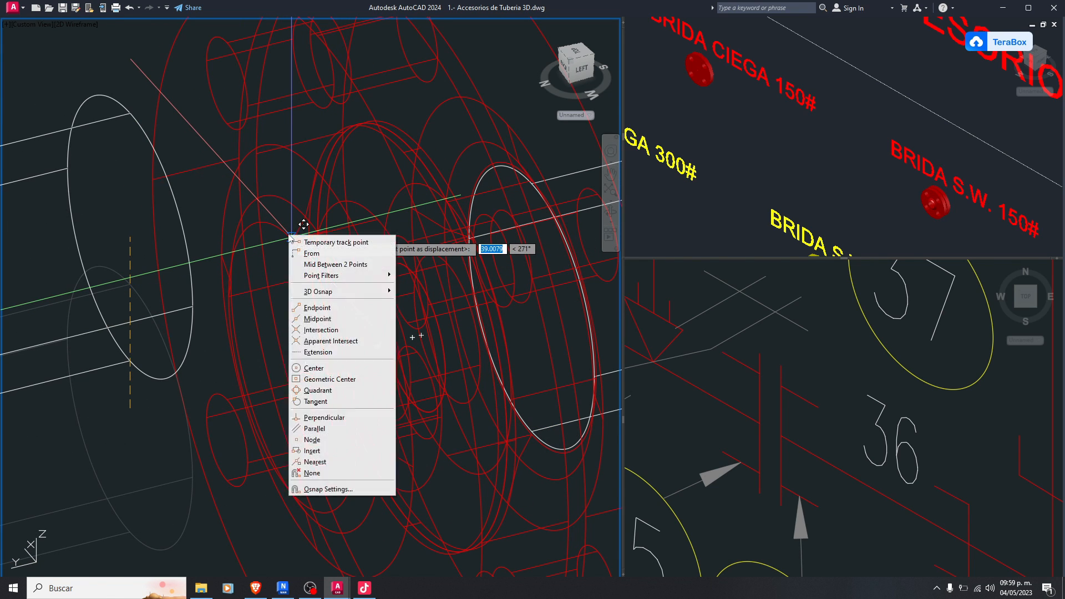
pyautogui.click(325, 380)
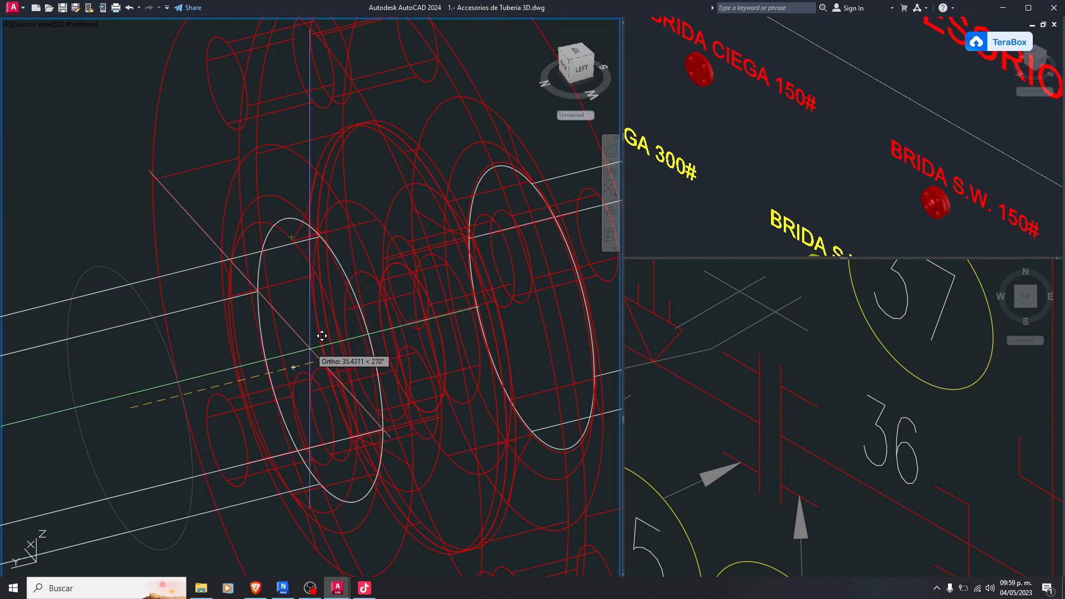
pyautogui.click(294, 365)
pyautogui.scroll(-10, 310, 304)
# Compare the modelled flange joint with items 35 and 36 and elbow CSW-3 on the isometric drawing
pyautogui.keyDown('shift'); pyautogui.moveTo(385, 329); pyautogui.dragTo(295, 332, button='middle'); pyautogui.keyUp('shift')
pyautogui.scroll(7, 236, 309)
pyautogui.click(731, 353)
pyautogui.scroll(-6, 735, 361)
pyautogui.moveTo(693, 355); pyautogui.dragTo(751, 373, button='middle')
pyautogui.scroll(4, 769, 381)
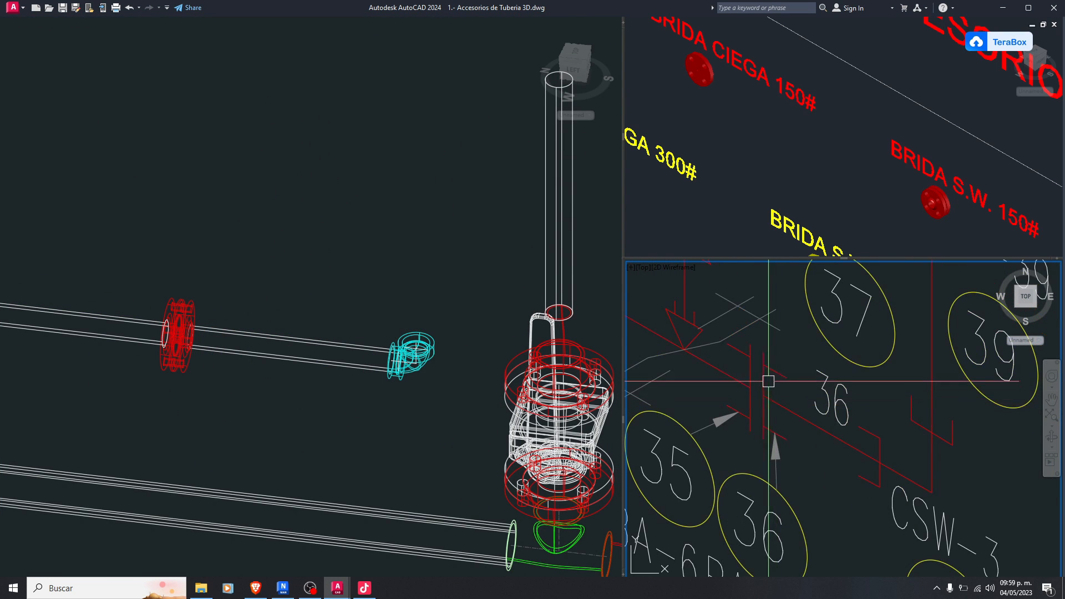
pyautogui.click(188, 303)
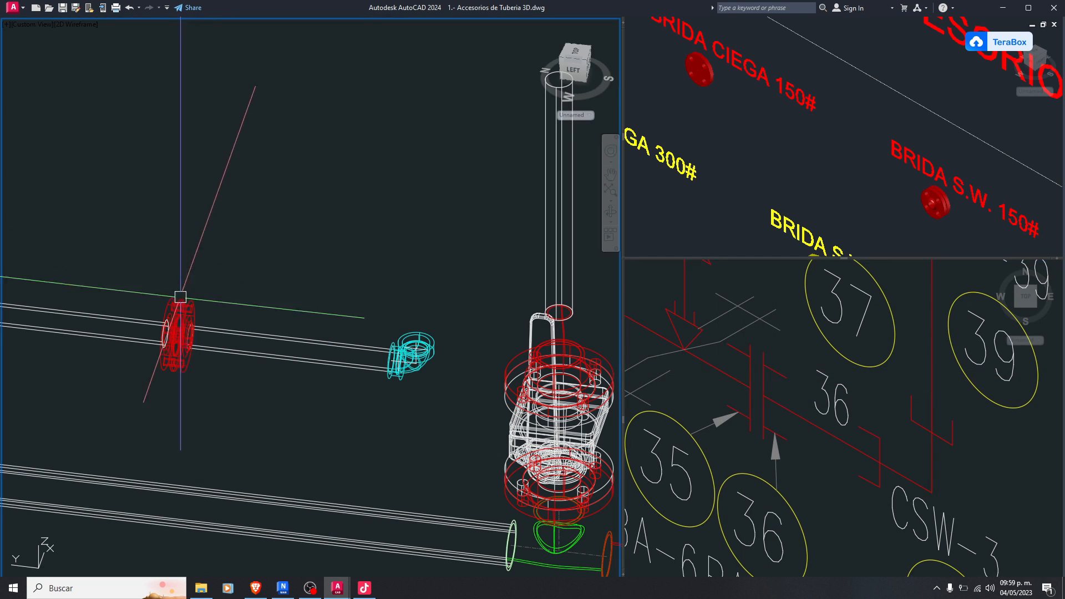
pyautogui.click(760, 384)
pyautogui.scroll(-5, 760, 384)
pyautogui.scroll(5, 762, 362)
pyautogui.scroll(-4, 760, 355)
pyautogui.scroll(4, 892, 430)
pyautogui.click(406, 297)
pyautogui.scroll(-2, 416, 349)
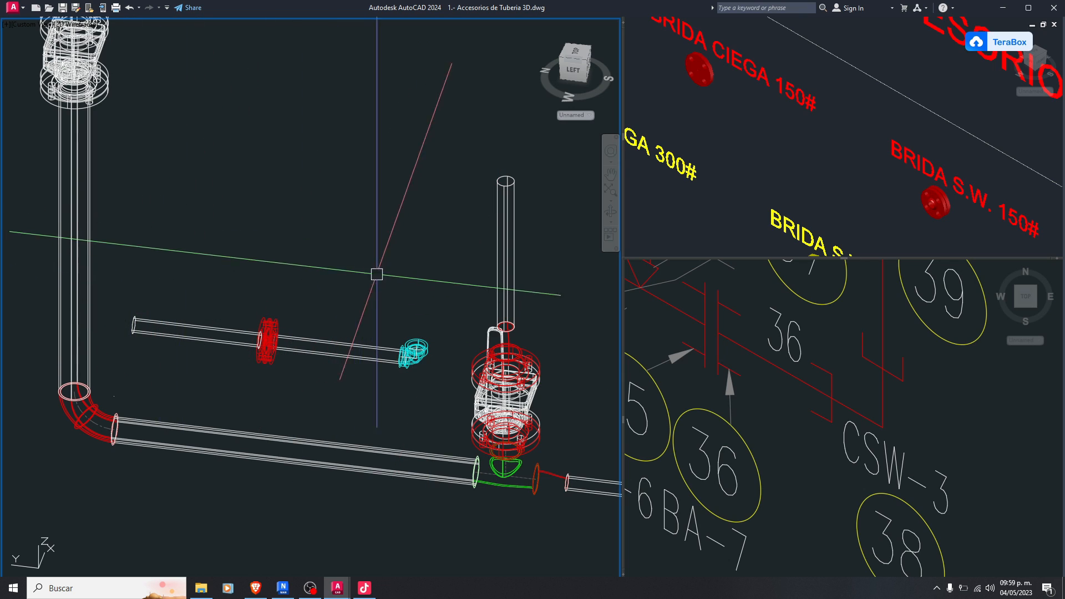
# Move the assembly of two pipes, flange and elbow by its free pipe end onto the open socket of the lower elbow CSW-2
pyautogui.click(432, 261)
pyautogui.click(212, 374)
pyautogui.scroll(4, 141, 361)
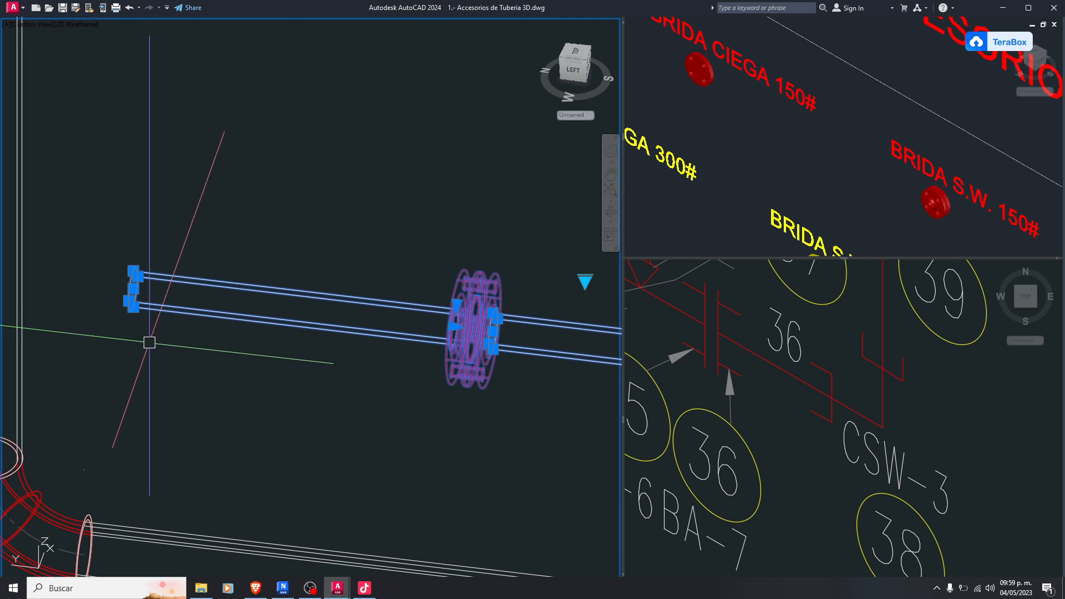
pyautogui.press('Return')
pyautogui.scroll(4, 126, 289)
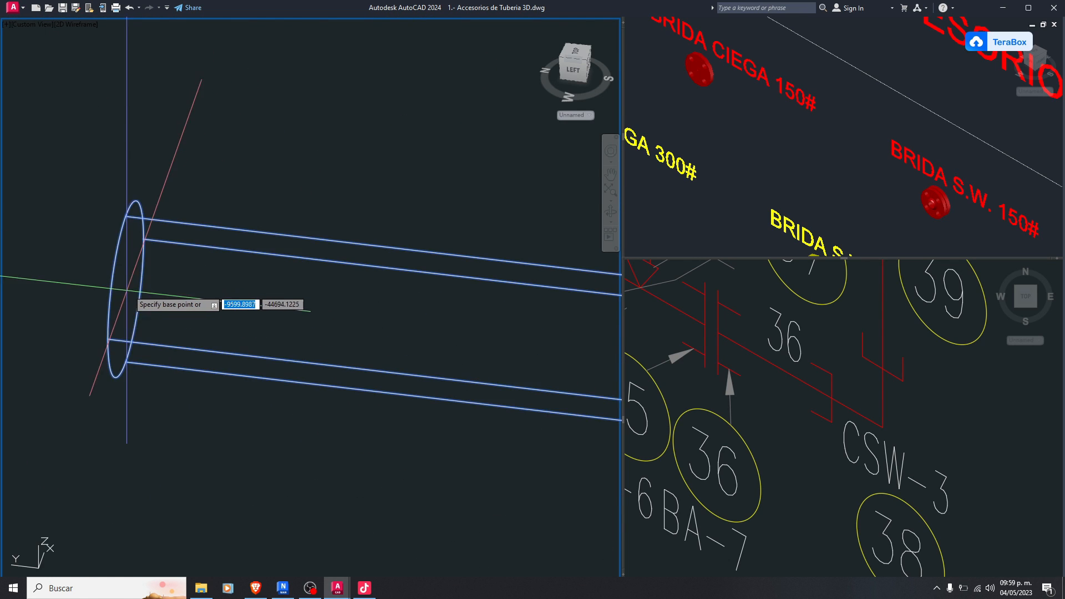
pyautogui.click(129, 289)
pyautogui.scroll(-6, 166, 291)
pyautogui.scroll(-6, 209, 295)
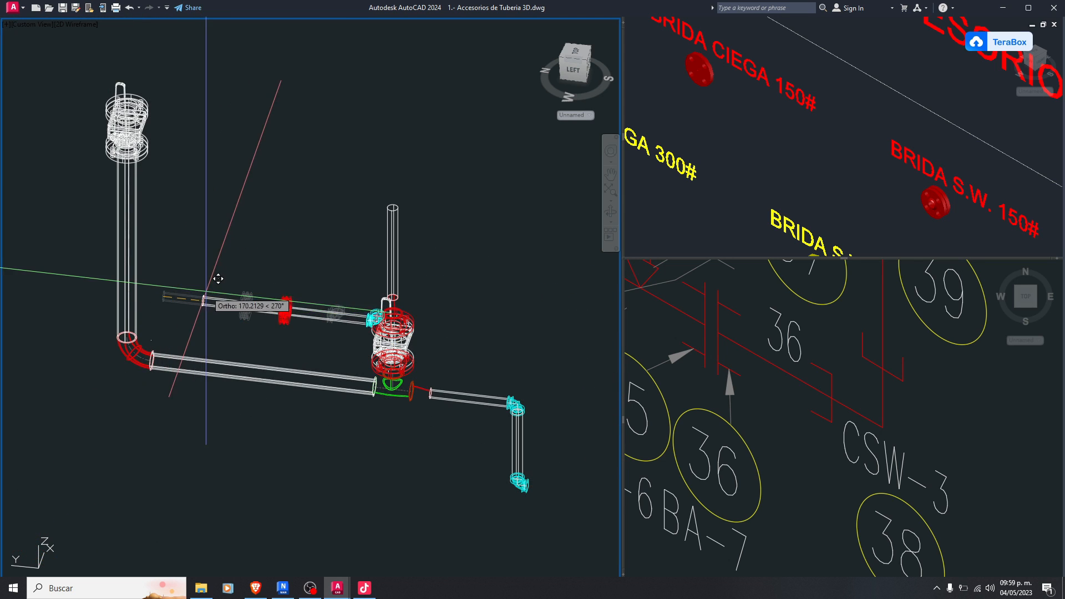
pyautogui.moveTo(500, 439); pyautogui.dragTo(388, 366, button='middle')
pyautogui.scroll(6, 426, 417)
pyautogui.scroll(6, 396, 385)
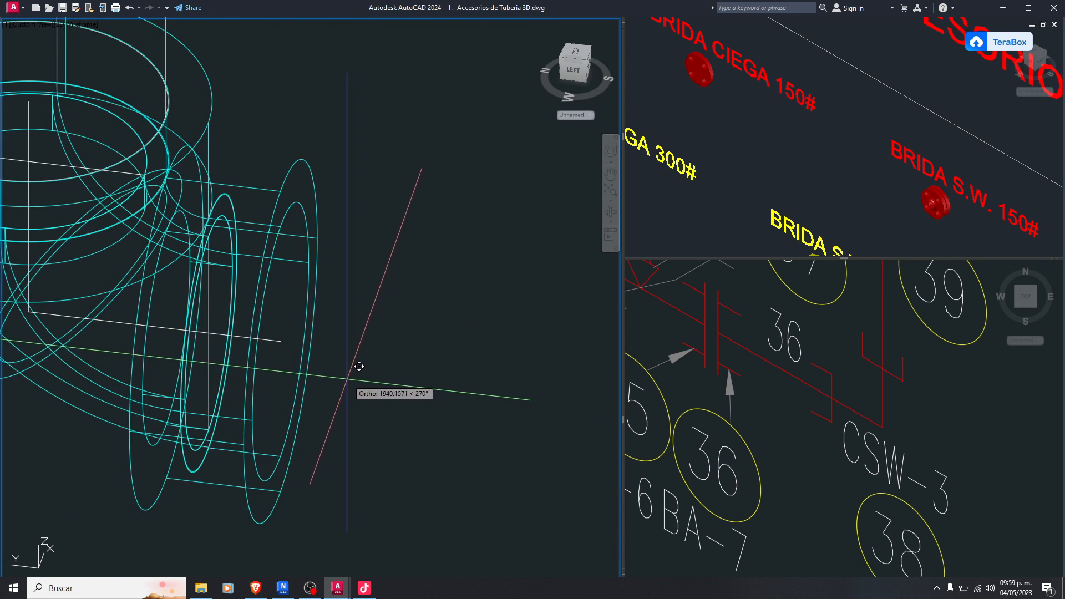
pyautogui.click(293, 329)
pyautogui.scroll(-8, 249, 332)
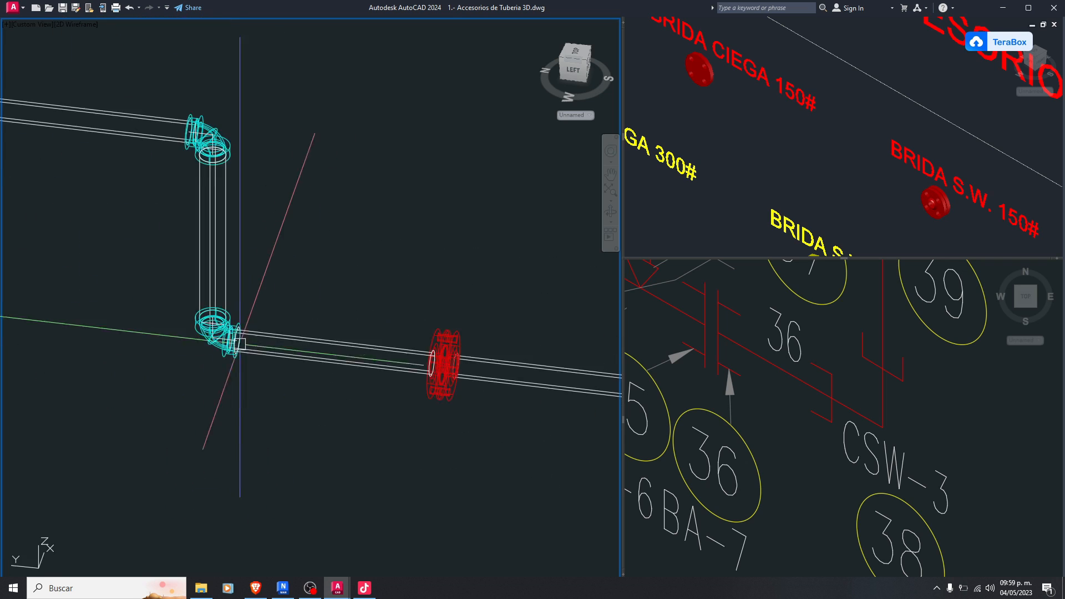
# Examine the isometric drawing along vertical run 37-39 up to elbow CSW-4 and tee TSW-1
pyautogui.keyDown('shift'); pyautogui.moveTo(334, 358); pyautogui.dragTo(371, 348); pyautogui.keyUp('shift')
pyautogui.keyDown('shift'); pyautogui.moveTo(371, 348); pyautogui.dragTo(387, 343, button='middle'); pyautogui.keyUp('shift')
pyautogui.scroll(3, 371, 336)
pyautogui.click(740, 374)
pyautogui.scroll(-3, 835, 469)
pyautogui.scroll(5, 836, 470)
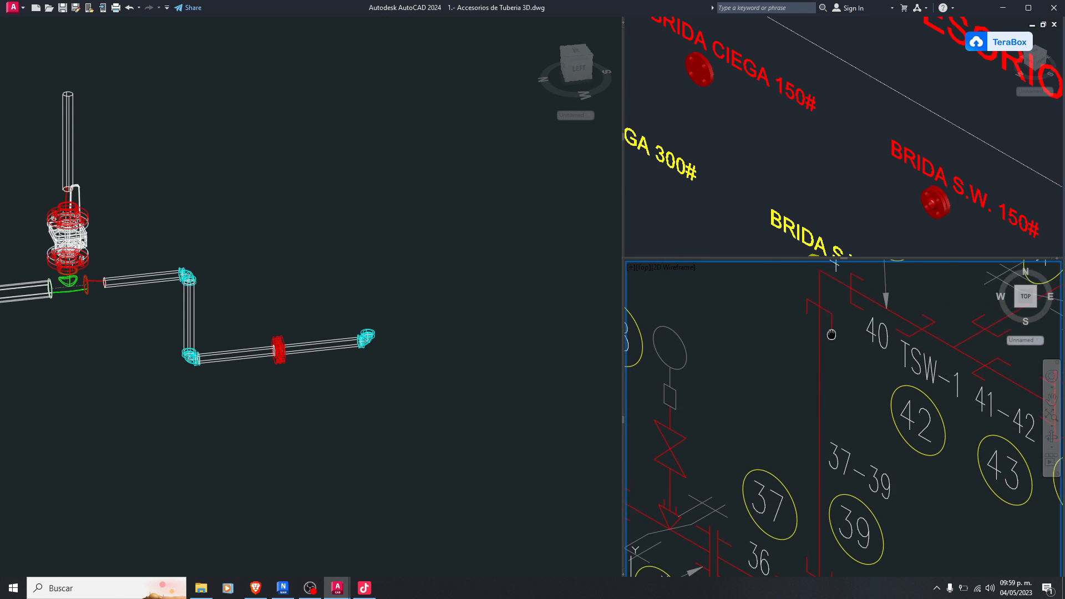
pyautogui.moveTo(836, 470); pyautogui.dragTo(817, 566, button='middle')
pyautogui.click(461, 267)
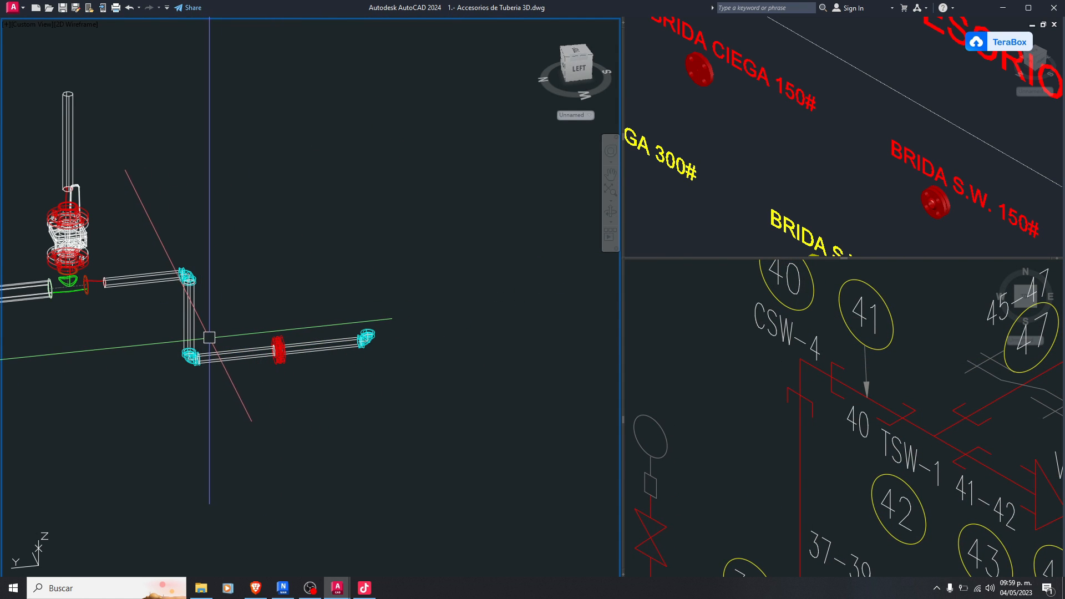
# Copy the existing vertical pipe, its upper elbow and the adjoining horizontal pipe into the free space beyond the CSW-3 elbow
pyautogui.scroll(4, 209, 337)
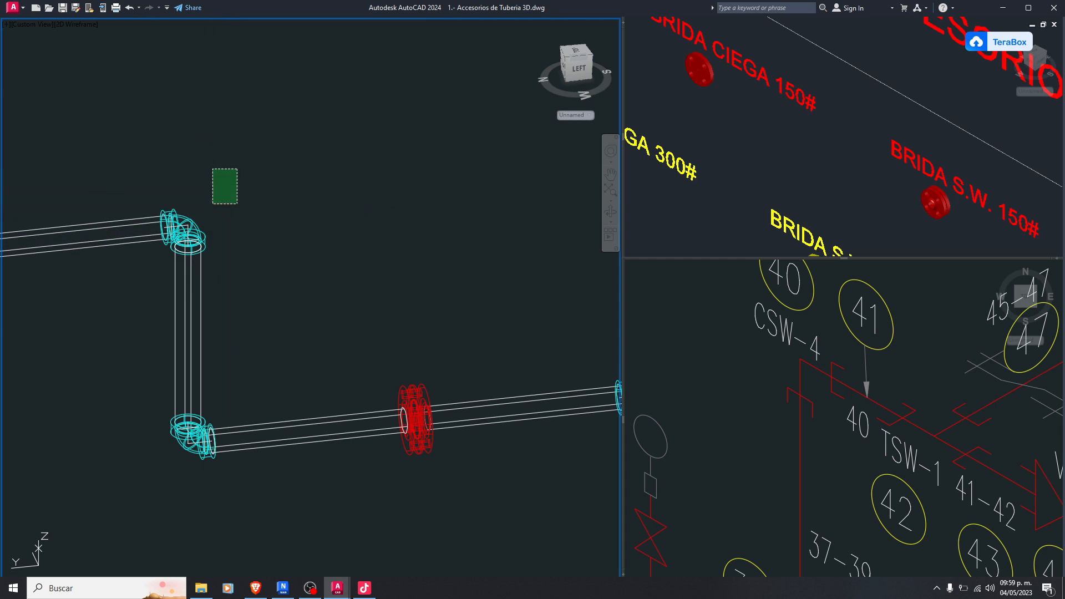
pyautogui.click(138, 304)
pyautogui.scroll(-2, 242, 335)
pyautogui.scroll(-3, 192, 308)
pyautogui.write('c')
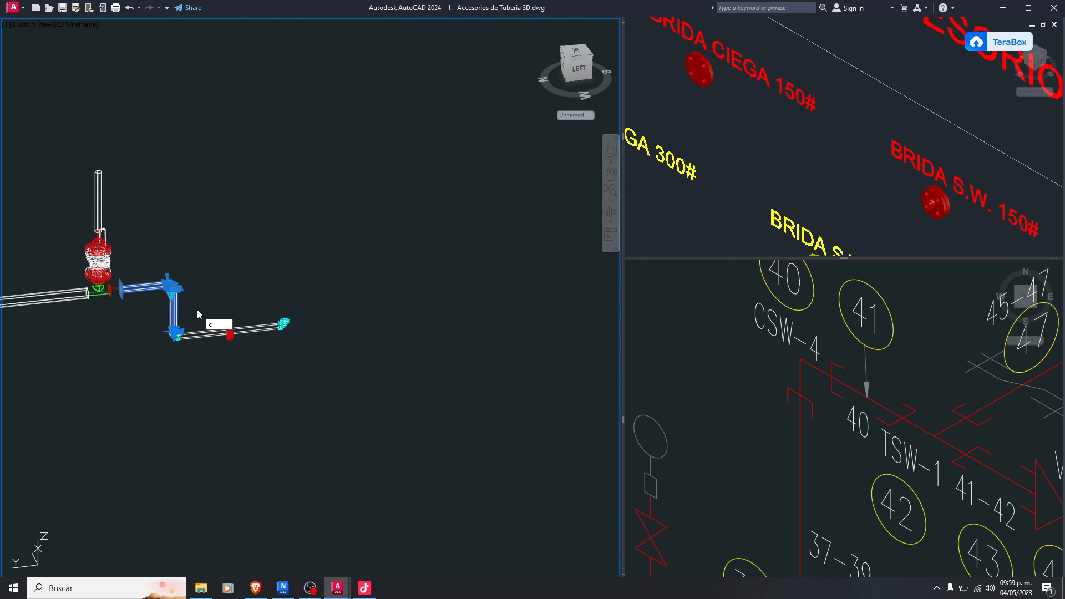
pyautogui.click(376, 291)
pyautogui.scroll(5, 356, 291)
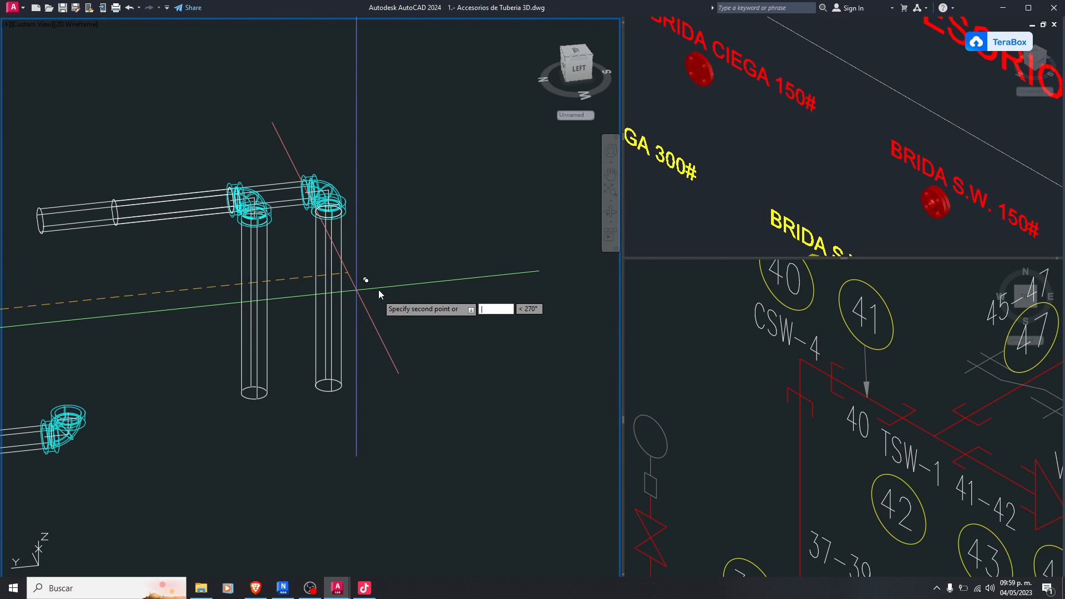
pyautogui.press('Escape')
# Place the copied pipe-and-elbow assembly in the free space past CSW-3 and end the copying
pyautogui.click(373, 294)
pyautogui.click(326, 326)
pyautogui.press('Escape')
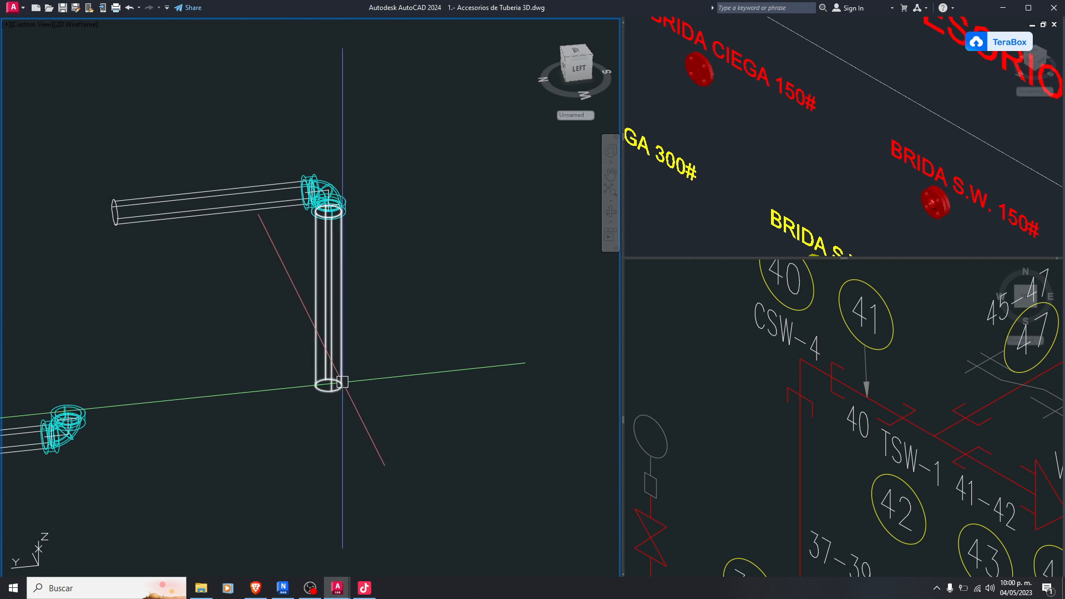
# Stretch the lower end of the copied vertical pipe further down along the Z axis
pyautogui.scroll(2, 342, 382)
pyautogui.click(330, 394)
pyautogui.scroll(-6, 342, 337)
pyautogui.click(336, 349)
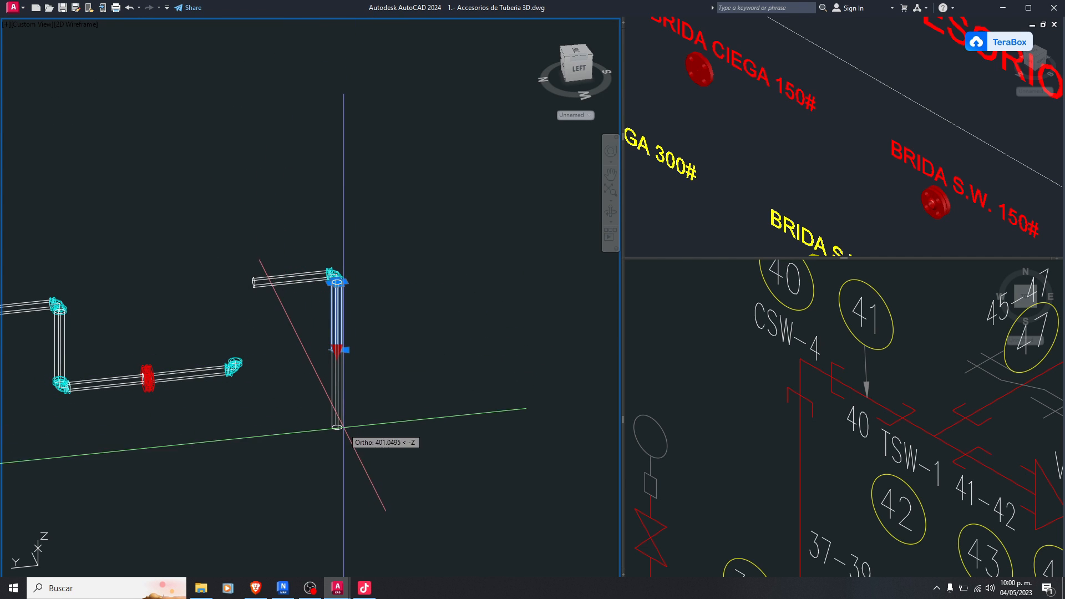
pyautogui.click(350, 489)
pyautogui.press('Escape')
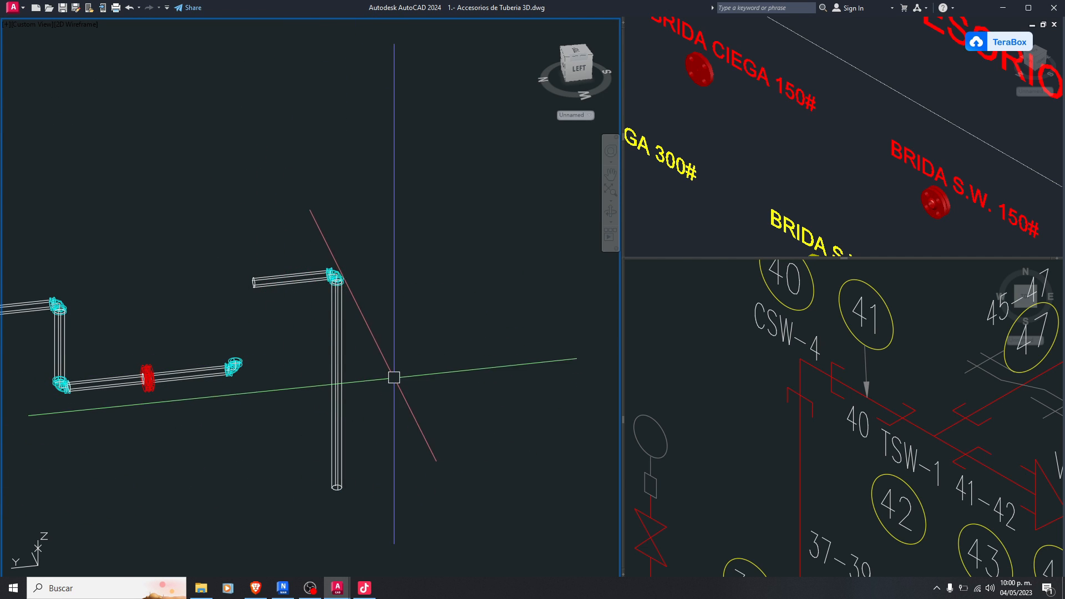
# Compare the copied run in SW isometric view with run 37-39, CSW-3 and CSW-4 on the isometric drawing
pyautogui.click(746, 407)
pyautogui.scroll(-4, 721, 393)
pyautogui.moveTo(717, 443); pyautogui.dragTo(752, 446, button='middle')
pyautogui.click(327, 377)
pyautogui.scroll(-4, 328, 378)
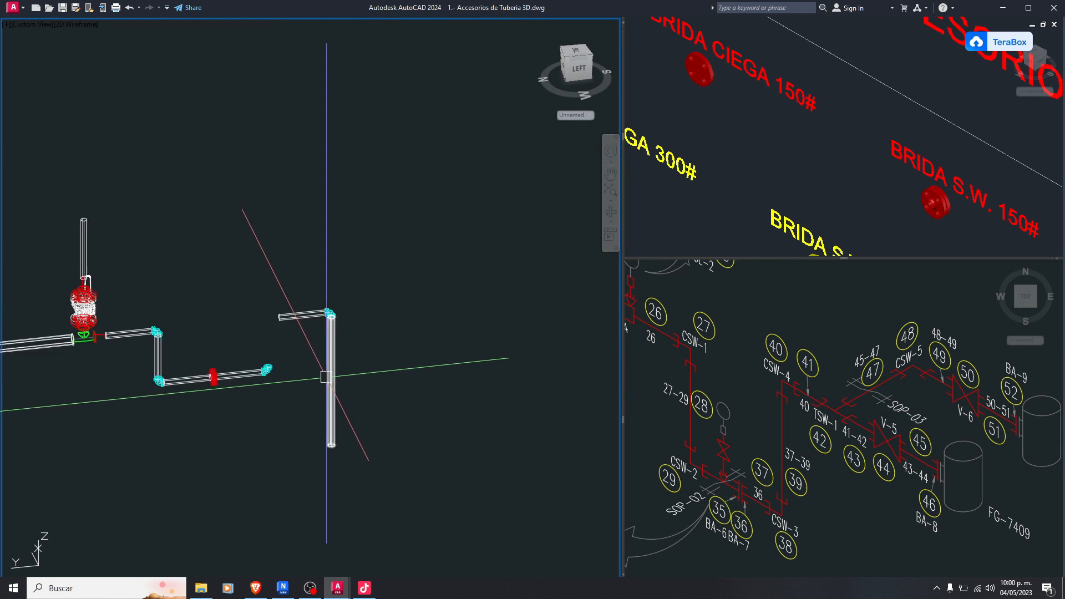
pyautogui.click(565, 62)
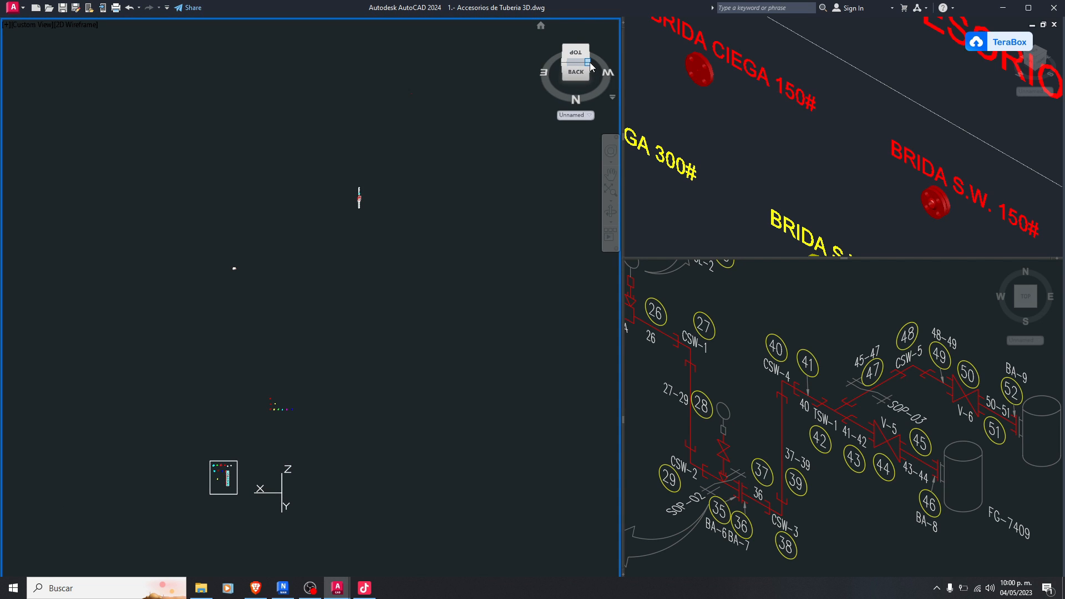
pyautogui.scroll(4, 494, 263)
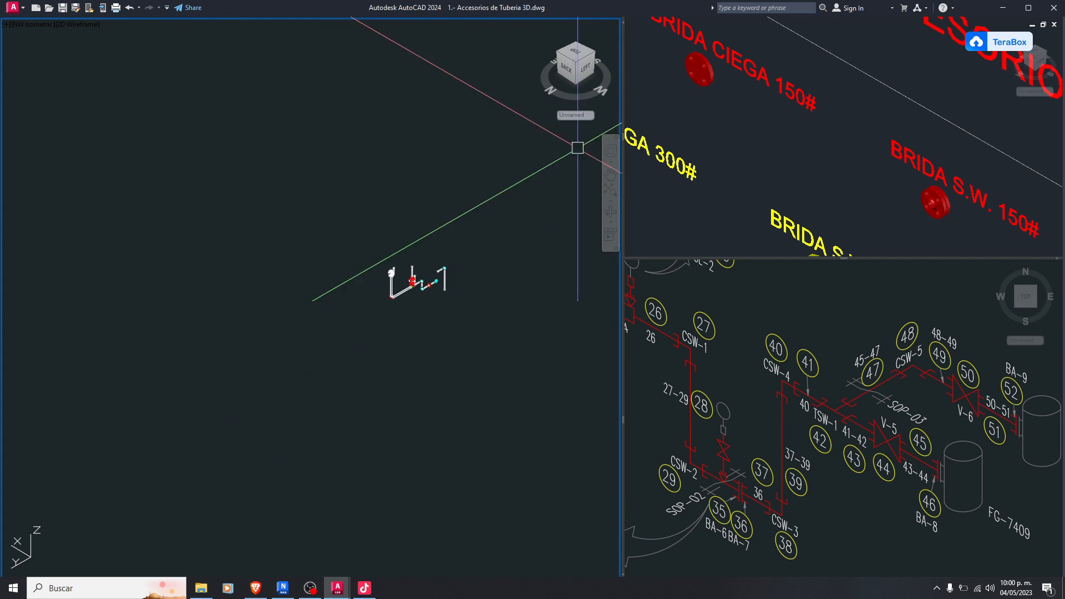
pyautogui.click(592, 52)
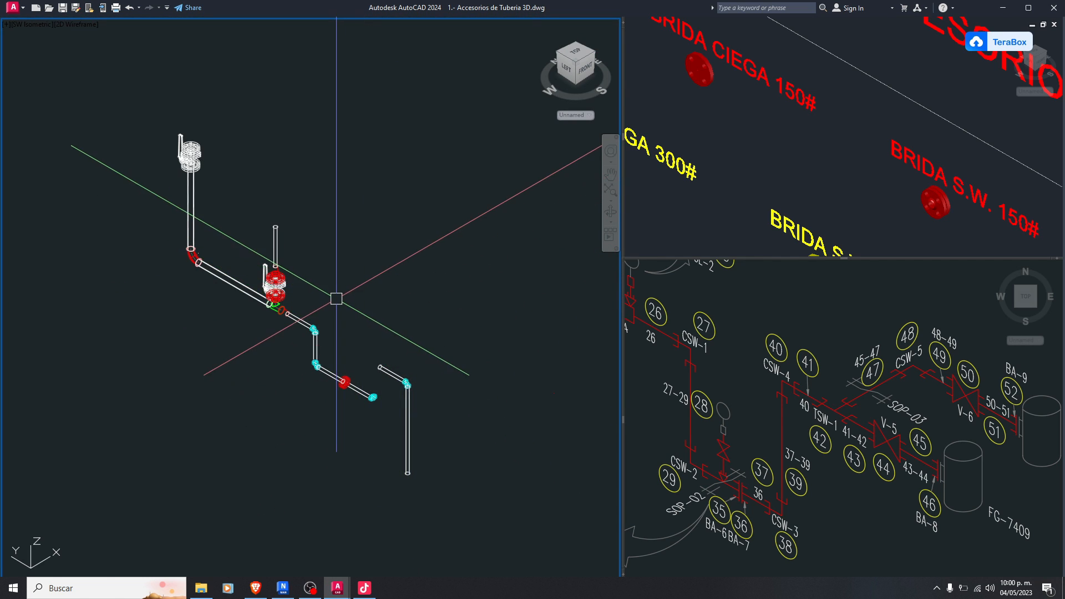
pyautogui.click(885, 382)
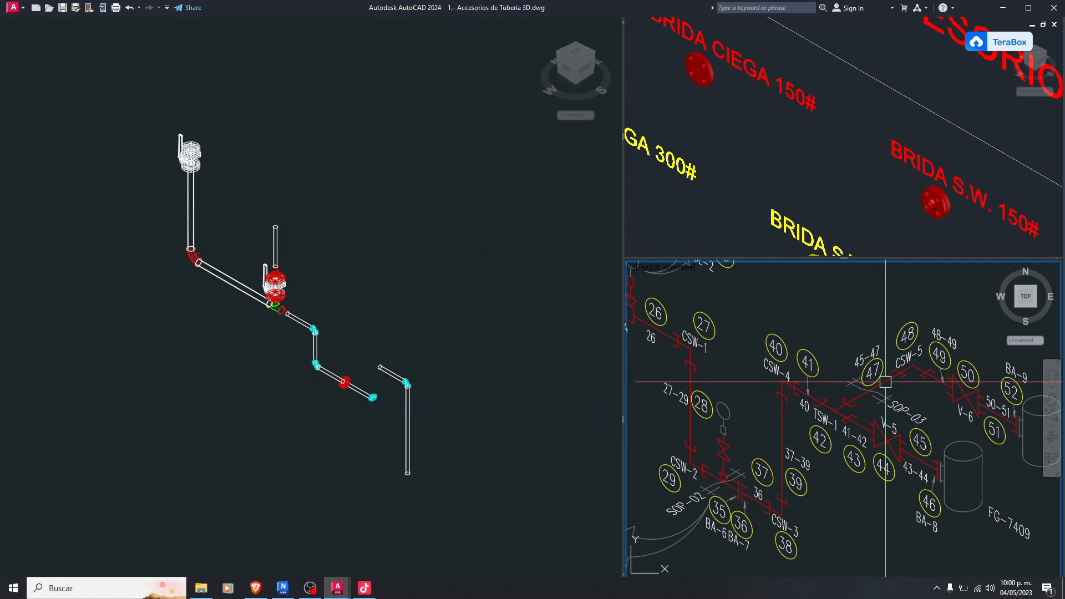
pyautogui.click(388, 361)
pyautogui.scroll(4, 421, 410)
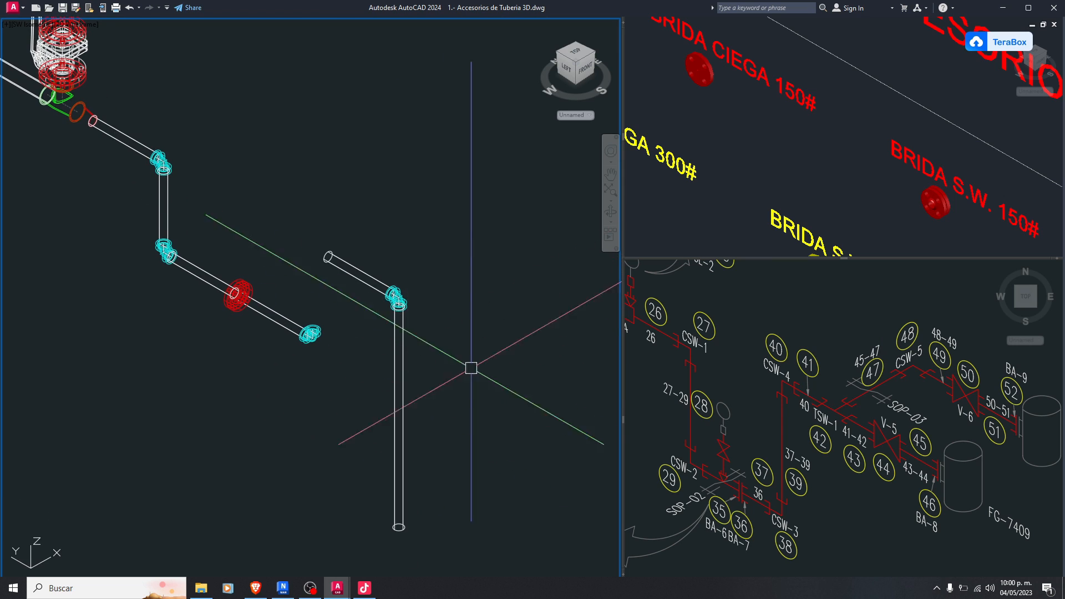
pyautogui.click(840, 441)
pyautogui.click(389, 333)
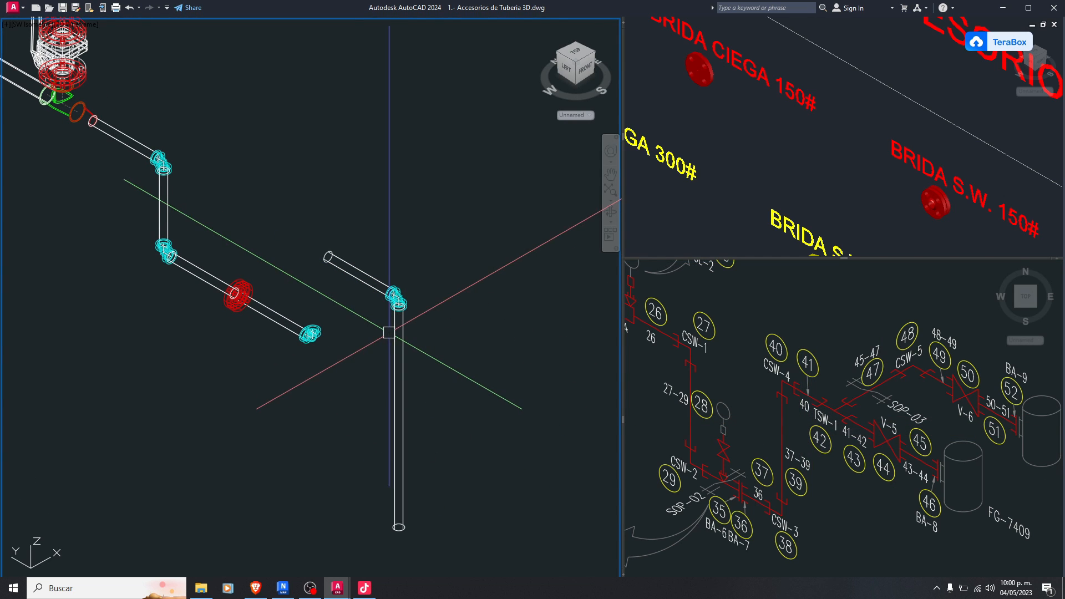
# Shorten the copied vertical pipe by raising its lower end along the Z axis
pyautogui.click(395, 333)
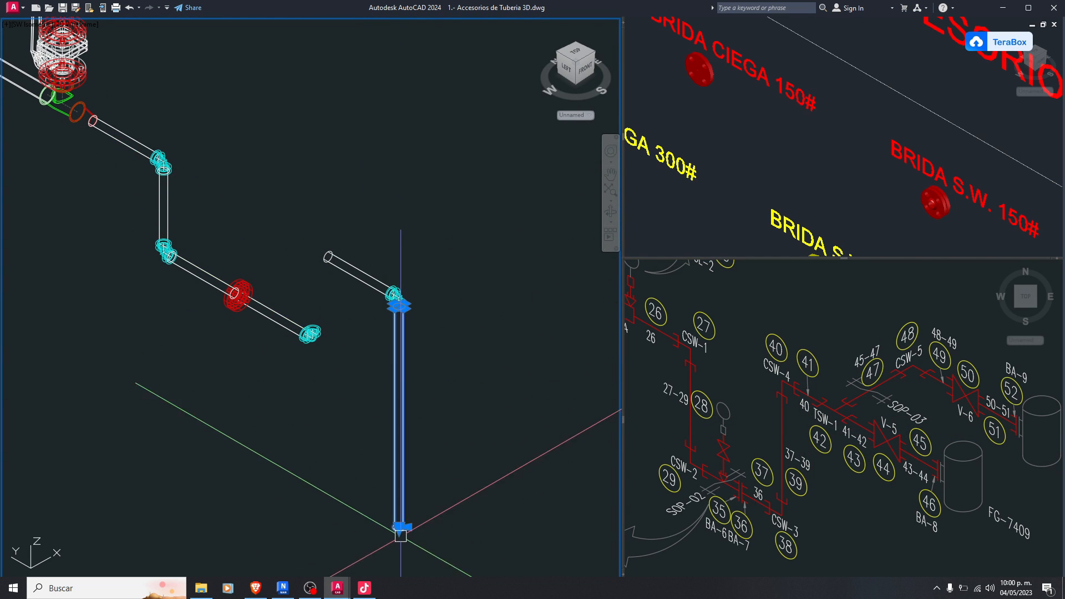
pyautogui.click(399, 527)
pyautogui.click(398, 382)
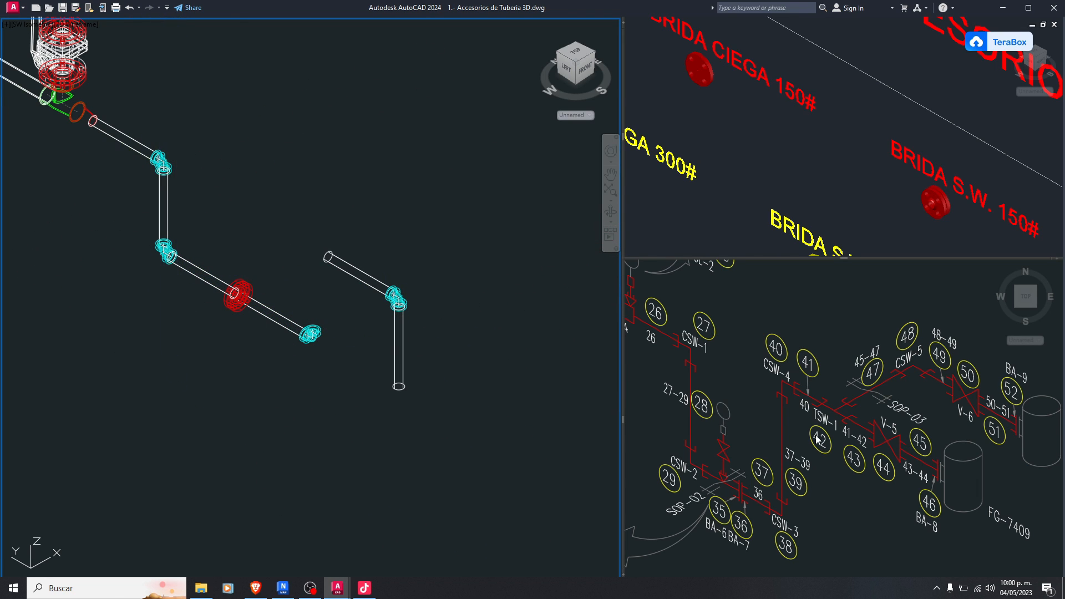
# Rotate the copied pipes and elbow 180° about the vertical axis through the vertical pipe's lower end
pyautogui.click(805, 388)
pyautogui.click(469, 284)
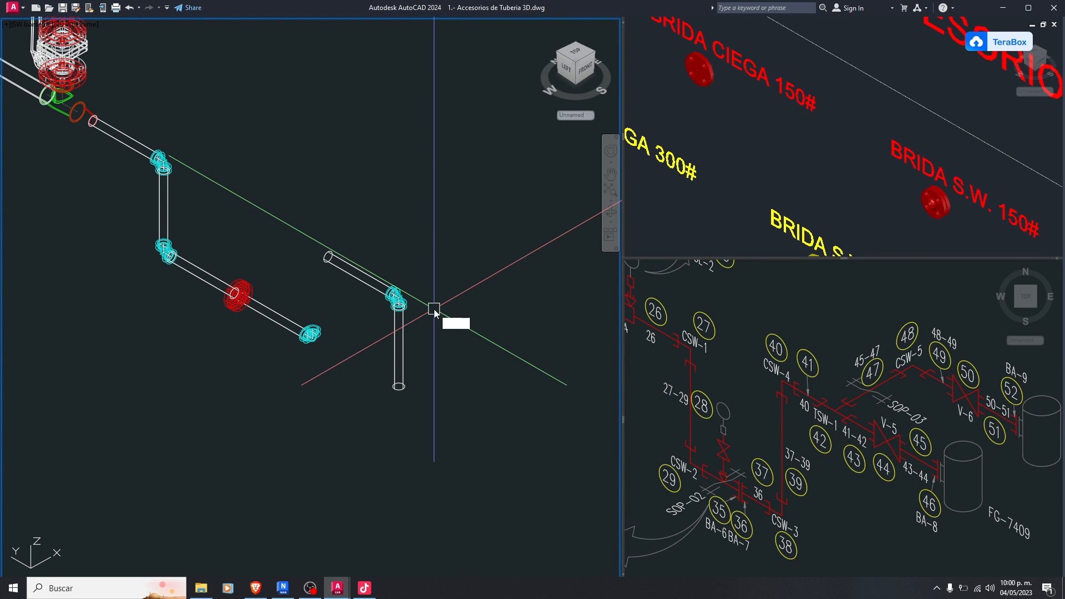
pyautogui.press('Return')
pyautogui.click(469, 249)
pyautogui.click(381, 321)
pyautogui.press('Return')
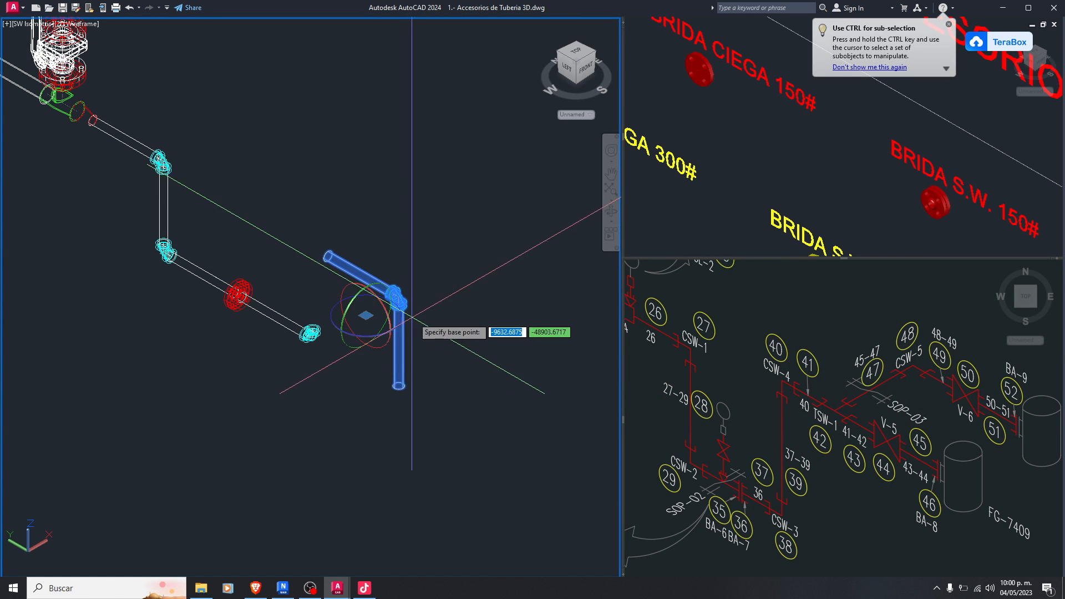
pyautogui.scroll(3, 398, 387)
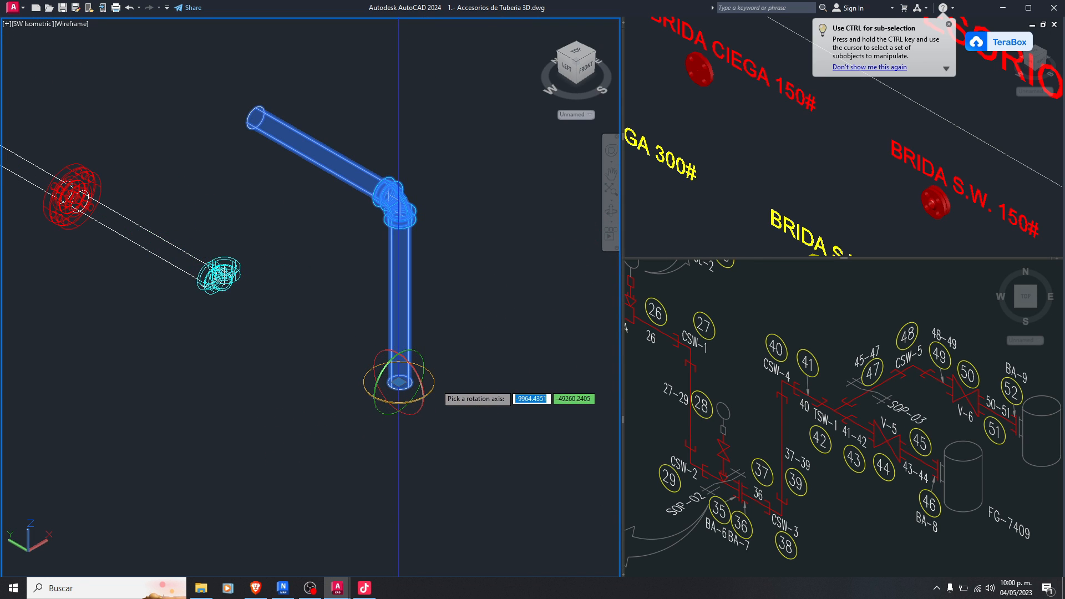
pyautogui.scroll(-3, 398, 382)
pyautogui.click(398, 398)
pyautogui.click(327, 431)
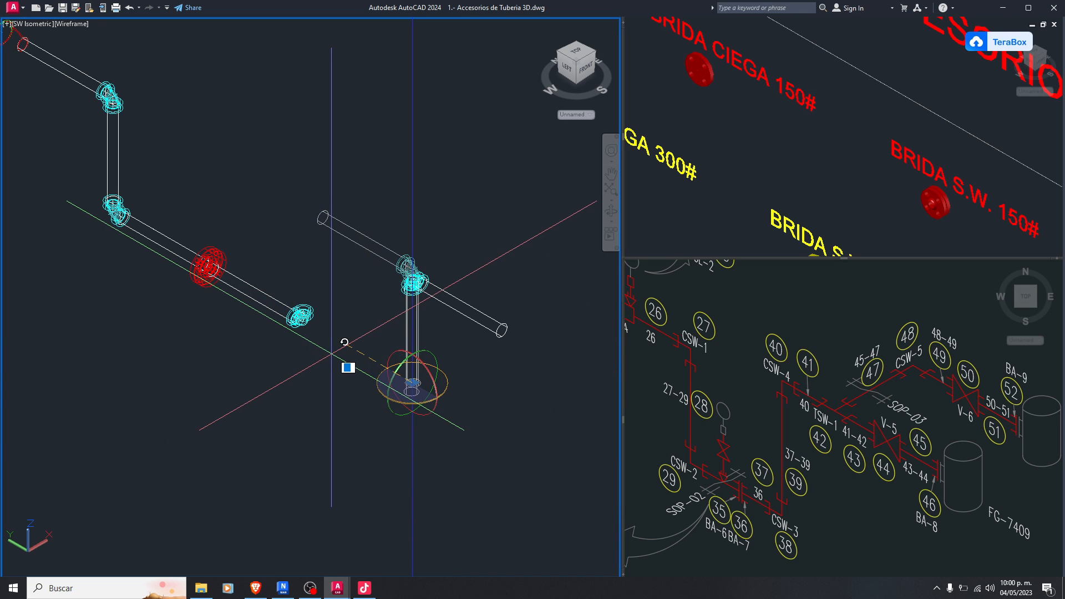
pyautogui.click(344, 340)
# Move the rotated pipes and elbow by the vertical pipe's lower end centre into the upward socket of elbow CSW-3
pyautogui.click(499, 220)
pyautogui.click(395, 361)
pyautogui.scroll(6, 388, 309)
pyautogui.scroll(2, 425, 363)
pyautogui.click(428, 382)
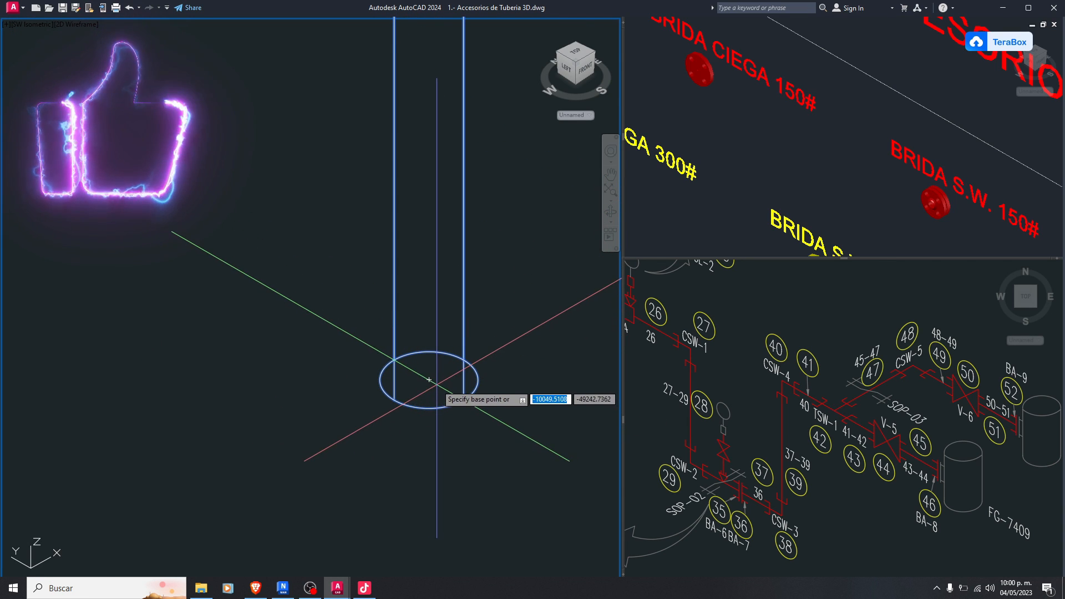
pyautogui.scroll(-8, 471, 401)
pyautogui.scroll(10, 276, 260)
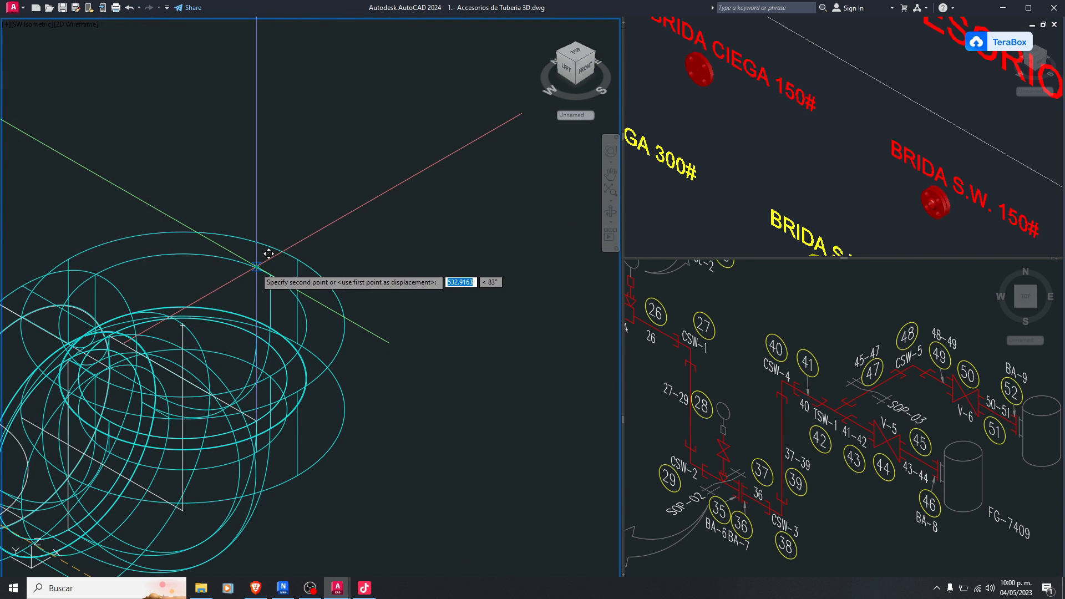
pyautogui.keyDown('shift'); pyautogui.rightClick(269, 254); pyautogui.keyUp('shift')
pyautogui.click(308, 401)
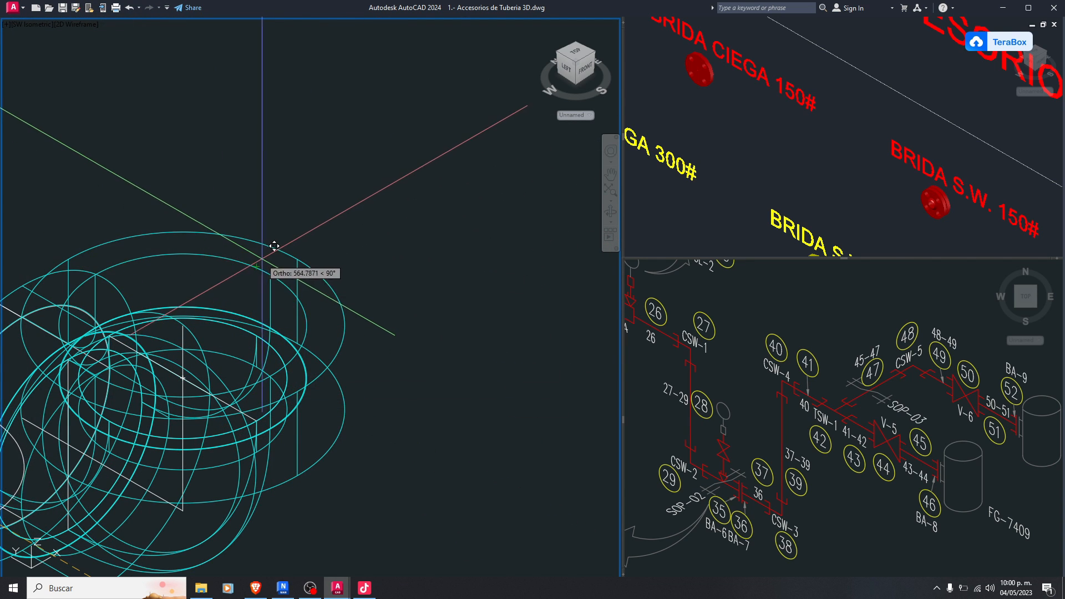
pyautogui.click(194, 312)
pyautogui.scroll(-10, 339, 322)
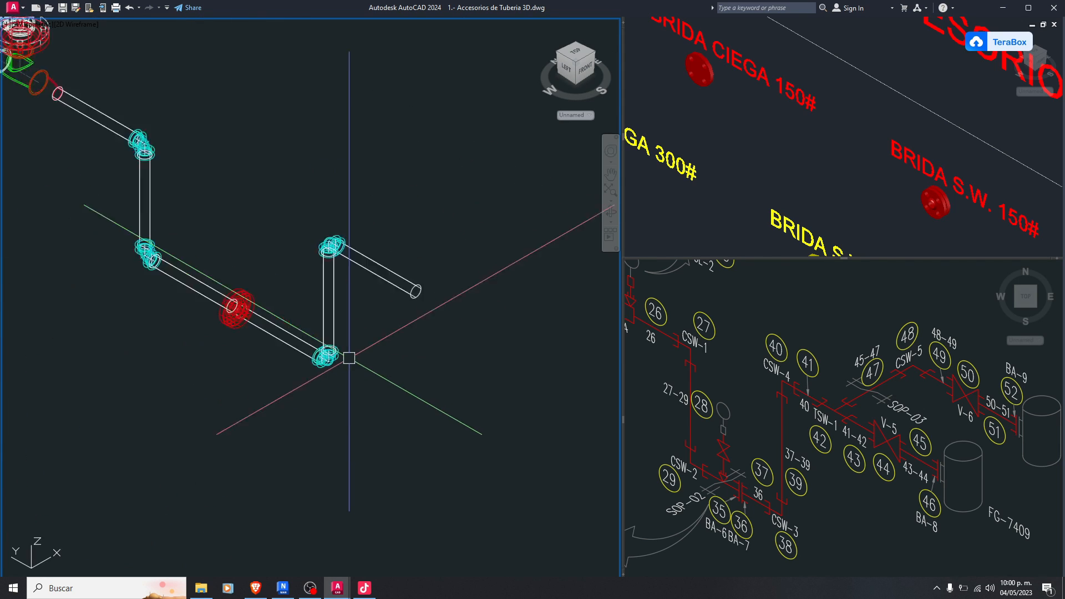
# Apply the Realistic visual style to the piping model and view it from a lower angle
pyautogui.write('sha')
pyautogui.press('Return')
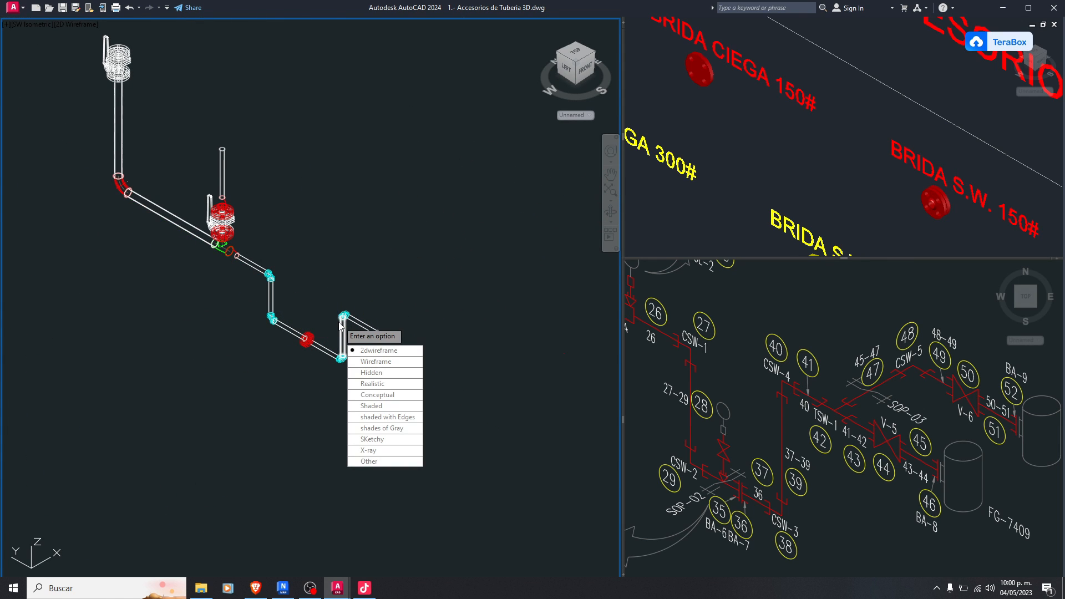
pyautogui.write('r')
pyautogui.press('Return')
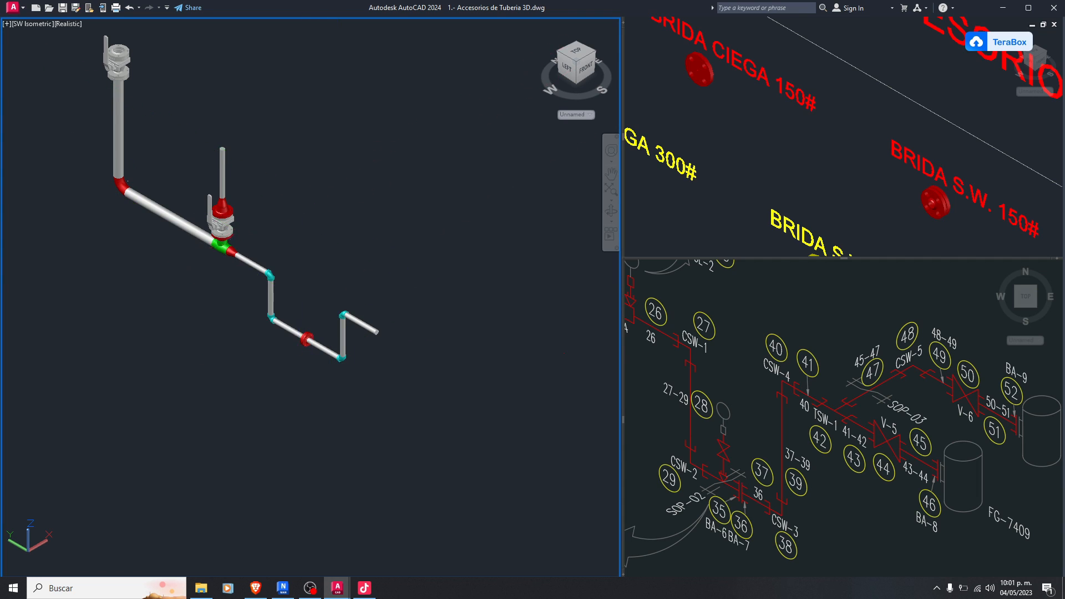
pyautogui.moveTo(306, 208); pyautogui.dragTo(336, 258, button='middle')
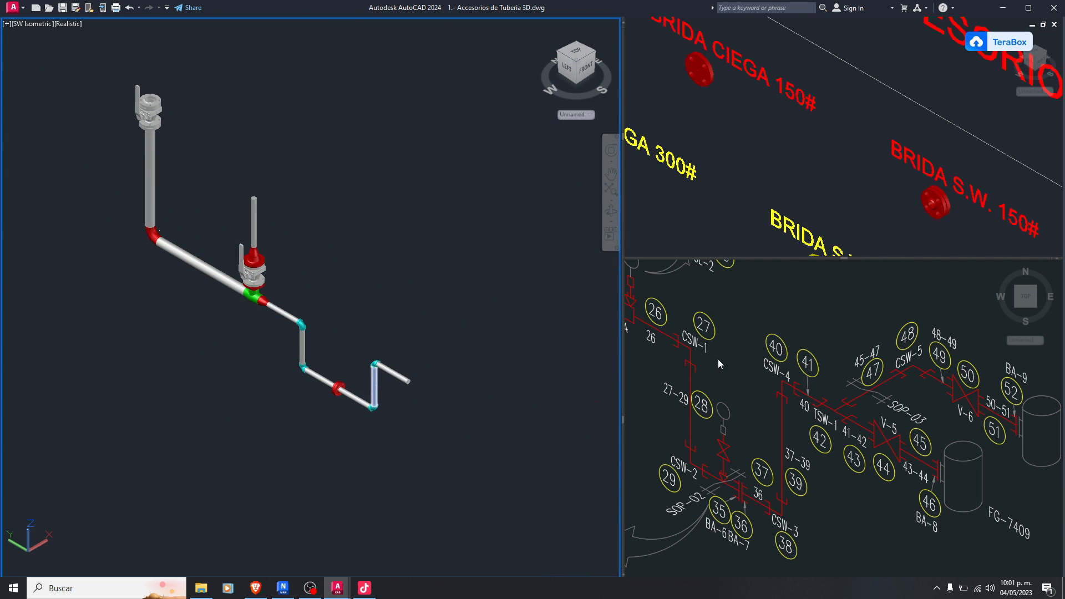
pyautogui.keyDown('shift'); pyautogui.moveTo(366, 332); pyautogui.dragTo(382, 286, button='middle'); pyautogui.keyUp('shift')
# Examine tee TSW-1 with its branches towards V-5 and CSW-5 on the isometric drawing and compare them with the model's free pipe end
pyautogui.click(828, 423)
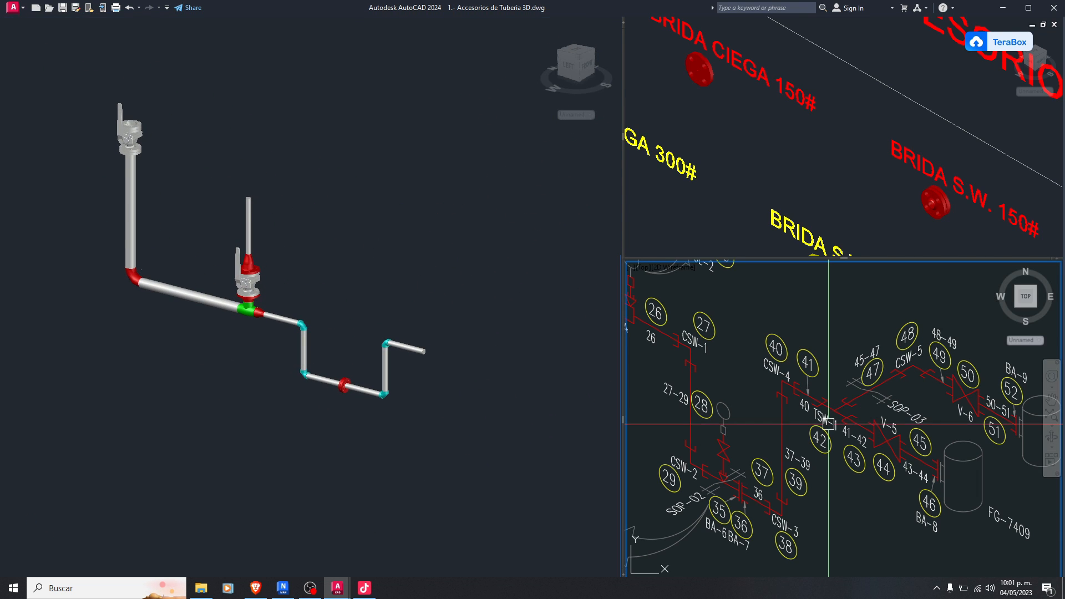
pyautogui.scroll(3, 721, 486)
pyautogui.scroll(-3, 815, 503)
pyautogui.scroll(6, 799, 389)
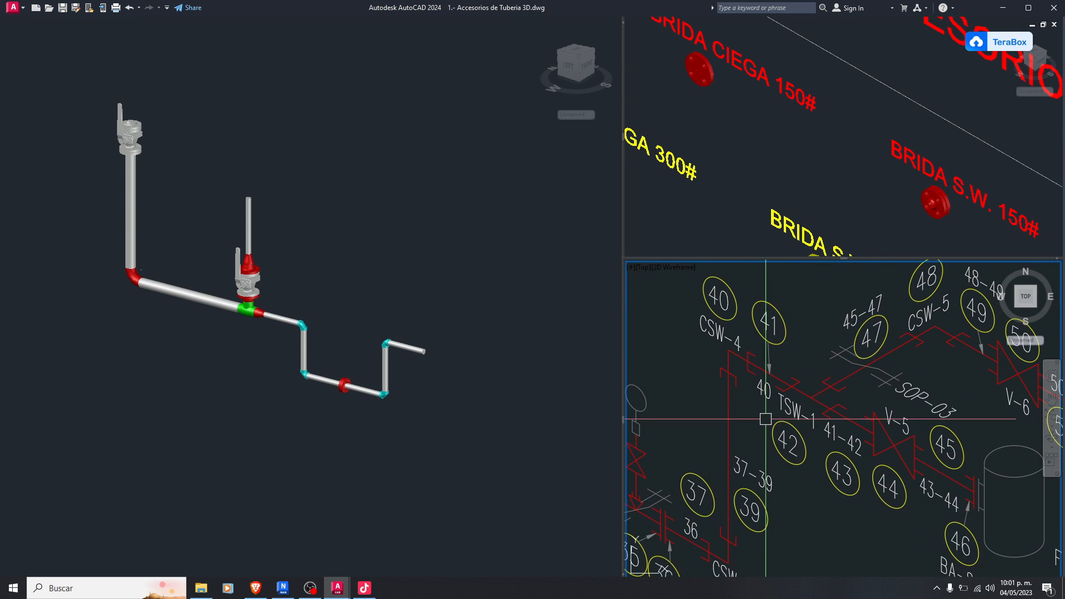
pyautogui.scroll(-5, 810, 403)
pyautogui.scroll(2, 808, 410)
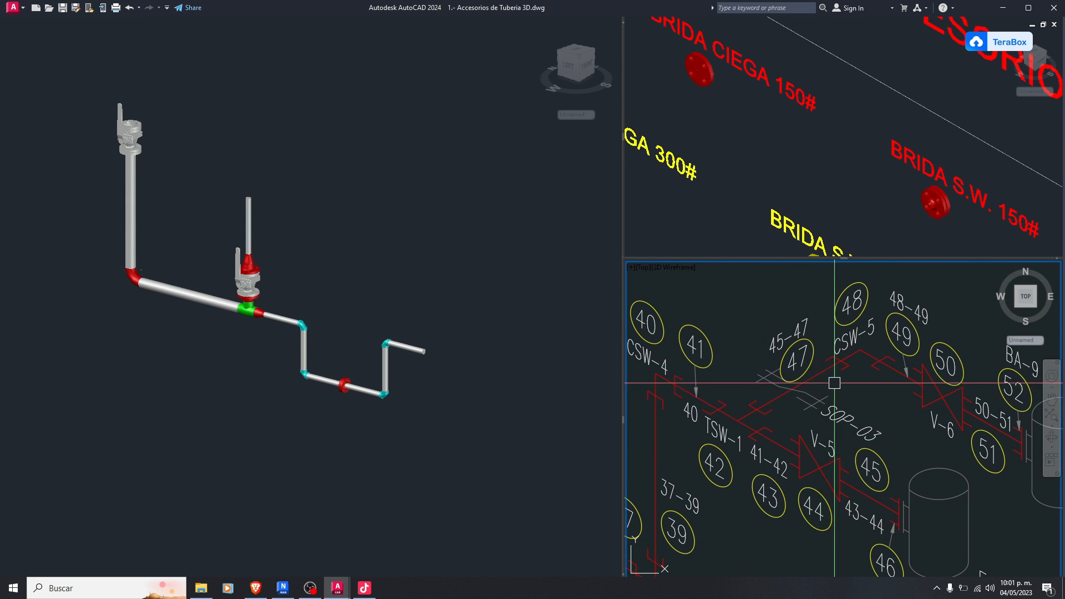
pyautogui.scroll(4, 743, 418)
pyautogui.click(568, 402)
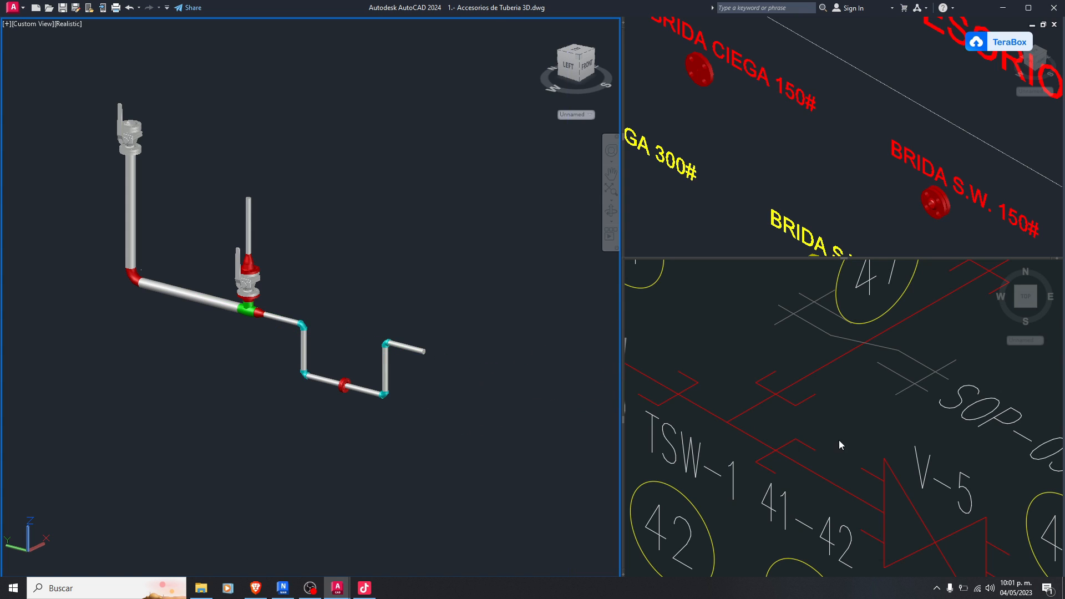
pyautogui.scroll(-3, 755, 430)
pyautogui.scroll(2, 392, 348)
pyautogui.scroll(2, 523, 371)
pyautogui.keyDown('shift'); pyautogui.moveTo(523, 370); pyautogui.dragTo(477, 388, button='middle'); pyautogui.keyUp('shift')
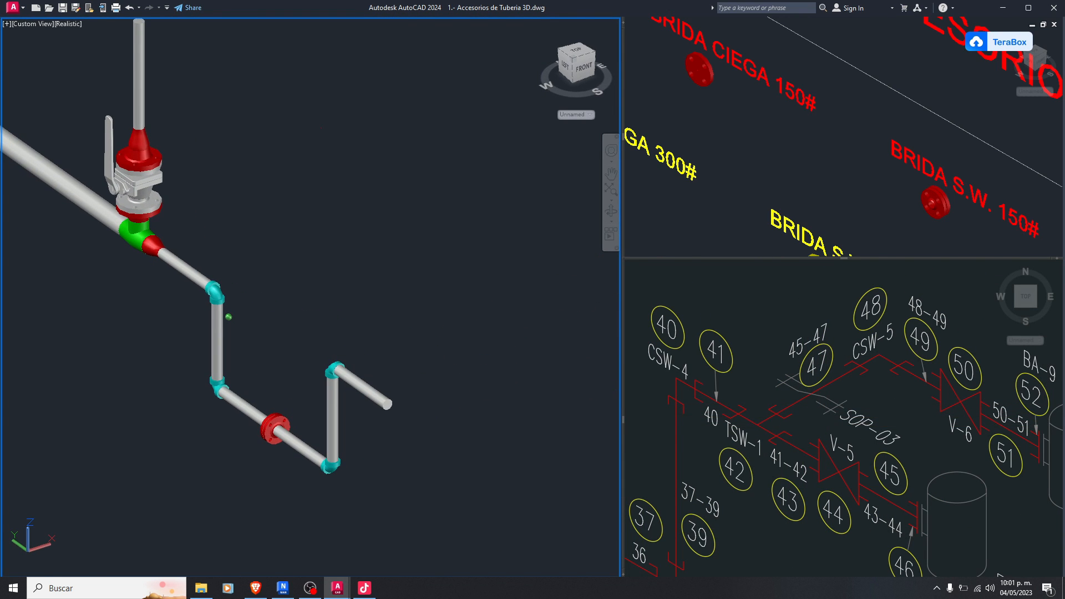
# Try to copy the TEE RECTA S.W. fitting from the fittings library into the piping model
pyautogui.click(780, 131)
pyautogui.scroll(-3, 780, 130)
pyautogui.moveTo(780, 174); pyautogui.dragTo(891, 105, button='middle')
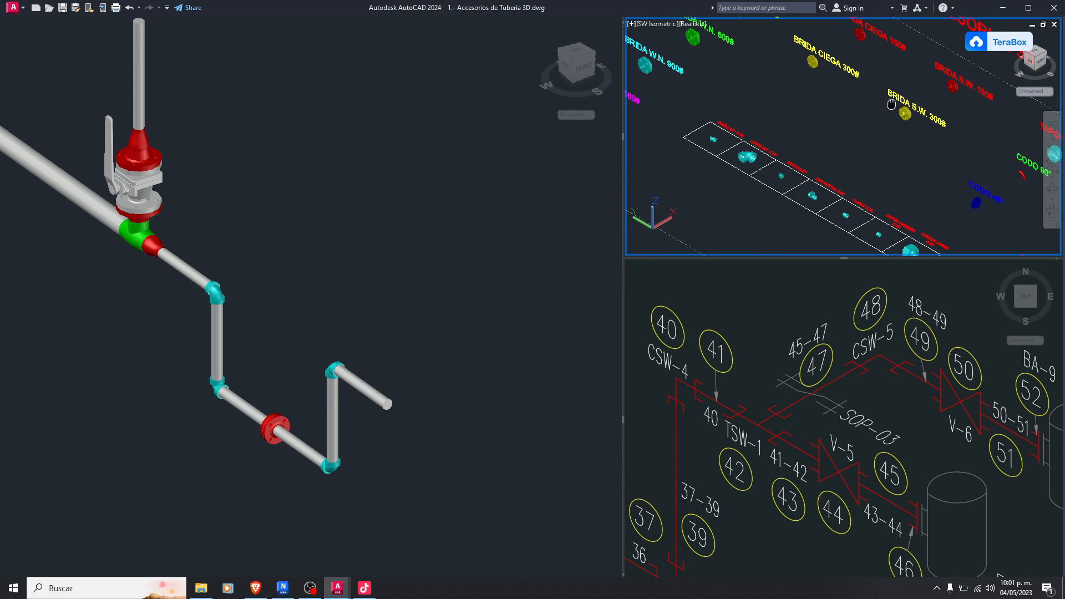
pyautogui.moveTo(815, 184); pyautogui.dragTo(804, 76, button='middle')
pyautogui.scroll(8, 797, 148)
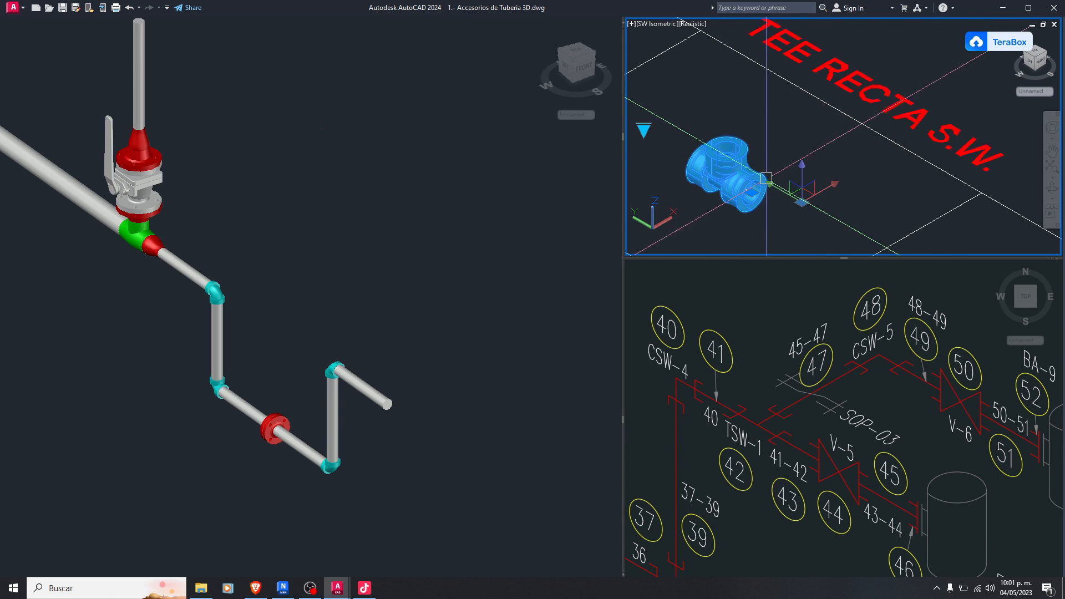
pyautogui.click(557, 281)
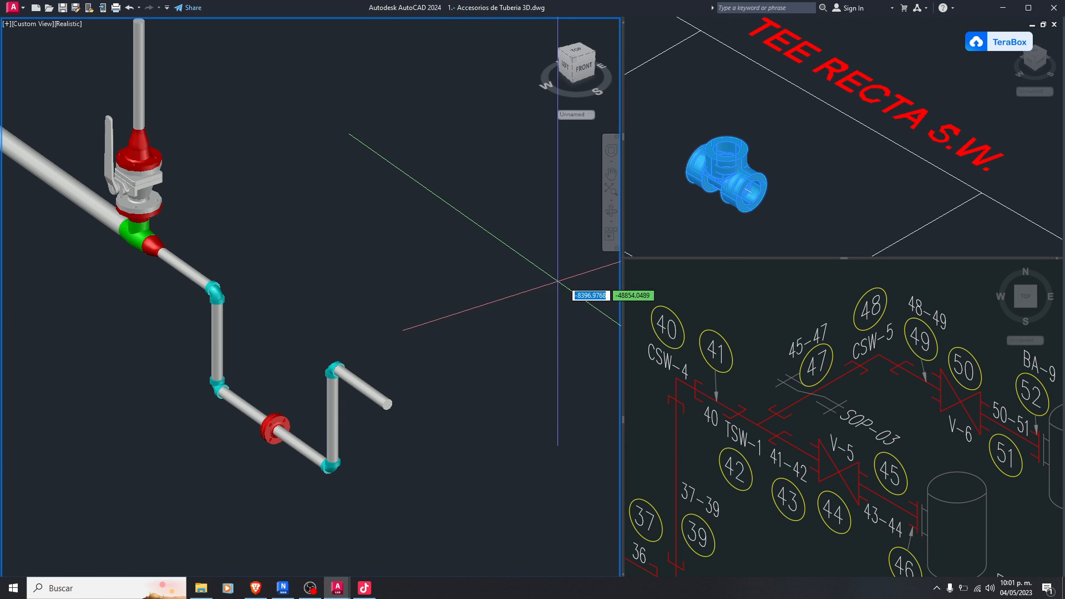
pyautogui.scroll(-5, 484, 317)
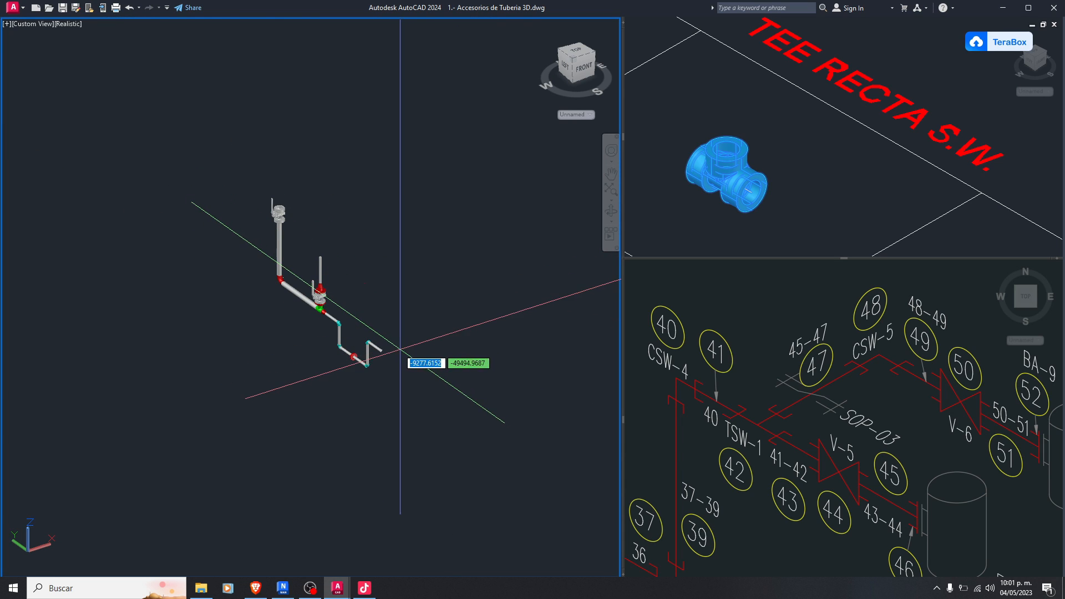
pyautogui.press('Escape')
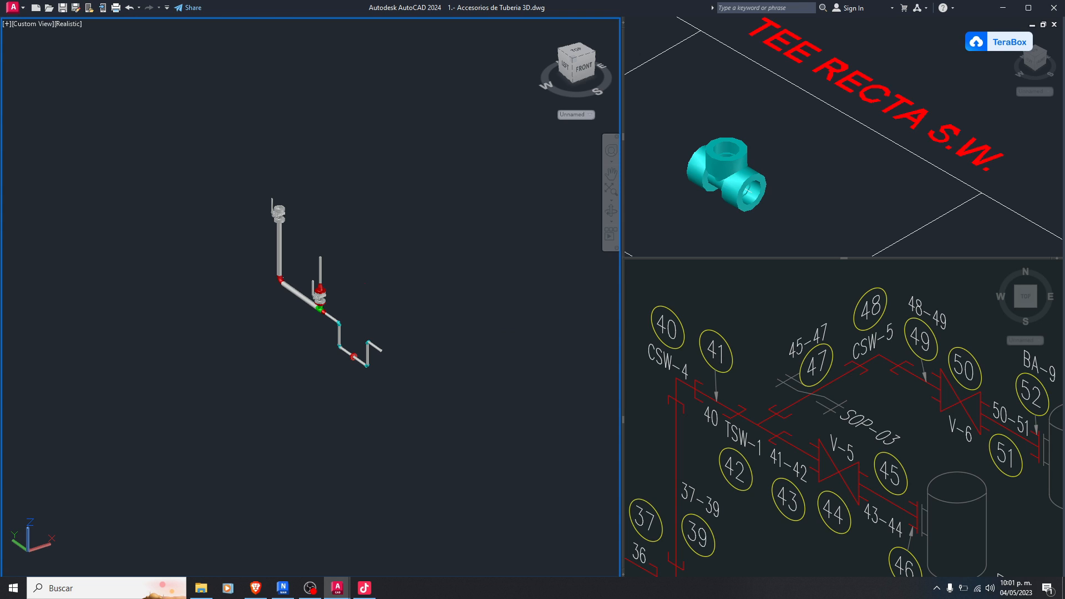
# Copy the TEE RECTA S.W. fitting from the fittings library into free space near the model's open pipe end
pyautogui.click(694, 168)
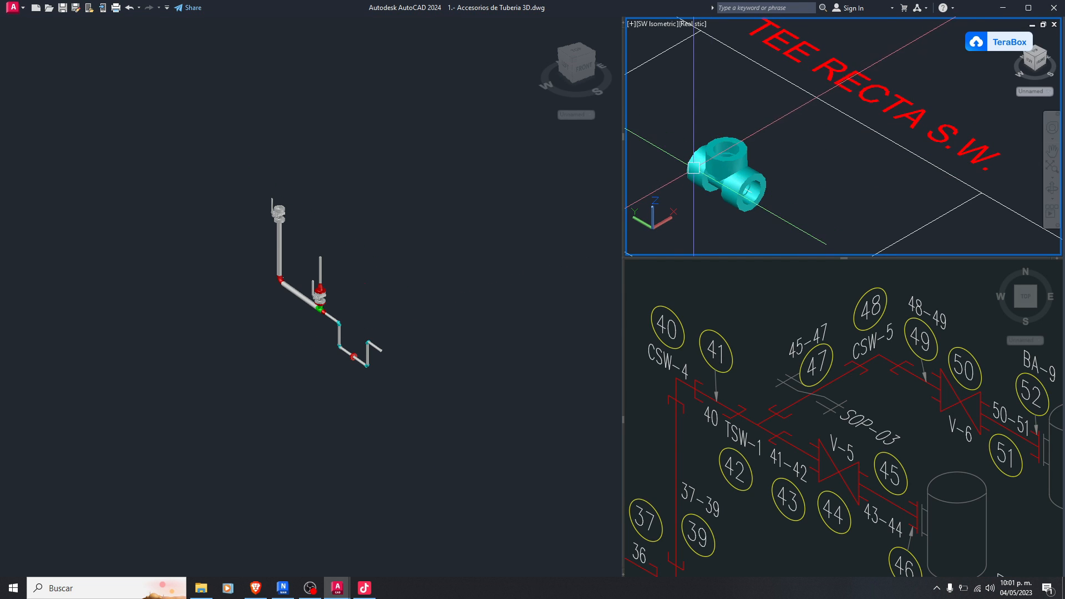
pyautogui.rightClick(677, 137)
pyautogui.press('Escape')
pyautogui.scroll(2, 820, 161)
pyautogui.scroll(-4, 804, 168)
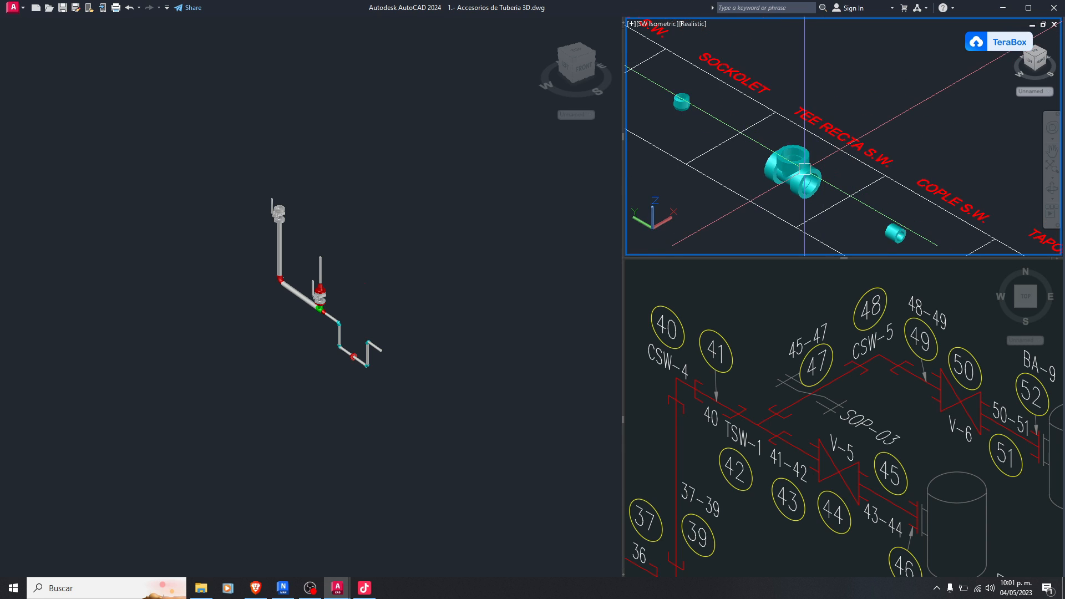
pyautogui.click(643, 238)
pyautogui.click(523, 257)
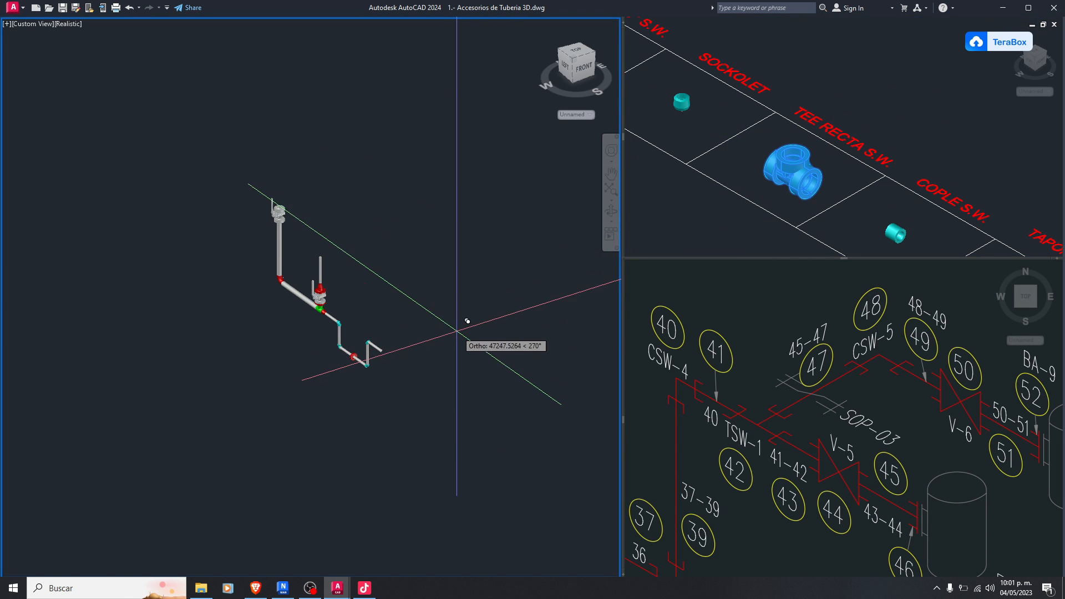
pyautogui.scroll(10, 394, 346)
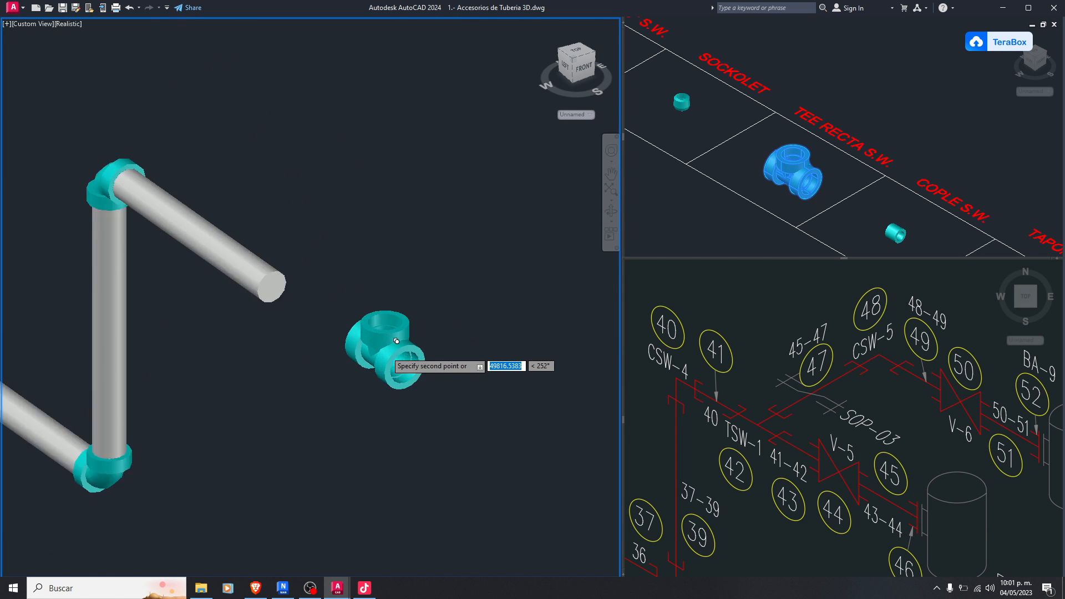
pyautogui.scroll(1, 368, 329)
pyautogui.click(369, 328)
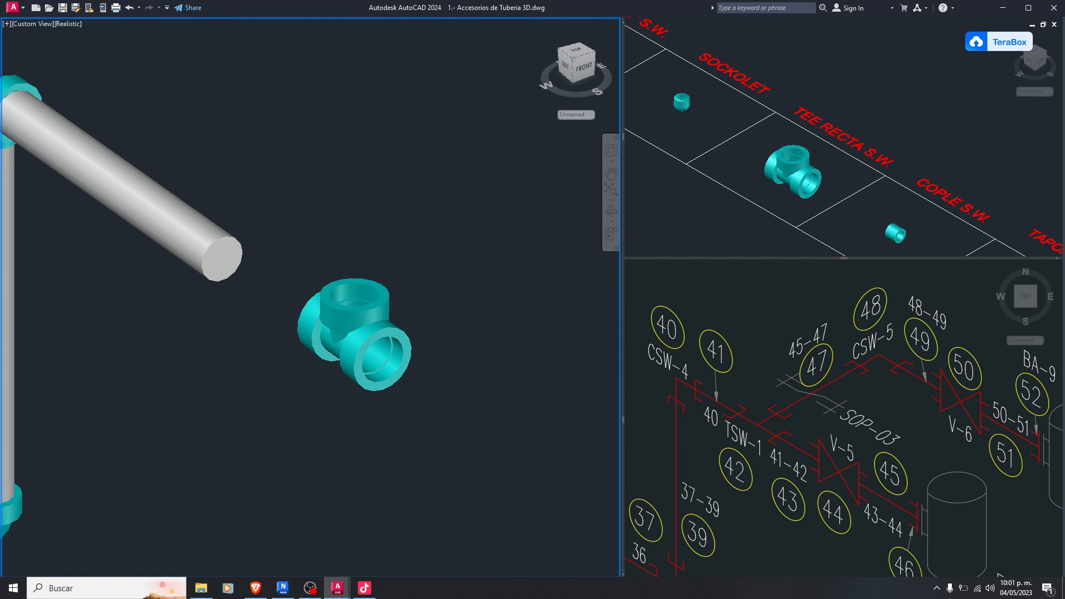
pyautogui.scroll(-7, 403, 323)
pyautogui.scroll(8, 383, 310)
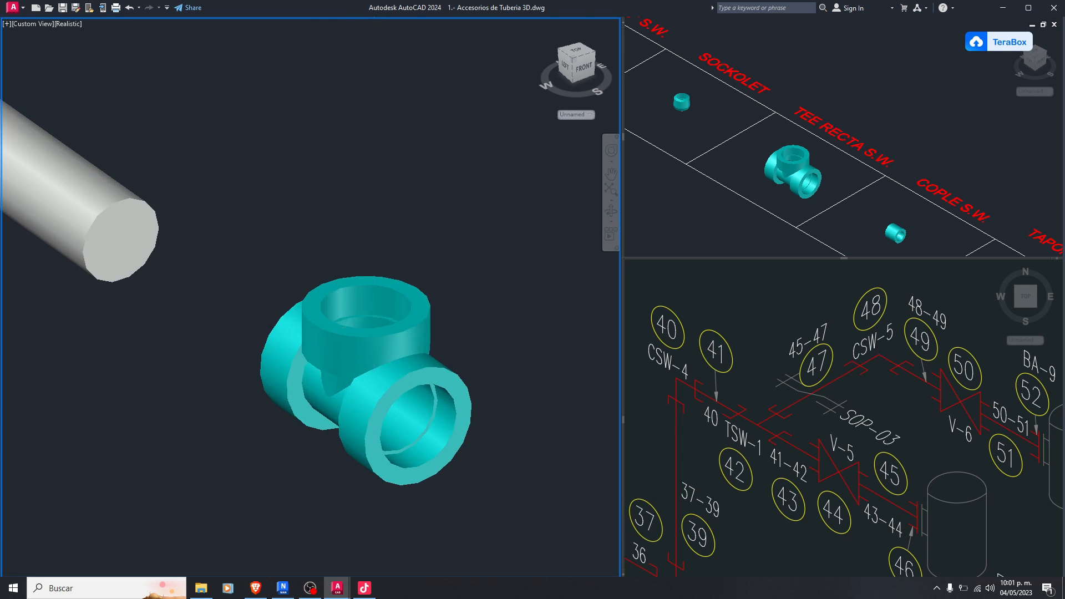
# Rotate the copied tee in 3D about its run axis so its branch lies horizontally, matching TSW-1 on the isometric drawing
pyautogui.click(936, 478)
pyautogui.scroll(4, 815, 433)
pyautogui.scroll(-4, 821, 429)
pyautogui.hotkey('ctrl', 'r')
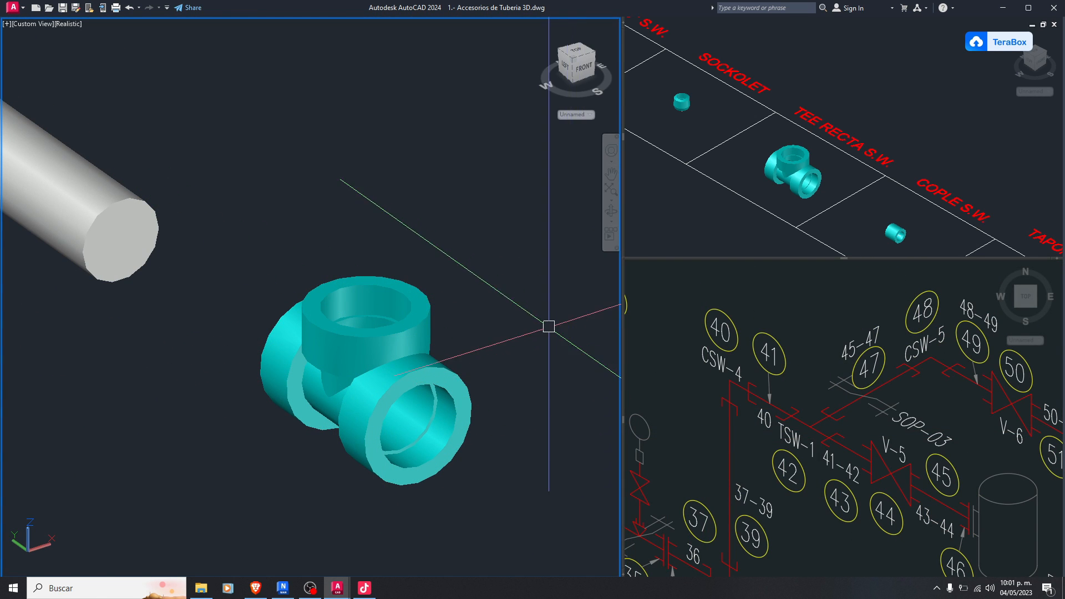
pyautogui.write('3')
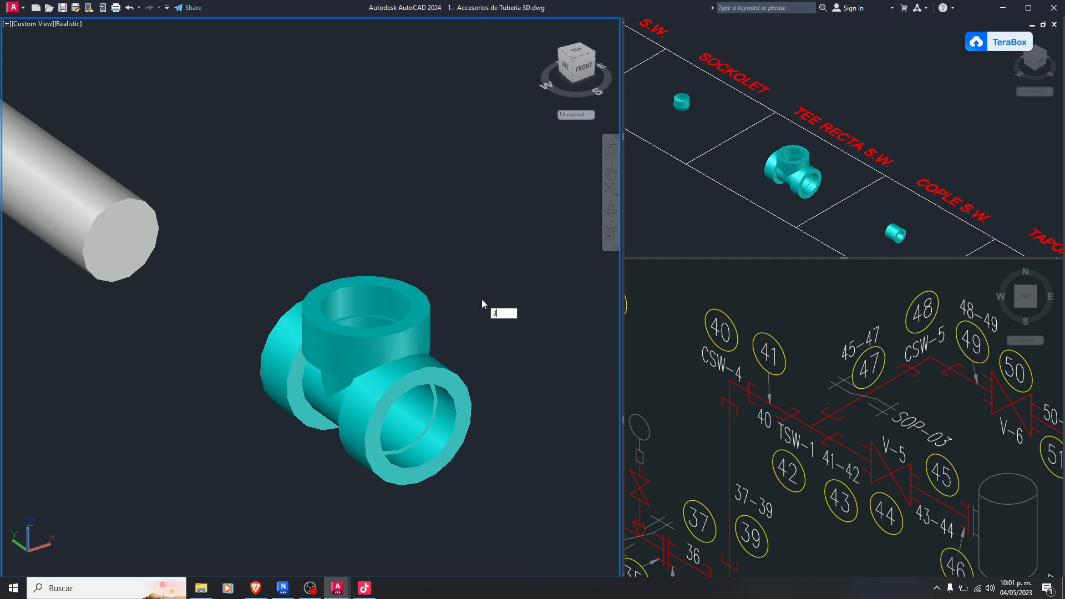
pyautogui.write('r')
pyautogui.press('Return')
pyautogui.click(418, 330)
pyautogui.press('Return')
pyautogui.click(438, 383)
pyautogui.click(471, 383)
pyautogui.scroll(-2, 482, 378)
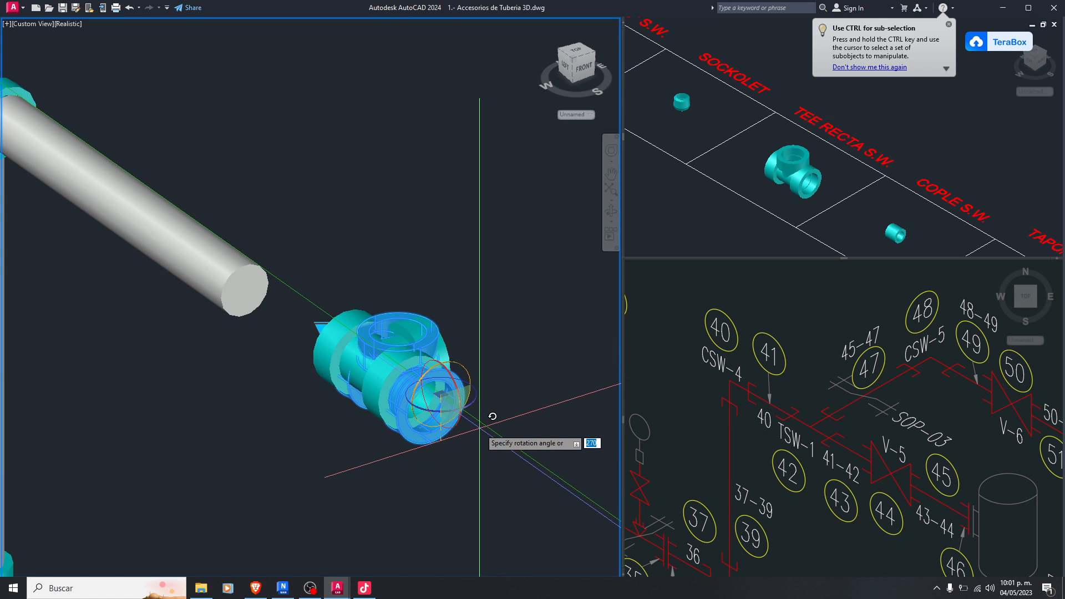
pyautogui.click(475, 439)
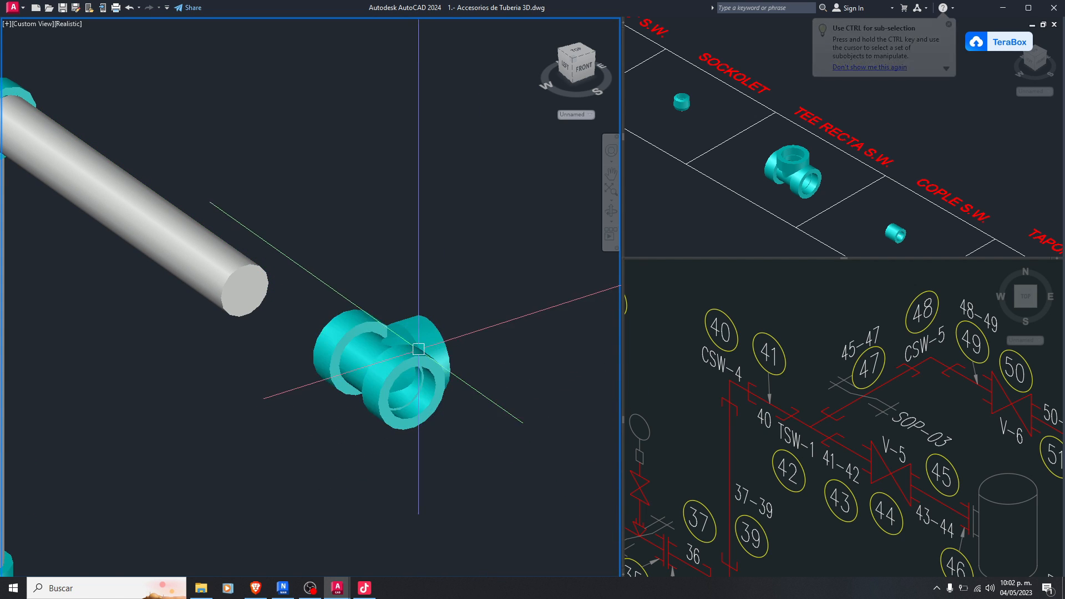
# Apply the 2D Wireframe visual style to the piping model viewport
pyautogui.scroll(2, 392, 327)
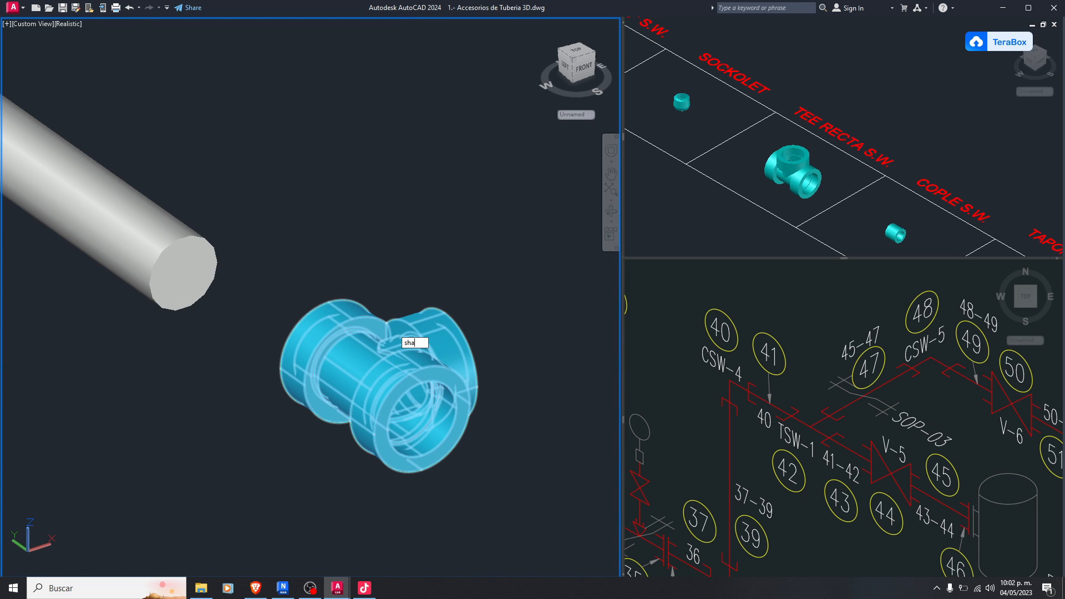
pyautogui.press('Return')
pyautogui.click(433, 356)
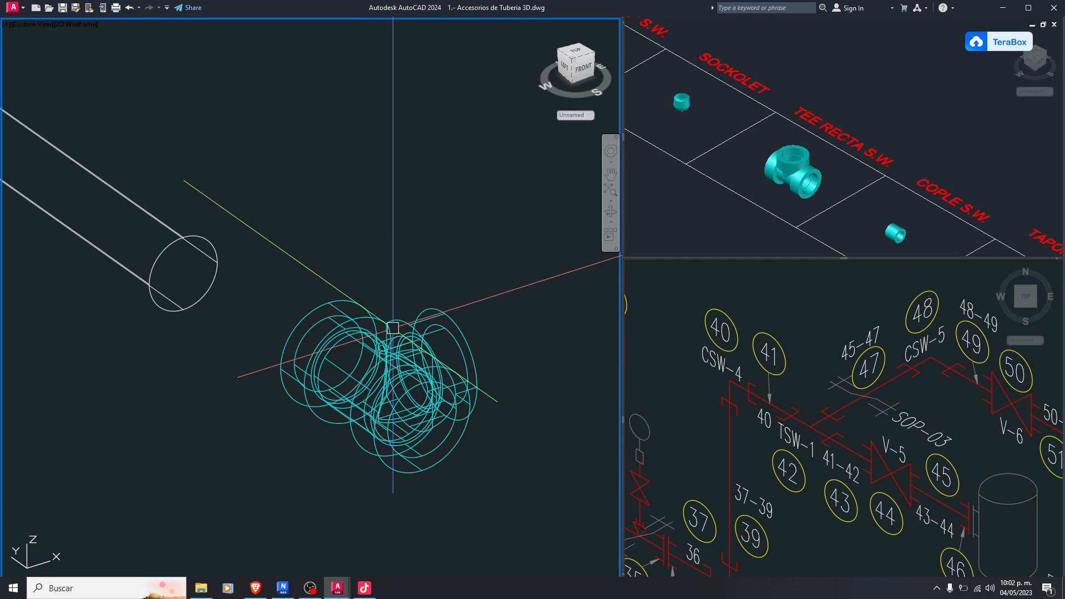
pyautogui.scroll(4, 311, 444)
pyautogui.write('m')
pyautogui.press('Return')
pyautogui.scroll(-6, 344, 237)
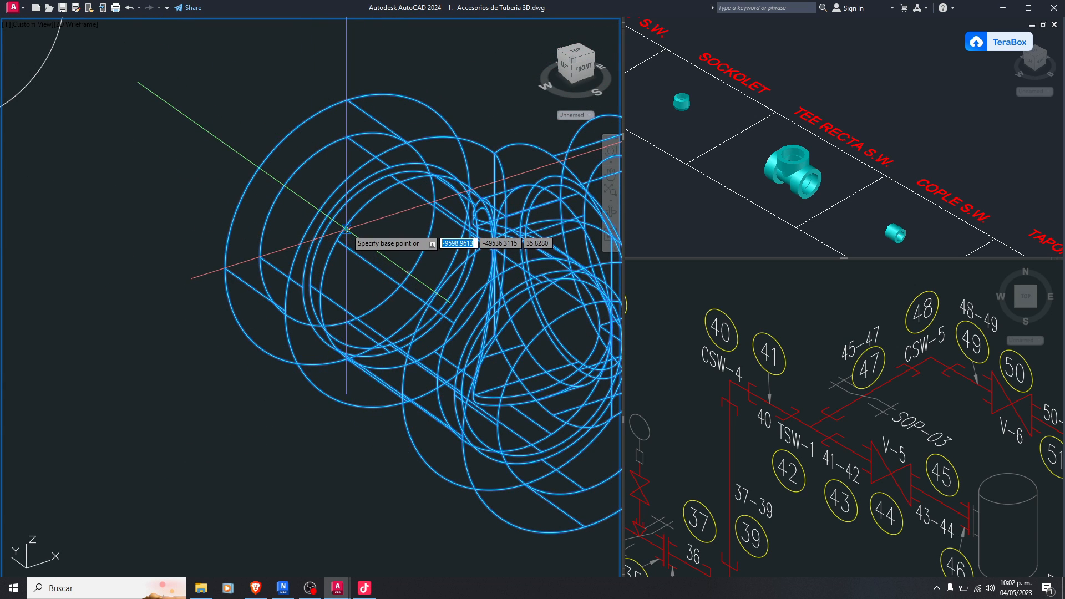
# Move the tee by the centre of its run opening onto the centre of the upper horizontal pipe's free end
pyautogui.keyDown('shift'); pyautogui.moveTo(325, 247); pyautogui.dragTo(549, 212, button='middle'); pyautogui.keyUp('shift')
pyautogui.scroll(3, 302, 179)
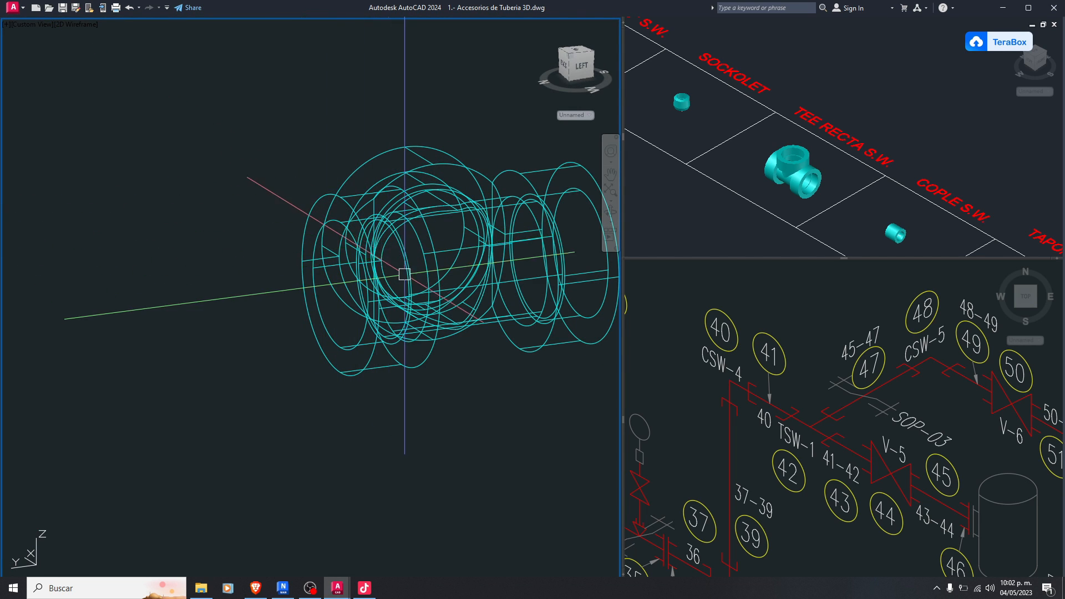
pyautogui.keyDown('shift'); pyautogui.moveTo(399, 269); pyautogui.dragTo(466, 259, button='middle'); pyautogui.keyUp('shift')
pyautogui.scroll(3, 287, 102)
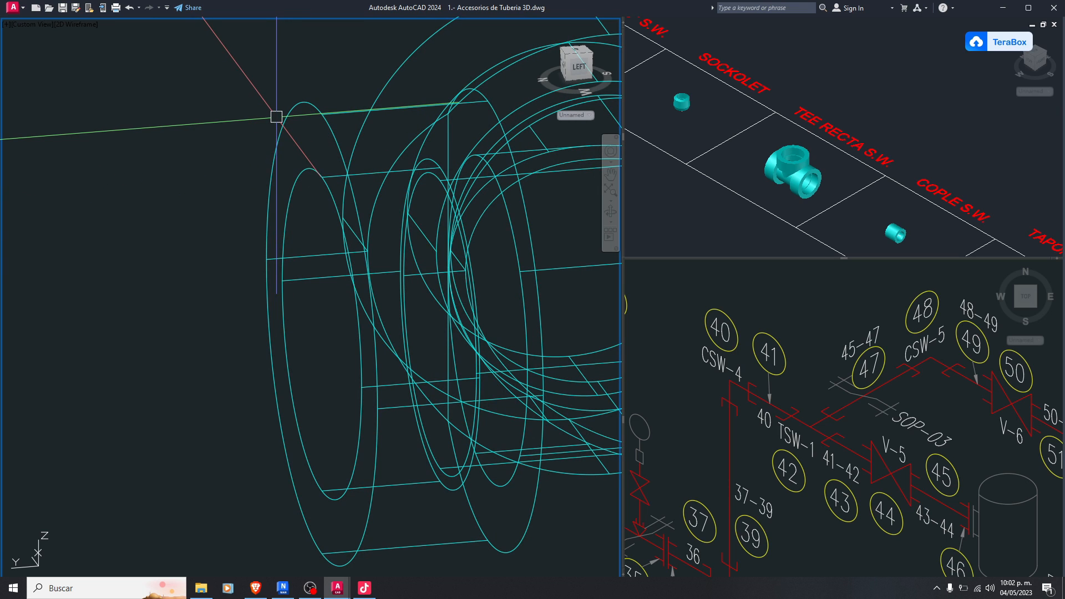
pyautogui.scroll(-2, 268, 123)
pyautogui.write('m')
pyautogui.press('Return')
pyautogui.click(325, 318)
pyautogui.scroll(-1, 381, 284)
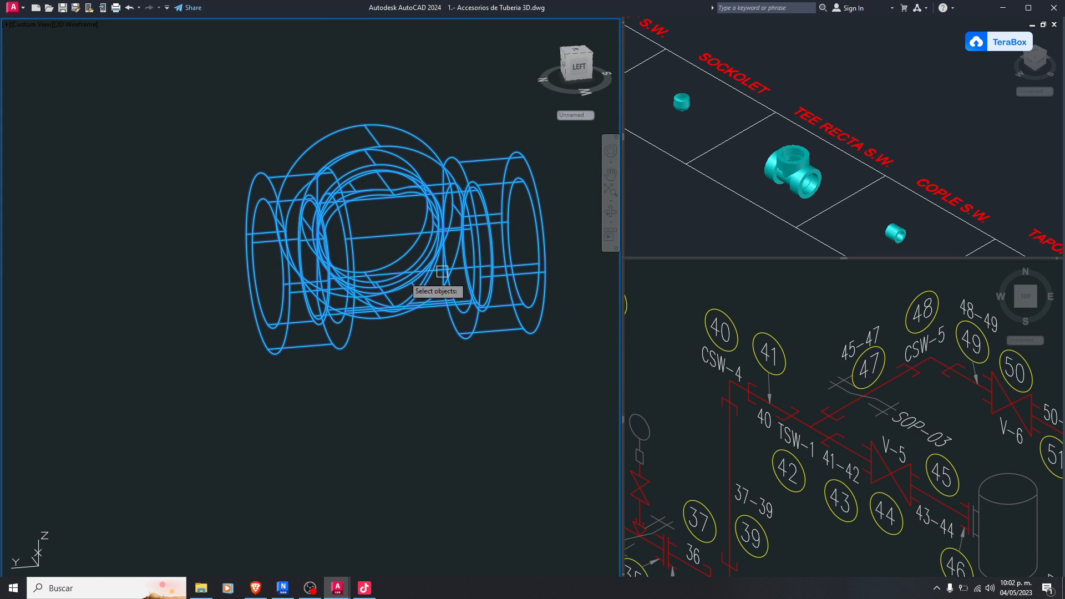
pyautogui.scroll(3, 283, 272)
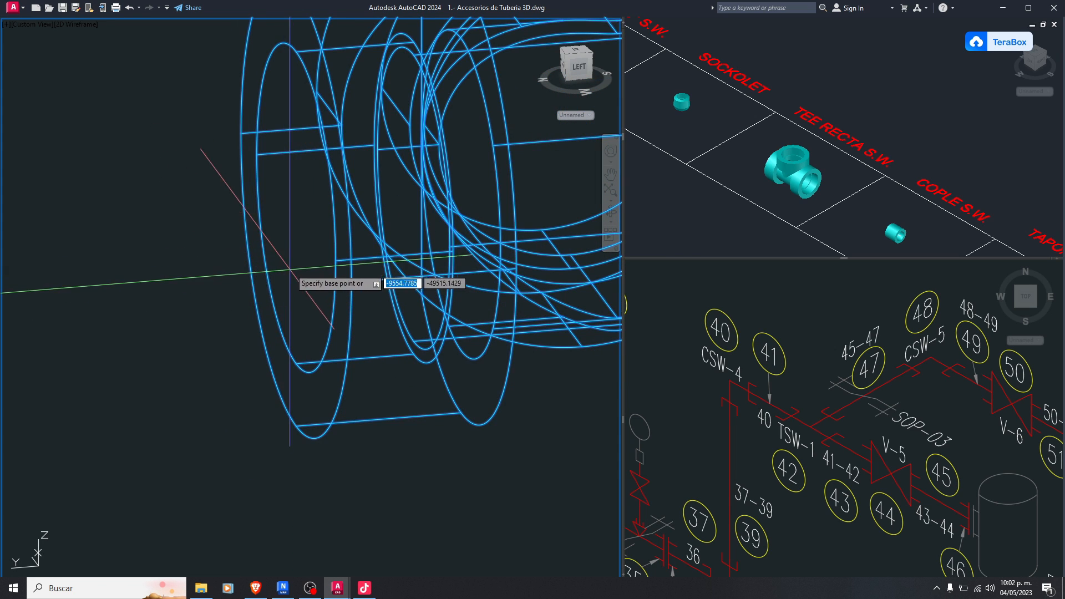
pyautogui.scroll(-3, 338, 267)
pyautogui.scroll(2, 314, 271)
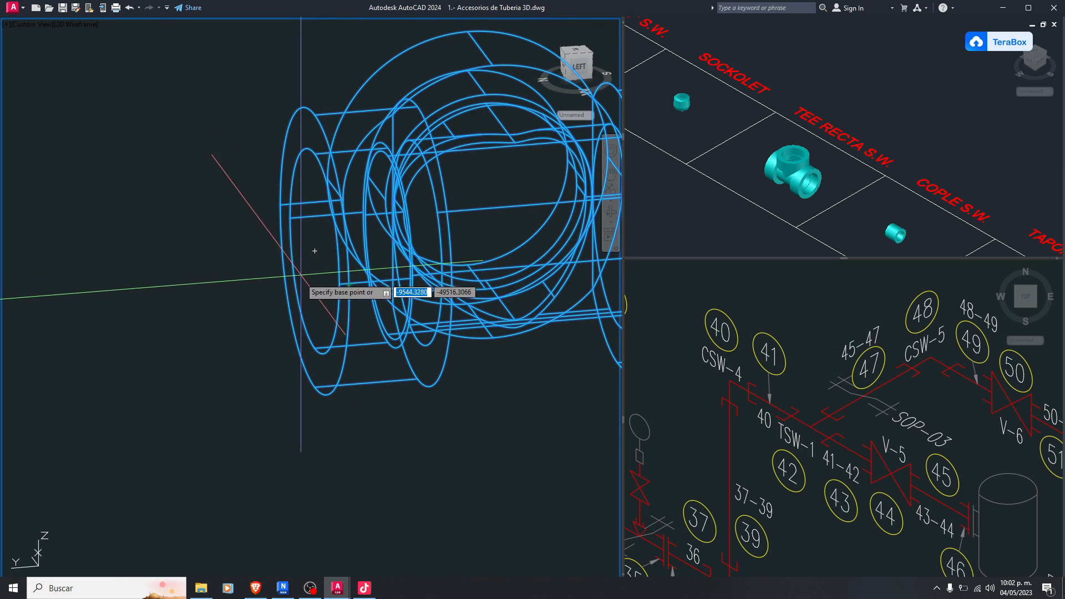
pyautogui.scroll(2, 310, 261)
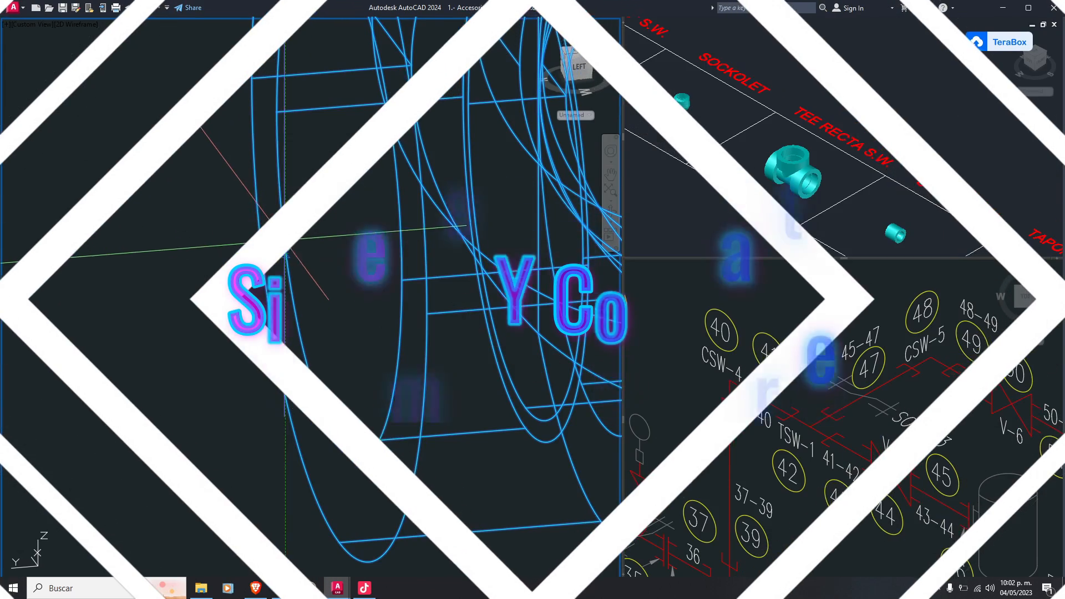
pyautogui.keyDown('shift'); pyautogui.rightClick(284, 243); pyautogui.keyUp('shift')
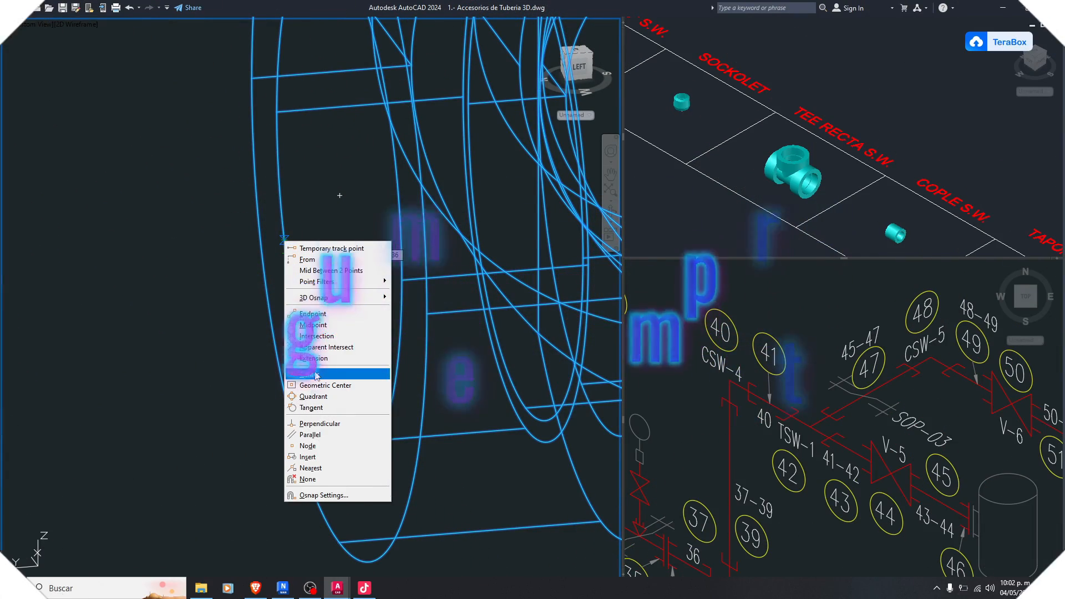
pyautogui.click(314, 371)
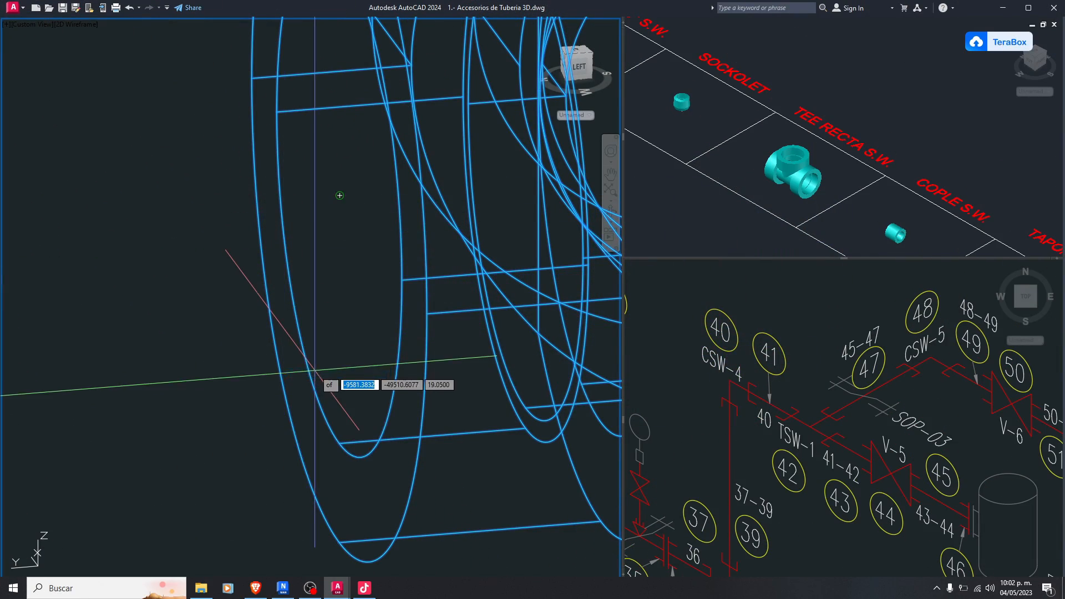
pyautogui.scroll(-3, 314, 371)
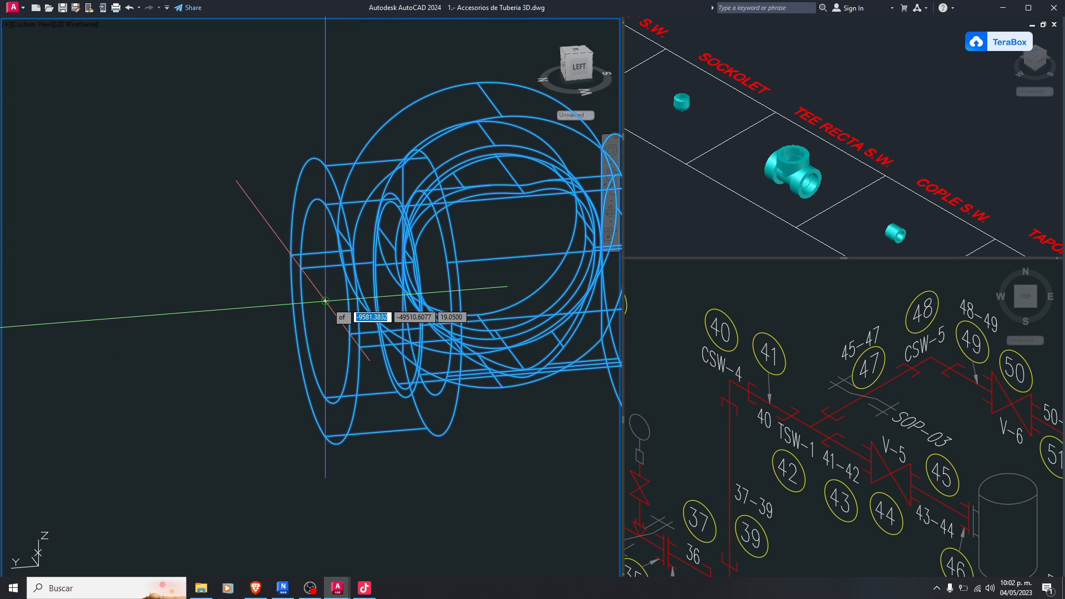
pyautogui.click(325, 301)
pyautogui.scroll(-6, 388, 283)
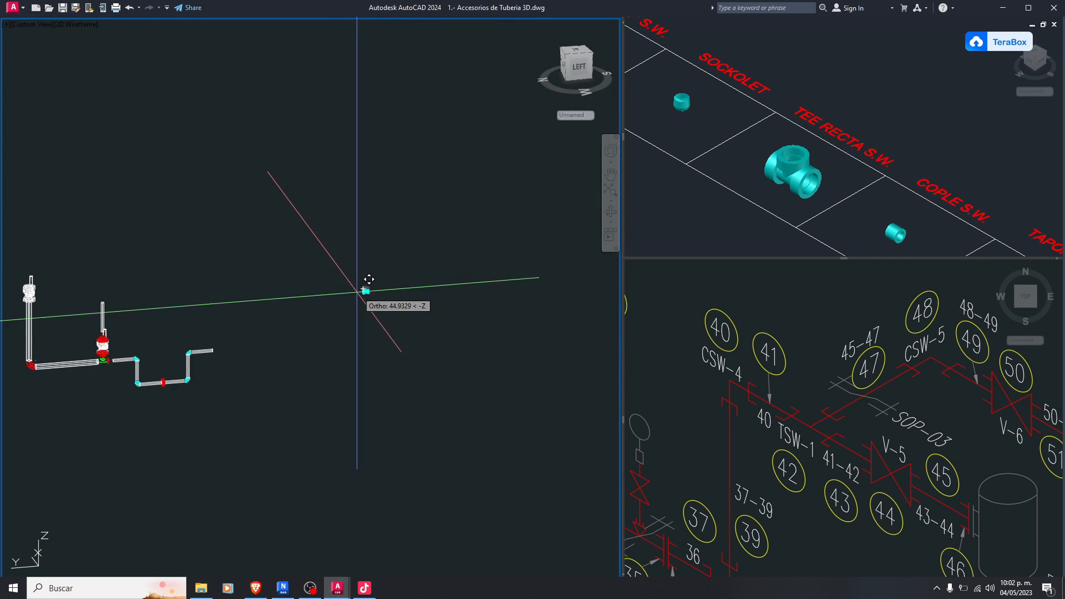
pyautogui.scroll(8, 264, 339)
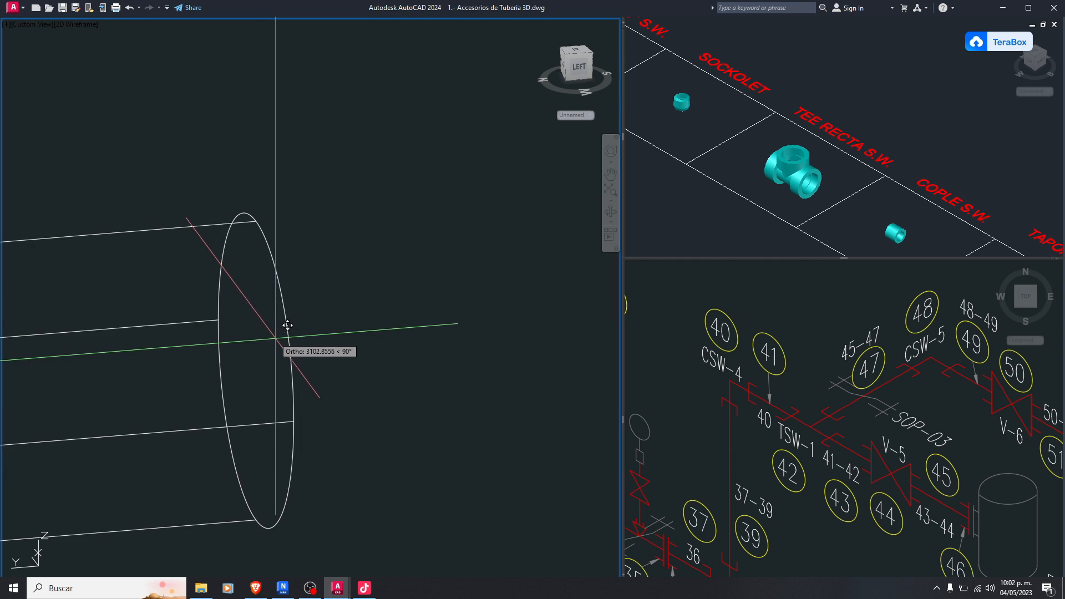
pyautogui.click(256, 369)
# Compare the placed tee and its branch direction with TSW-1 on the isometric drawing
pyautogui.scroll(-6, 332, 310)
pyautogui.keyDown('shift'); pyautogui.moveTo(314, 321); pyautogui.dragTo(220, 333, button='middle'); pyautogui.keyUp('shift')
pyautogui.scroll(-5, 288, 314)
pyautogui.keyDown('shift'); pyautogui.moveTo(304, 334); pyautogui.dragTo(280, 353, button='middle'); pyautogui.keyUp('shift')
pyautogui.click(779, 418)
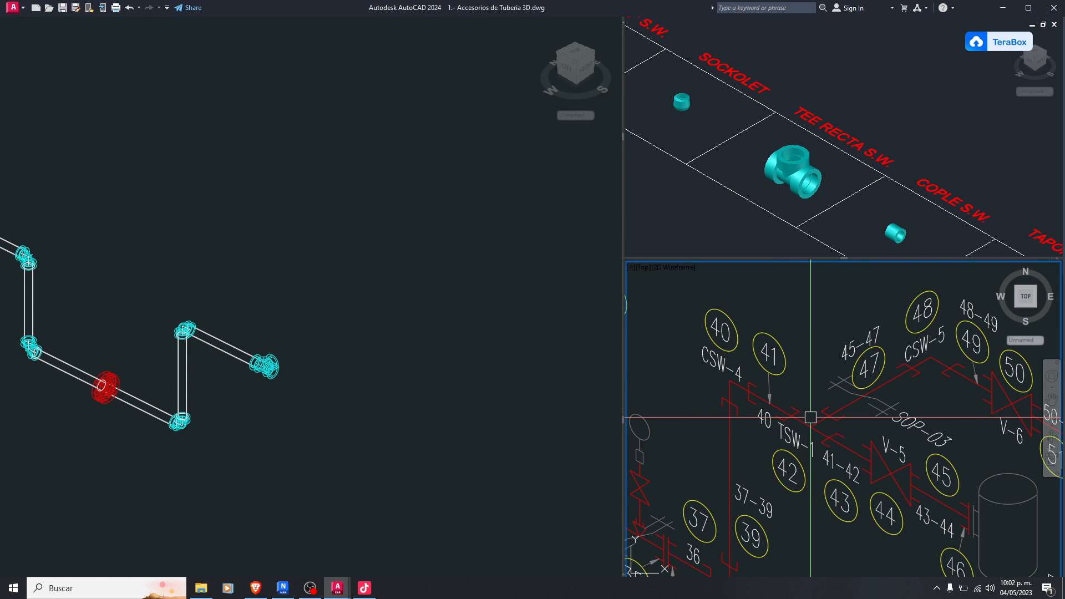
pyautogui.click(391, 344)
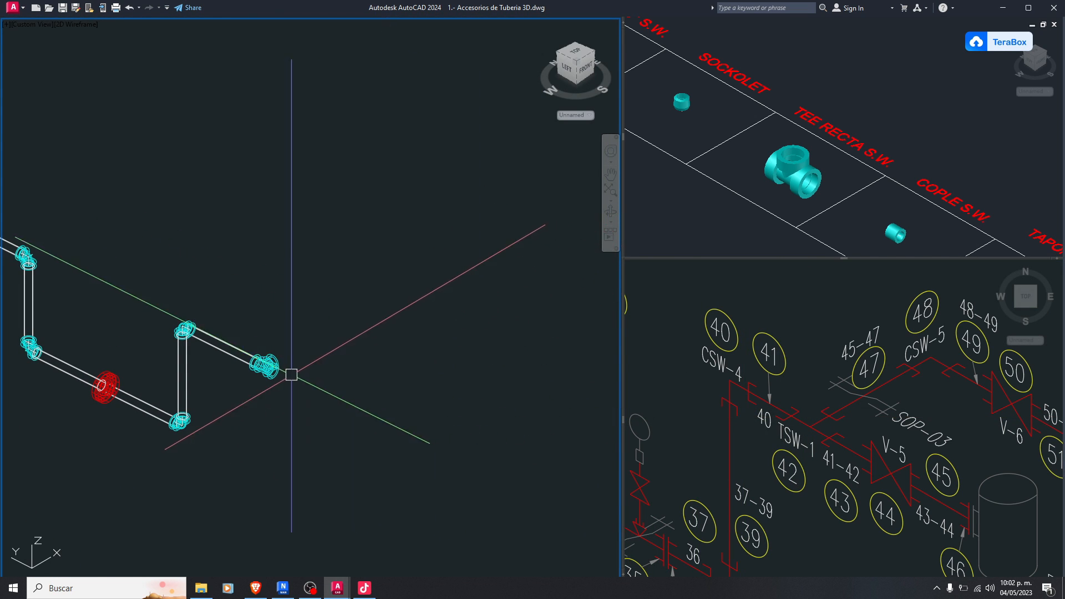
pyautogui.scroll(5, 294, 308)
pyautogui.scroll(-4, 294, 305)
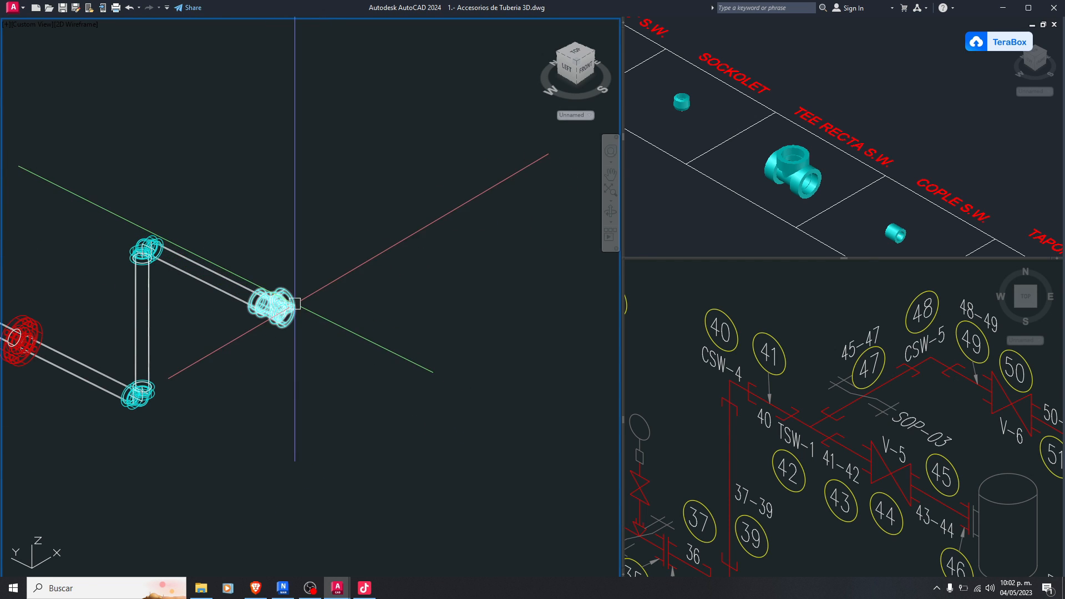
pyautogui.press('Escape')
# Copy the pipe entering the tee to the tee's opposite run opening, continuing the line towards V-5
pyautogui.scroll(2, 223, 258)
pyautogui.click(192, 294)
pyautogui.write('co')
pyautogui.press('Return')
pyautogui.click(184, 194)
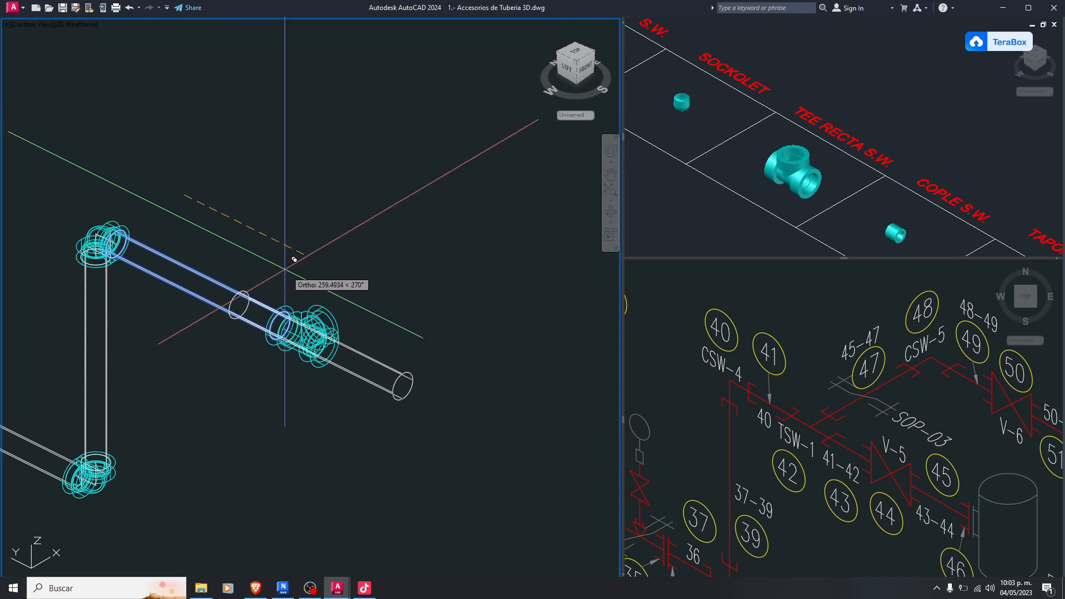
pyautogui.scroll(4, 311, 275)
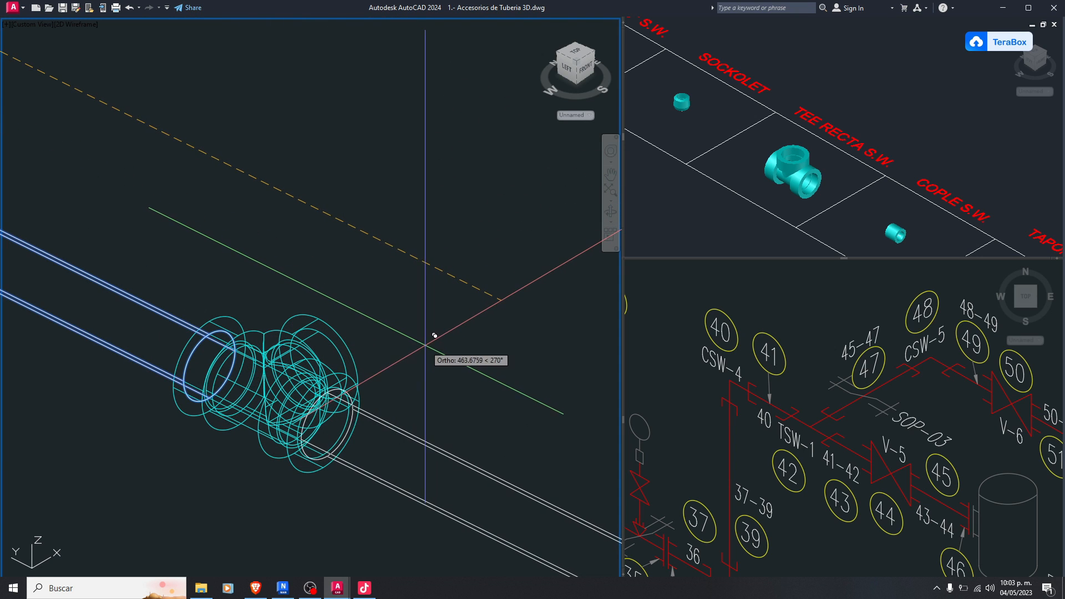
pyautogui.scroll(-2, 300, 324)
pyautogui.scroll(-3, 300, 327)
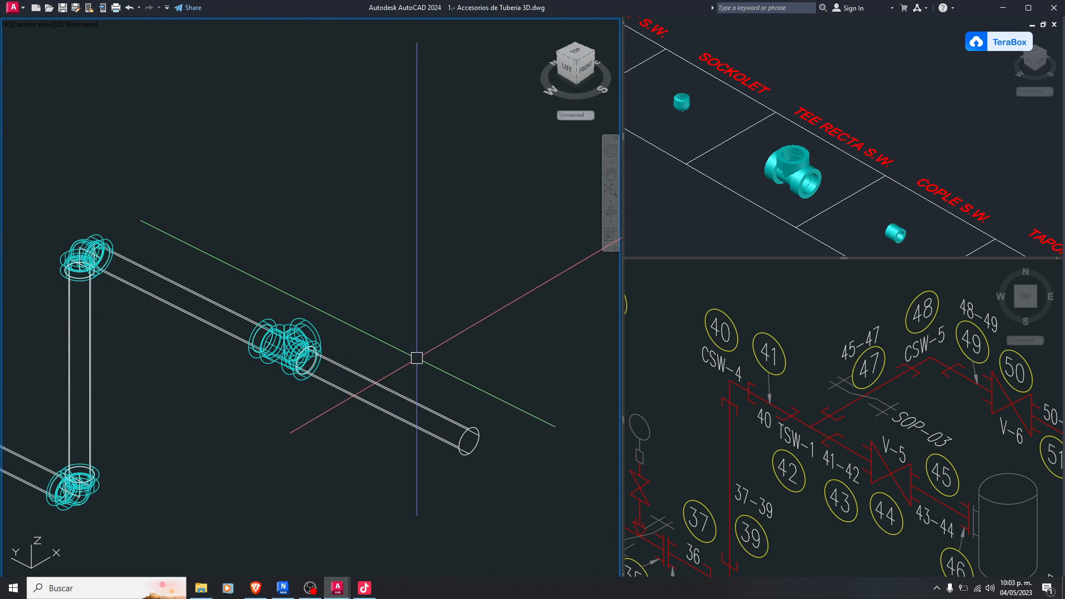
# Try placing another copy of the pipe beside the tee for branch run 45-47 towards CSW-5
pyautogui.scroll(4, 336, 399)
pyautogui.click(443, 325)
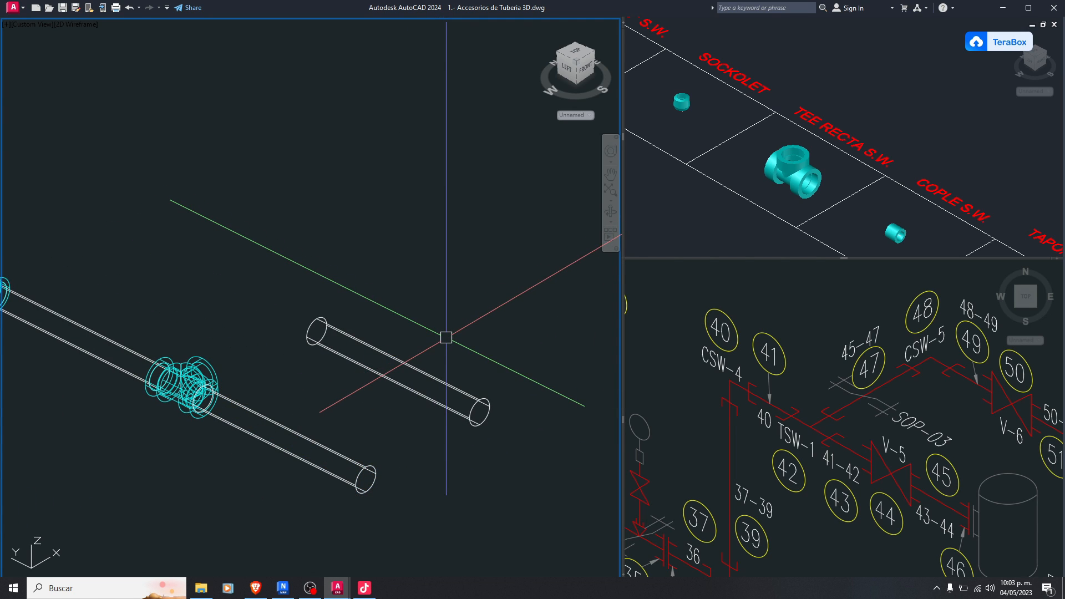
pyautogui.click(931, 367)
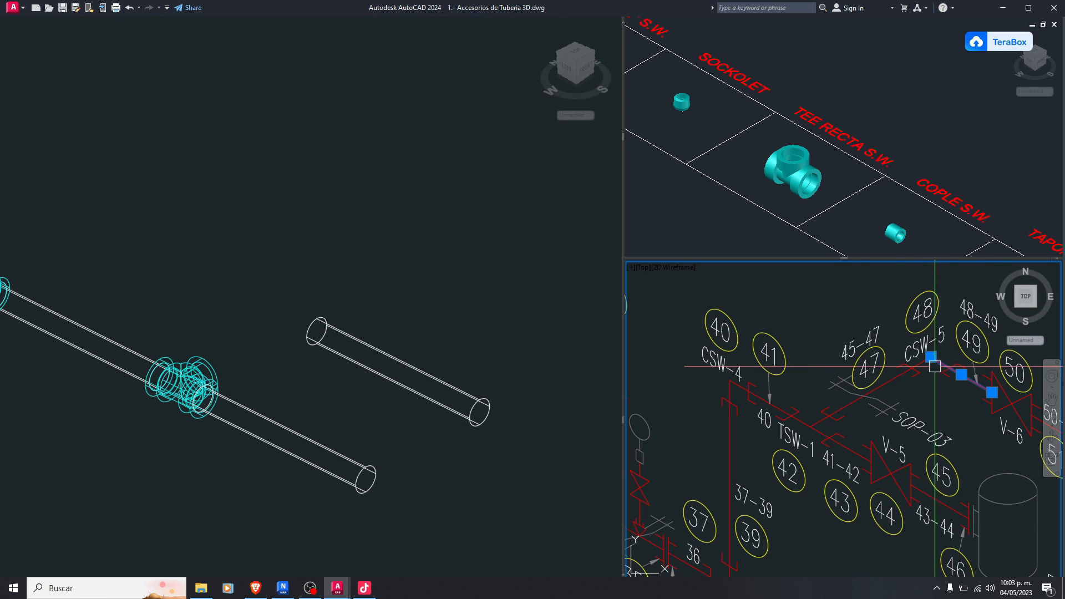
pyautogui.scroll(2, 936, 366)
pyautogui.click(505, 351)
pyautogui.scroll(-4, 428, 329)
pyautogui.scroll(2, 380, 333)
pyautogui.scroll(-2, 400, 317)
pyautogui.click(442, 306)
pyautogui.click(414, 347)
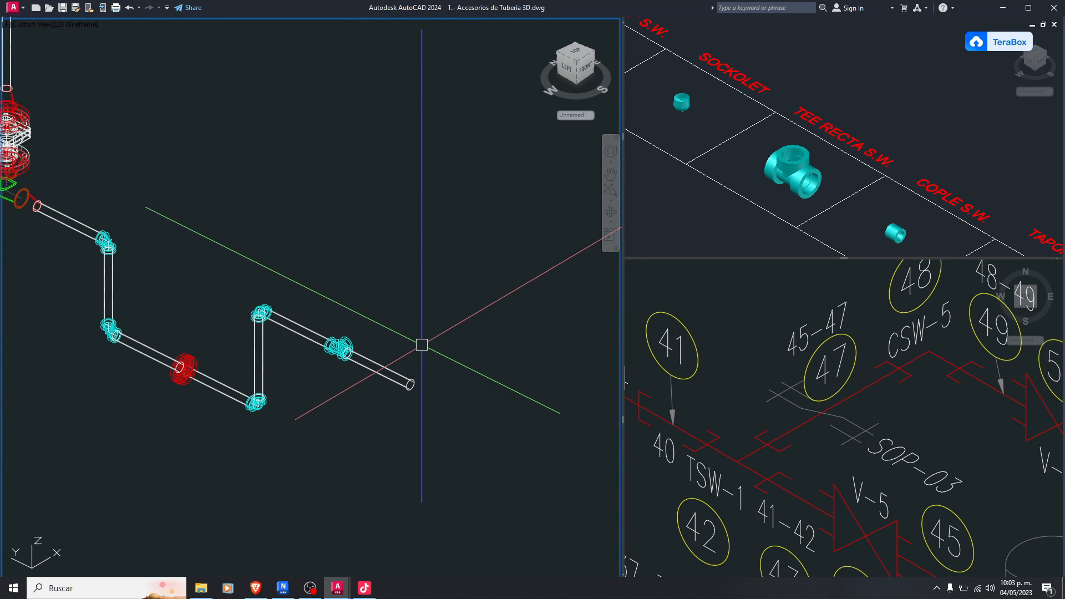
# Copy the vertical pipe 37-39 together with its upper elbow CSW-4 to free space away from the line
pyautogui.scroll(4, 265, 344)
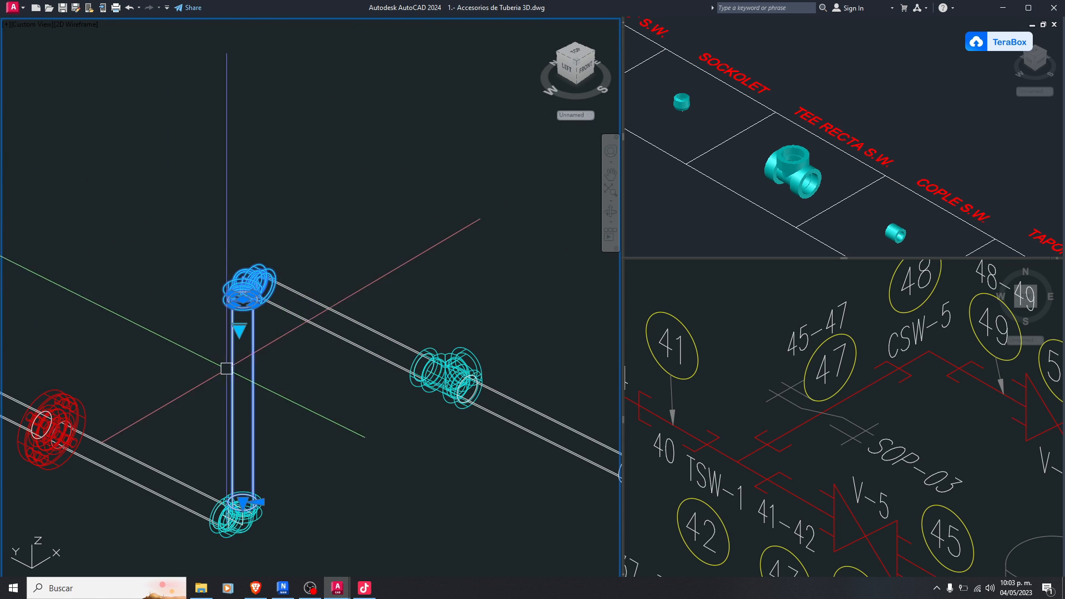
pyautogui.scroll(-4, 227, 368)
pyautogui.scroll(5, 360, 274)
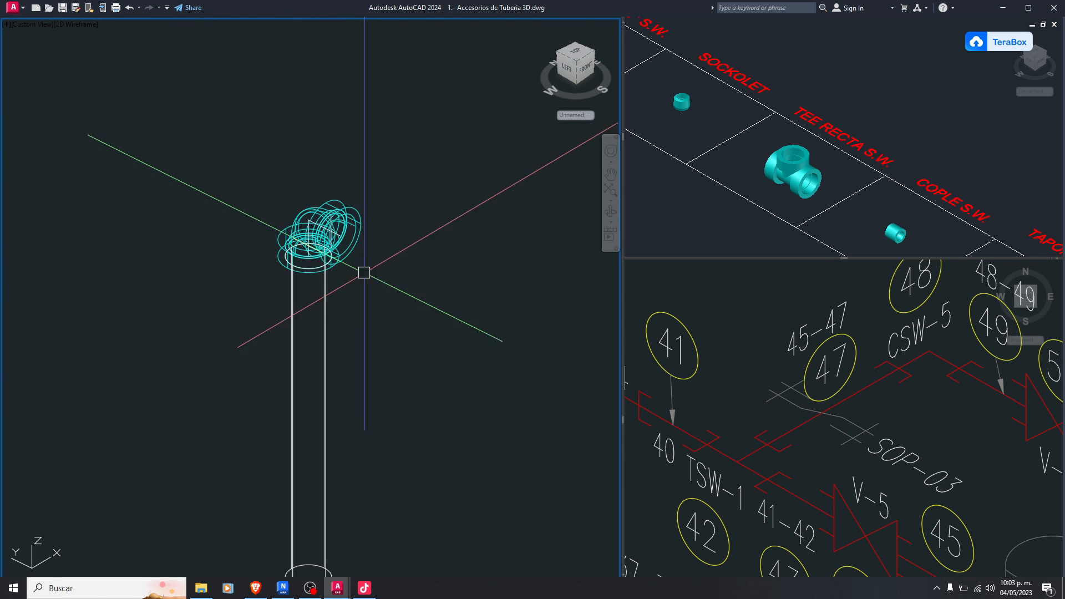
# Compare the copied vertical pipe and elbow with branch run 45-47 and elbow CSW-5 on the isometric drawing
pyautogui.scroll(-2, 328, 224)
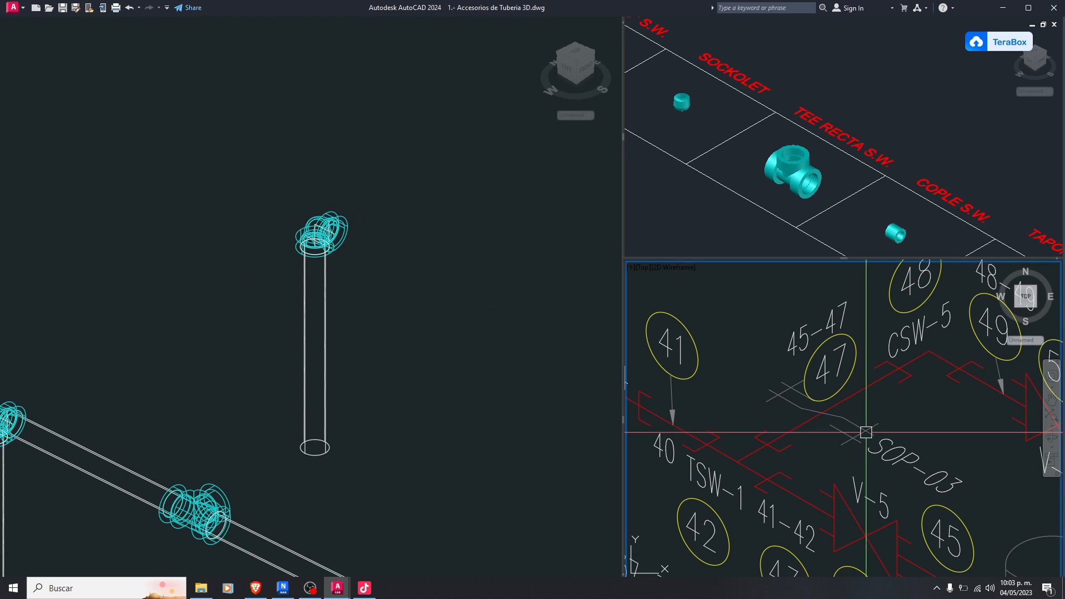
pyautogui.scroll(-4, 837, 422)
pyautogui.moveTo(267, 324); pyautogui.dragTo(368, 276, button='middle')
pyautogui.scroll(-2, 403, 263)
pyautogui.scroll(2, 445, 232)
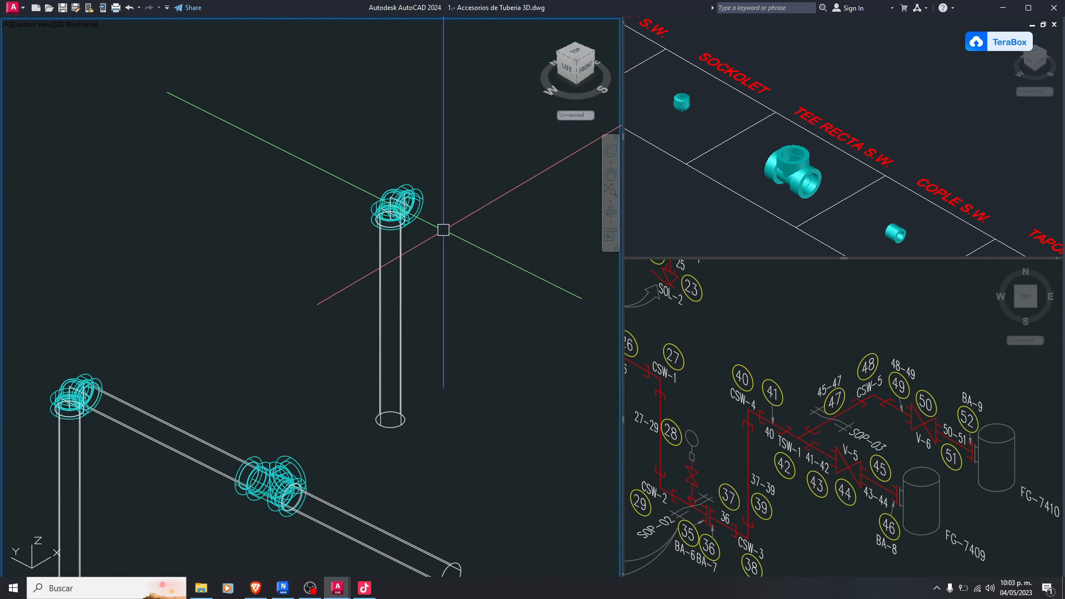
pyautogui.scroll(6, 410, 223)
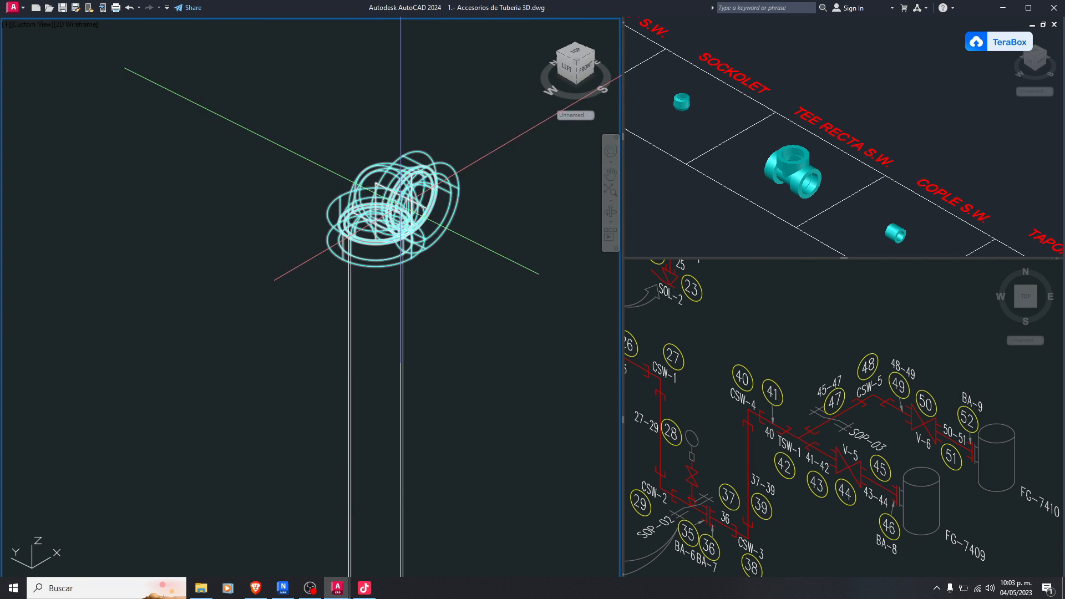
pyautogui.scroll(-5, 388, 288)
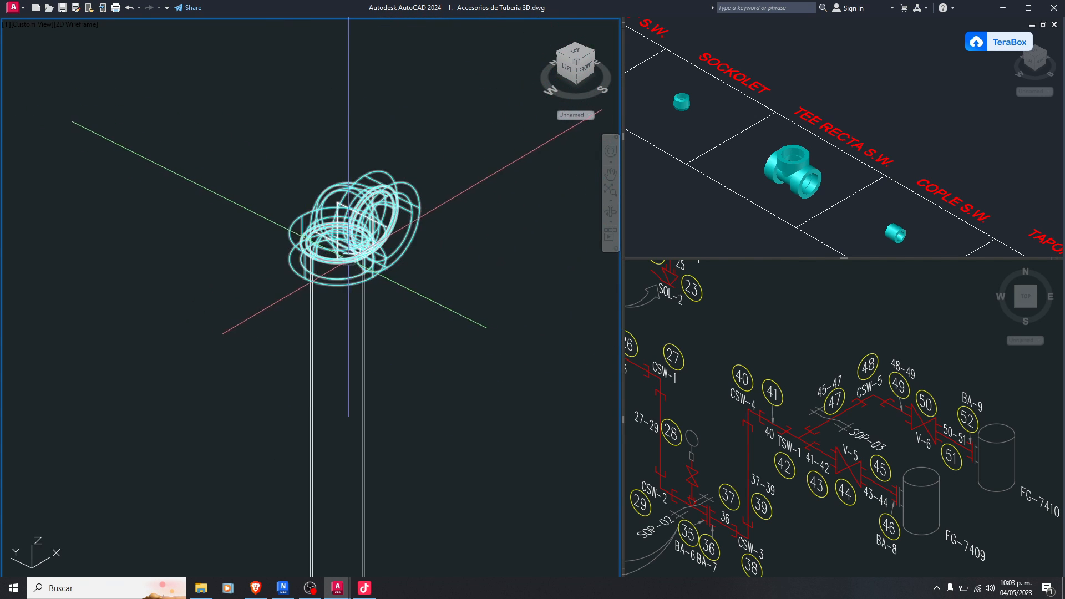
pyautogui.scroll(5, 218, 305)
pyautogui.scroll(-2, 218, 305)
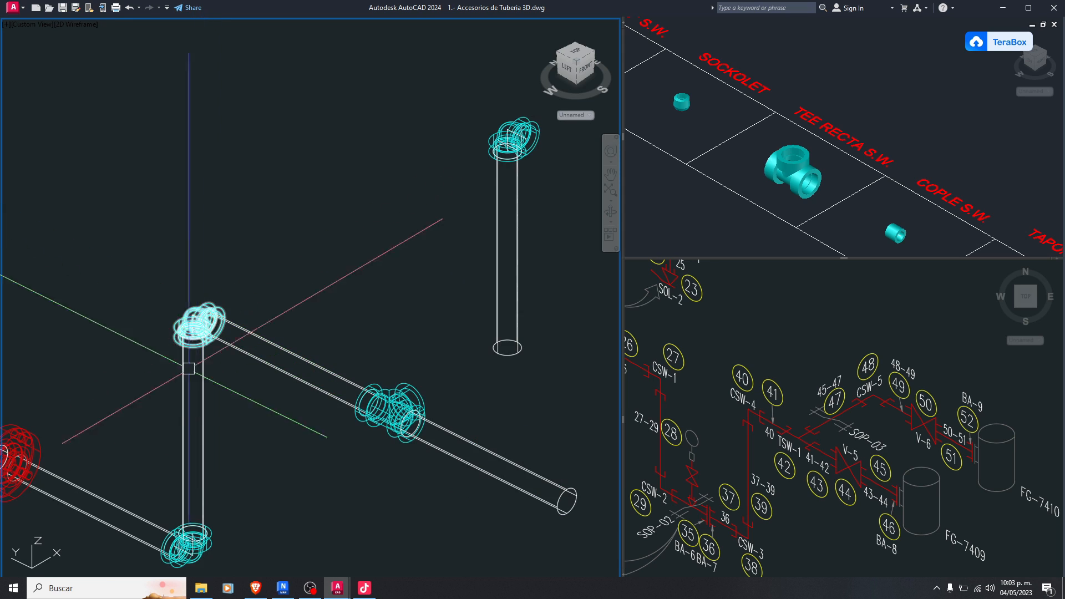
pyautogui.moveTo(574, 175); pyautogui.dragTo(454, 206, button='middle')
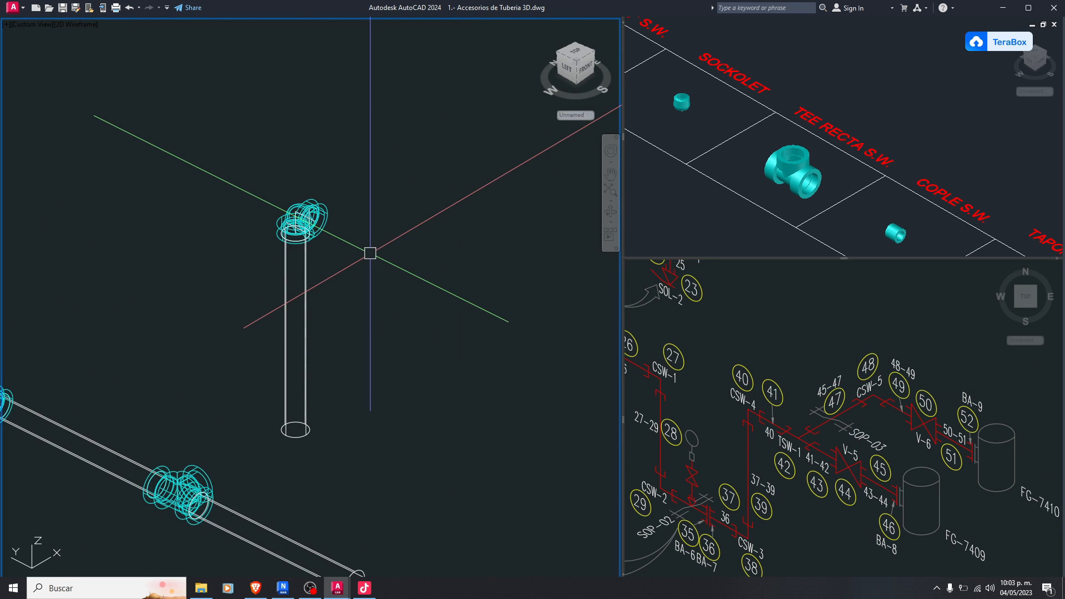
# Rotate the copied vertical pipe and its elbow together so the pipe lies horizontally along the tee's branch direction
pyautogui.press('Return')
pyautogui.click(262, 264)
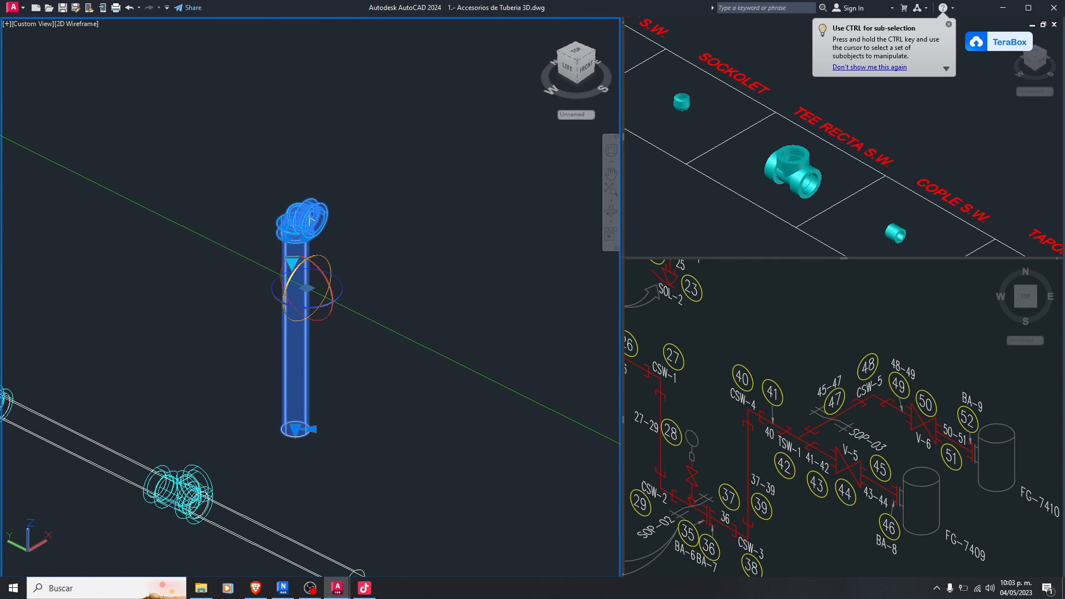
pyautogui.click(353, 338)
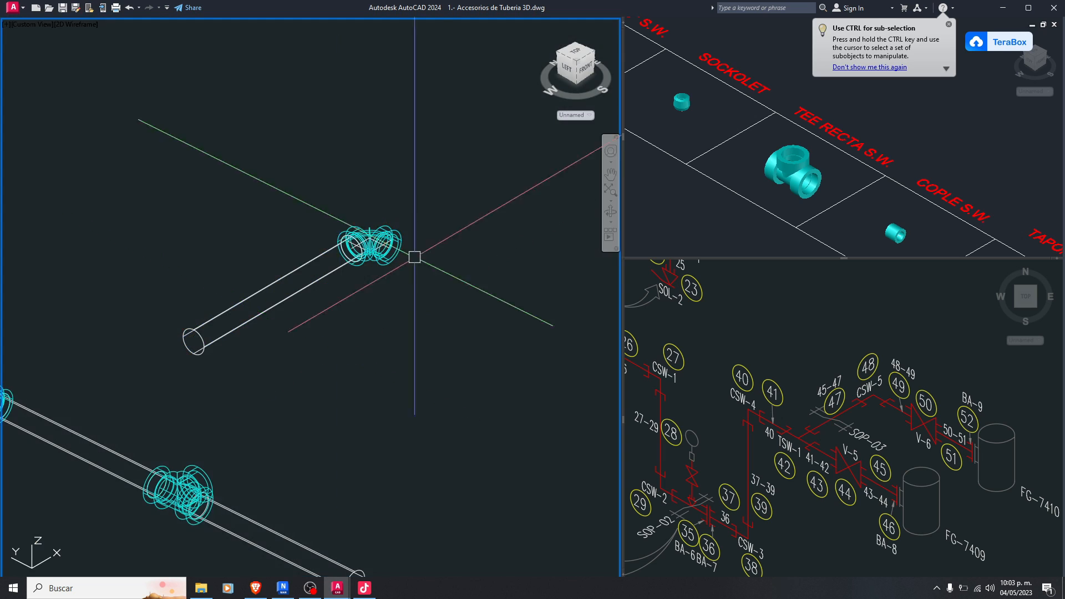
# Move the rotated pipe and elbow so the center of the pipe's open end sits in the tee's branch opening
pyautogui.scroll(-2, 340, 349)
pyautogui.click(471, 190)
pyautogui.click(311, 314)
pyautogui.scroll(2, 311, 313)
pyautogui.scroll(3, 298, 316)
pyautogui.write('m')
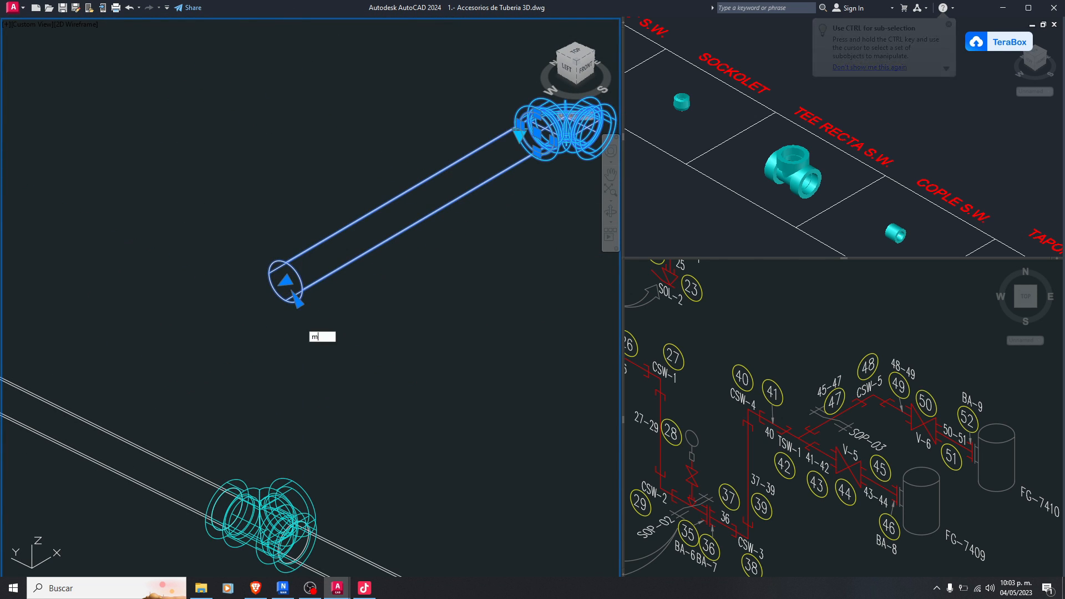
pyautogui.press('Return')
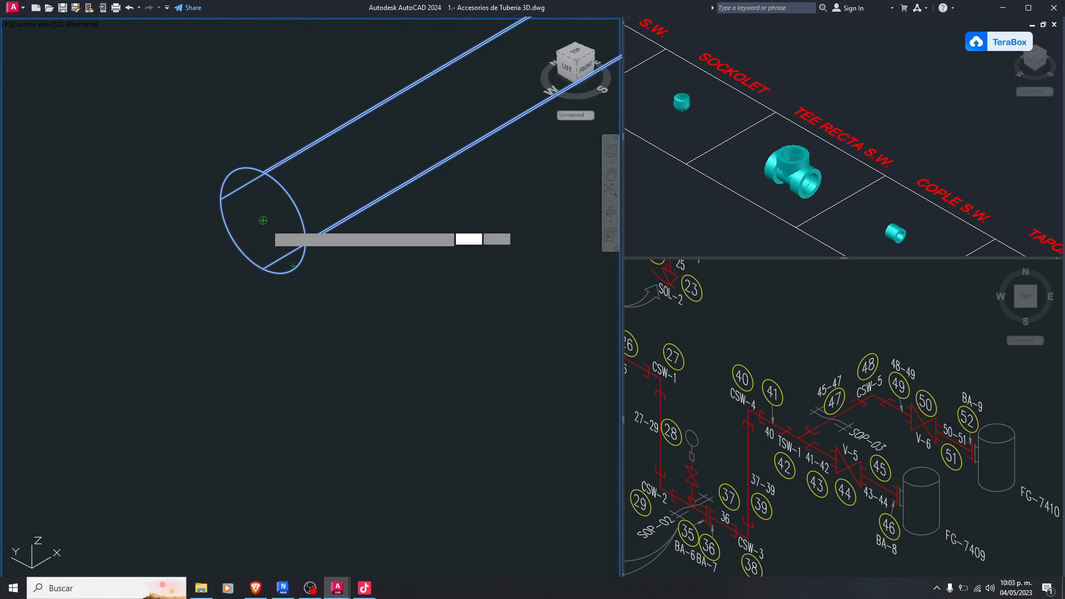
pyautogui.click(263, 220)
pyautogui.scroll(-4, 279, 210)
pyautogui.scroll(5, 331, 318)
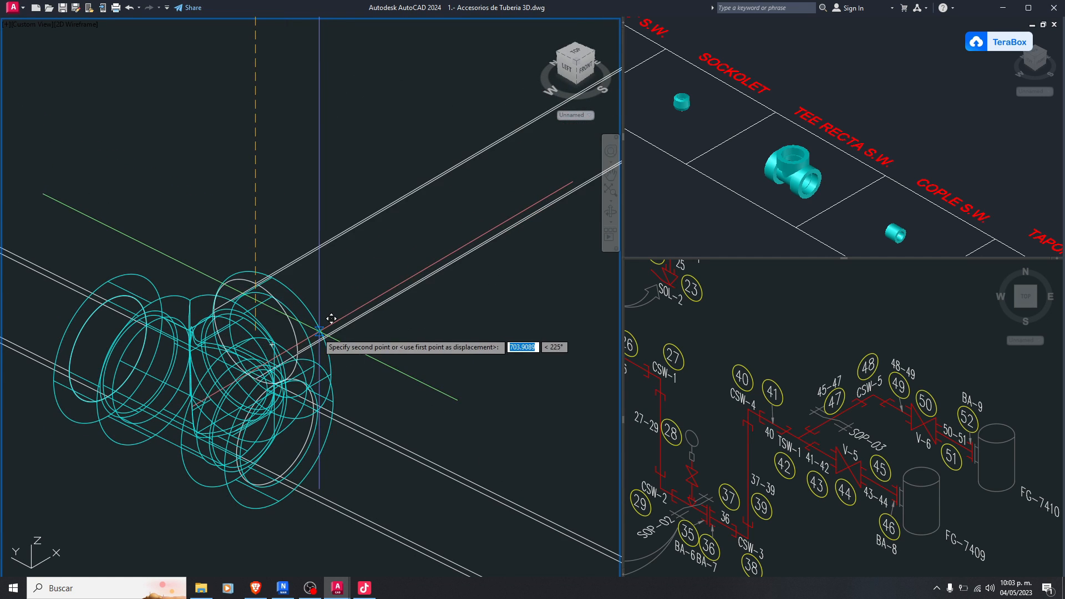
pyautogui.scroll(3, 331, 318)
pyautogui.keyDown('shift'); pyautogui.rightClick(332, 300); pyautogui.keyUp('shift')
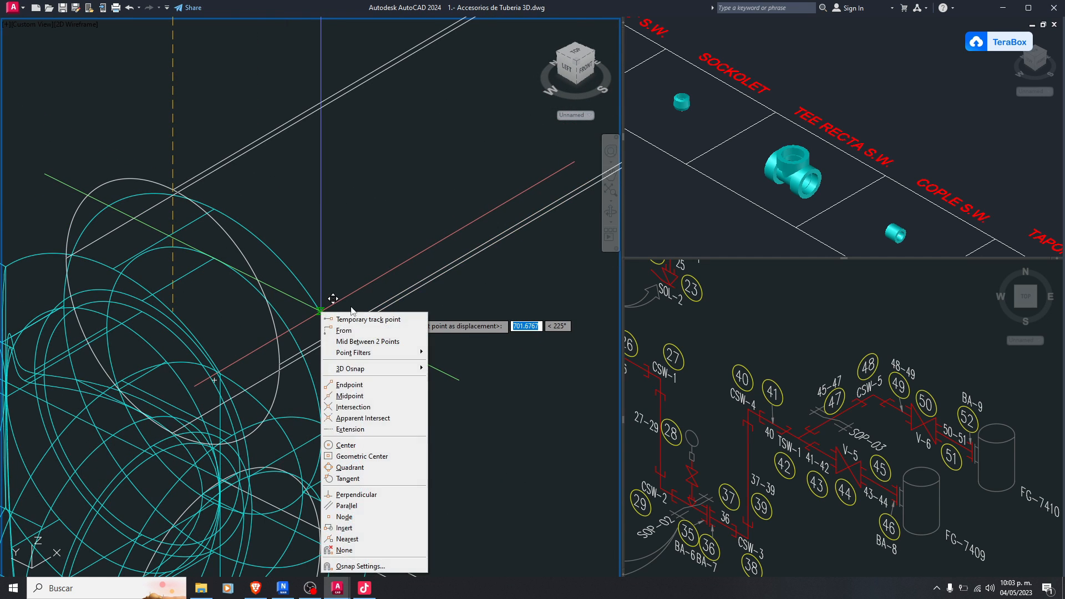
pyautogui.click(368, 430)
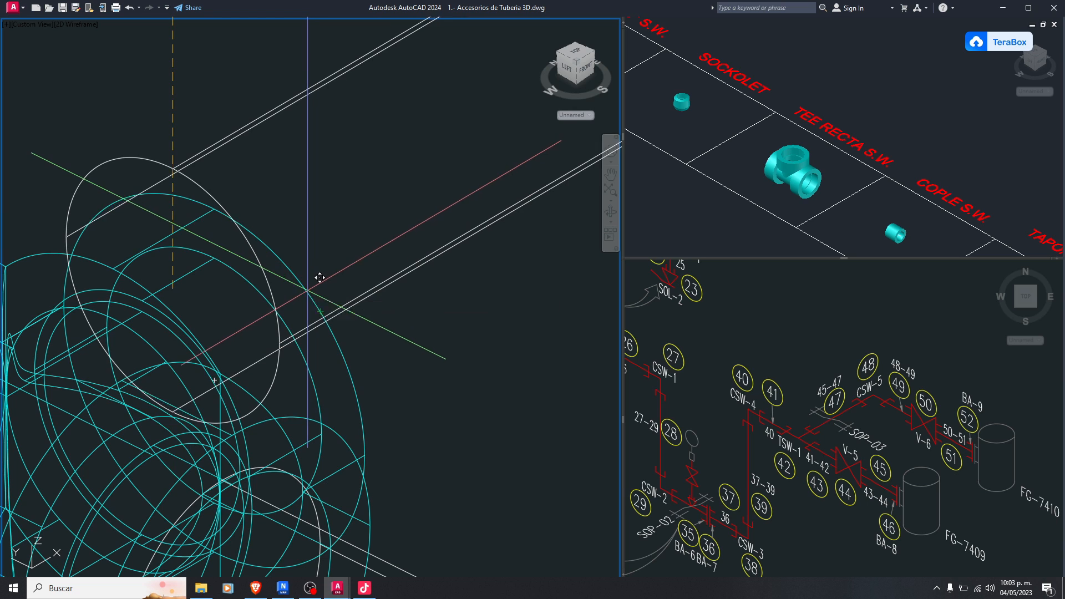
pyautogui.click(216, 333)
pyautogui.scroll(-5, 332, 277)
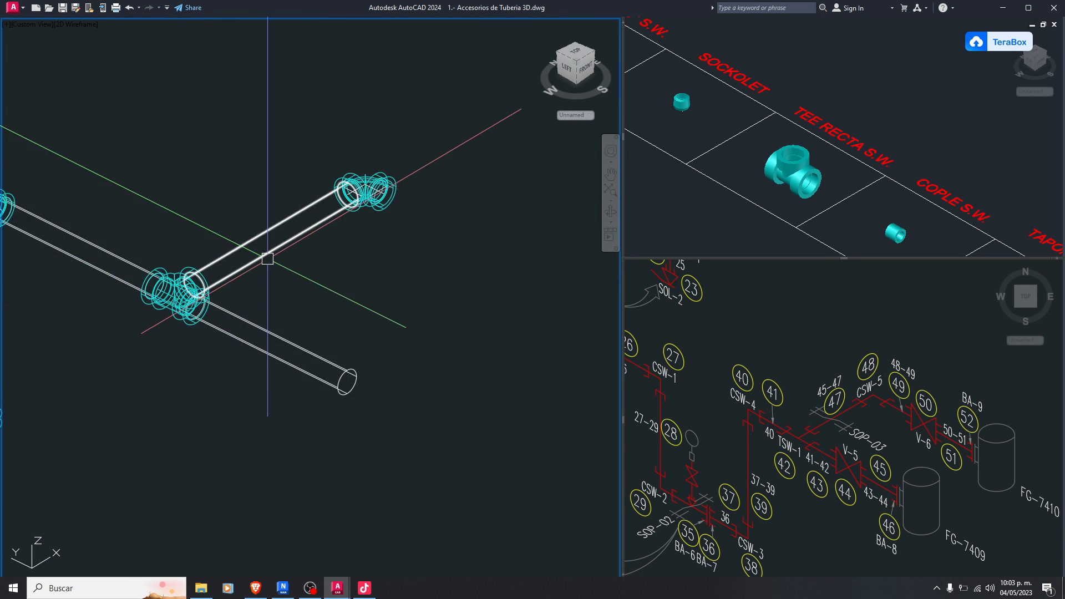
# Copy the run pipe after the tee to the outlet of elbow CSW-5, using the center of its end as base point
pyautogui.click(814, 379)
pyautogui.click(290, 285)
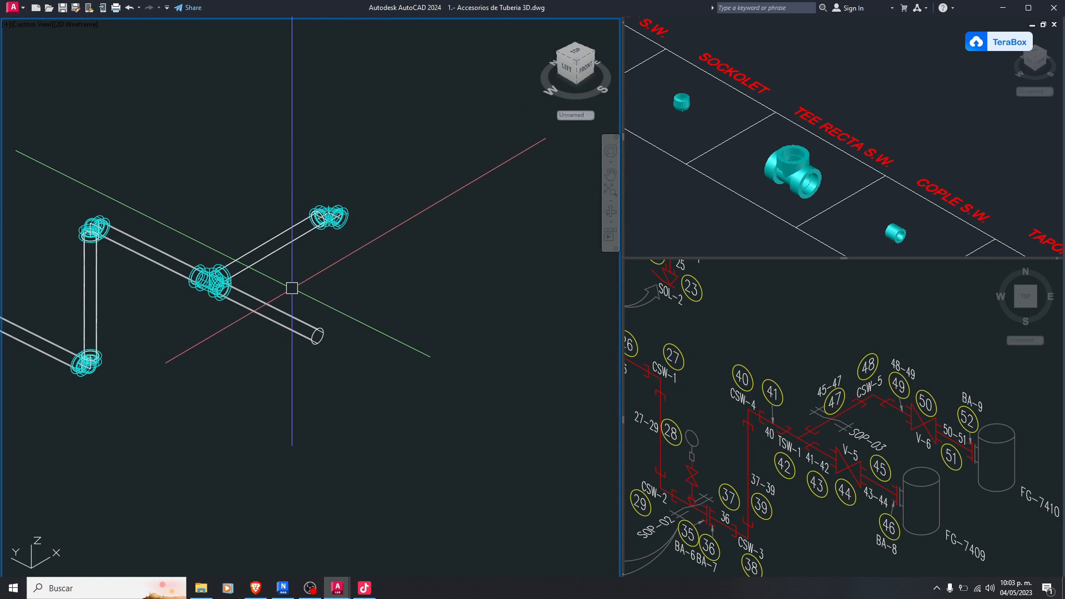
pyautogui.scroll(2, 291, 287)
pyautogui.scroll(3, 248, 331)
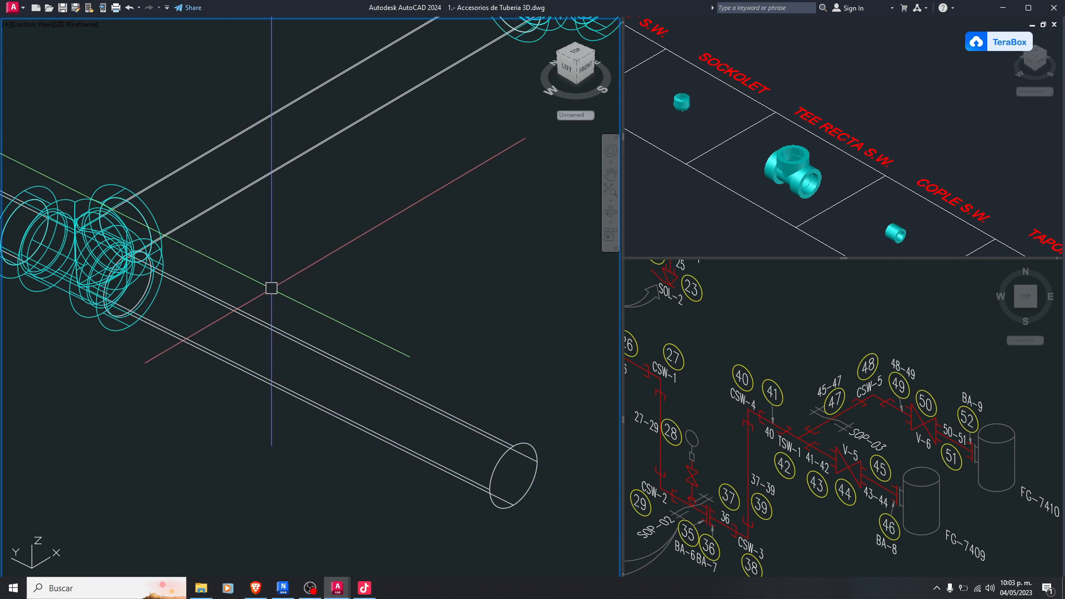
pyautogui.moveTo(186, 327); pyautogui.dragTo(250, 324, button='middle')
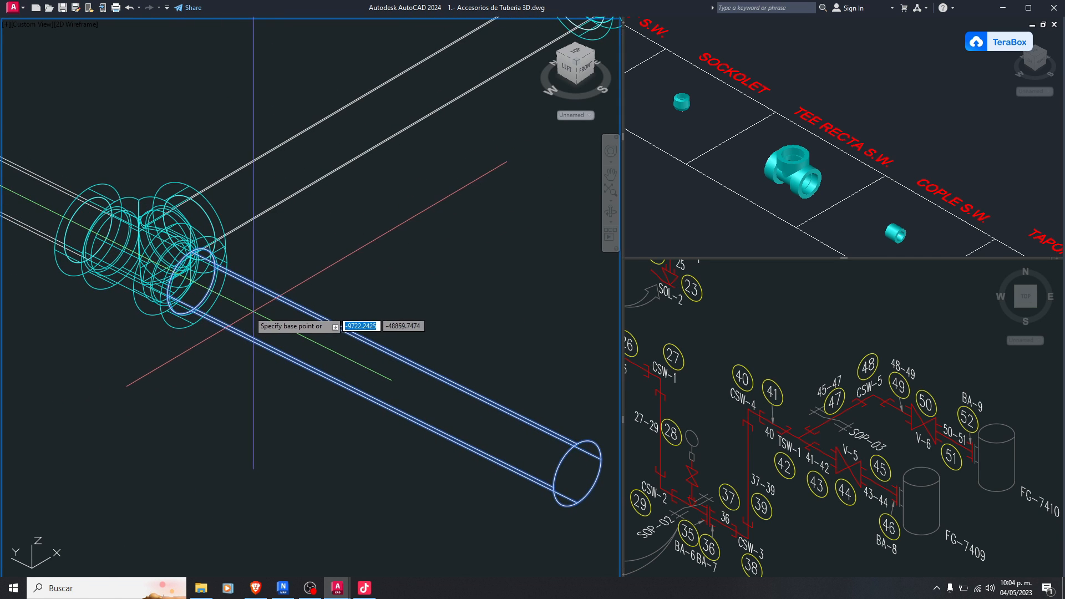
pyautogui.scroll(2, 199, 248)
pyautogui.scroll(-2, 298, 244)
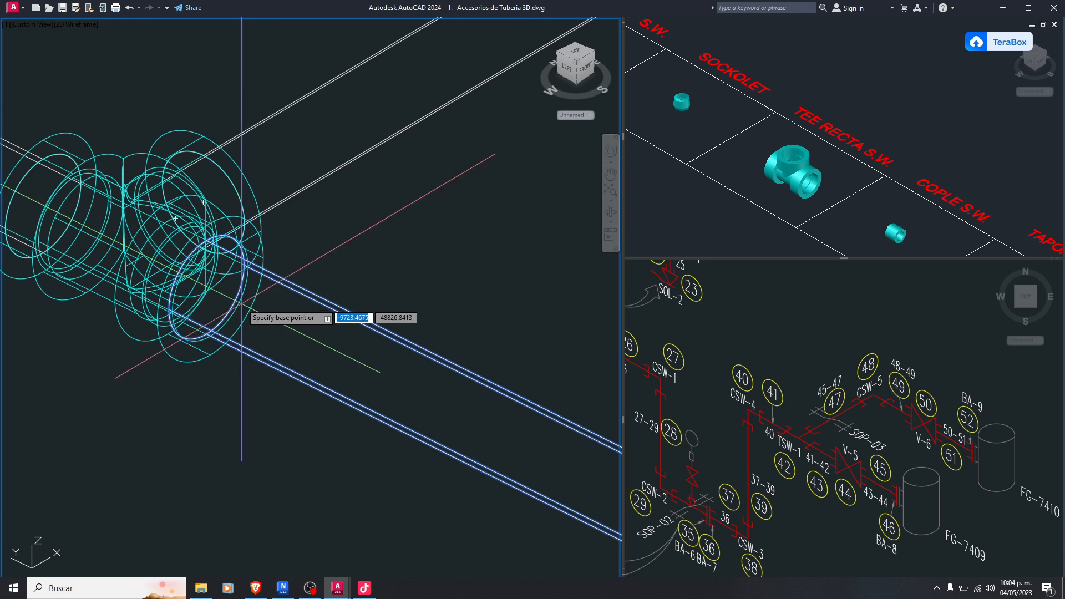
pyautogui.scroll(2, 236, 325)
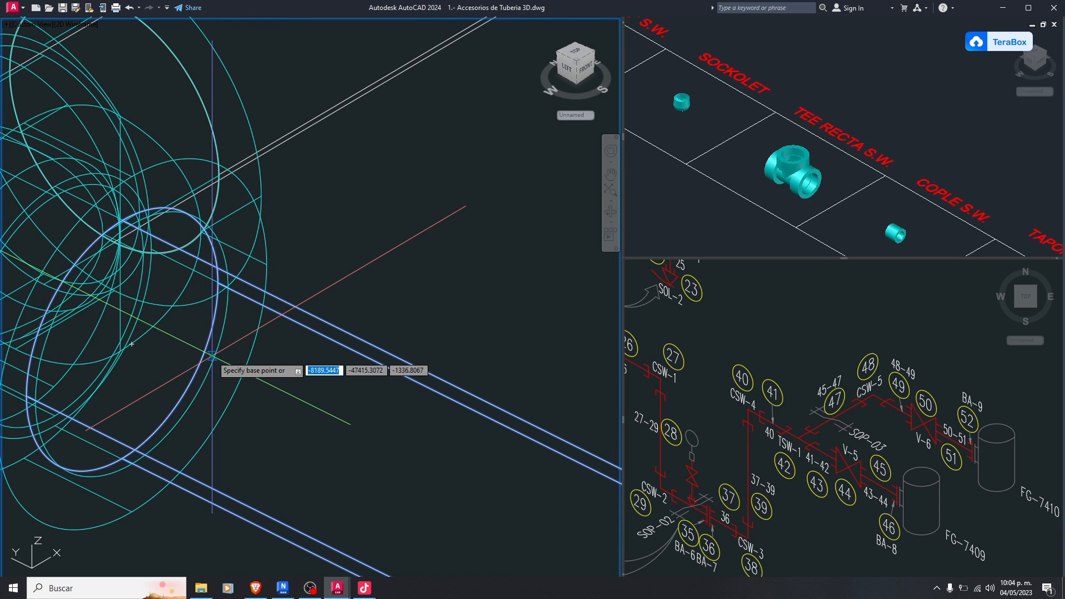
pyautogui.keyDown('shift'); pyautogui.rightClick(245, 361); pyautogui.keyUp('shift')
pyautogui.click(296, 233)
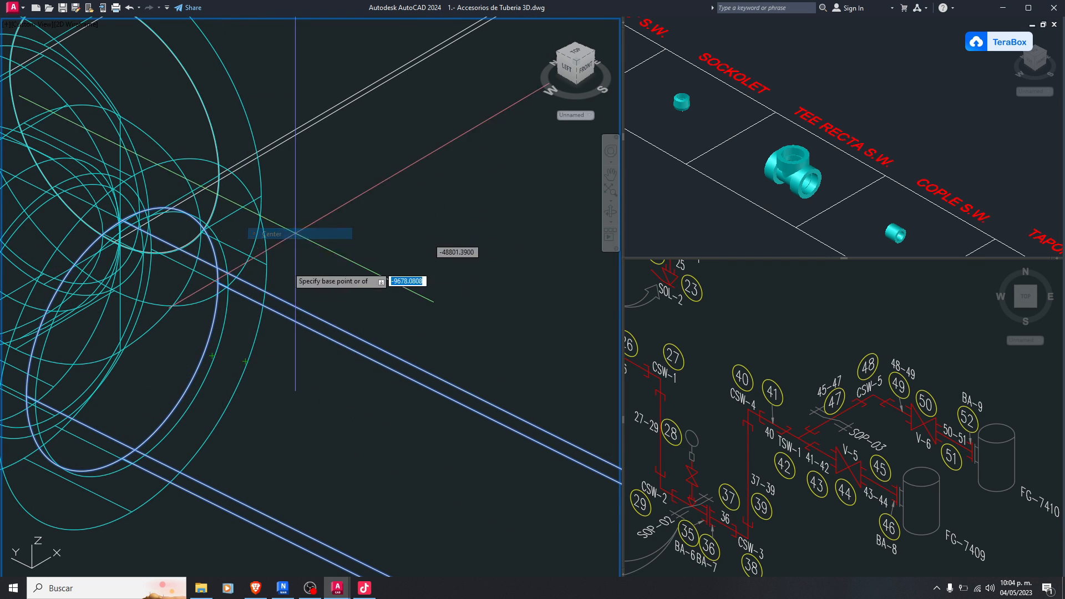
pyautogui.scroll(-5, 132, 344)
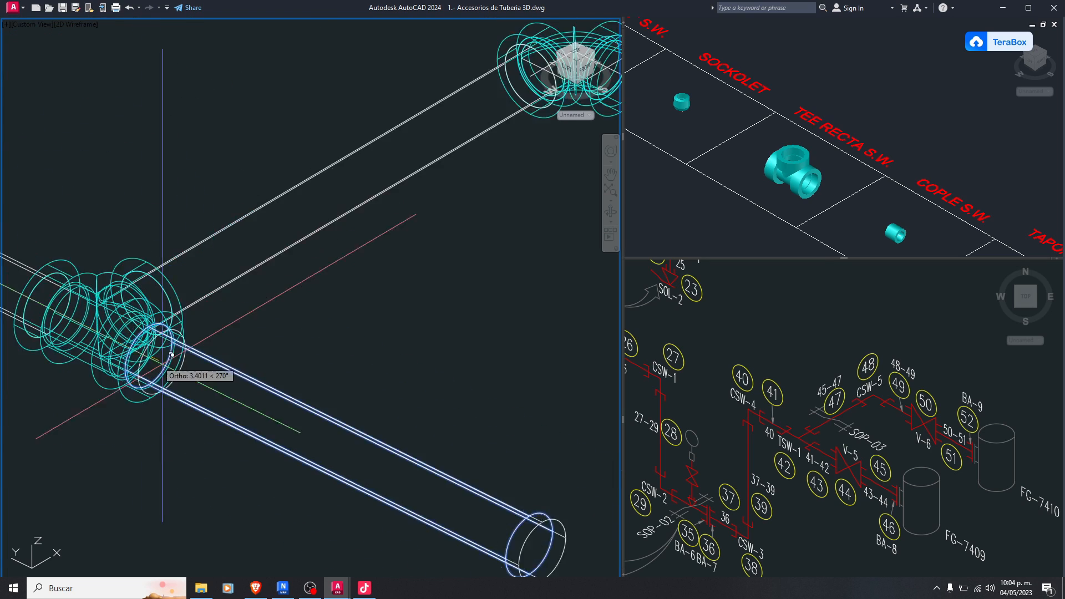
pyautogui.scroll(5, 412, 210)
pyautogui.scroll(-3, 476, 169)
pyautogui.scroll(5, 475, 238)
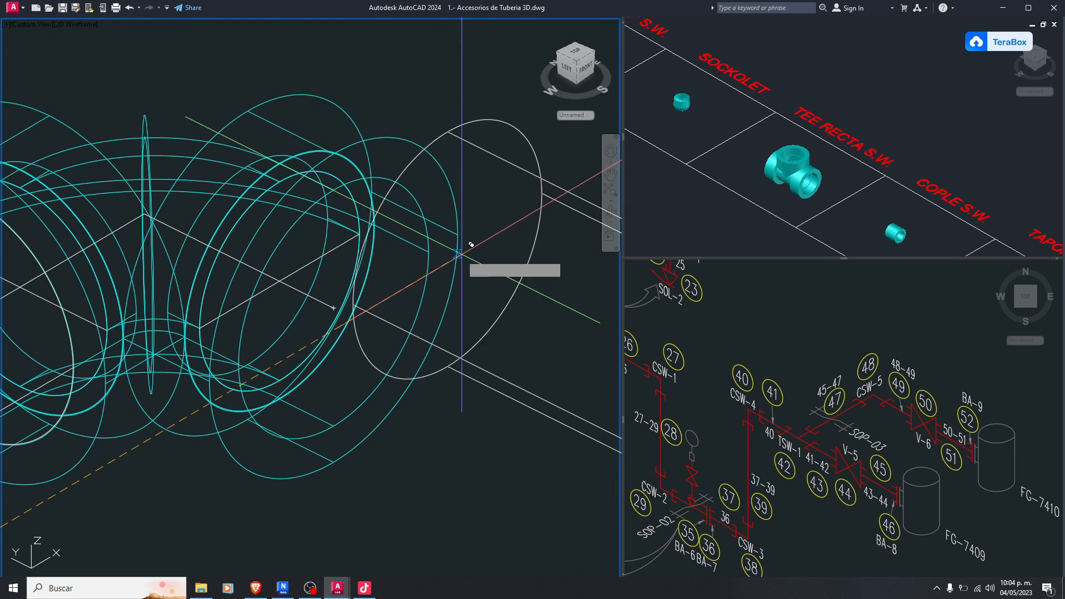
pyautogui.click(351, 292)
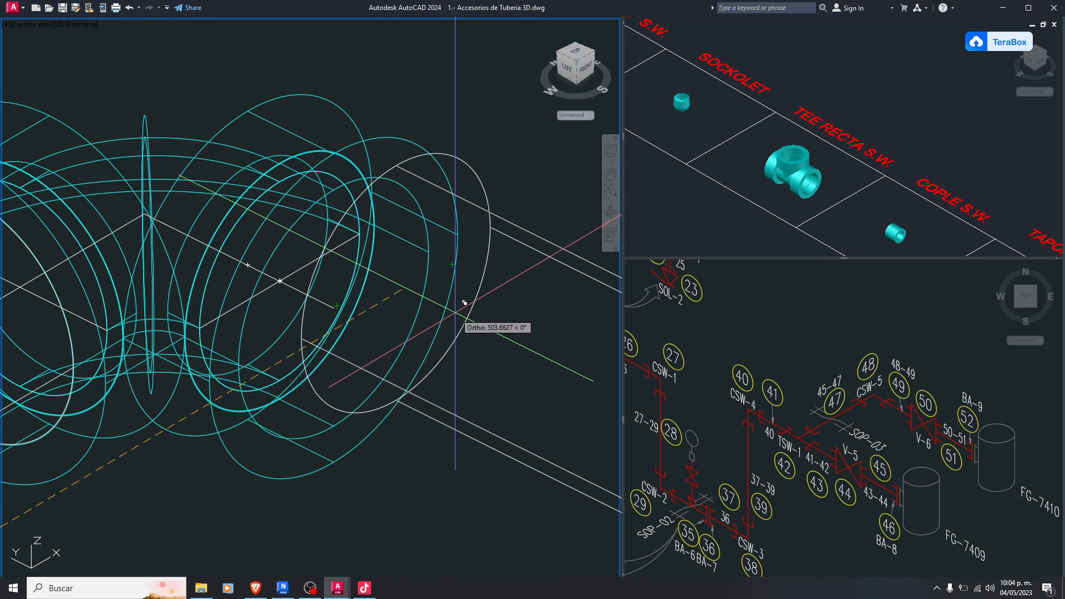
pyautogui.keyDown('shift'); pyautogui.rightClick(448, 306); pyautogui.keyUp('shift')
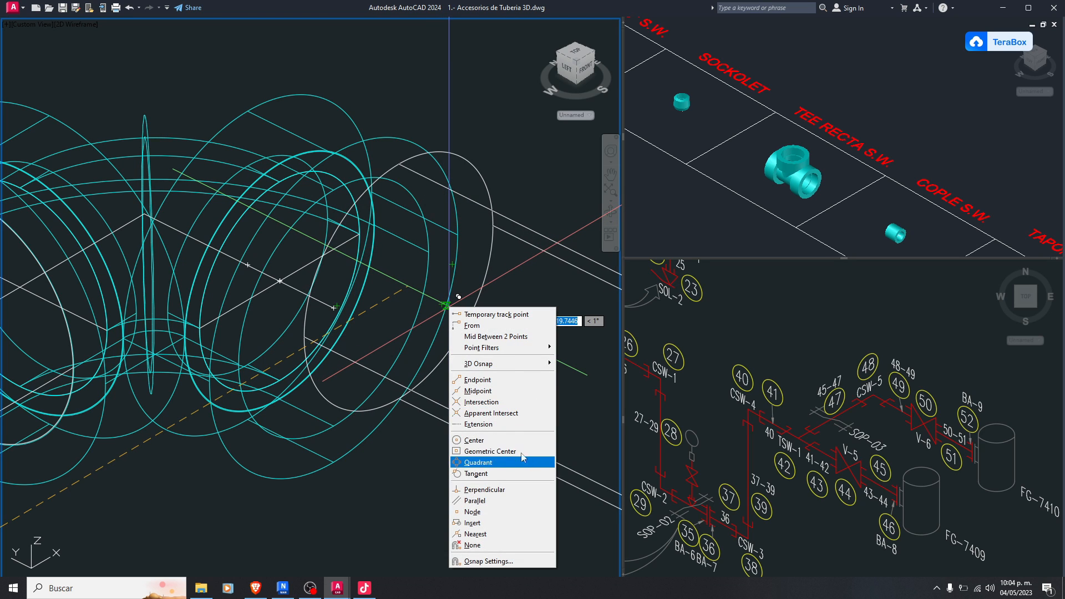
pyautogui.click(509, 441)
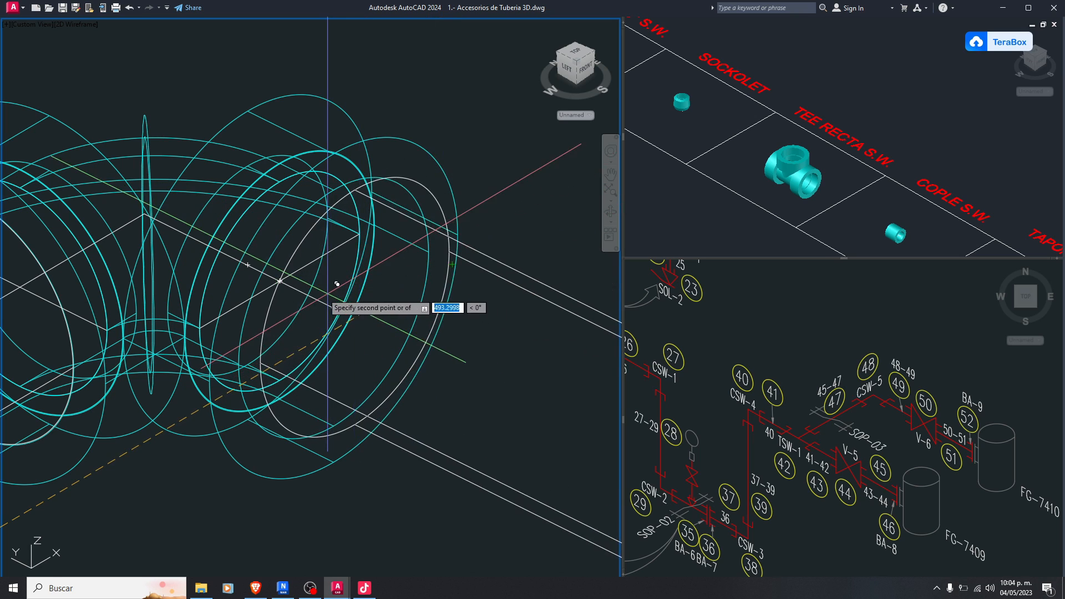
pyautogui.scroll(-6, 341, 292)
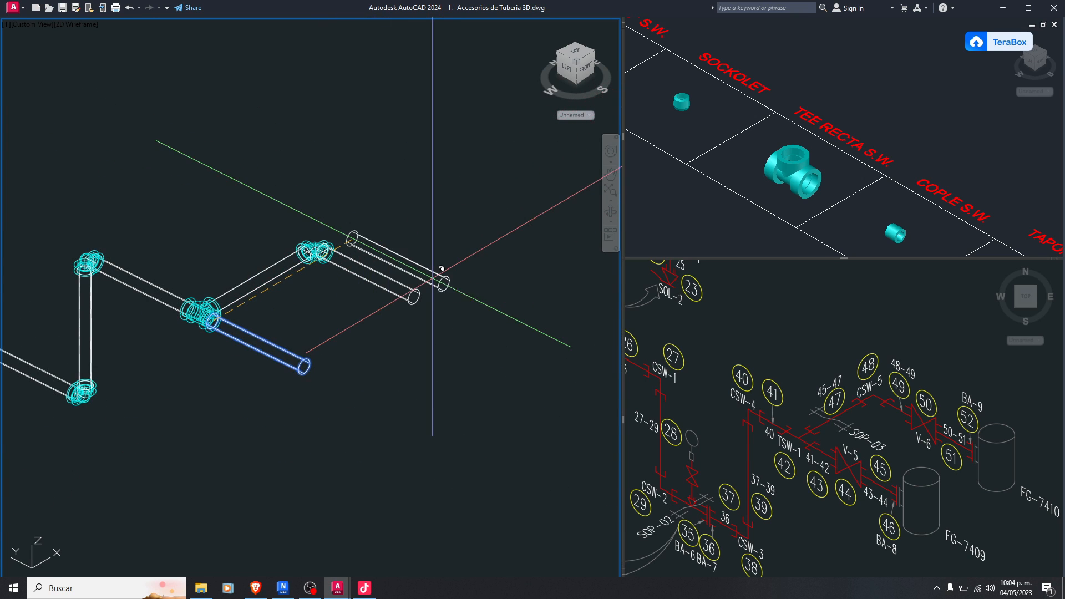
pyautogui.press('Escape')
# Shade the 3D model view in the Realistic style and review the whole piping line with its new branch
pyautogui.write('sha')
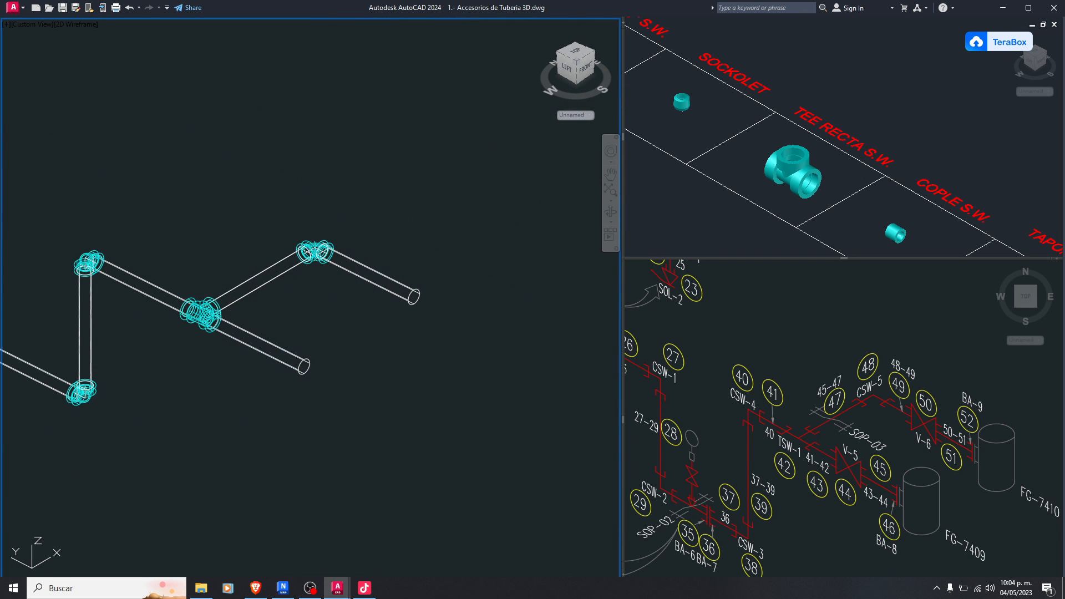
pyautogui.write('de')
pyautogui.press('Return')
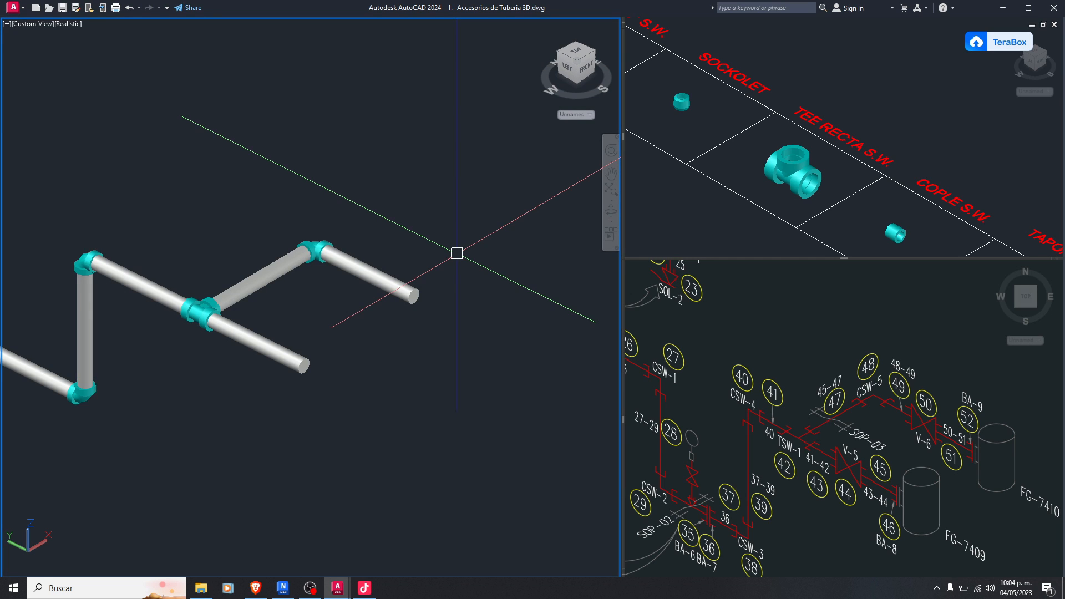
pyautogui.scroll(-4, 455, 252)
pyautogui.moveTo(309, 126); pyautogui.dragTo(344, 251, button='middle')
pyautogui.scroll(3, 411, 377)
pyautogui.scroll(-2, 418, 372)
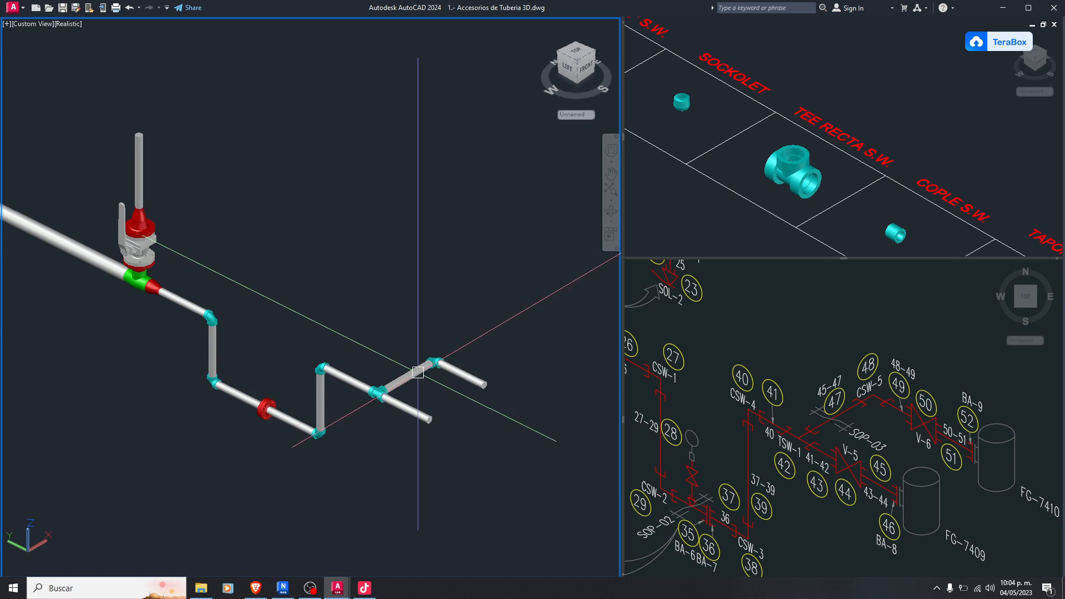
# Examine valves V-6 and V-5 and their adjoining pipe runs on the isometric drawing
pyautogui.click(930, 429)
pyautogui.scroll(4, 930, 429)
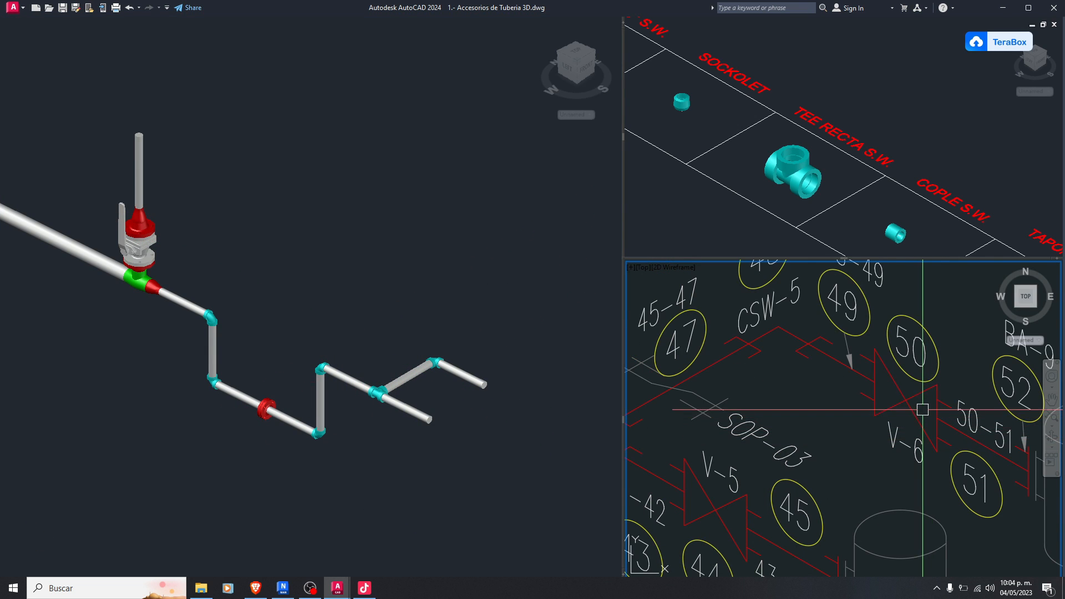
pyautogui.scroll(-2, 881, 426)
pyautogui.scroll(3, 796, 481)
pyautogui.moveTo(743, 418); pyautogui.dragTo(767, 416, button='middle')
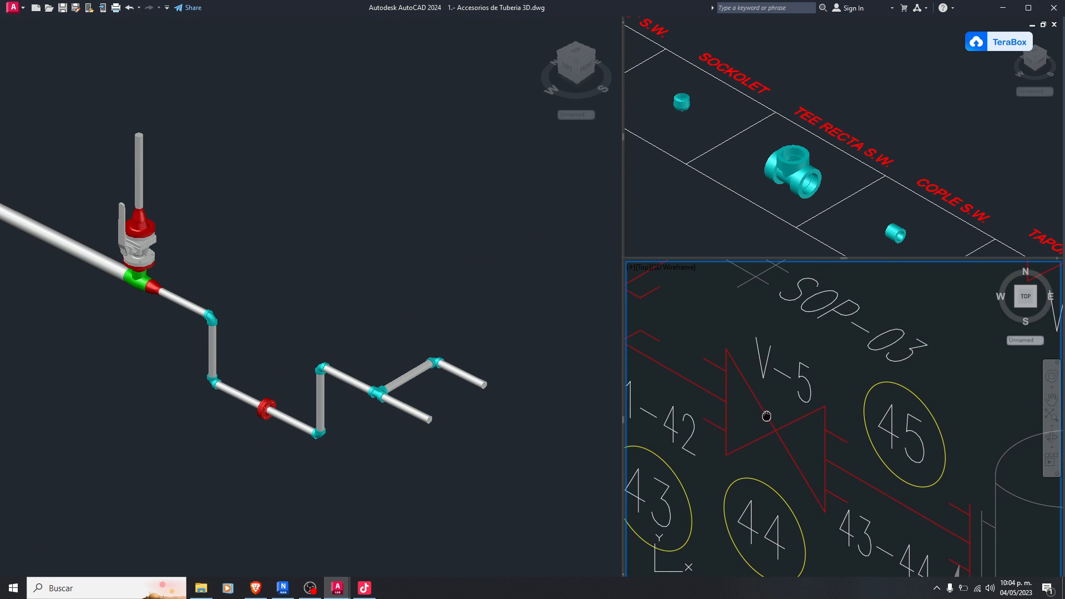
pyautogui.click(511, 334)
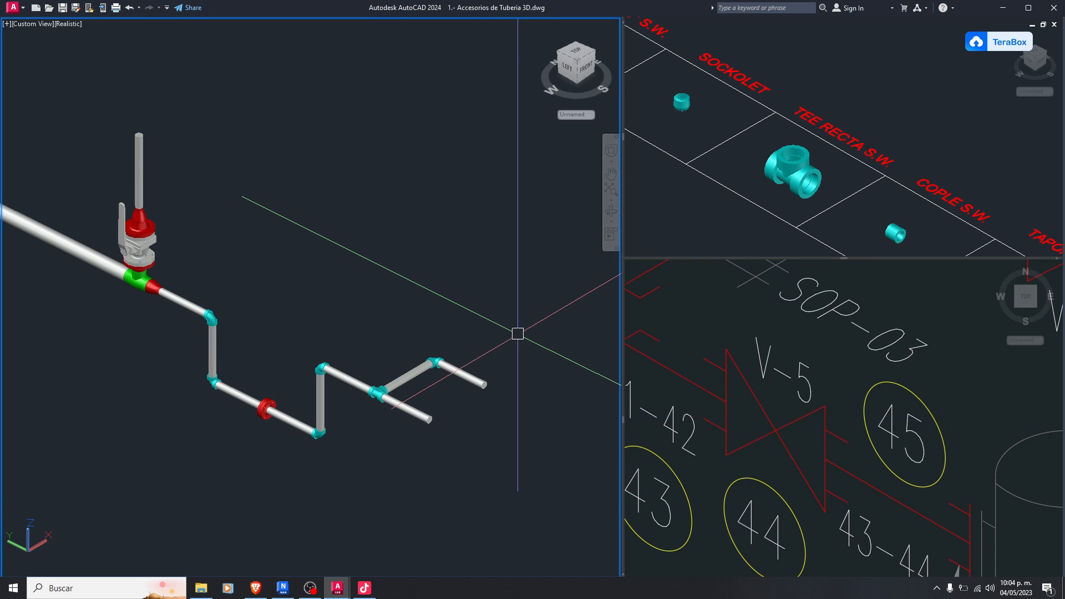
# Switch to File Explorer and open the folder 13.-Archivos 3D inside 0.1 Consulta on drive FRANCO87 (F:)
pyautogui.click(211, 589)
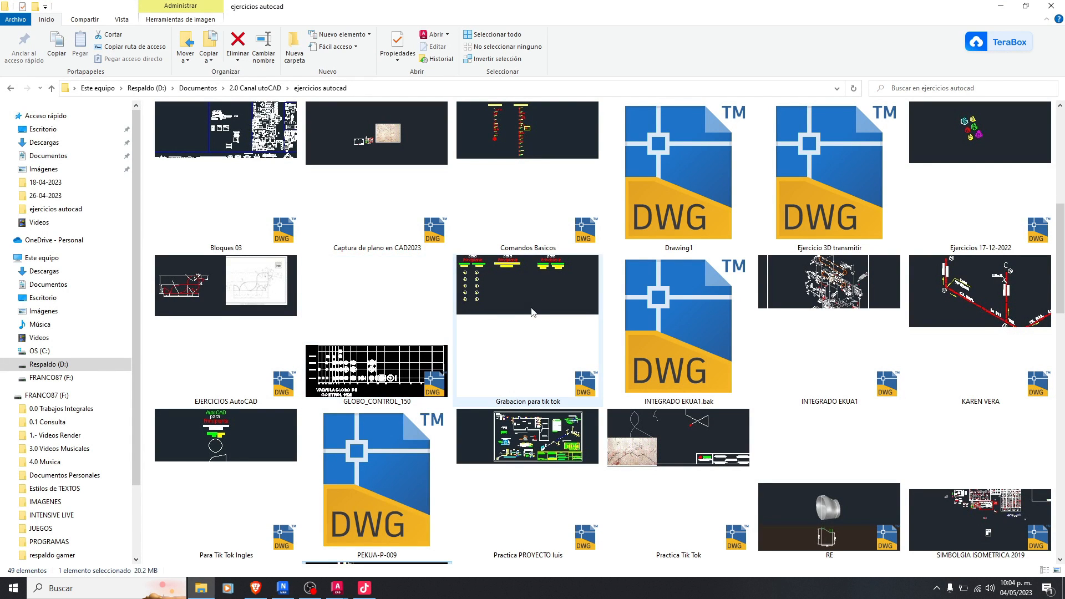
pyautogui.click(66, 378)
pyautogui.click(221, 136)
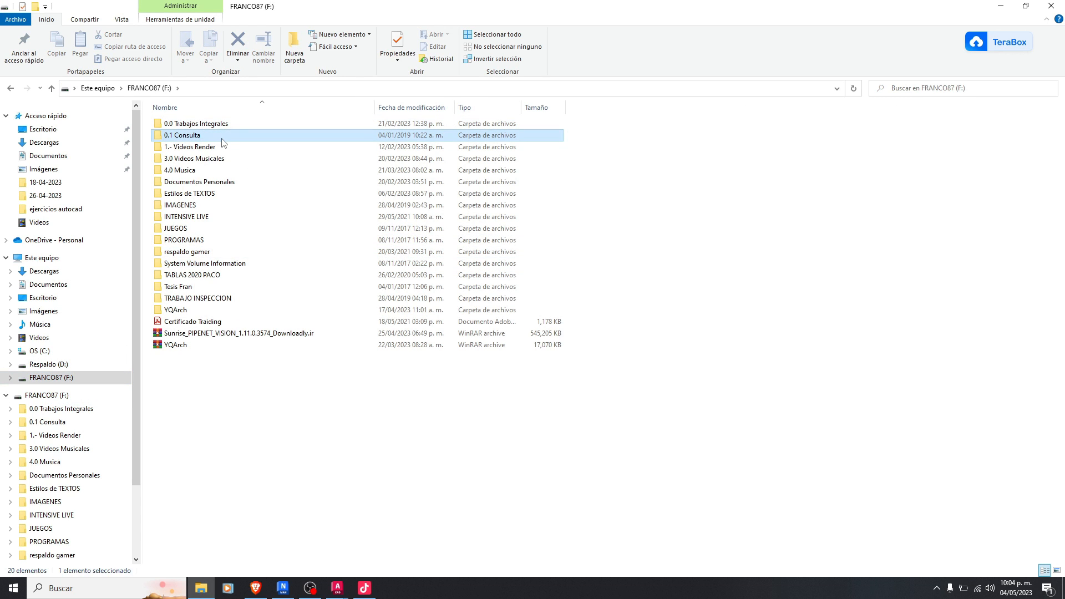
pyautogui.doubleClick(227, 137)
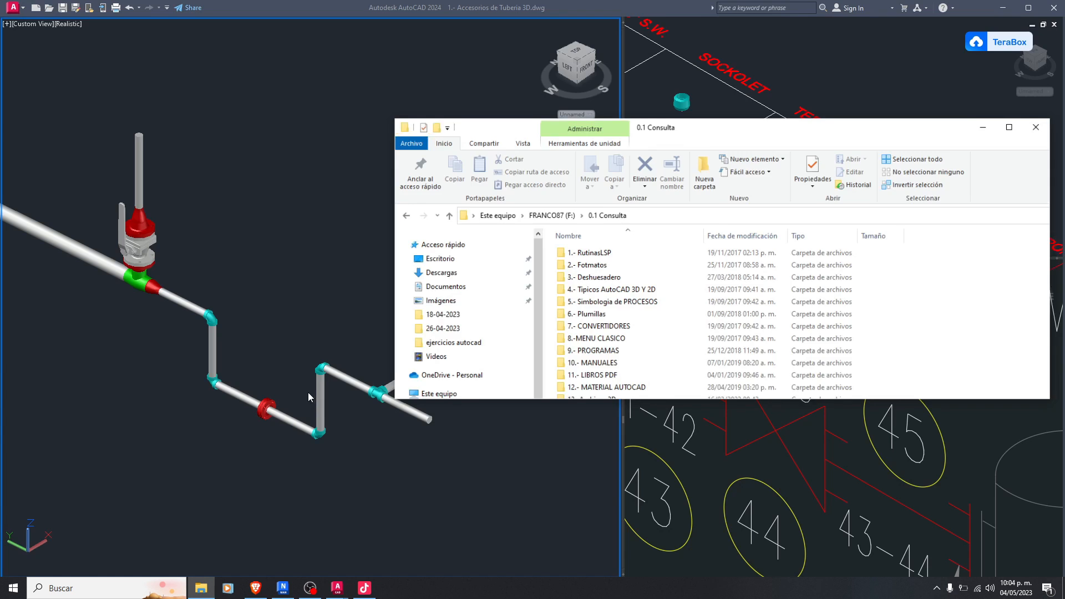
pyautogui.click(1025, 149)
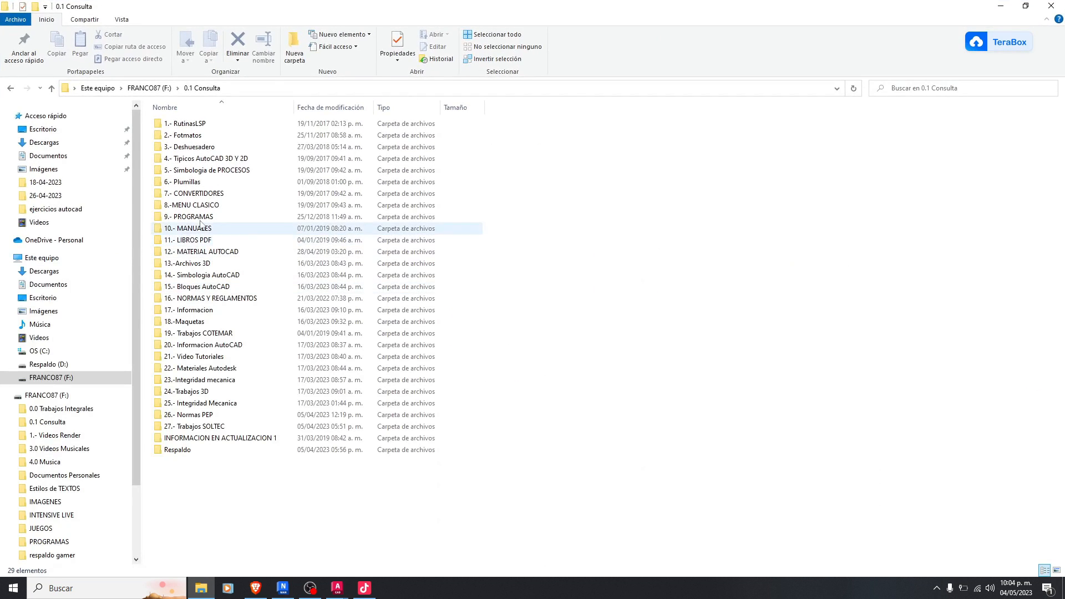
pyautogui.doubleClick(213, 138)
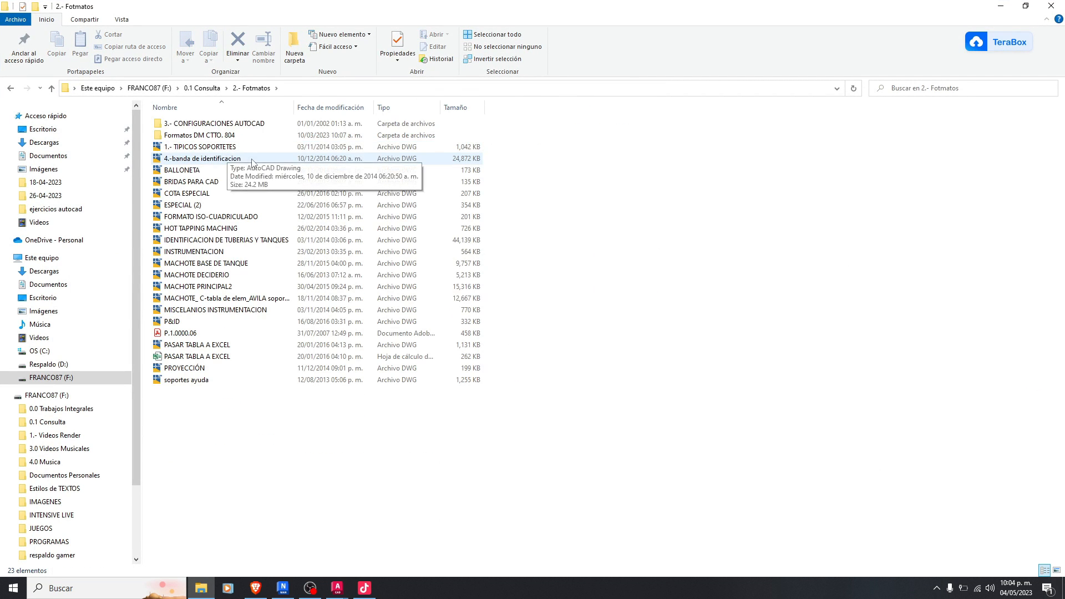
pyautogui.click(9, 88)
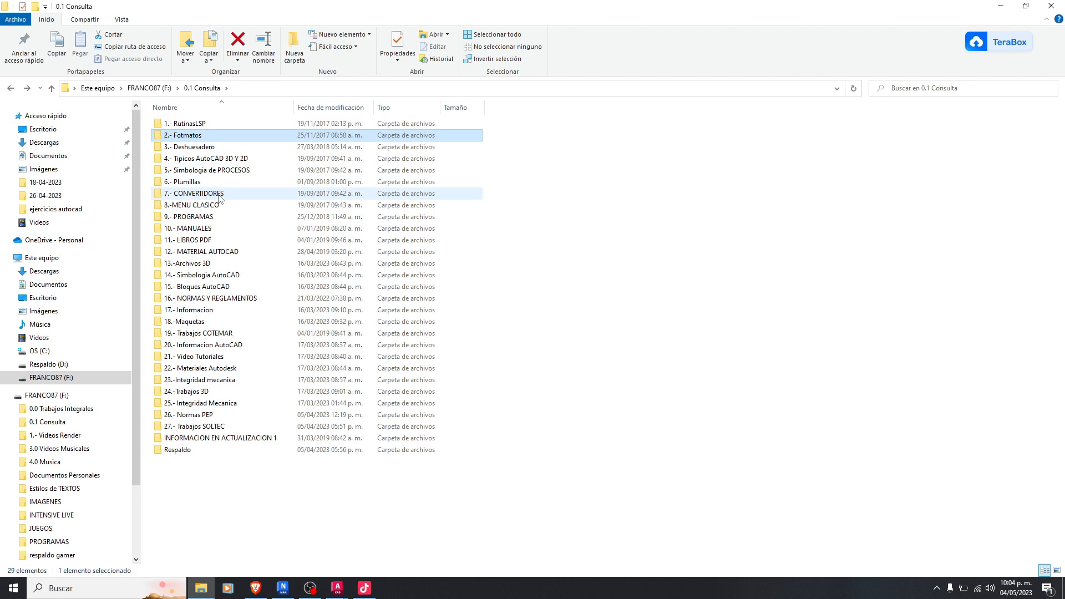
pyautogui.doubleClick(219, 262)
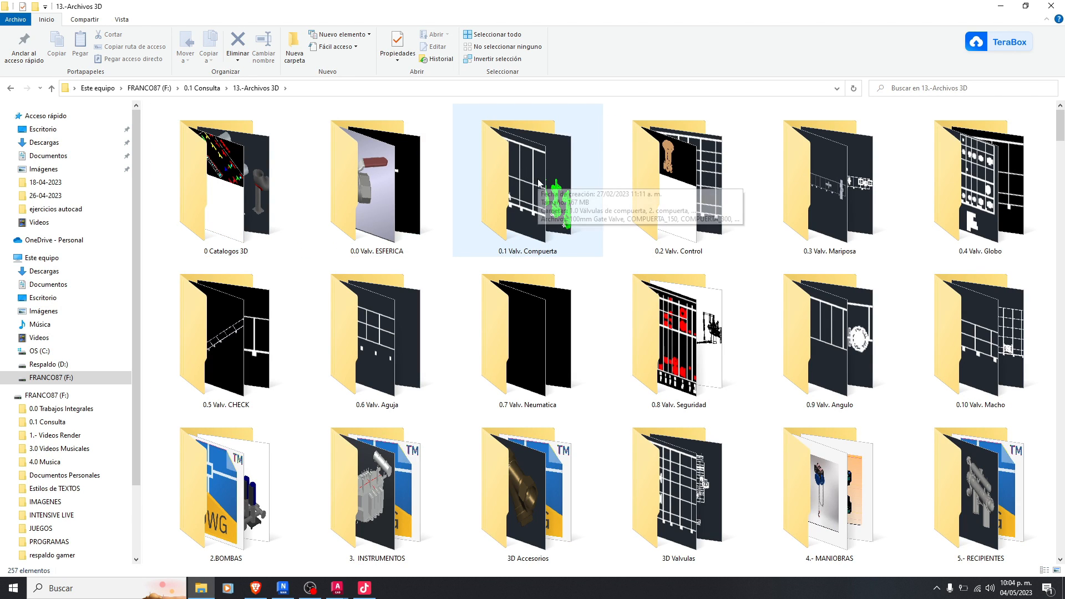
# Browse the 3D archives to the folder 0.1 Valv. Compuerta, show it with very large icons and open the drawing COMPUERTA_800
pyautogui.scroll(-3, 719, 249)
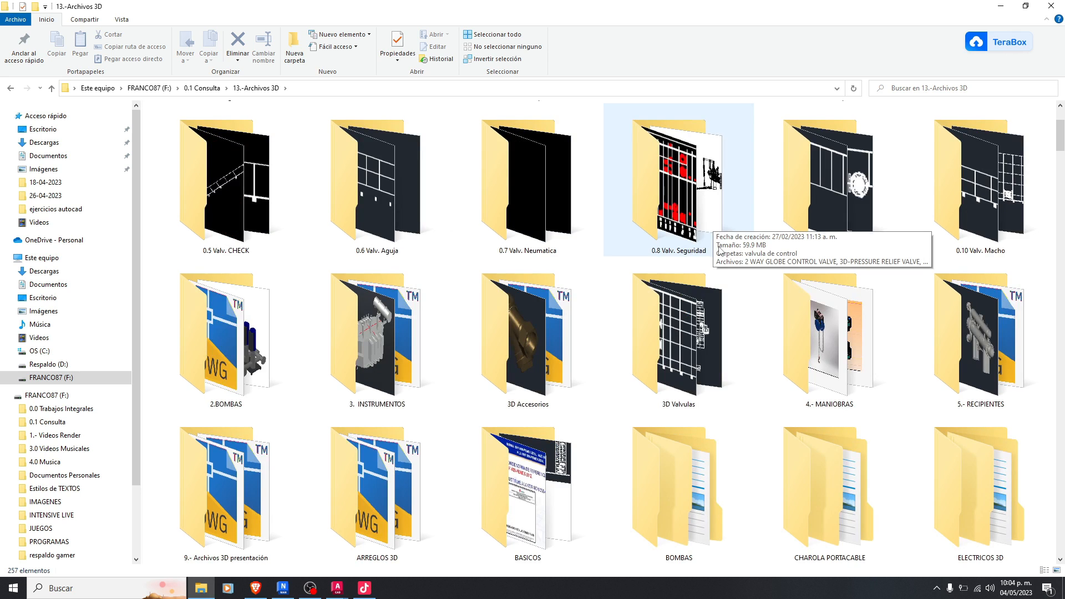
pyautogui.scroll(-3, 610, 222)
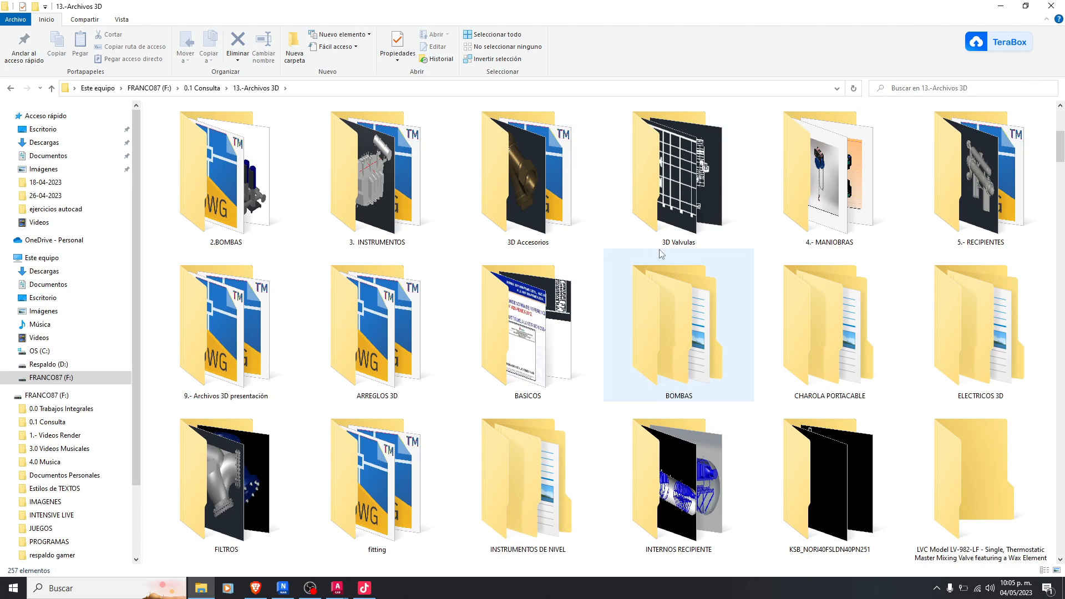
pyautogui.scroll(-3, 774, 203)
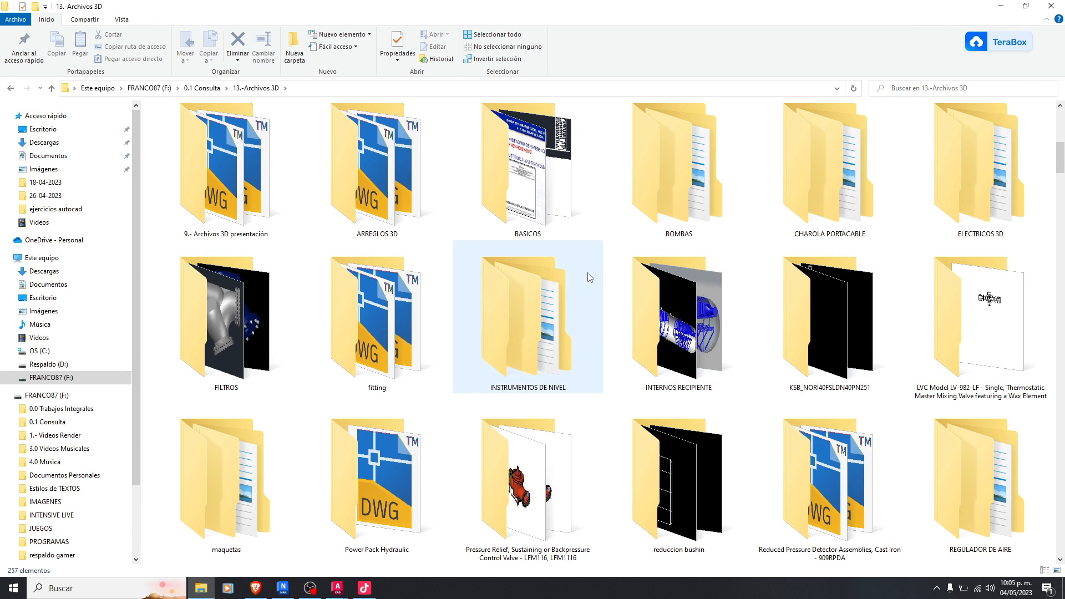
pyautogui.scroll(-3, 587, 274)
pyautogui.scroll(12, 585, 266)
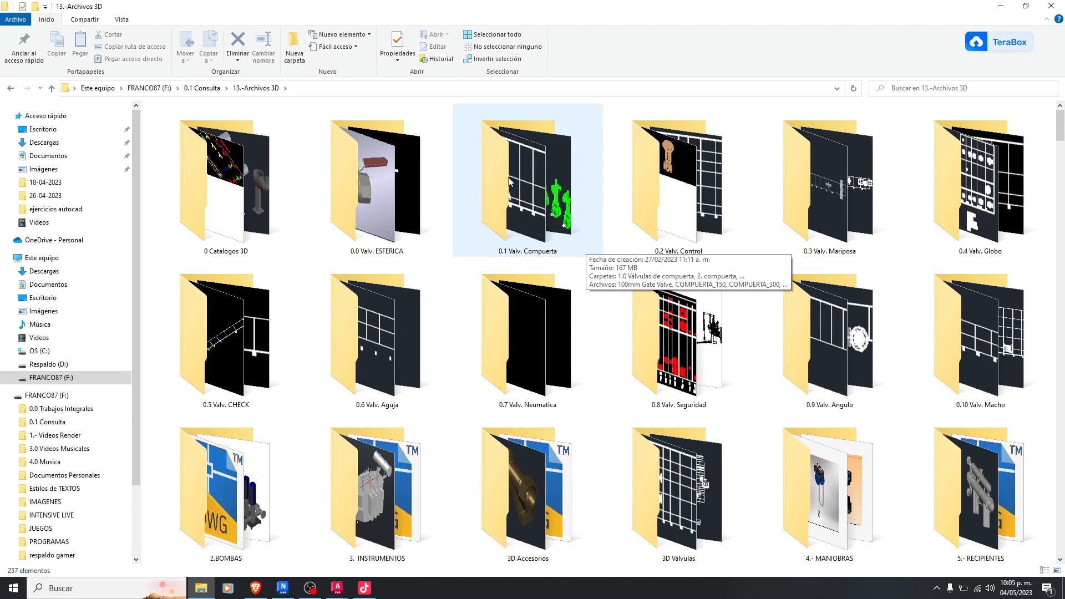
pyautogui.doubleClick(537, 181)
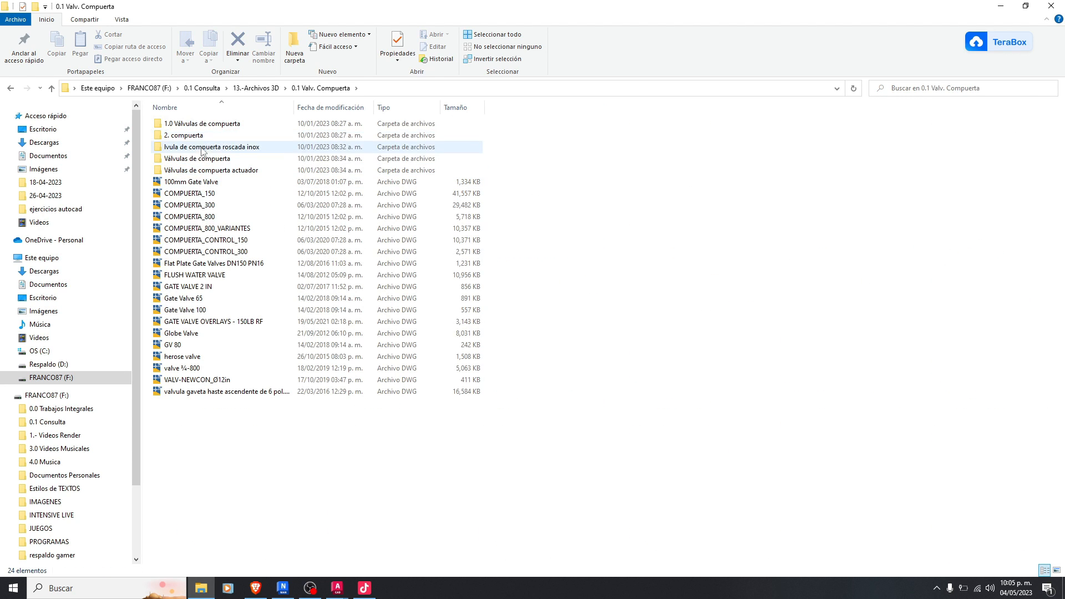
pyautogui.click(122, 20)
pyautogui.click(159, 35)
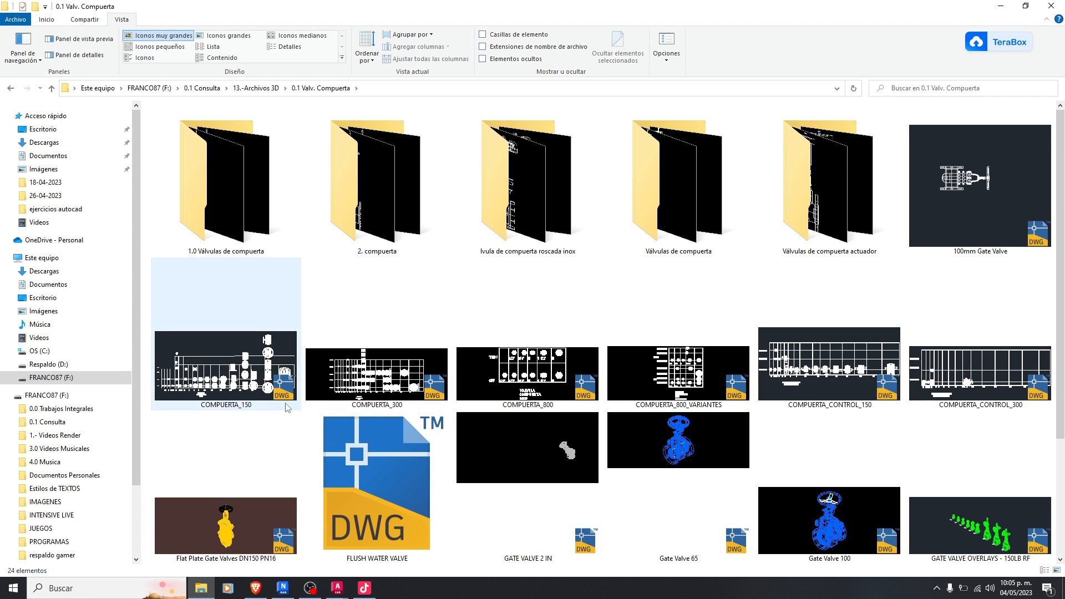
pyautogui.doubleClick(534, 376)
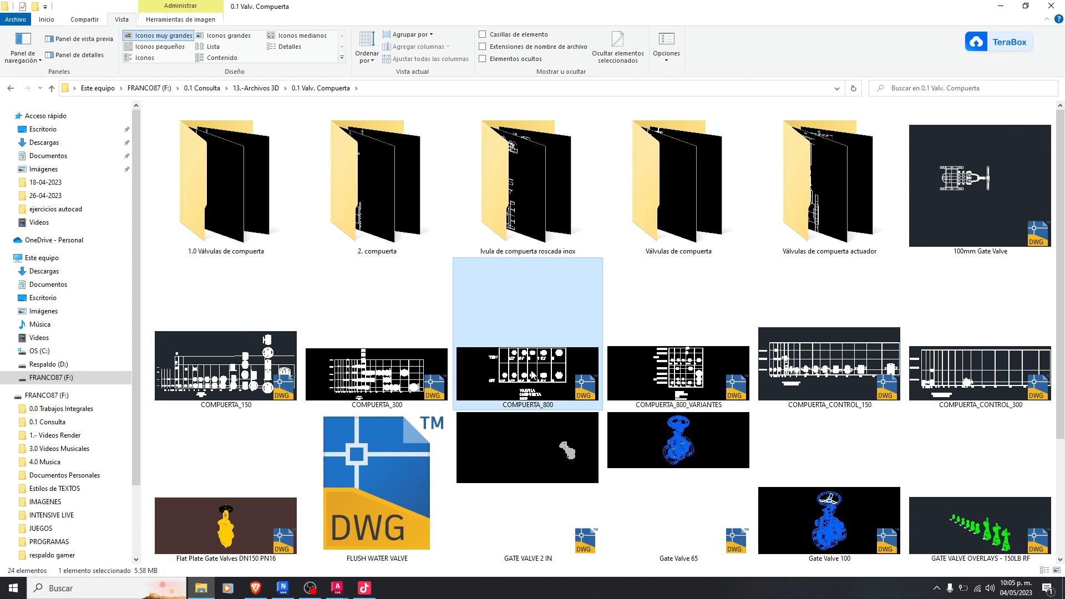
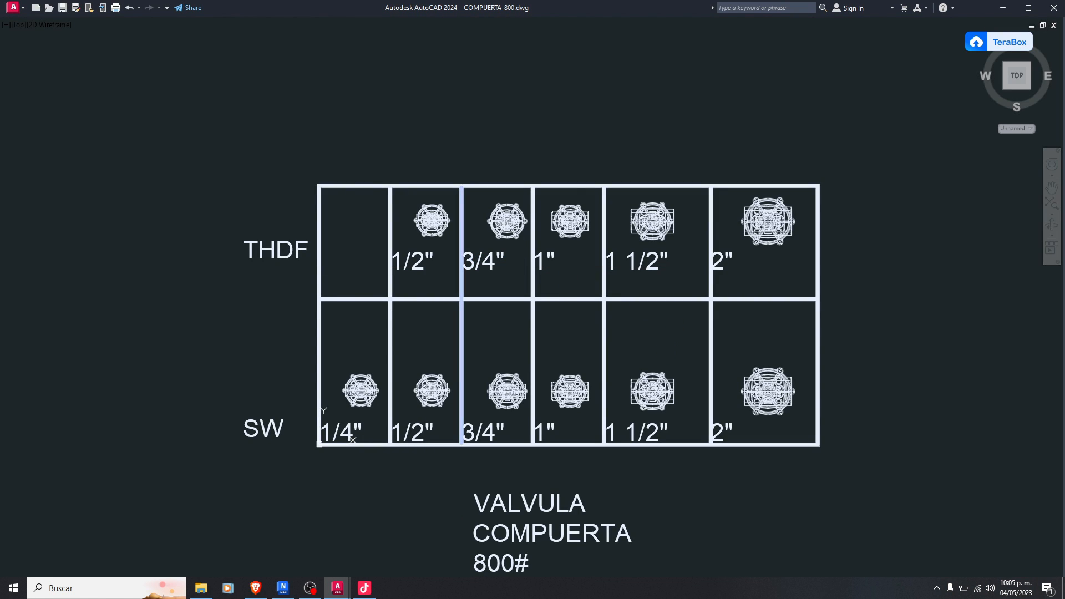
# Copy the 1 1/2" SW gate valve from COMPUERTA_800 into 1.- Accesorios de Tuberia 3D, placing it near the open branch pipe ends
pyautogui.scroll(4, 670, 410)
pyautogui.click(652, 391)
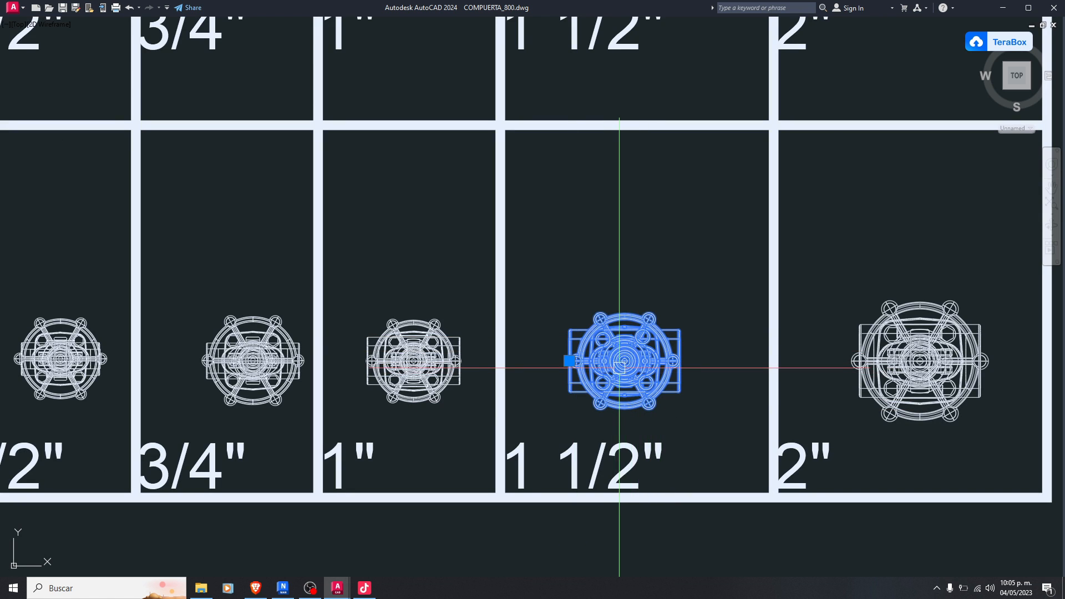
pyautogui.click(335, 585)
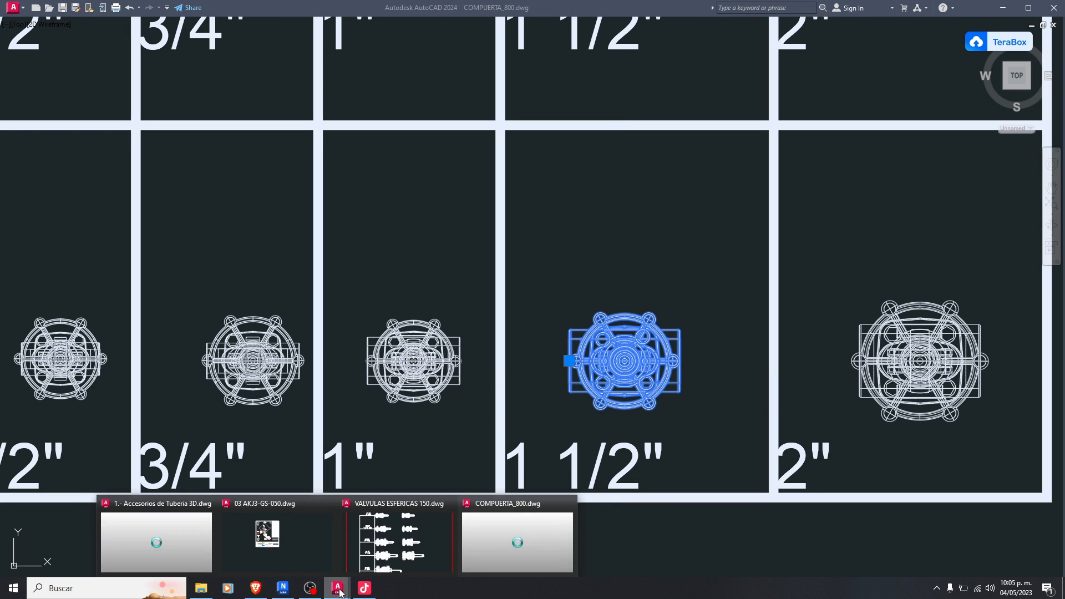
pyautogui.click(134, 541)
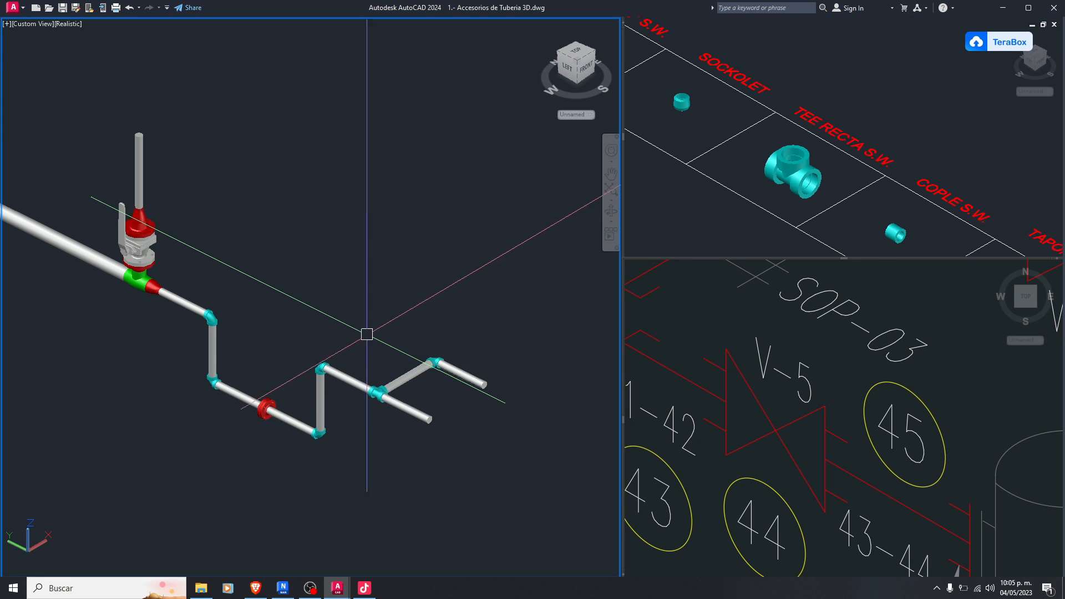
pyautogui.scroll(-2, 363, 336)
pyautogui.click(430, 391)
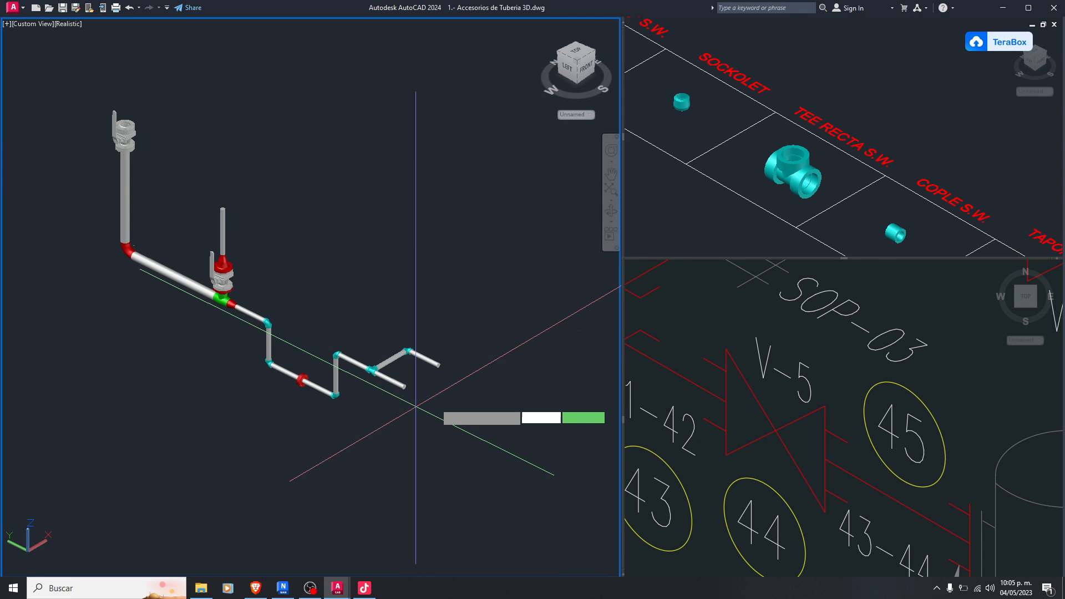
pyautogui.scroll(3, 415, 406)
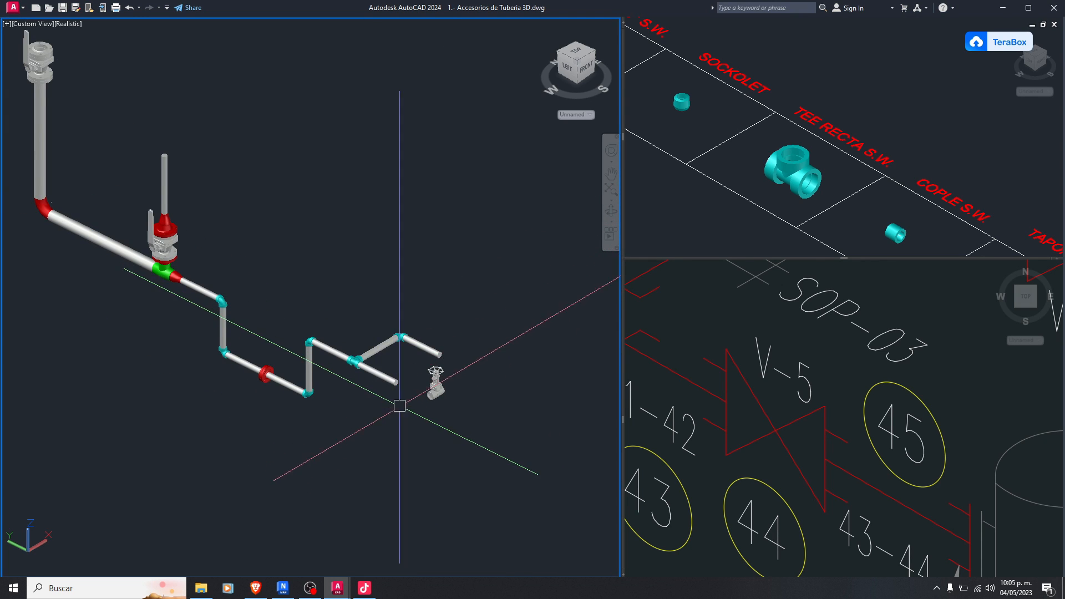
# Rotate the pasted gate valve 270 degrees about its vertical axis with 3D Rotate so its body runs parallel to the branch pipes
pyautogui.scroll(4, 459, 391)
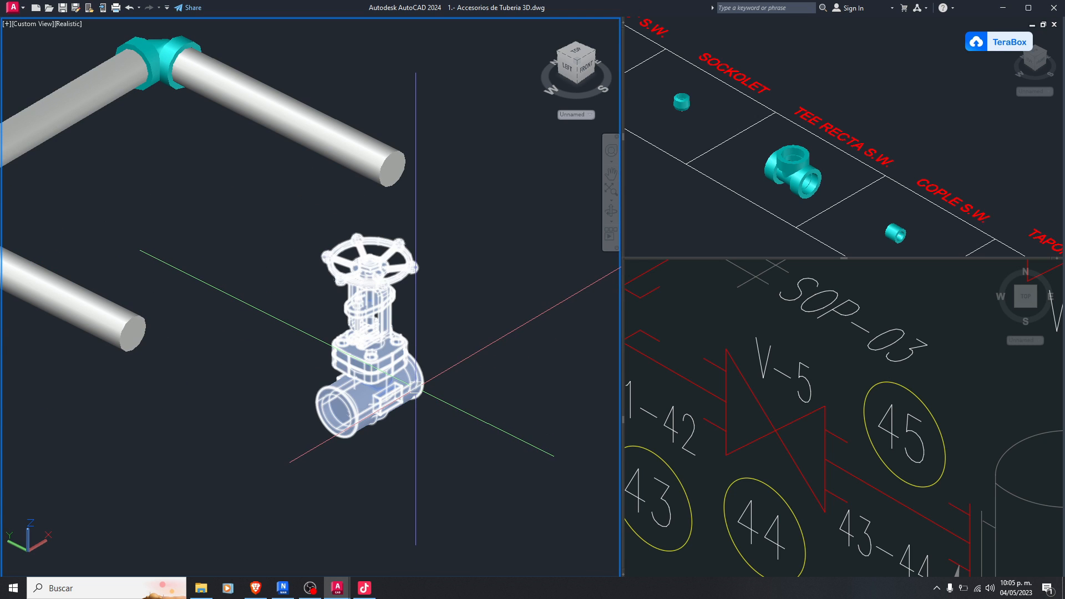
pyautogui.write('3r')
pyautogui.press('Return')
pyautogui.click(411, 395)
pyautogui.press('Return')
pyautogui.click(369, 339)
pyautogui.click(422, 326)
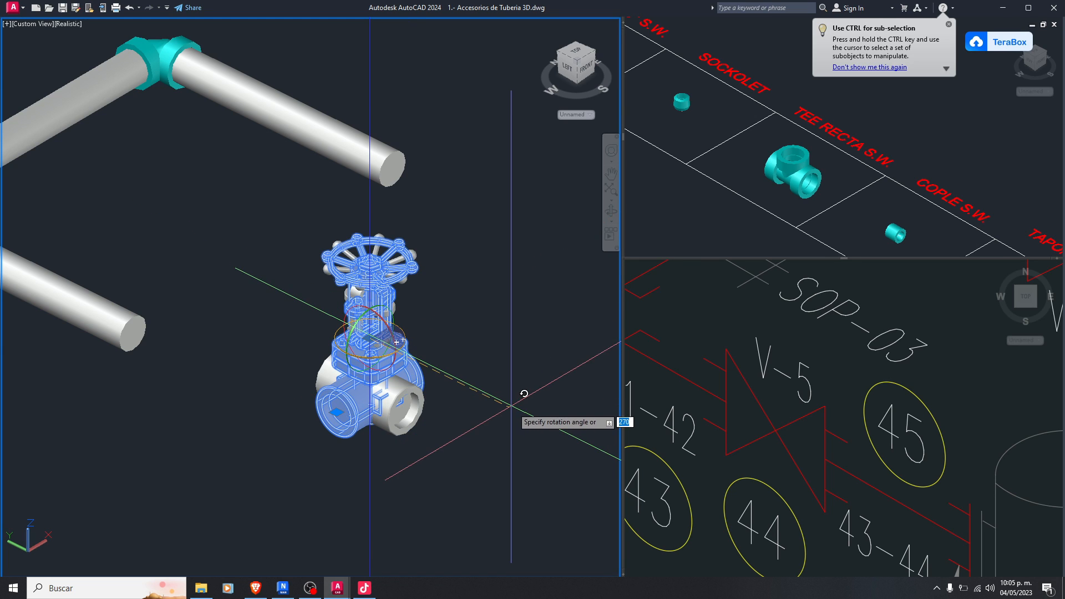
pyautogui.click(550, 402)
# Set the visual style of the 3D model view to 2D Wireframe
pyautogui.write('sha')
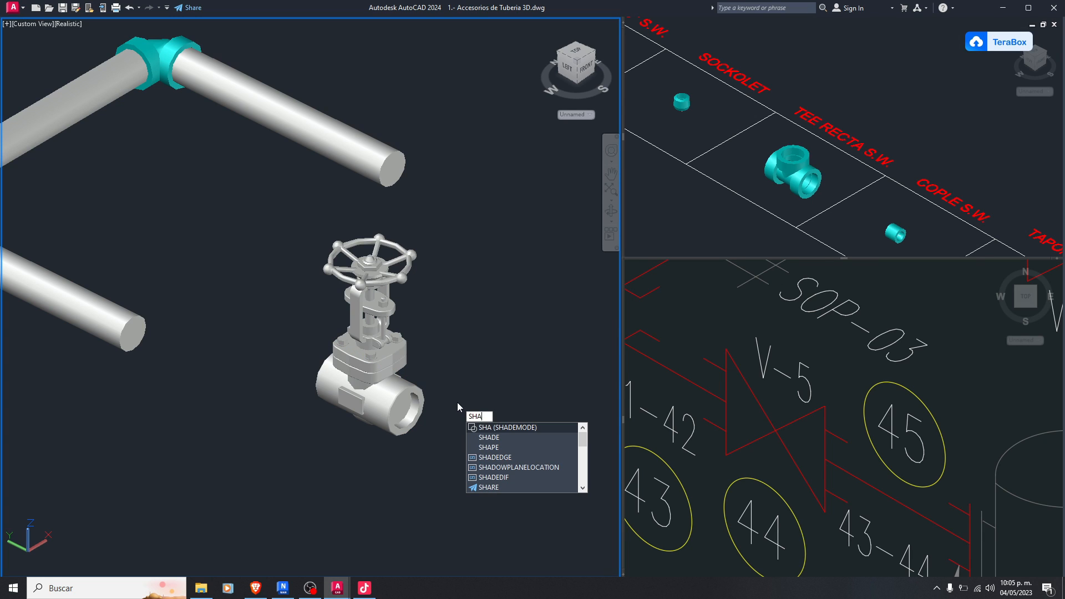
pyautogui.press('Return')
pyautogui.write('2')
pyautogui.press('Return')
# Move the gate valve by the center of its inlet socket to the open end of the run pipe after the tee
pyautogui.click(475, 487)
pyautogui.click(302, 243)
pyautogui.scroll(5, 311, 368)
pyautogui.scroll(-3, 360, 351)
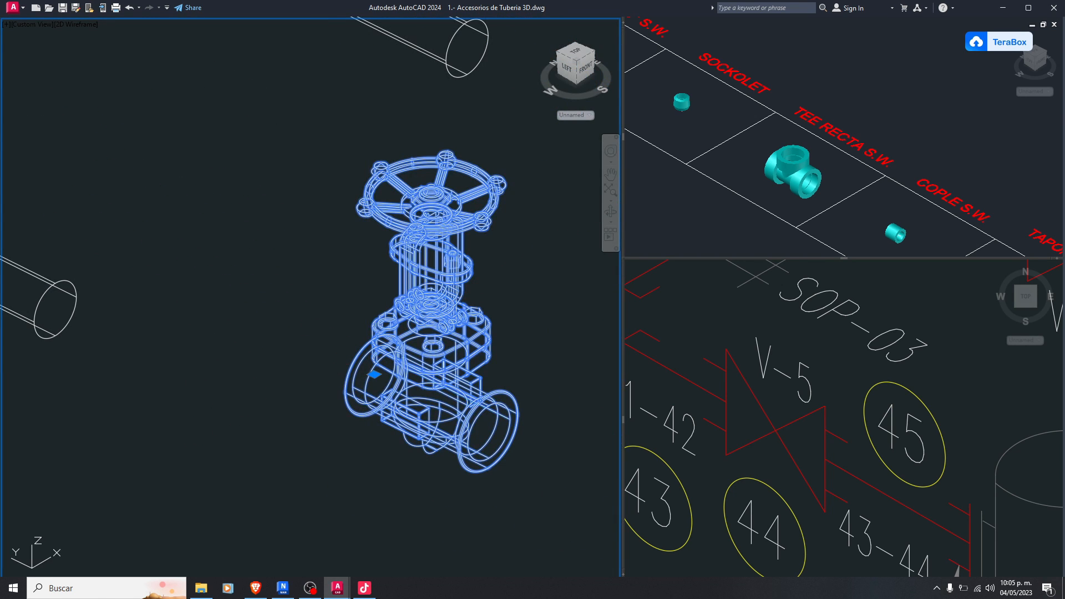
pyautogui.press('Return')
pyautogui.scroll(6, 360, 398)
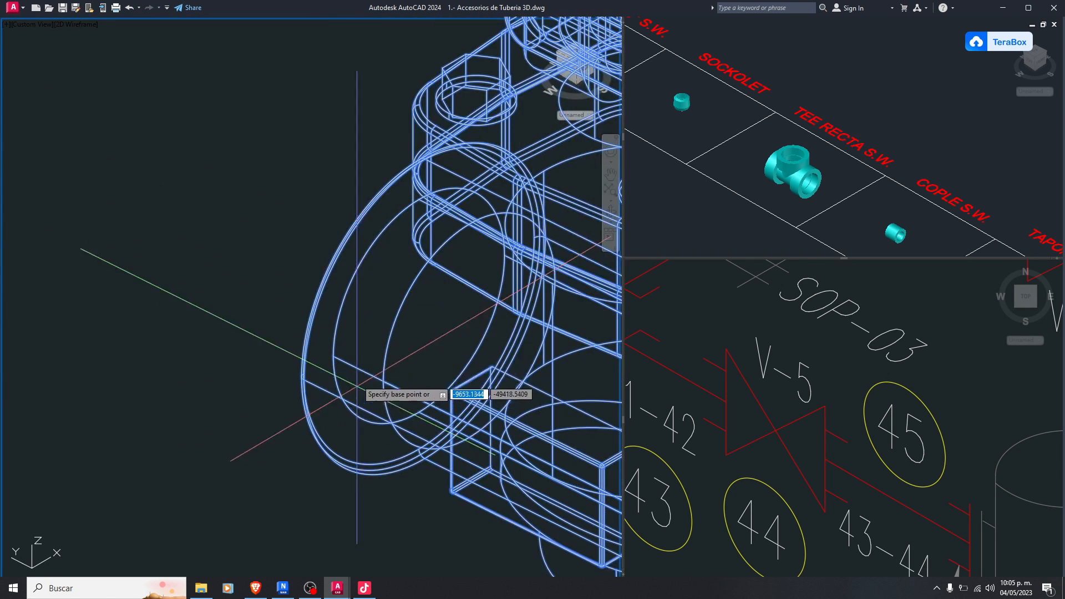
pyautogui.keyDown('shift'); pyautogui.rightClick(350, 286); pyautogui.keyUp('shift')
pyautogui.click(389, 420)
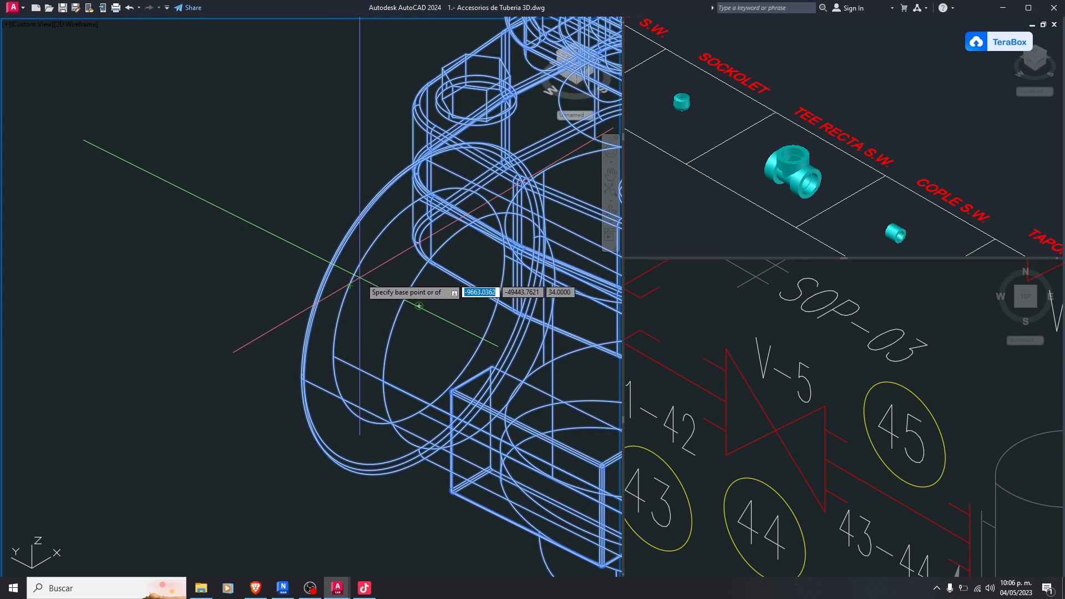
pyautogui.click(419, 305)
pyautogui.scroll(-5, 422, 311)
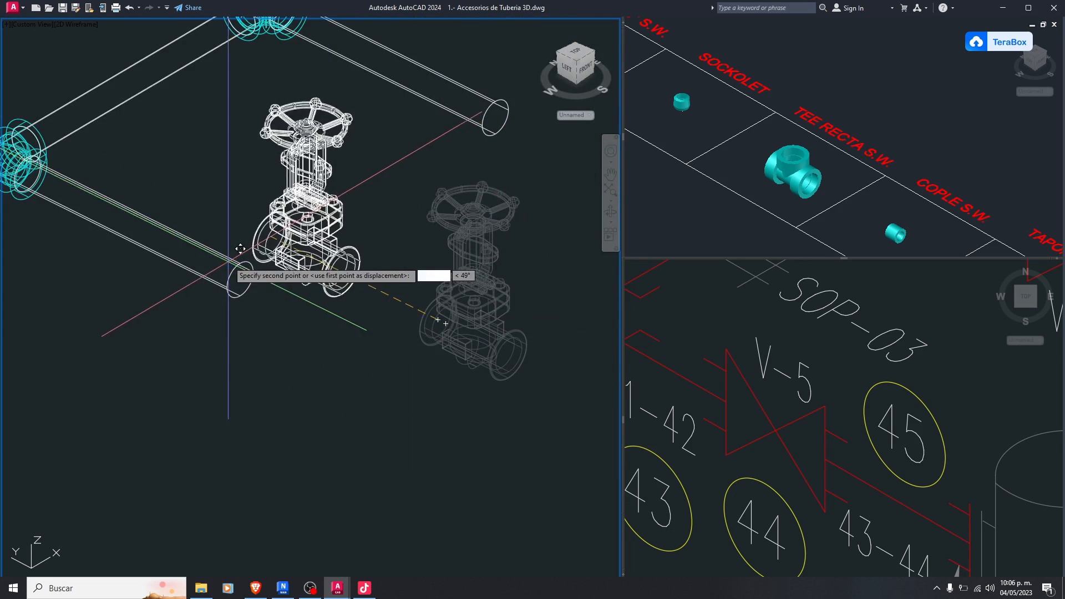
pyautogui.scroll(6, 311, 321)
pyautogui.scroll(-3, 318, 322)
pyautogui.click(319, 322)
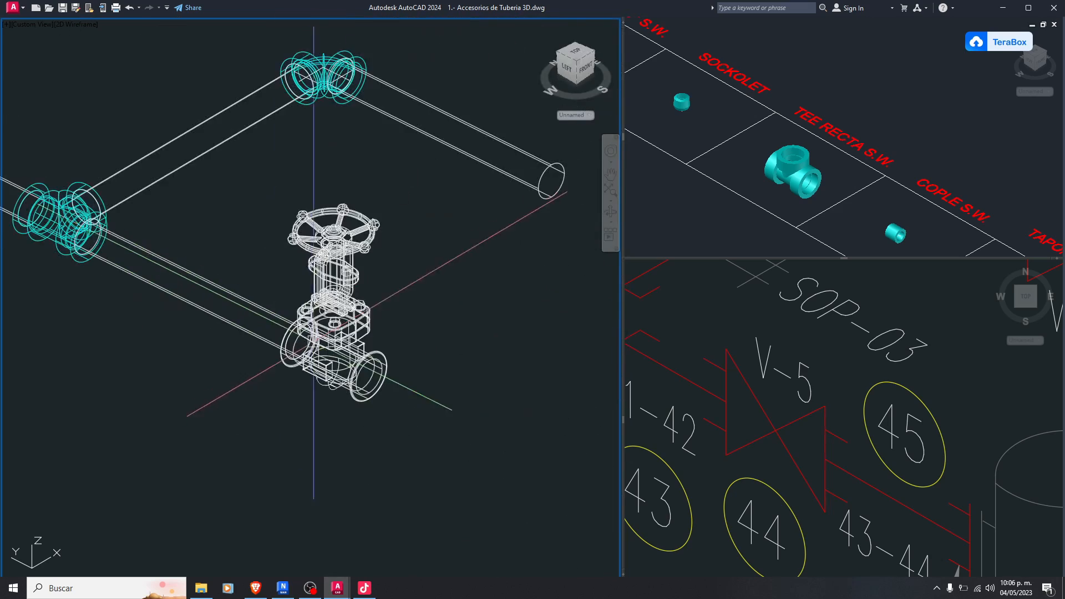
# Copy the gate valve from its inlet socket center to the center of the open pipe end after elbow CSW-5
pyautogui.scroll(3, 382, 357)
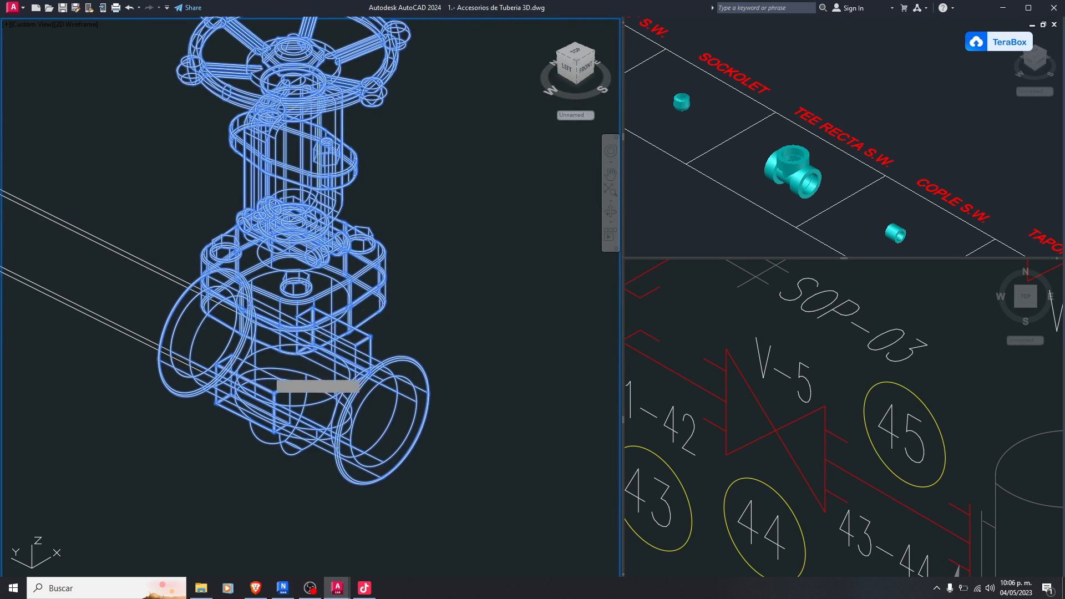
pyautogui.scroll(-4, 247, 385)
pyautogui.scroll(7, 241, 374)
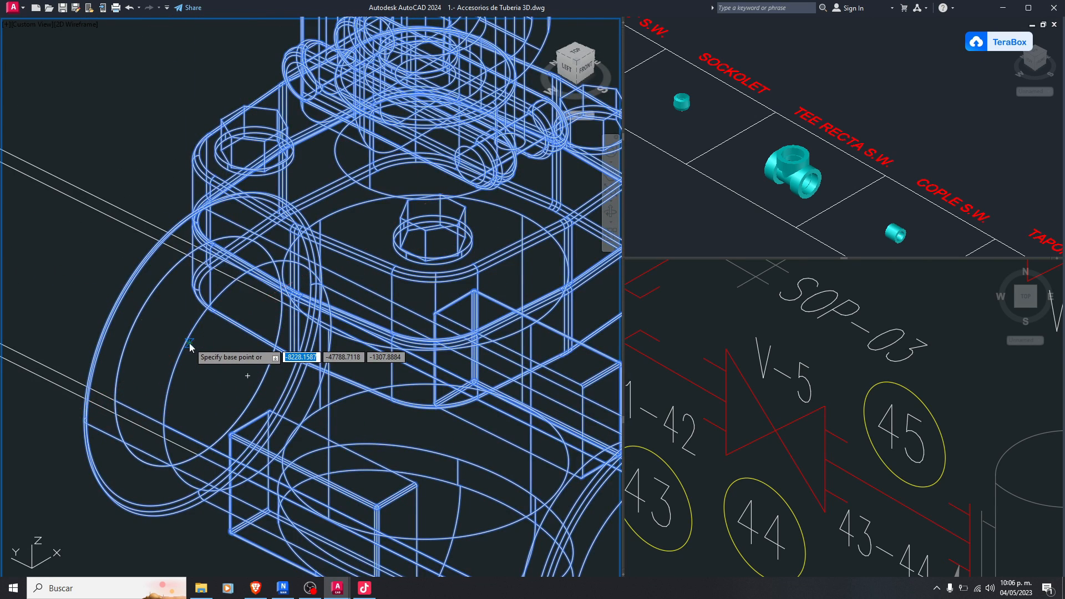
pyautogui.keyDown('shift'); pyautogui.rightClick(190, 347); pyautogui.keyUp('shift')
pyautogui.click(214, 214)
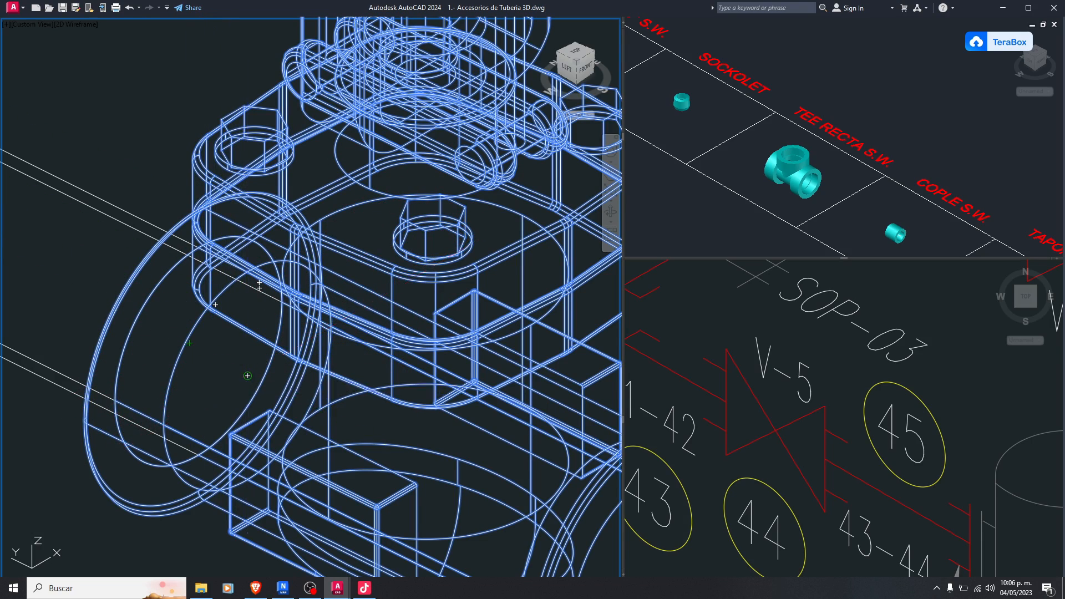
pyautogui.click(247, 376)
pyautogui.scroll(-8, 247, 376)
pyautogui.scroll(8, 421, 285)
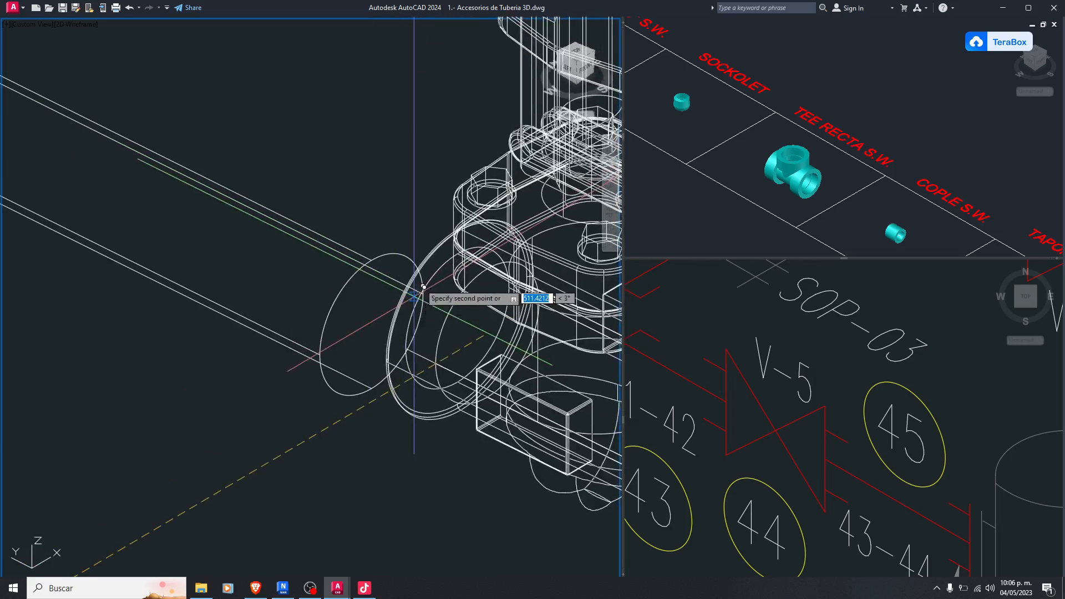
pyautogui.keyDown('shift'); pyautogui.rightClick(421, 277); pyautogui.keyUp('shift')
pyautogui.click(444, 411)
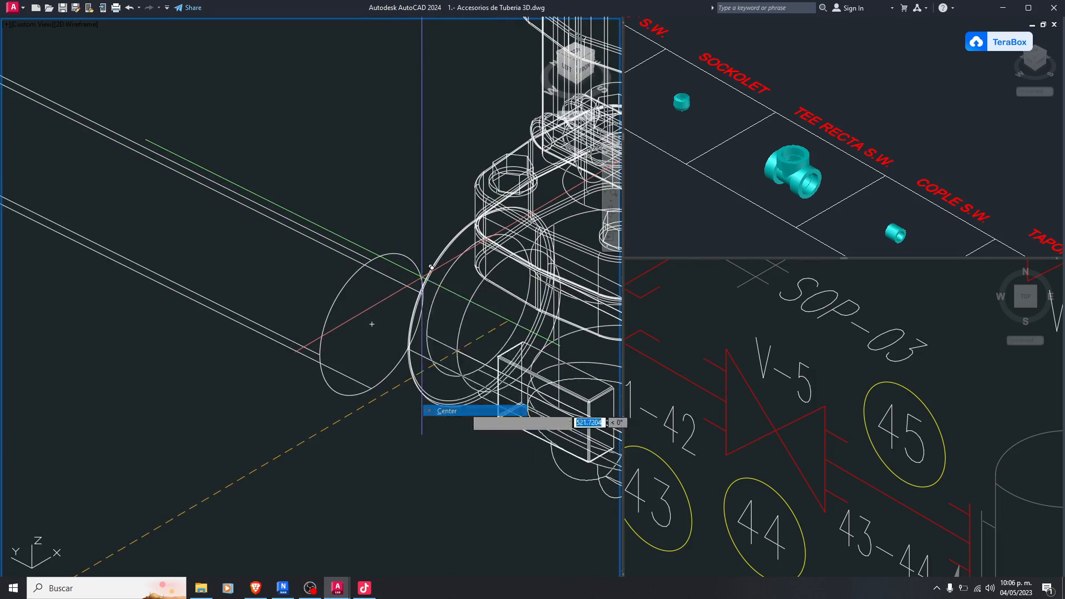
pyautogui.scroll(-5, 422, 289)
pyautogui.scroll(-6, 339, 298)
pyautogui.press('Escape')
# Copy the two pipes upstream of the gate valves straight along their axes so the copies extend past the valves
pyautogui.scroll(4, 254, 342)
pyautogui.click(194, 291)
pyautogui.click(169, 258)
pyautogui.click(378, 120)
pyautogui.write('co')
pyautogui.press('space')
pyautogui.click(124, 357)
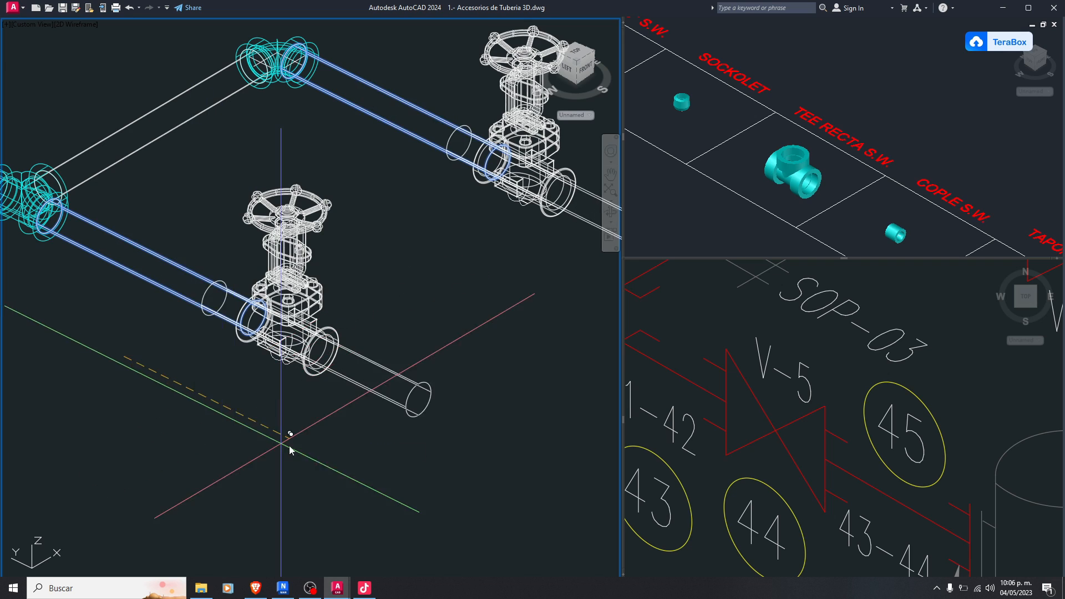
pyautogui.press('Escape')
pyautogui.scroll(-9, 341, 381)
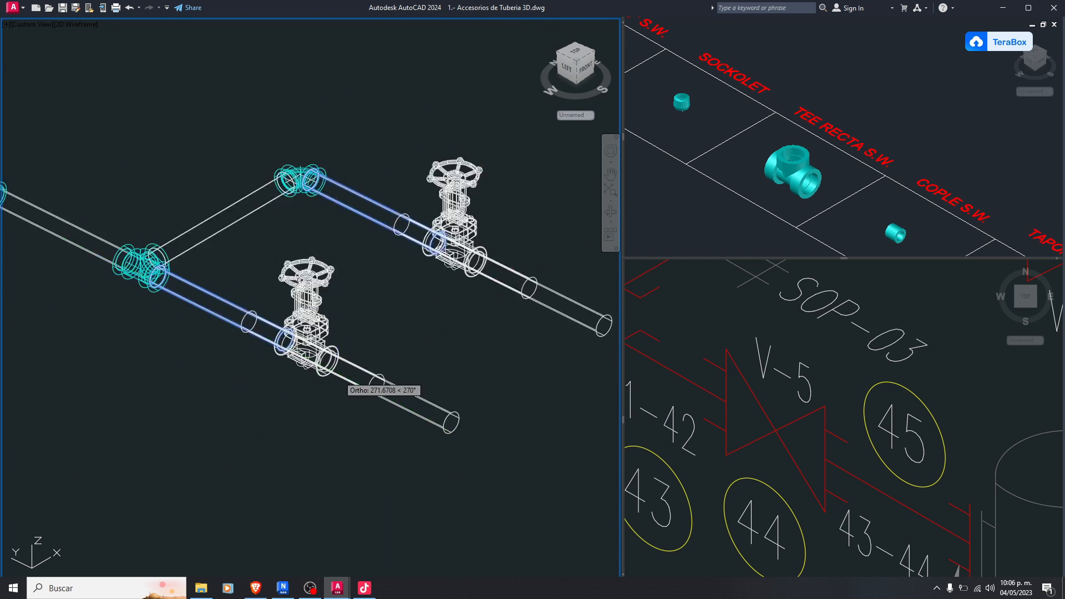
# Set the visual style of the 3D model view to Realistic
pyautogui.write('sha')
pyautogui.press('Return')
pyautogui.write('r')
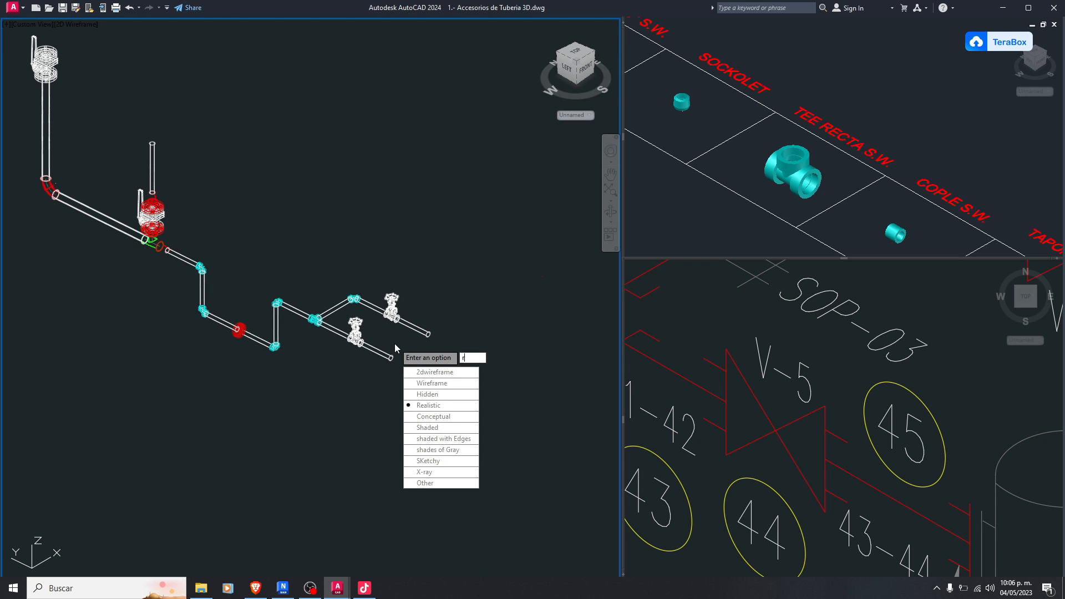
pyautogui.press('Return')
pyautogui.moveTo(320, 268); pyautogui.dragTo(418, 360, button='middle')
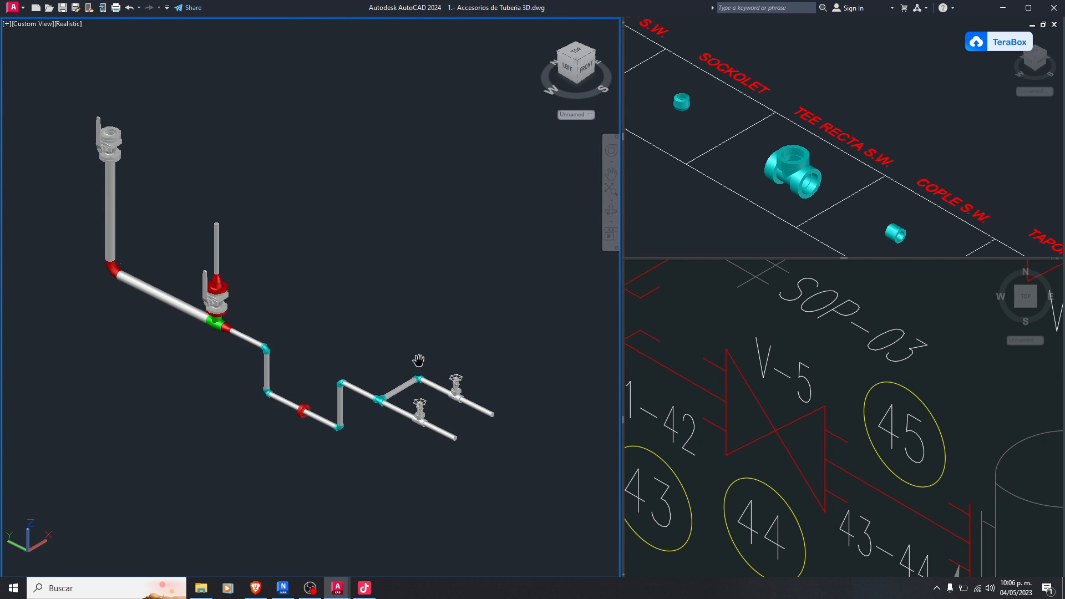
# Examine the isometric drawing and the 3D piping model to compare the modelled route, fittings and valves
pyautogui.click(822, 387)
pyautogui.scroll(-5, 821, 387)
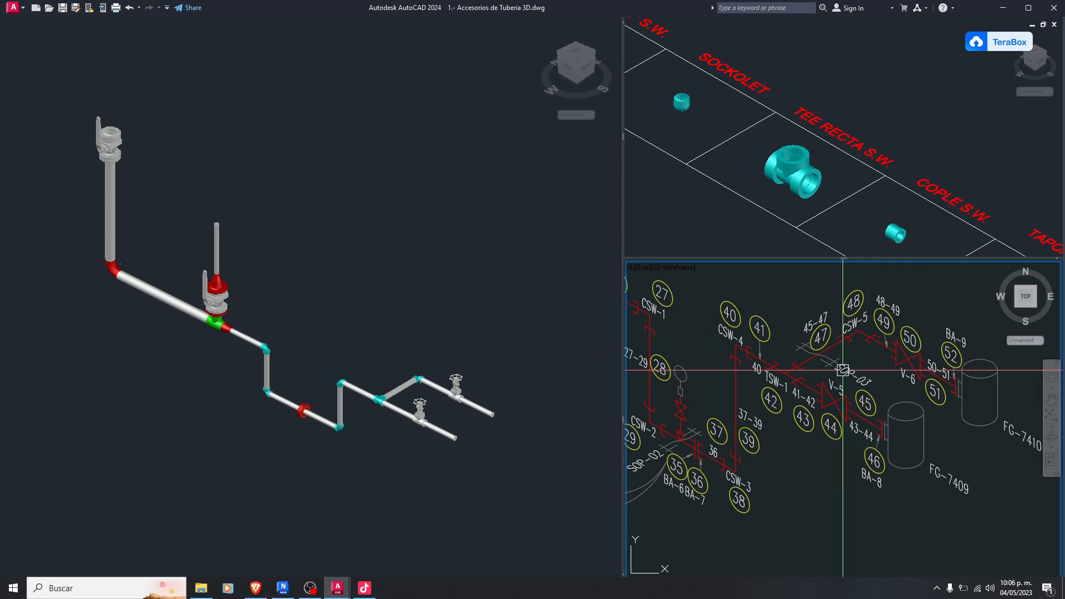
pyautogui.moveTo(821, 387)
pyautogui.mouseDown(button='middle')
pyautogui.moveTo(930, 511)
pyautogui.moveTo(909, 470)
pyautogui.mouseUp(button='middle')
pyautogui.click(493, 354)
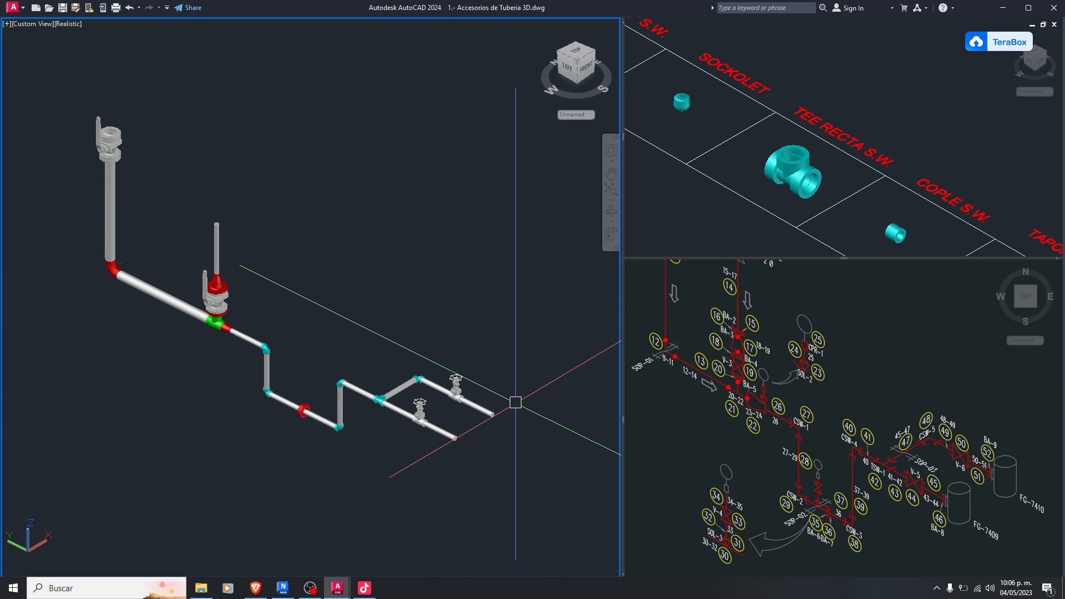
pyautogui.keyDown('shift'); pyautogui.moveTo(512, 402); pyautogui.dragTo(538, 384, button='middle'); pyautogui.keyUp('shift')
pyautogui.keyDown('shift'); pyautogui.moveTo(387, 347); pyautogui.dragTo(407, 384, button='middle'); pyautogui.keyUp('shift')
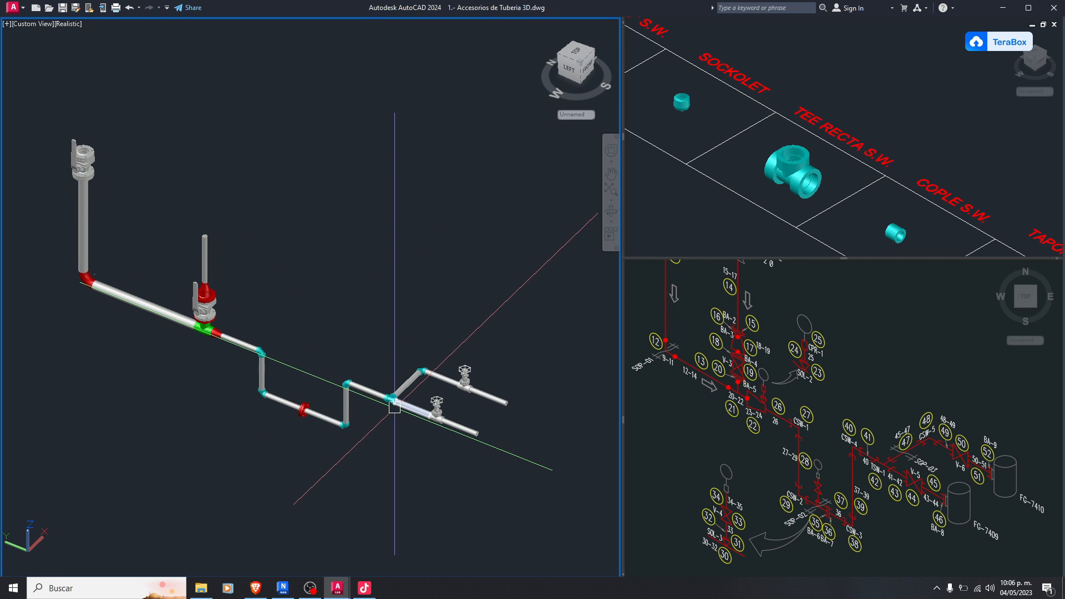
pyautogui.scroll(3, 333, 414)
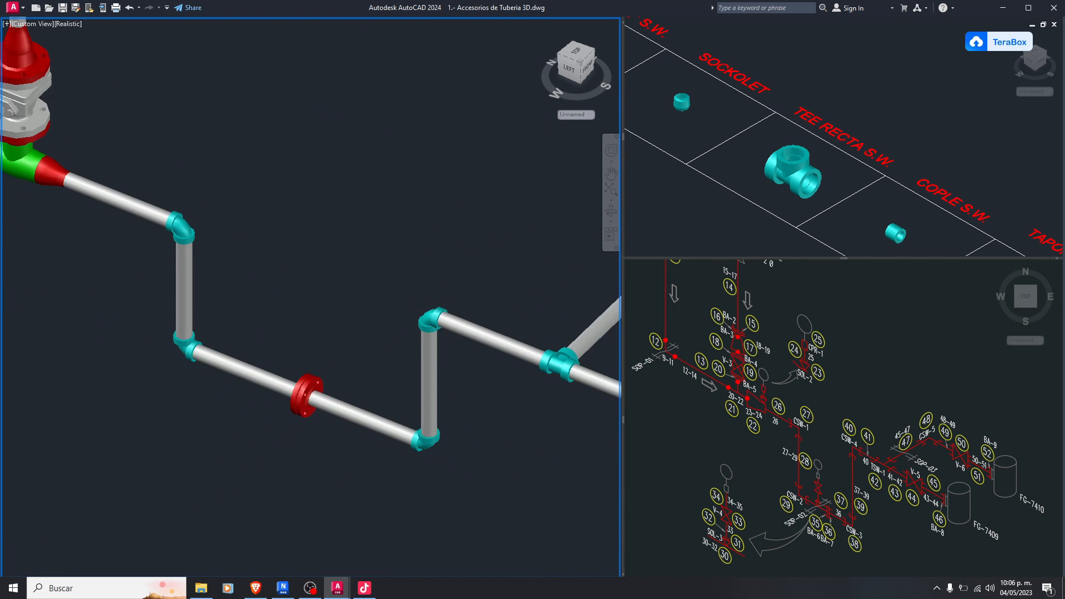
pyautogui.scroll(-5, 352, 383)
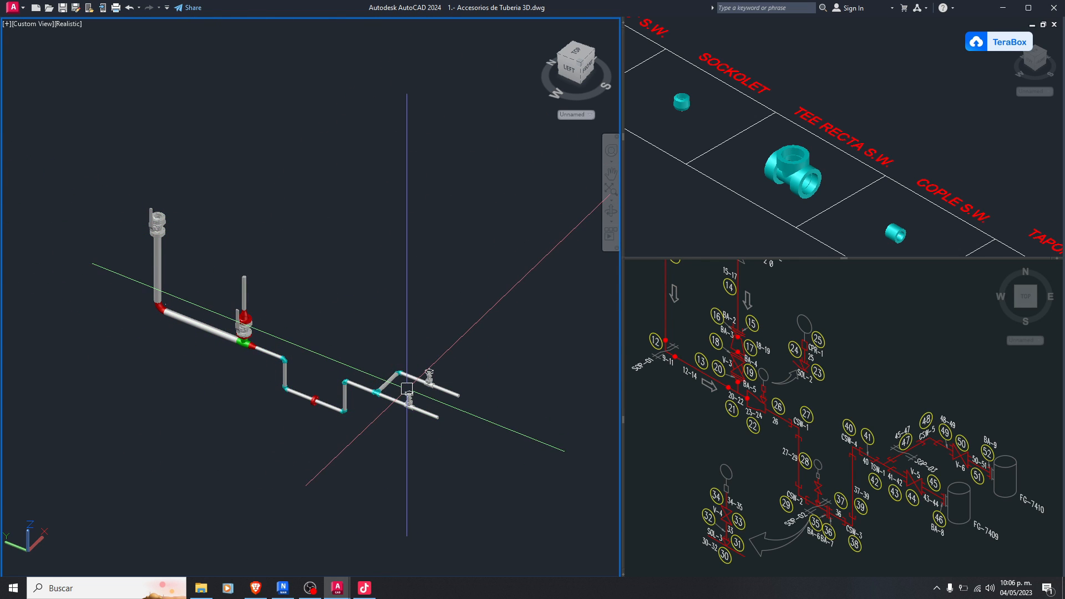
# Isolate the complete 3D piping model so that all other objects in the drawing are hidden
pyautogui.click(505, 453)
pyautogui.click(126, 162)
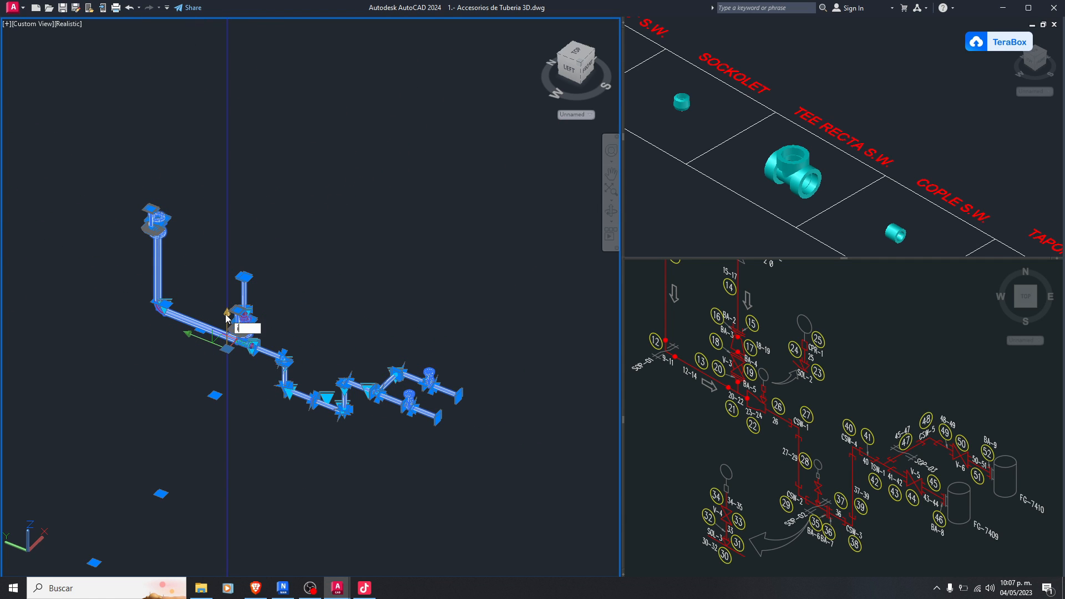
pyautogui.press('Return')
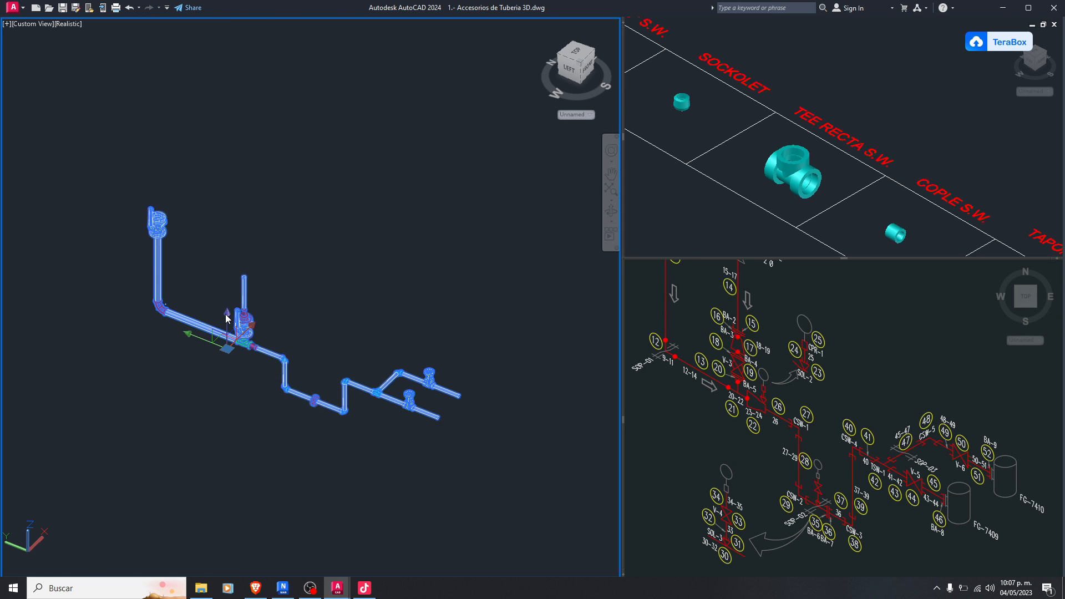
pyautogui.scroll(-4, 291, 297)
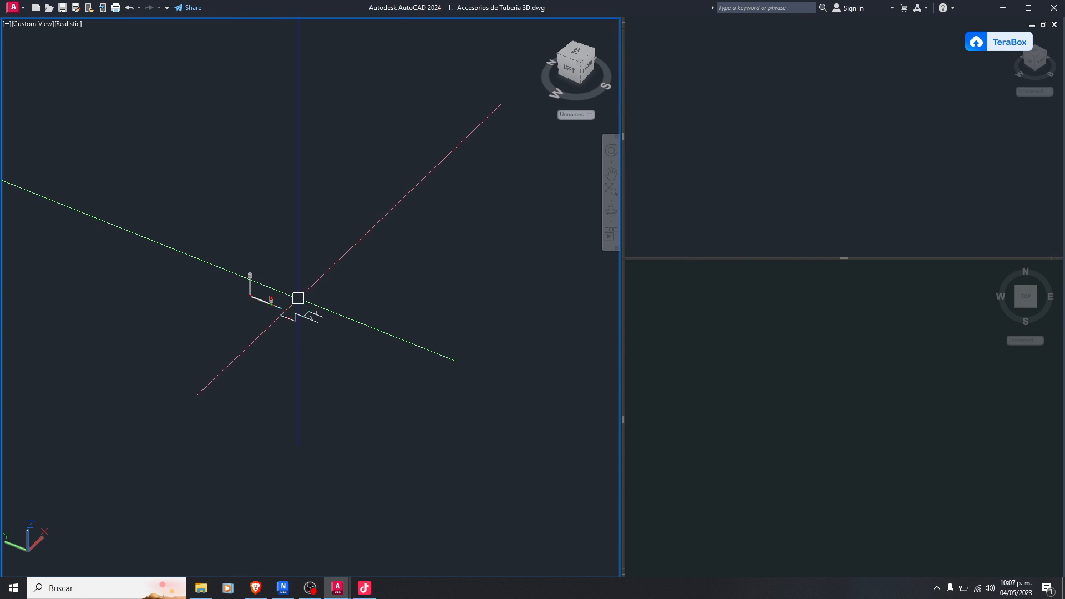
pyautogui.scroll(3, 255, 293)
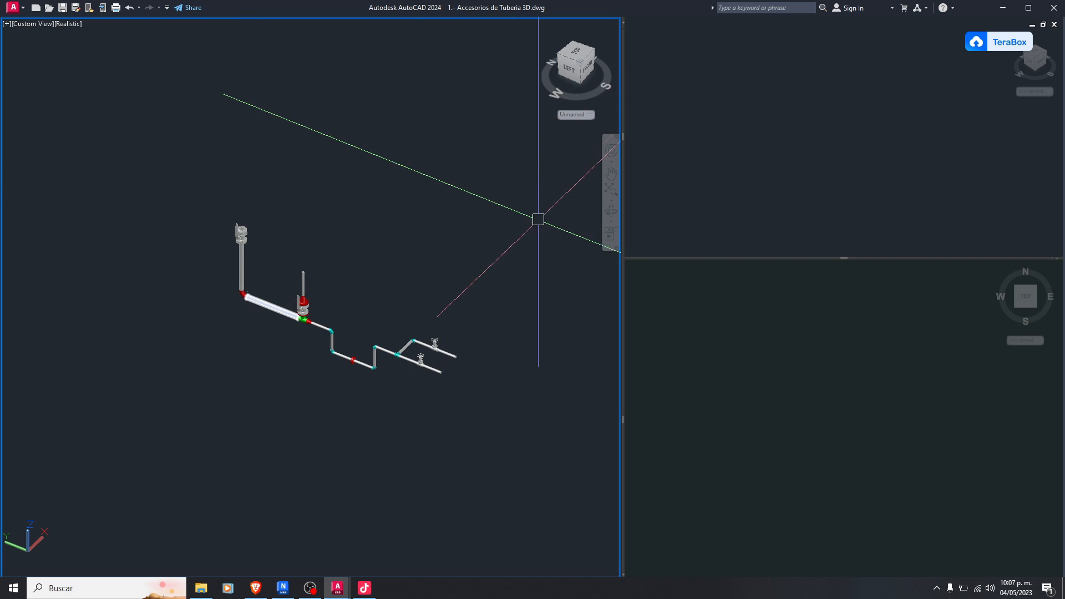
pyautogui.click(540, 219)
pyautogui.click(178, 432)
pyautogui.press('Escape')
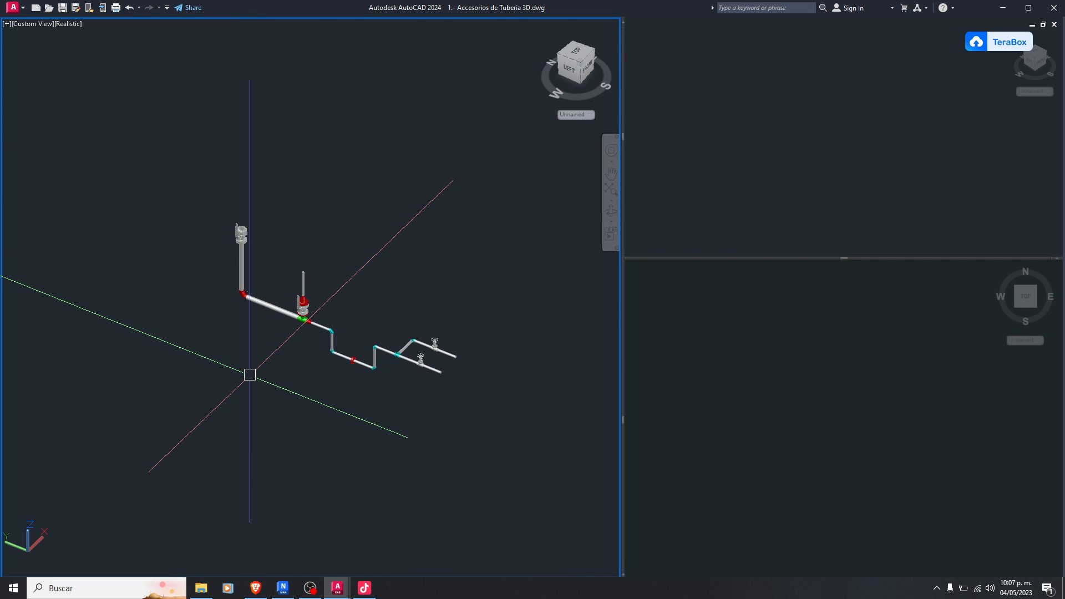
# Turn off the clean screen display and create a new blank drawing
pyautogui.hotkey('ctrl', '0')
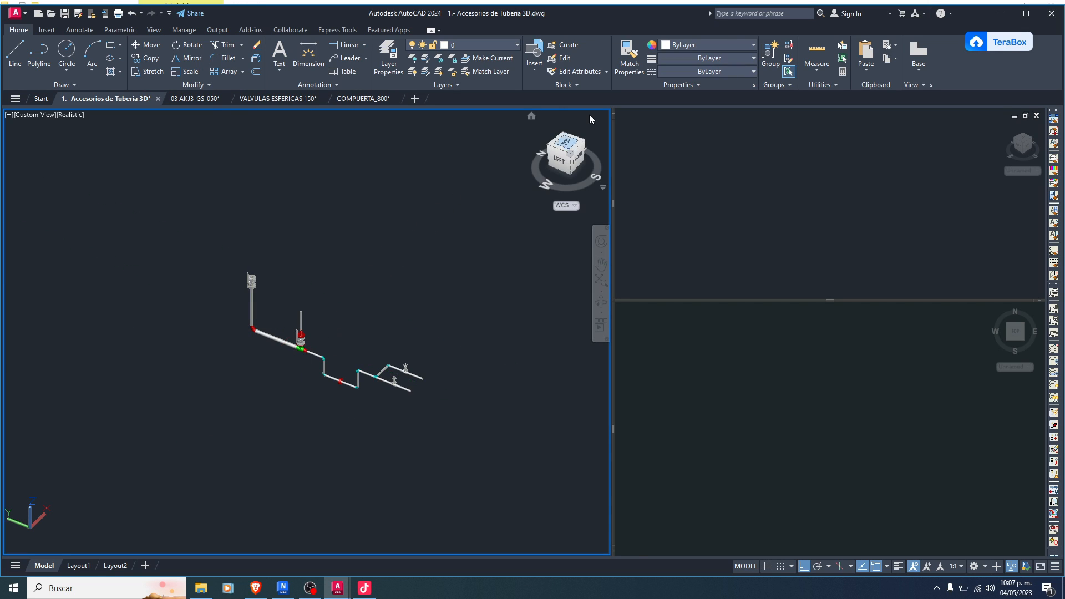
pyautogui.click(417, 100)
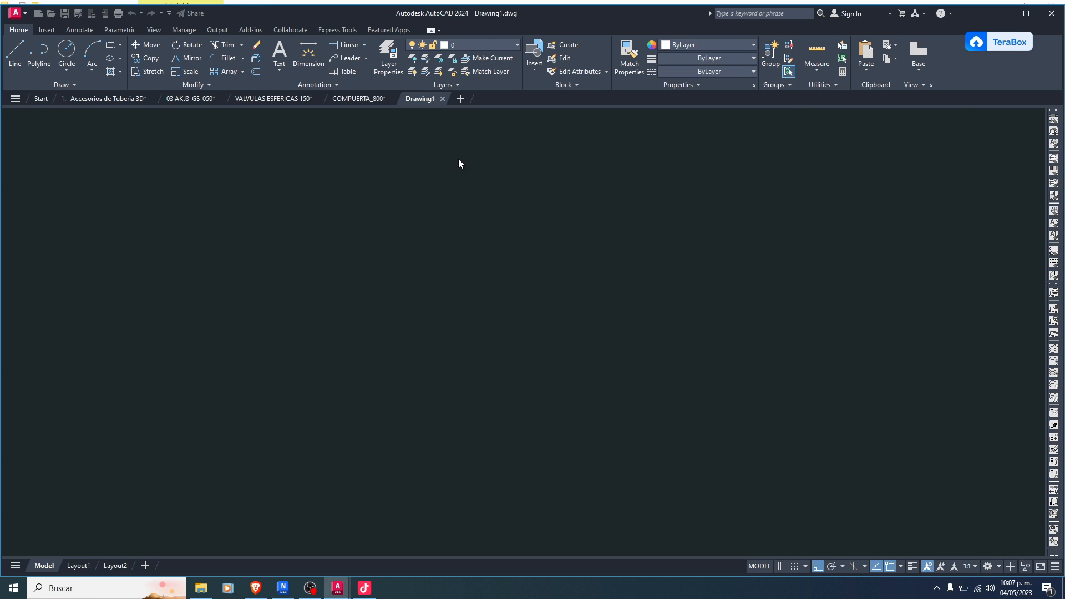
# In the piping drawing, create a Flatshot of the current angled view as a new block and insert it beside the 3D model
pyautogui.click(130, 101)
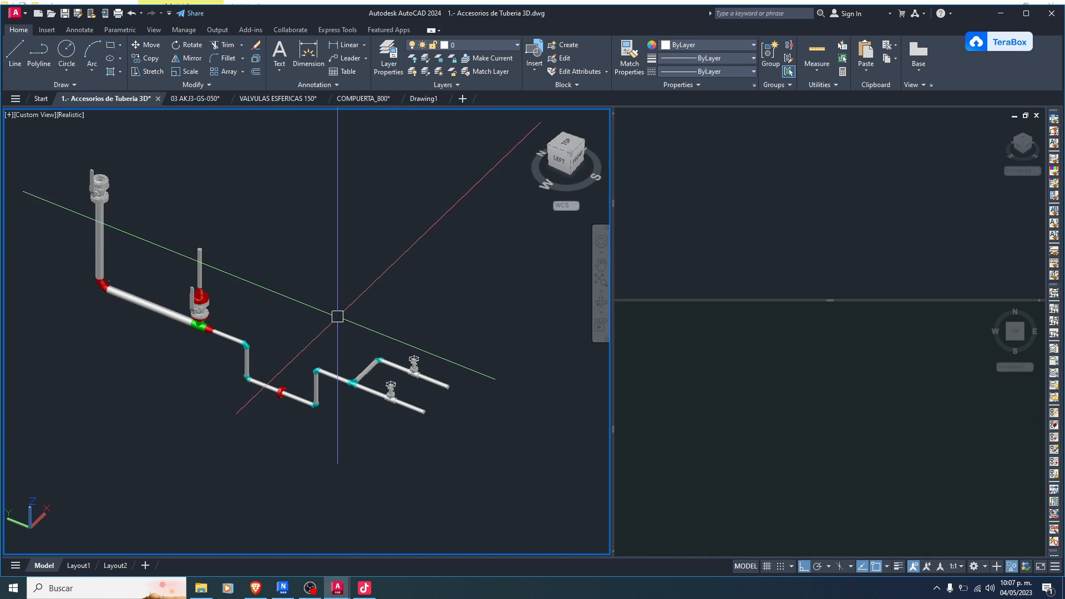
pyautogui.moveTo(295, 410); pyautogui.dragTo(319, 400, button='middle')
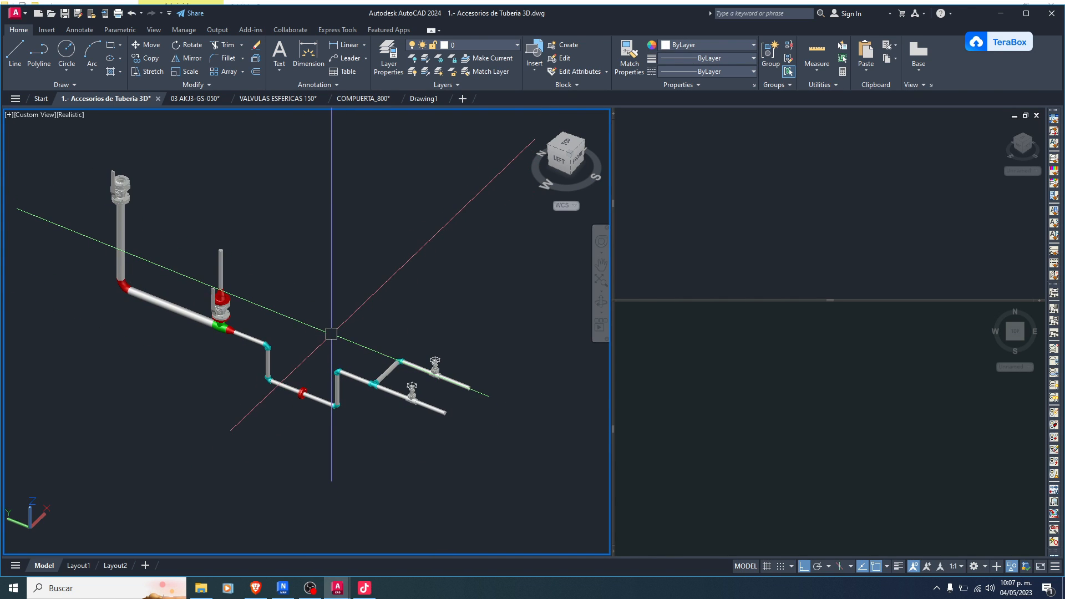
pyautogui.press('Return')
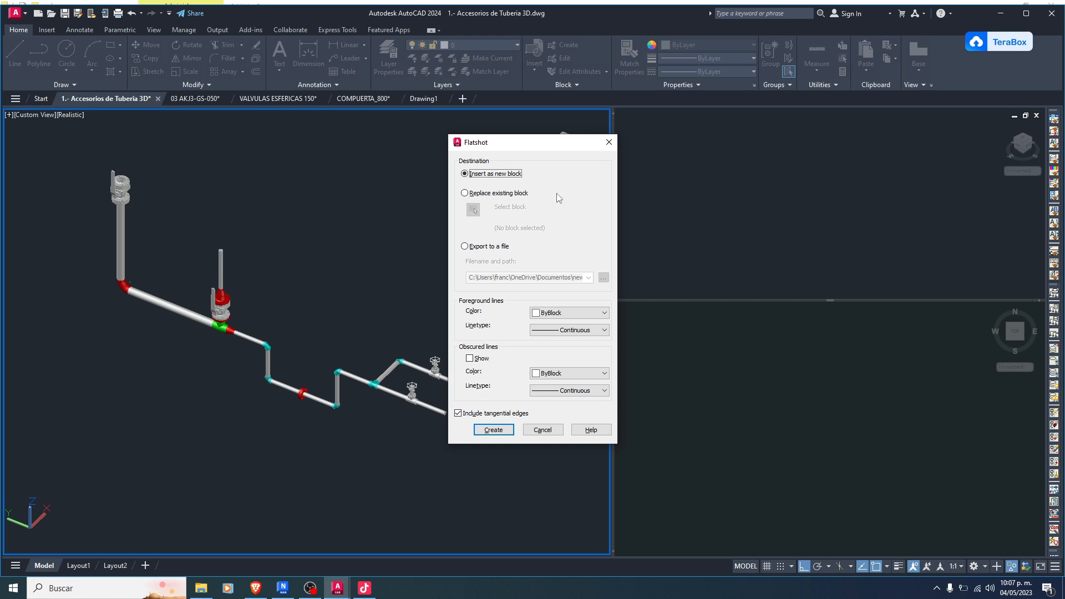
pyautogui.moveTo(529, 147); pyautogui.dragTo(710, 171)
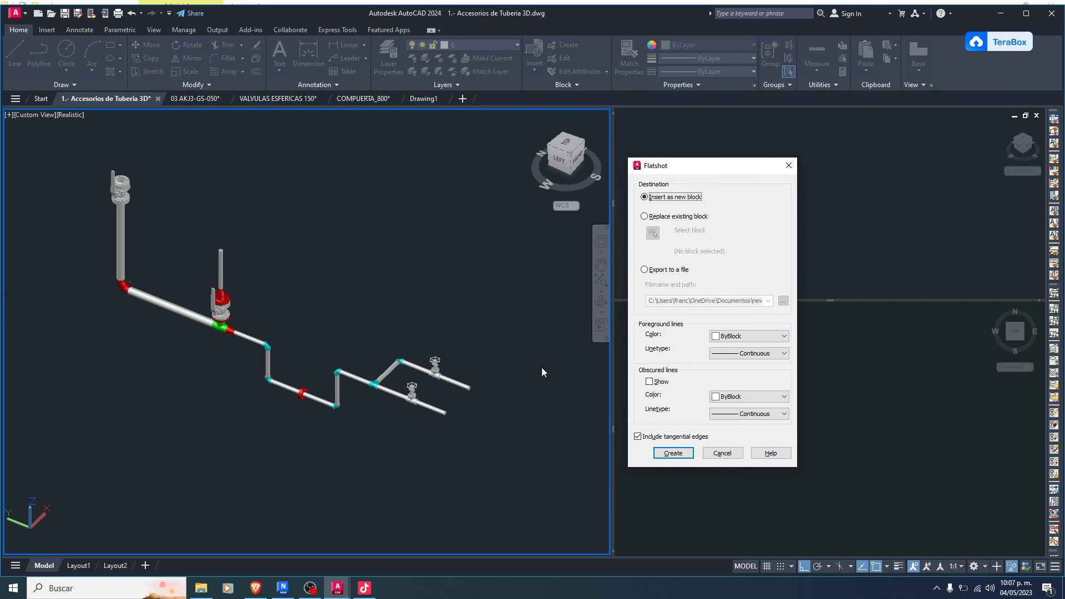
pyautogui.click(672, 452)
pyautogui.scroll(-5, 461, 340)
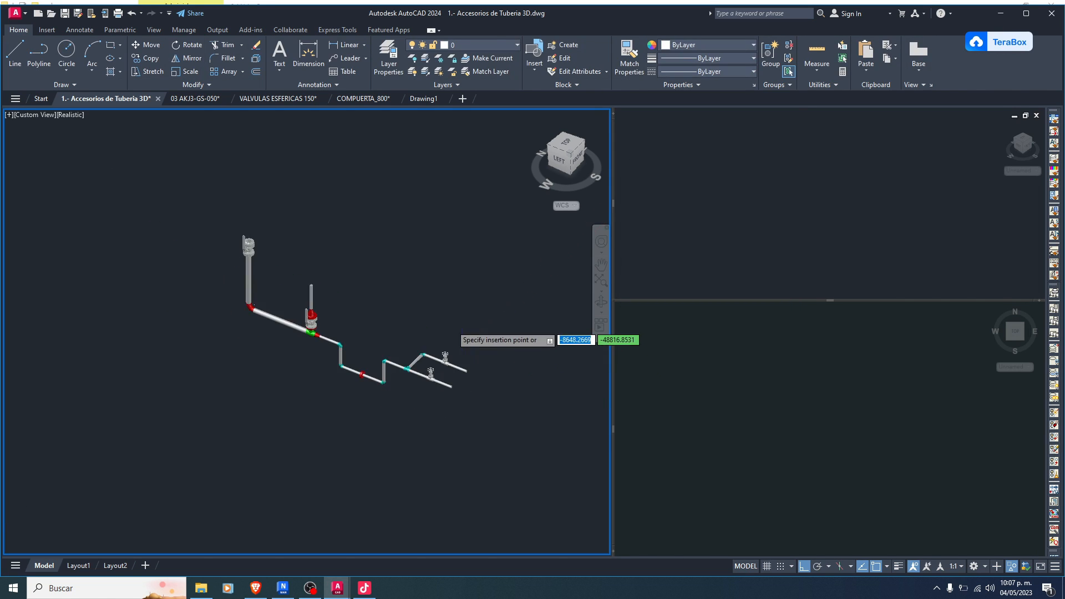
pyautogui.scroll(1, 409, 357)
pyautogui.click(392, 363)
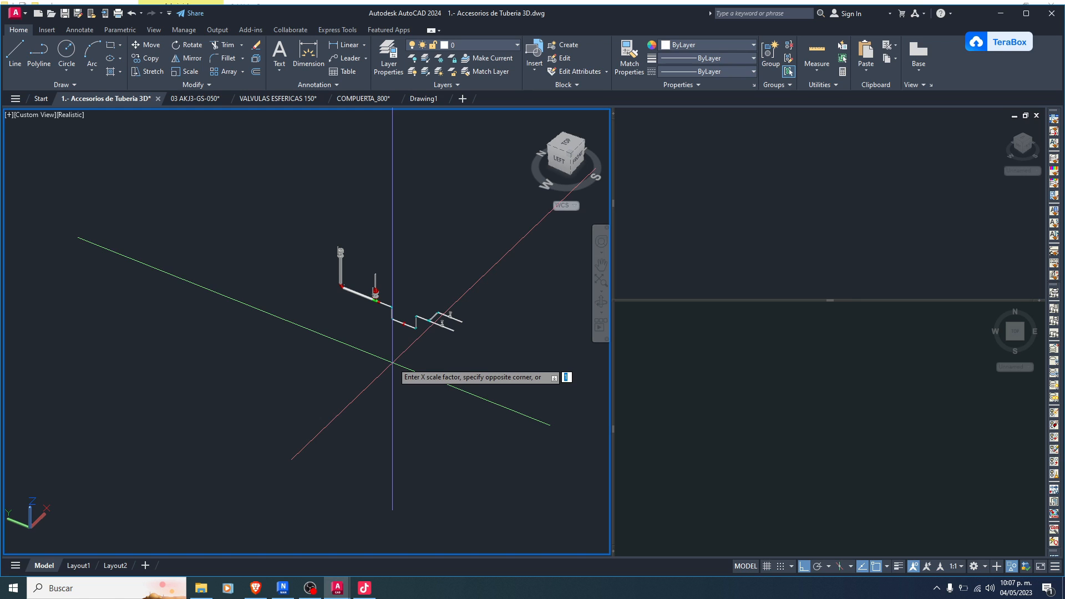
pyautogui.scroll(-4, 373, 332)
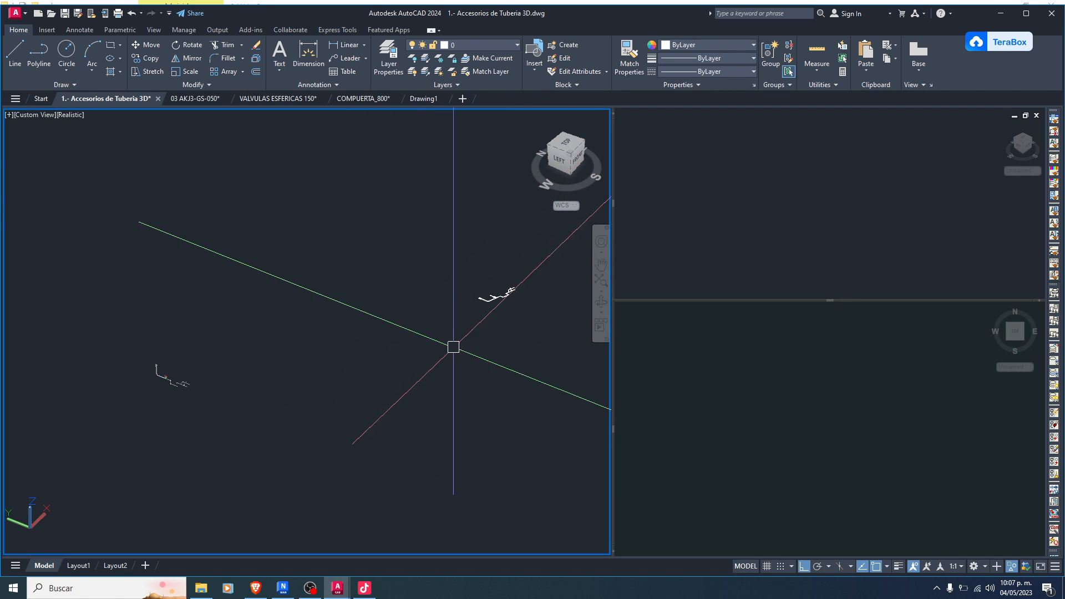
# Cut the flattened block of the angled view out of the piping drawing
pyautogui.scroll(2, 496, 283)
pyautogui.click(531, 267)
pyautogui.click(453, 366)
pyautogui.scroll(4, 544, 311)
pyautogui.moveTo(544, 311); pyautogui.dragTo(392, 345, button='middle')
pyautogui.scroll(2, 380, 332)
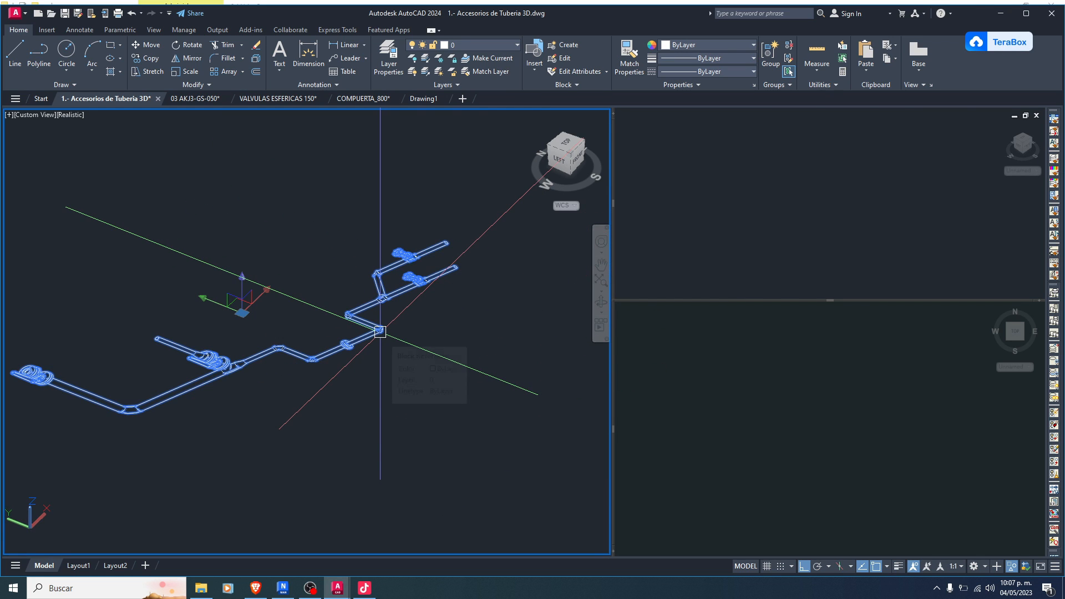
pyautogui.press('Delete')
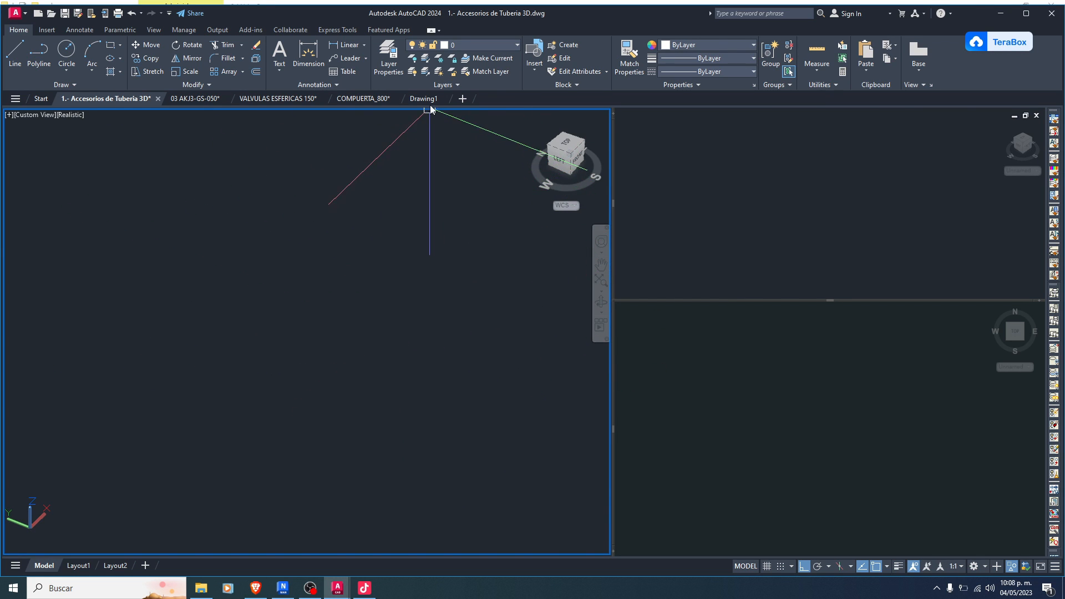
# Paste the flattened angled view into Drawing1
pyautogui.click(426, 100)
pyautogui.hotkey('ctrl', 'v')
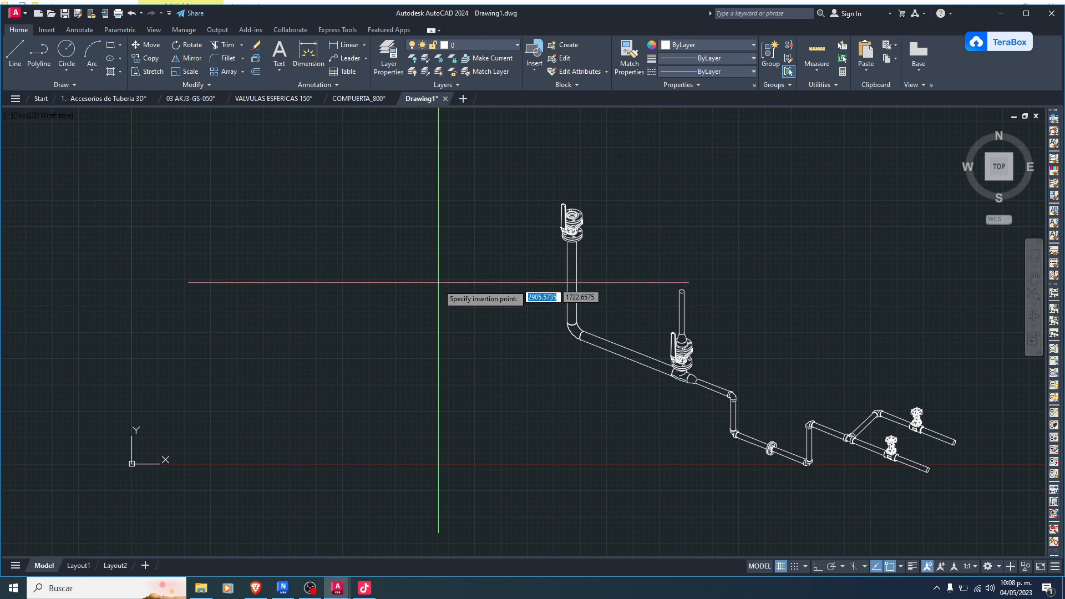
pyautogui.click(418, 292)
# Examine the line work of the pipes, fittings and valves in the pasted flattened view
pyautogui.moveTo(604, 305); pyautogui.dragTo(415, 255, button='middle')
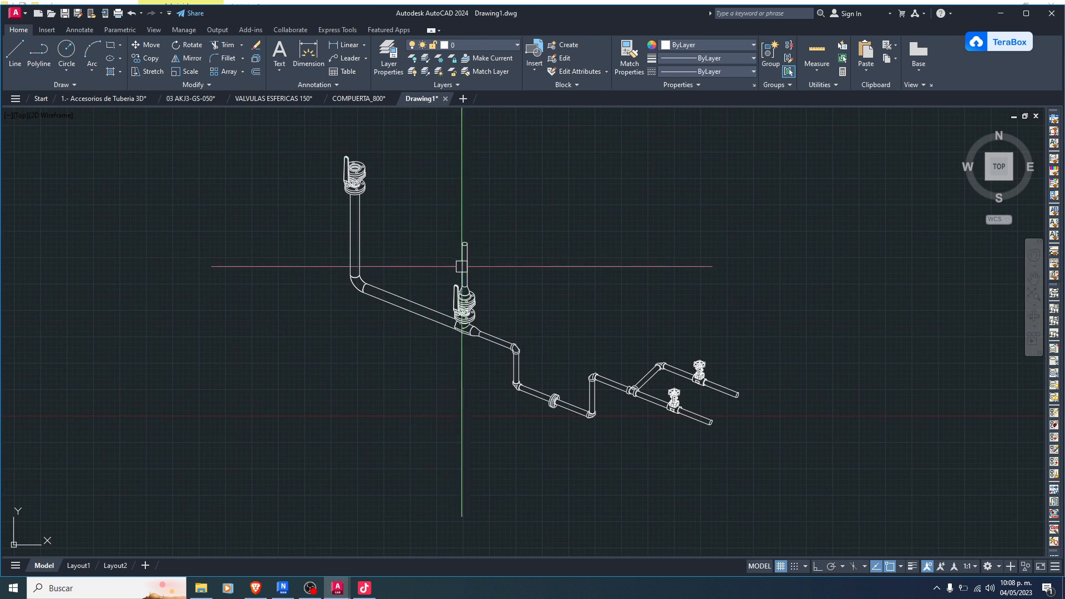
pyautogui.scroll(10, 638, 285)
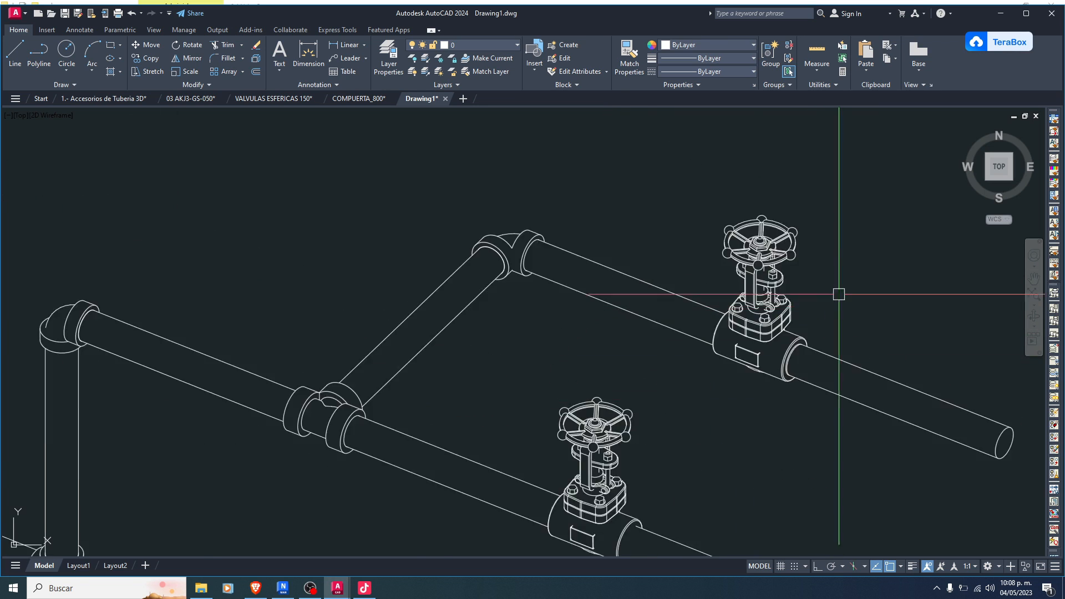
pyautogui.scroll(-6, 637, 285)
pyautogui.scroll(8, 587, 347)
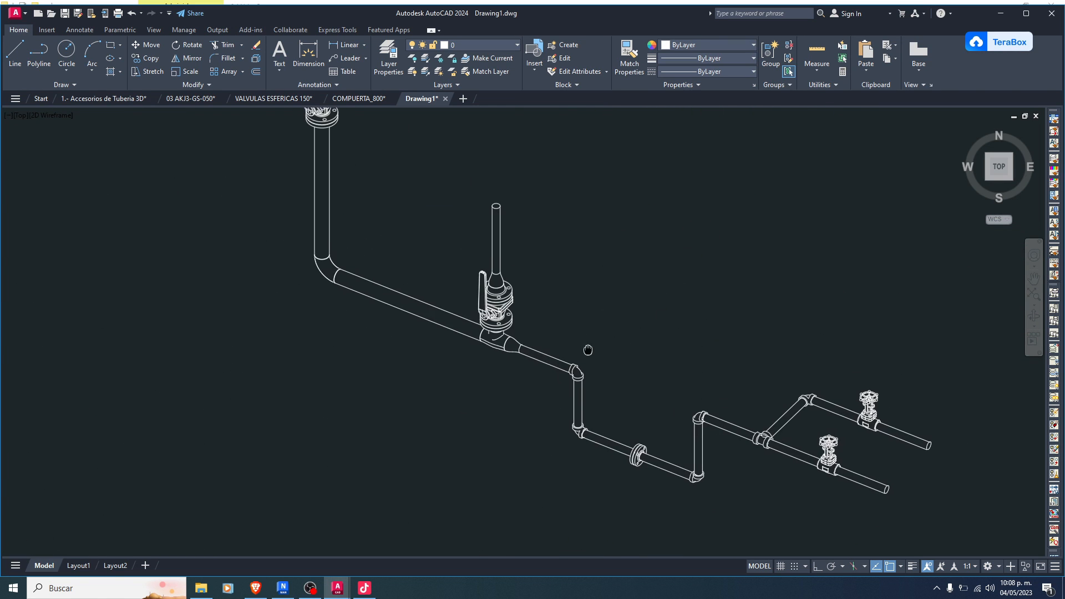
pyautogui.scroll(-8, 493, 289)
pyautogui.scroll(5, 366, 197)
pyautogui.scroll(-4, 587, 391)
pyautogui.scroll(1, 587, 391)
pyautogui.scroll(-1, 356, 161)
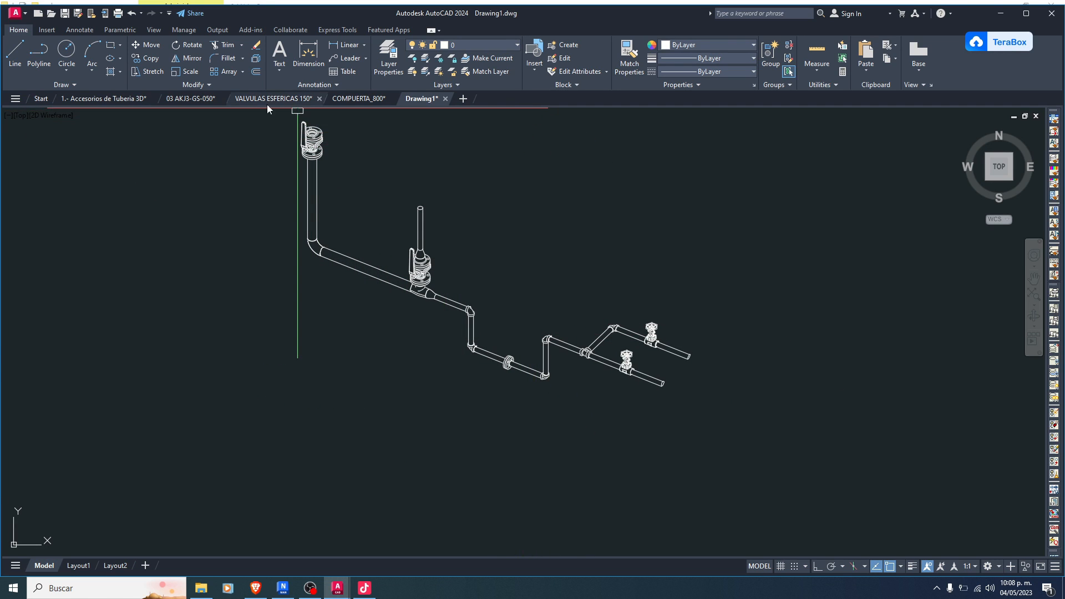
# Switch back to the piping drawing and orient the 3D model to the Left view
pyautogui.click(117, 101)
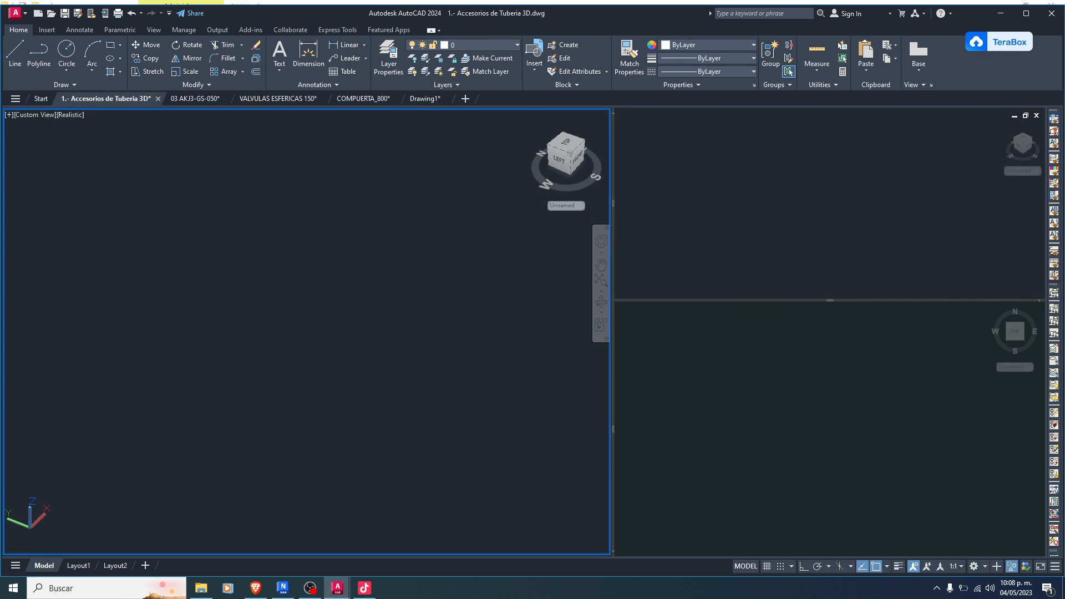
pyautogui.middleClick(533, 169)
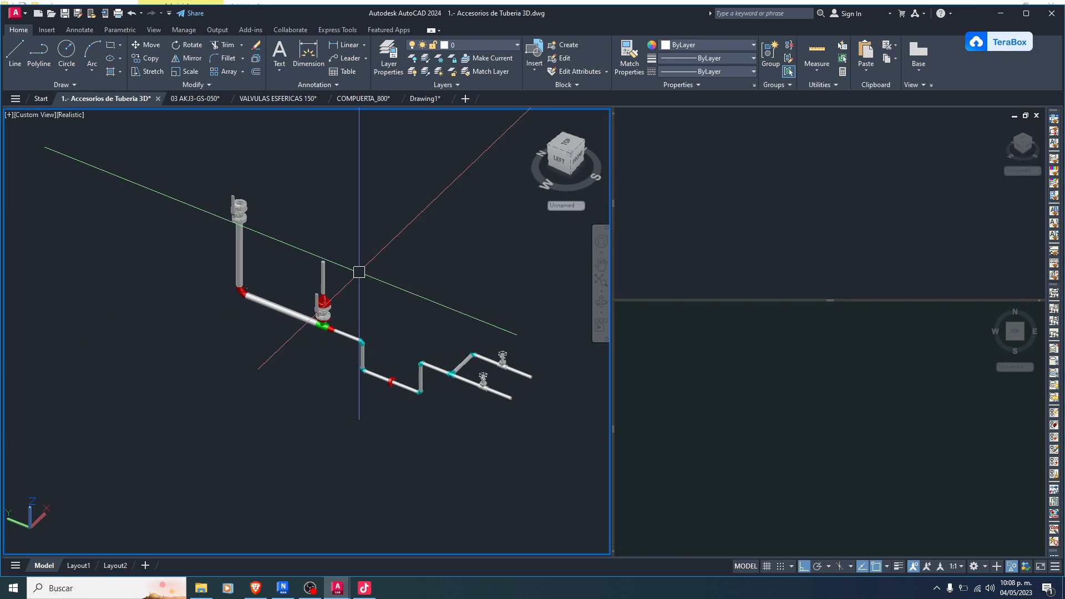
pyautogui.click(560, 159)
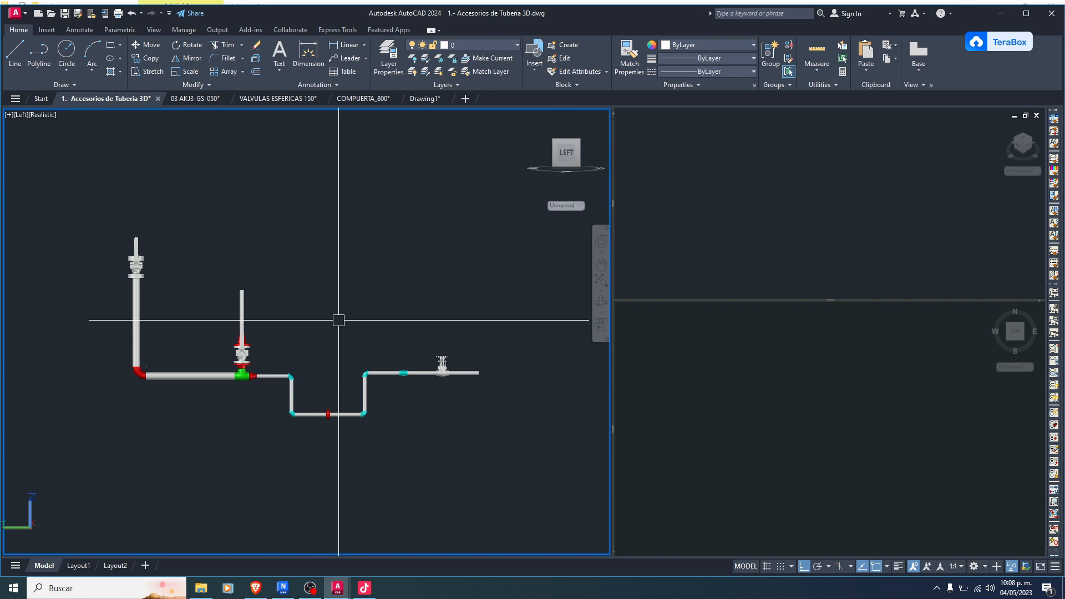
# Create a Flatshot of the Left view as a new block and insert it above the branch pipes
pyautogui.press('Return')
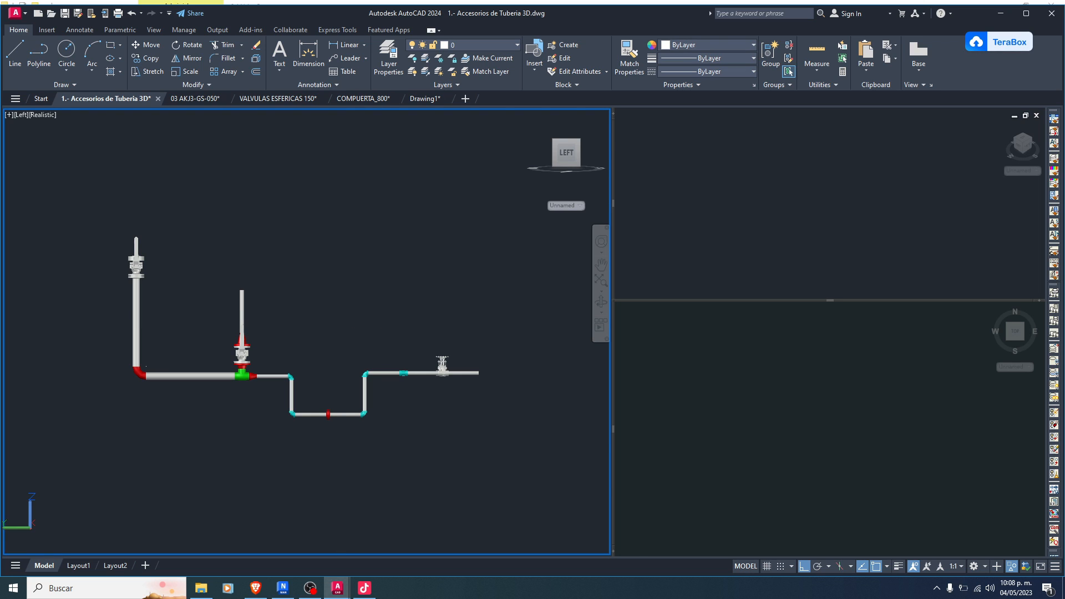
pyautogui.click(483, 435)
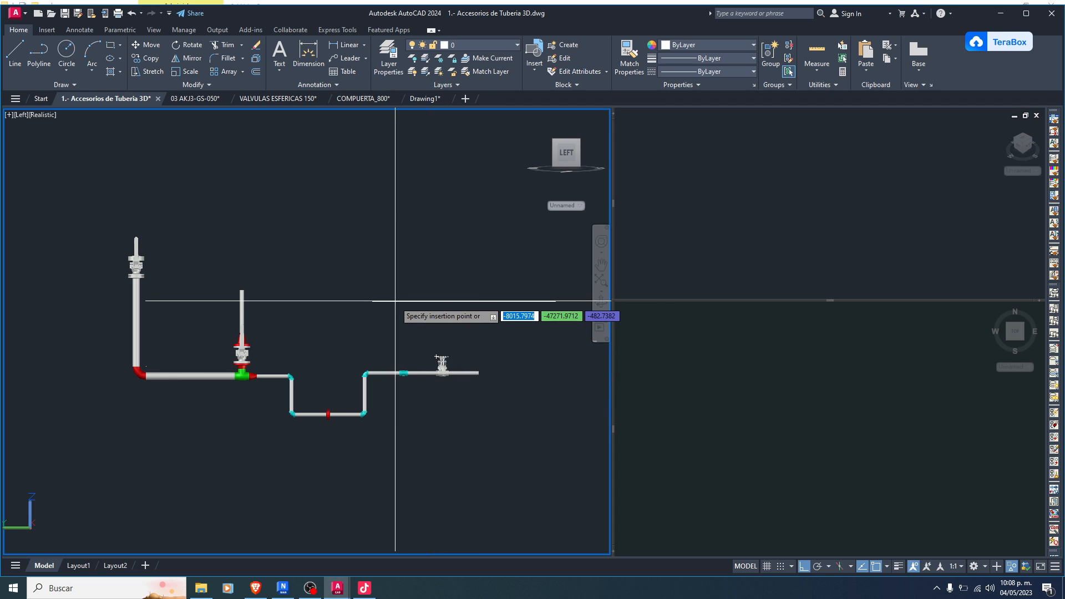
pyautogui.press('Return')
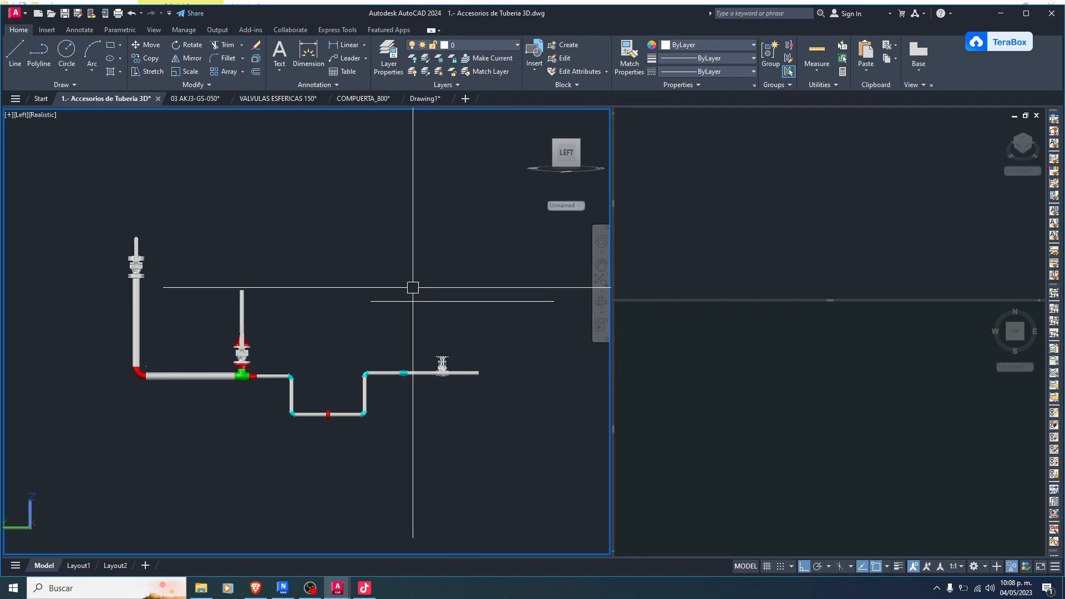
pyautogui.press('Return')
# Copy the flattened Left view block from the piping drawing and paste it into Drawing1
pyautogui.click(415, 303)
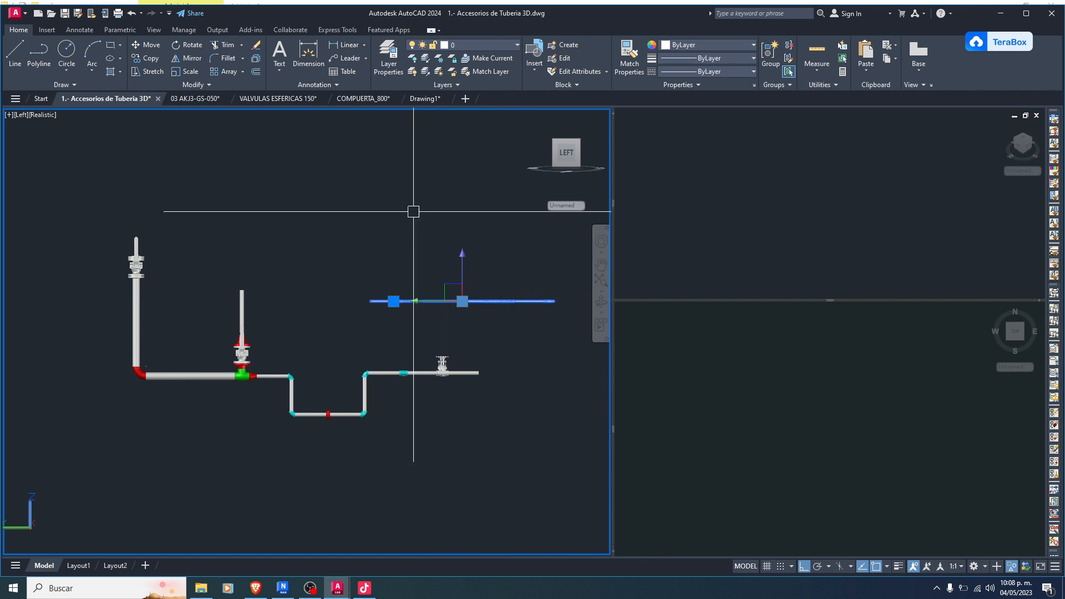
pyautogui.click(424, 100)
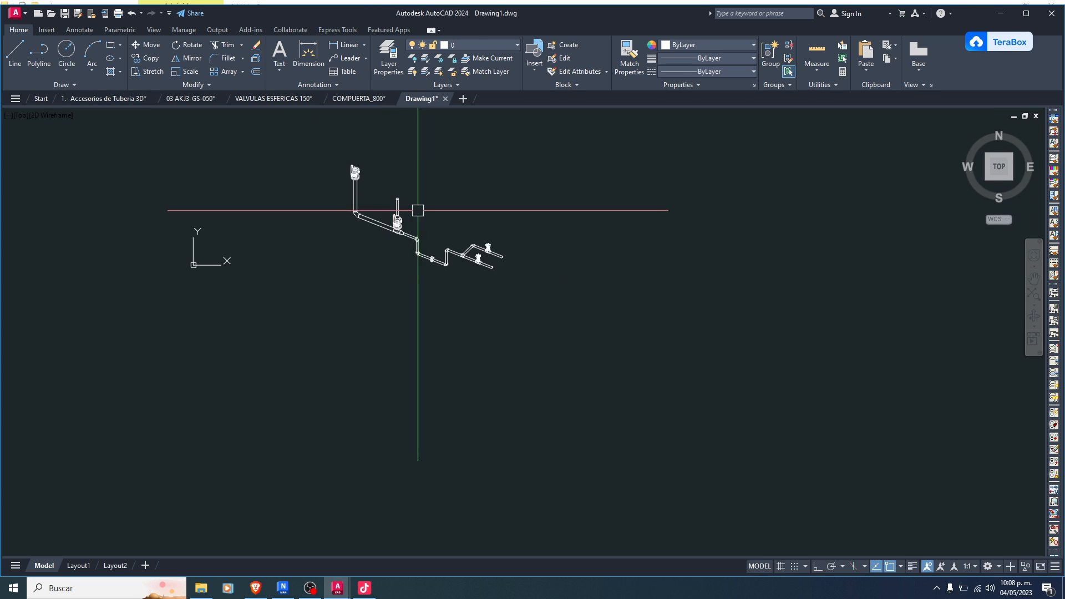
pyautogui.moveTo(568, 223); pyautogui.dragTo(425, 260, button='middle')
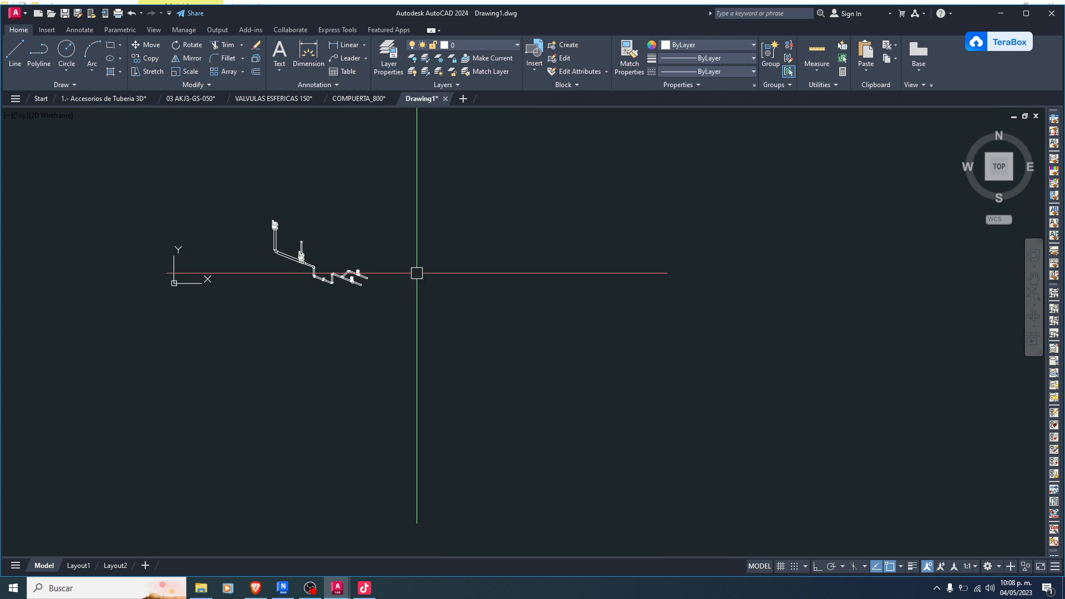
pyautogui.scroll(-5, 425, 260)
# Move the pasted Left view block next to the flattened angled view in Drawing1
pyautogui.click(575, 278)
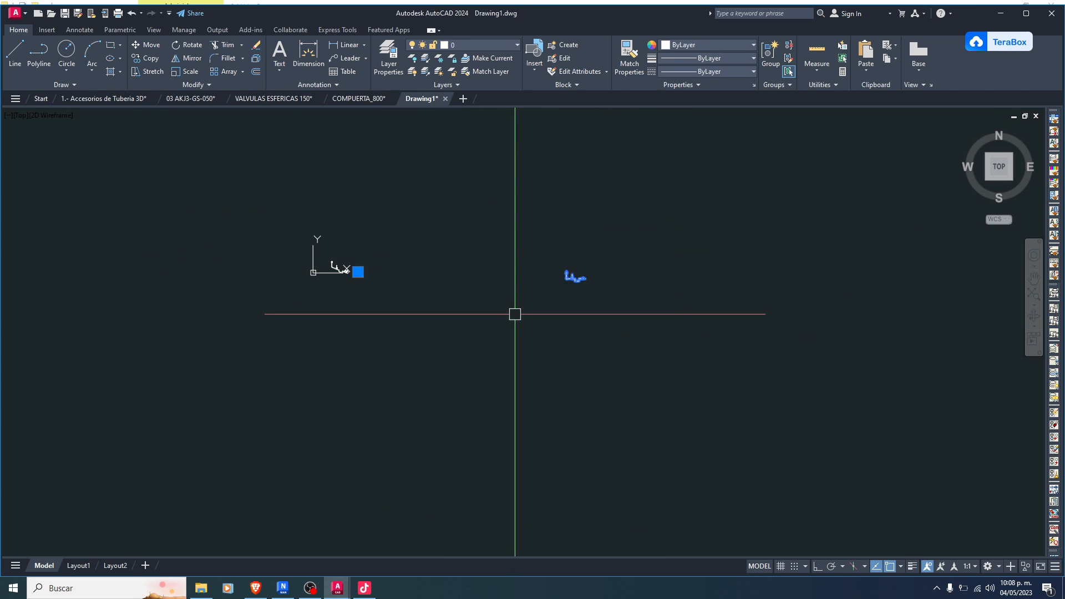
pyautogui.scroll(4, 516, 310)
pyautogui.press('m')
pyautogui.press('space')
pyautogui.click(667, 240)
pyautogui.scroll(-2, 667, 240)
pyautogui.scroll(4, 333, 238)
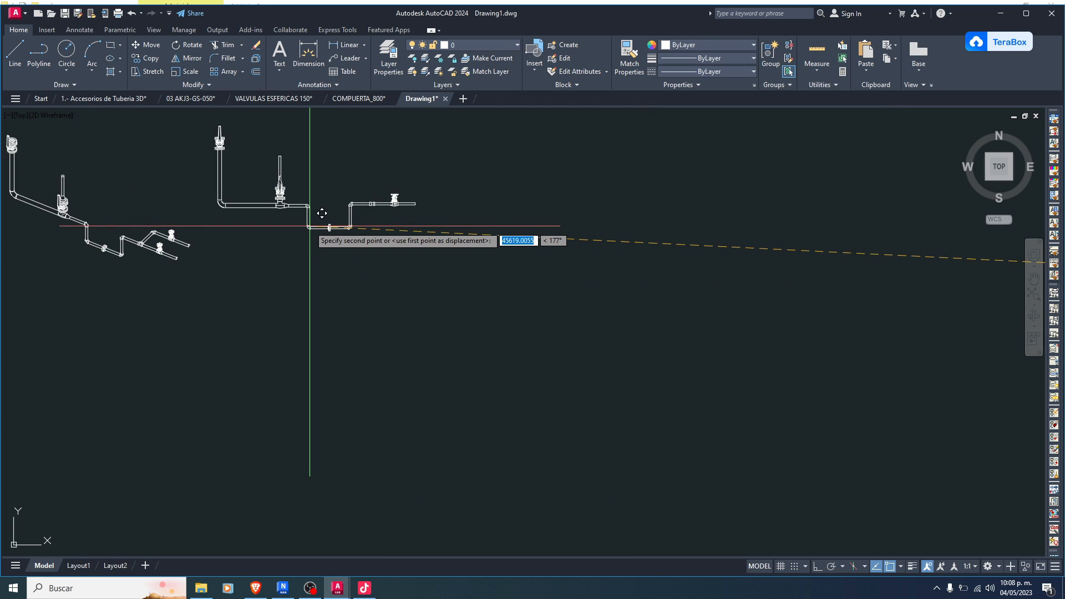
pyautogui.click(344, 241)
# Draw a vertical line across the pipe to complete the end collar edge of the handwheel valve in the Left view
pyautogui.scroll(2, 468, 262)
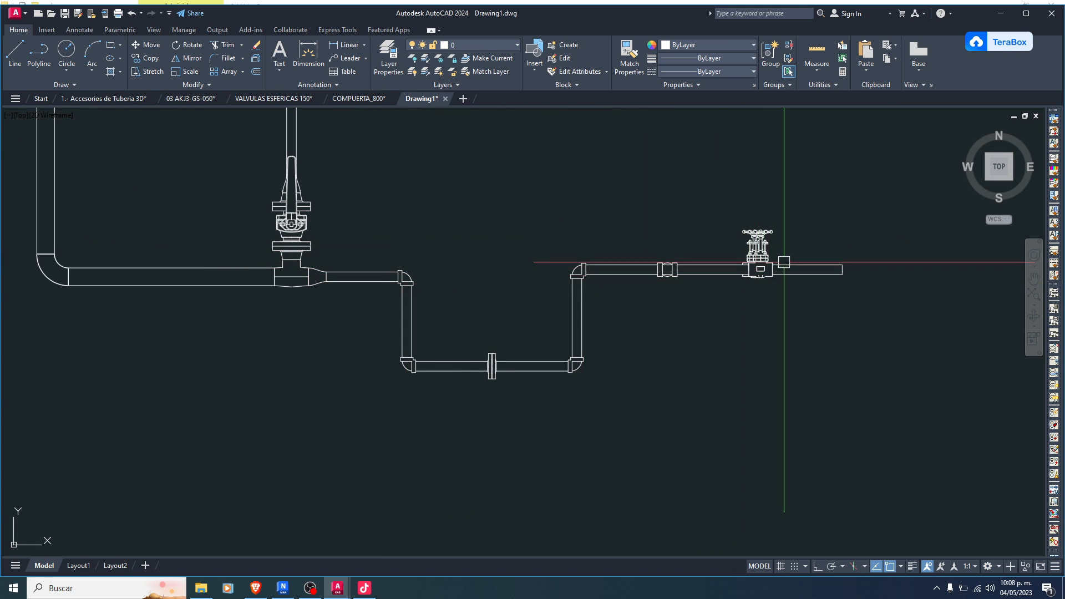
pyautogui.scroll(6, 777, 261)
pyautogui.scroll(-1, 488, 284)
pyautogui.scroll(5, 475, 238)
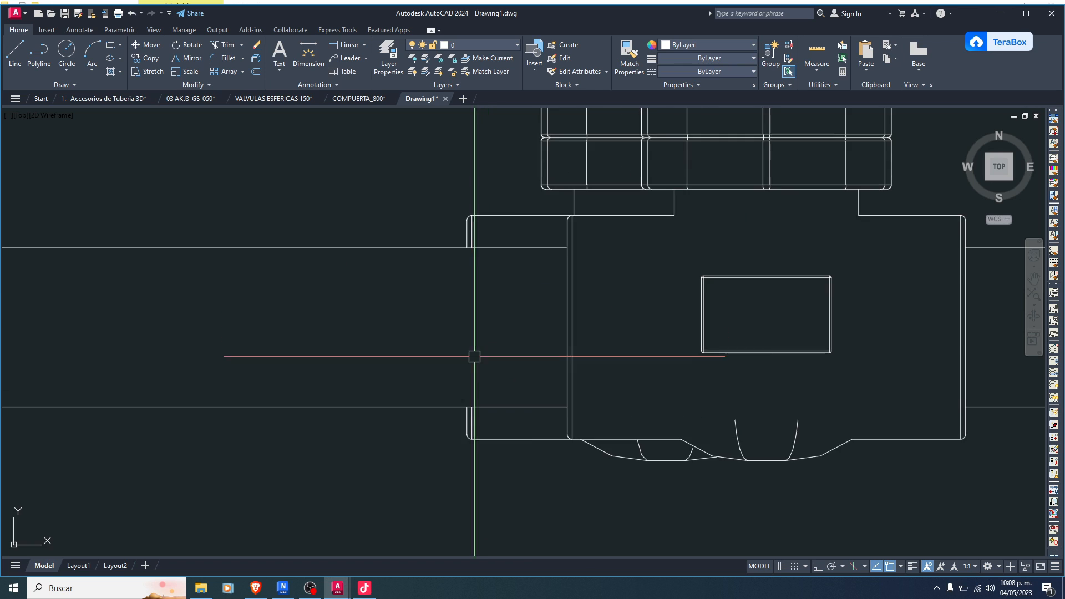
pyautogui.scroll(-5, 463, 230)
pyautogui.press('Return')
pyautogui.scroll(4, 471, 333)
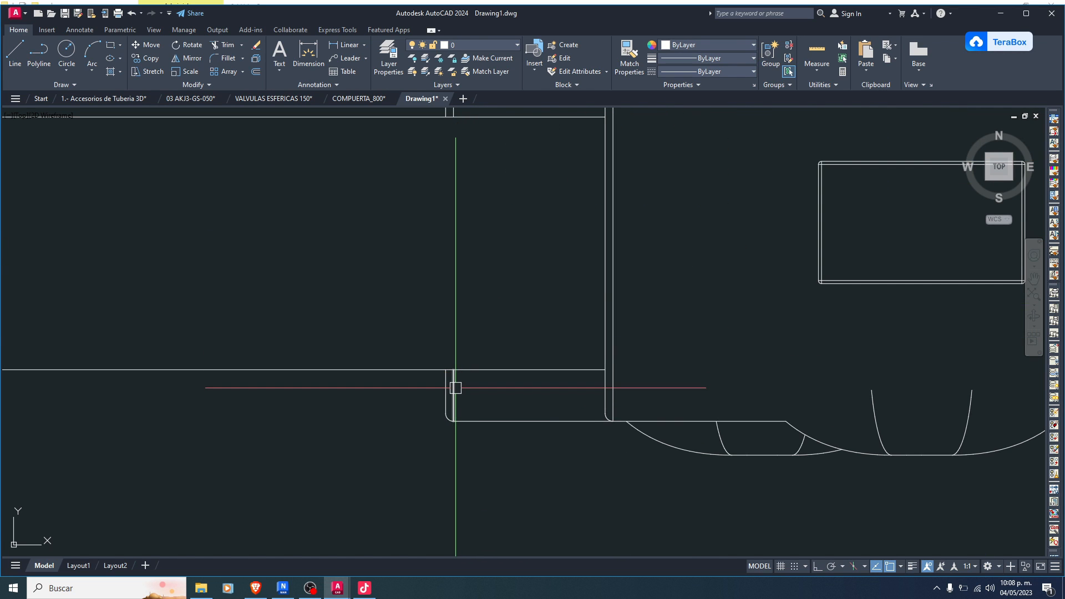
pyautogui.click(453, 369)
pyautogui.scroll(-3, 451, 369)
pyautogui.scroll(4, 451, 214)
pyautogui.click(431, 208)
pyautogui.scroll(-2, 432, 208)
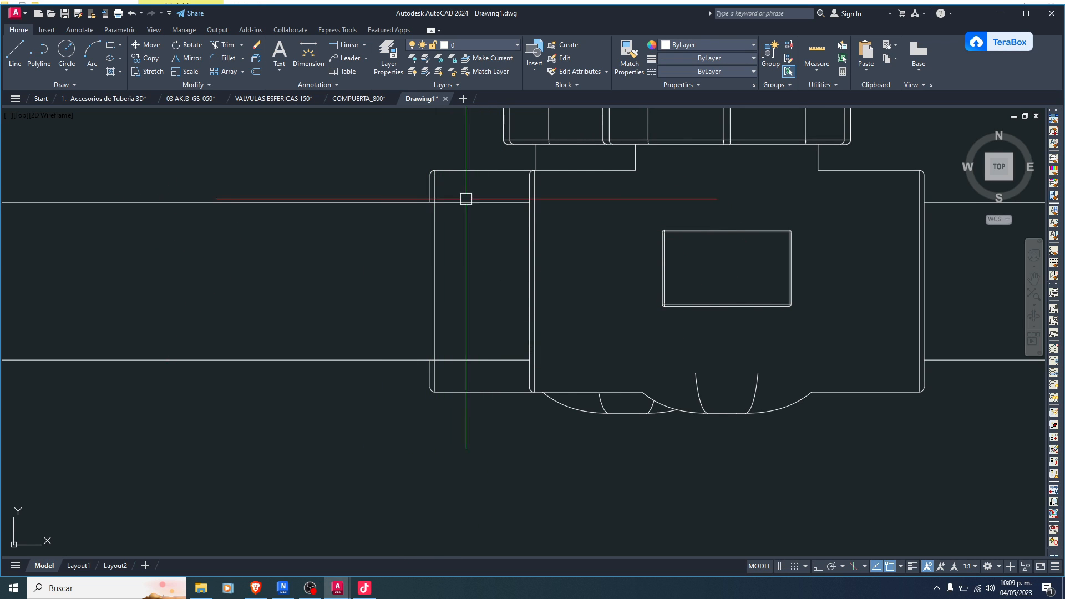
# Examine the line work of the pipes, fittings and valves in the flattened Left view for missing edges
pyautogui.scroll(-3, 466, 222)
pyautogui.scroll(2, 469, 266)
pyautogui.scroll(-4, 465, 324)
pyautogui.scroll(-2, 465, 324)
pyautogui.scroll(3, 477, 295)
pyautogui.scroll(-3, 445, 266)
pyautogui.scroll(4, 260, 238)
pyautogui.scroll(-4, 423, 235)
pyautogui.scroll(4, 264, 445)
pyautogui.scroll(2, 304, 346)
pyautogui.scroll(-4, 514, 238)
pyautogui.scroll(4, 481, 328)
pyautogui.scroll(-2, 338, 200)
pyautogui.scroll(3, 338, 200)
pyautogui.scroll(-1, 435, 404)
pyautogui.click(439, 424)
pyautogui.scroll(-1, 463, 395)
pyautogui.scroll(3, 463, 396)
pyautogui.press('Escape')
pyautogui.scroll(-3, 449, 361)
pyautogui.scroll(3, 396, 384)
pyautogui.scroll(2, 396, 384)
# Draw a three-point arc across the base of the tee's branch neck in the Left view and trim its overhanging end
pyautogui.write('a')
pyautogui.press('space')
pyautogui.scroll(2, 293, 366)
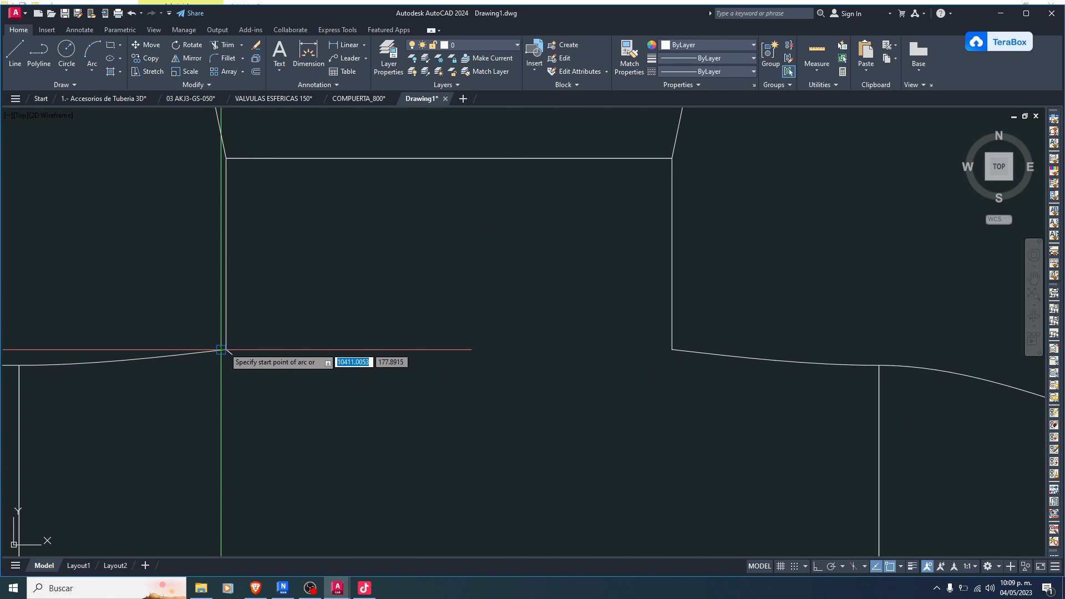
pyautogui.click(220, 350)
pyautogui.click(670, 350)
pyautogui.scroll(-3, 637, 355)
pyautogui.scroll(3, 577, 354)
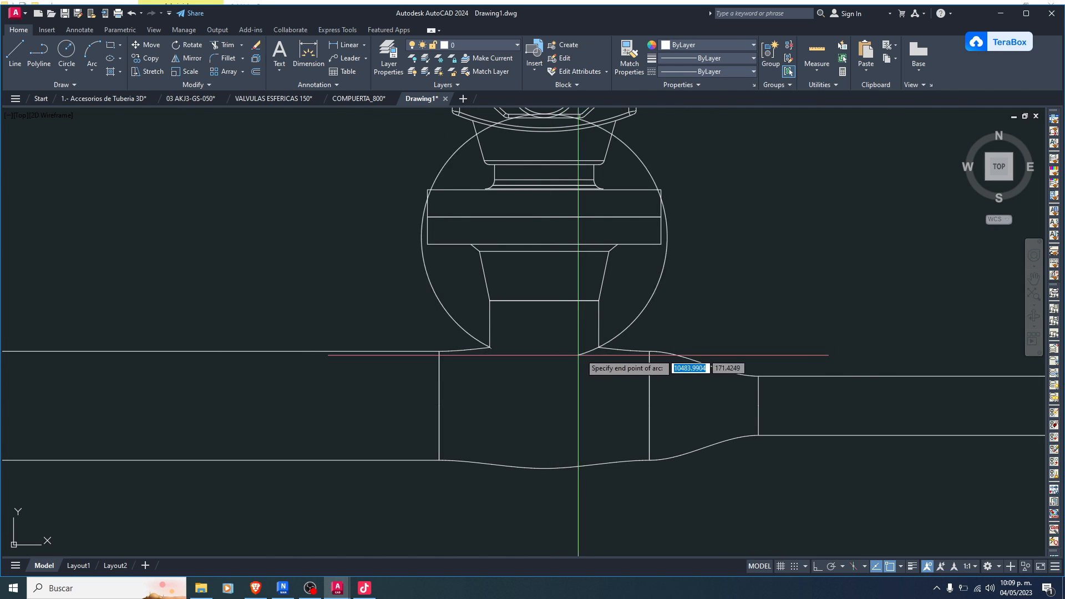
pyautogui.click(653, 312)
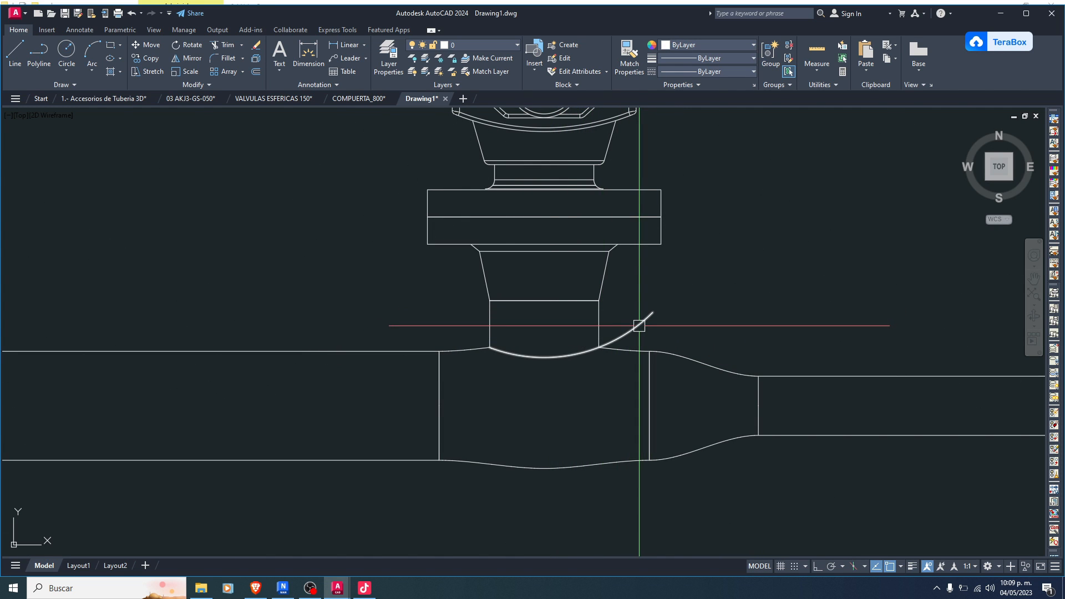
pyautogui.scroll(-6, 624, 335)
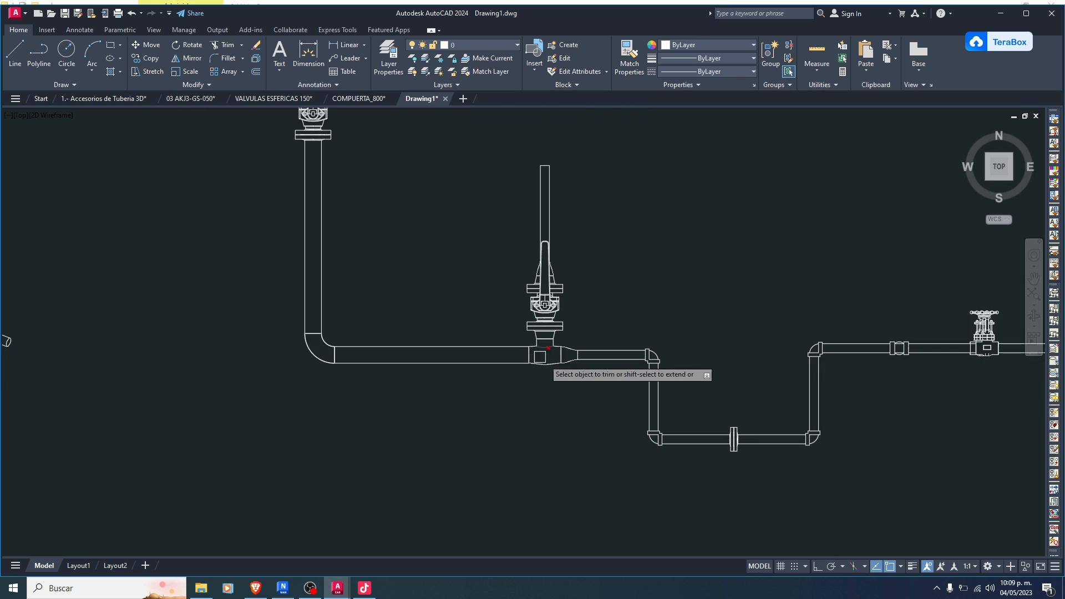
pyautogui.moveTo(661, 303); pyautogui.dragTo(605, 351, button='middle')
pyautogui.scroll(-2, 575, 326)
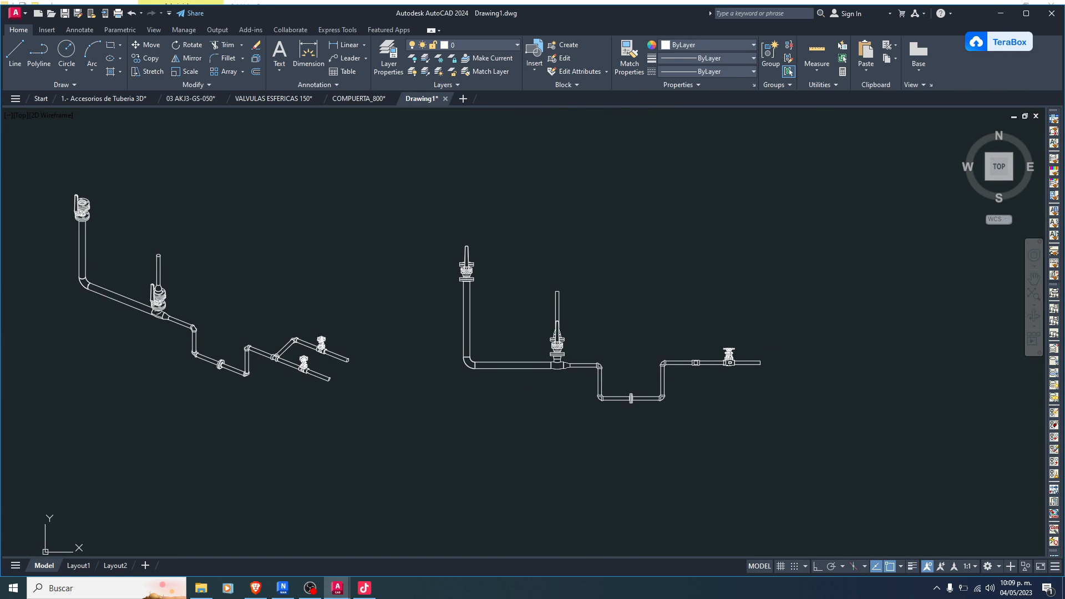
# Switch to the piping drawing and orient the 3D model to the Top view
pyautogui.click(103, 98)
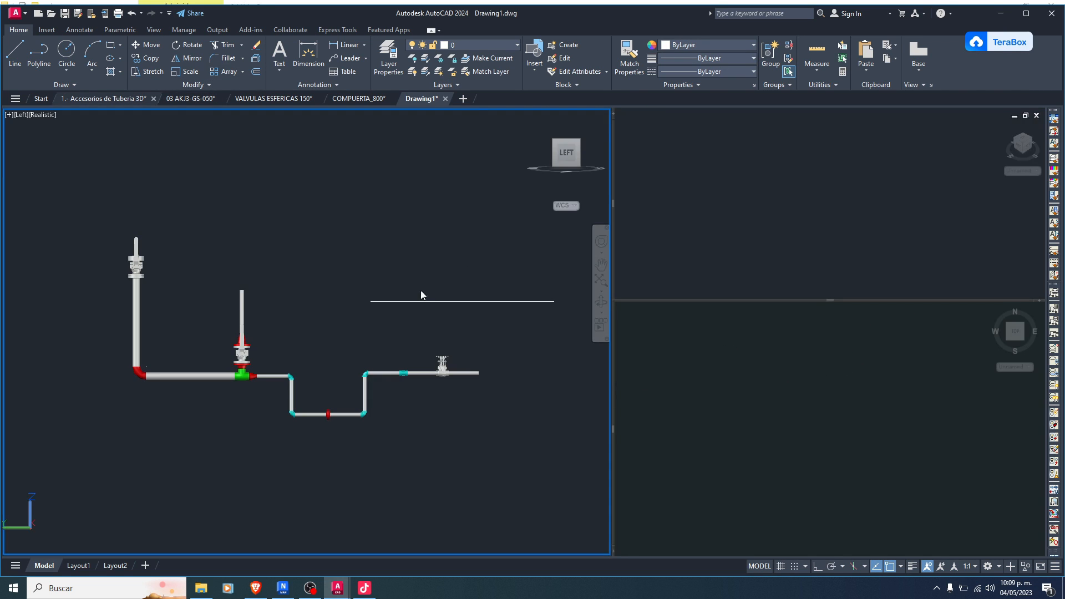
pyautogui.click(565, 136)
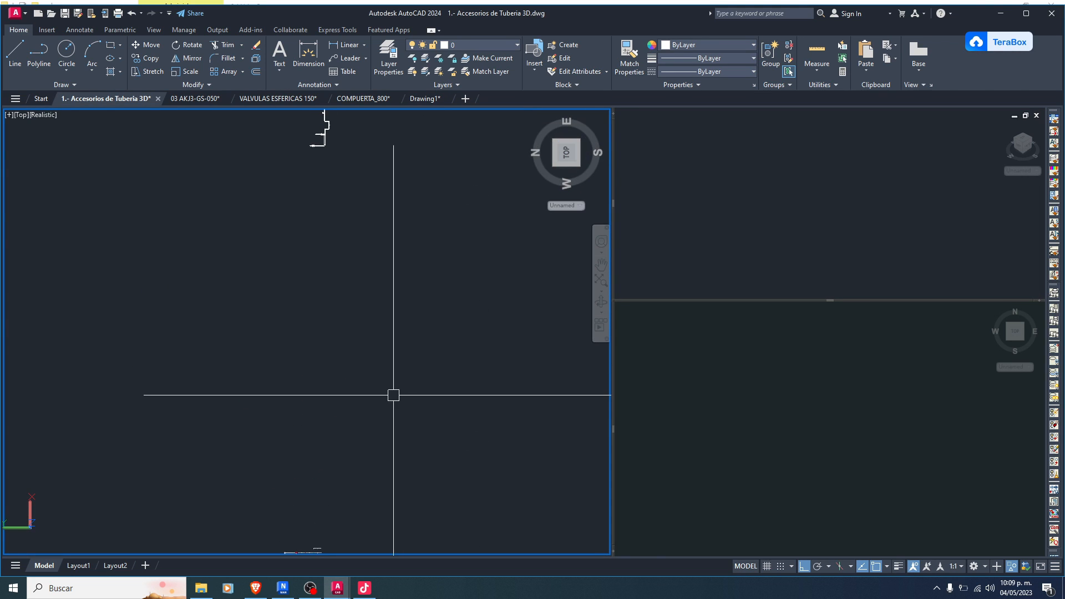
pyautogui.scroll(8, 351, 398)
pyautogui.scroll(-4, 375, 361)
pyautogui.scroll(1, 381, 351)
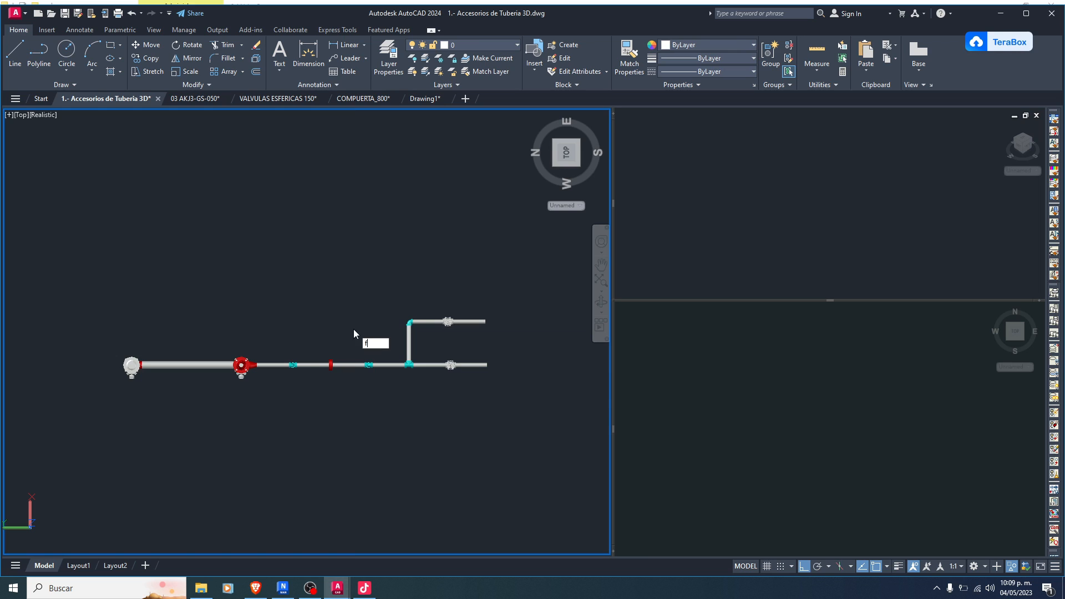
# Create a Flatshot of the Top view as a new block and insert it in the piping drawing
pyautogui.press('Return')
pyautogui.click(484, 427)
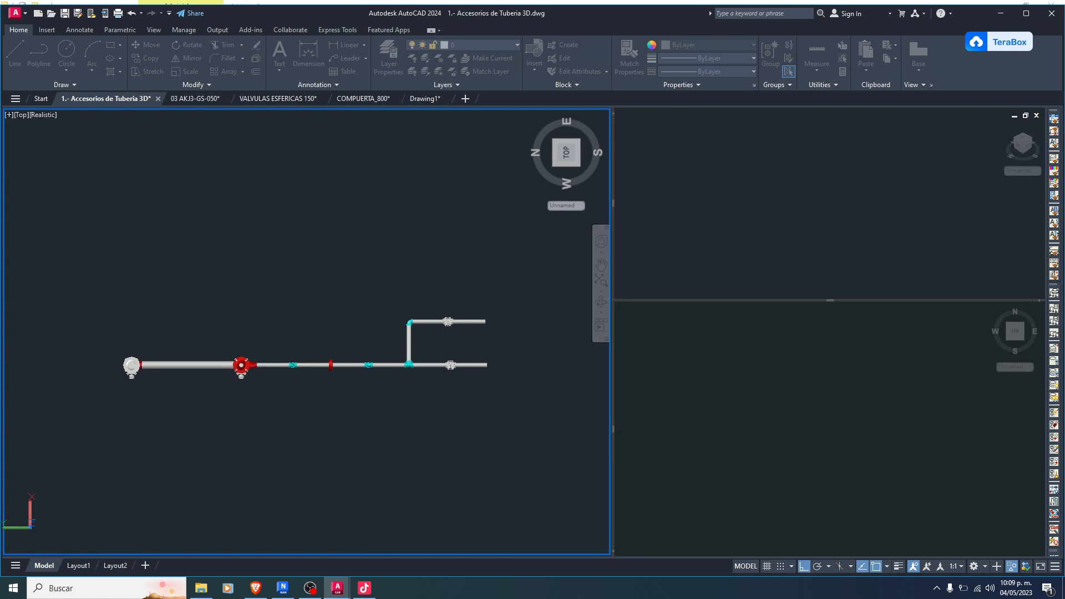
pyautogui.scroll(-5, 328, 283)
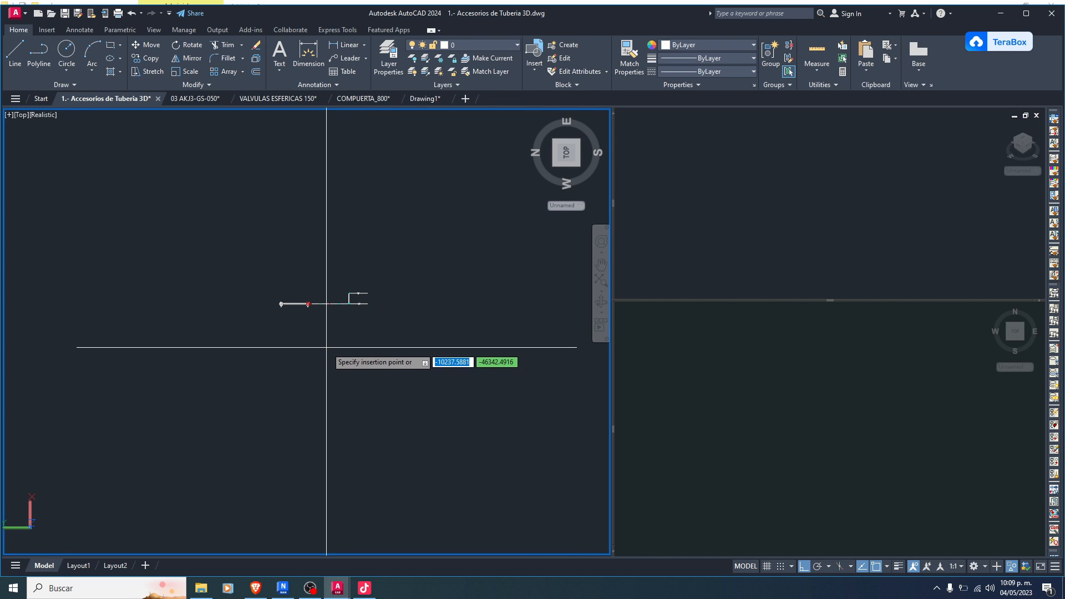
pyautogui.scroll(-4, 343, 287)
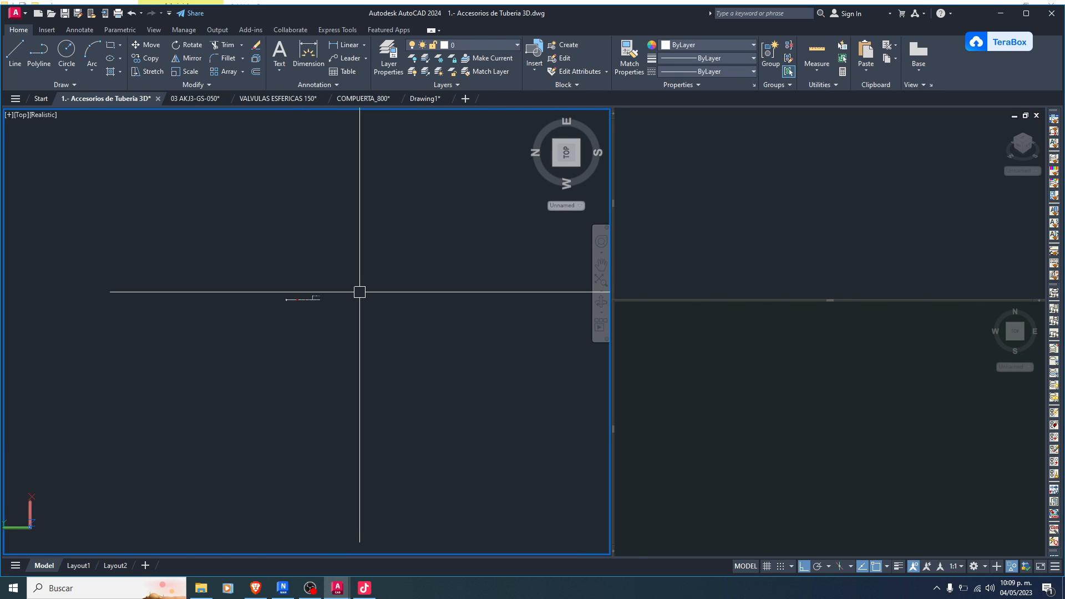
pyautogui.moveTo(360, 292); pyautogui.dragTo(360, 293, button='middle')
pyautogui.press('Escape')
# Cut the flattened Top view block out of the piping drawing
pyautogui.moveTo(455, 124); pyautogui.dragTo(291, 300, button='middle')
pyautogui.scroll(-4, 294, 301)
pyautogui.scroll(3, 383, 410)
pyautogui.scroll(3, 354, 363)
pyautogui.click(468, 335)
pyautogui.click(272, 437)
pyautogui.press('Delete')
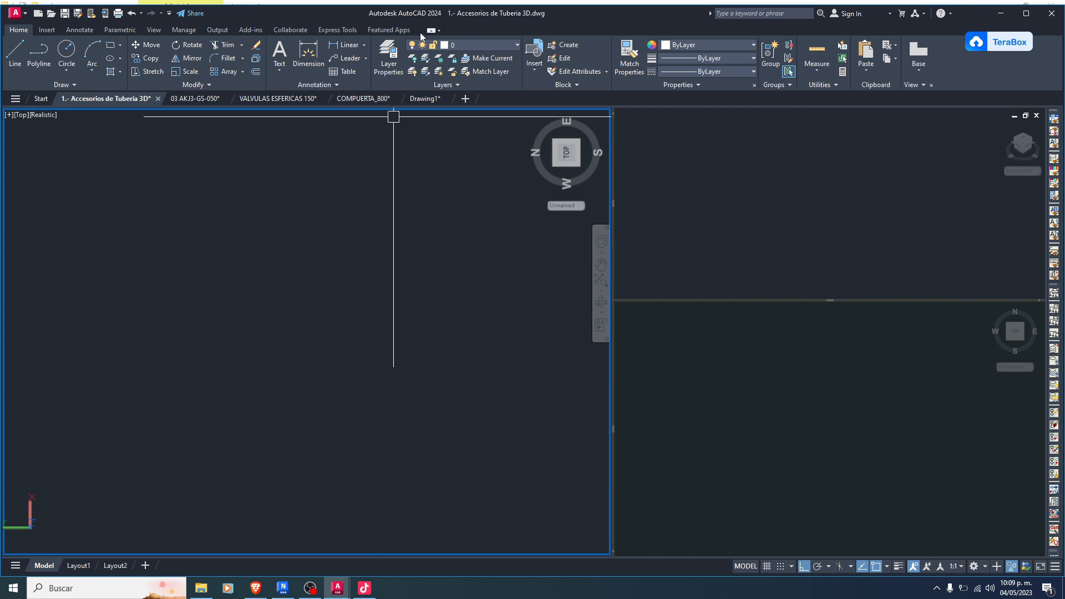
# Paste the flattened Top view into Drawing1 below the angled and Left views and check its line work
pyautogui.click(420, 99)
pyautogui.scroll(-2, 420, 244)
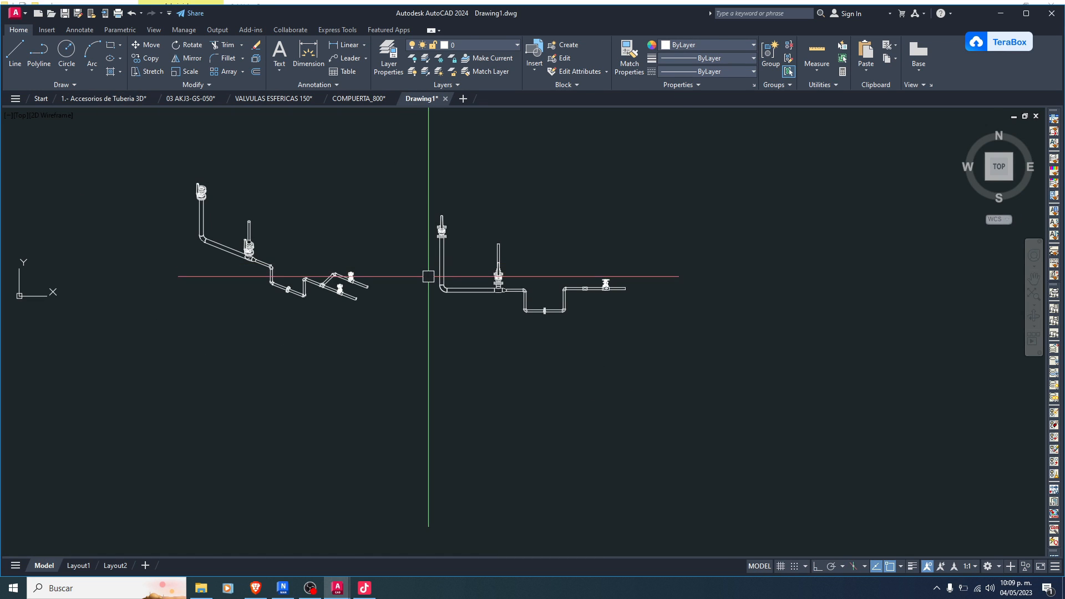
pyautogui.hotkey('ctrl', 'v')
pyautogui.click(410, 328)
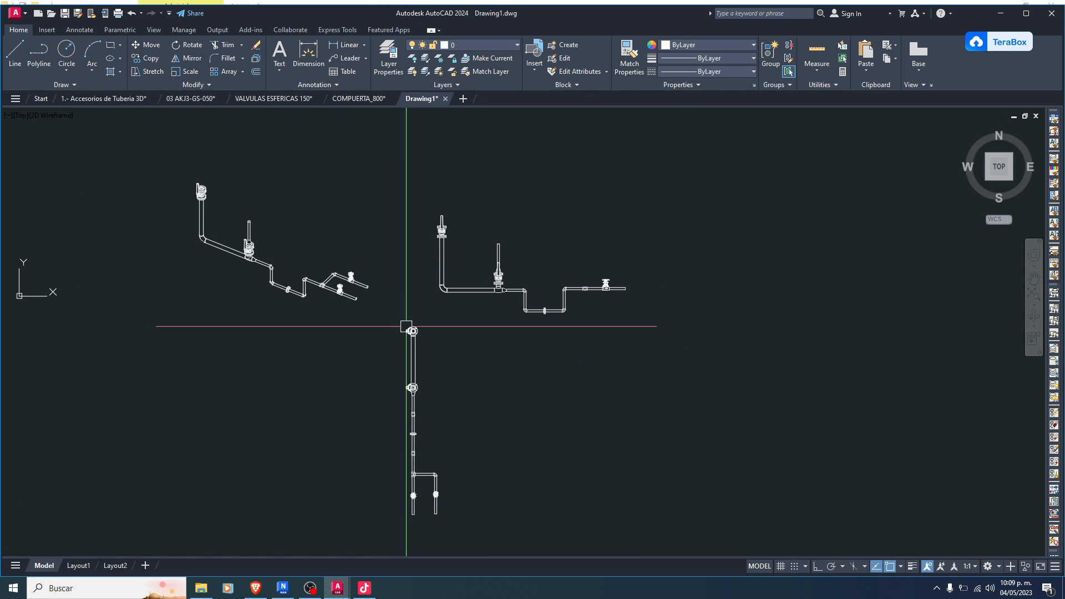
pyautogui.scroll(2, 405, 486)
pyautogui.scroll(4, 404, 488)
pyautogui.scroll(-3, 383, 355)
pyautogui.scroll(5, 439, 316)
pyautogui.scroll(-6, 439, 316)
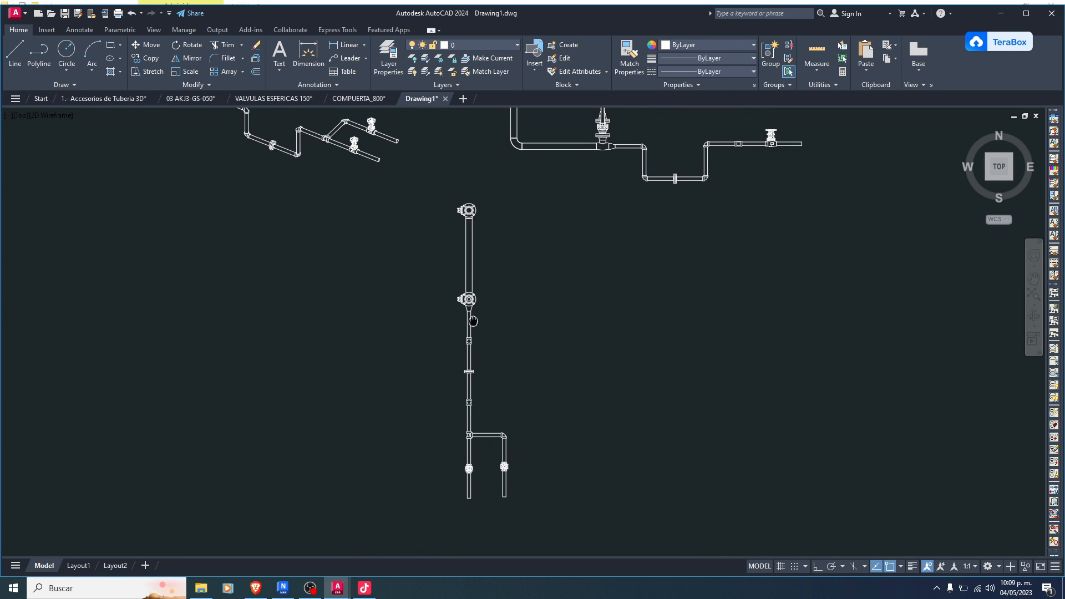
pyautogui.scroll(-6, 501, 344)
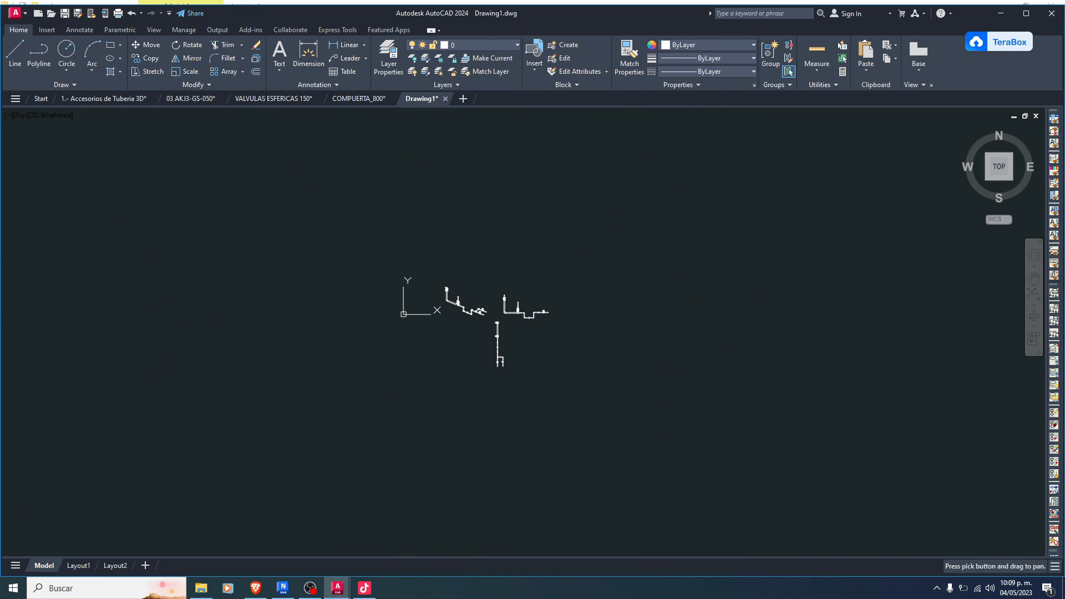
# Switch back to the piping drawing and frame the 3D model in the Top view
pyautogui.click(119, 98)
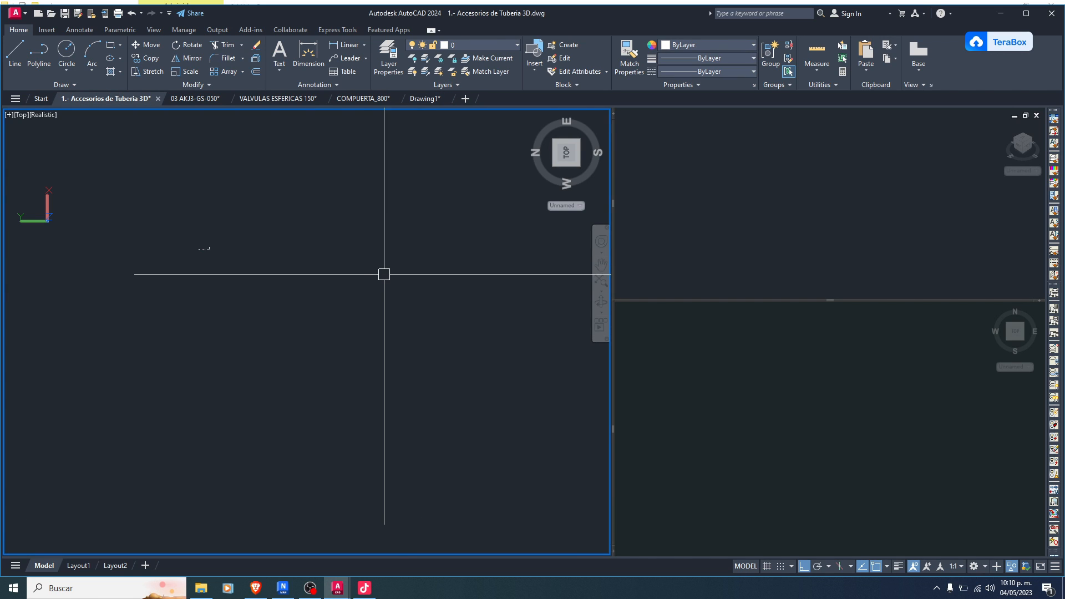
pyautogui.scroll(6, 188, 247)
pyautogui.scroll(3, 221, 265)
pyautogui.moveTo(233, 266); pyautogui.dragTo(349, 257, button='middle')
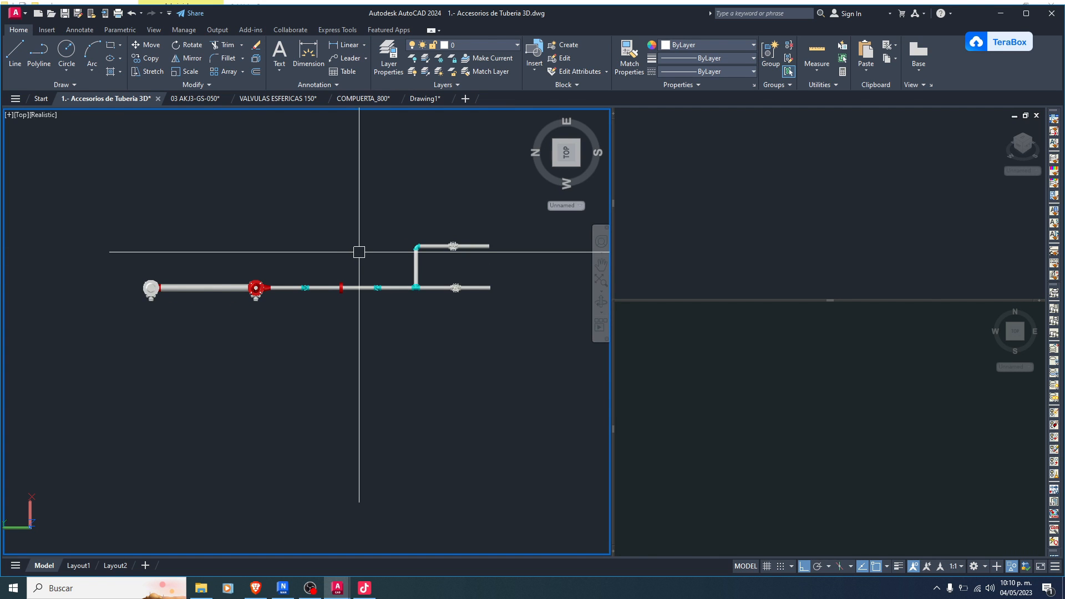